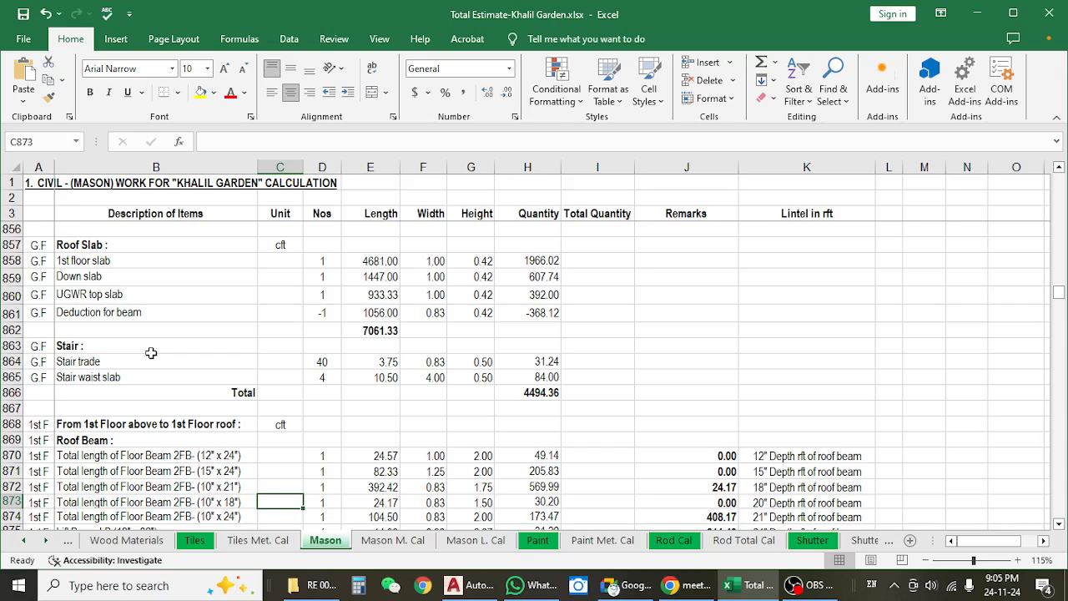
Review the ground floor Stair trade and Stair waist slab rows on the Mason sheet.
left_click(106, 360)
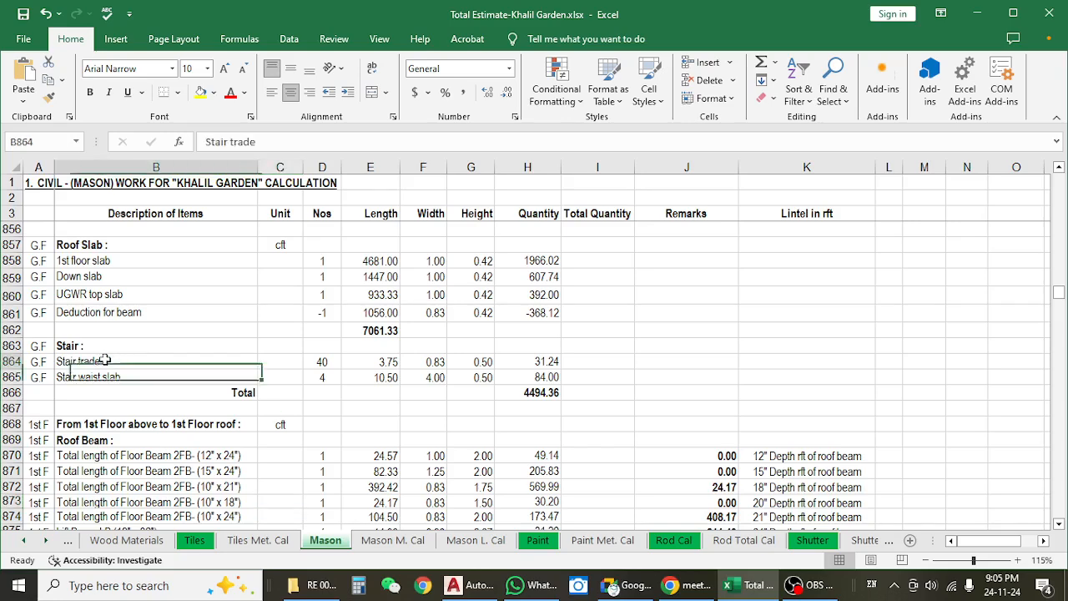
left_click(108, 378)
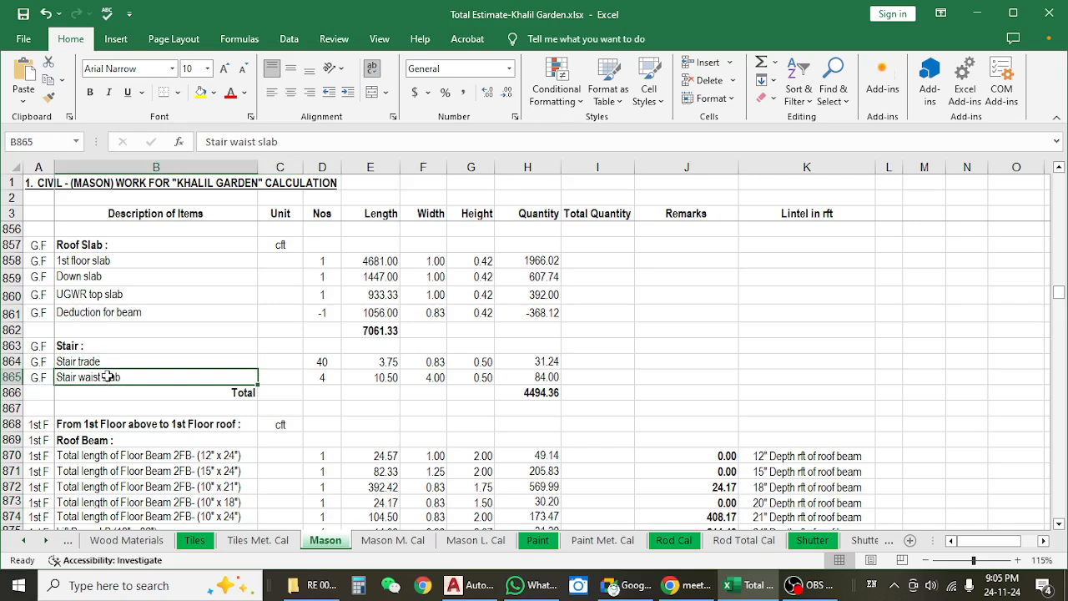
left_click(106, 360)
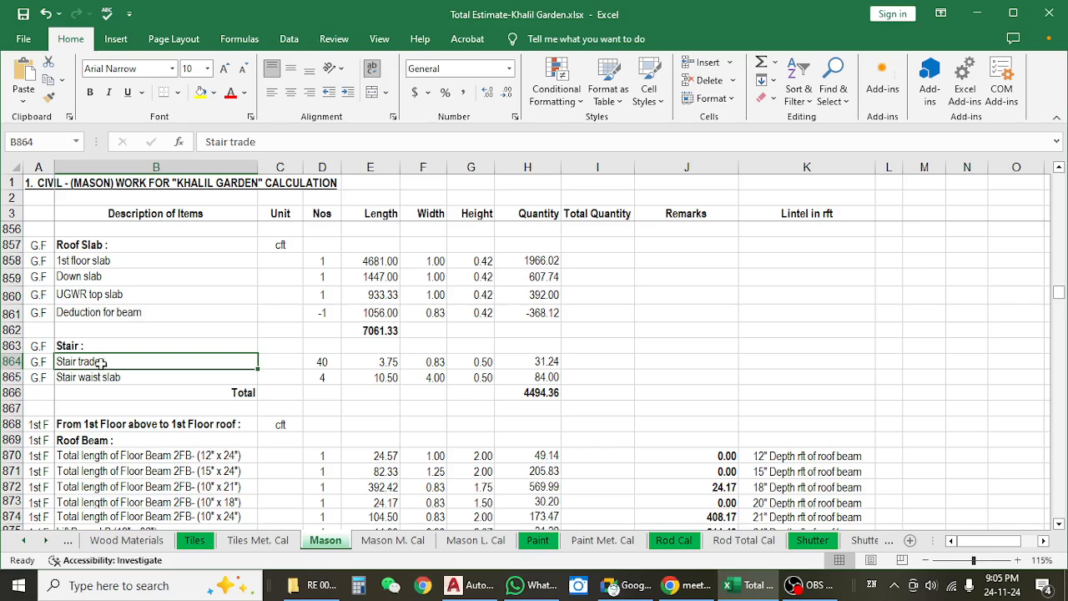
left_click(95, 378)
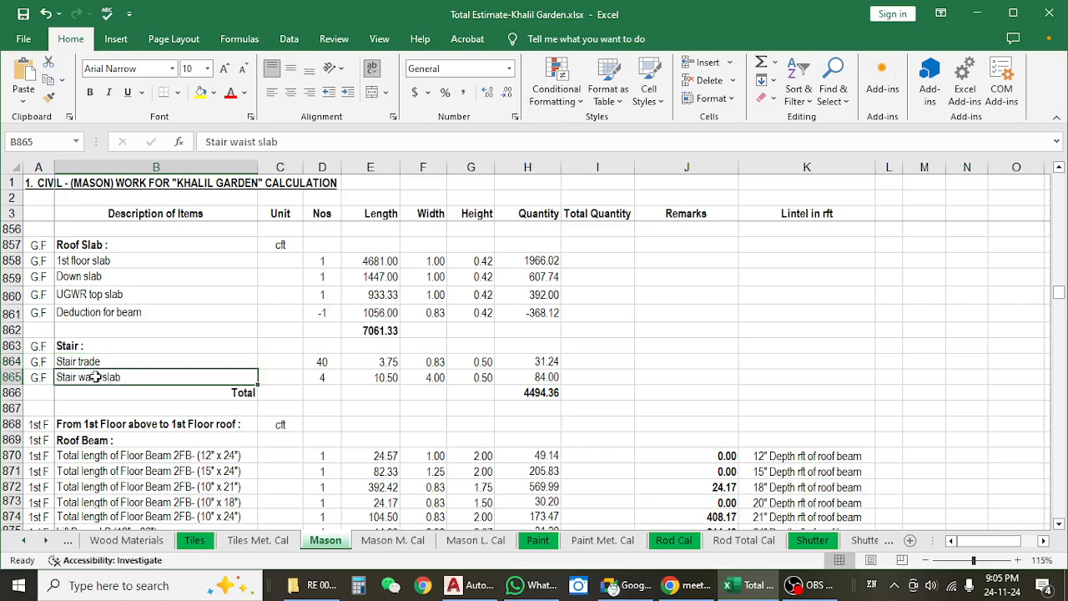
left_click(110, 361)
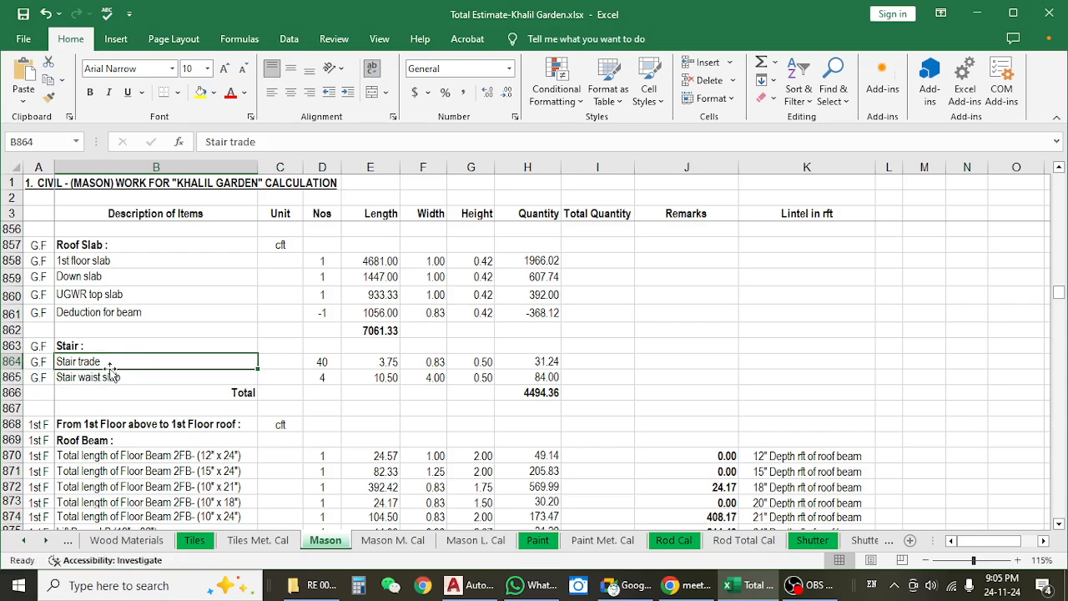
left_click(108, 376)
scroll(152, 357, "up", 3)
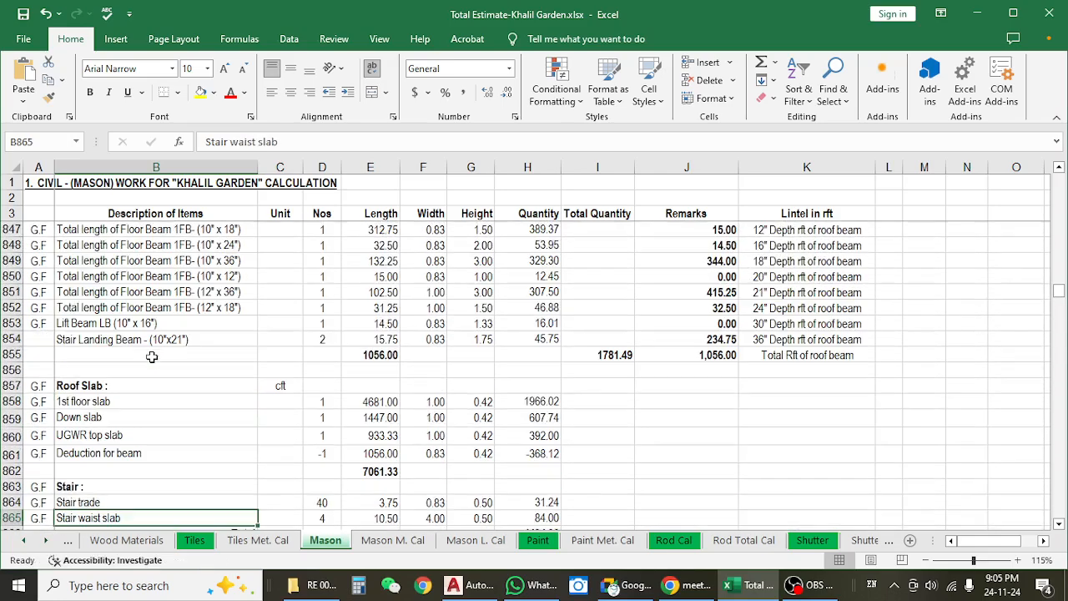
scroll(152, 357, "down", 1)
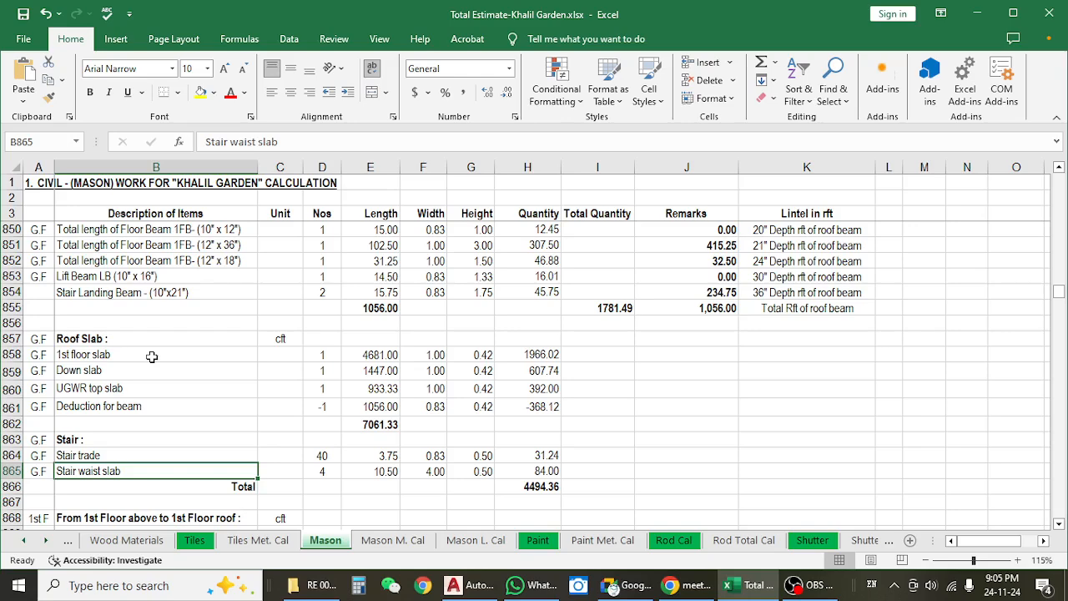
left_click(79, 455)
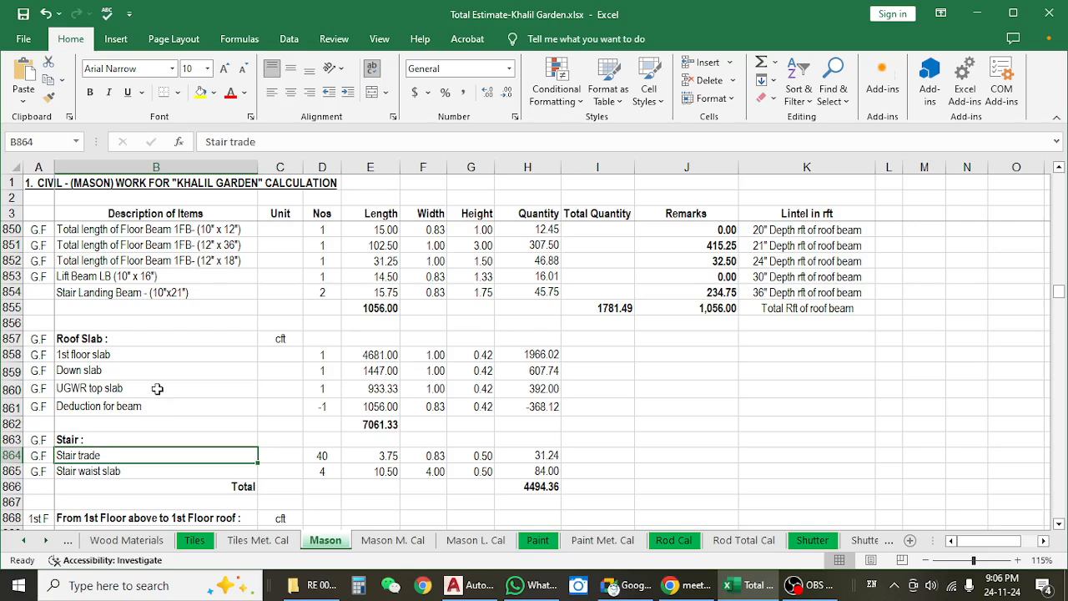
Examine the ground floor roof slab rows, including the Deduction for beam row and the three slab lengths.
scroll(157, 389, "down", 1)
left_click(102, 424)
left_click(107, 409)
left_click(123, 305)
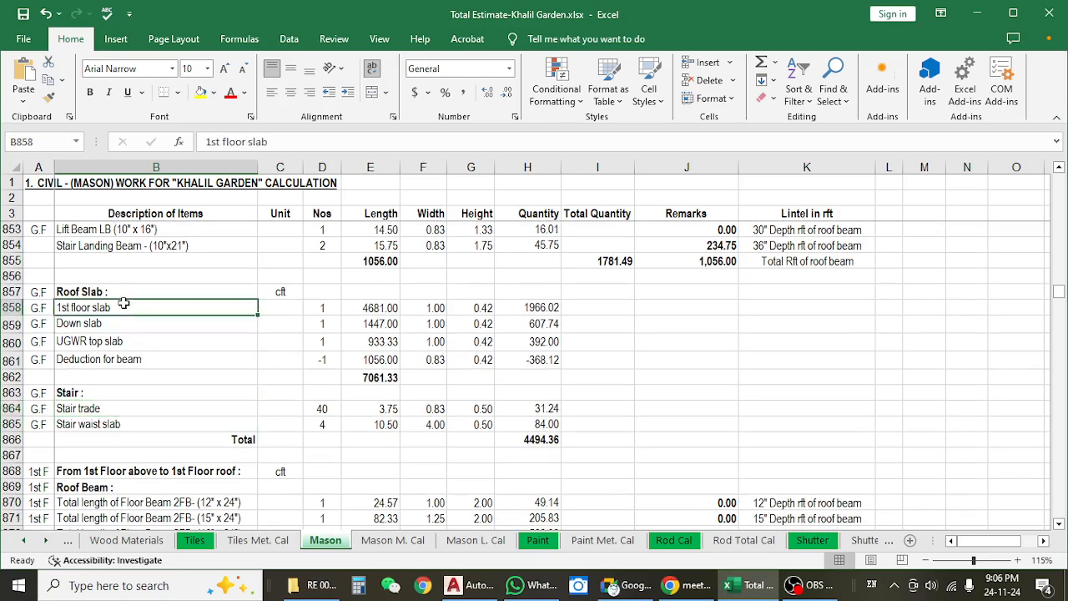
left_click(153, 339)
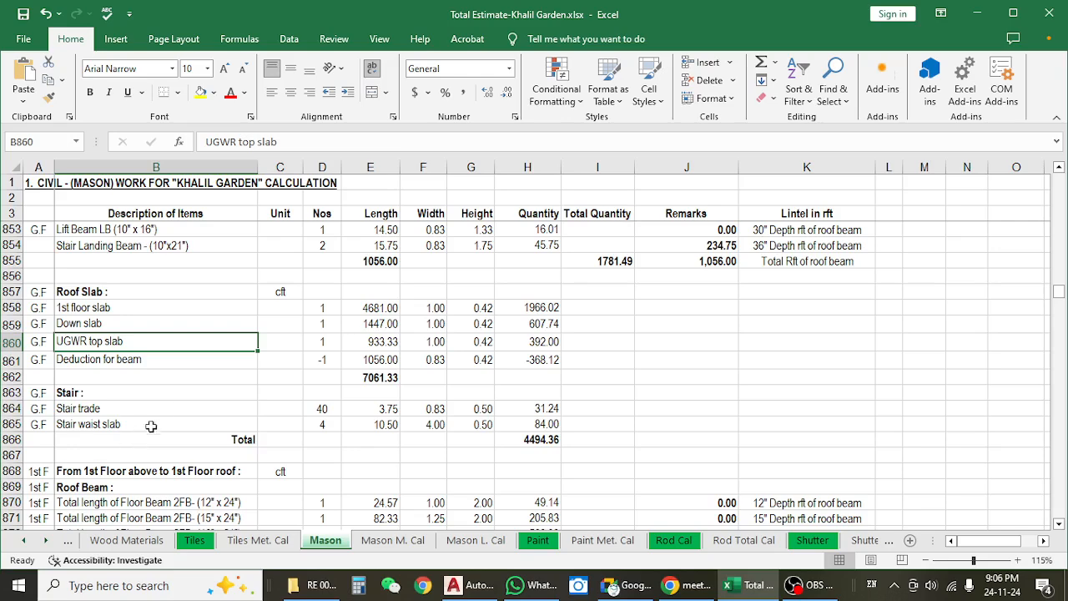
scroll(167, 384, "up", 1)
left_click(368, 404)
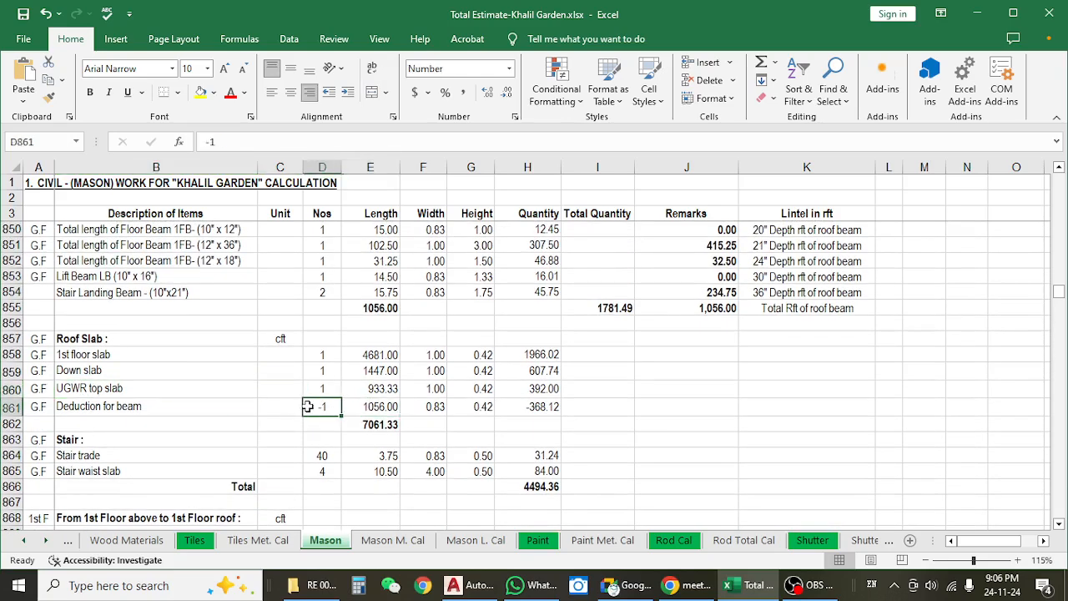
scroll(306, 401, "up", 2)
scroll(305, 402, "up", 2)
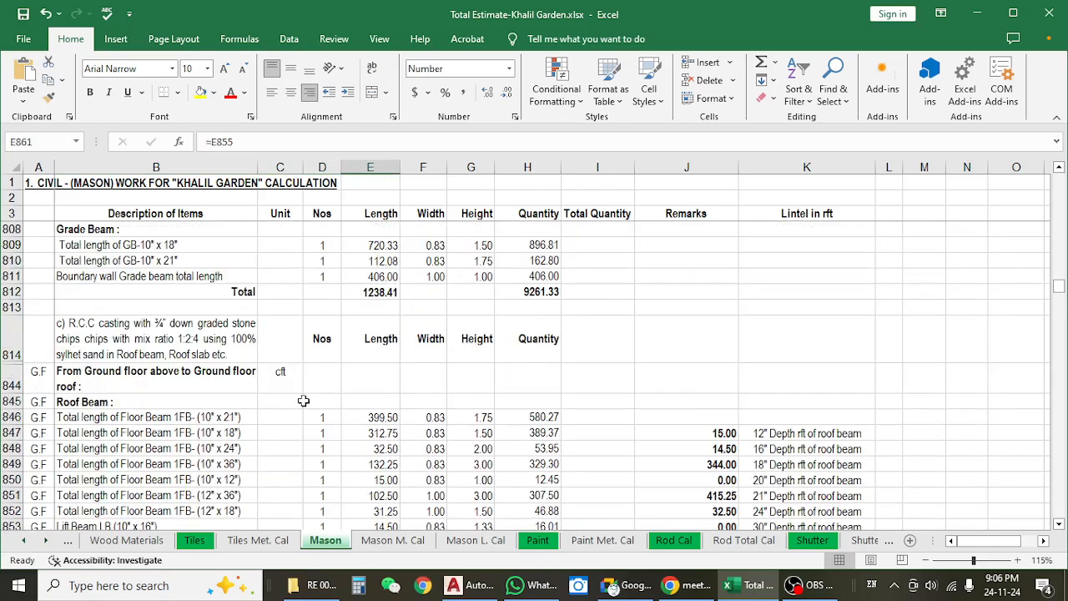
scroll(304, 402, "down", 3)
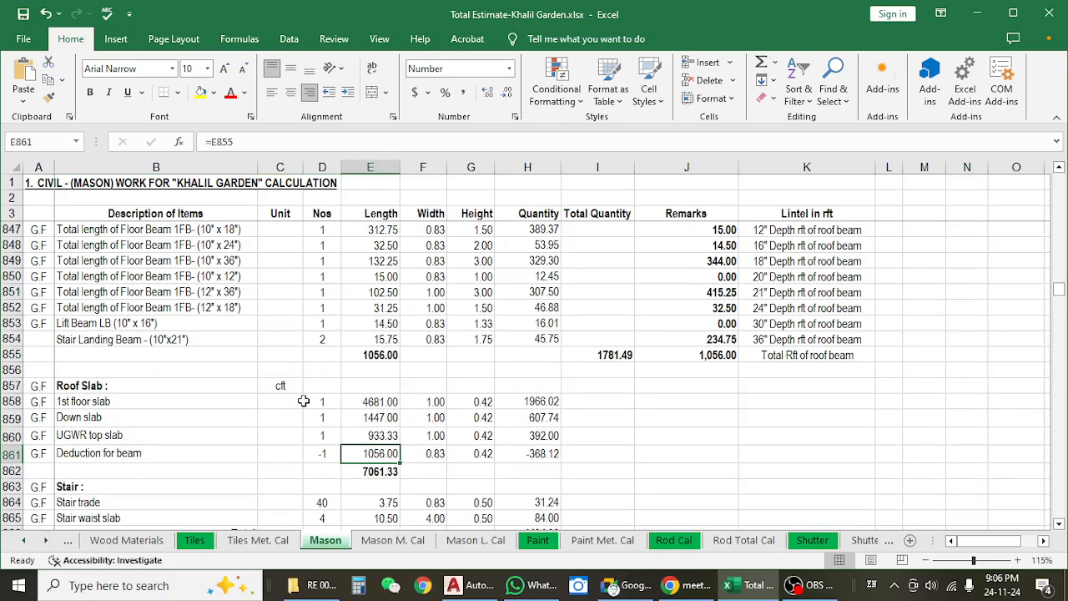
left_click(10, 454)
left_click_drag(368, 401, 368, 440)
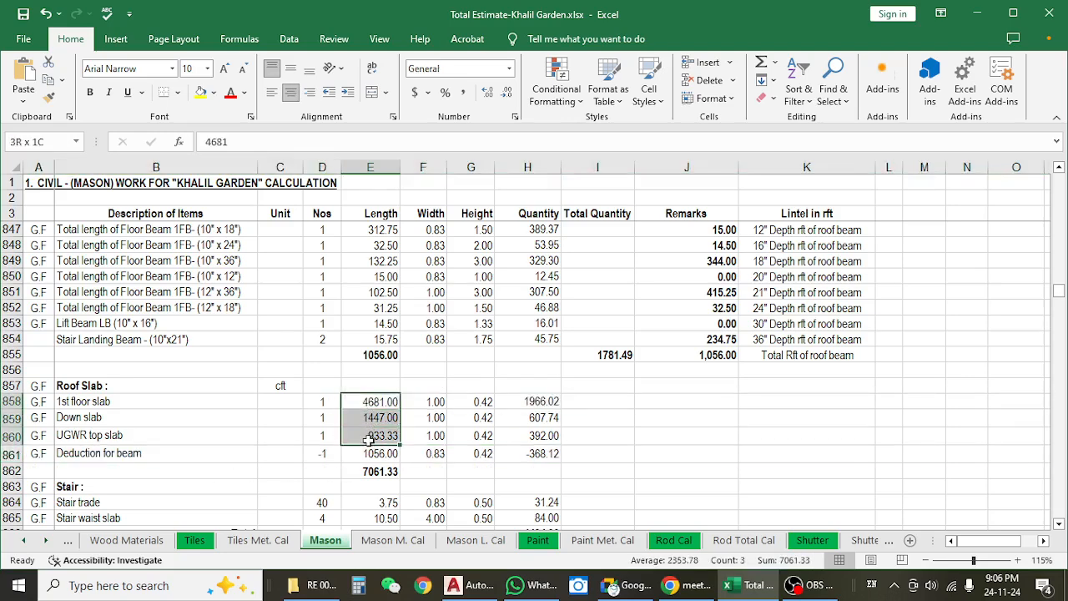
Switch to File Explorer and open the drawing TYPICAL FLOOR BEAM LAY-OUT &DETAIL 02 09 2013.dwg.
left_click(317, 591)
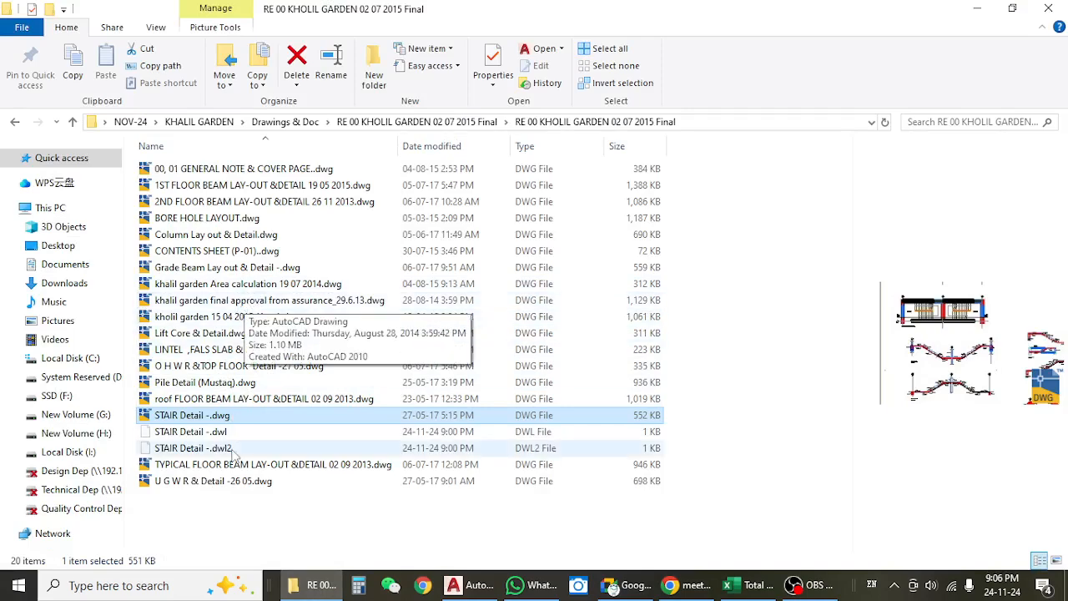
left_click(224, 479)
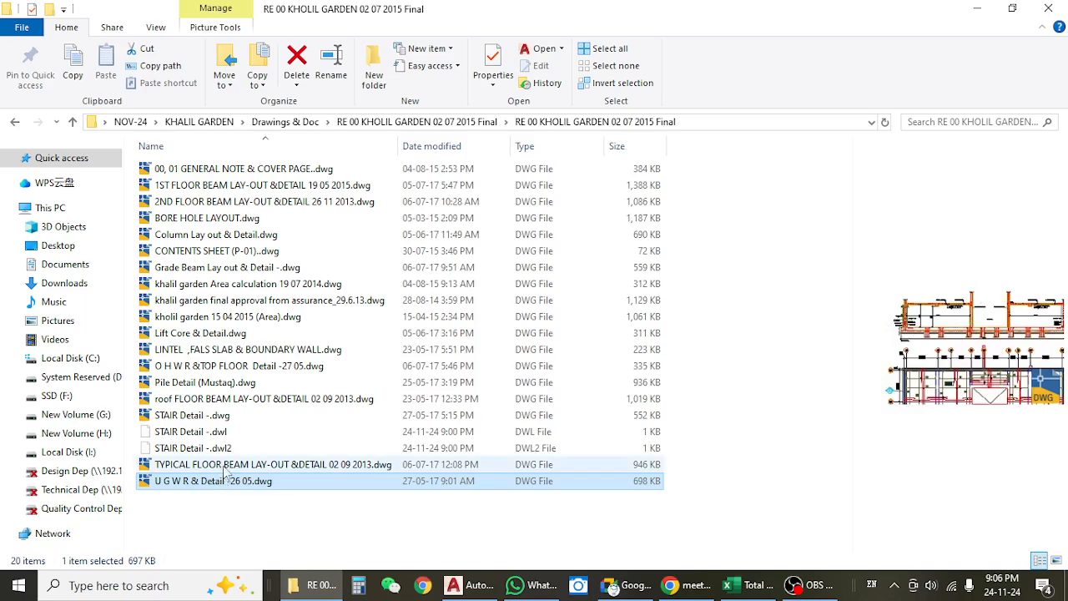
left_click(226, 467)
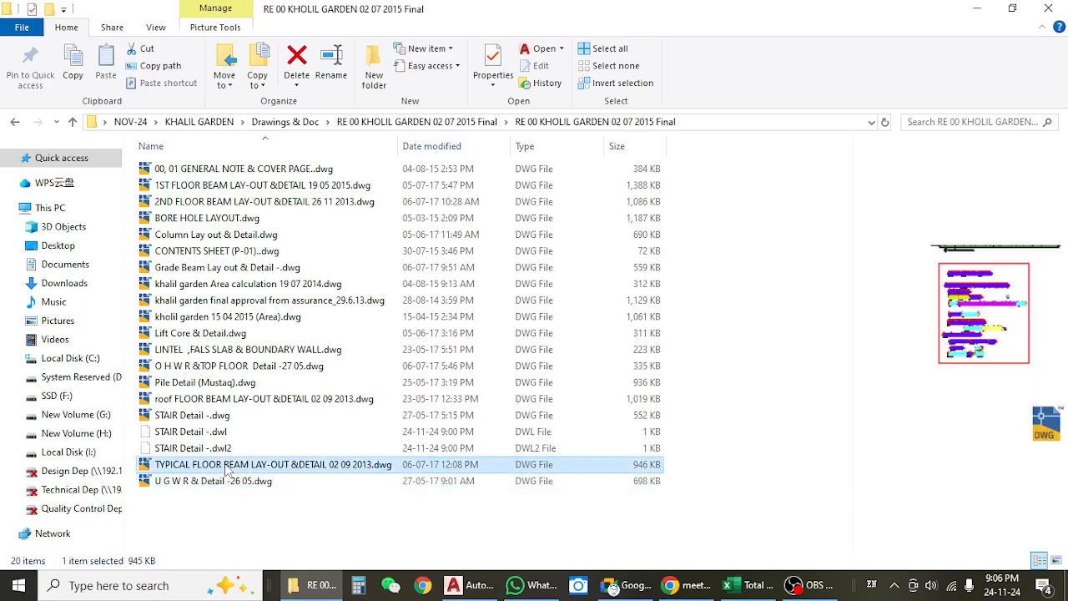
double_click(226, 469)
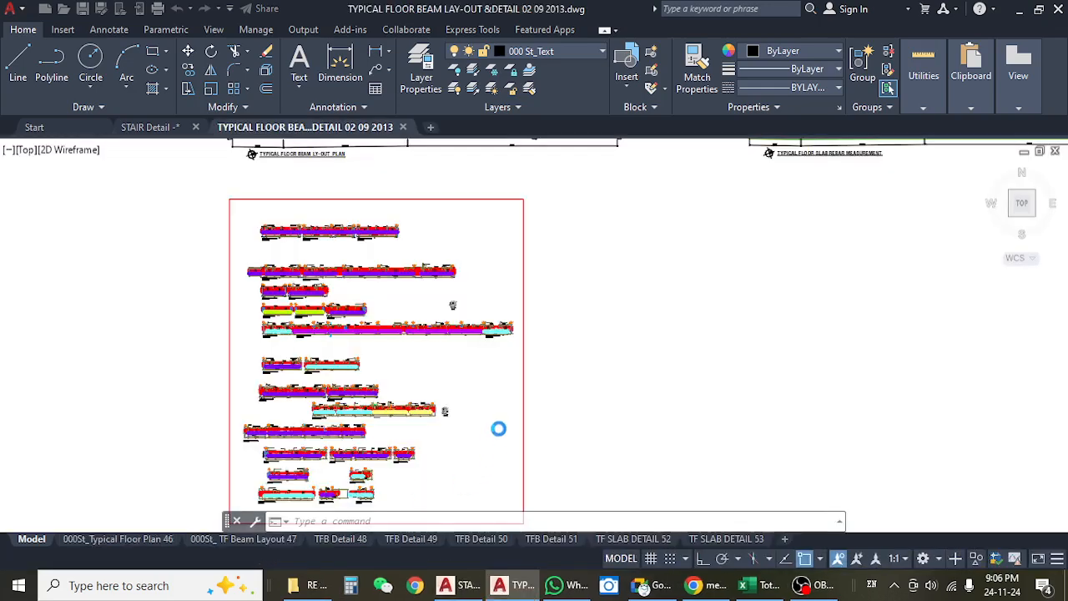
Examine the typical floor beam layout plan, checking the slab outline, beam sizes and slab thickness labels.
scroll(492, 357, "down", 4)
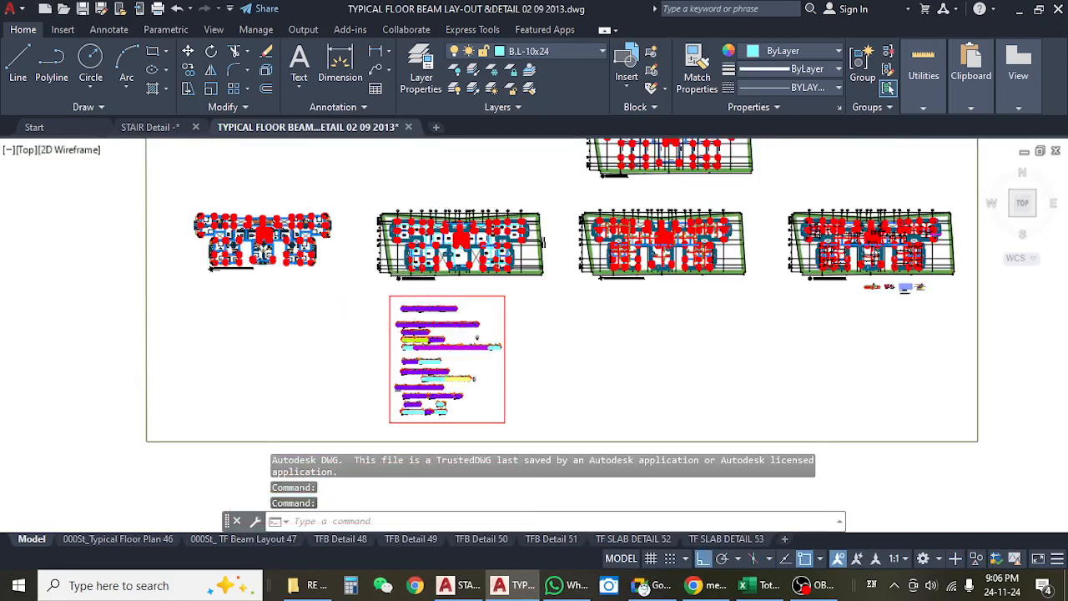
scroll(447, 219, "up", 6)
scroll(421, 237, "up", 5)
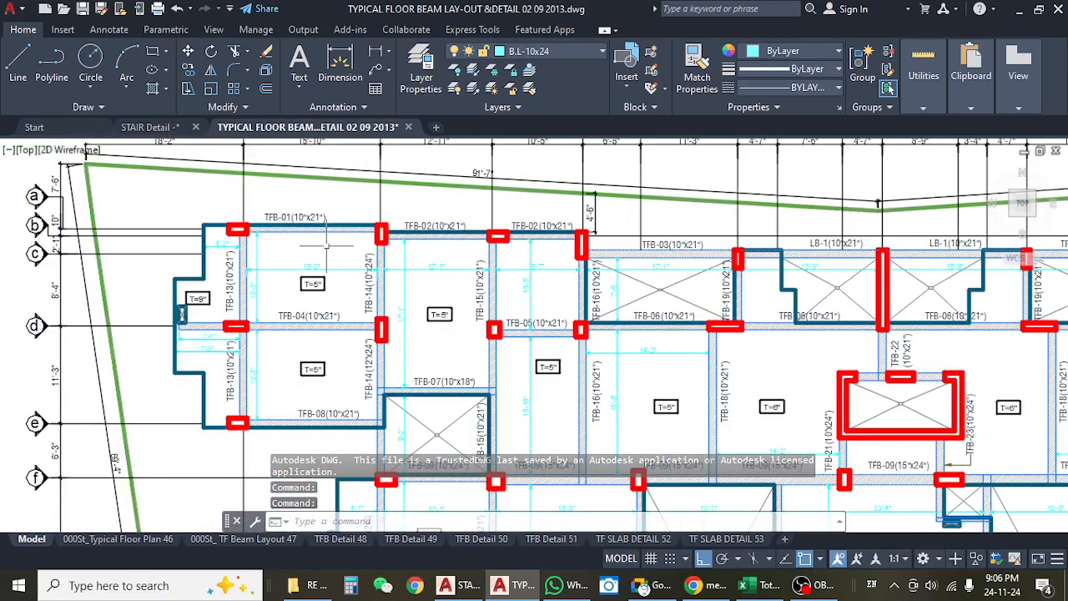
left_click(314, 217)
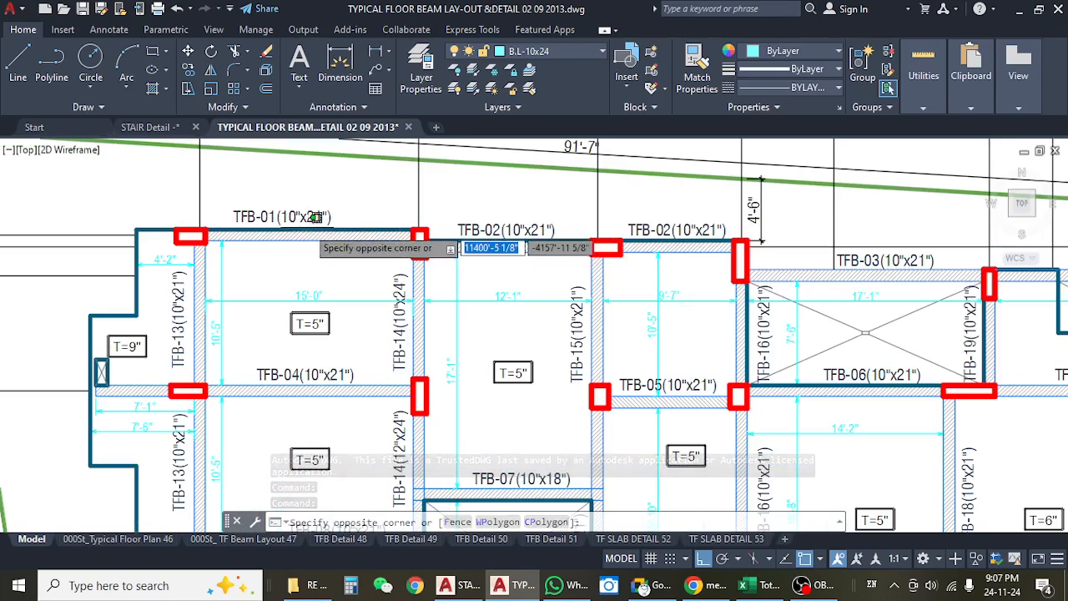
key("Escape")
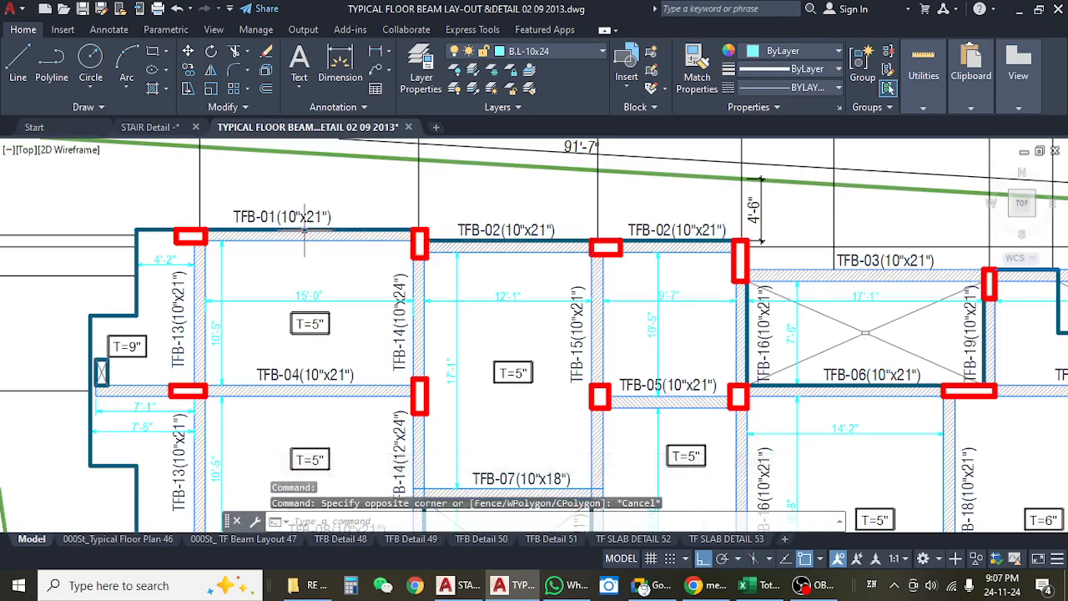
left_click(333, 231)
scroll(332, 230, "down", 6)
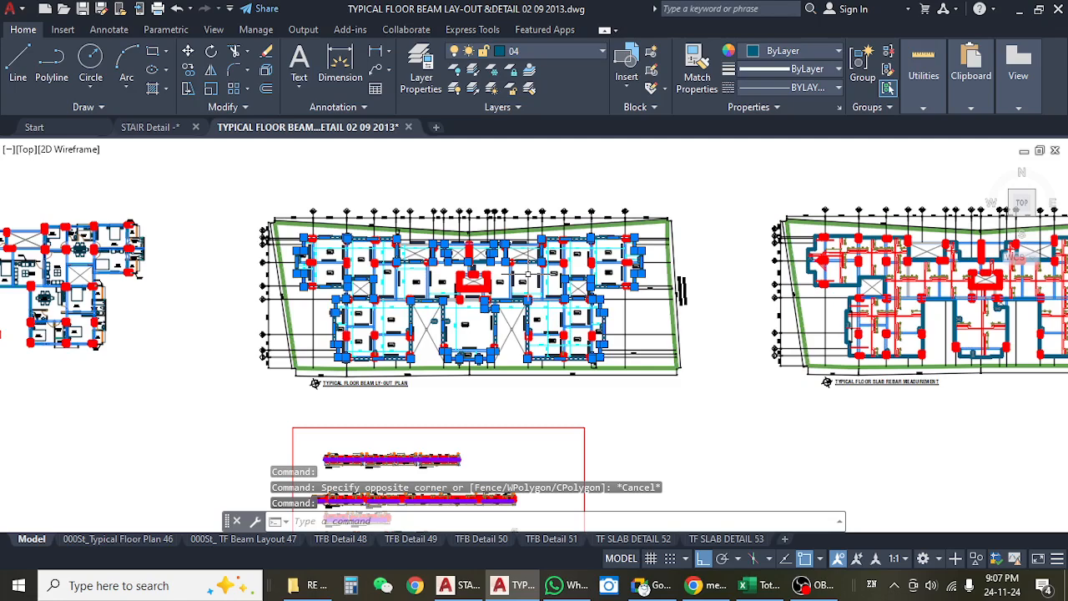
scroll(528, 273, "up", 3)
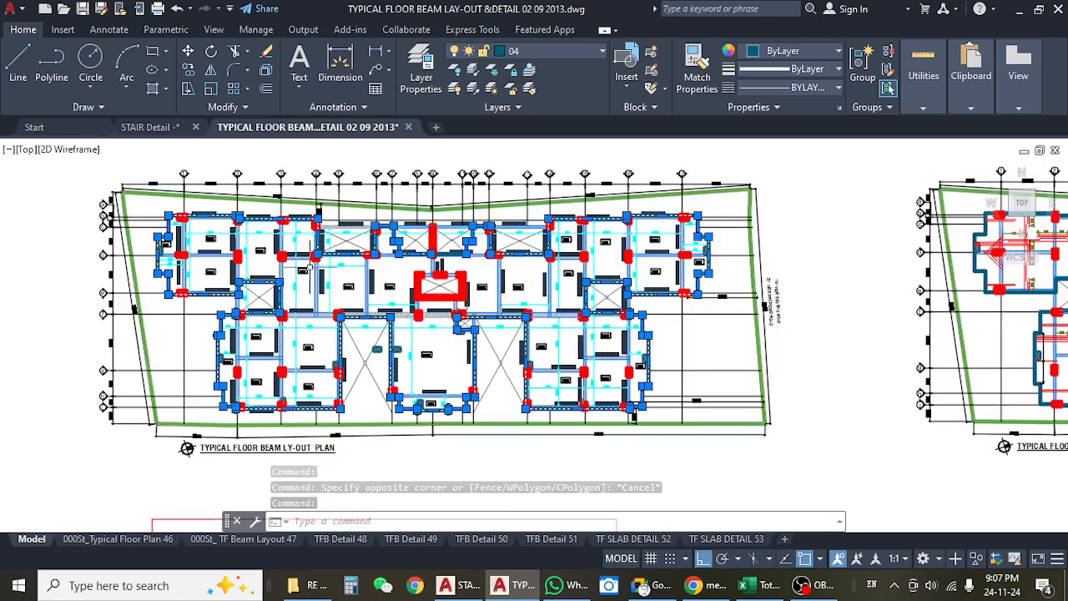
scroll(310, 267, "up", 2)
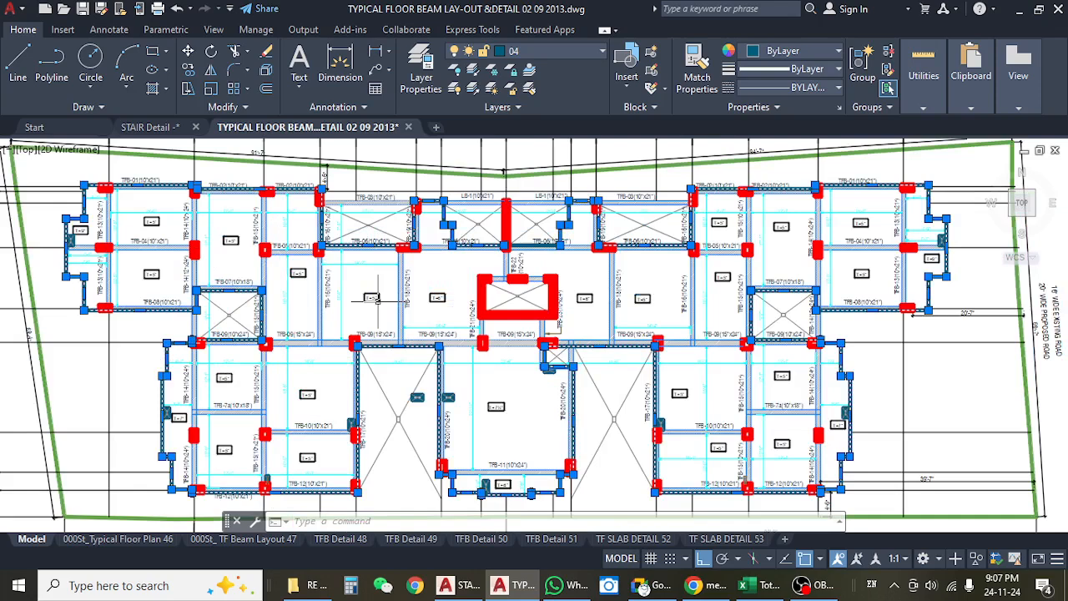
scroll(376, 297, "up", 3)
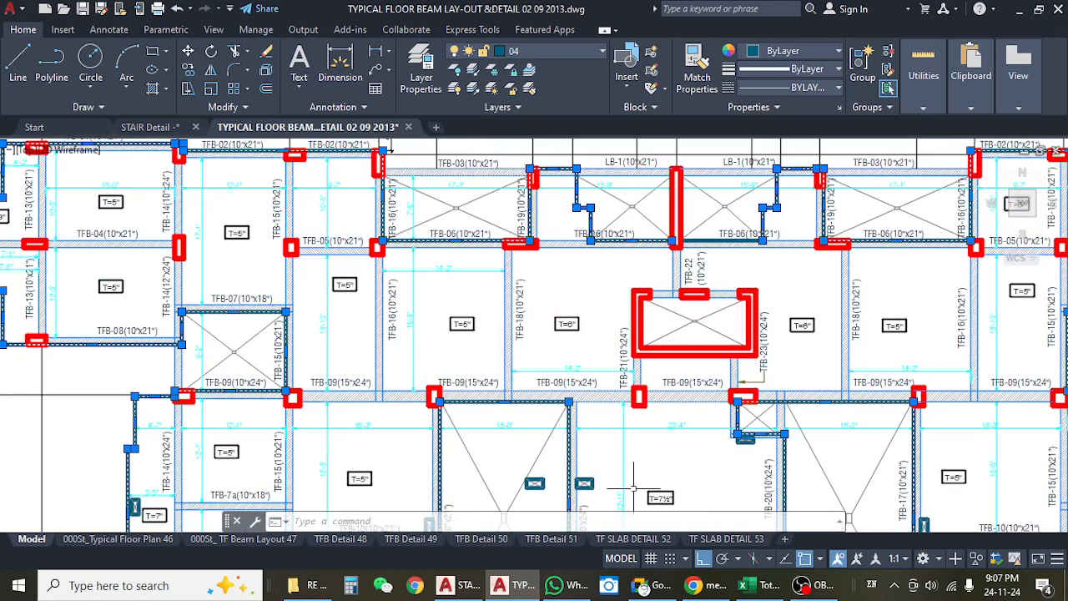
Switch back to the Excel estimate and check the ground floor roof slab and beam deduction lengths.
key("alt+Tab")
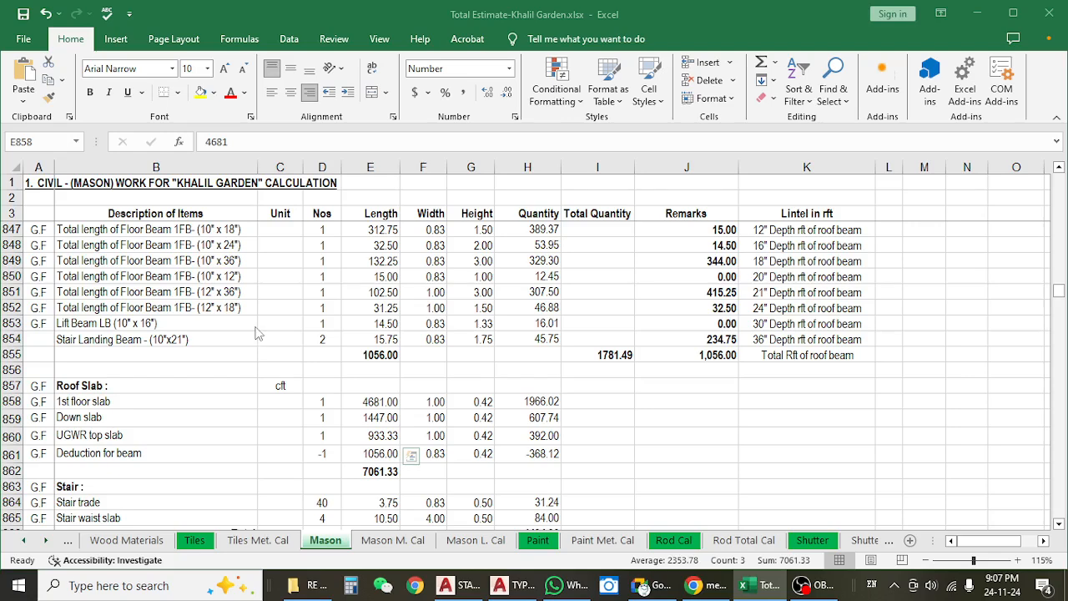
left_click(356, 401)
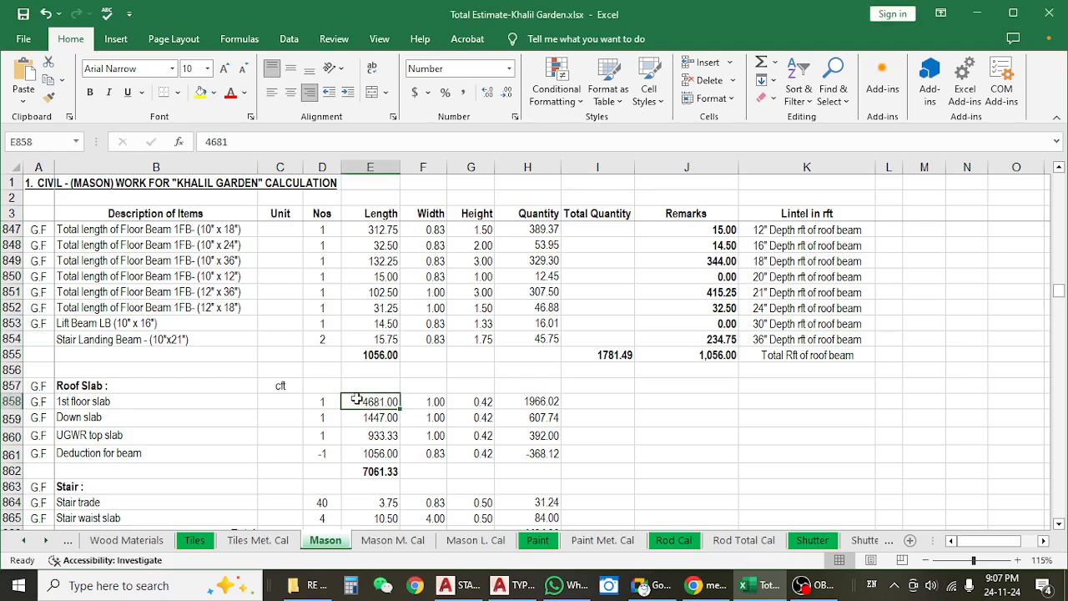
left_click(365, 418)
left_click(455, 402)
left_click(378, 429)
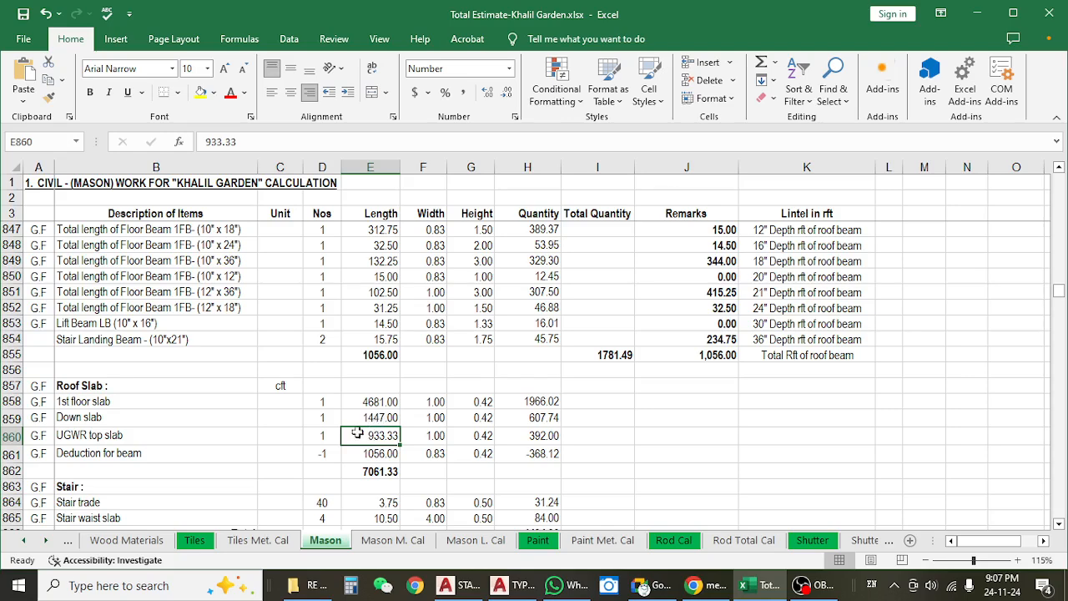
left_click(117, 455)
left_click(379, 457)
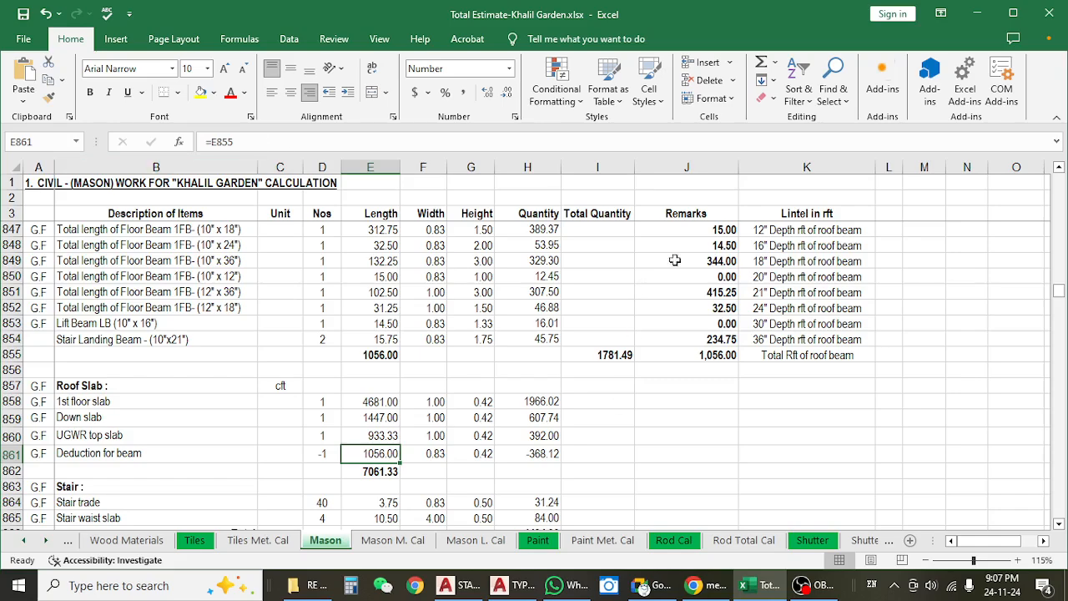
Inspect the SUMIF formula that totals ground floor roof beam length for the 12" depth in J847.
left_click(723, 230)
scroll(723, 286, "up", 1)
left_click(776, 292)
left_click_drag(723, 292, 717, 427)
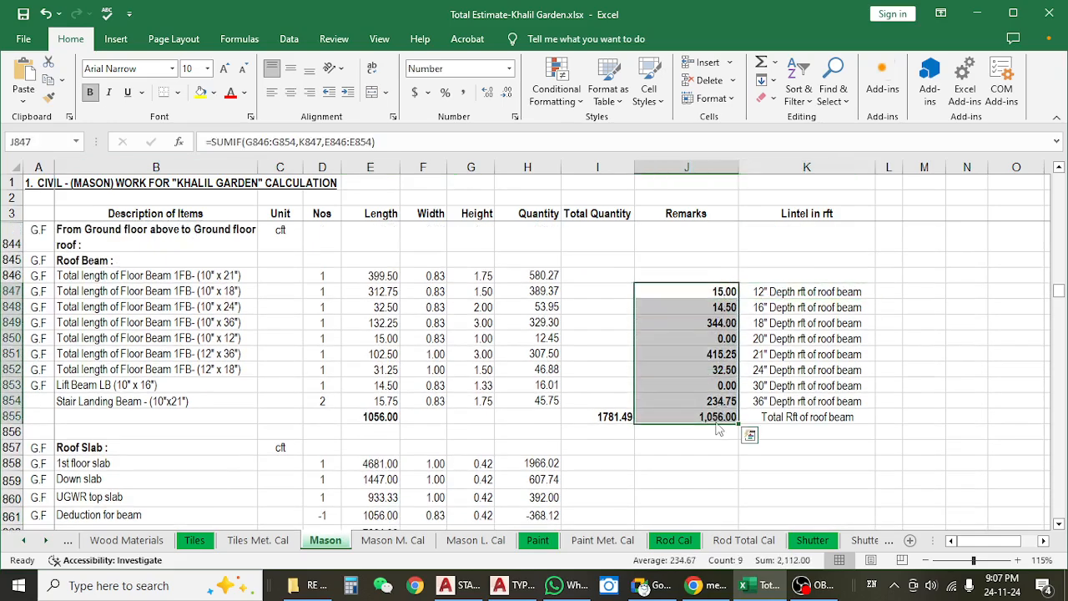
left_click(722, 292)
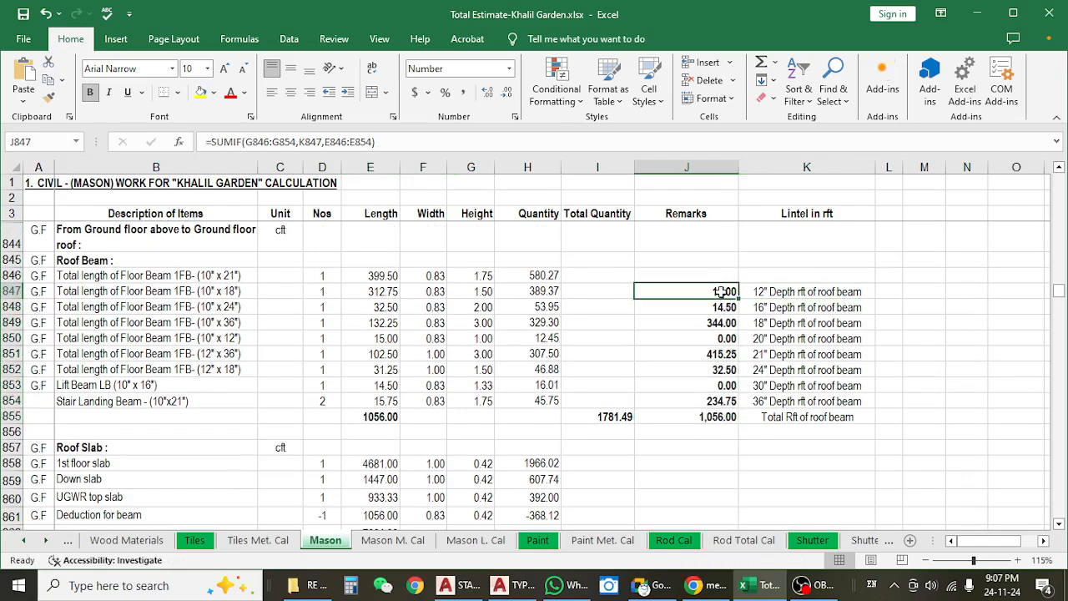
left_click(396, 145)
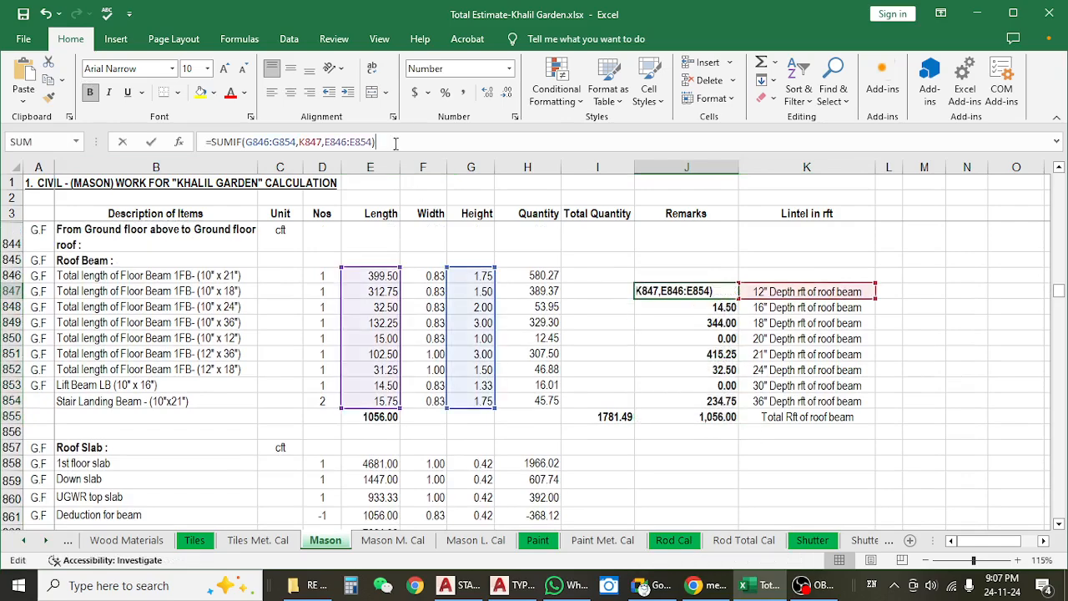
key("Escape")
Re-enter the total roof beam running feet in J855 as an automatic sum of J847:J854.
scroll(696, 353, "down", 1)
left_click(696, 354)
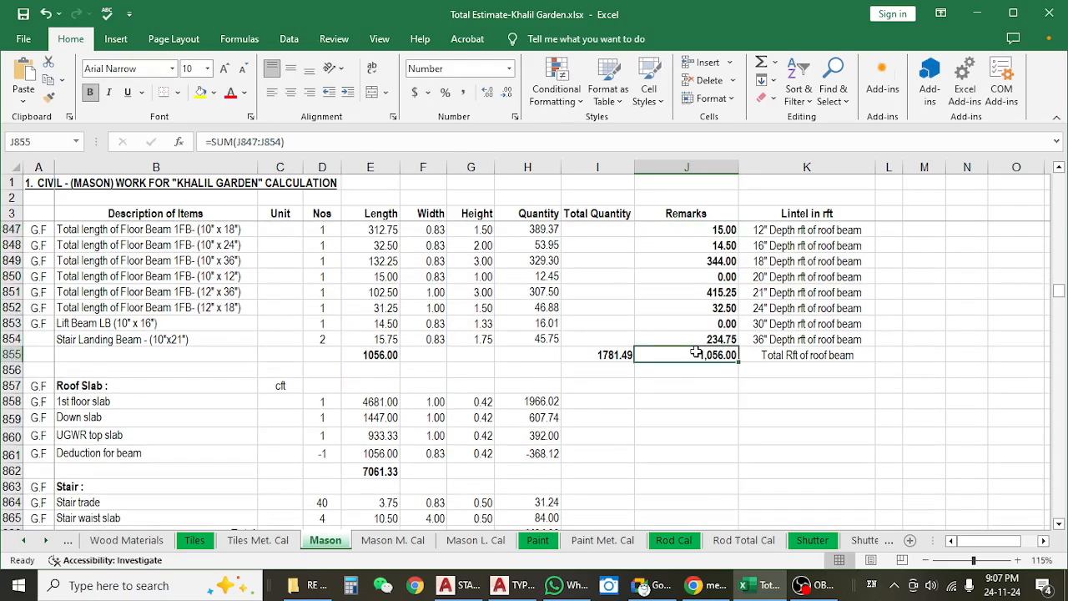
key("alt+equal")
key("Return")
Check the depth-wise roof beam lengths against the length reference in the Deduction for beam row.
scroll(701, 343, "up", 2)
left_click(709, 295)
left_click_drag(709, 294, 709, 405)
scroll(585, 351, "down", 3)
left_click(377, 359)
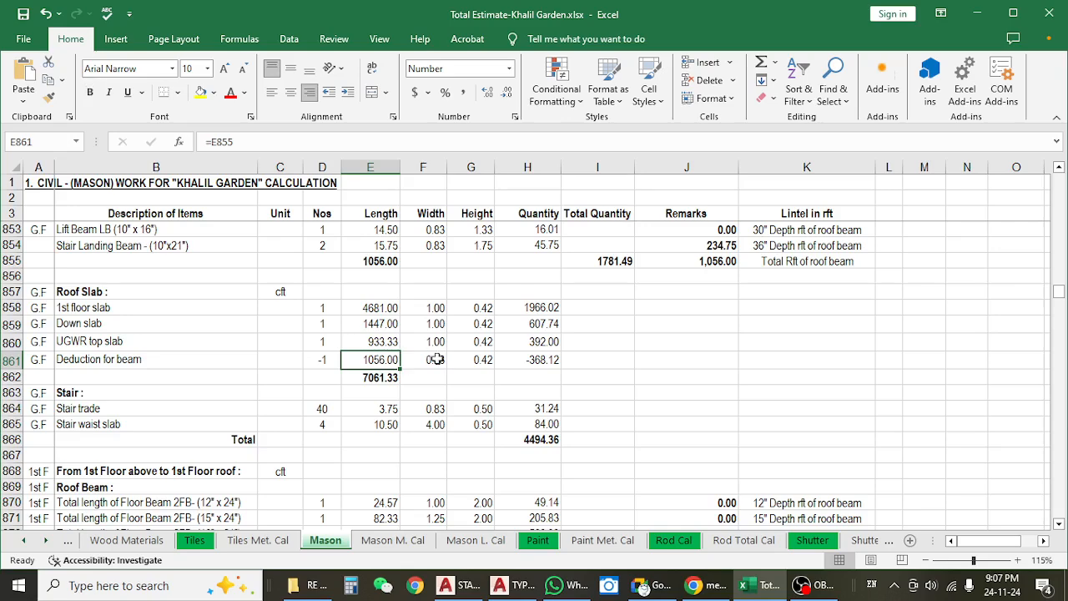
Check the width, height and length cells of the Deduction for beam row against the 1st floor slab height.
left_click(438, 359)
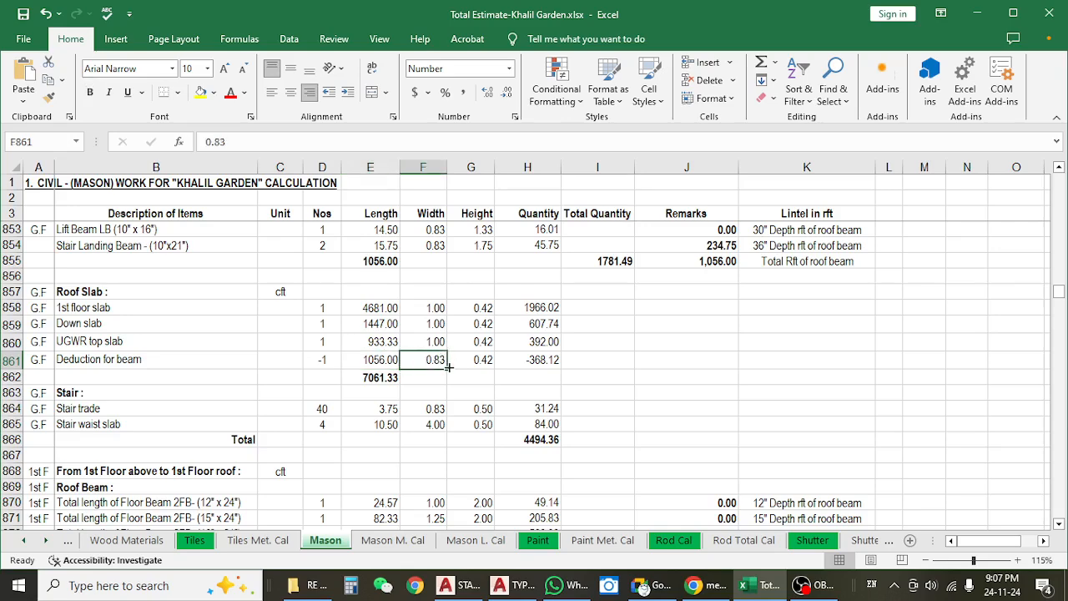
left_click(483, 361)
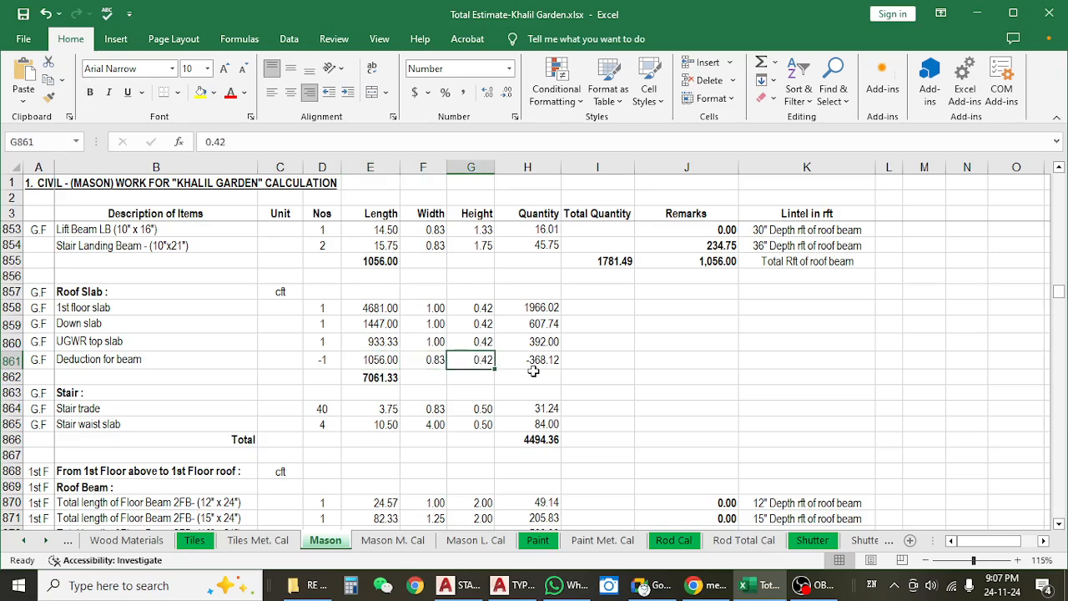
scroll(610, 391, "up", 1)
left_click(484, 355)
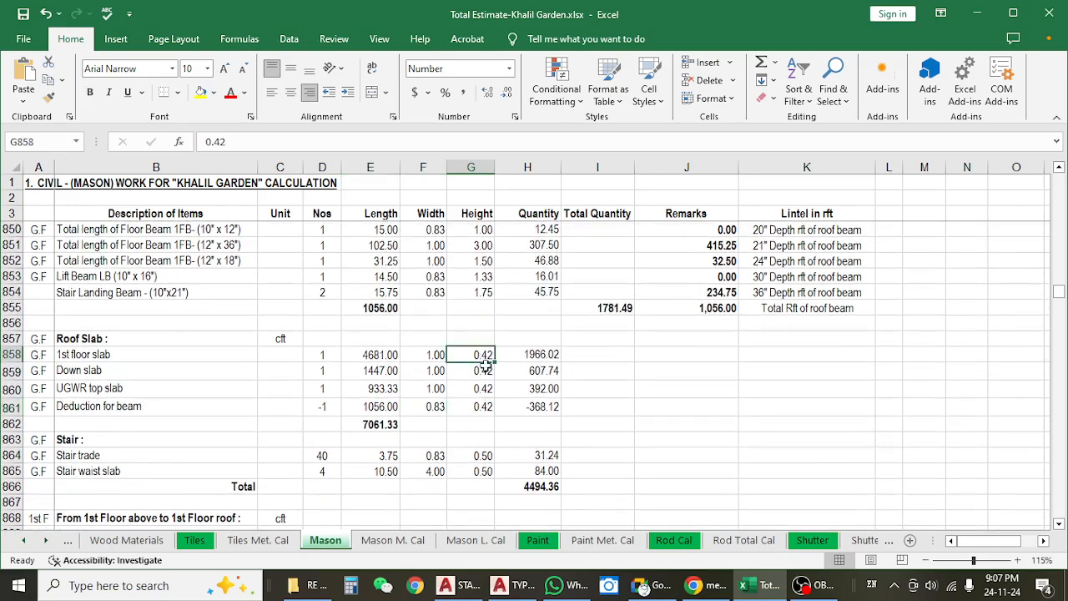
left_click(478, 406)
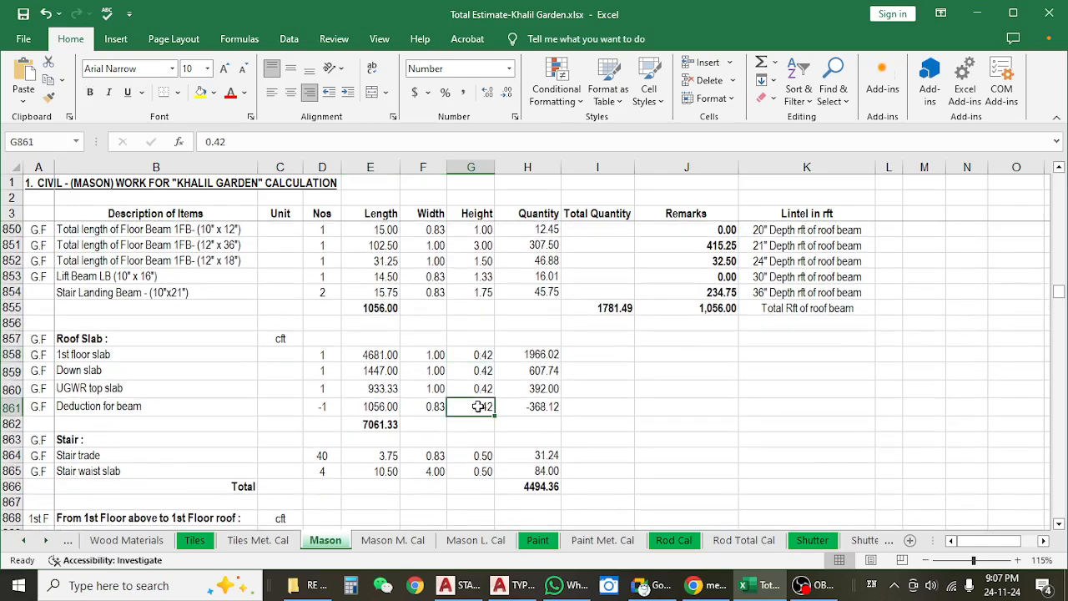
left_click(356, 405)
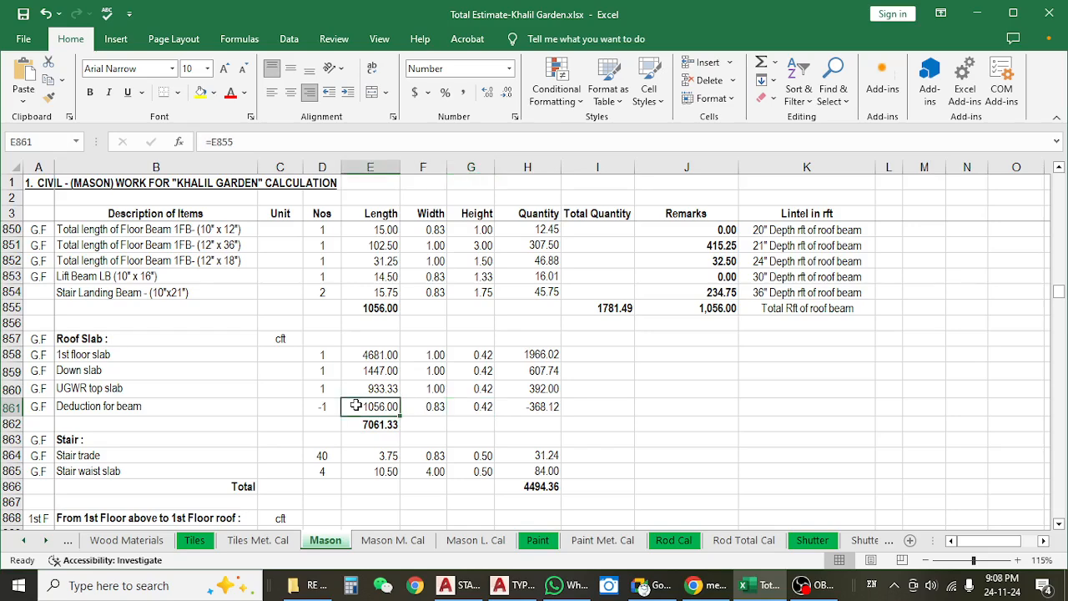
Switch to the AutoCAD typical floor beam layout and examine the slab panel between beams TFB-16 and TFB-18.
left_click(498, 587)
scroll(427, 204, "up", 3)
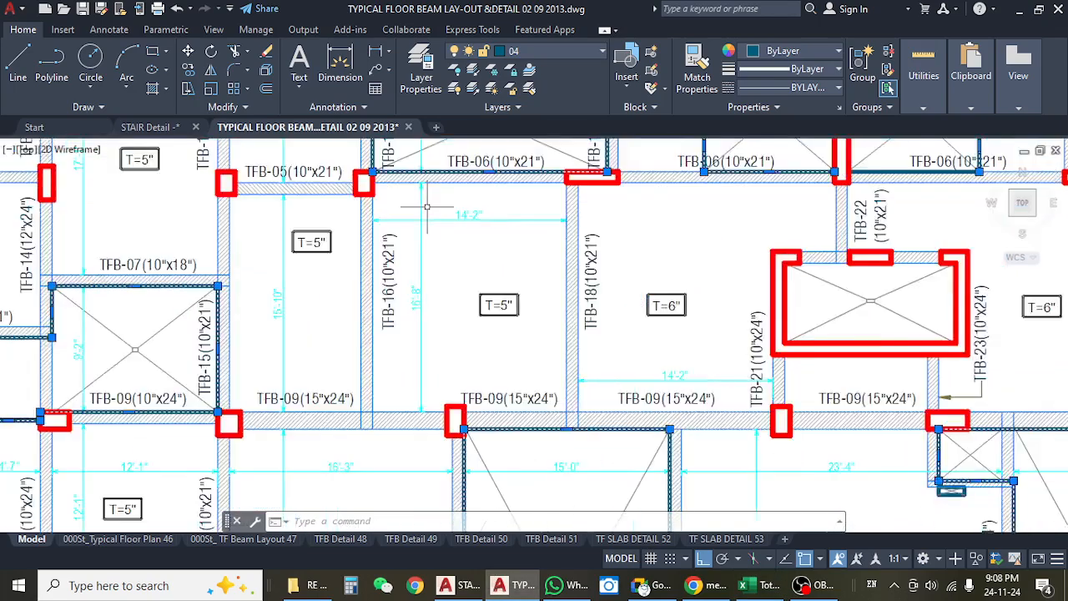
scroll(427, 206, "up", 3)
left_click_drag(353, 428, 348, 350)
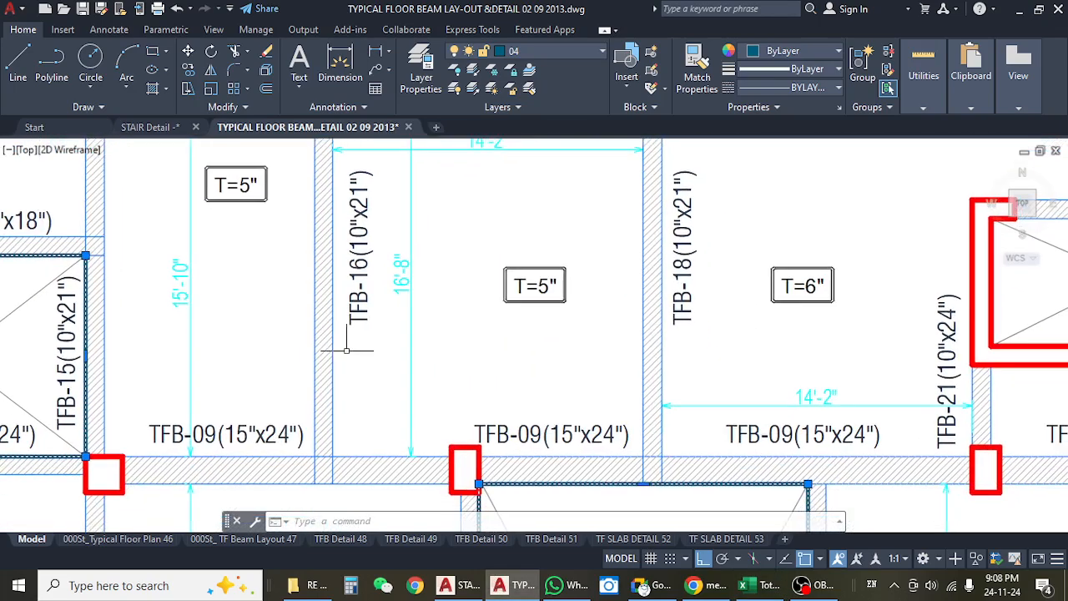
mouse_move(598, 187)
left_mouse_down()
mouse_move(614, 290)
mouse_move(549, 309)
left_mouse_up()
scroll(603, 300, "down", 4)
scroll(622, 304, "up", 4)
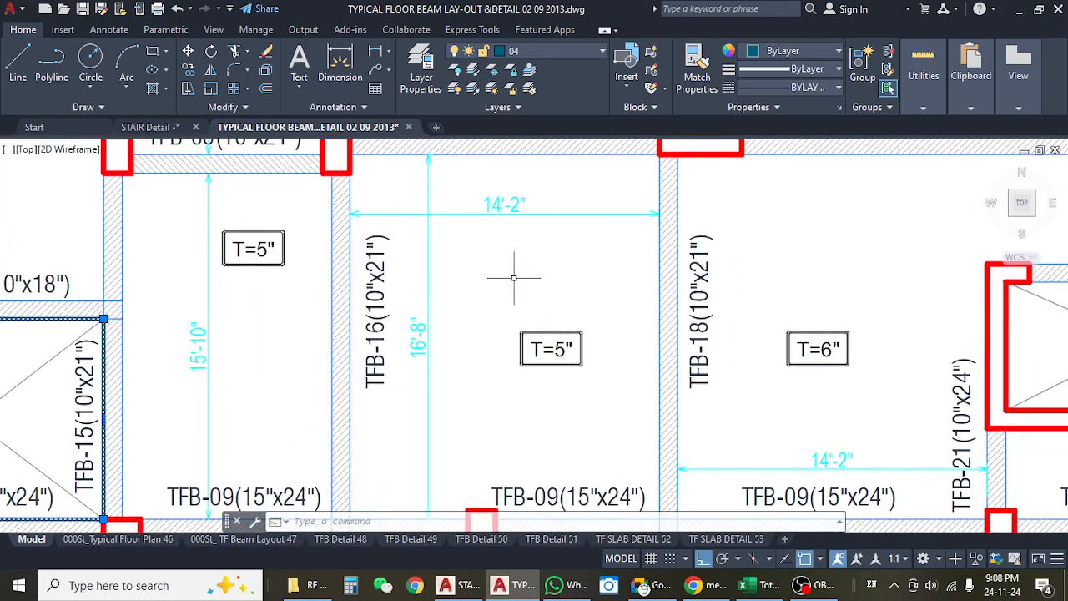
scroll(514, 278, "down", 2)
Check the vertical and horizontal clear-span dimensions of the slab panel between TFB-16 and TFB-18, then clear the selection.
left_click(457, 248)
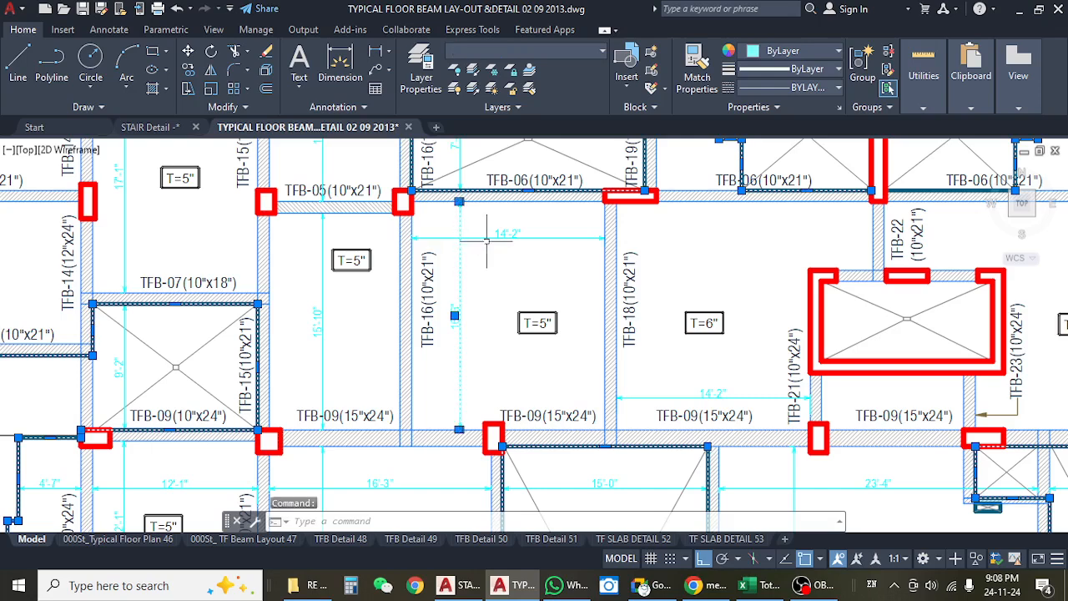
key("Escape")
left_click(485, 240)
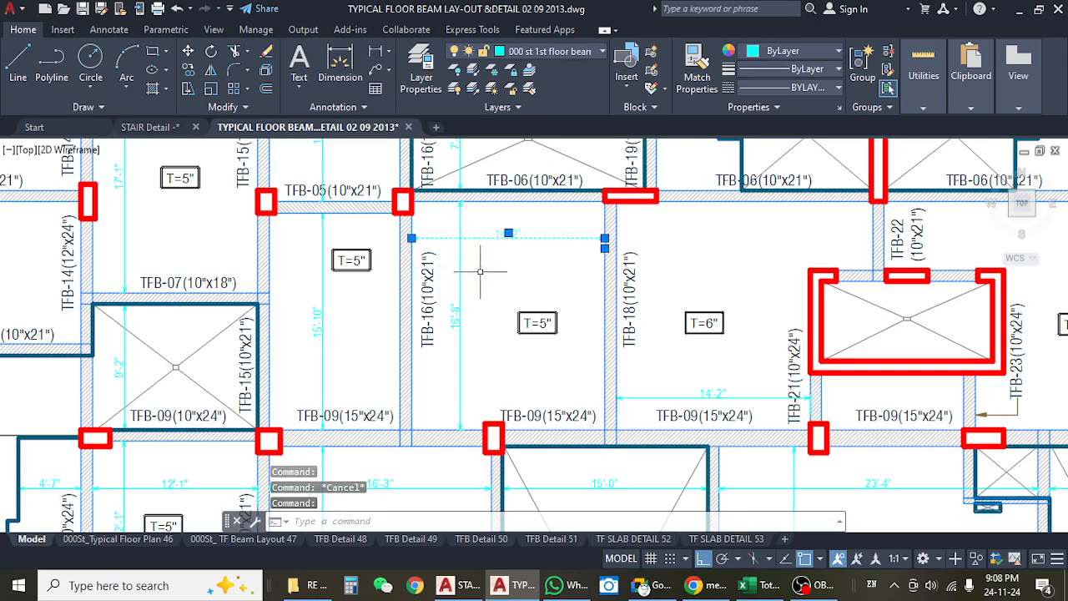
scroll(480, 269, "down", 4)
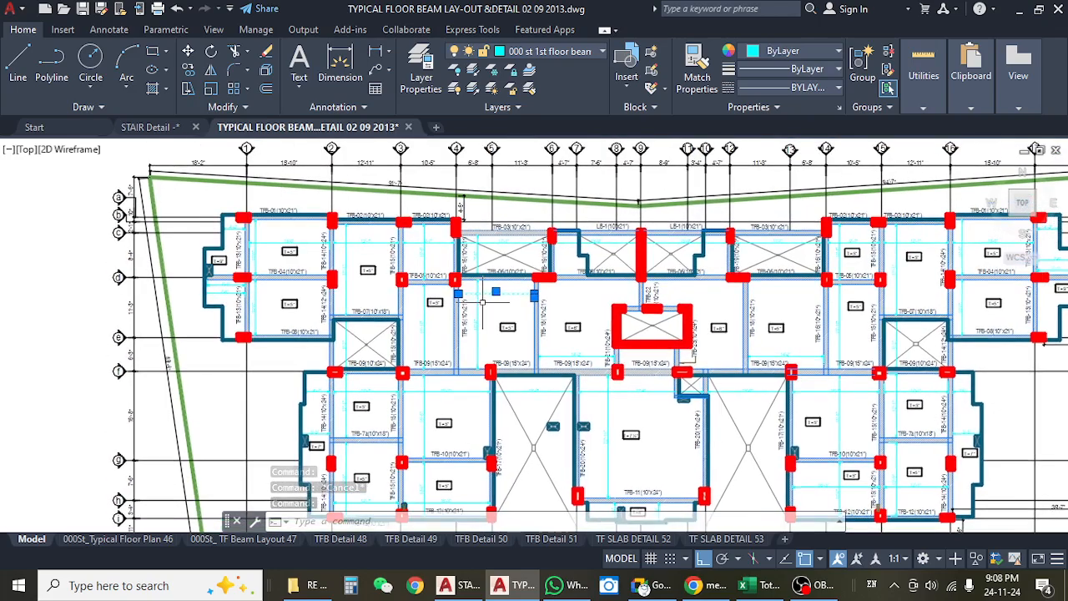
scroll(483, 302, "up", 6)
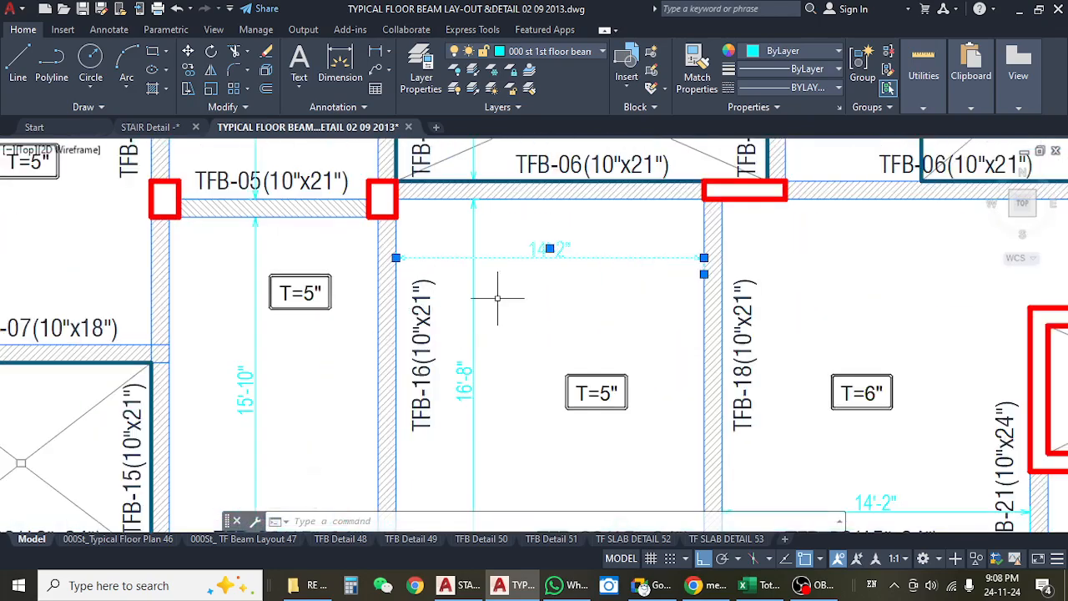
scroll(498, 298, "down", 5)
key("Escape")
Examine the beams and slab panels across the whole typical floor beam layout plan.
scroll(428, 242, "up", 3)
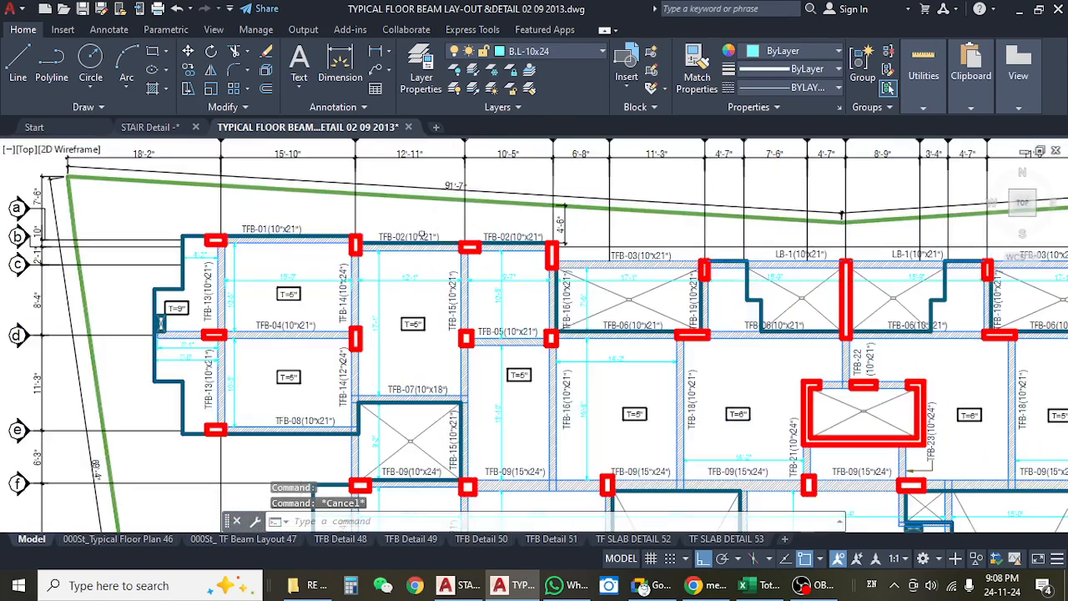
mouse_move(533, 377)
left_mouse_down()
mouse_move(513, 352)
mouse_move(428, 301)
left_mouse_up()
left_click_drag(704, 351, 536, 314)
scroll(492, 305, "down", 2)
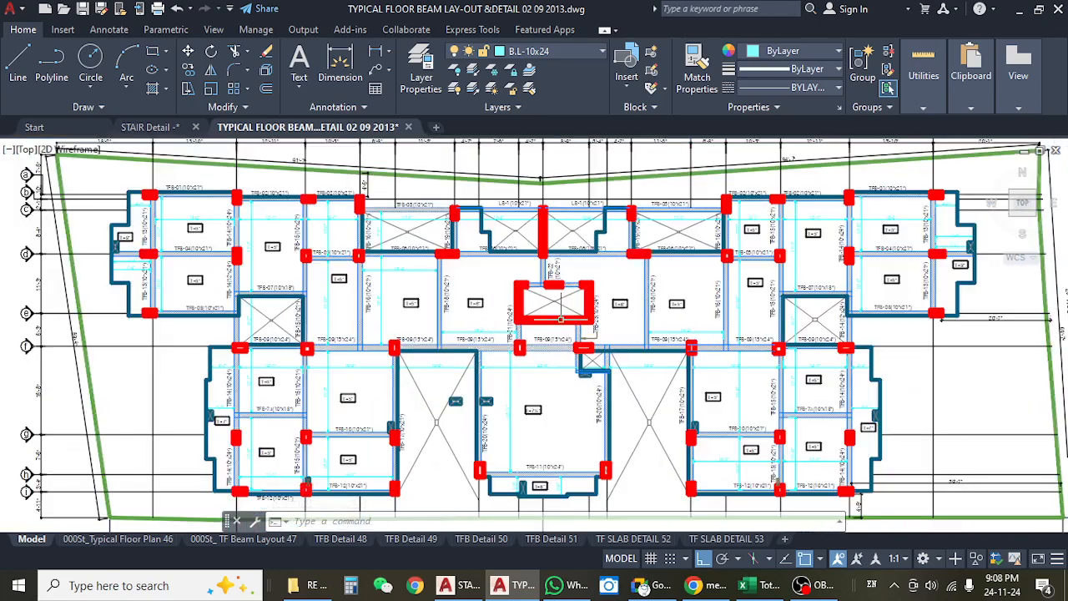
scroll(284, 394, "up", 4)
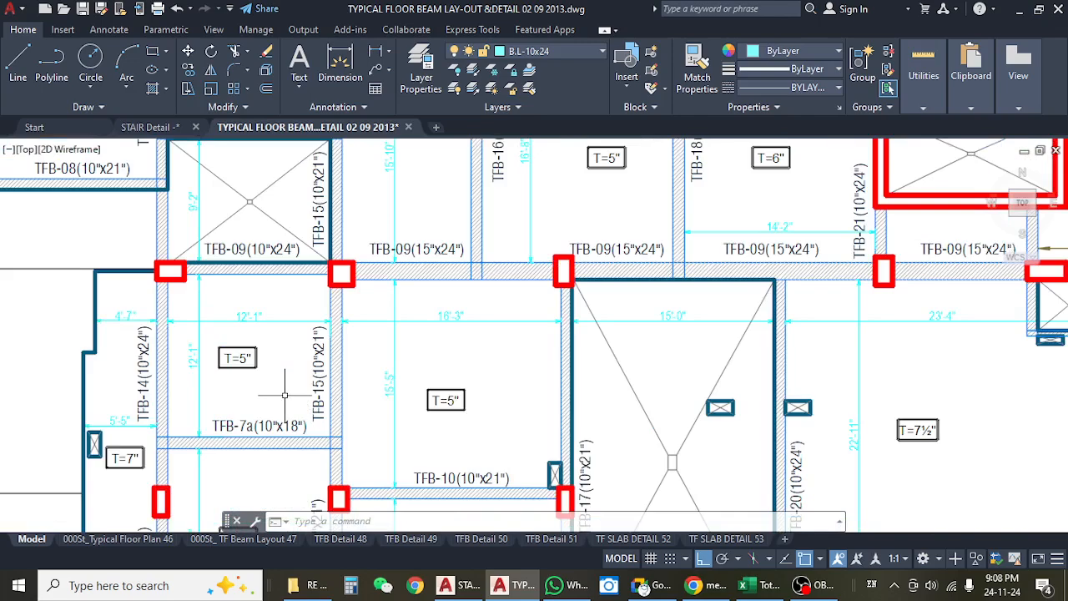
scroll(480, 340, "down", 4)
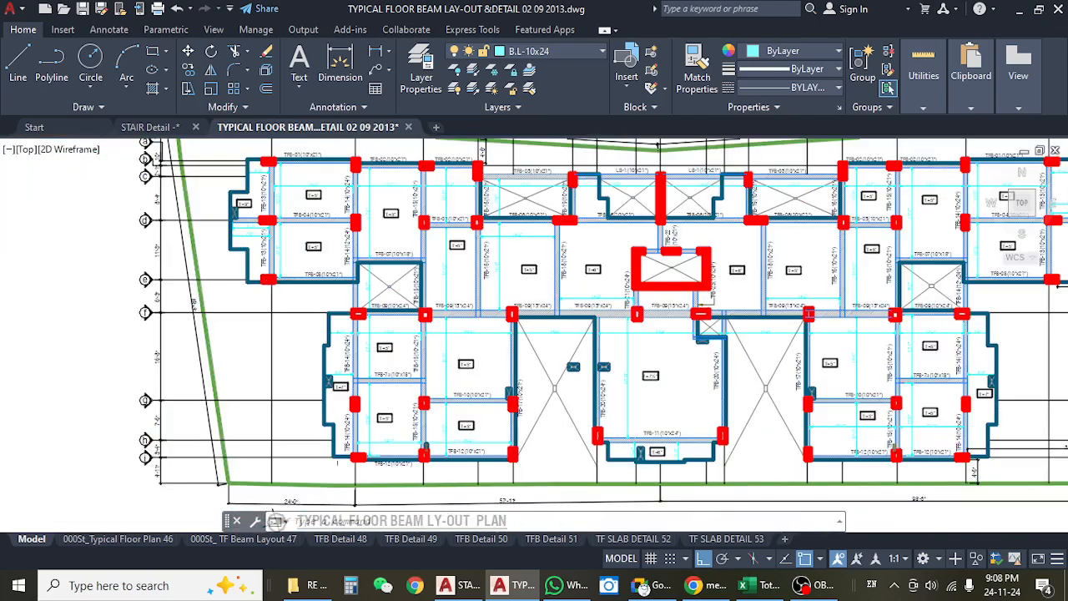
Select the slab outline on the typical floor beam layout and review the area it encloses.
left_click(326, 425)
left_click_drag(589, 367, 463, 373)
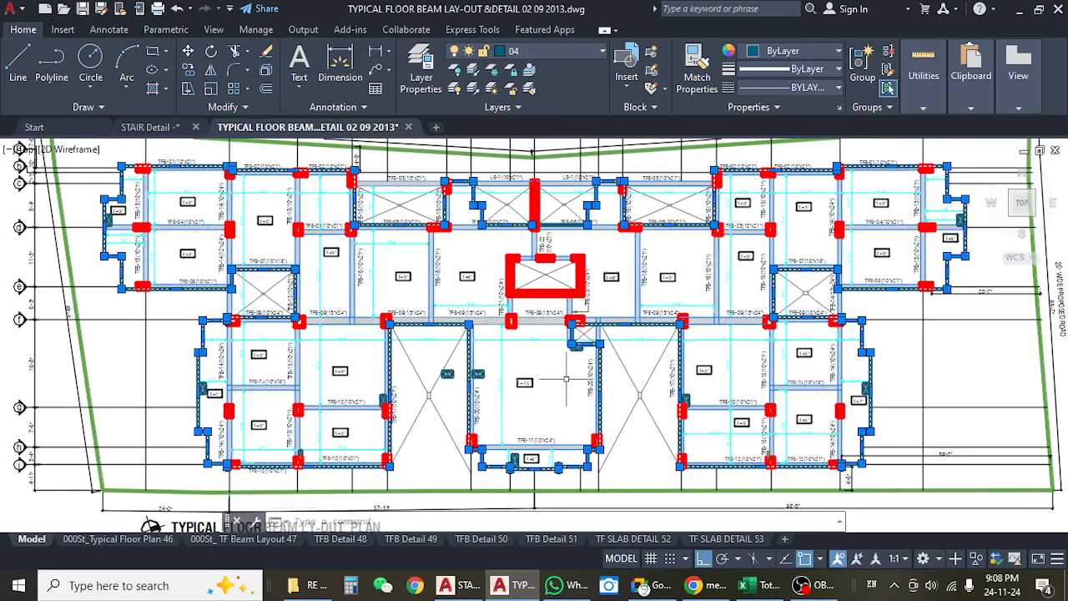
left_click_drag(561, 387, 589, 395)
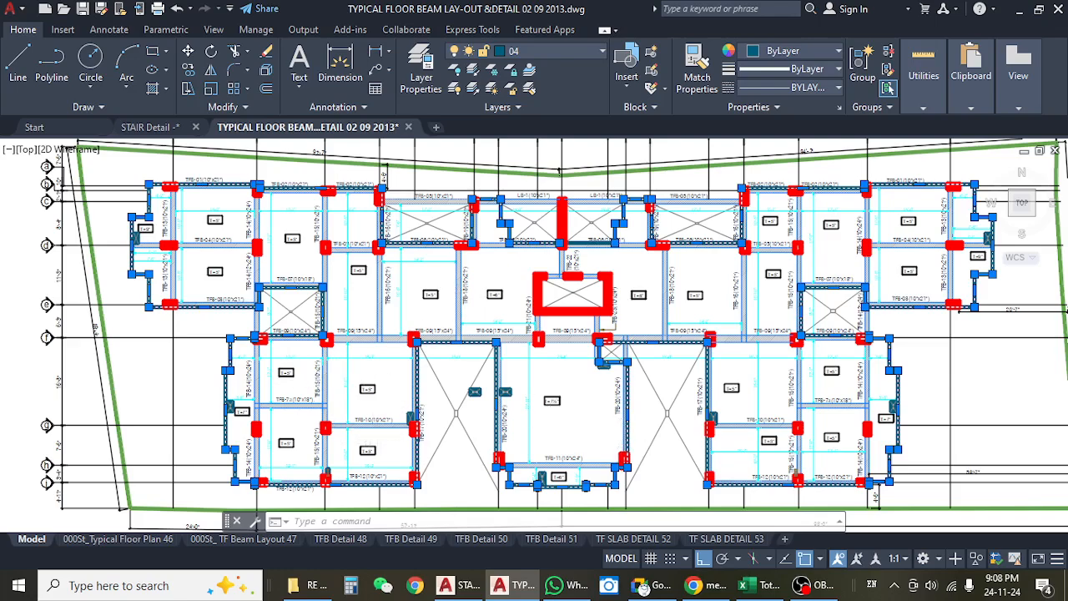
scroll(306, 389, "up", 4)
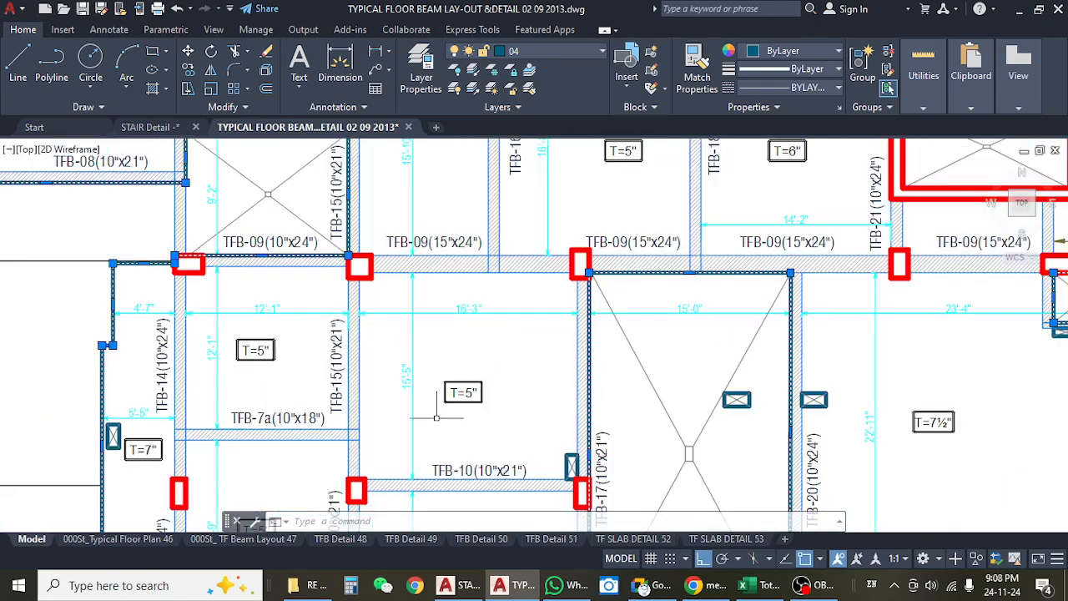
Switch back to the Excel estimate and check the total roof beam running feet in J855 against the depth-wise lengths.
left_click(747, 585)
left_click(716, 308)
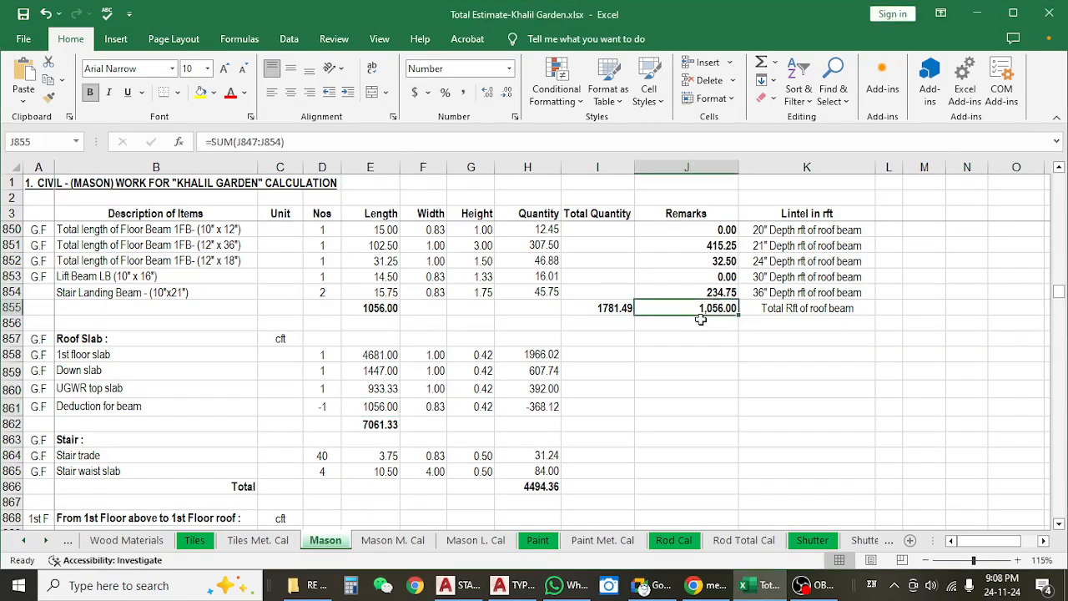
scroll(714, 334, "up", 4)
left_click(711, 369)
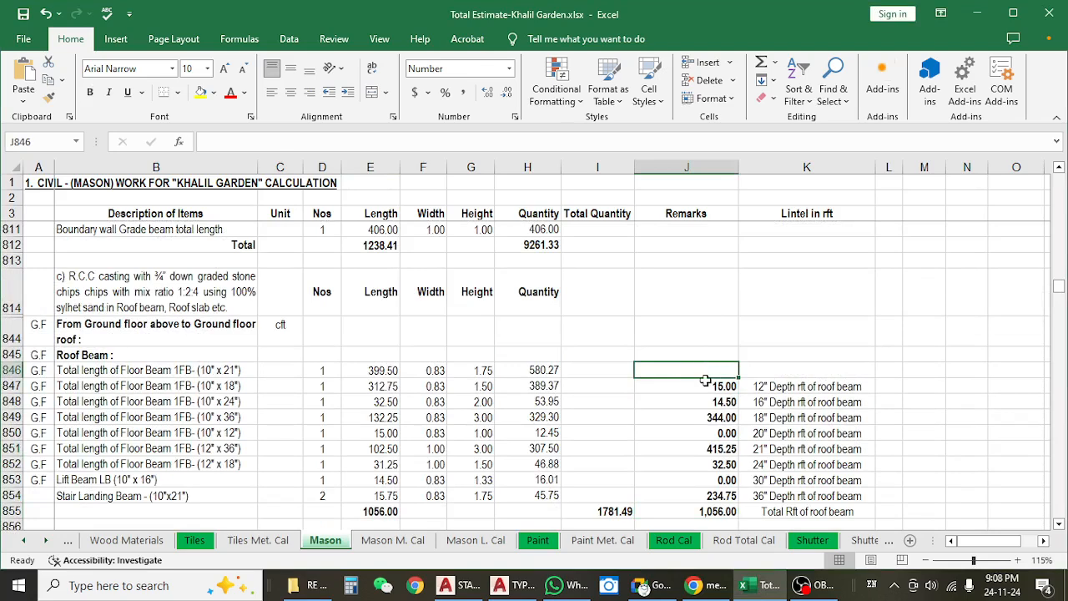
left_click(708, 386)
scroll(707, 383, "down", 3)
left_click(707, 357)
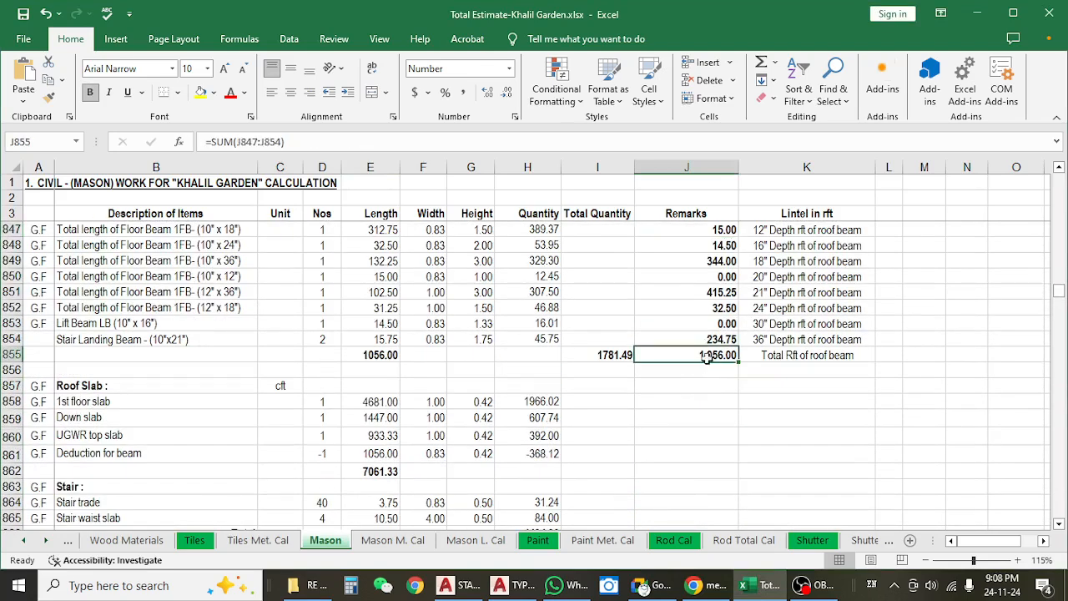
scroll(708, 357, "down", 3)
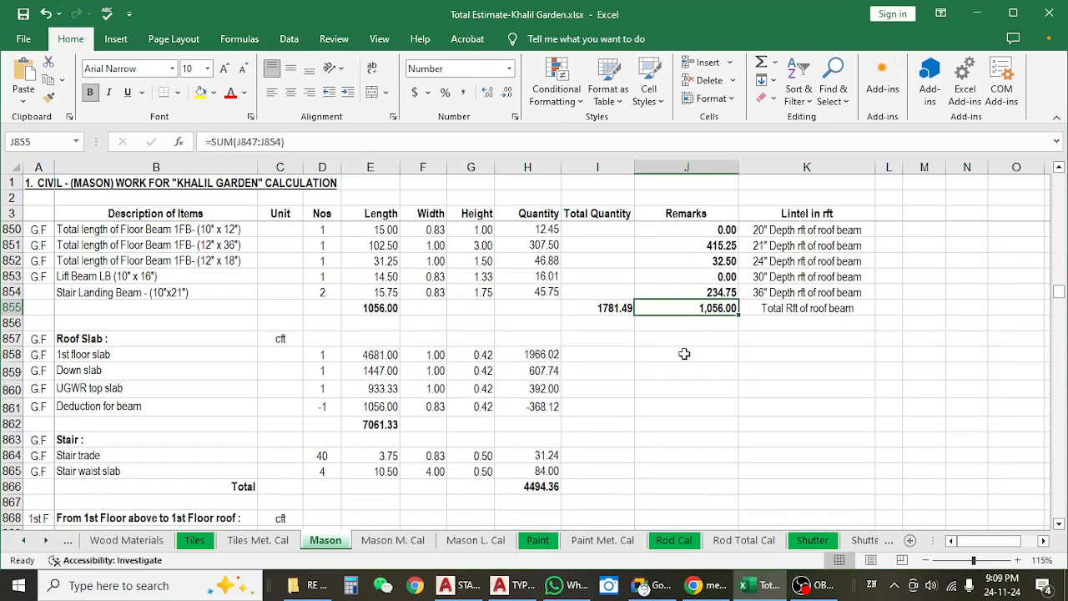
Compare the Deduction for beam width and height with the 12" wide floor beam items, and inspect its quantity.
left_click(484, 407)
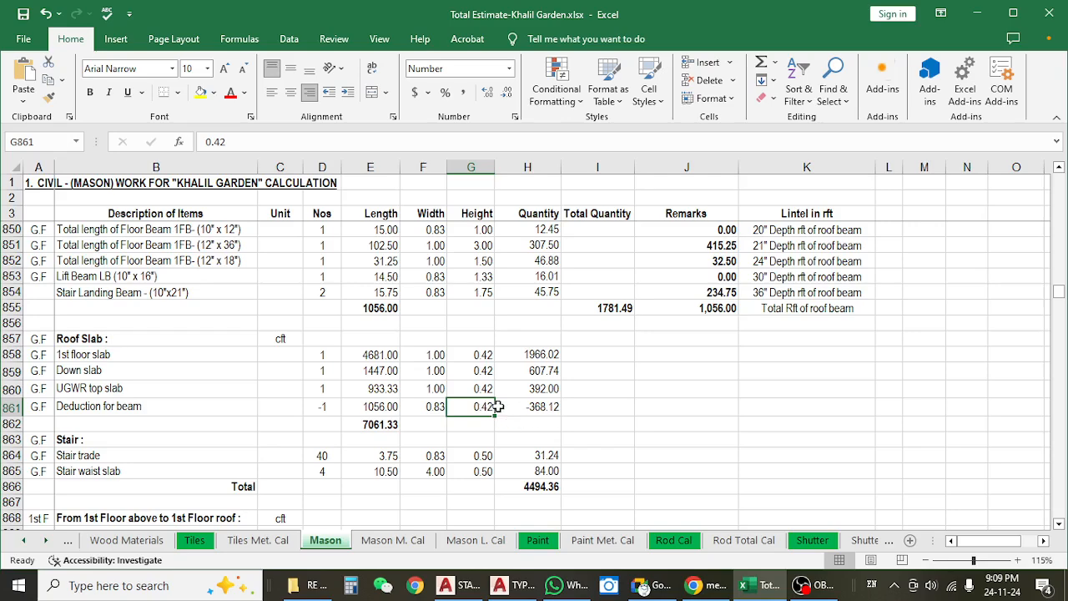
left_click(412, 410)
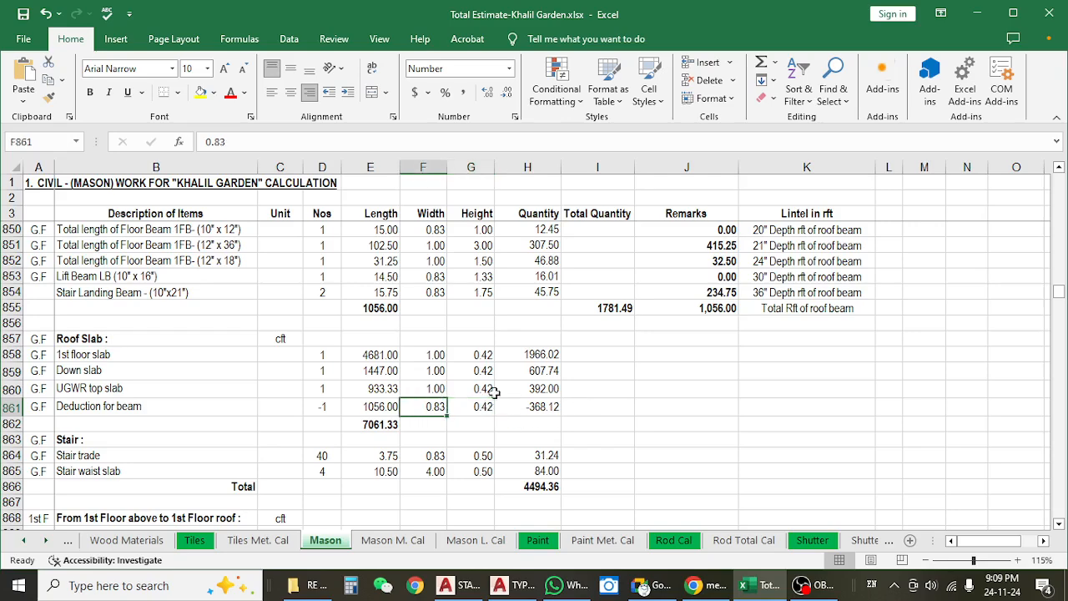
scroll(710, 271, "up", 2)
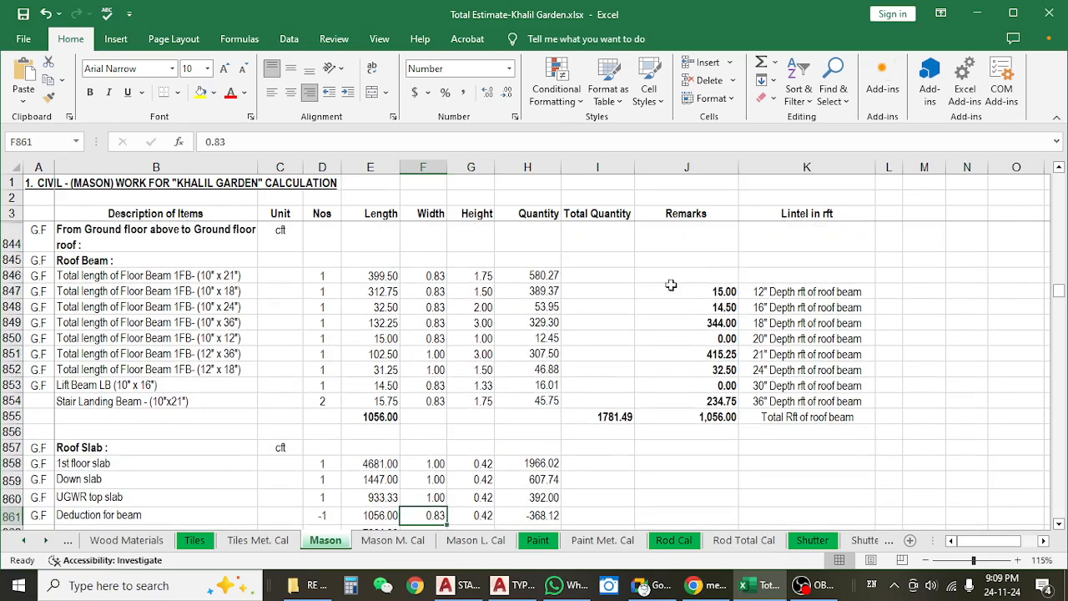
left_click_drag(230, 351, 250, 368)
scroll(278, 337, "down", 1)
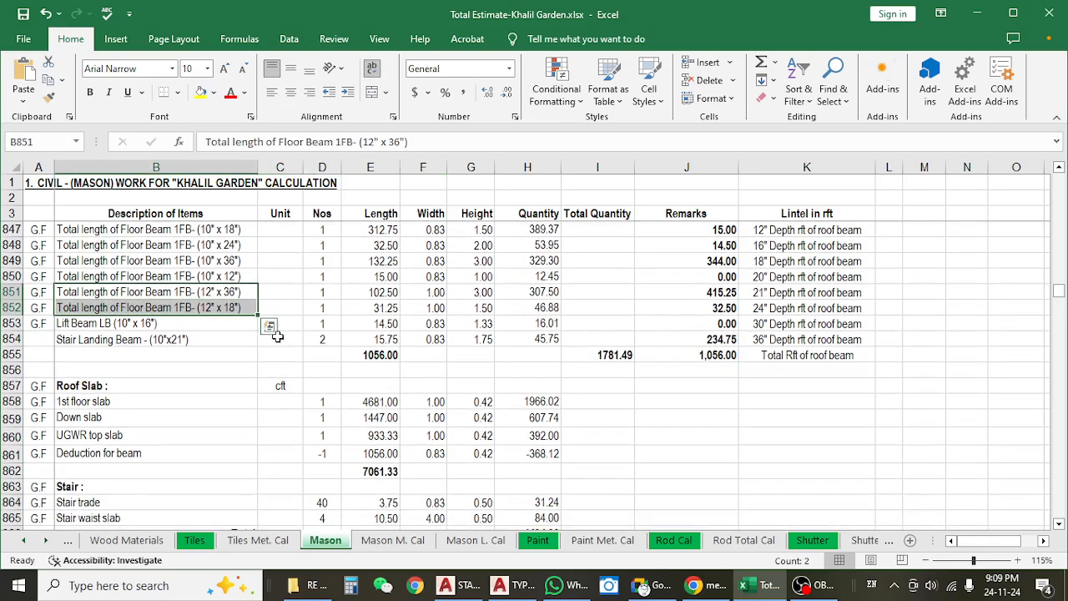
scroll(371, 299, "down", 1)
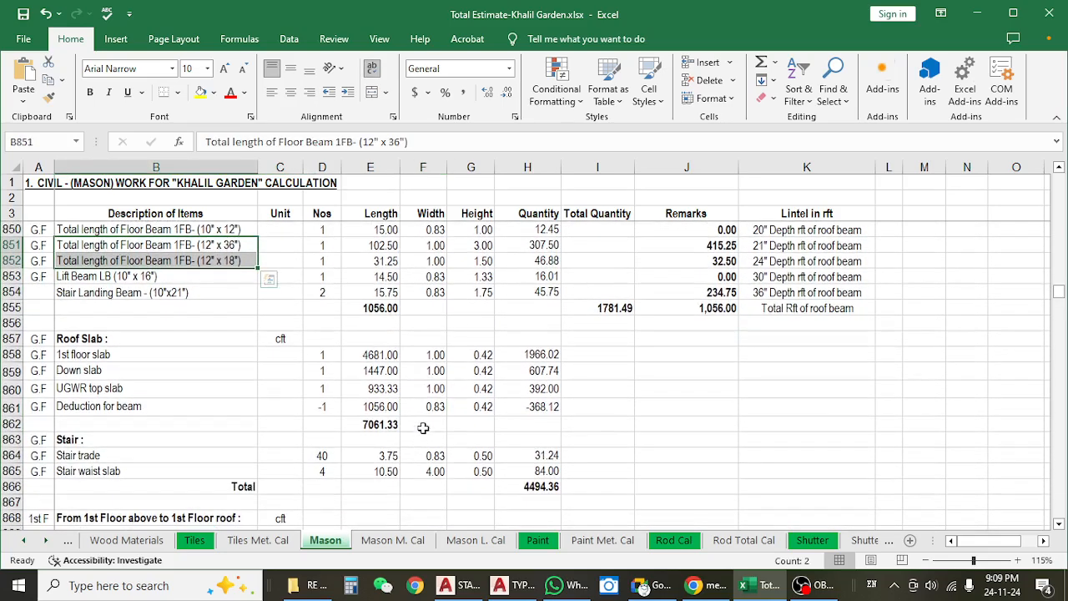
left_click(432, 407)
left_click(545, 408)
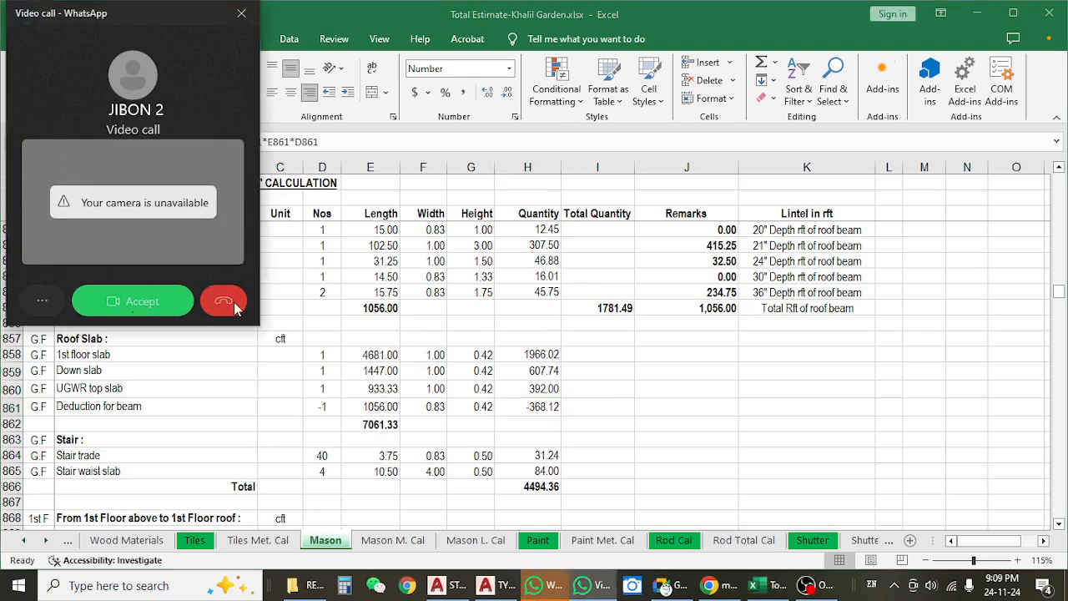
Decline the incoming WhatsApp video call and return to the Excel estimate.
left_click(224, 301)
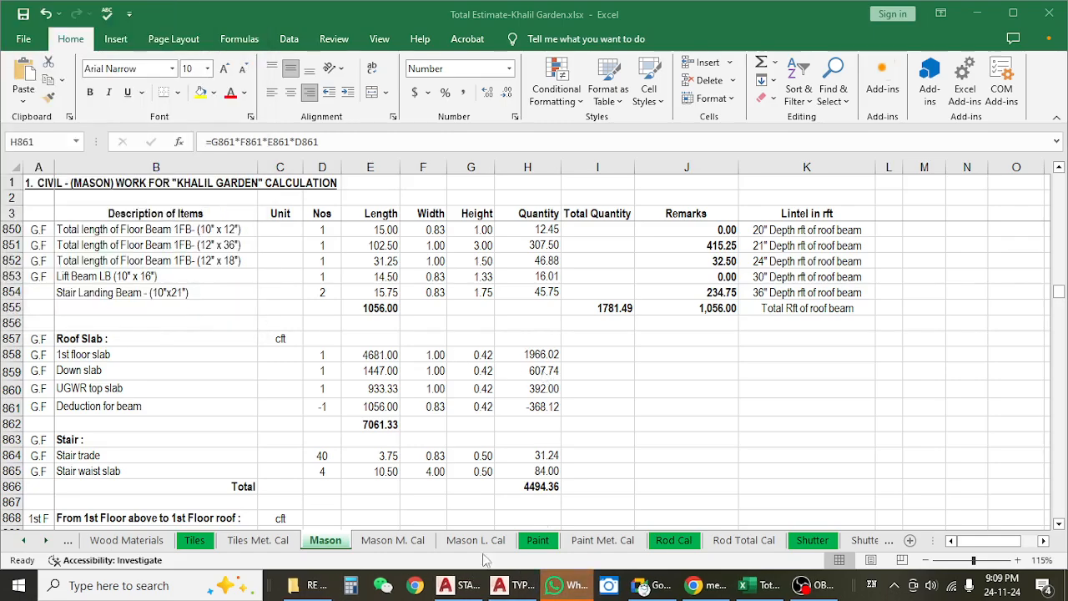
left_click(561, 584)
left_click(558, 582)
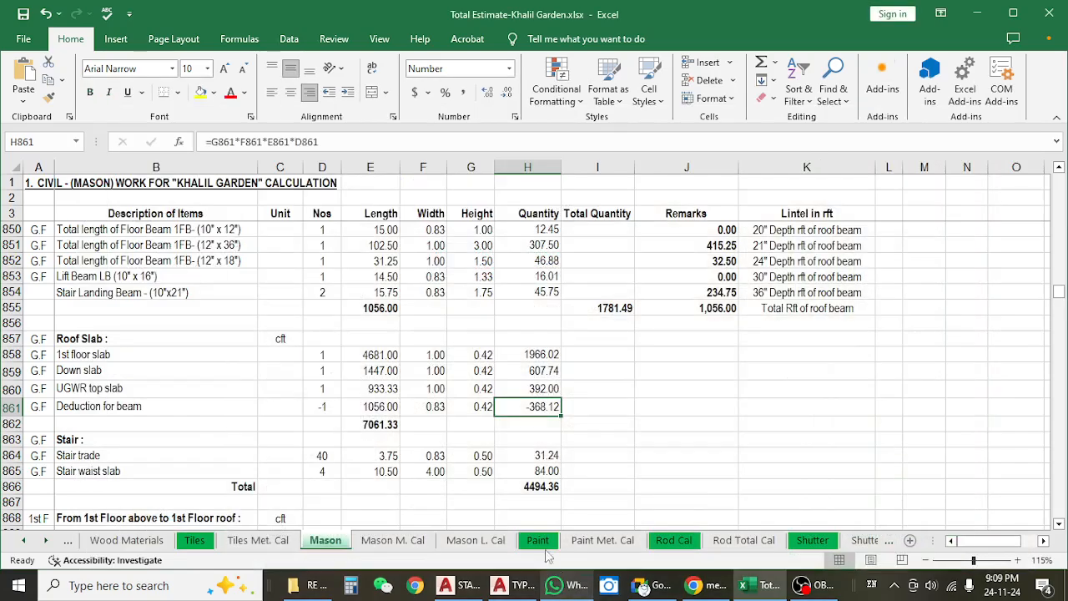
Inspect the quantity formula of the Deduction for beam row in H861.
left_click(222, 398)
left_click(379, 395)
left_click(512, 406)
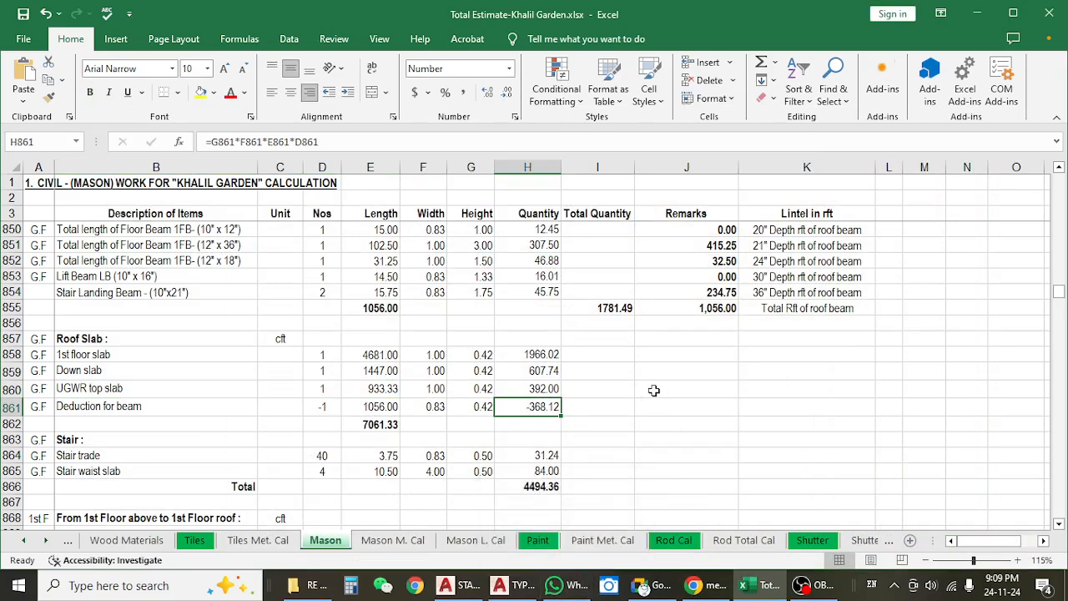
Review the ground floor Stair section with its Stair trade and Stair waist slab items.
scroll(649, 391, "down", 1)
scroll(649, 391, "down", 2)
left_click(116, 377)
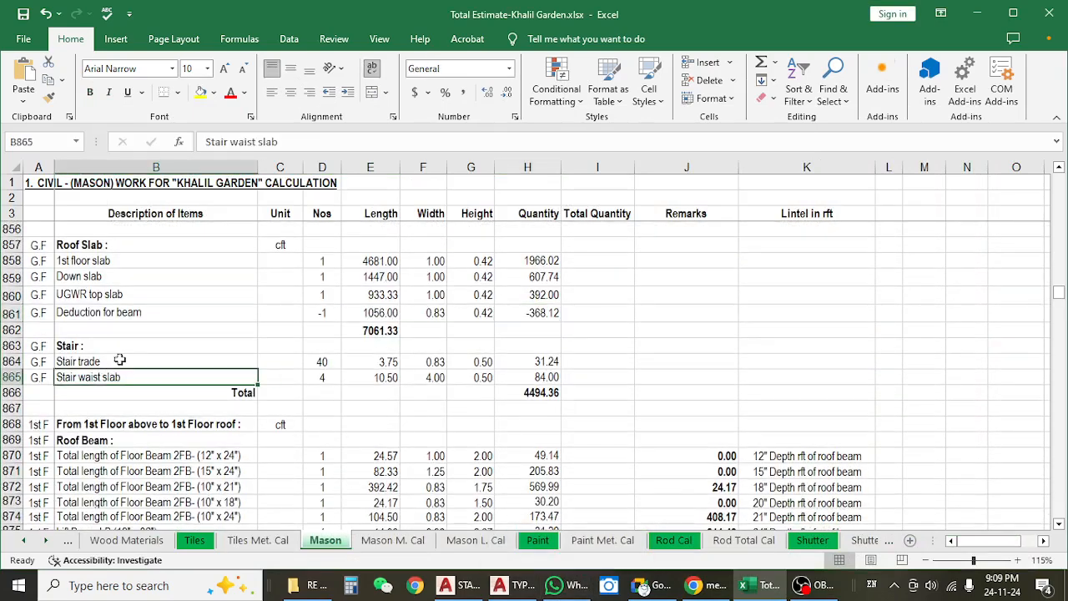
left_click(118, 349)
left_click(106, 373)
Switch to the typical floor beam layout drawing in AutoCAD and examine the bays around the lift core and its upper beams.
left_click(509, 585)
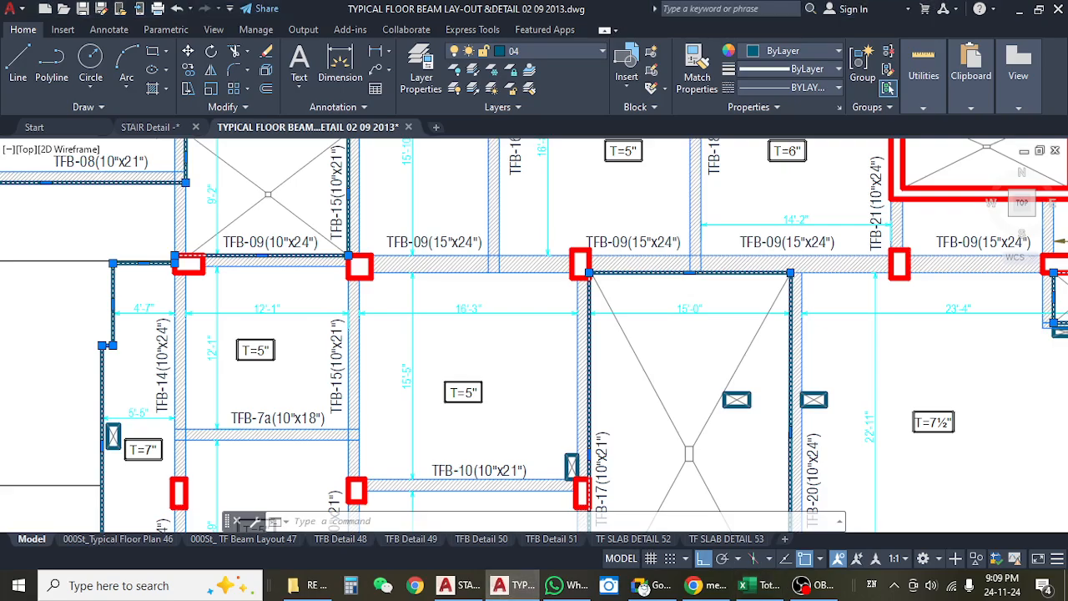
scroll(468, 407, "down", 3)
scroll(529, 364, "up", 5)
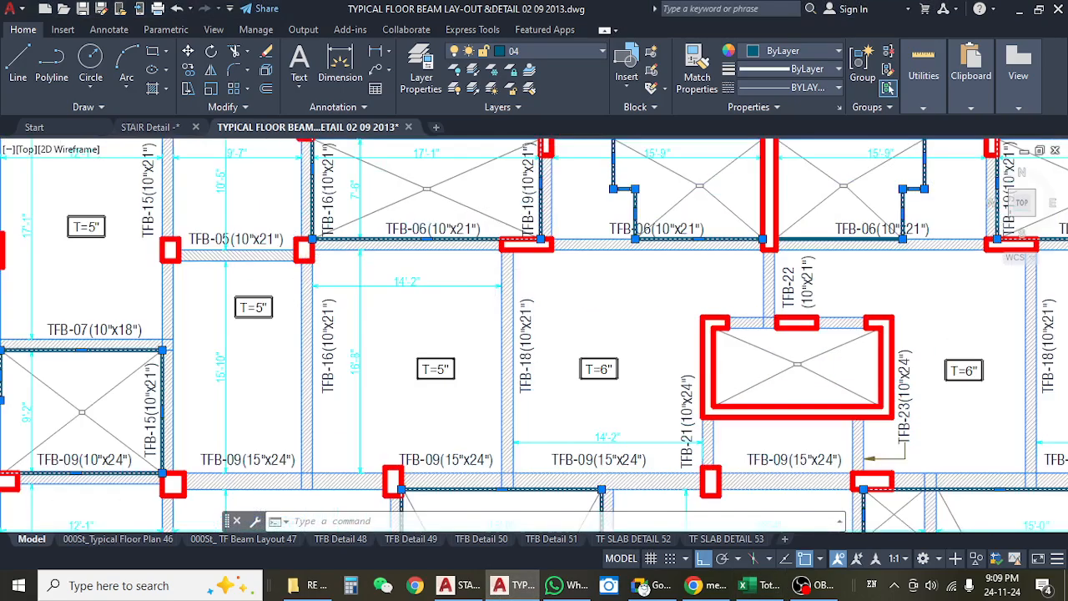
left_click_drag(763, 232, 497, 319)
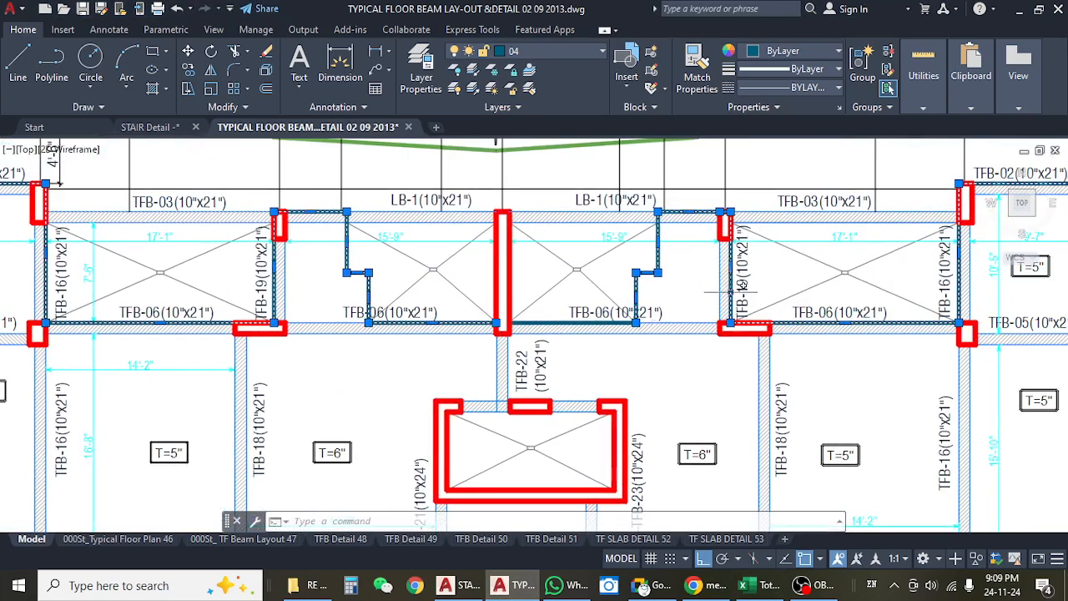
left_click_drag(728, 289, 619, 299)
left_click_drag(589, 346, 679, 350)
scroll(679, 351, "down", 4)
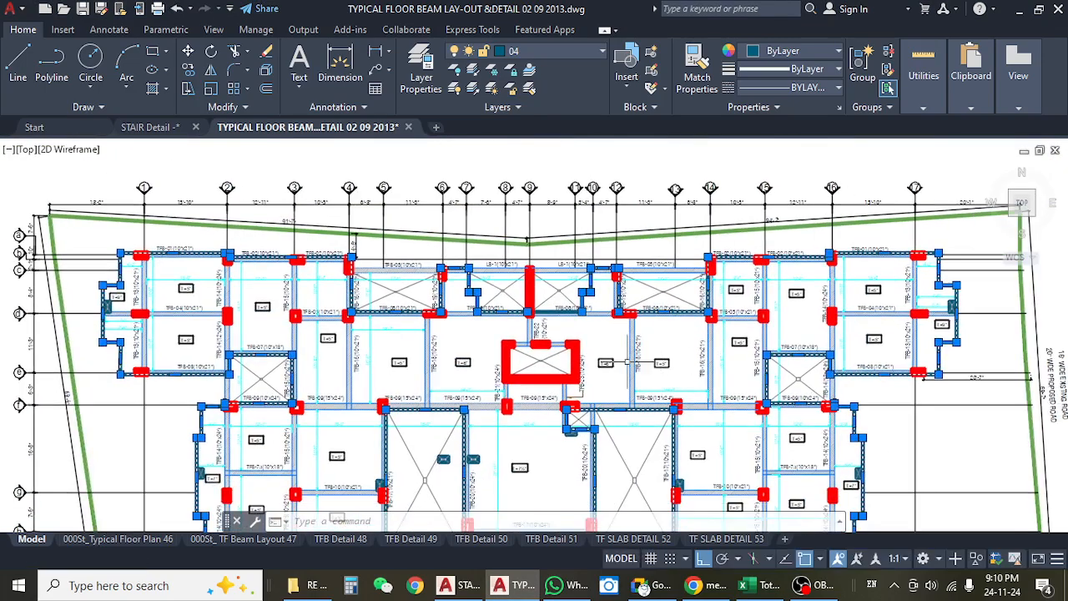
Open TYPICAL FLOOR CHANGES.dwg from the RE-09 TYPICAL FLOOR LAYOUT ( due) folder under ARCHETECTURE in the project drawings.
left_click(322, 589)
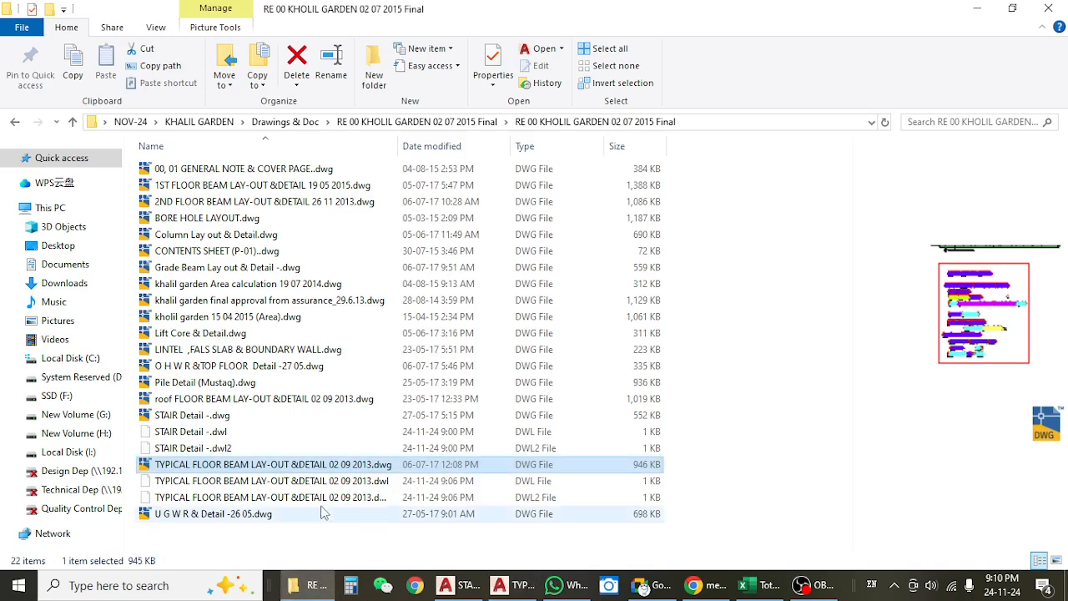
left_click(15, 122)
left_click(15, 122)
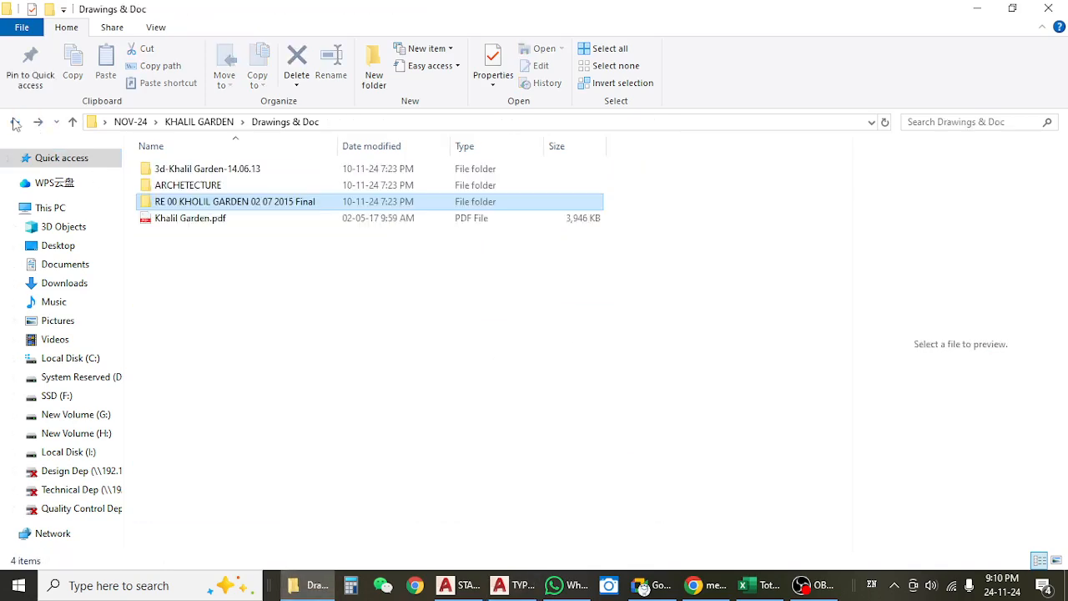
double_click(175, 185)
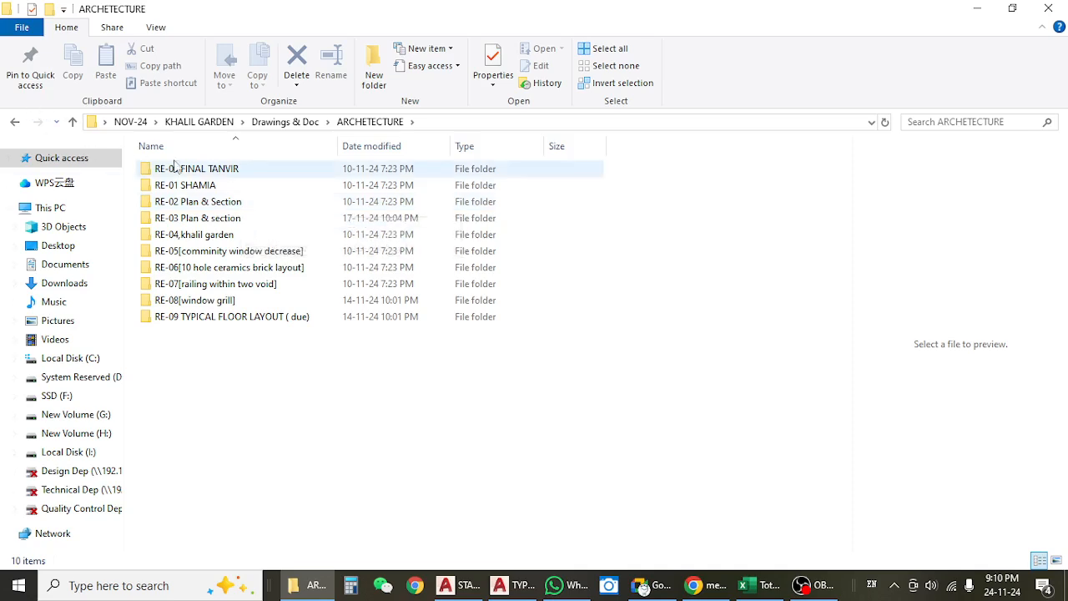
double_click(213, 303)
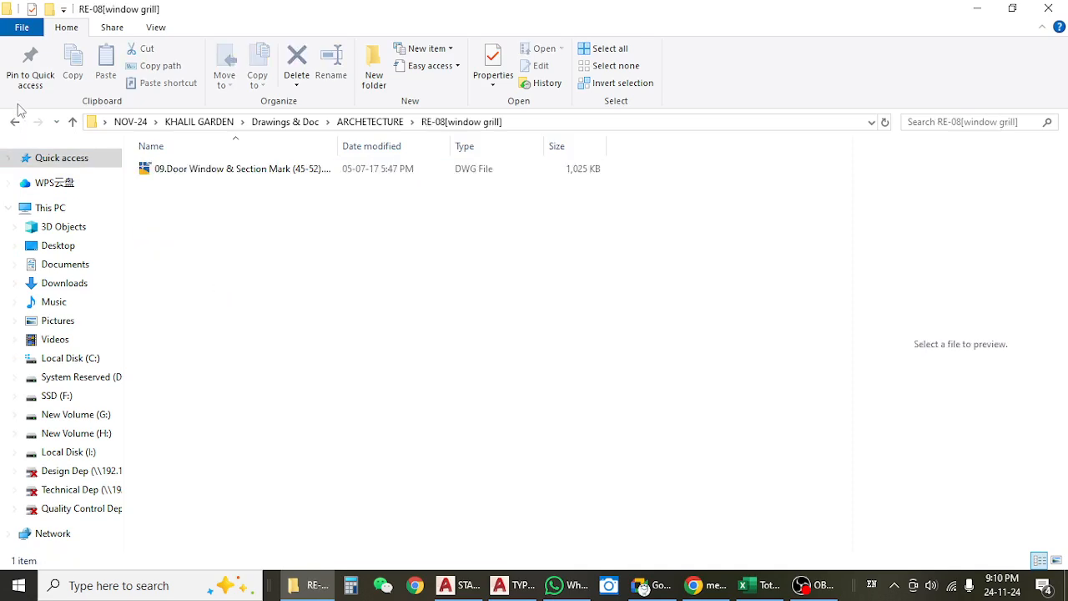
left_click(14, 121)
double_click(238, 321)
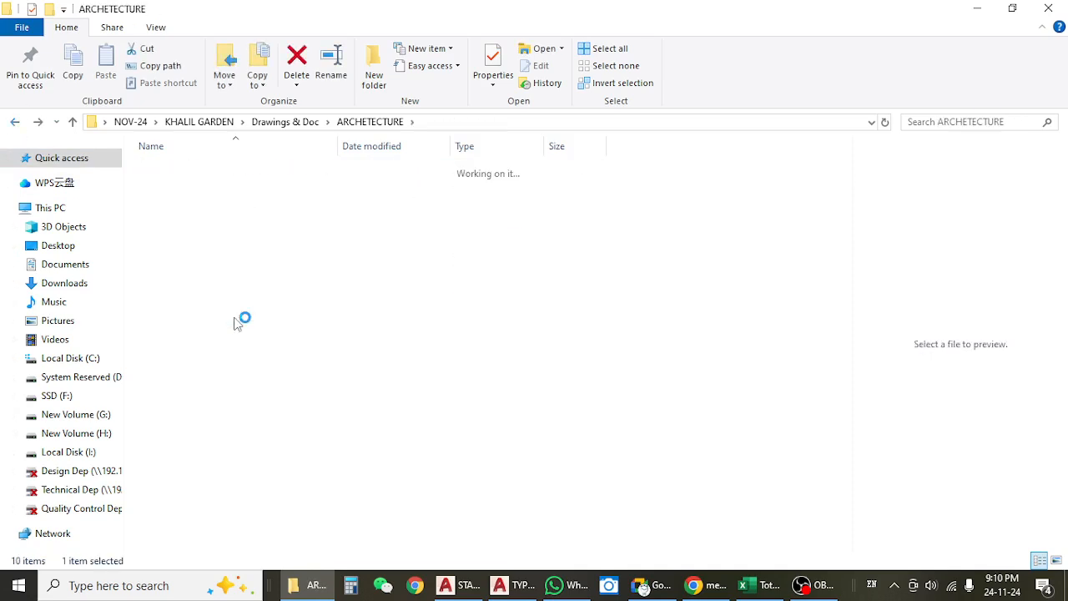
double_click(189, 175)
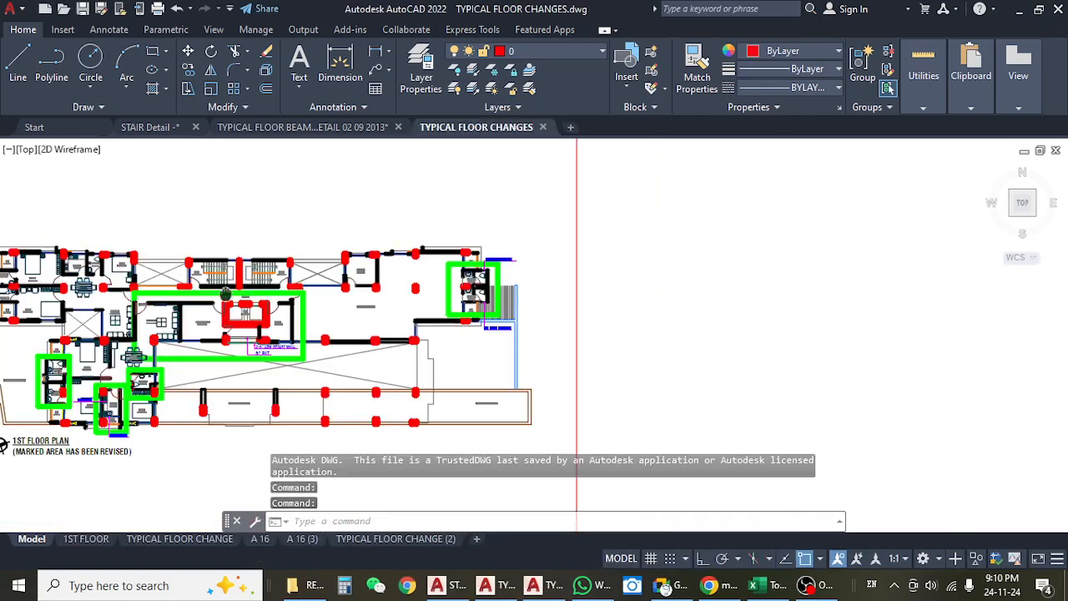
Examine the revised 1st floor and typical floor plans, including the stairs above the lift.
left_click_drag(222, 290, 338, 272)
scroll(337, 272, "down", 5)
scroll(334, 393, "up", 6)
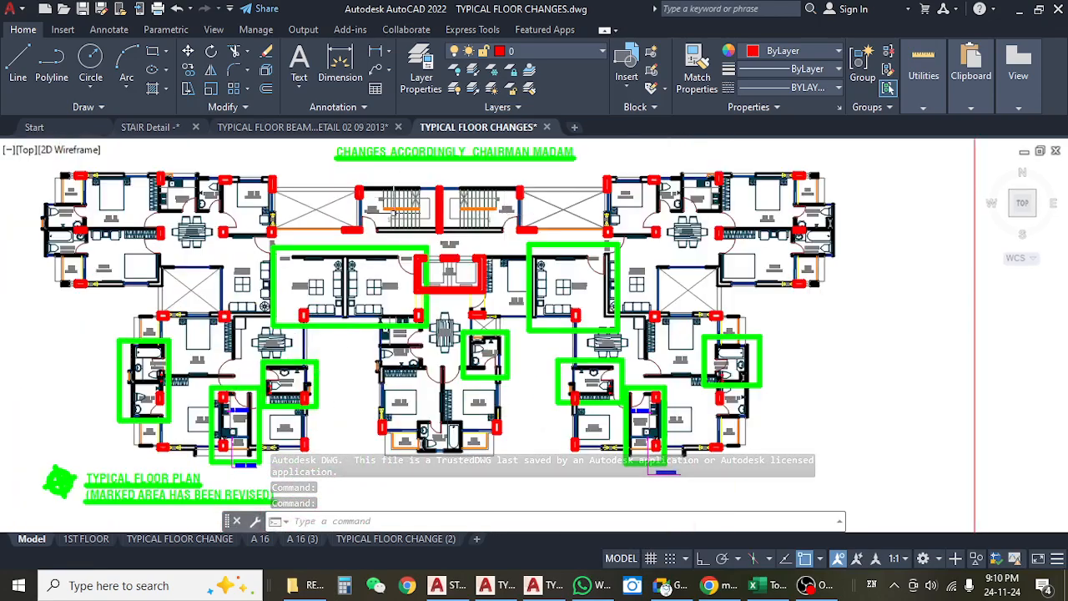
left_click_drag(423, 431, 410, 519)
scroll(428, 322, "down", 6)
left_click_drag(450, 351, 440, 407)
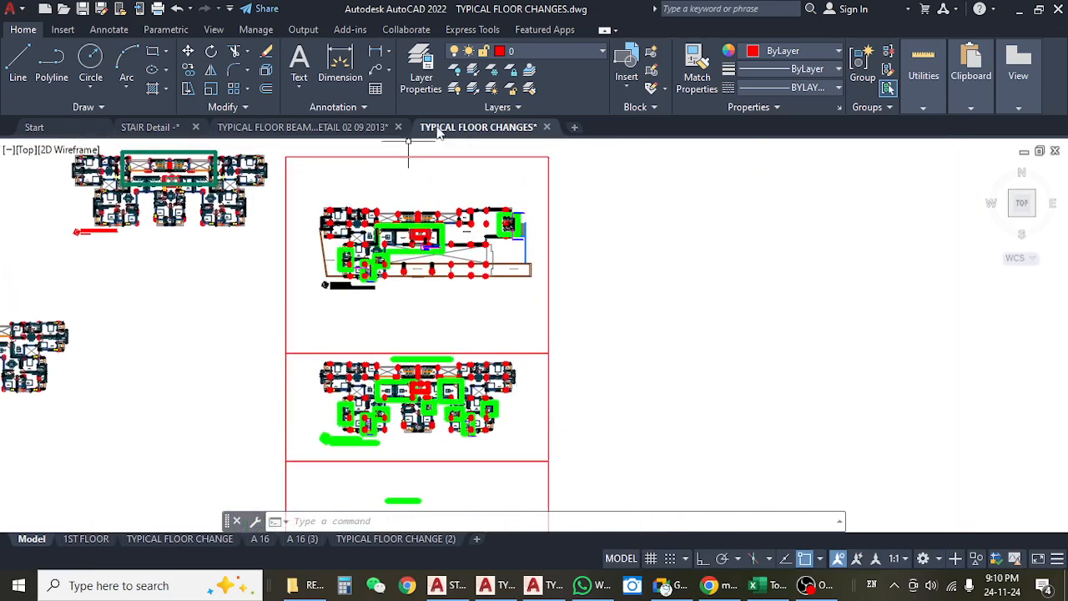
Bring up STAIR Detail -.dwg from the inner RE 00 KHOLIL GARDEN 02 07 2015 Final folder.
left_click(304, 585)
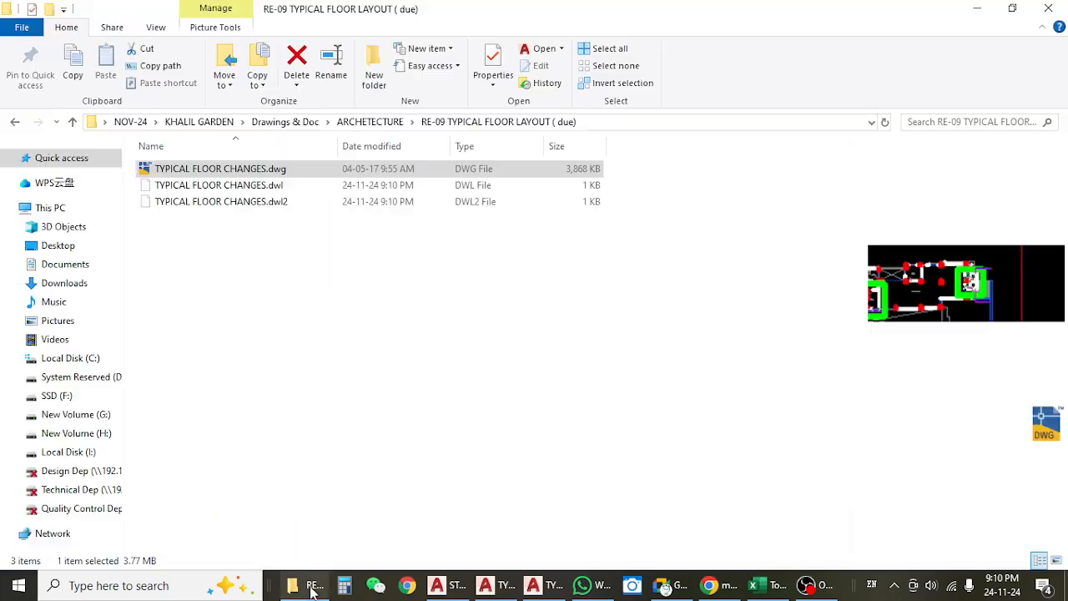
left_click(13, 122)
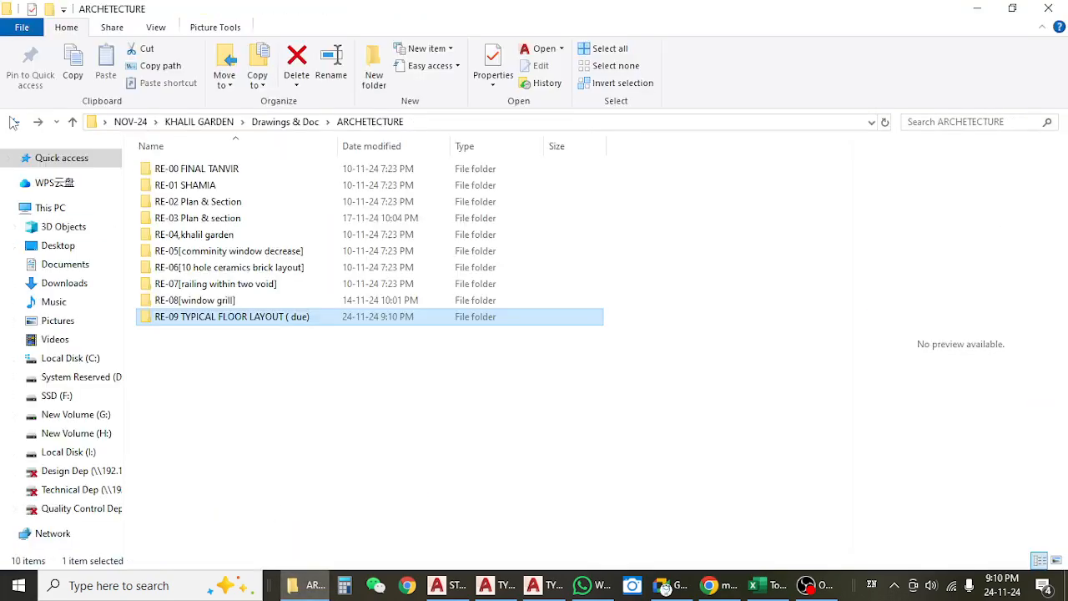
left_click(13, 122)
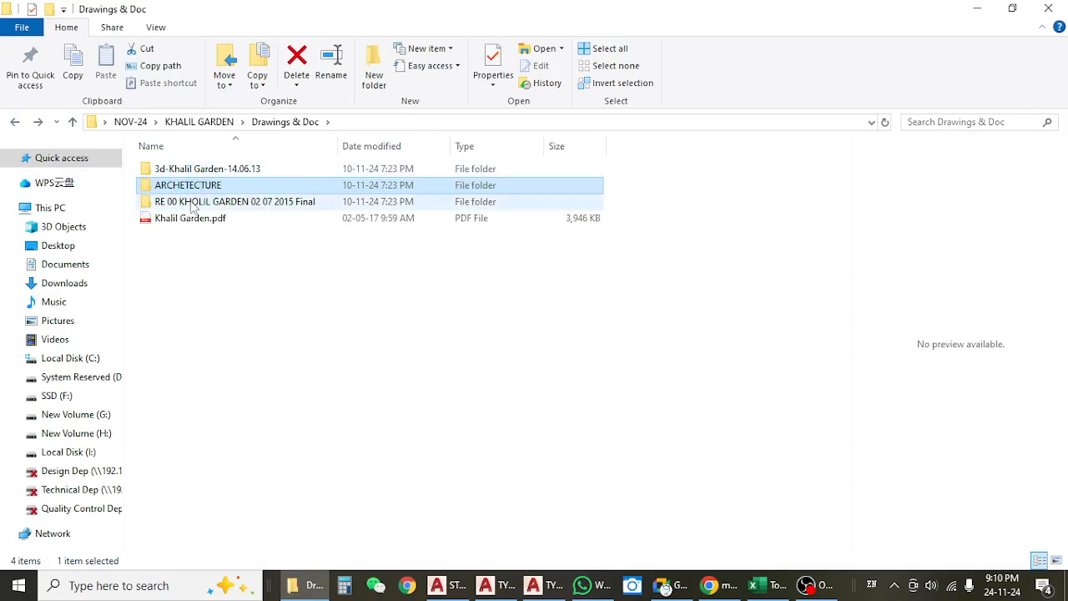
double_click(190, 201)
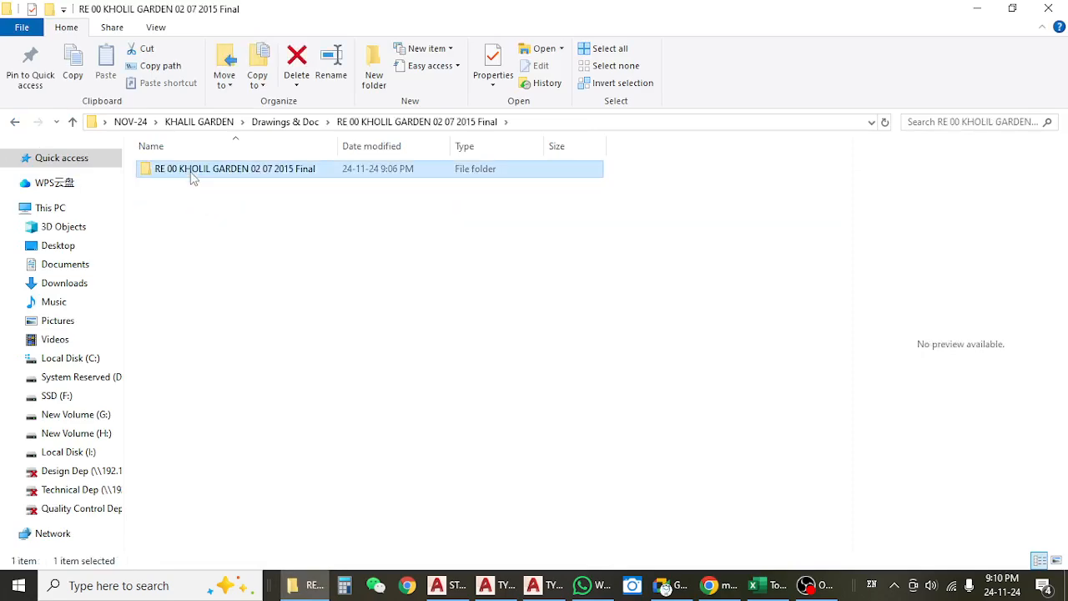
double_click(191, 171)
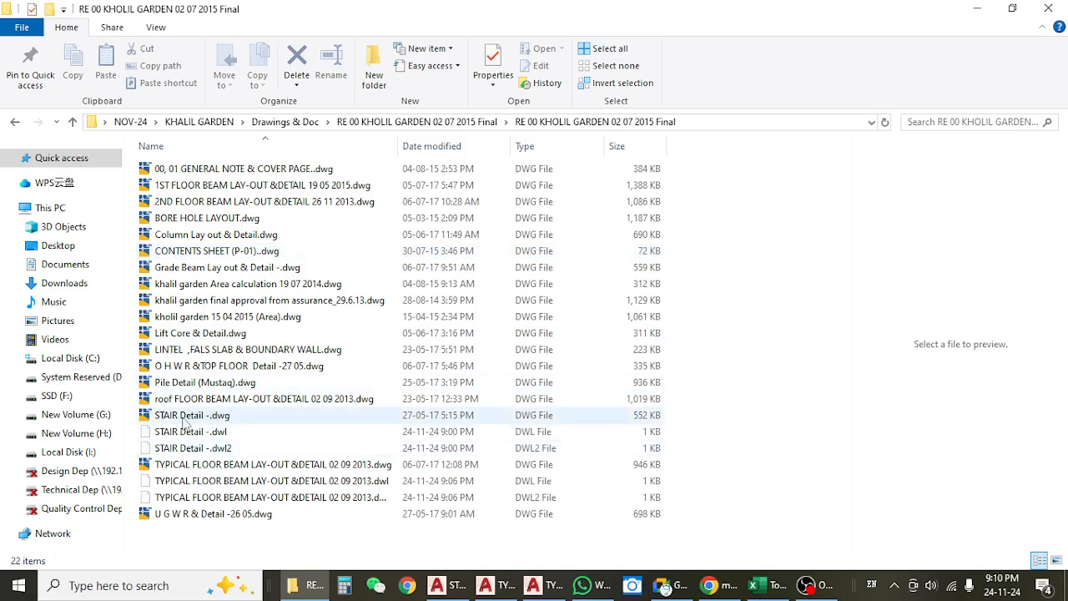
double_click(251, 415)
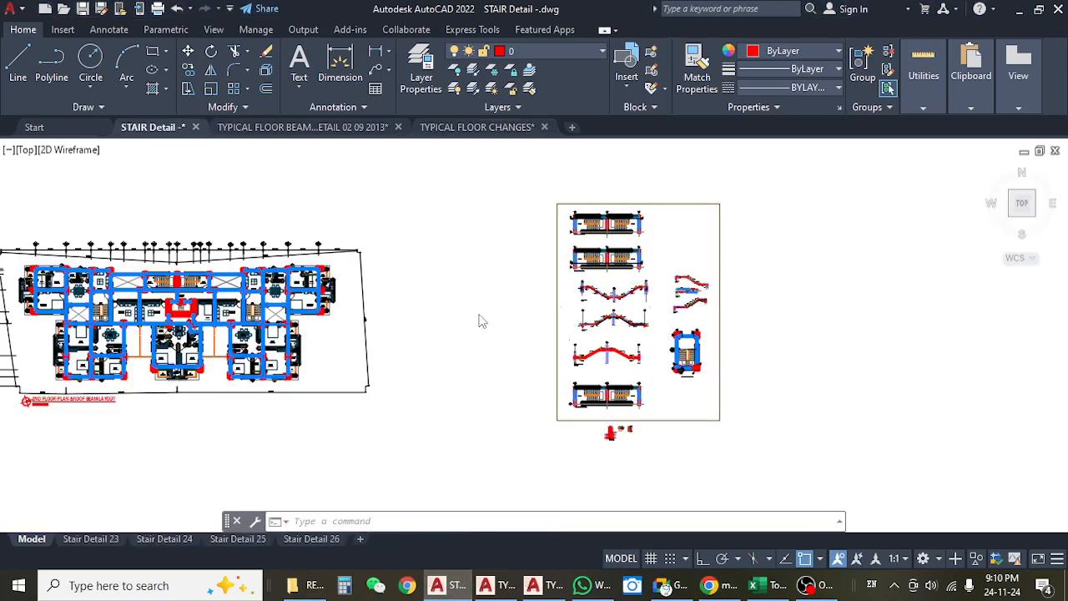
Examine the two stairs beside the lift lobby on the 2nd floor plan and roof beam layout.
scroll(418, 280, "up", 5)
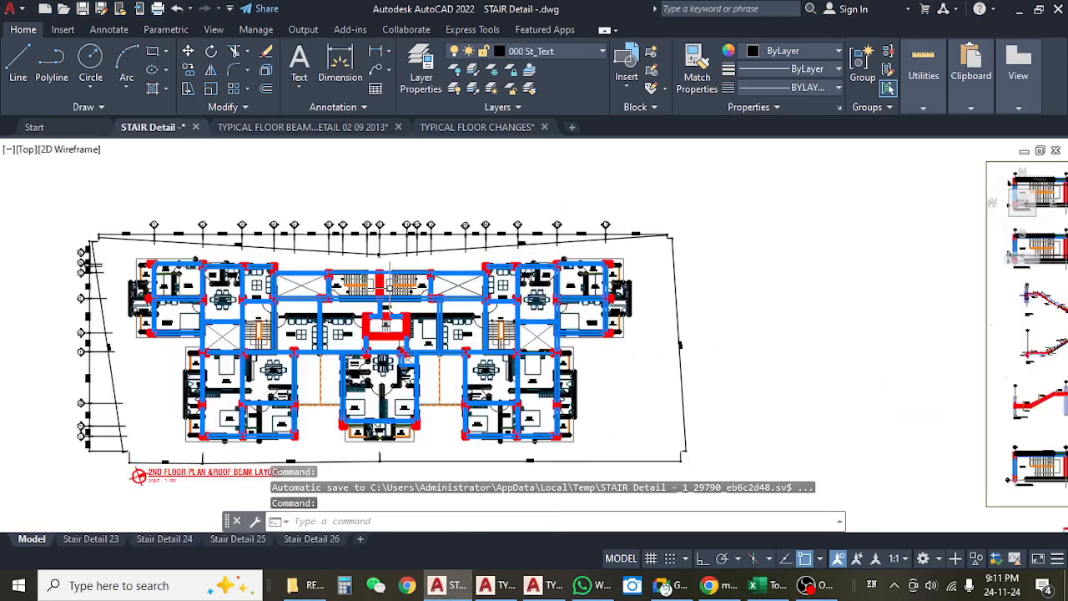
scroll(454, 276, "up", 5)
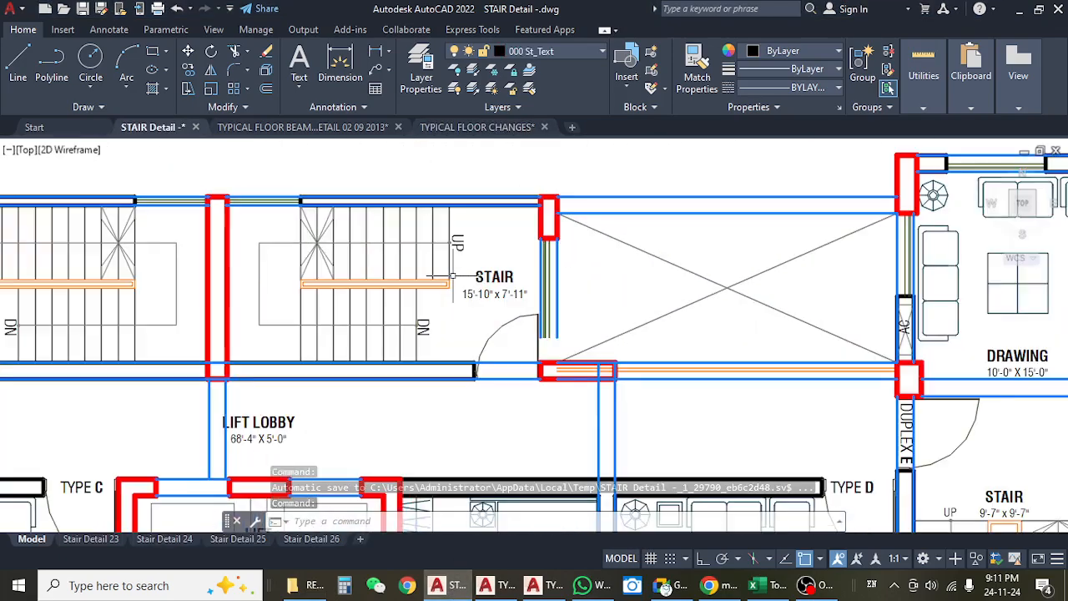
scroll(454, 276, "down", 5)
scroll(283, 286, "up", 5)
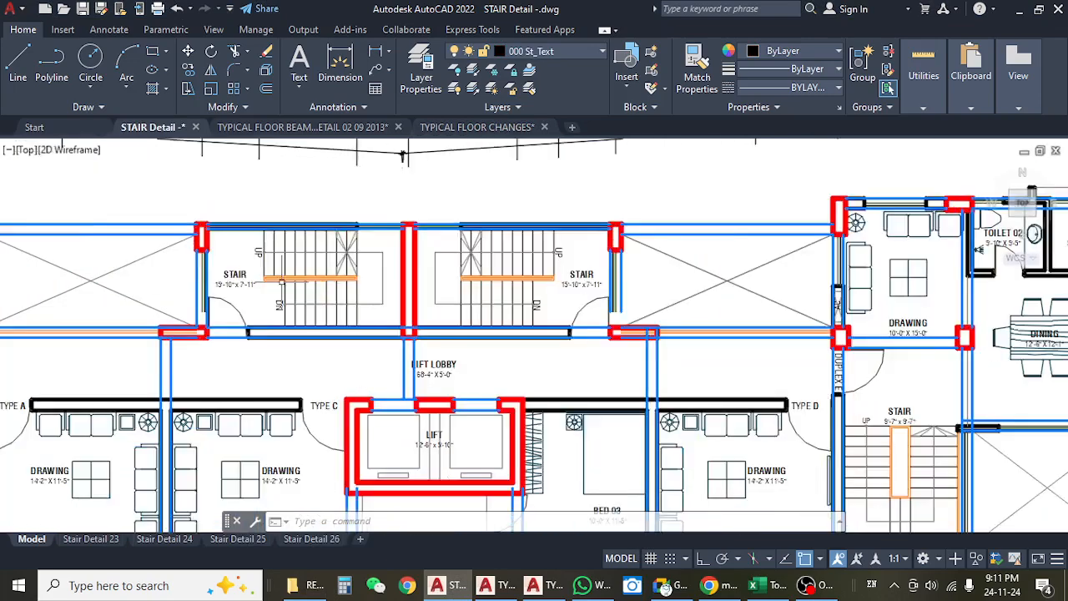
scroll(284, 286, "down", 7)
scroll(286, 284, "down", 5)
Review the stair detail sheet, checking the Typical Plan of Stair with section mark 2-2 for STAIR-01 and STAIR-02.
left_click_drag(617, 343, 488, 344)
scroll(617, 317, "up", 6)
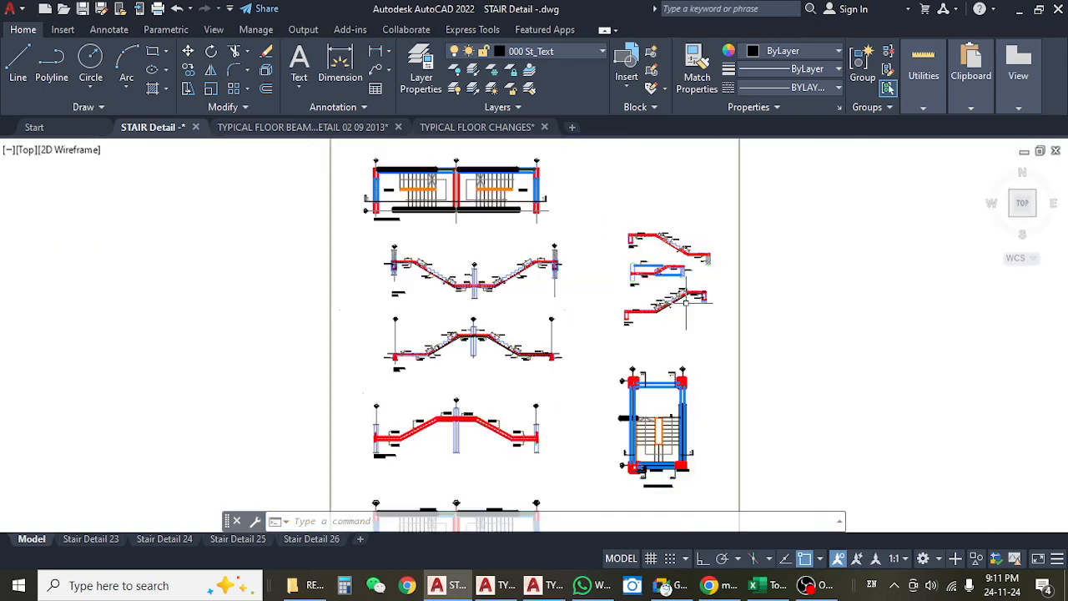
left_click_drag(534, 220, 607, 498)
scroll(366, 309, "up", 4)
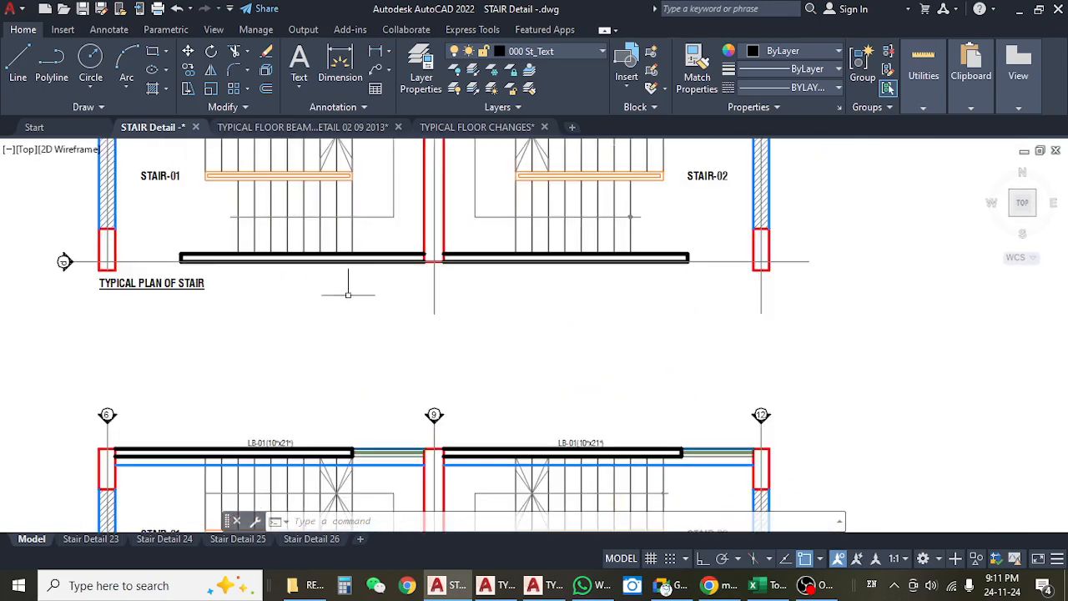
scroll(349, 259, "down", 4)
scroll(247, 211, "up", 4)
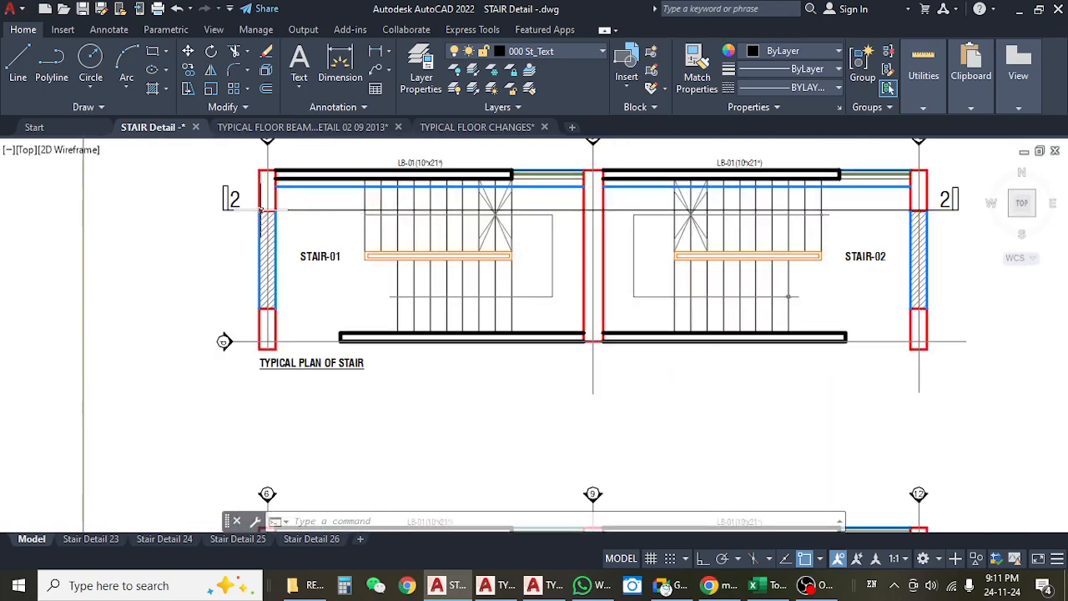
left_click_drag(392, 348, 372, 186)
left_click_drag(365, 416, 349, 220)
scroll(348, 233, "down", 4)
left_click_drag(401, 396, 387, 305)
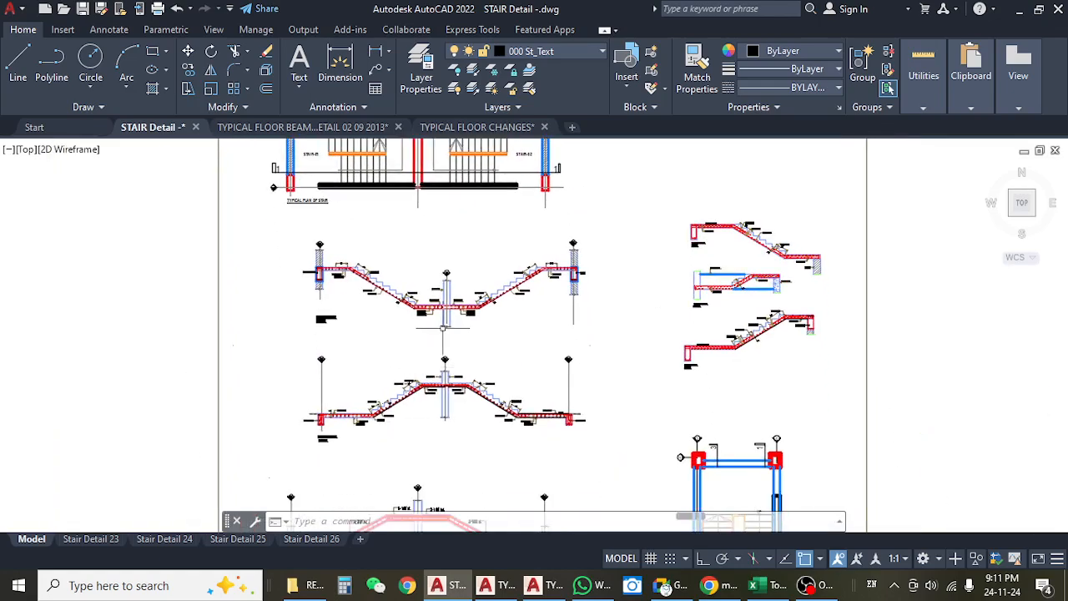
Compare the stair flight sections with the two typical stair plans and the separate flight sections beside them.
scroll(444, 327, "up", 6)
scroll(448, 334, "down", 2)
scroll(448, 335, "down", 2)
left_click_drag(429, 241, 442, 430)
scroll(443, 430, "down", 2)
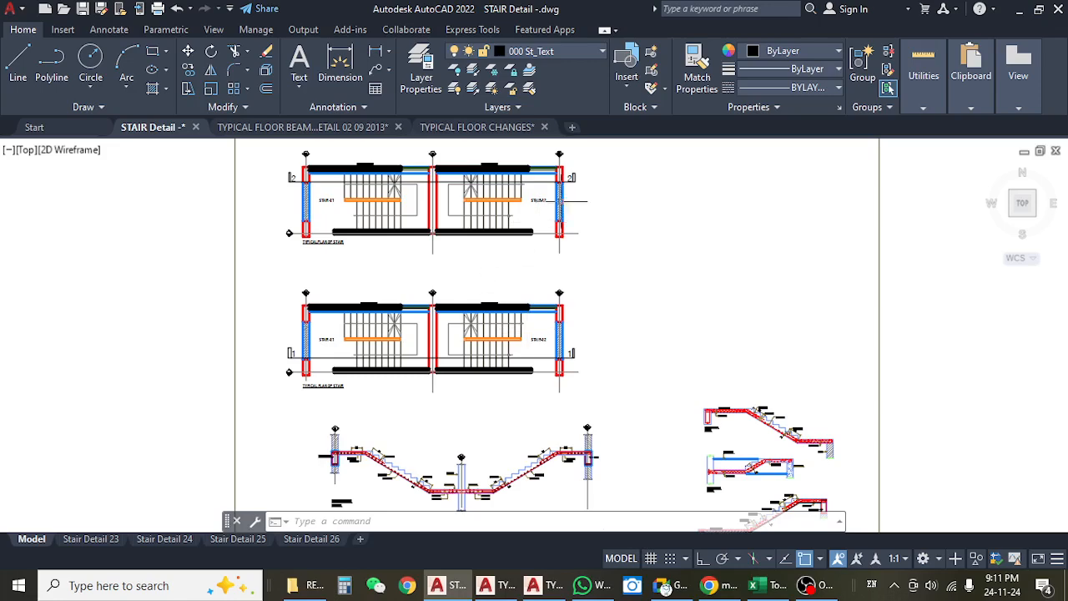
left_click_drag(618, 367, 562, 293)
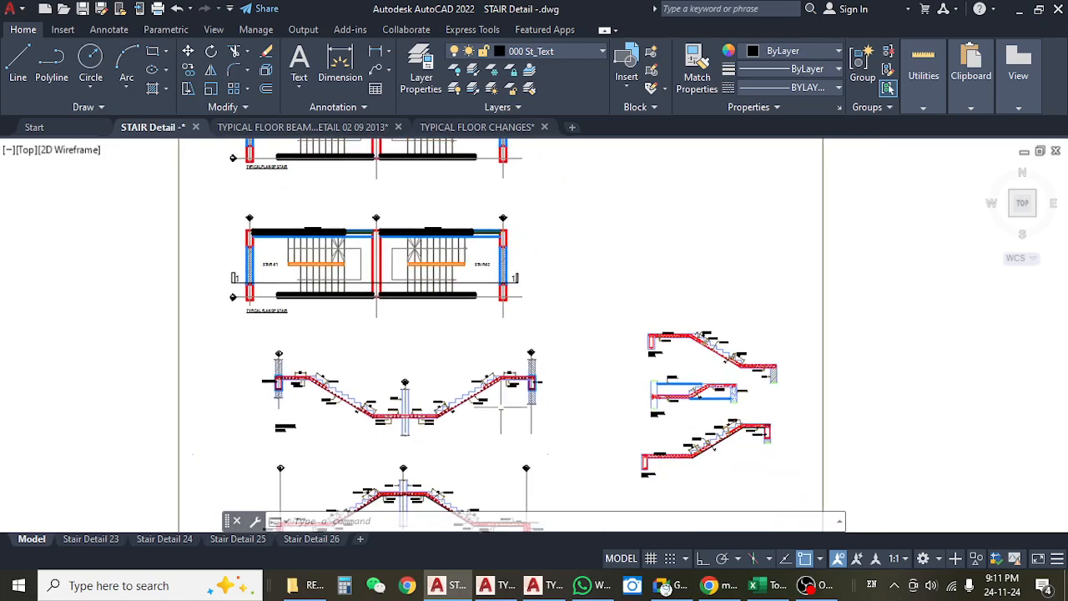
left_click_drag(666, 368, 576, 344)
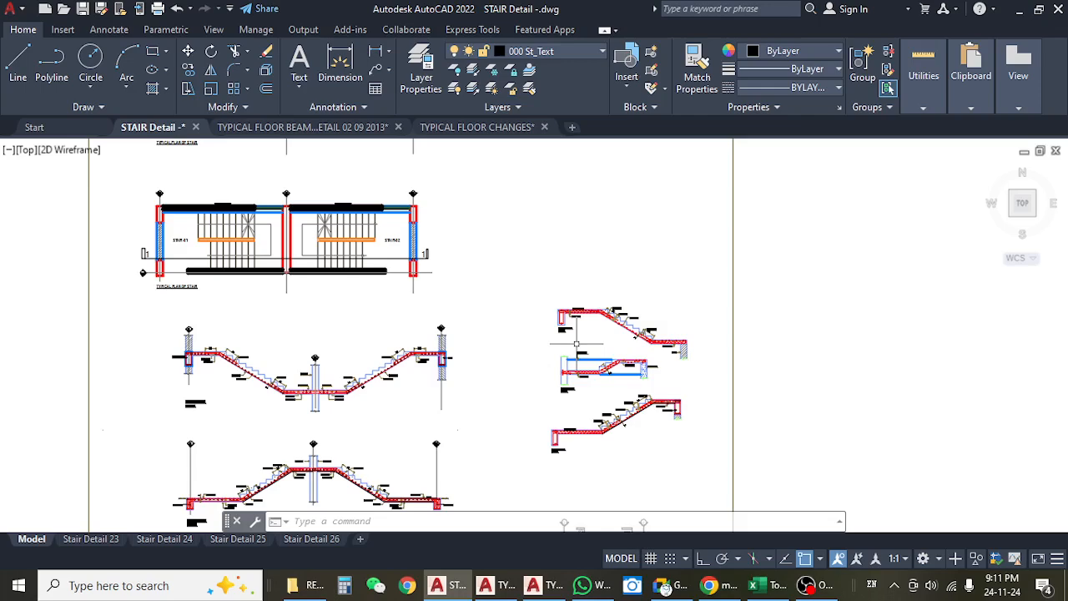
Examine the landing and treads of each STAIR-01 flight in the Typical Plan of Stair.
scroll(413, 305, "up", 5)
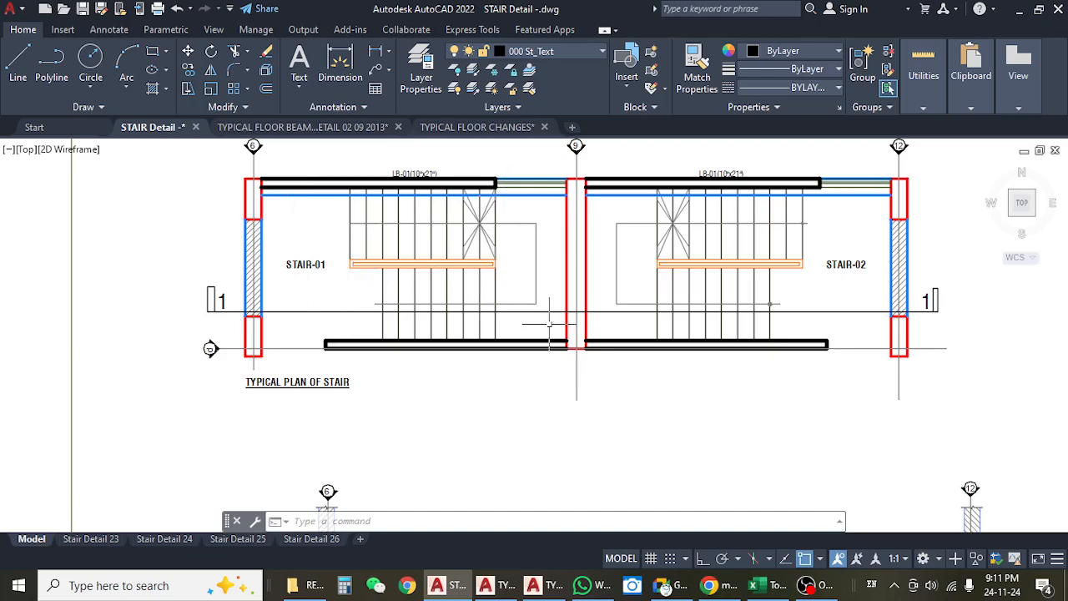
left_click_drag(546, 225, 498, 226)
left_click_drag(495, 219, 496, 273)
scroll(496, 273, "down", 4)
scroll(501, 242, "up", 2)
scroll(511, 201, "up", 5)
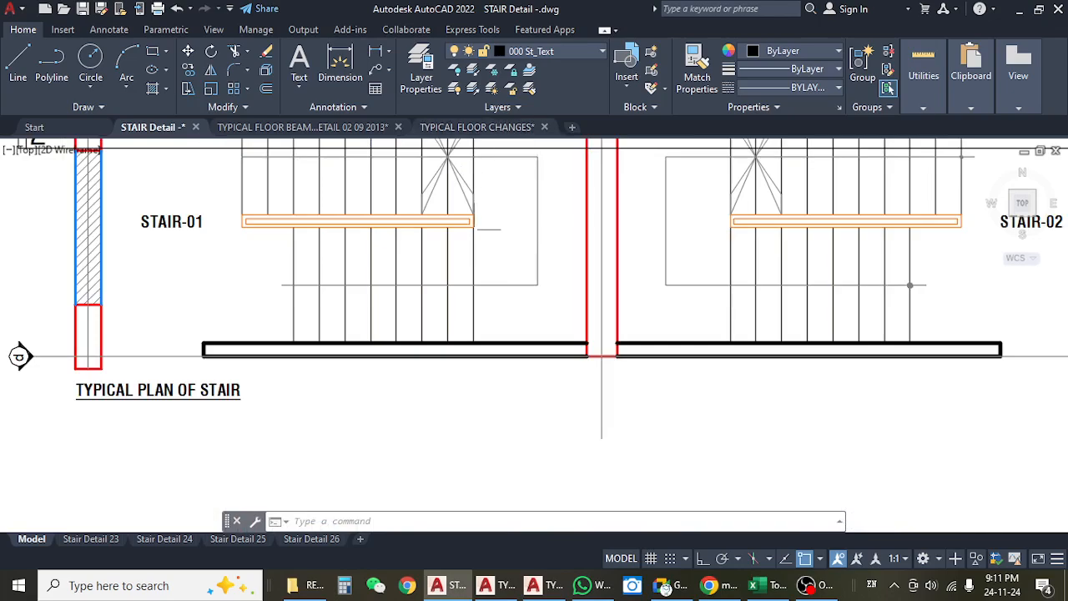
scroll(529, 160, "down", 4)
scroll(445, 250, "up", 4)
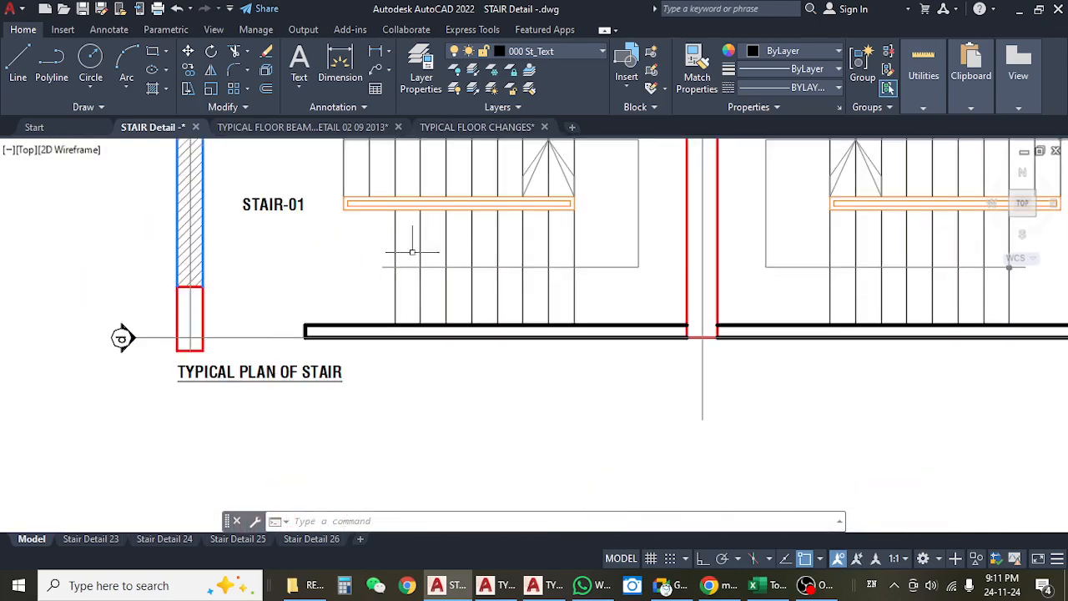
scroll(469, 257, "down", 5)
scroll(450, 344, "up", 5)
Inspect the steps and the waist slab thickness in the 2ND FLIGHT section 2-2.
left_click_drag(500, 410, 425, 185)
left_click_drag(436, 430, 389, 227)
scroll(399, 287, "down", 2)
scroll(400, 287, "down", 3)
scroll(373, 279, "up", 4)
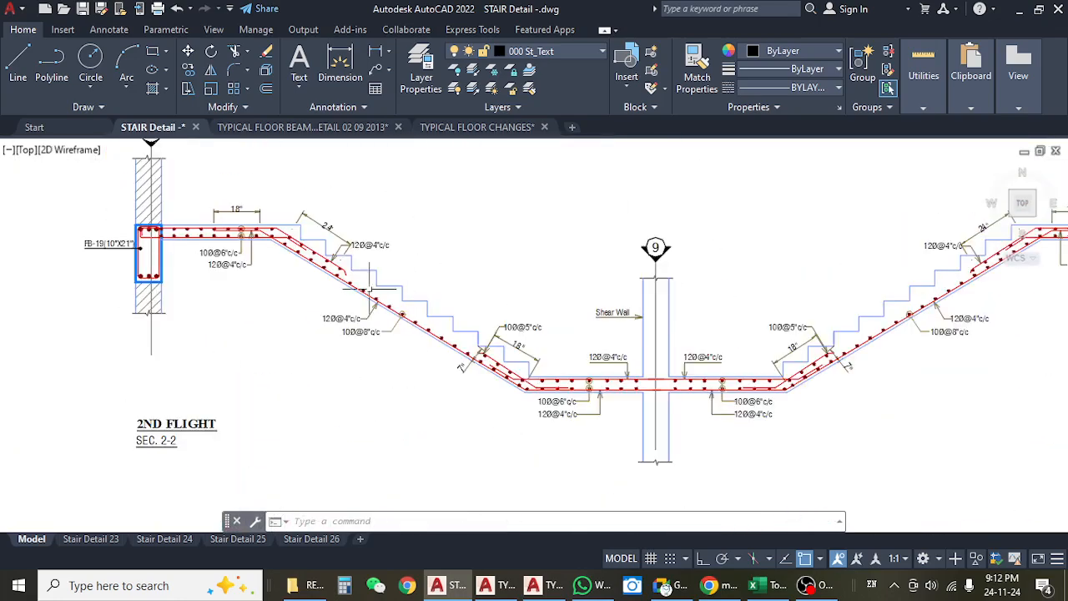
scroll(305, 255, "up", 3)
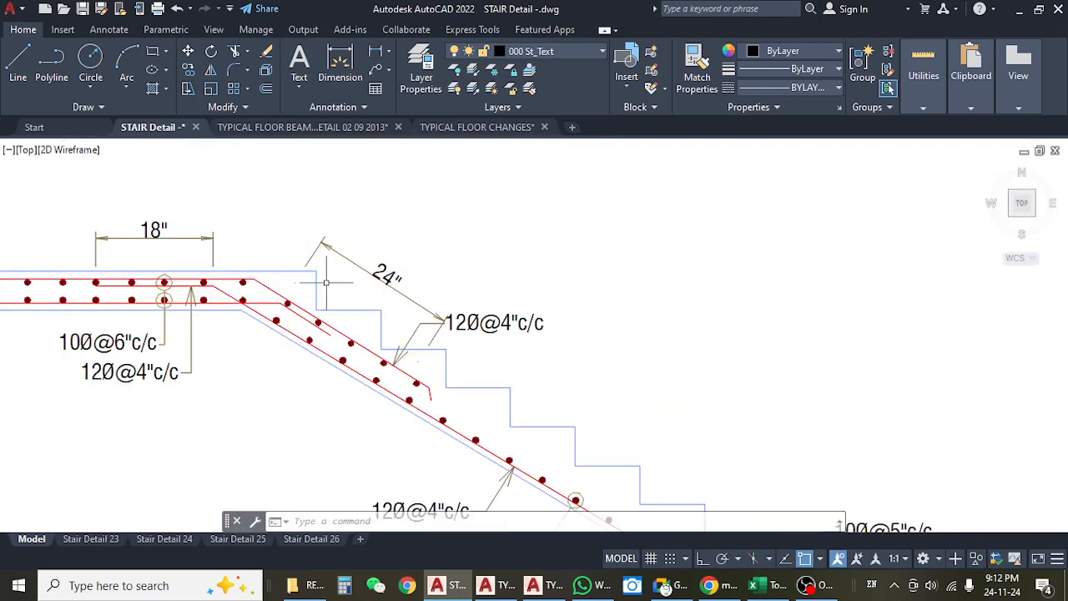
scroll(346, 255, "down", 4)
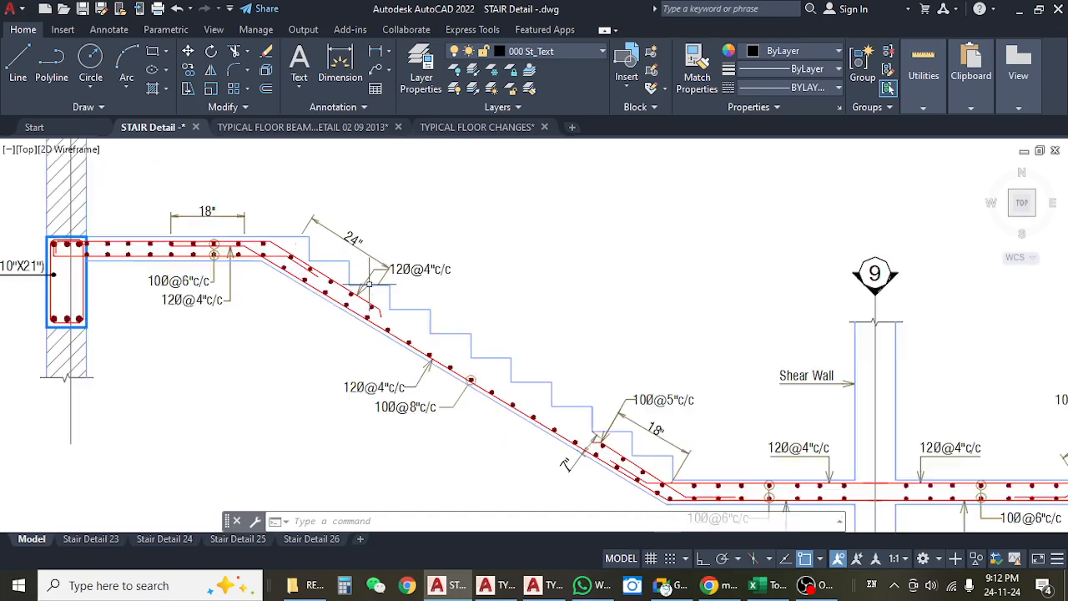
scroll(505, 353, "up", 4)
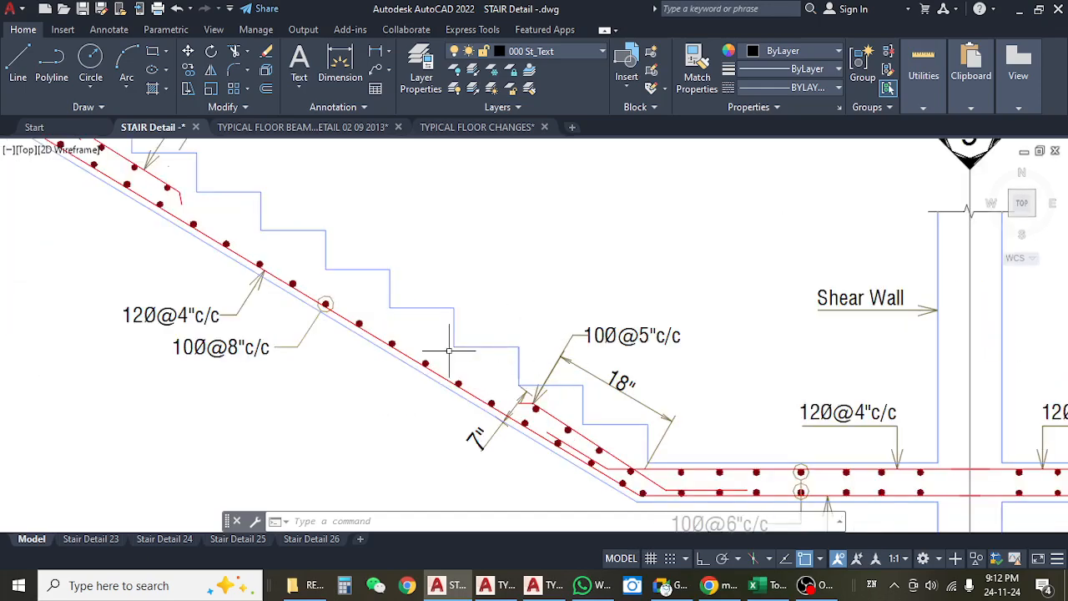
Inspect the step profile and the waist slab thickness dimension at the lower end of the 2ND FLIGHT section 2-2.
scroll(507, 366, "up", 4)
left_click_drag(489, 320, 467, 298)
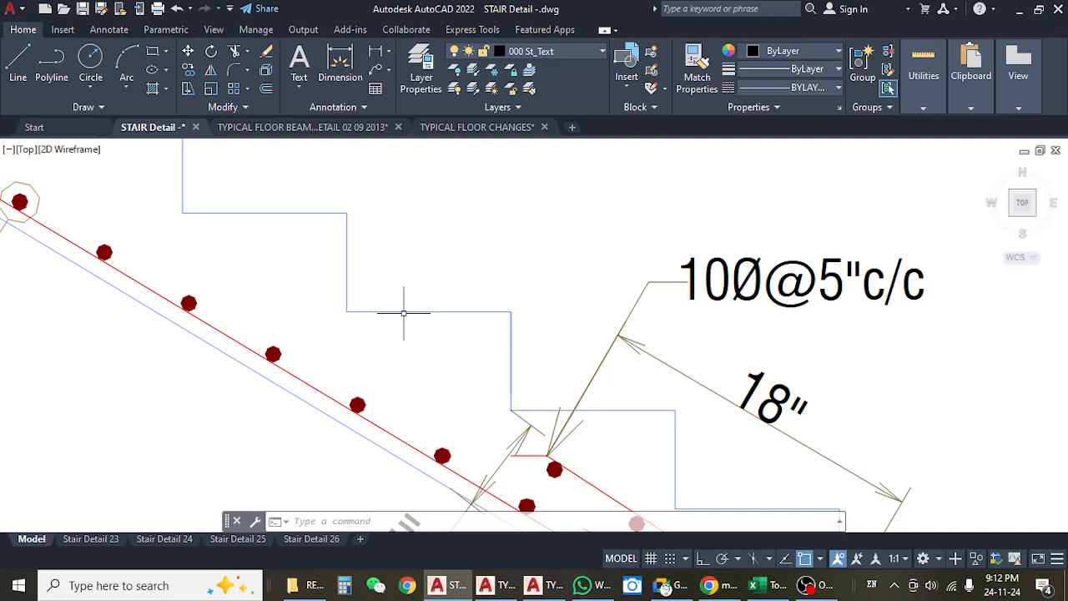
left_click_drag(515, 361, 496, 315)
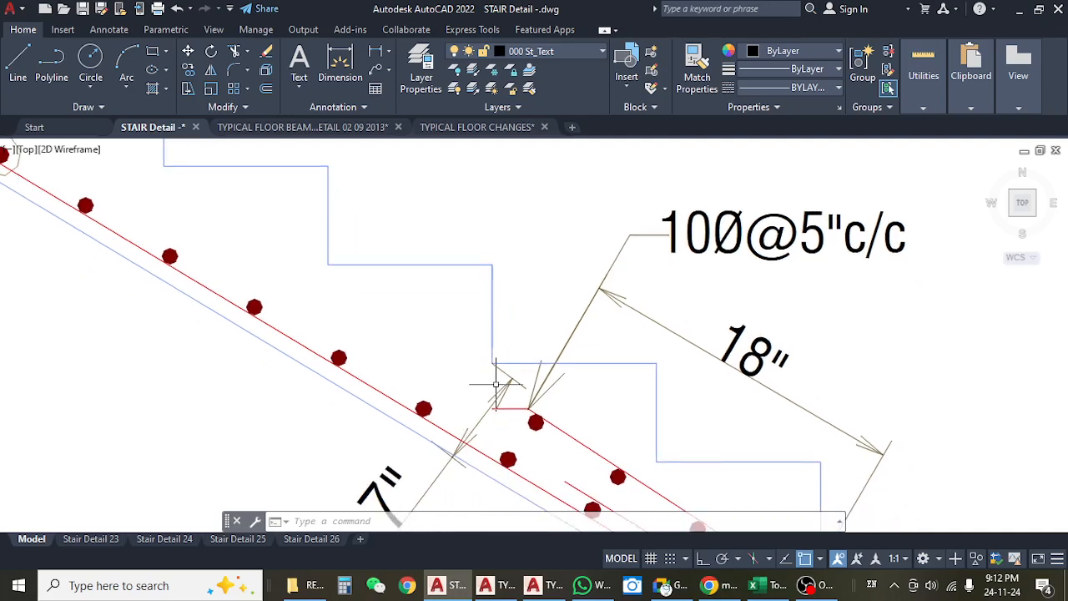
mouse_move(491, 366)
left_mouse_down()
mouse_move(509, 320)
mouse_move(484, 312)
left_mouse_up()
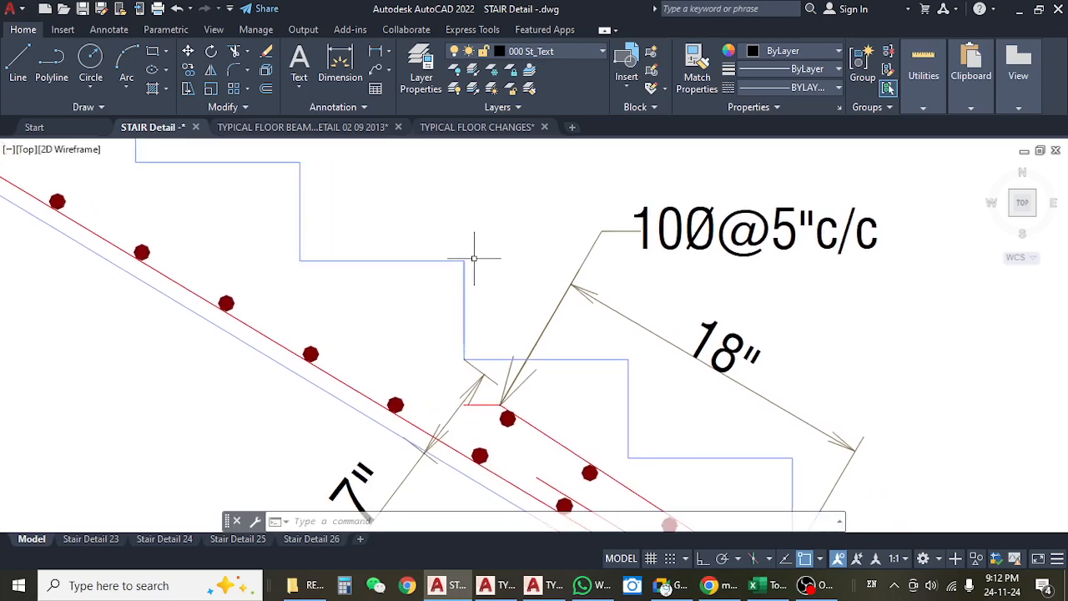
mouse_move(475, 344)
left_mouse_down()
mouse_move(453, 334)
mouse_move(468, 367)
left_mouse_up()
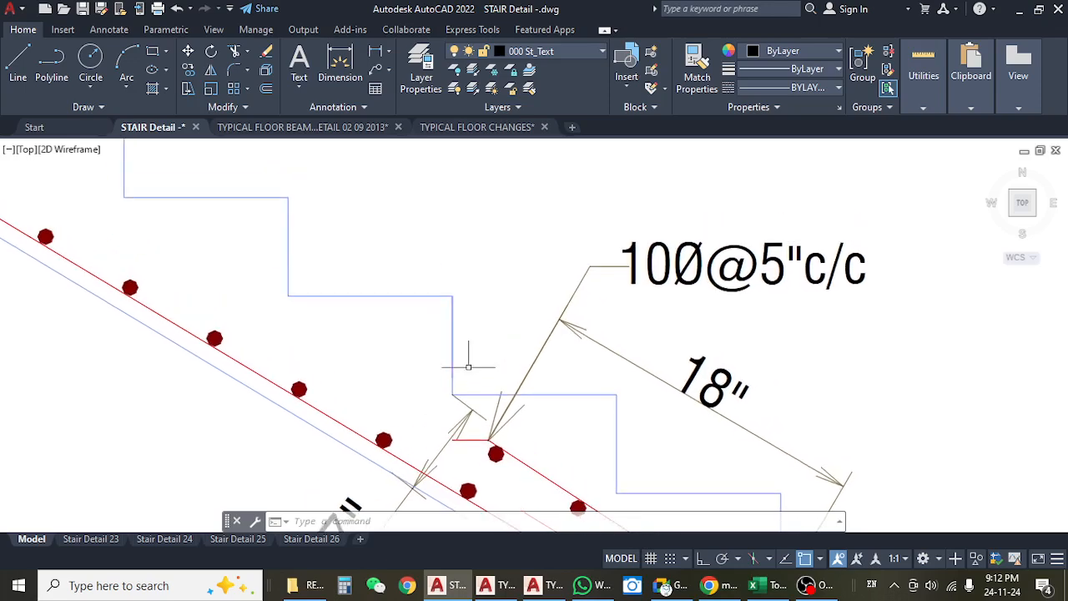
scroll(465, 328, "down", 10)
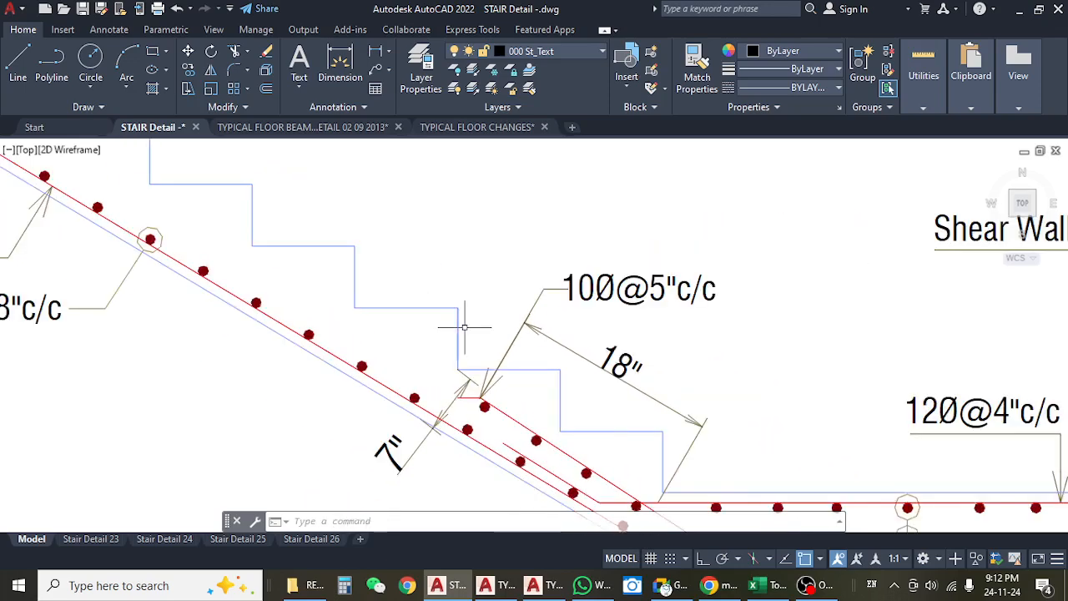
Compare the 1ST FLIGHT section 1-1 around the grid 9 shear wall with the 2ND FLIGHT section and the typical stair plan.
mouse_move(465, 328)
left_mouse_down()
mouse_move(509, 312)
mouse_move(406, 277)
left_mouse_up()
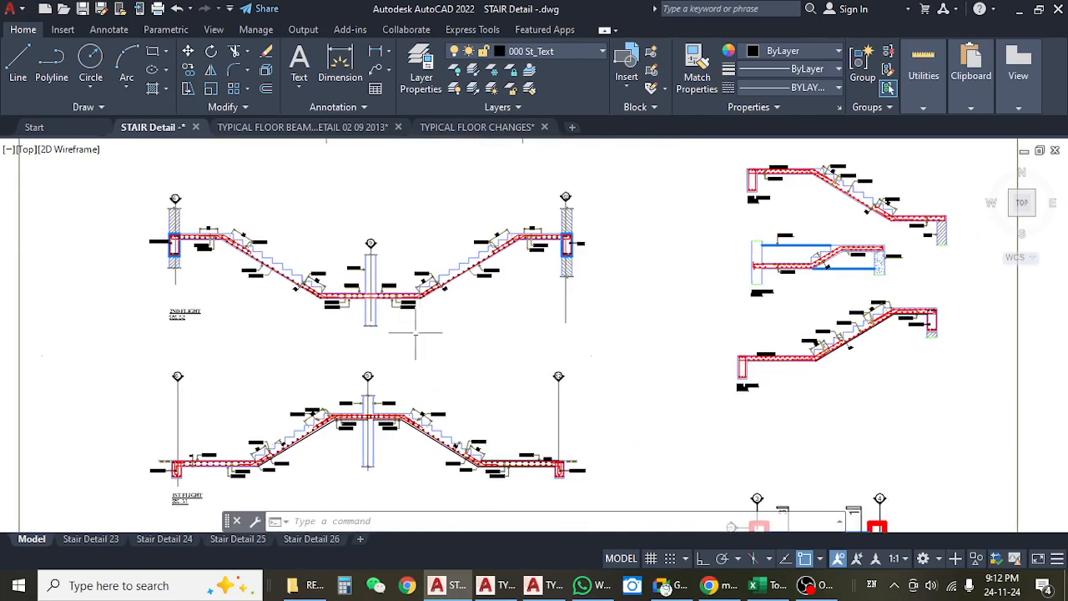
scroll(365, 422, "up", 8)
scroll(446, 318, "down", 4)
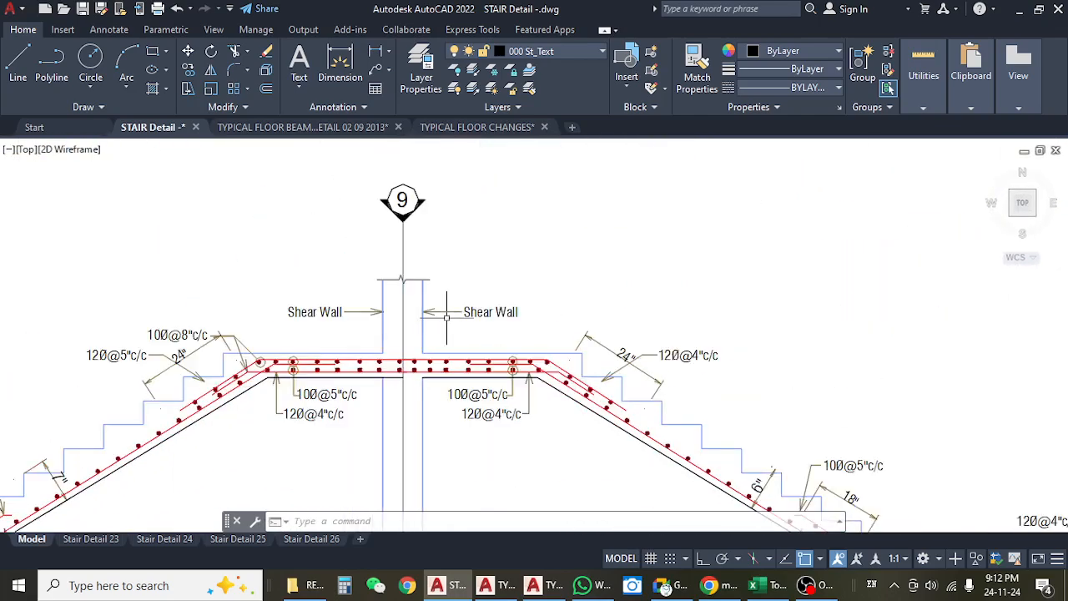
left_click_drag(517, 287, 489, 326)
scroll(501, 333, "down", 3)
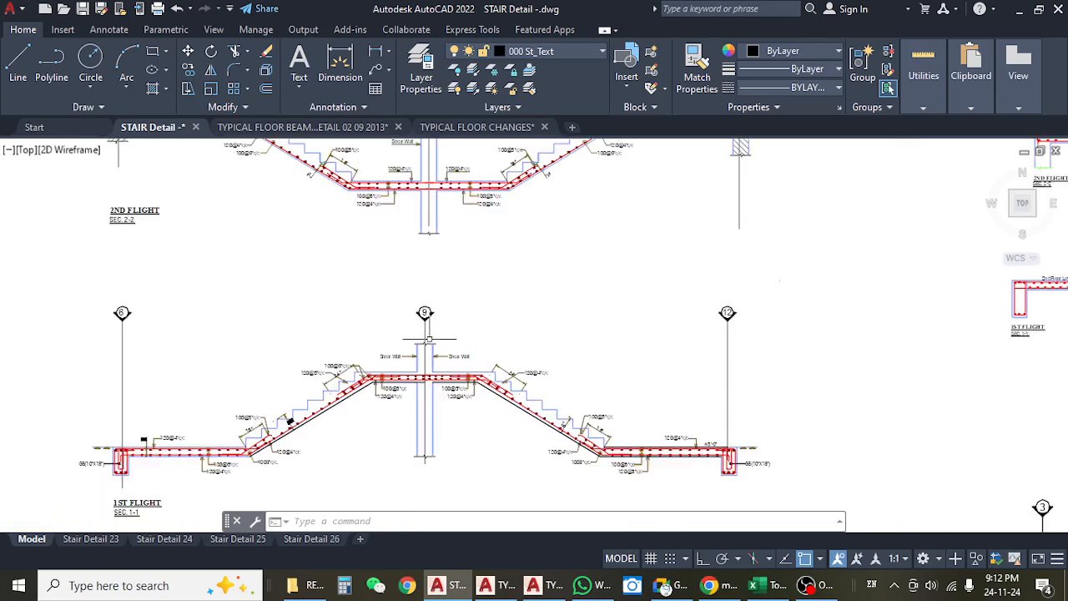
scroll(345, 379, "up", 2)
left_click_drag(403, 280, 384, 383)
scroll(386, 342, "down", 4)
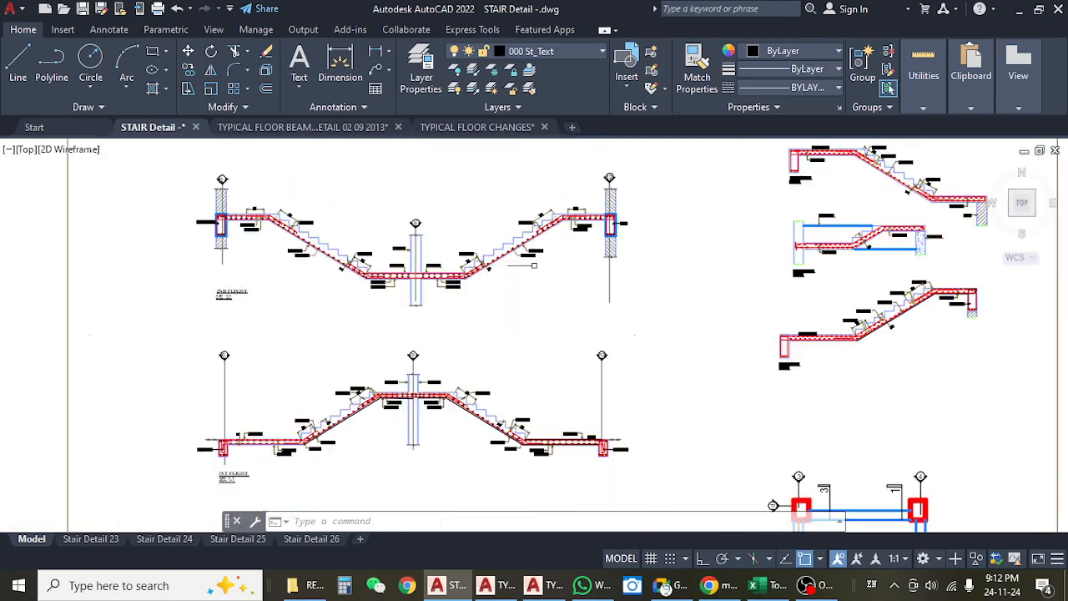
left_click_drag(513, 294, 415, 399)
left_click_drag(456, 358, 456, 347)
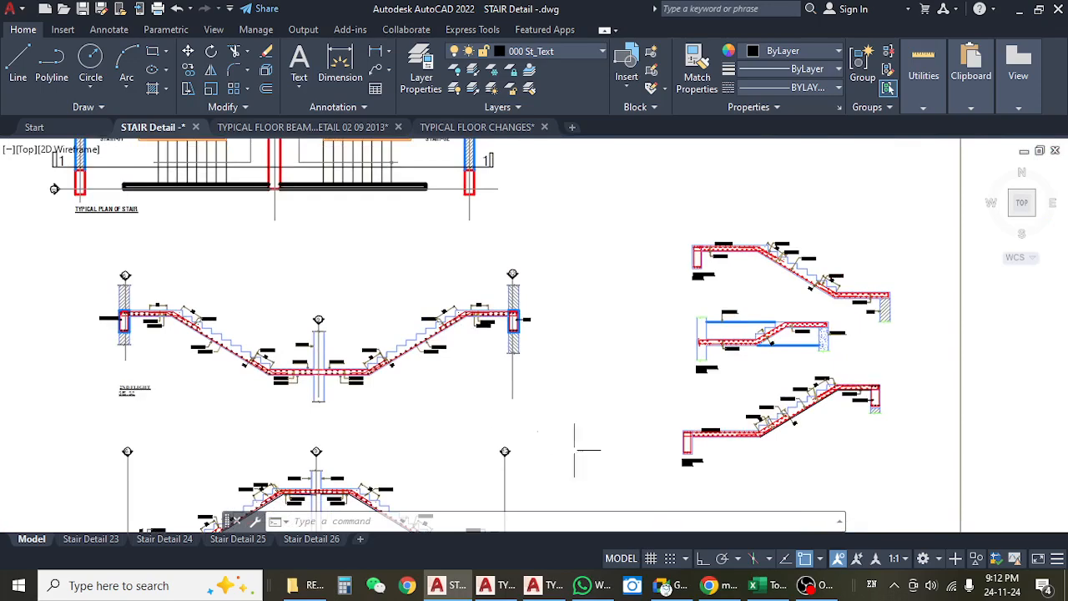
Switch to the Google Meet call, dismiss the infinity mirror notice and minimise the meeting window.
left_click(669, 586)
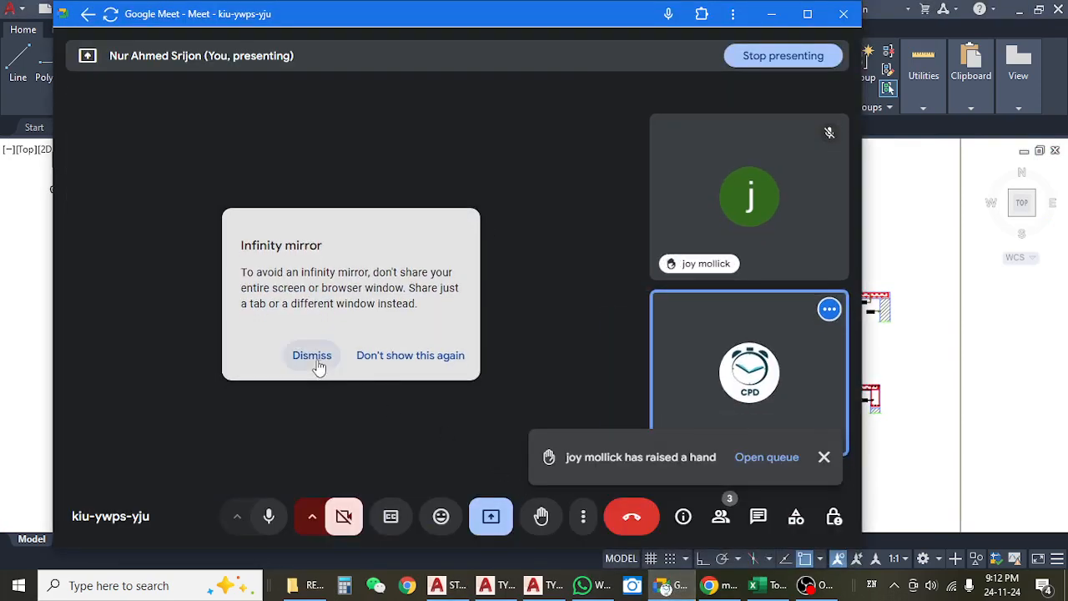
left_click(314, 357)
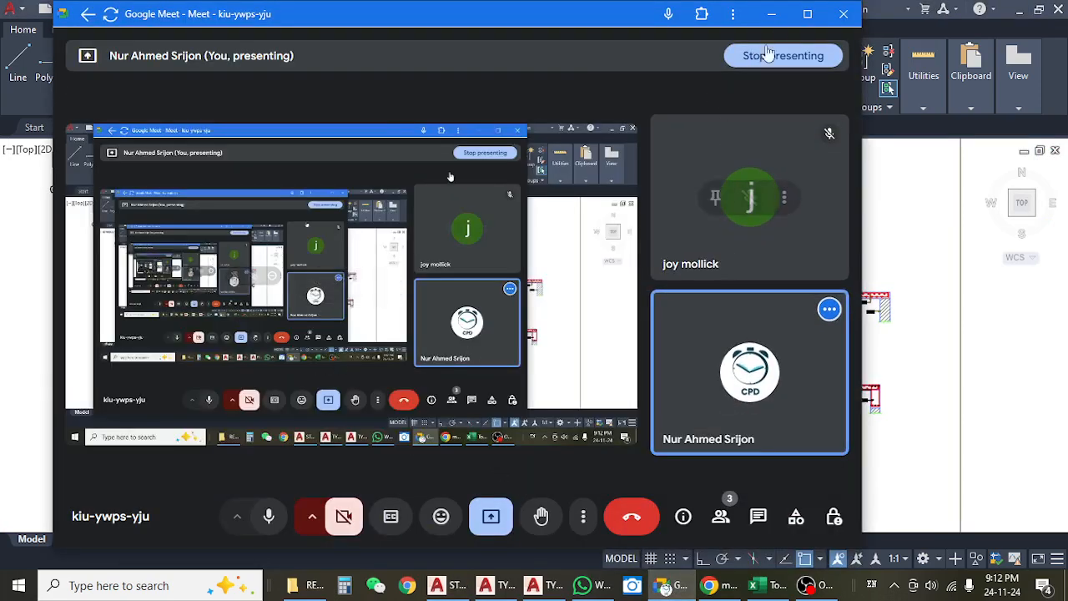
left_click(772, 14)
Review the 2ND FLIGHT section from the grid 6 landing beam down the flight, along with the typical stair plan.
scroll(505, 311, "up", 4)
scroll(505, 312, "up", 2)
left_click_drag(499, 362, 710, 364)
scroll(710, 364, "down", 4)
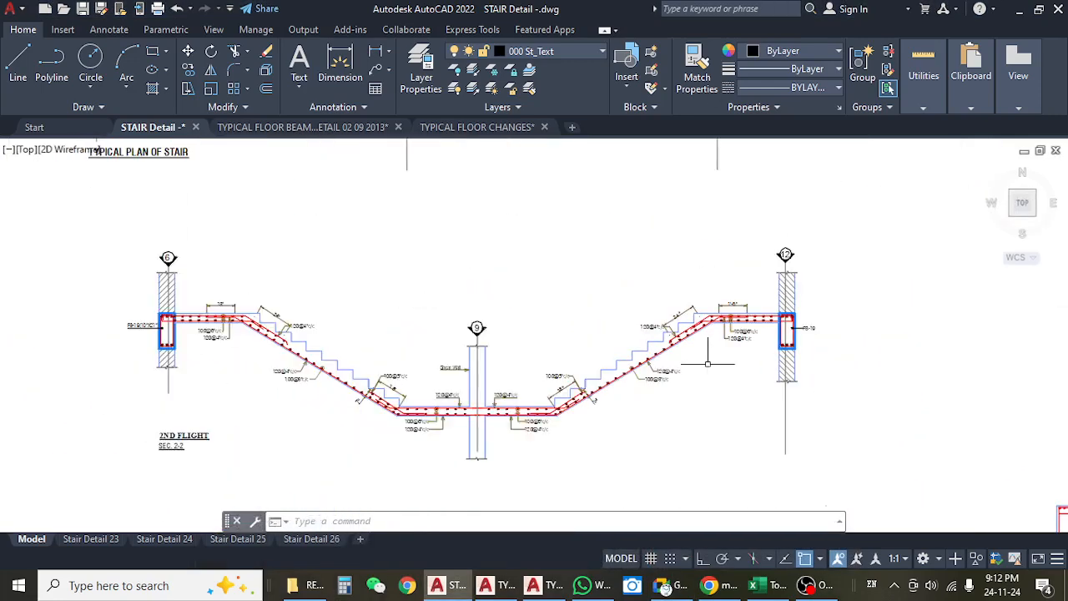
scroll(393, 343, "up", 6)
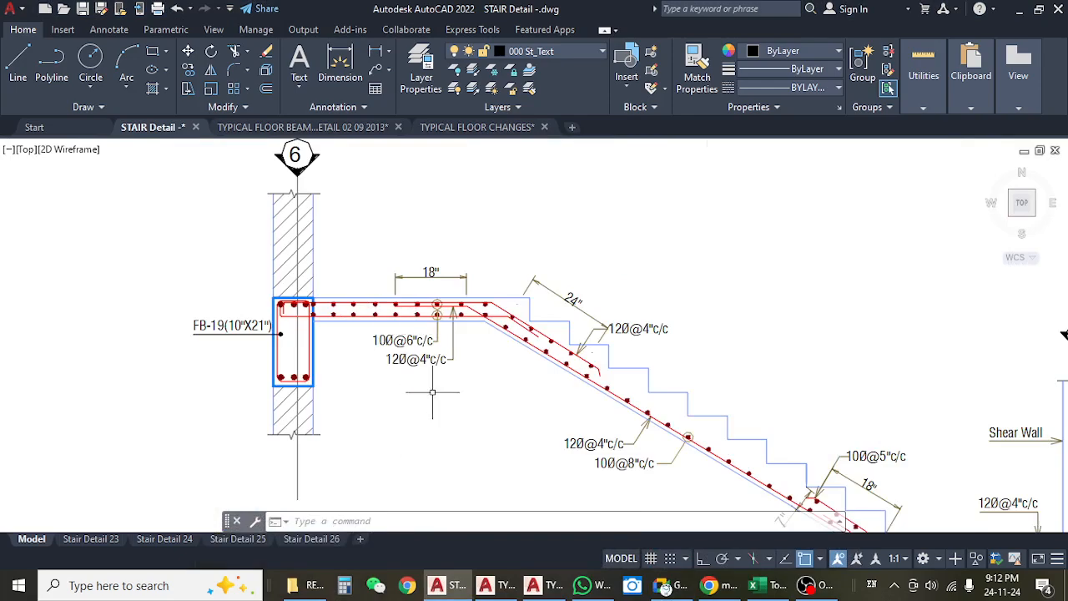
scroll(434, 393, "down", 10)
scroll(453, 246, "up", 4)
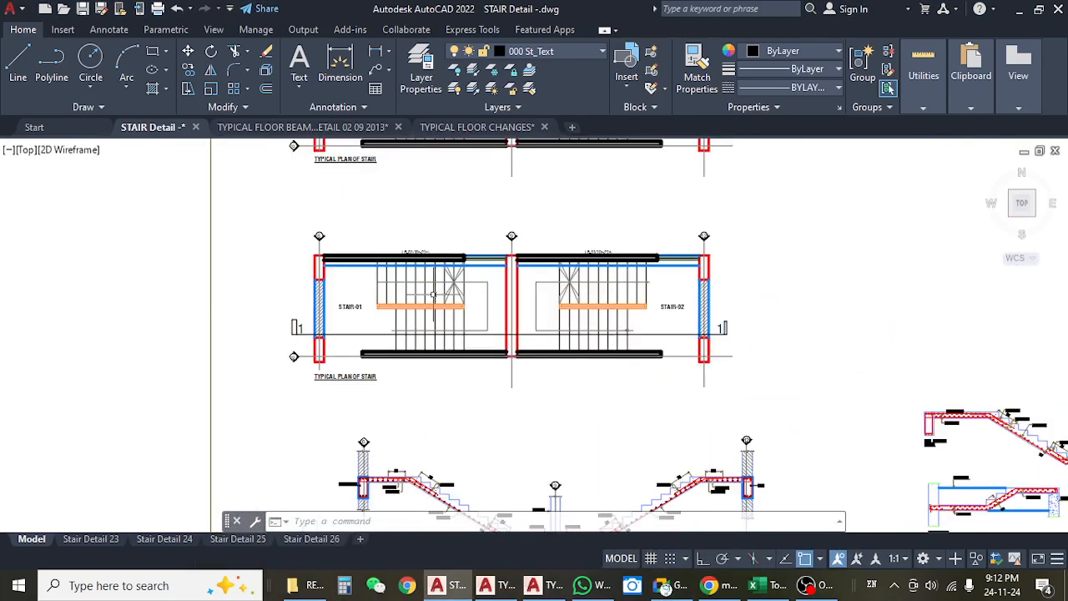
Examine the stair bays and lift core between grids 6 and 12 in the typical floor beam layout drawing.
left_click(276, 129)
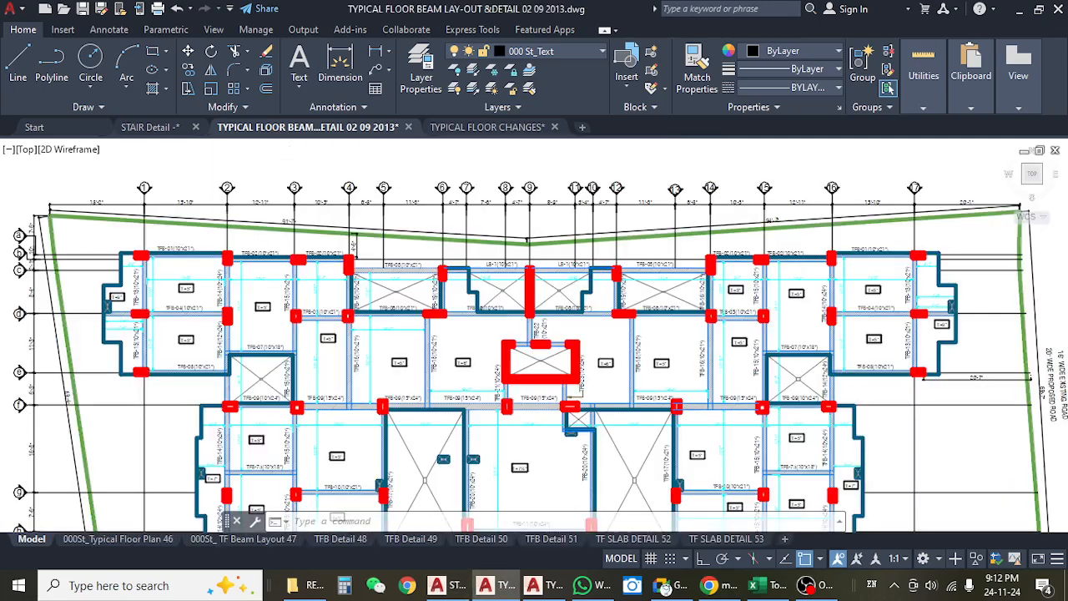
scroll(432, 293, "up", 4)
left_click_drag(512, 267, 406, 269)
left_click_drag(577, 231, 520, 246)
left_click_drag(626, 274, 439, 275)
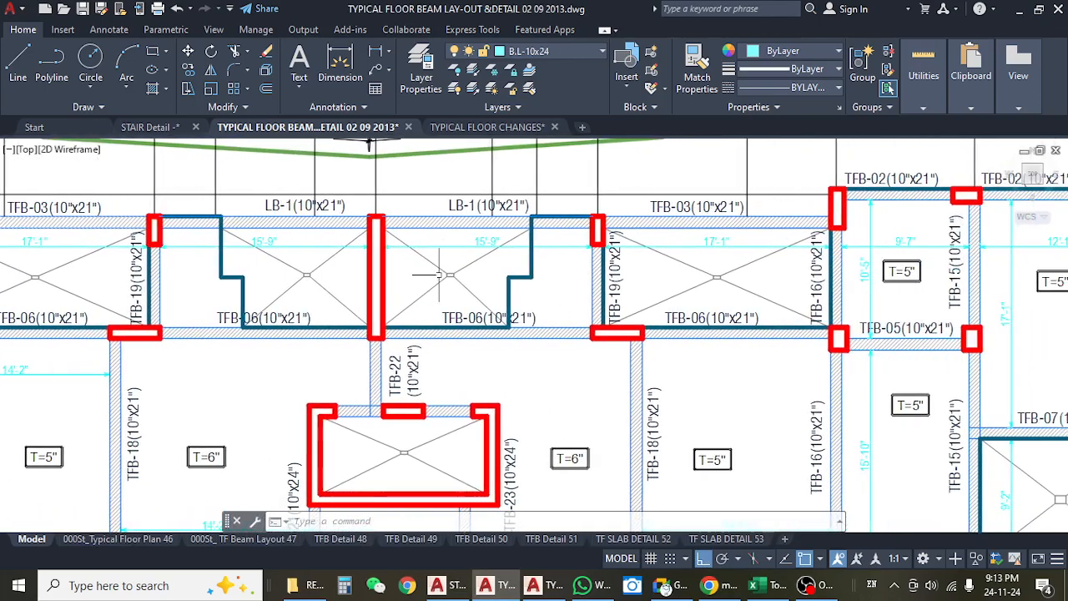
scroll(406, 236, "down", 5)
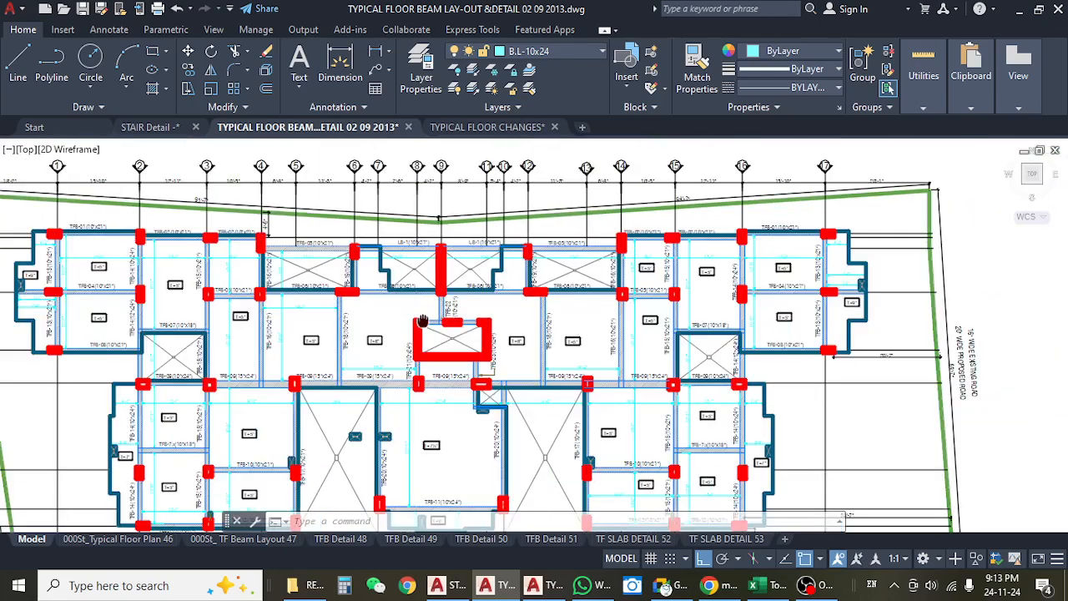
Inspect the two stairs above the lift lobby in the TYPICAL FLOOR CHANGES drawing.
left_click(458, 128)
scroll(402, 211, "up", 5)
scroll(401, 211, "up", 6)
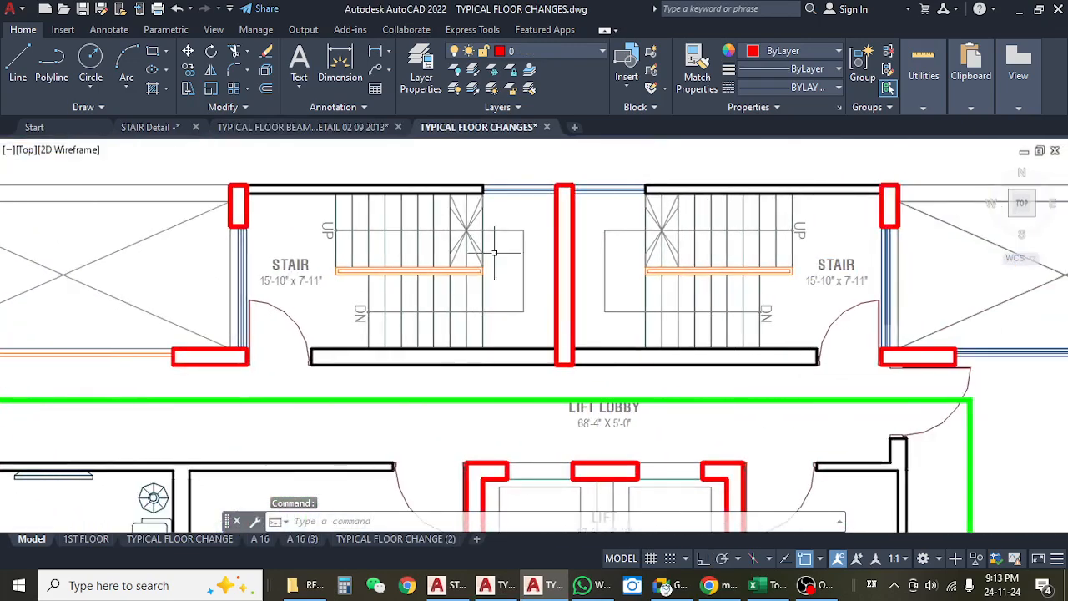
left_click_drag(557, 294, 552, 294)
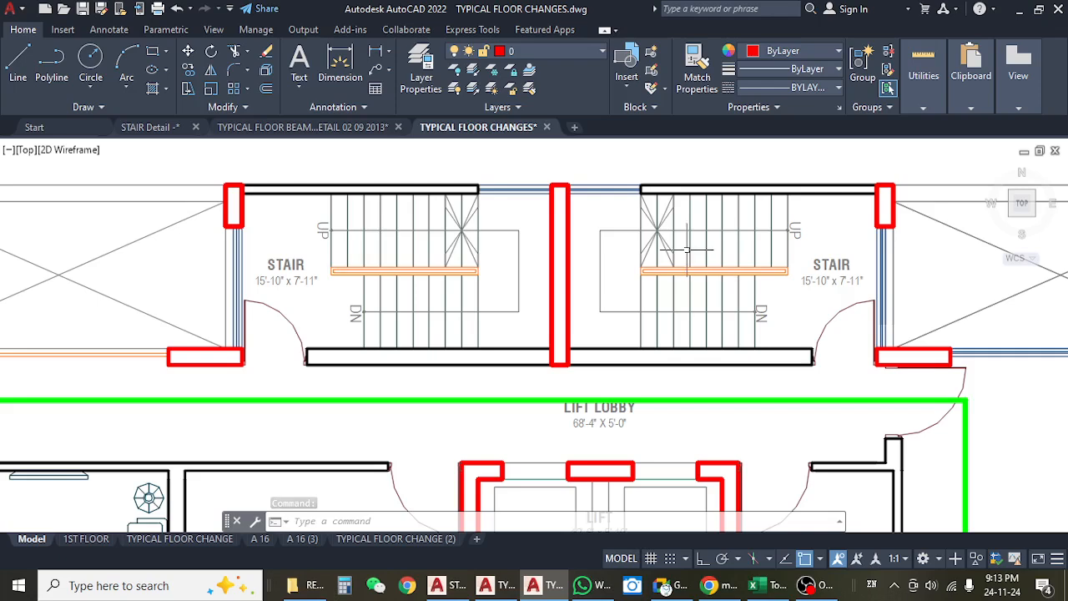
Return to the STAIR Detail drawing and trace the steps and waist slab along the grid 6 side of the 2ND FLIGHT section.
left_click(311, 125)
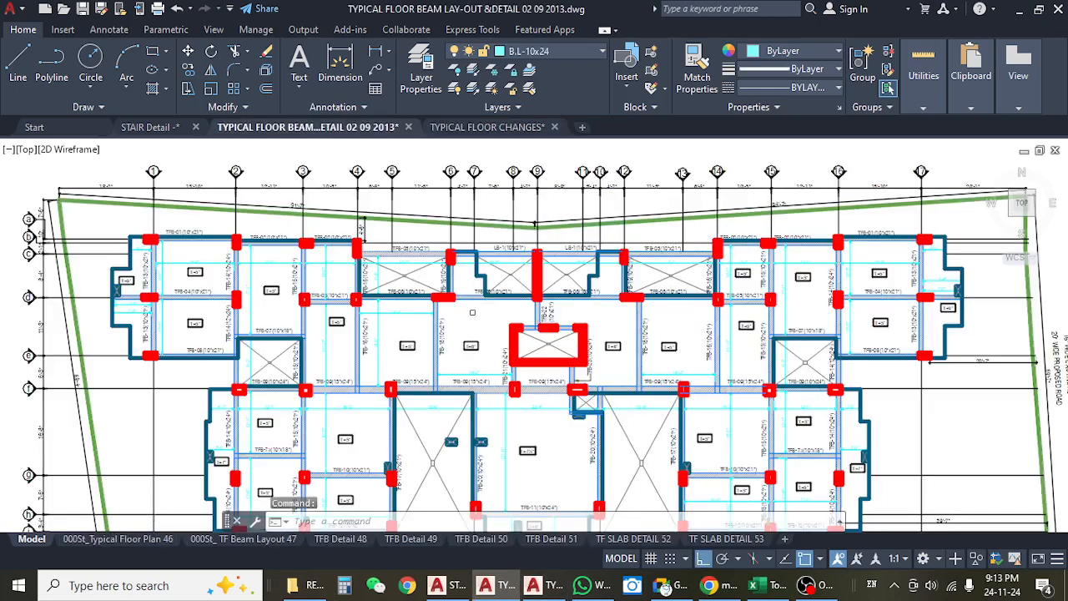
left_click(150, 127)
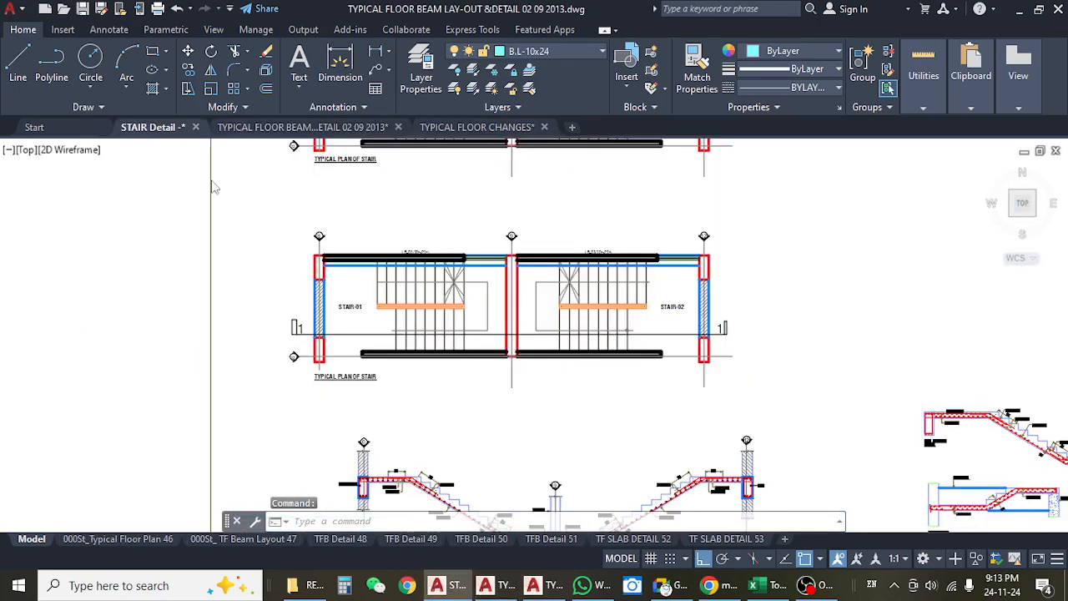
left_click_drag(456, 350, 443, 263)
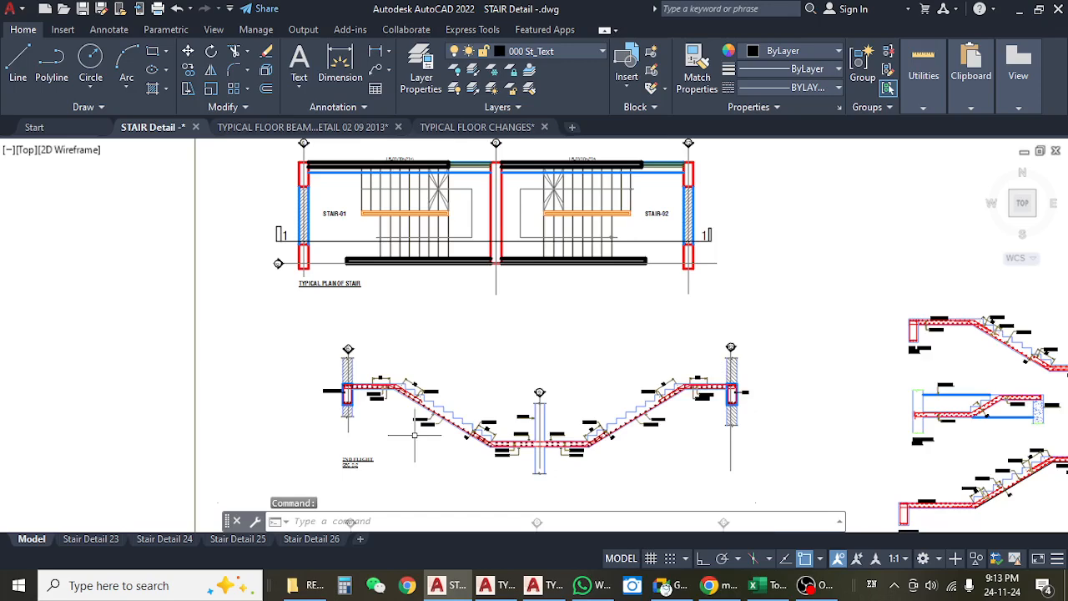
scroll(416, 430, "up", 5)
left_click_drag(428, 325, 463, 439)
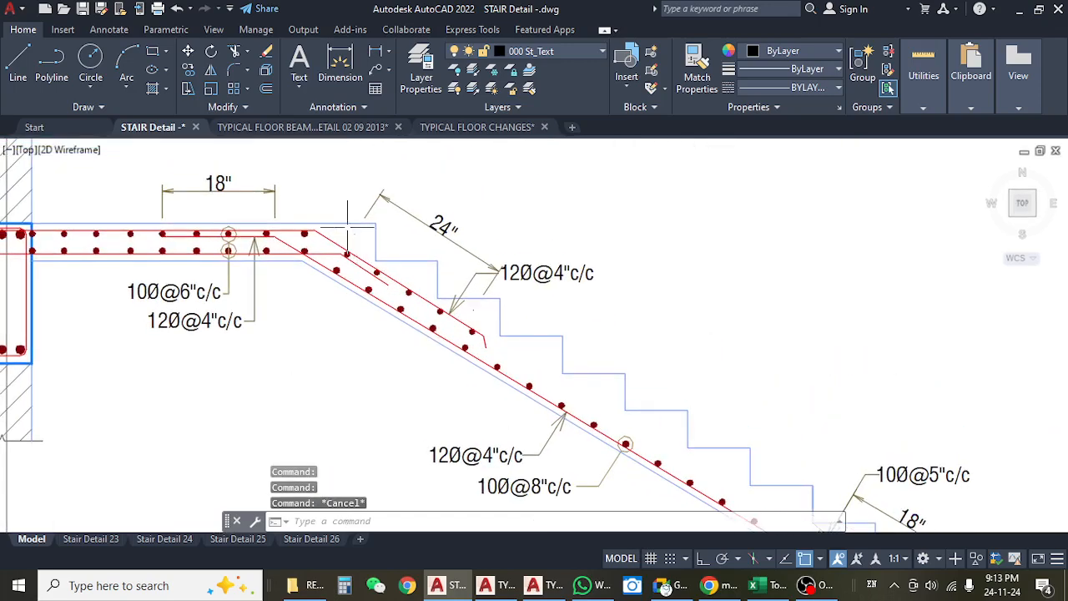
scroll(359, 235, "up", 4)
scroll(420, 231, "down", 4)
left_click_drag(424, 285, 350, 241)
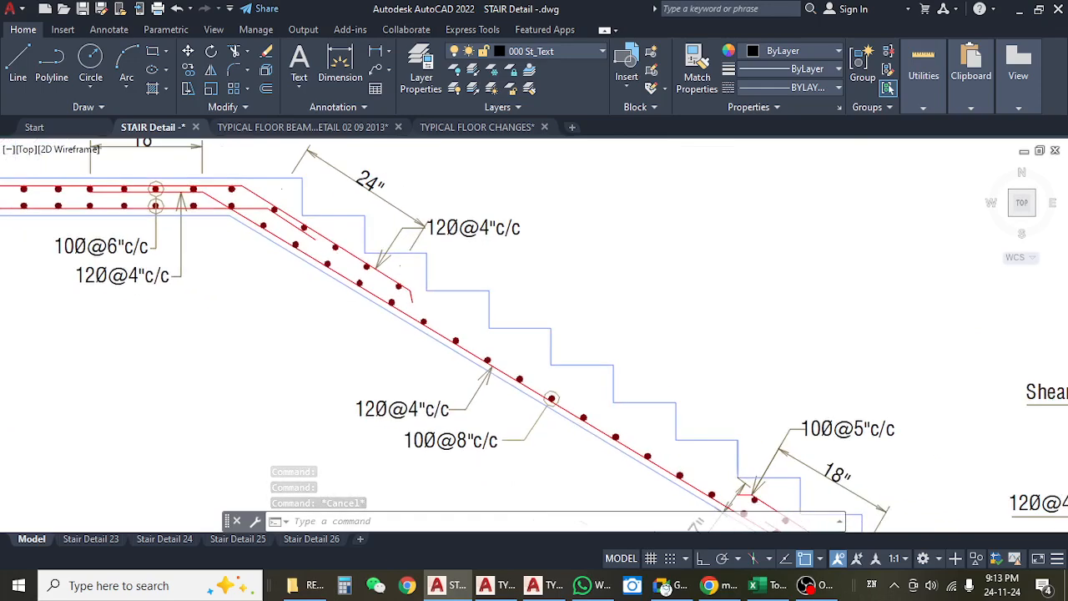
left_click_drag(620, 381, 543, 309)
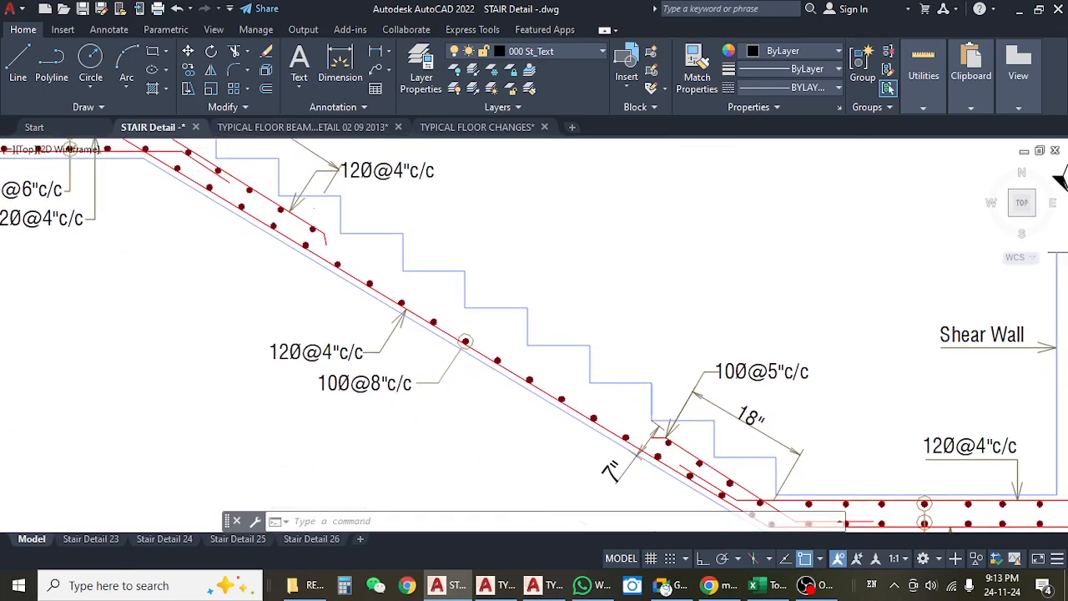
Review the typical stair plan together with both flight sections in the stair detail drawing.
scroll(508, 310, "down", 6)
scroll(591, 361, "up", 2)
left_click_drag(506, 280, 530, 395)
scroll(490, 311, "down", 6)
mouse_move(508, 277)
left_mouse_down()
mouse_move(472, 332)
mouse_move(459, 266)
left_mouse_up()
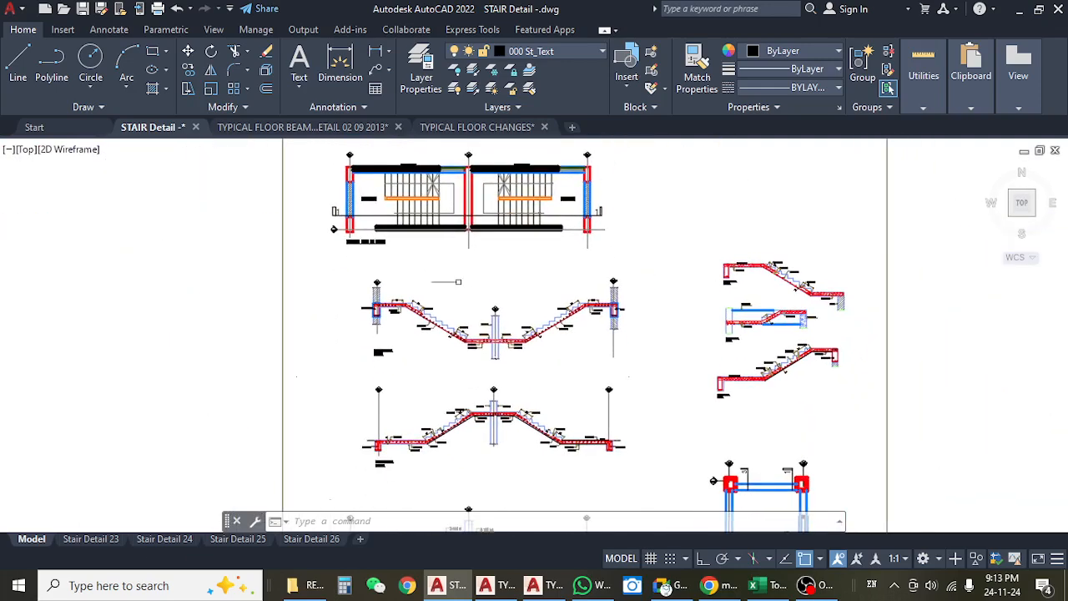
Switch to the Excel estimate and check the number and length entries for the stair waist slab and Stair trade rows.
left_click(761, 585)
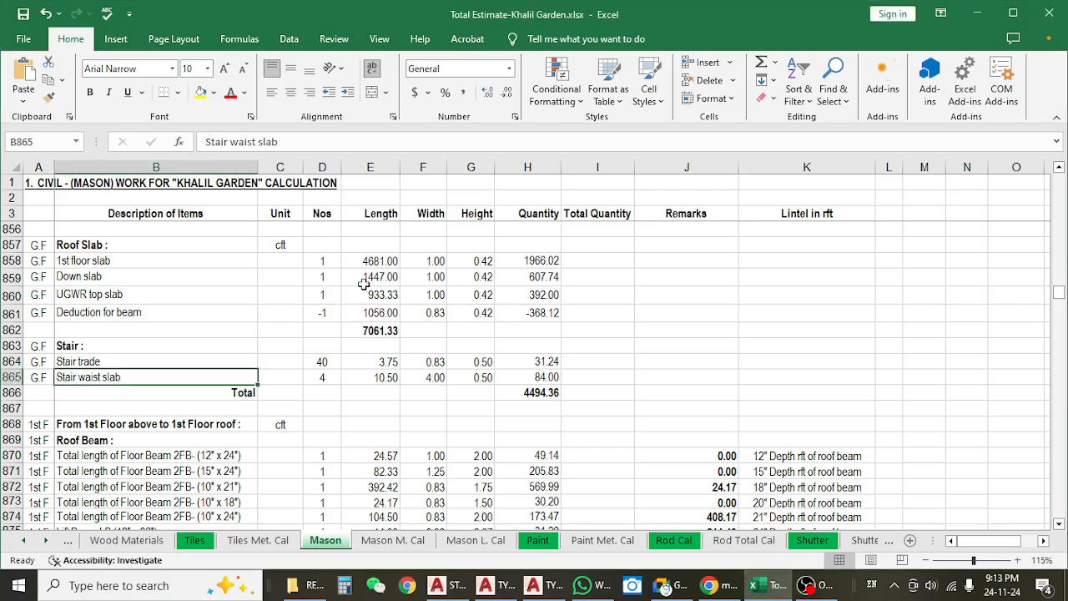
left_click(334, 378)
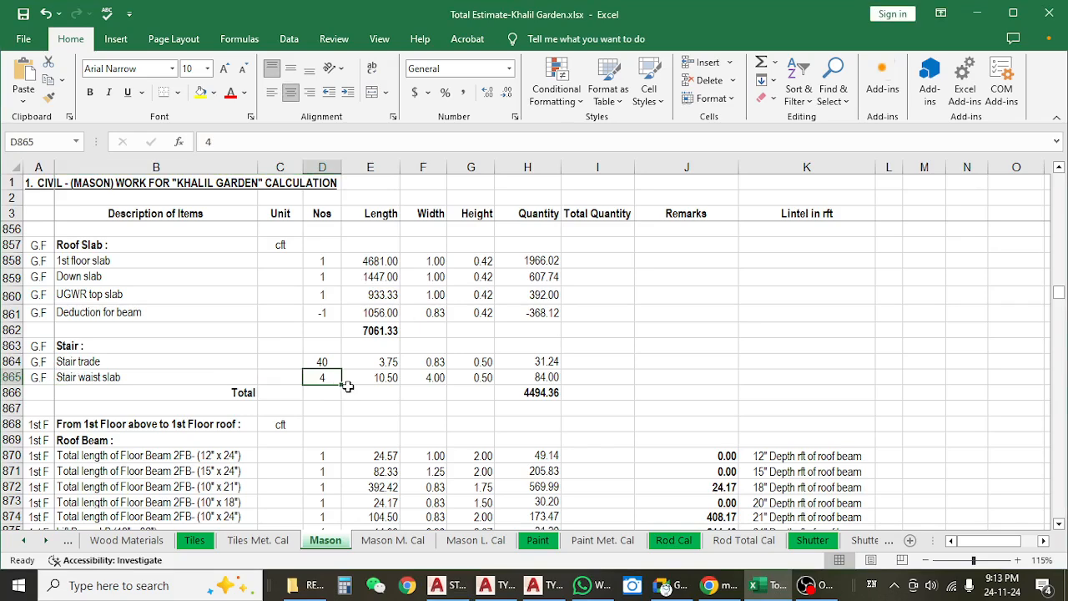
left_click(386, 378)
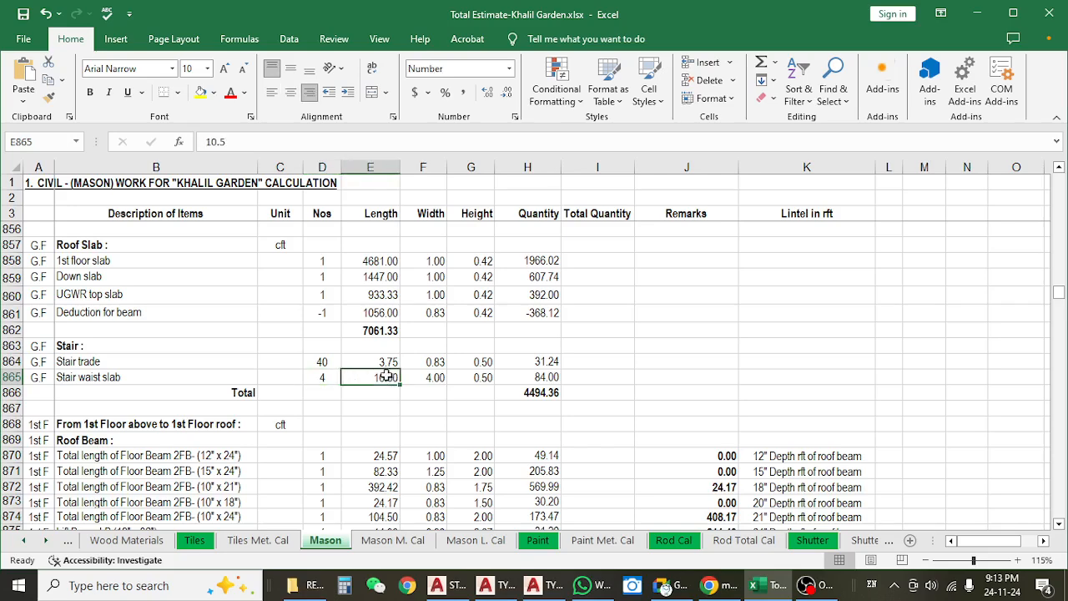
left_click(315, 361)
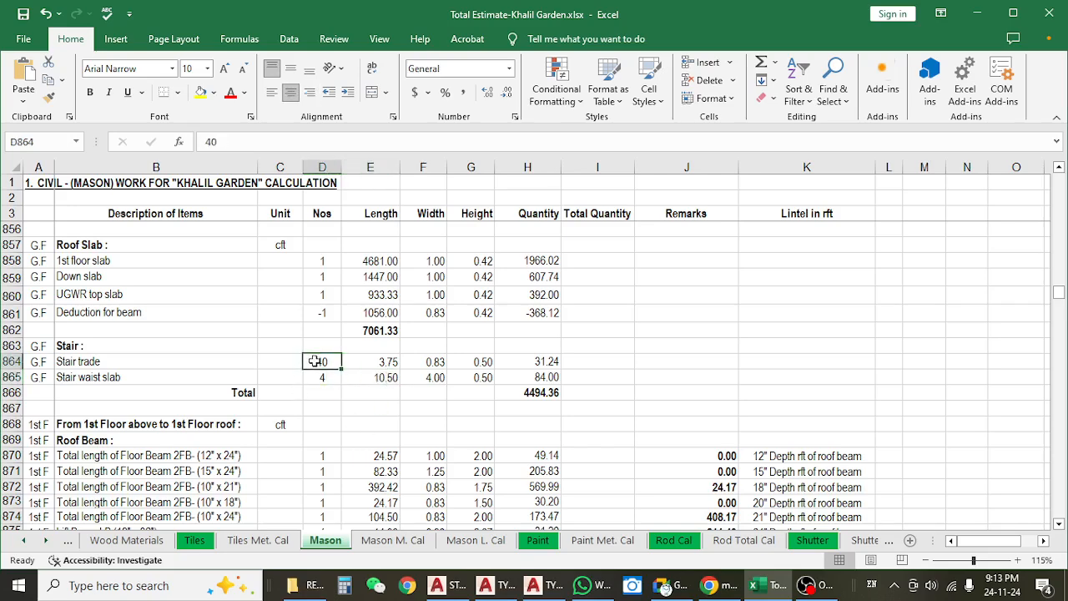
left_click(378, 361)
Switch back to the AutoCAD stair drawing and examine the STAIR-01 treads in the typical plan with section mark 1-1.
key("alt+Tab")
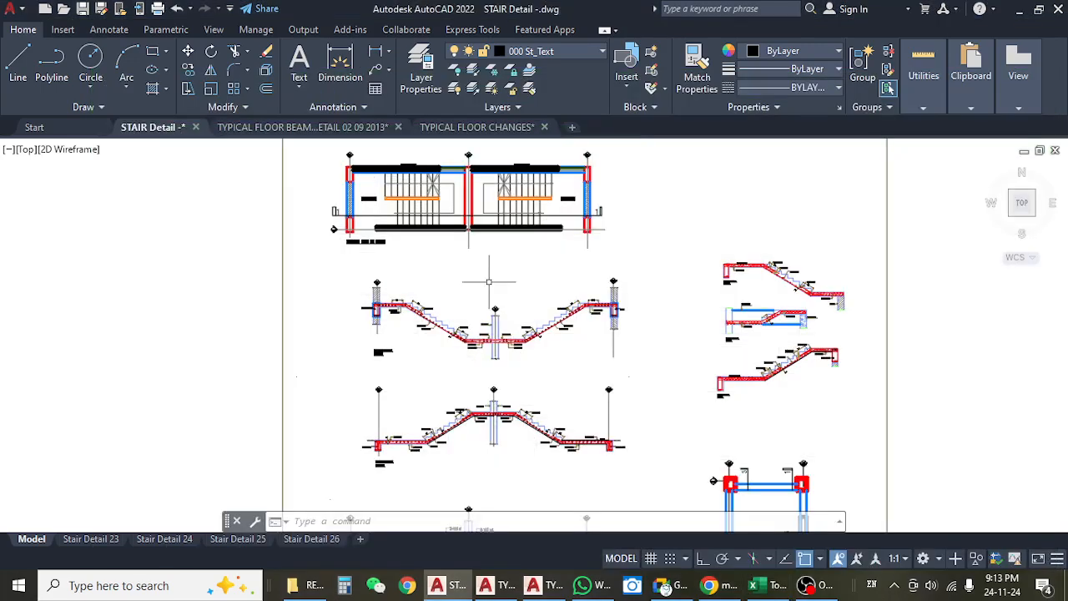
scroll(396, 190, "up", 7)
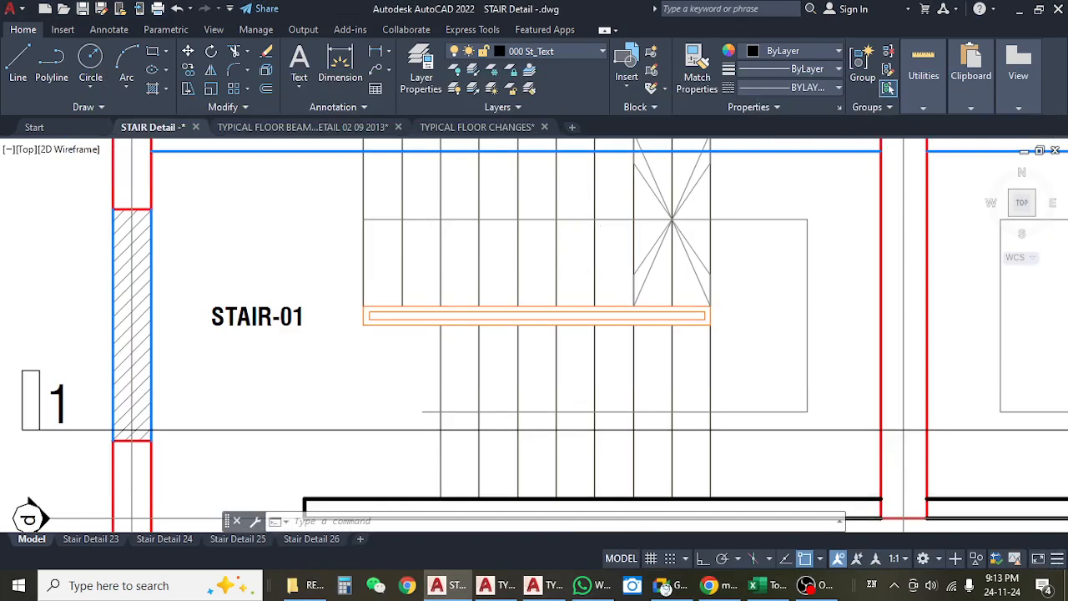
left_click_drag(678, 329, 687, 212)
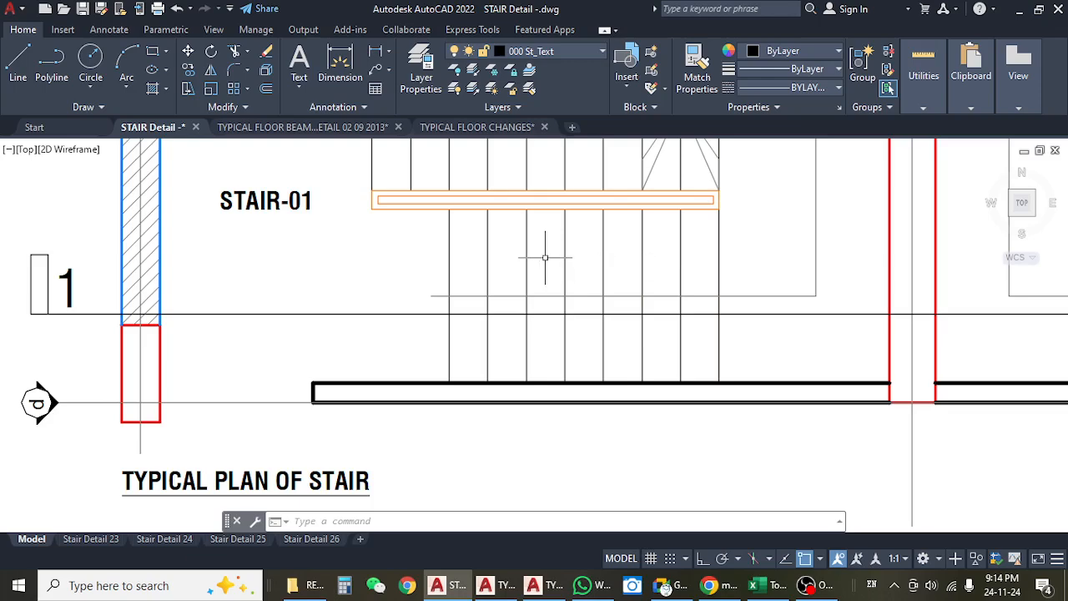
scroll(404, 304, "down", 4)
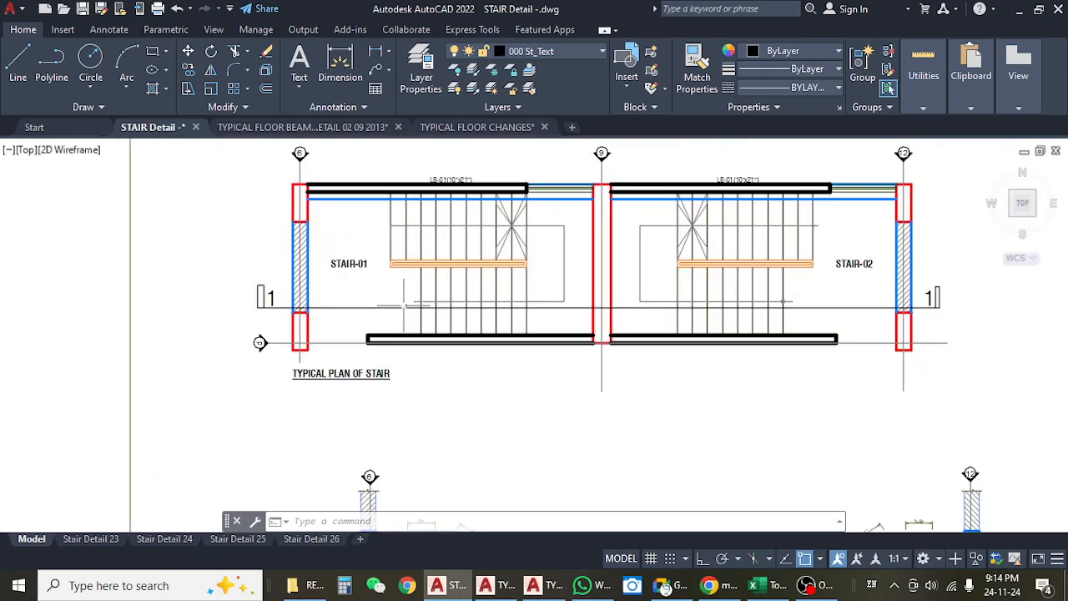
Compare the STAIR-01 treads in the typical plan with the steps and waist slab of the 2ND FLIGHT section.
scroll(481, 296, "up", 4)
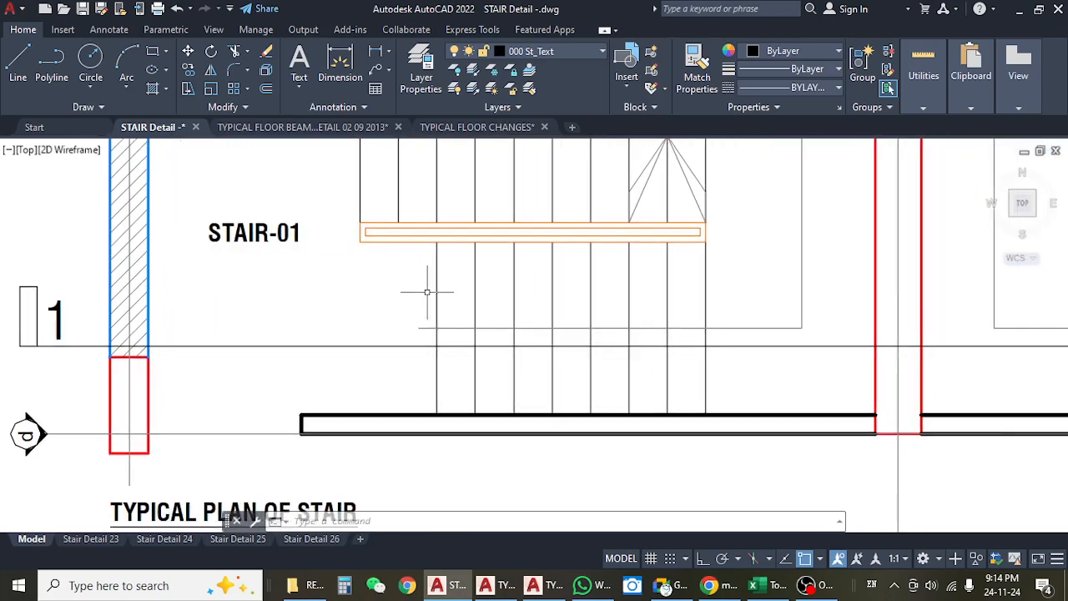
scroll(410, 311, "down", 2)
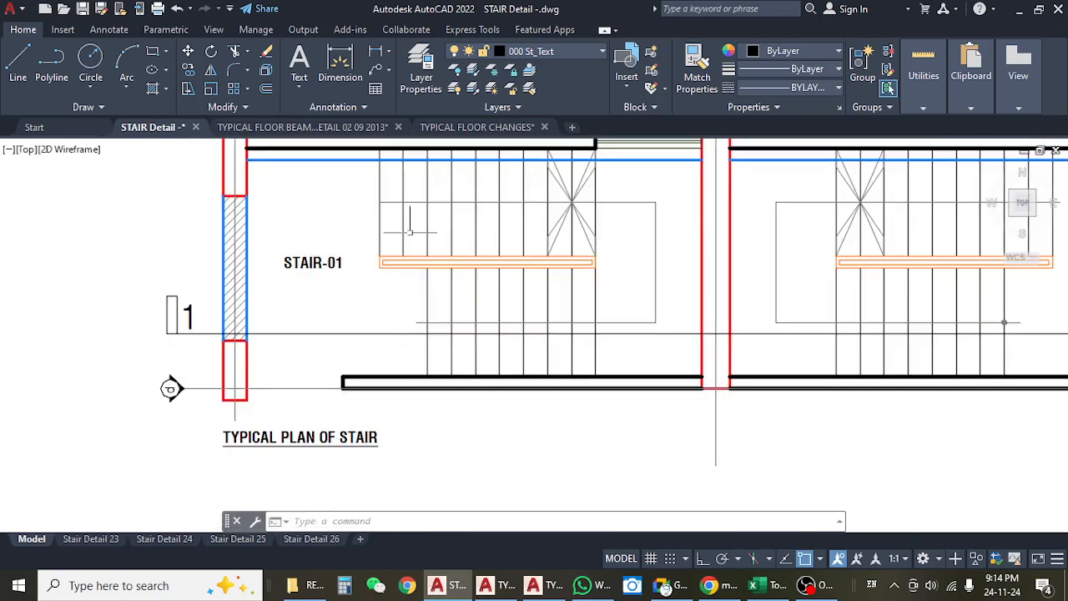
left_click_drag(656, 281, 518, 230)
scroll(494, 252, "down", 4)
left_click_drag(482, 410, 490, 301)
scroll(486, 306, "up", 2)
scroll(471, 328, "up", 4)
scroll(553, 303, "down", 1)
scroll(409, 229, "up", 1)
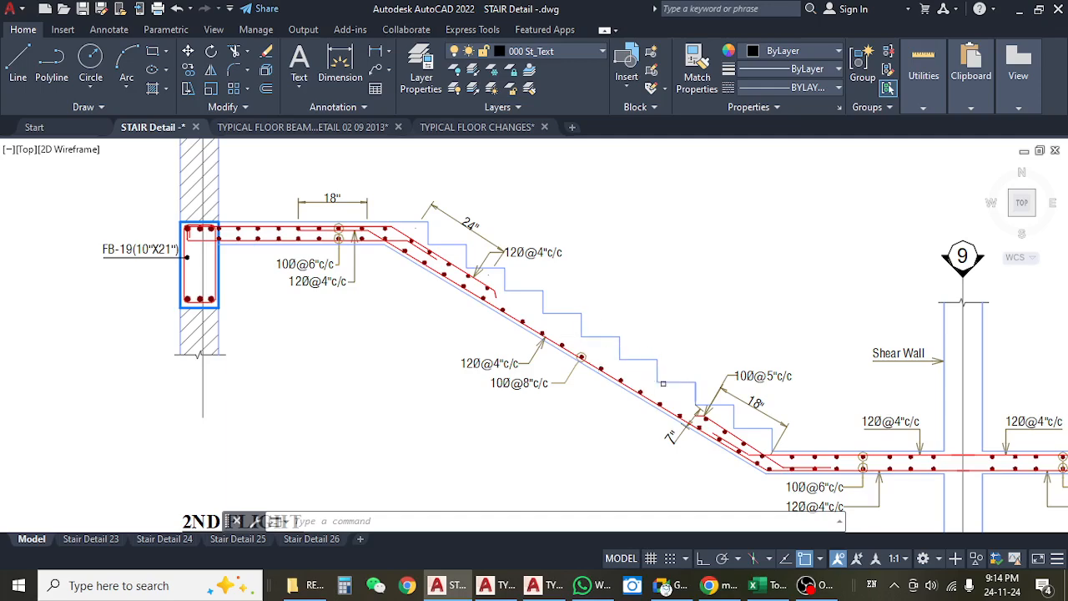
scroll(730, 442, "down", 5)
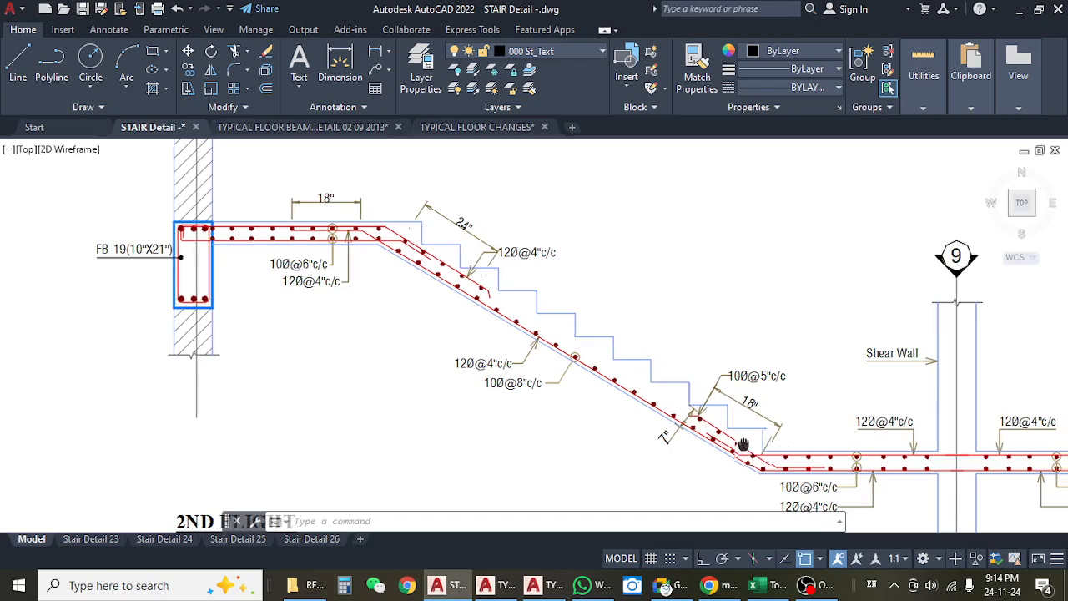
left_click_drag(548, 302, 543, 304)
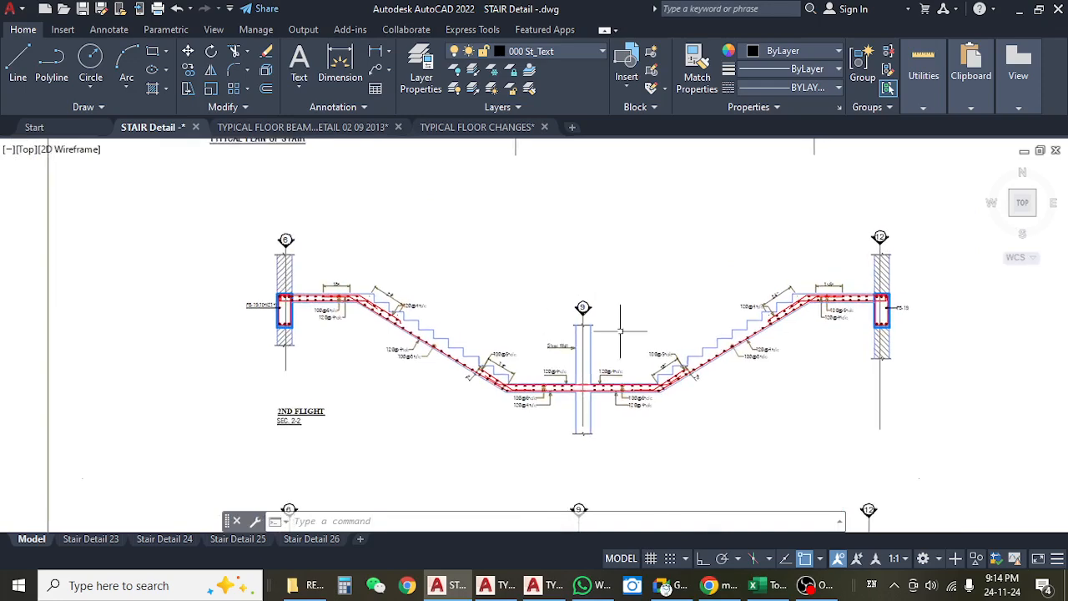
left_click_drag(731, 256, 692, 281)
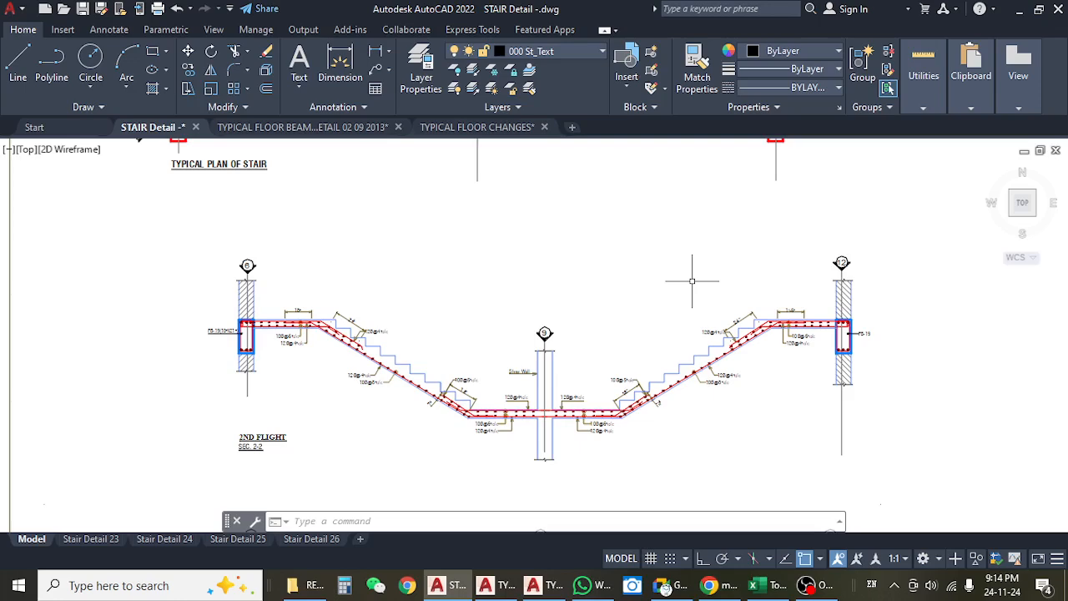
Draw a closed triangular polyline over the second step from the upper landing on the grid 6 side of the 2ND FLIGHT section.
scroll(381, 352, "up", 5)
left_click_drag(382, 303, 491, 289)
scroll(491, 289, "down", 4)
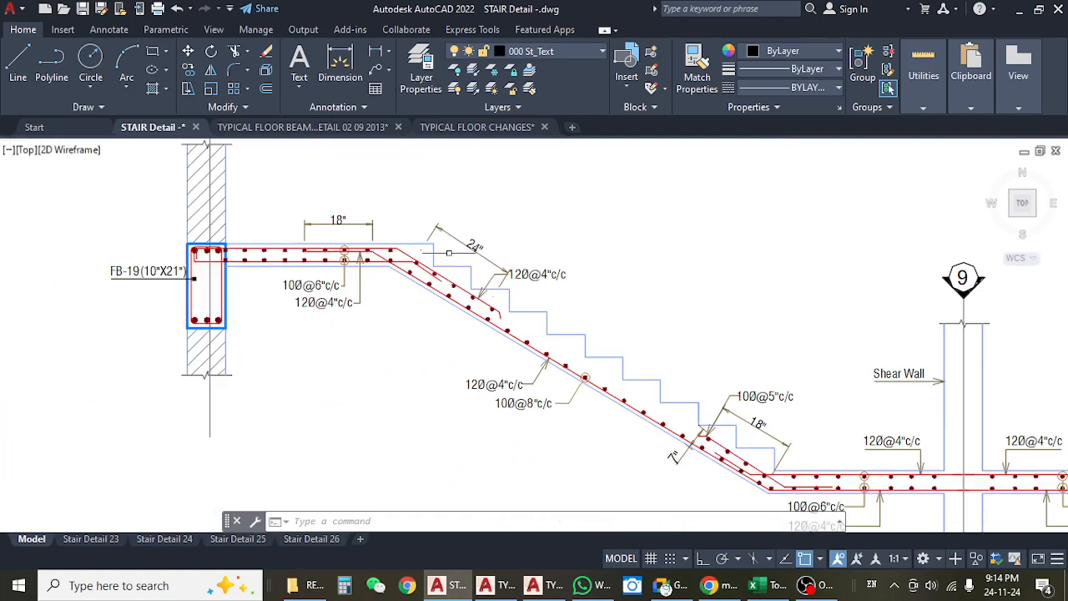
scroll(436, 306, "up", 2)
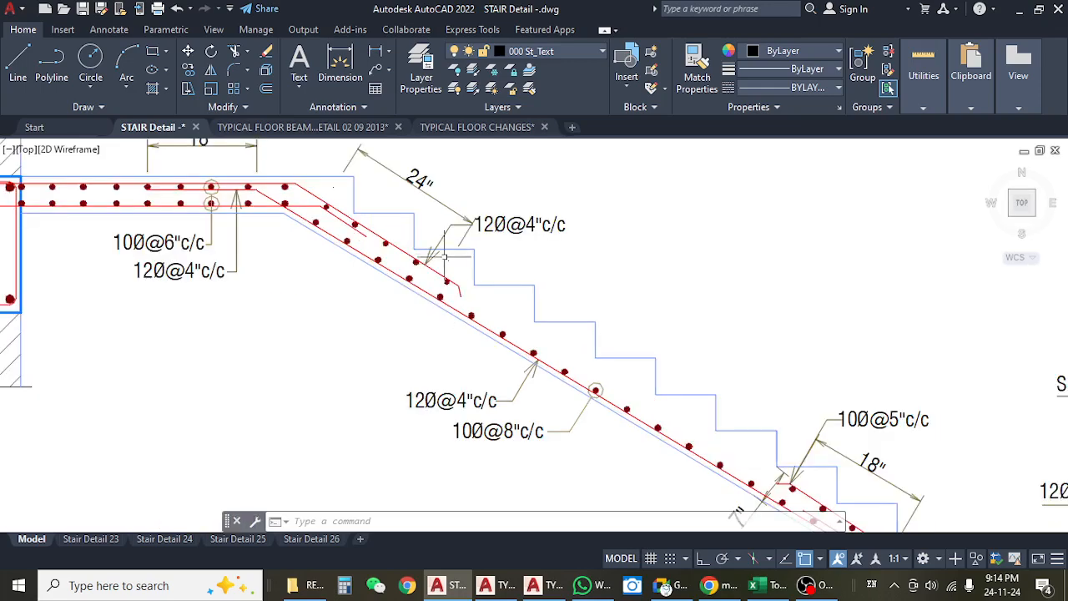
scroll(444, 256, "up", 3)
scroll(440, 269, "down", 3)
scroll(447, 279, "up", 3)
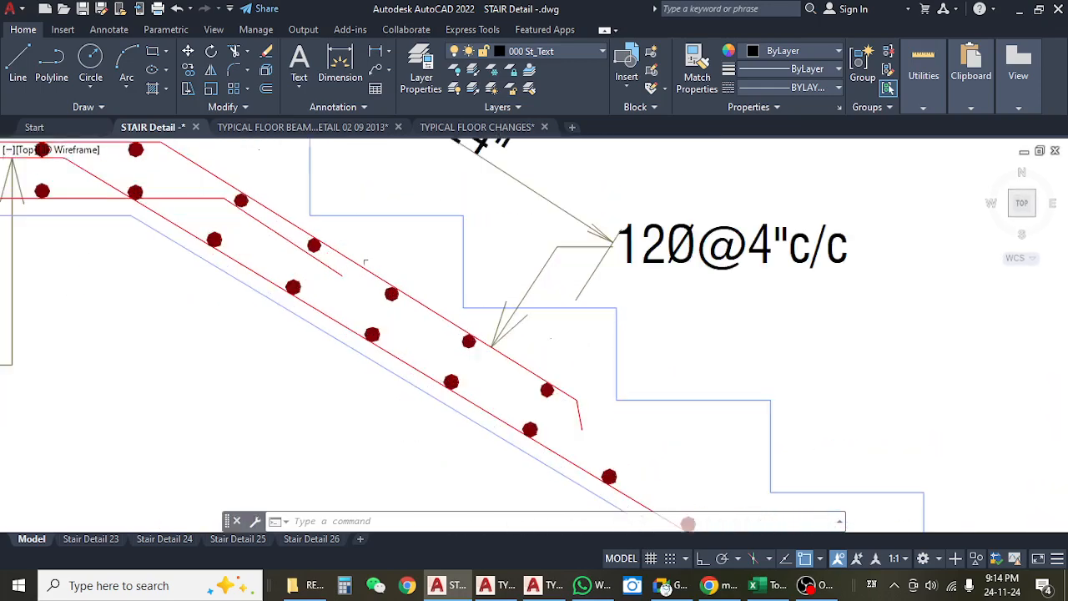
scroll(364, 262, "up", 4)
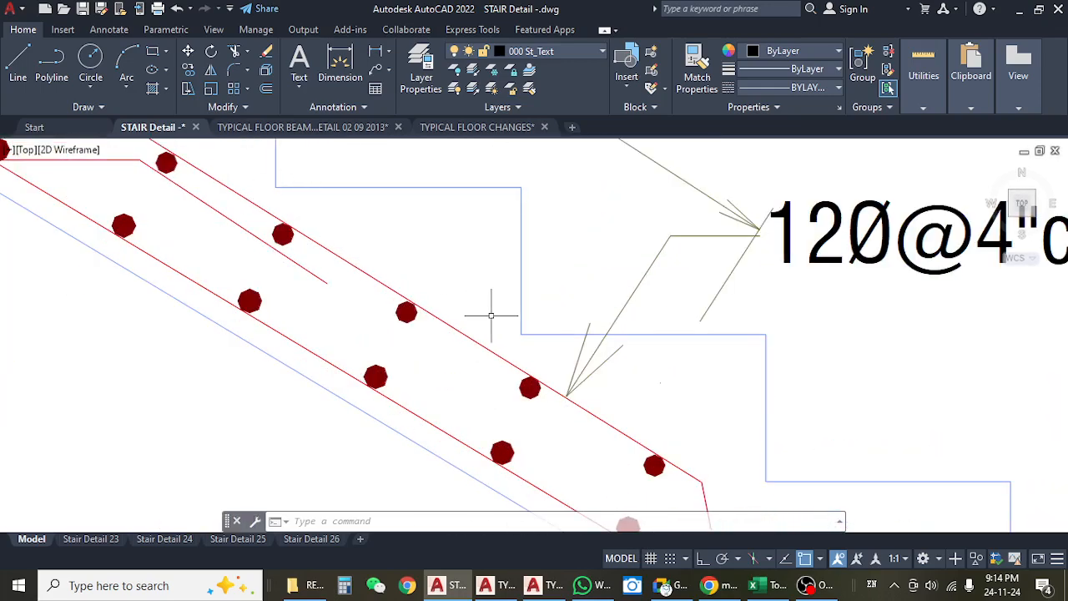
type("pl")
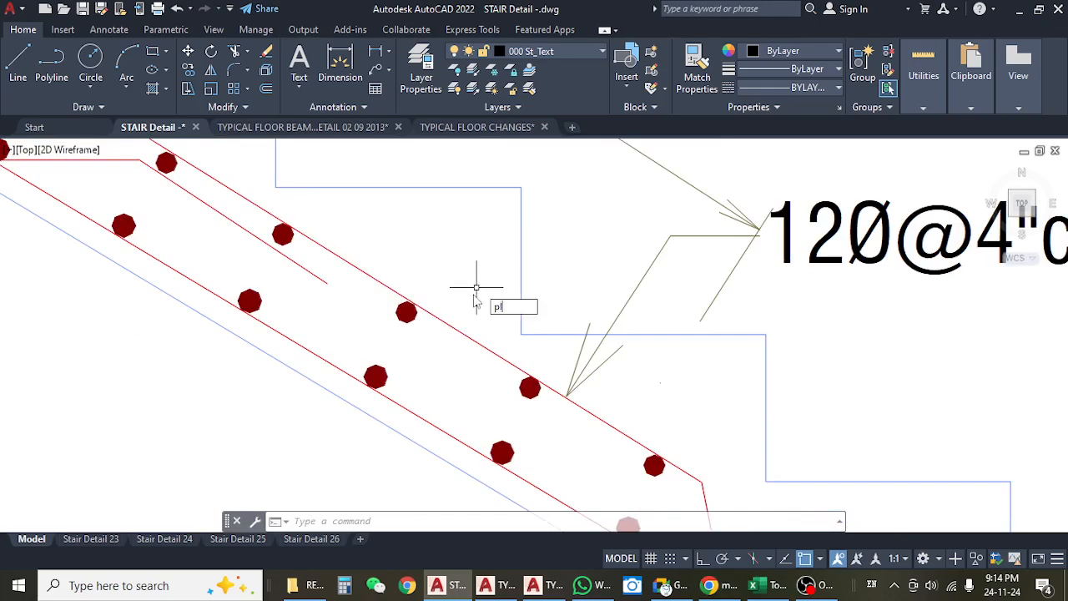
key("Return")
left_click(521, 333)
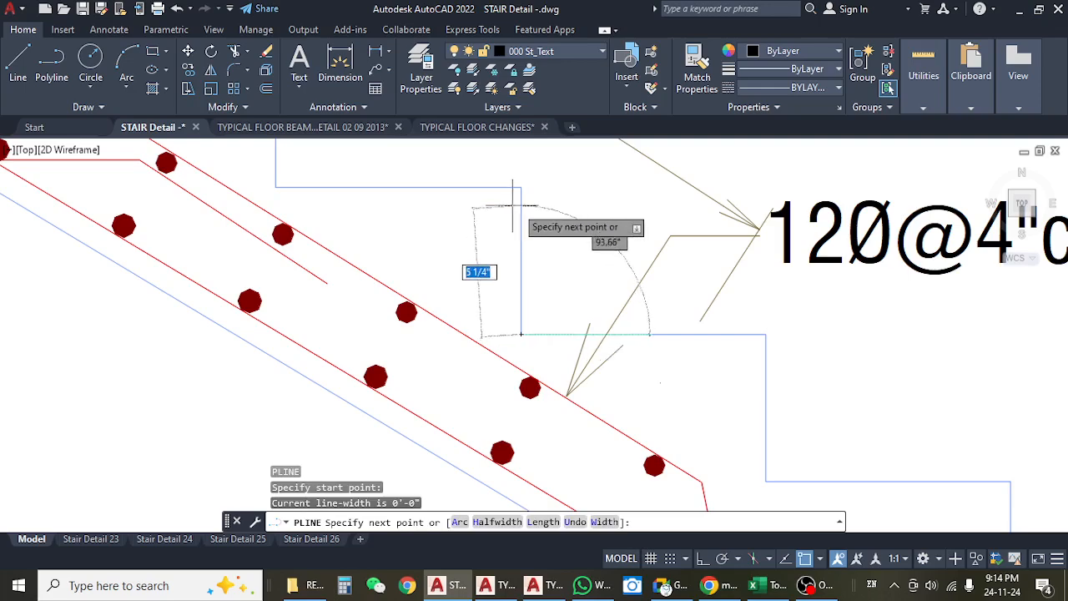
left_click(521, 187)
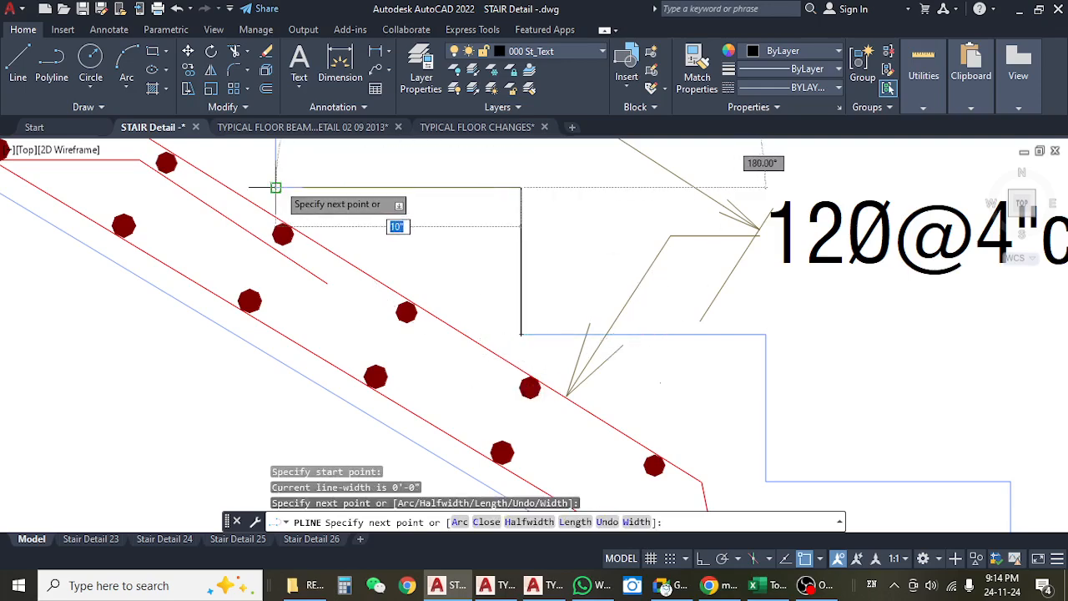
left_click(276, 187)
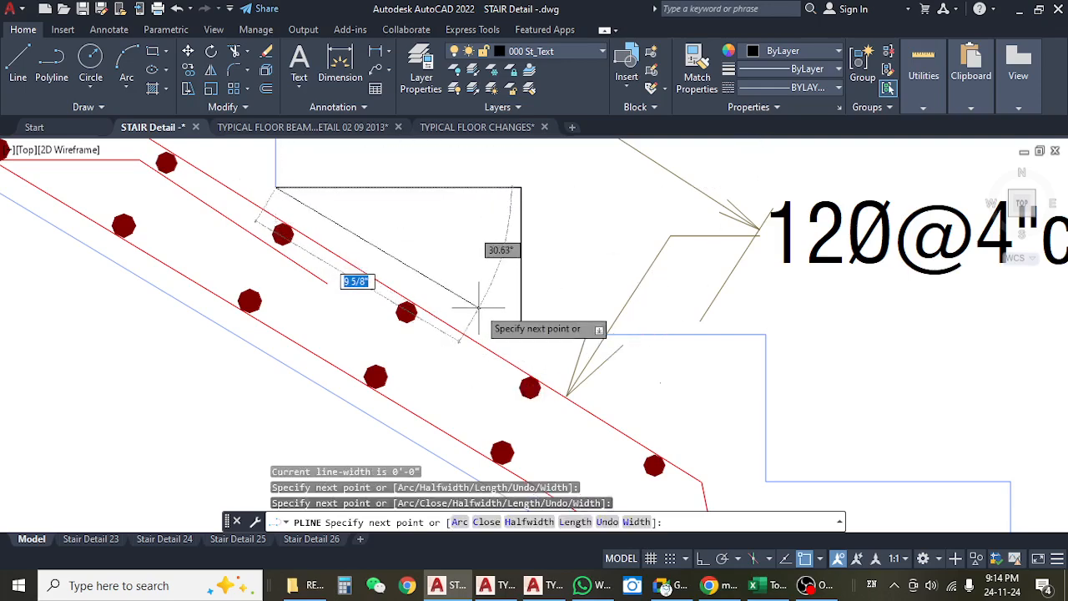
type("c")
key("Return")
Change the colour of the triangular step outline to Red.
left_click(446, 288)
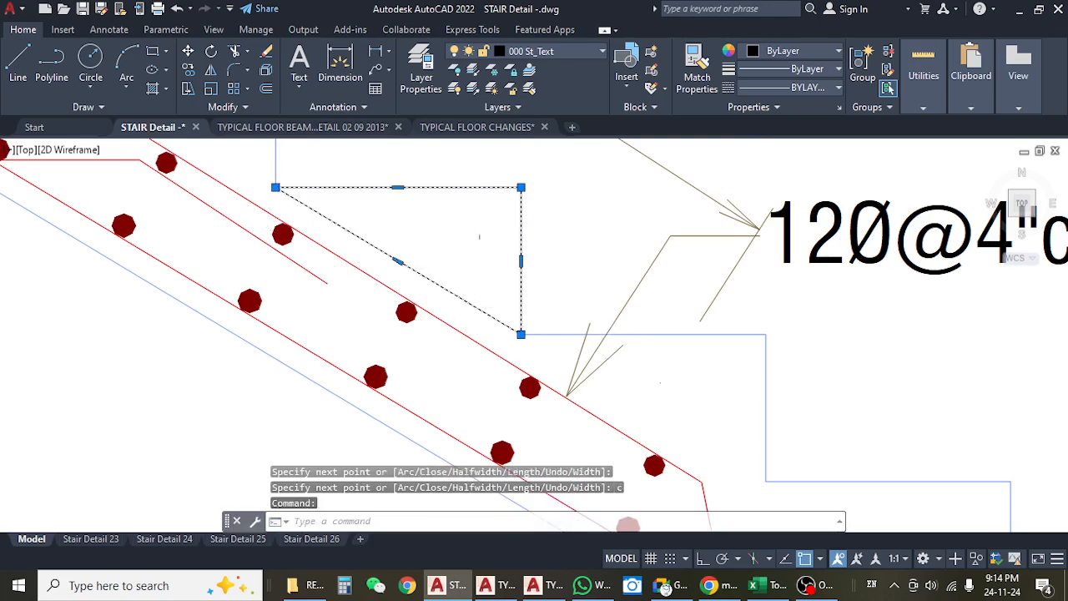
left_click(766, 52)
left_click(749, 209)
scroll(551, 251, "down", 4)
key("Escape")
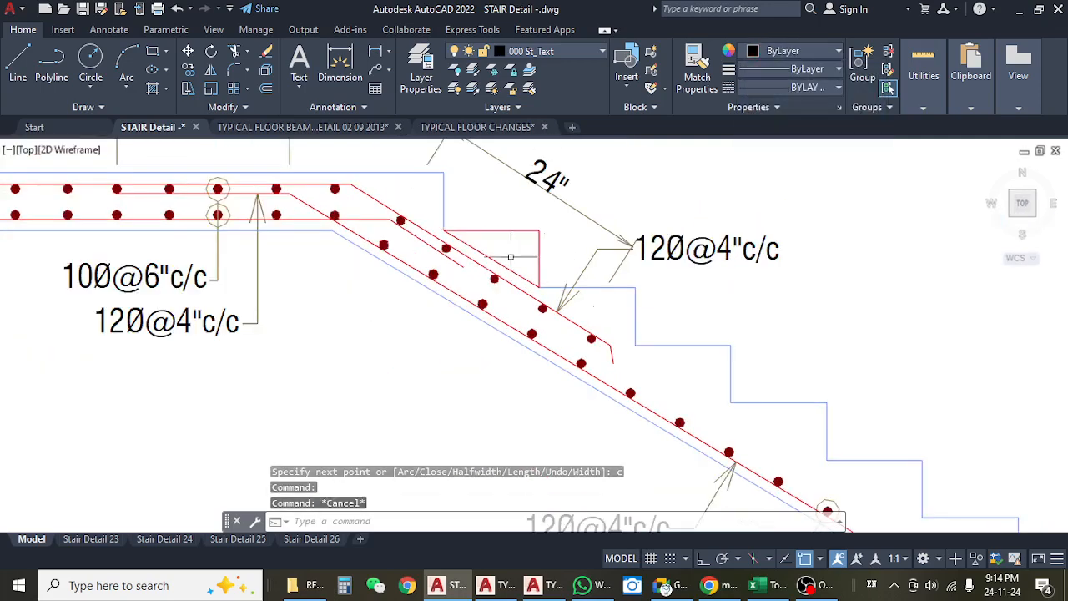
Highlight the red step triangle and examine how it sits on the waist slab of the 2ND FLIGHT section.
left_click(499, 261)
scroll(500, 262, "down", 3)
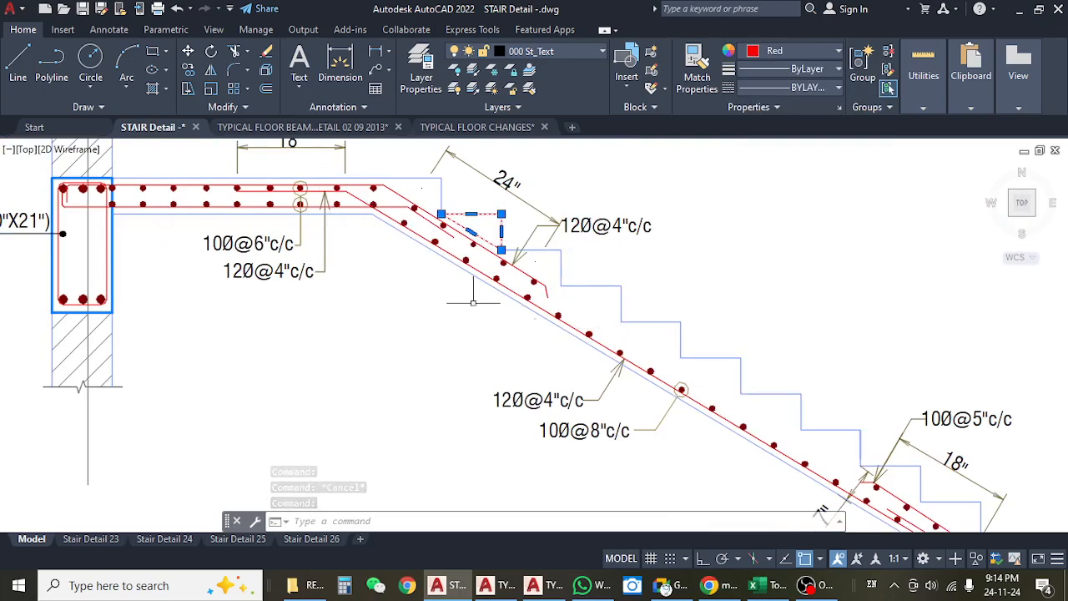
scroll(473, 302, "down", 4)
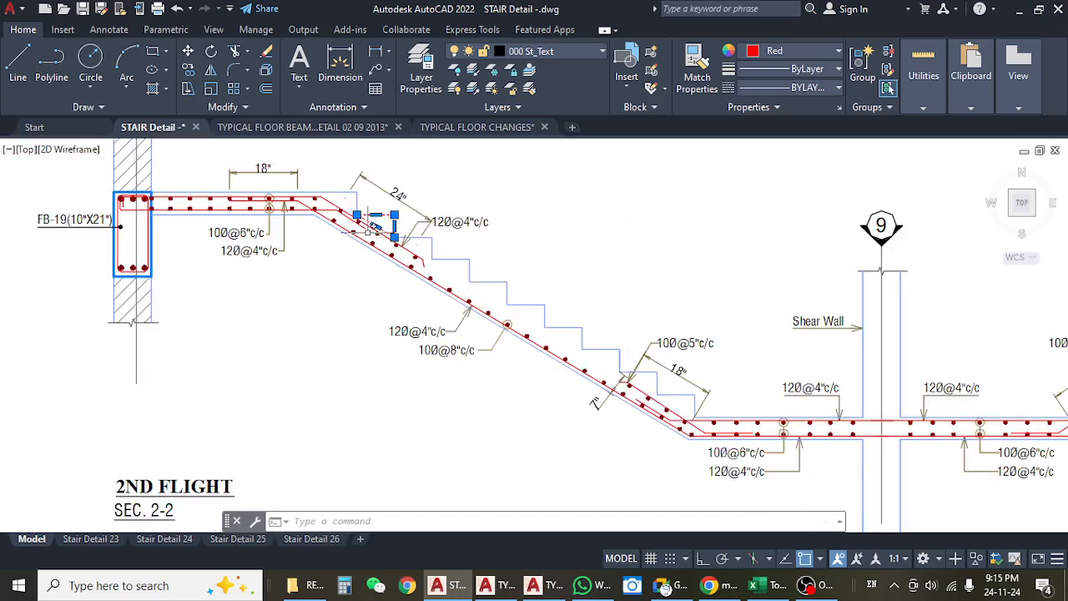
scroll(373, 230, "up", 4)
key("Escape")
key("Escape")
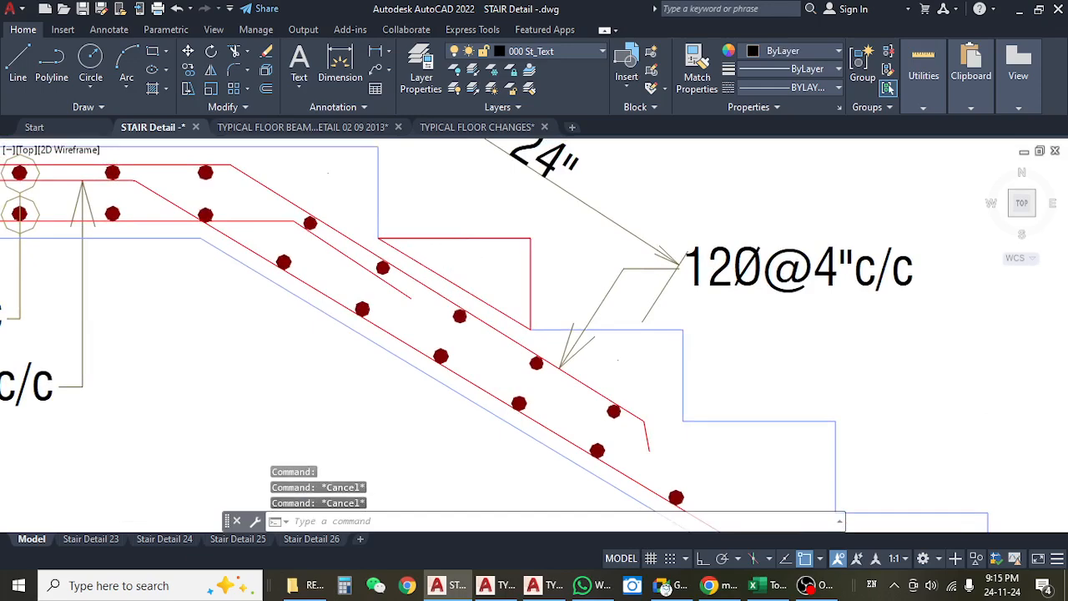
left_click(430, 264)
key("Escape")
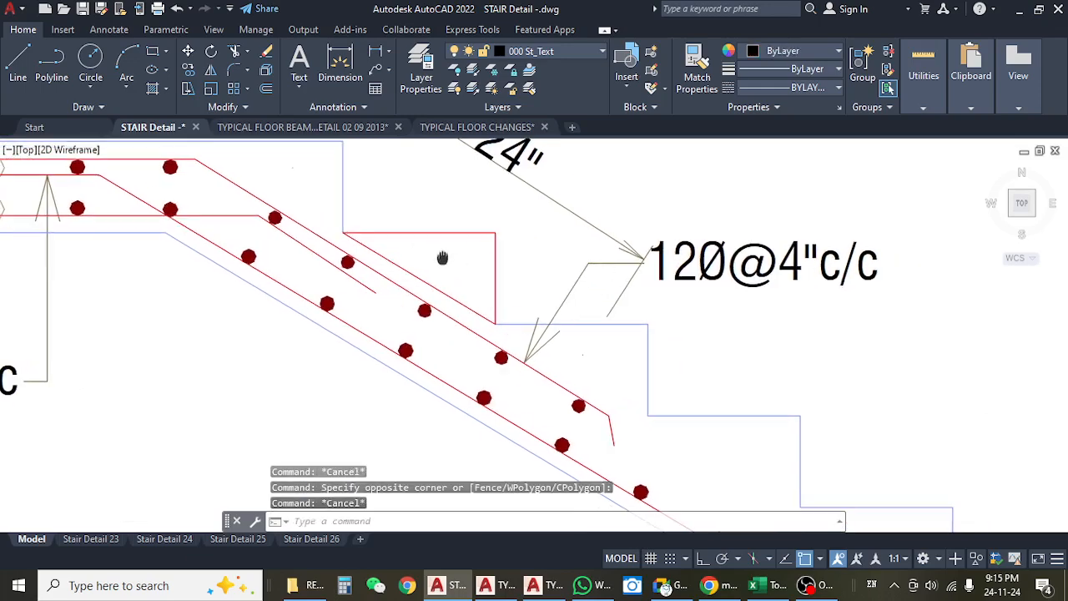
left_click_drag(439, 271, 474, 292)
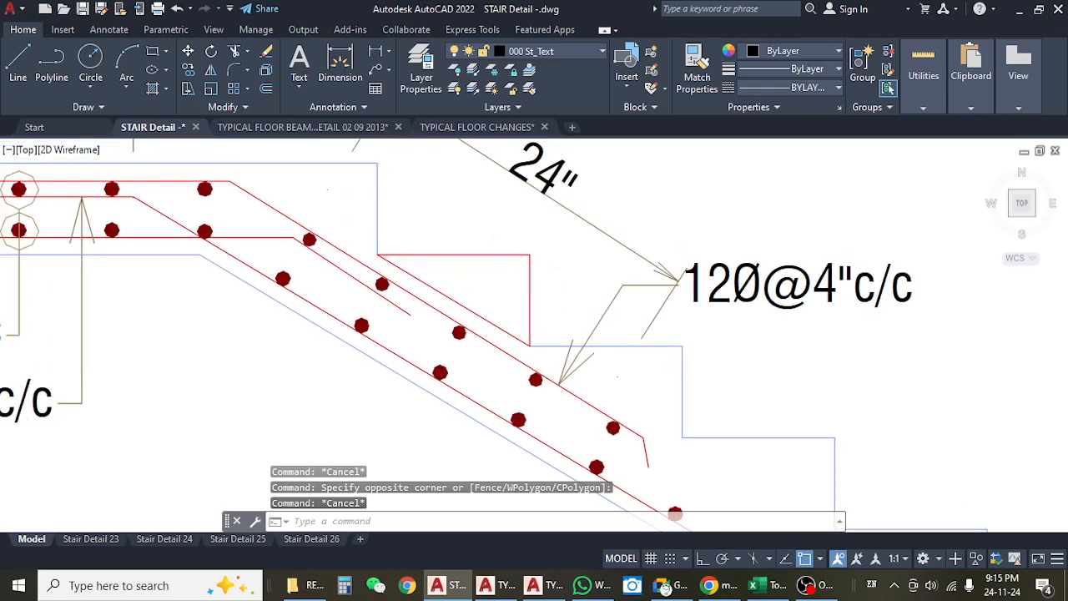
Measure the tread width and riser height of the red step triangle with linear dimensions, without placing them.
left_click(375, 52)
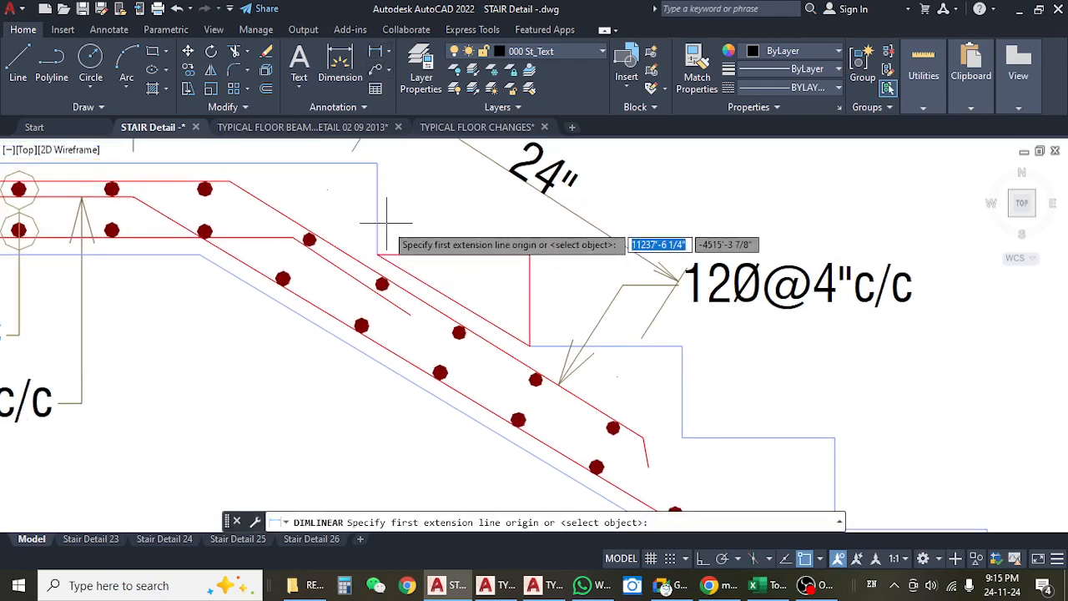
left_click(378, 253)
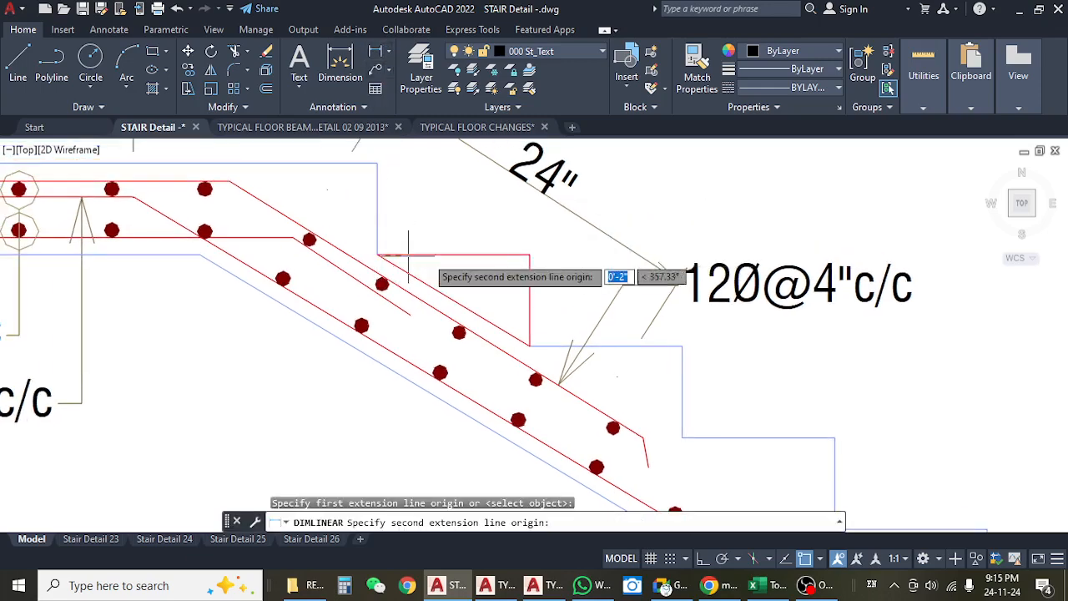
left_click(529, 253)
key("Escape")
key("Return")
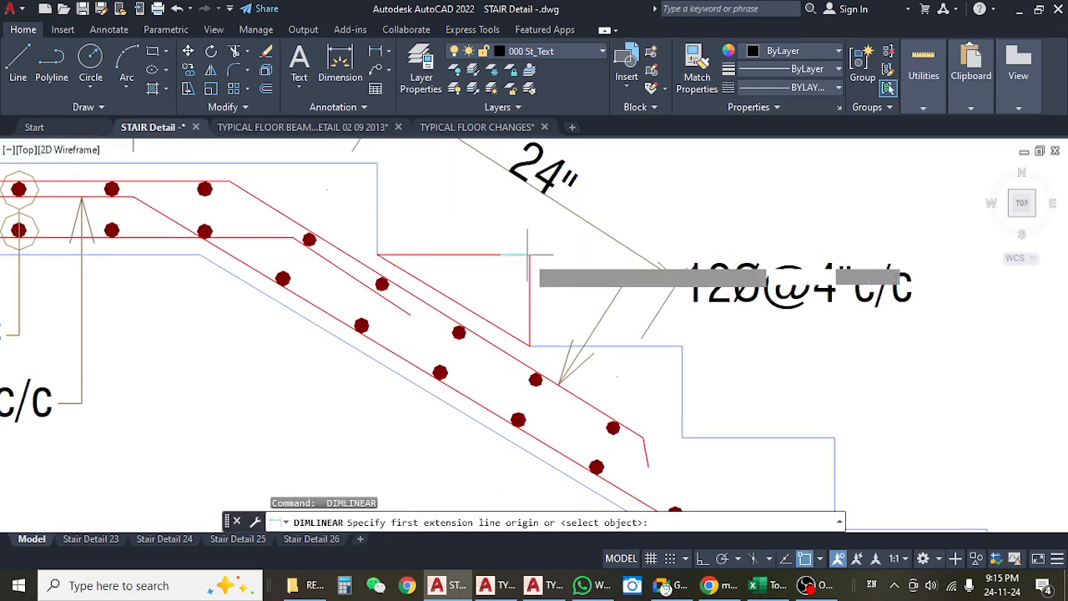
left_click(529, 253)
left_click(529, 346)
key("Escape")
Examine the steps and waist slab in the 3RD FLIGHT section 3-3.
scroll(574, 319, "down", 2)
scroll(365, 278, "down", 8)
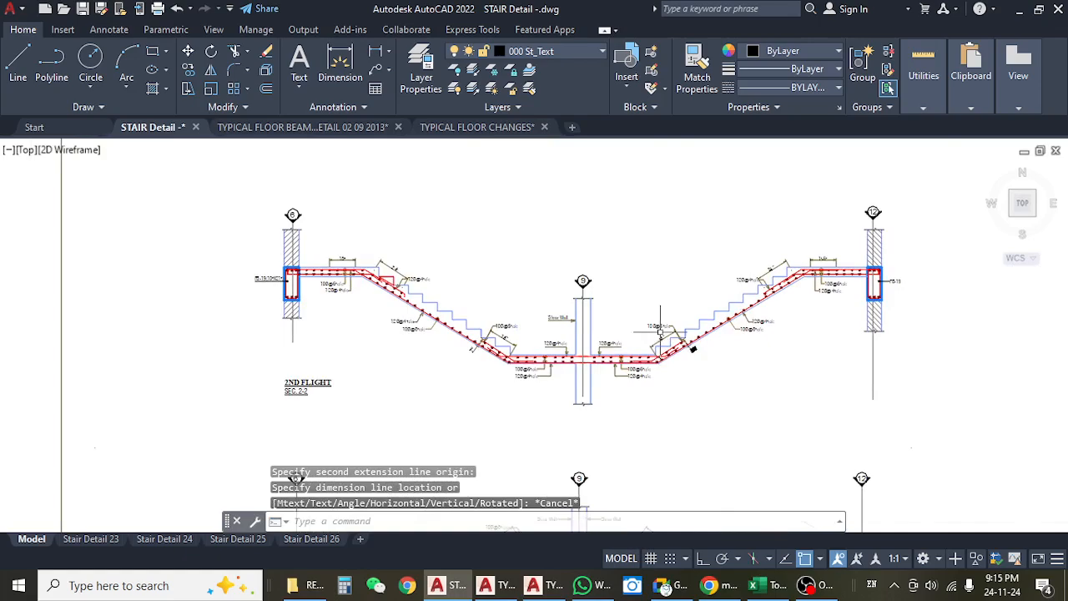
scroll(659, 330, "up", 4)
left_click_drag(354, 350, 530, 298)
scroll(417, 298, "up", 4)
scroll(503, 276, "down", 8)
scroll(503, 276, "down", 4)
scroll(804, 215, "up", 9)
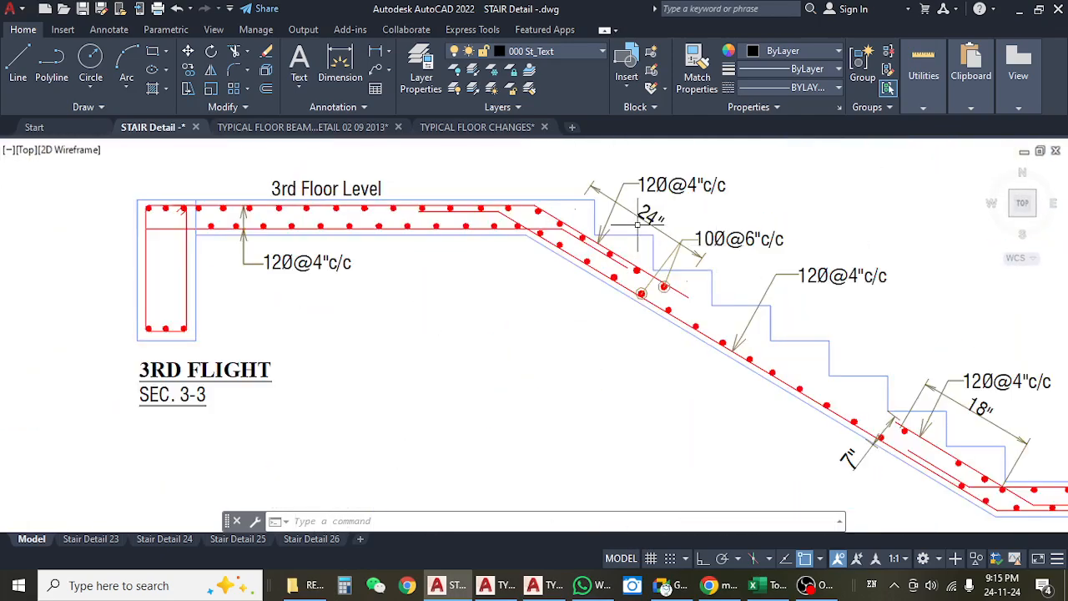
Find the 1ST FLIGHT section 1-1 and examine its steps and waist slab on the grid 6 side.
scroll(638, 225, "down", 6)
left_click_drag(582, 404, 569, 312)
mouse_move(579, 371)
left_mouse_down()
mouse_move(589, 292)
mouse_move(725, 159)
left_mouse_up()
mouse_move(550, 345)
left_mouse_down()
mouse_move(593, 191)
mouse_move(746, 193)
left_mouse_up()
left_click_drag(456, 367, 600, 191)
left_click_drag(591, 201, 593, 499)
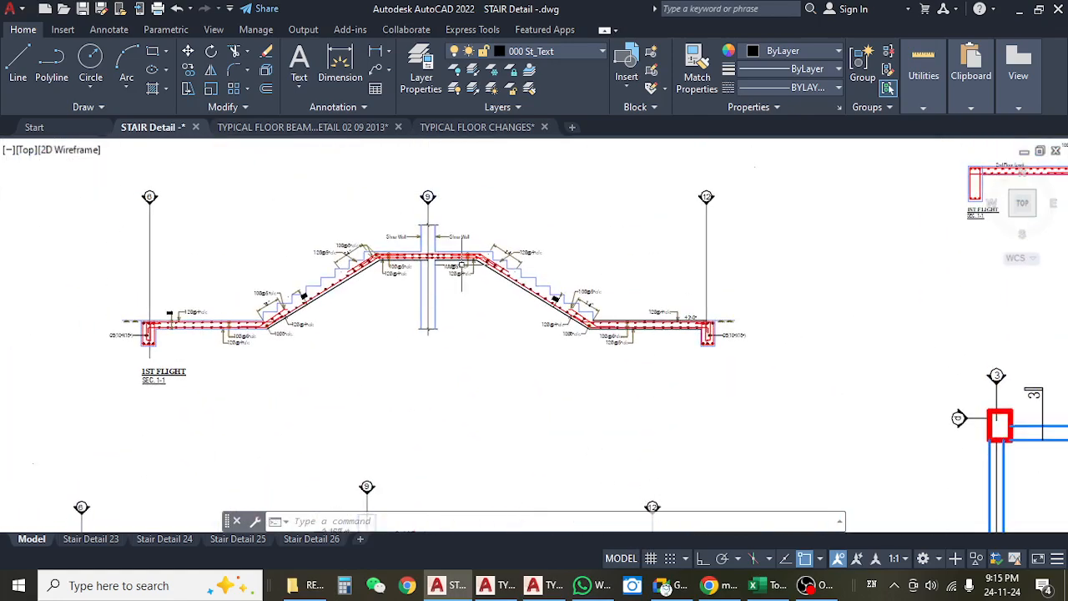
scroll(462, 266, "up", 7)
scroll(468, 259, "down", 3)
mouse_move(375, 221)
left_mouse_down()
mouse_move(515, 279)
mouse_move(581, 263)
left_mouse_up()
left_click_drag(347, 412, 473, 342)
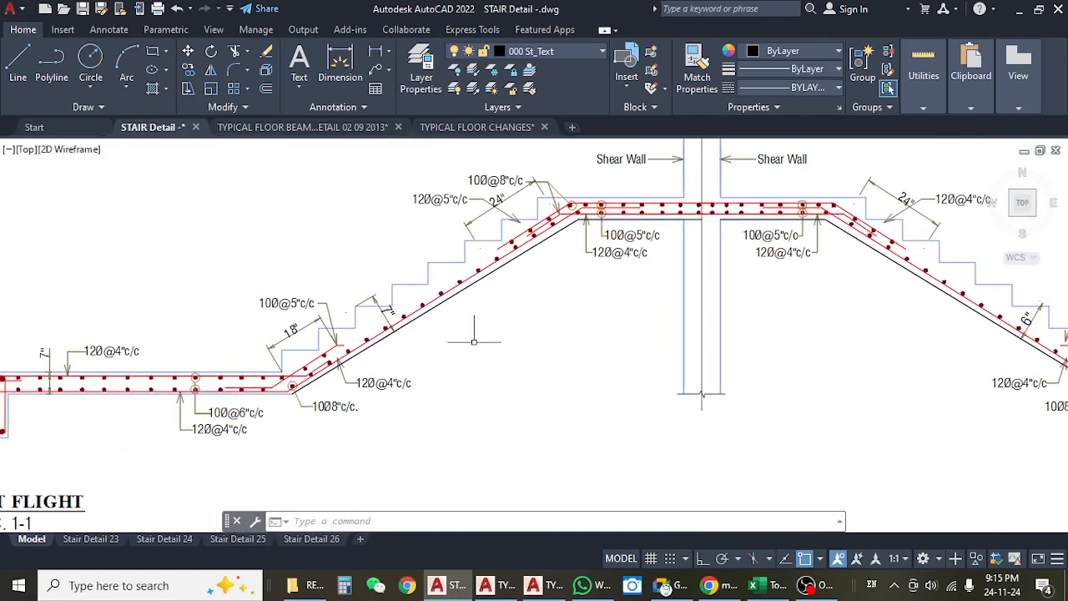
Return to the 2ND FLIGHT section and review its run of steps from the upper landing to the shear wall.
scroll(473, 343, "down", 2)
scroll(443, 359, "down", 3)
scroll(442, 359, "up", 3)
scroll(405, 361, "down", 5)
scroll(405, 361, "up", 2)
scroll(405, 360, "up", 6)
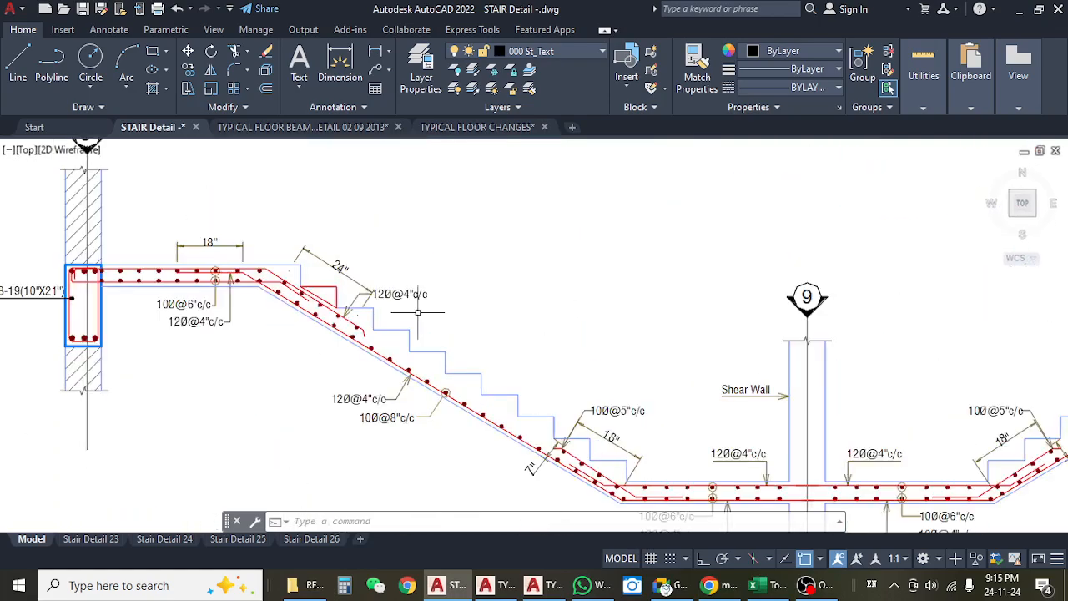
Measure the width of the first tread of STAIR-01 in the typical plan with a linear dimension, without placing it.
scroll(418, 312, "down", 4)
left_click_drag(403, 263, 393, 488)
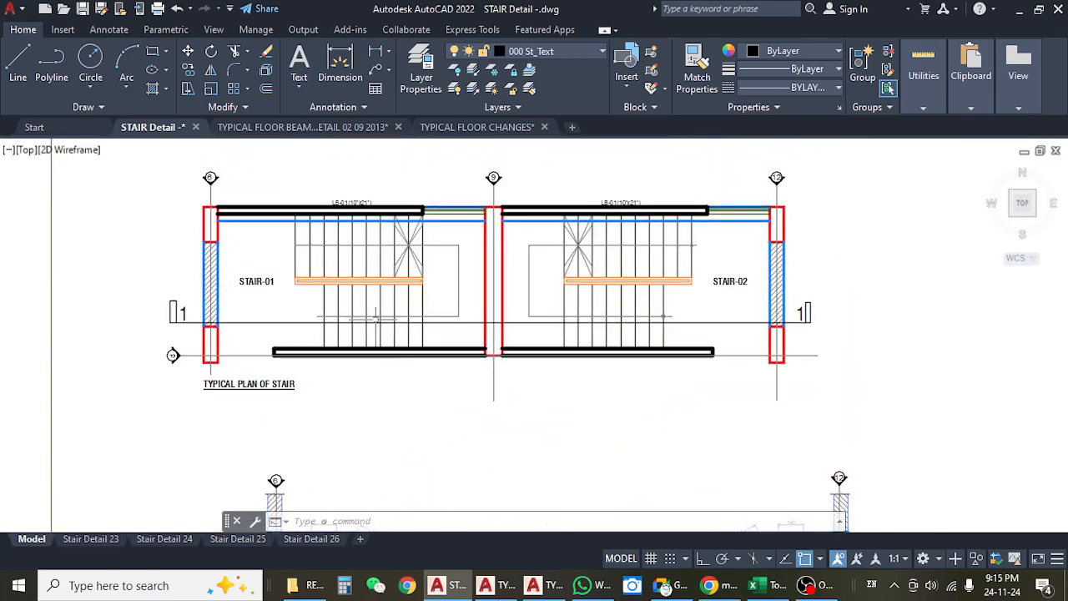
scroll(382, 292, "up", 2)
left_click(340, 63)
scroll(235, 238, "up", 3)
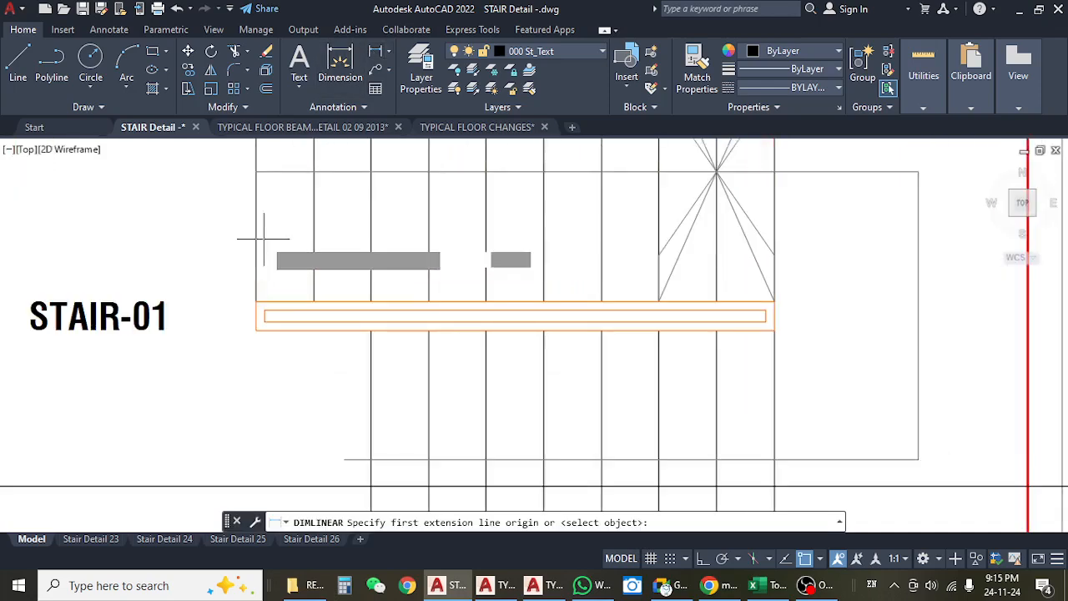
left_click(258, 238)
left_click(310, 241)
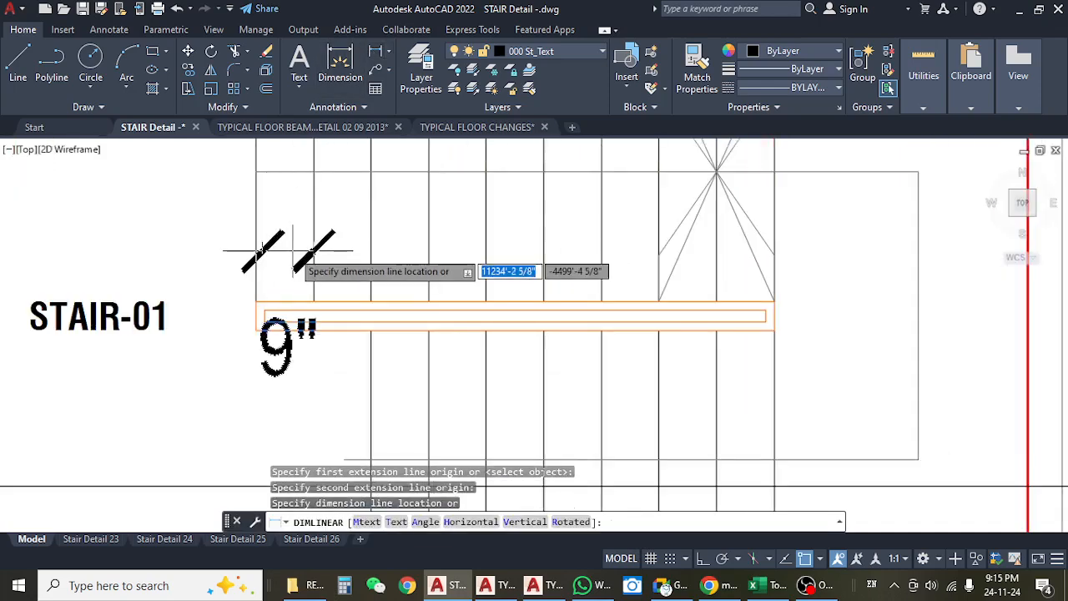
key("Escape")
Go back from the typical plan to the red step triangle in the 2ND FLIGHT section and examine it closely.
scroll(292, 247, "down", 5)
scroll(296, 252, "down", 2)
left_click_drag(328, 327, 328, 222)
scroll(332, 288, "up", 4)
left_click_drag(380, 347, 370, 290)
scroll(337, 144, "up", 5)
mouse_move(336, 216)
left_mouse_down()
mouse_move(394, 329)
mouse_move(641, 414)
left_mouse_up()
scroll(389, 293, "up", 4)
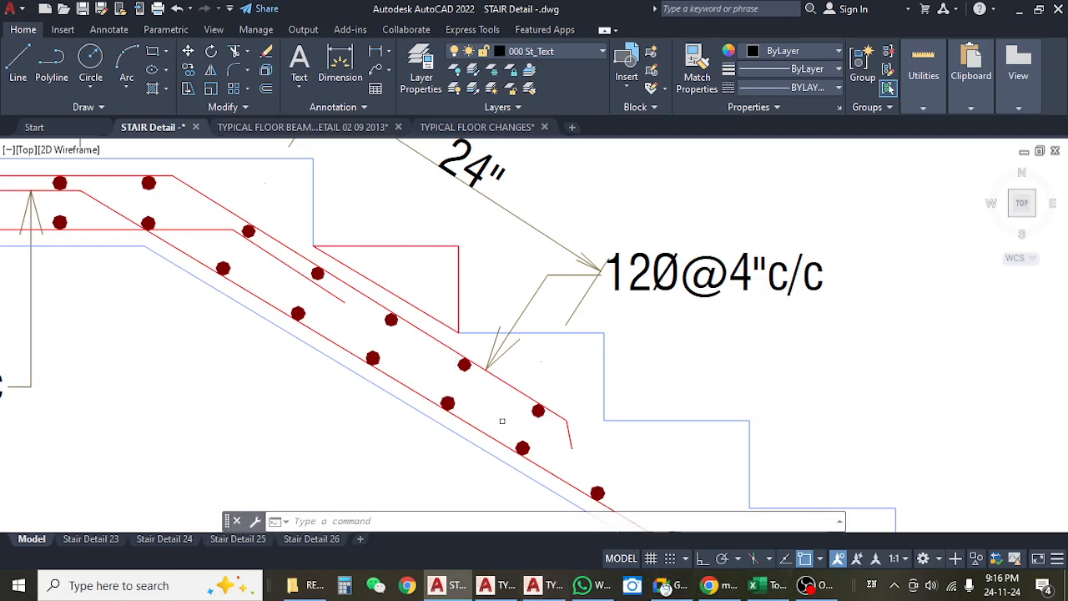
Switch to the Khalil Garden estimate in Excel and enter =.5*.83*.5 in cell I864 beside the Stair trade row.
left_click(757, 594)
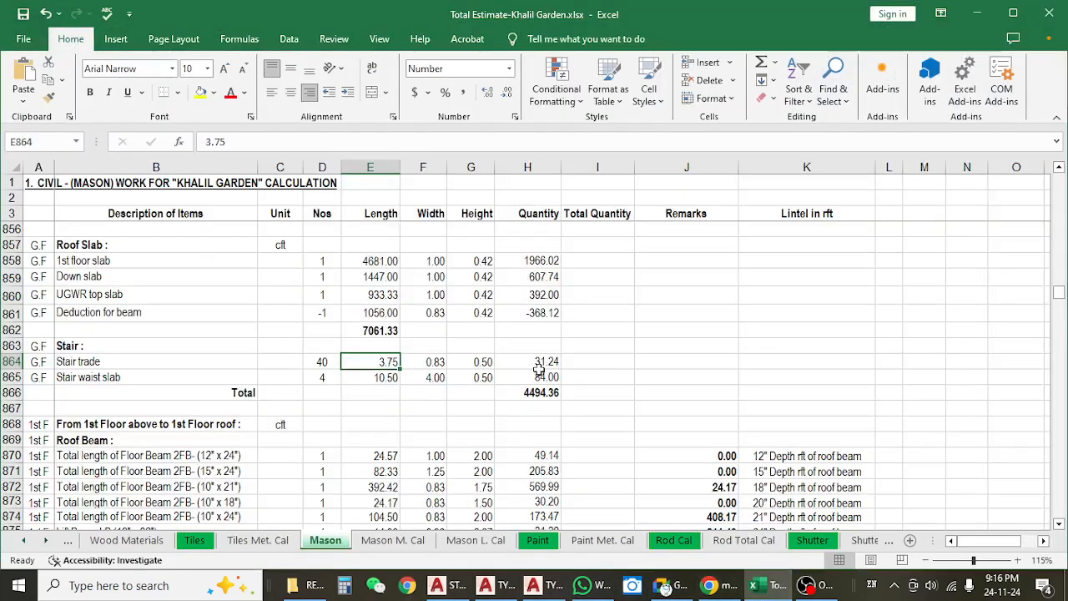
left_click(614, 360)
type("=")
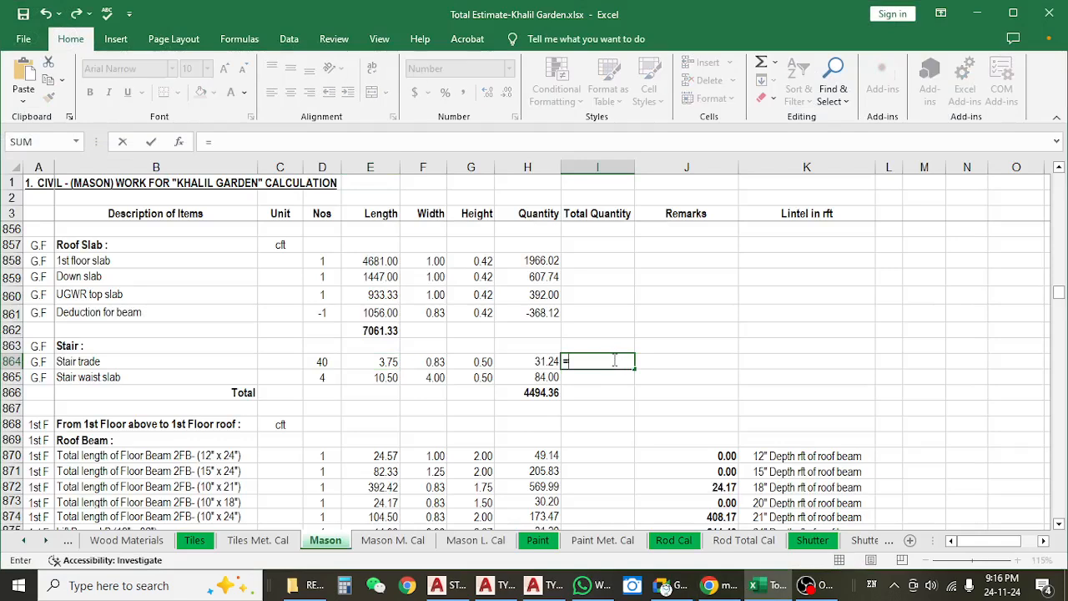
type(".5*.83*.5")
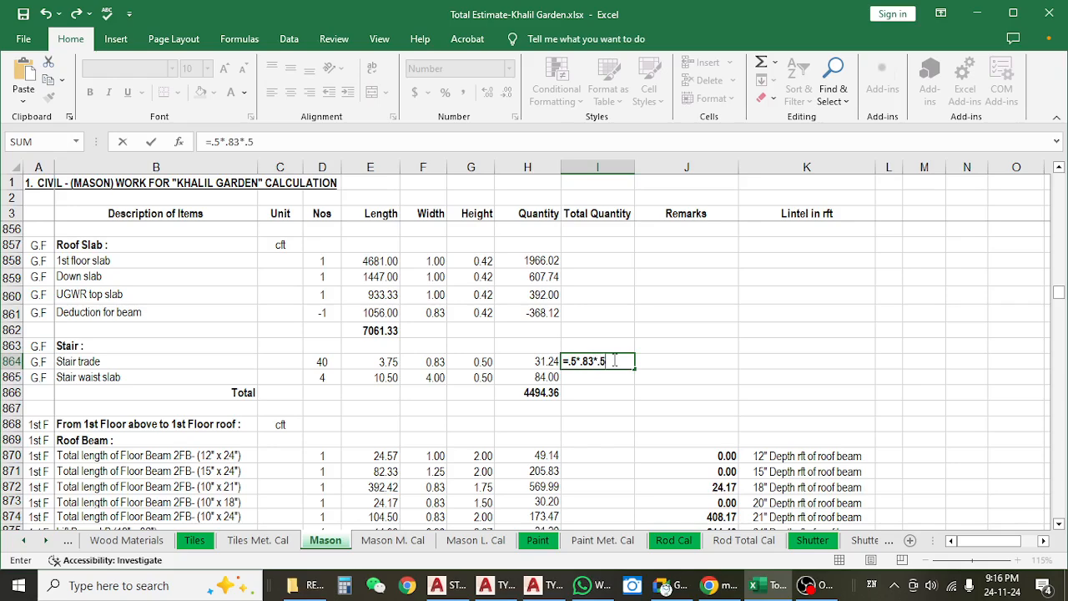
key("Return")
left_click(614, 361)
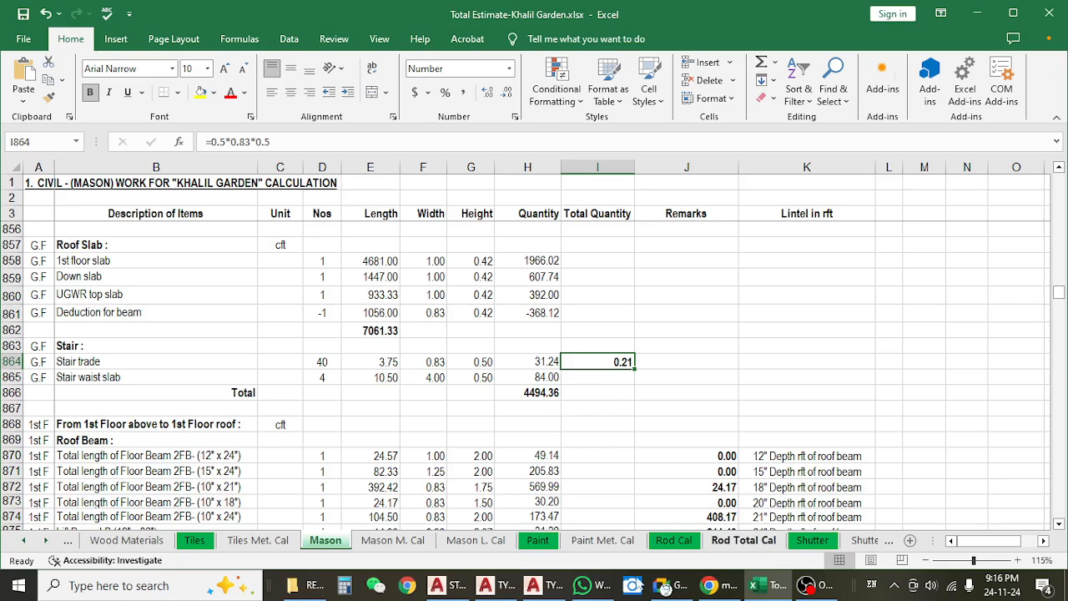
Switch to the stair drawing in AutoCAD and list the red step triangle's properties to read its area in square feet.
left_click(451, 585)
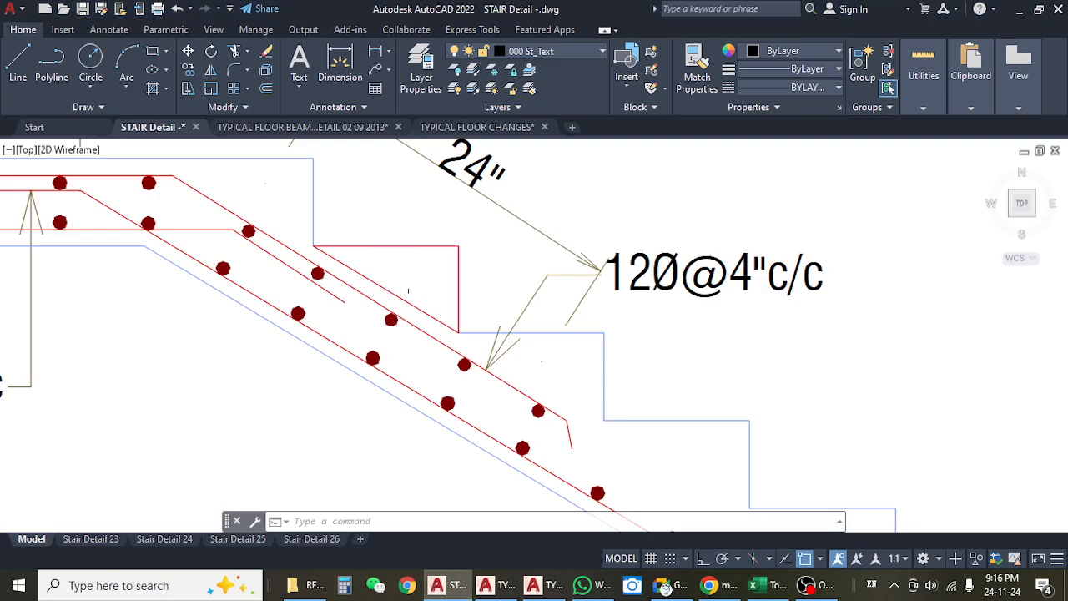
left_click(384, 290)
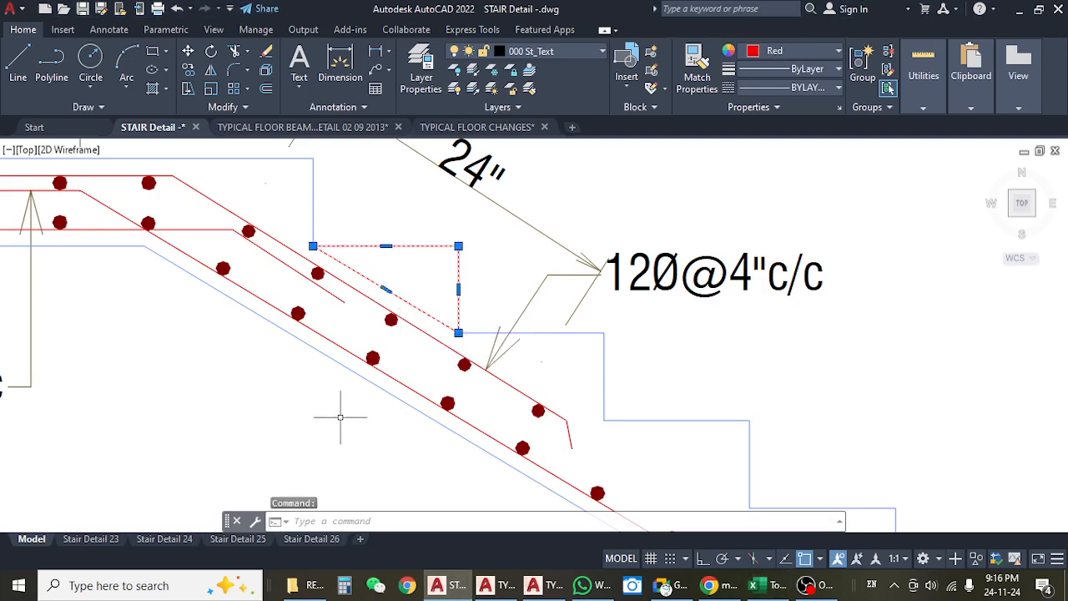
type("LIST")
key("Return")
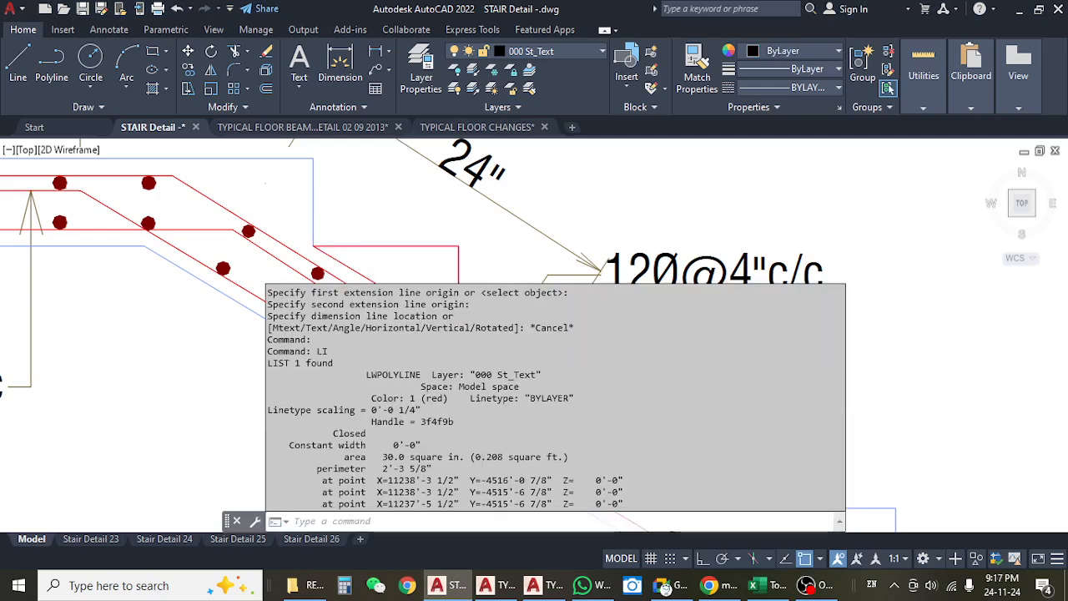
left_click_drag(474, 457, 505, 457)
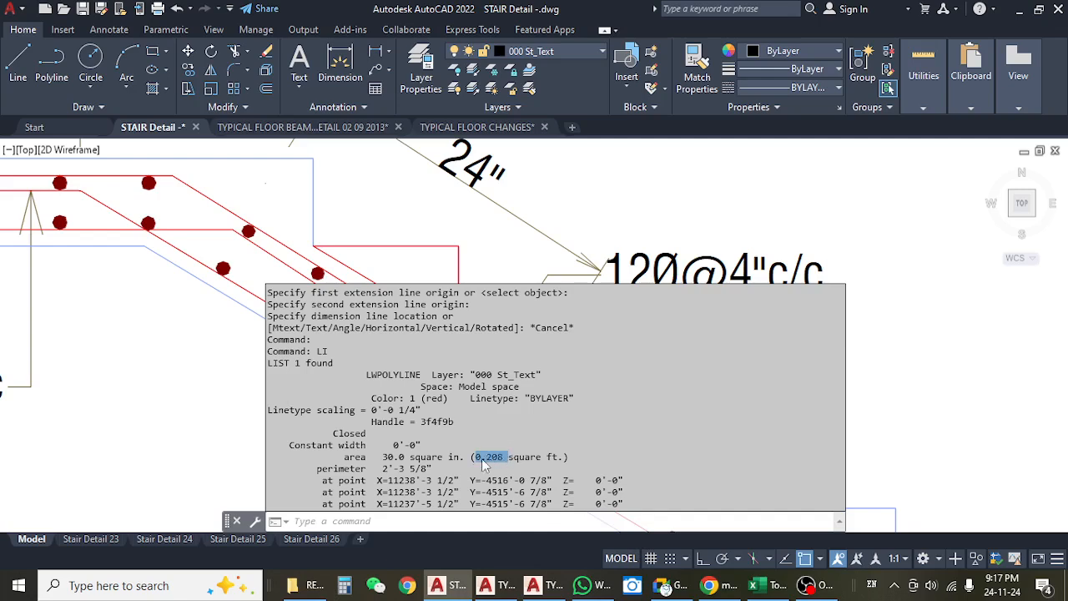
left_click(867, 273)
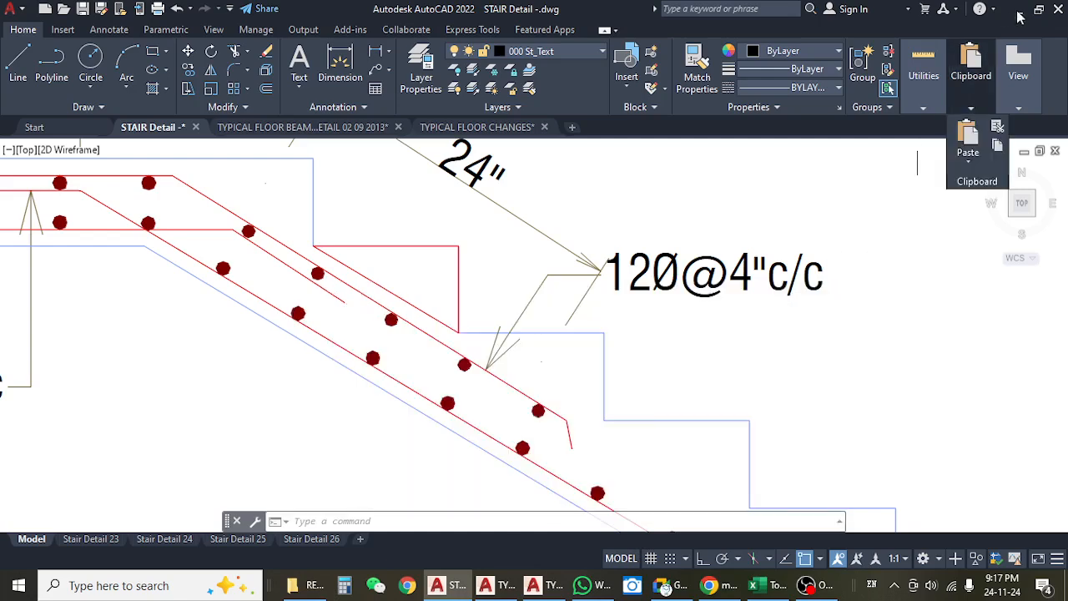
Go back to the Excel estimate and display cell I864 with three decimal places.
left_click(1023, 10)
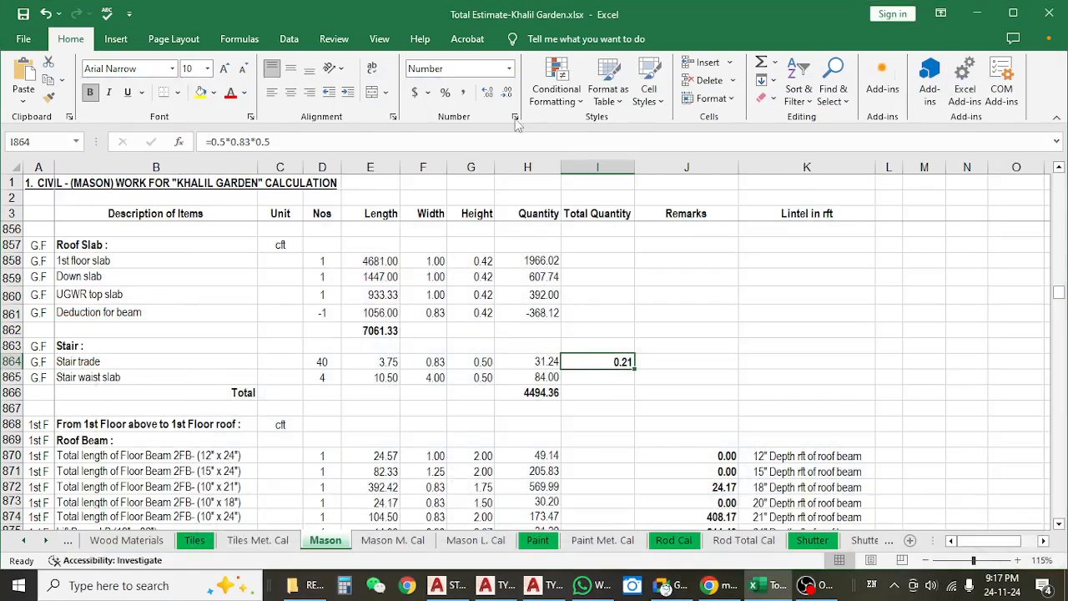
left_click(487, 91)
In the AutoCAD stair plan, measure a STAIR-01 step's length from the central divider to the lower beam with a linear dimension, without placing it.
left_click(977, 14)
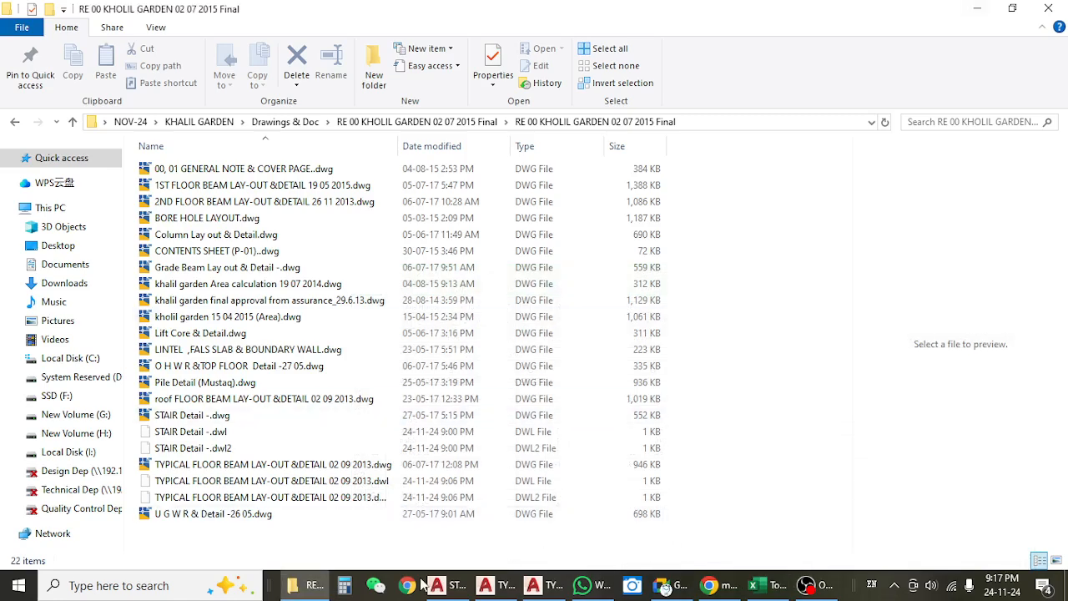
left_click(449, 585)
scroll(374, 294, "down", 6)
scroll(430, 261, "up", 6)
left_click(380, 64)
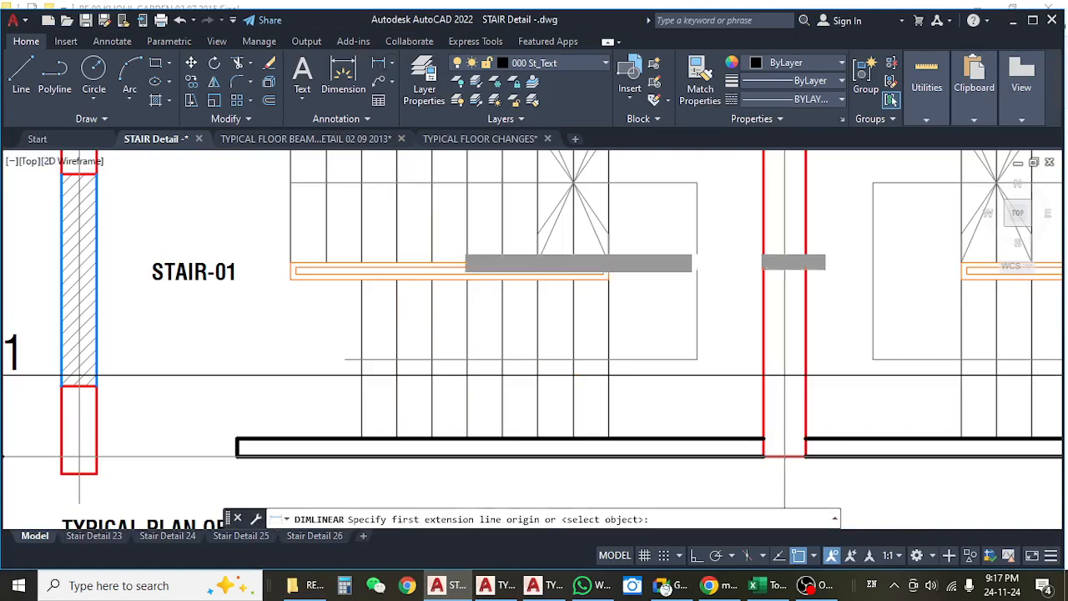
left_click(467, 282)
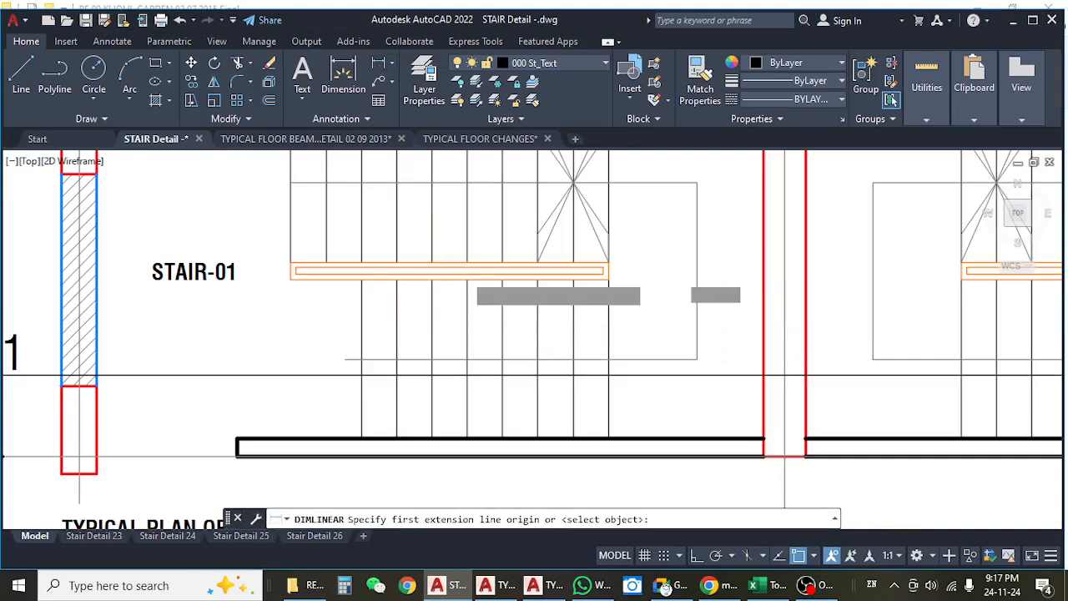
left_click(470, 439)
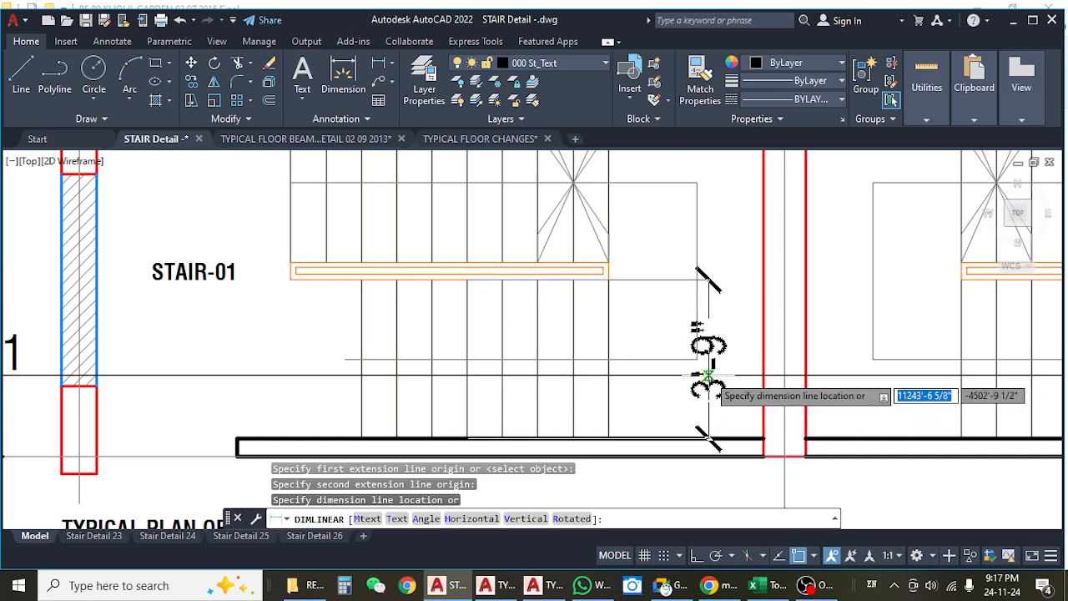
scroll(708, 380, "down", 5)
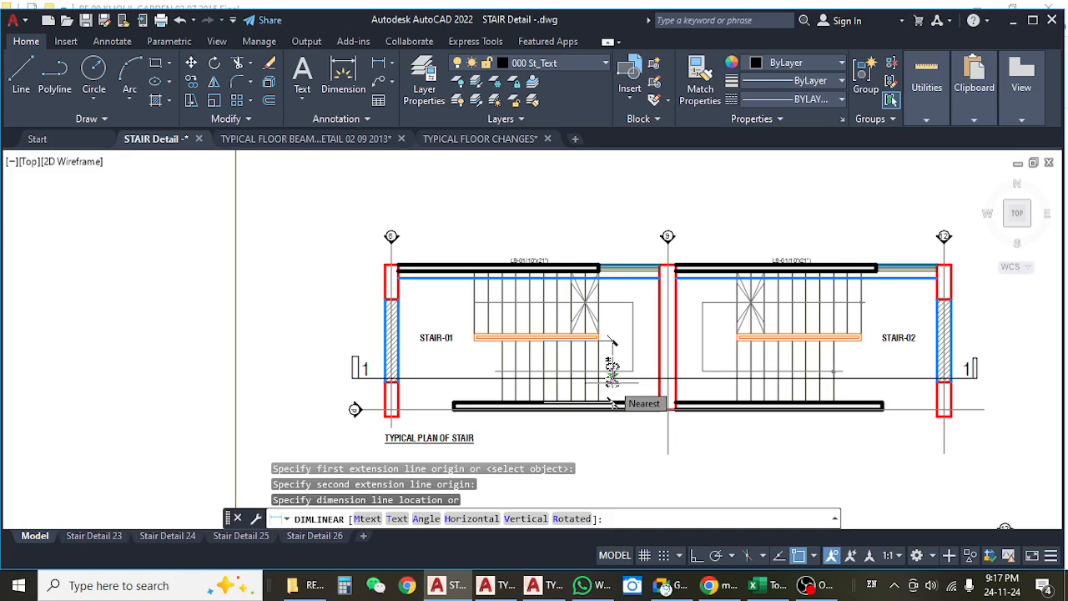
key("Escape")
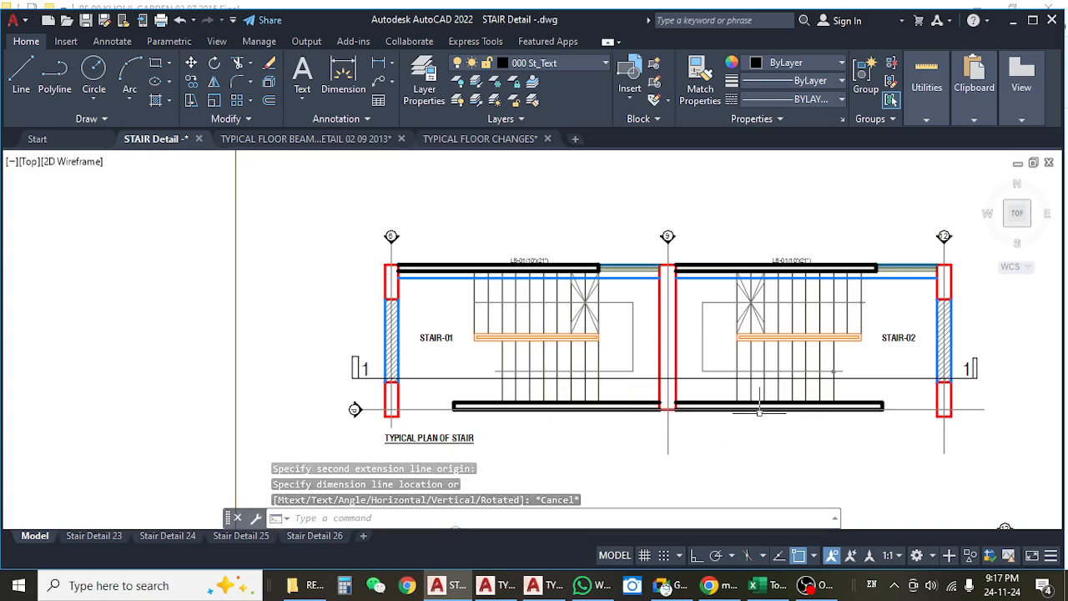
left_click_drag(592, 442, 595, 415)
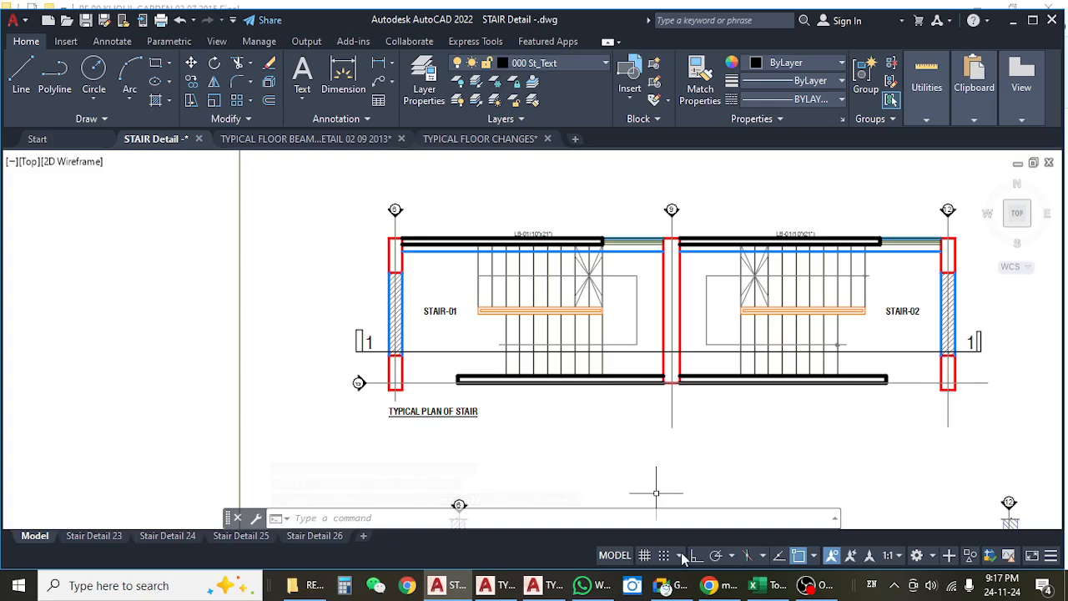
Return to the Excel estimate and check the Stair trade length in E864 and width in F864.
left_click(535, 585)
left_click(754, 585)
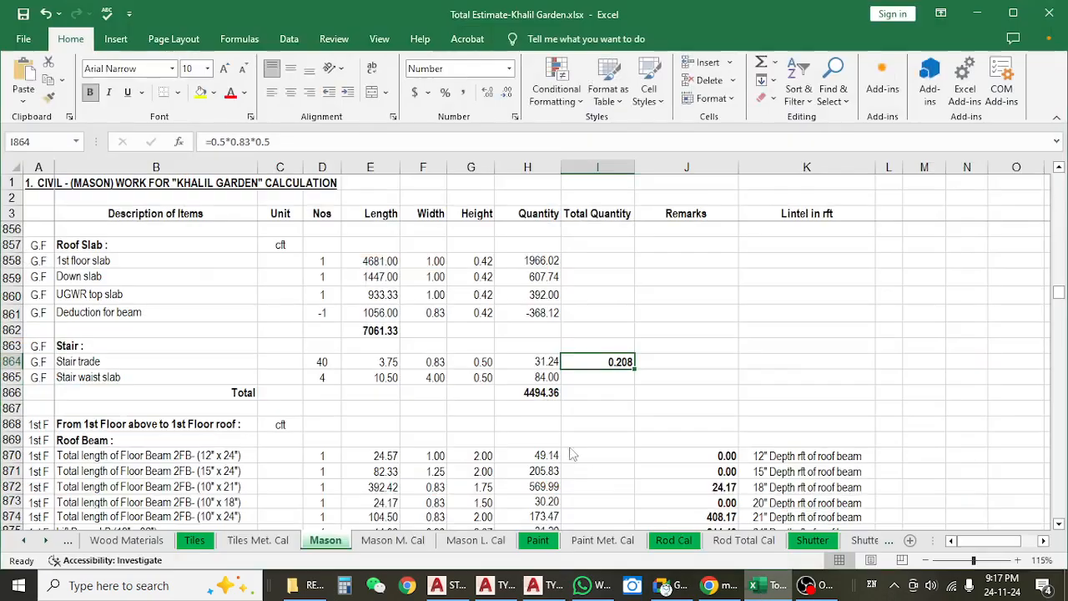
left_click(374, 361)
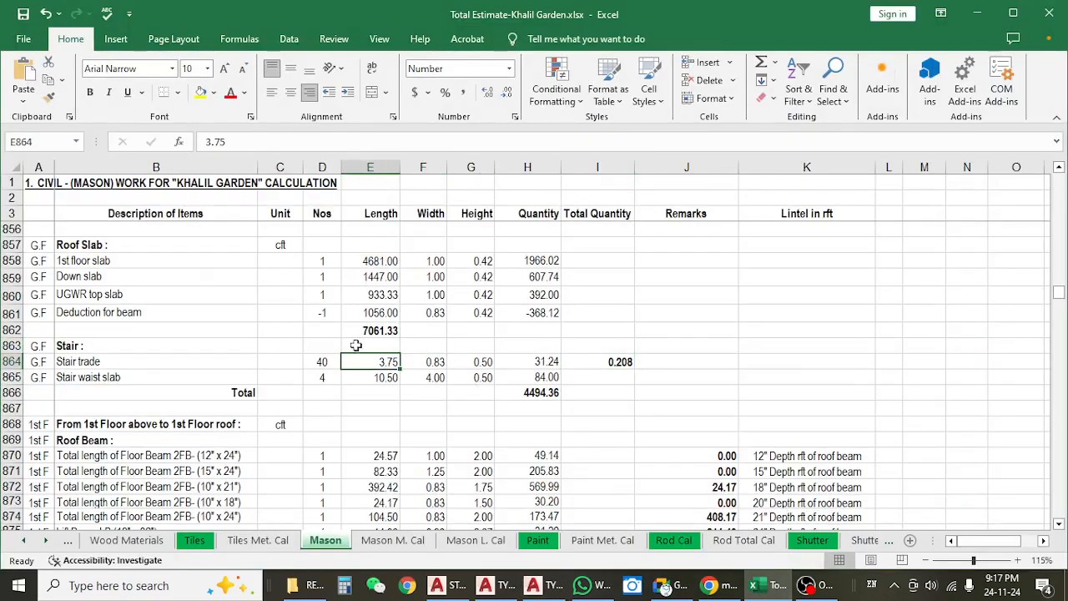
left_click(434, 366)
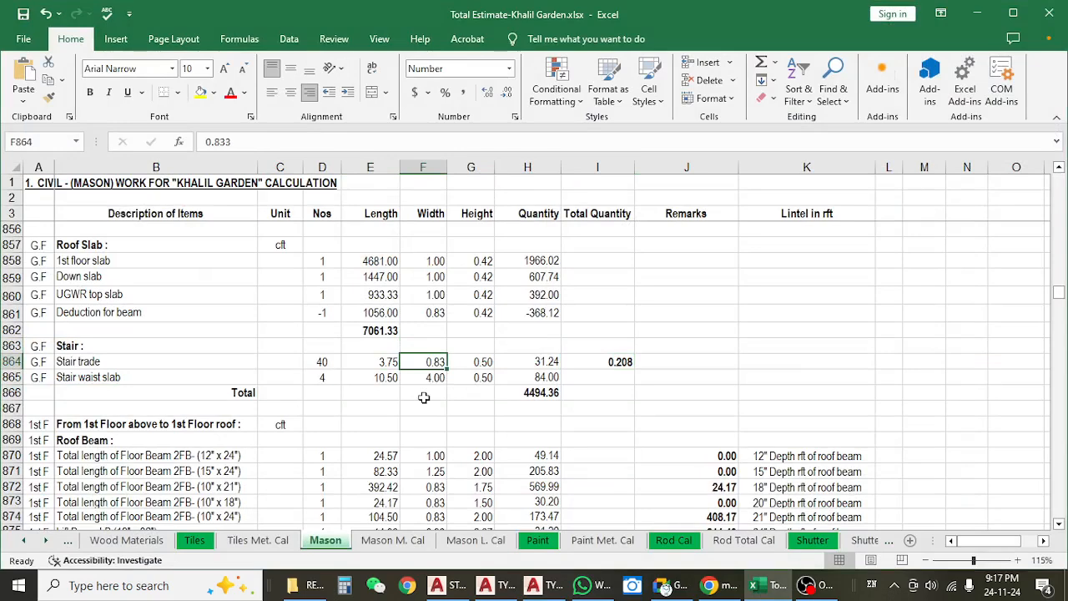
type("1")
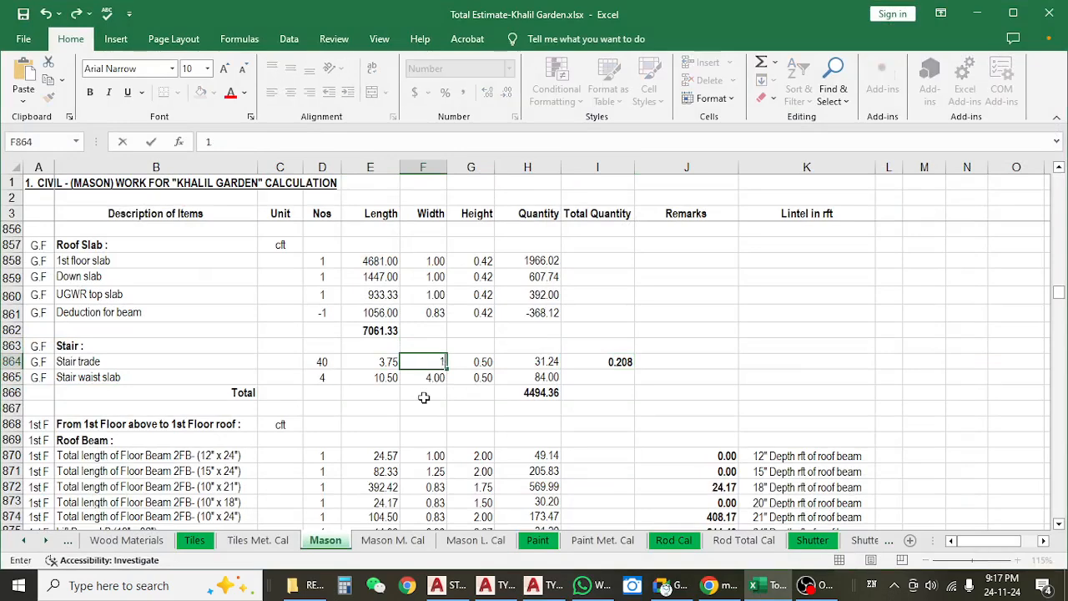
key("Escape")
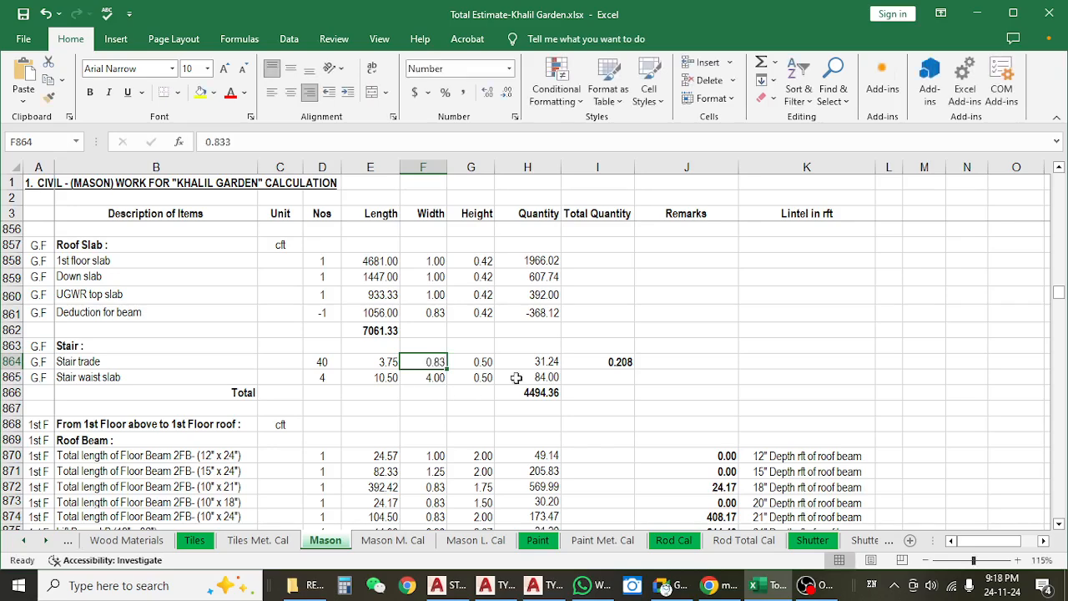
Copy the formula =0.5*0.83*0.5 from I864 into the Stair trade width cell F864.
left_click(573, 360)
left_click(285, 148)
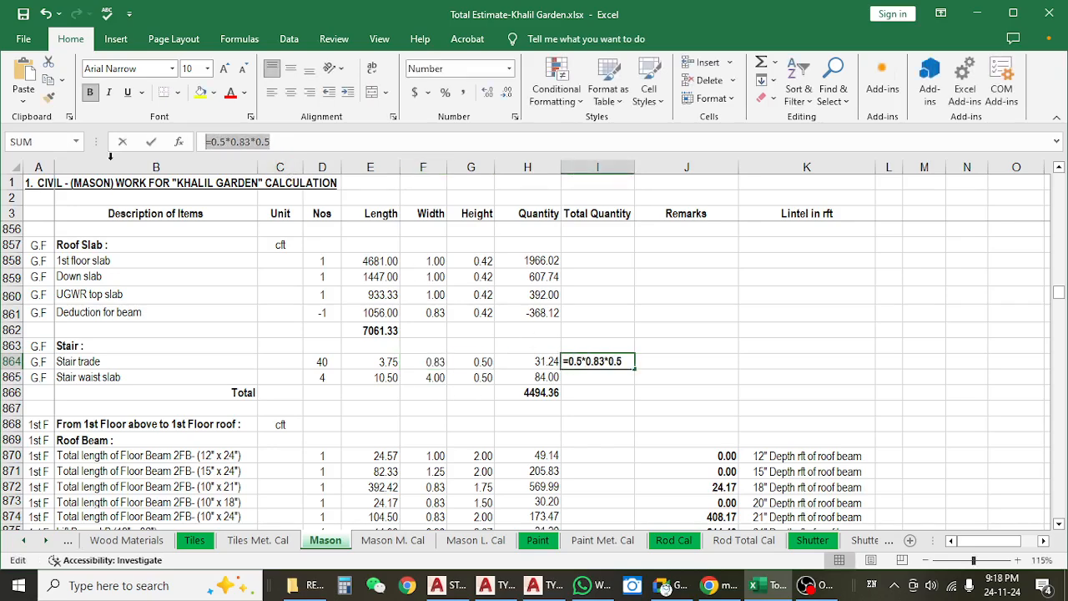
key("Escape")
left_click(434, 362)
left_click_drag(266, 146, 133, 167)
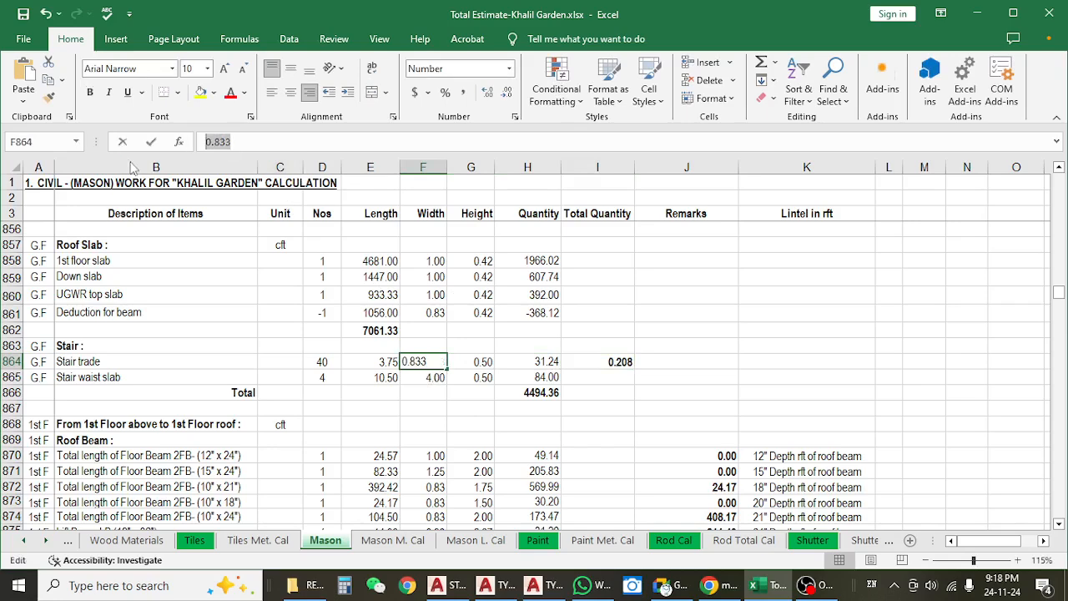
type("=0.5*0.83*0.5")
key("Return")
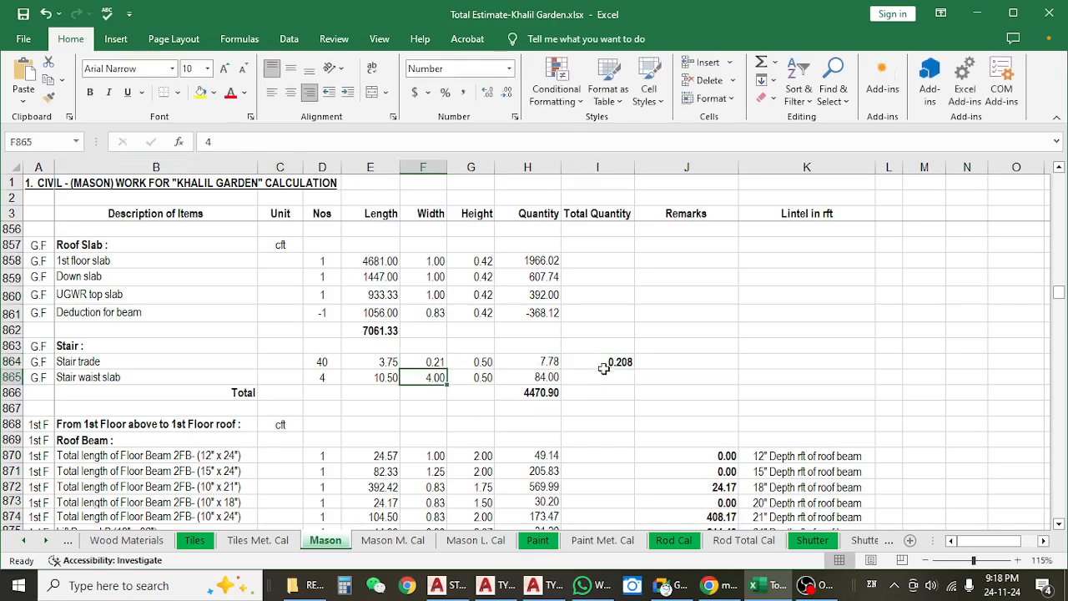
Clear the check formula in I864 and set the Stair trade height in G864 to 1.
left_click(604, 367)
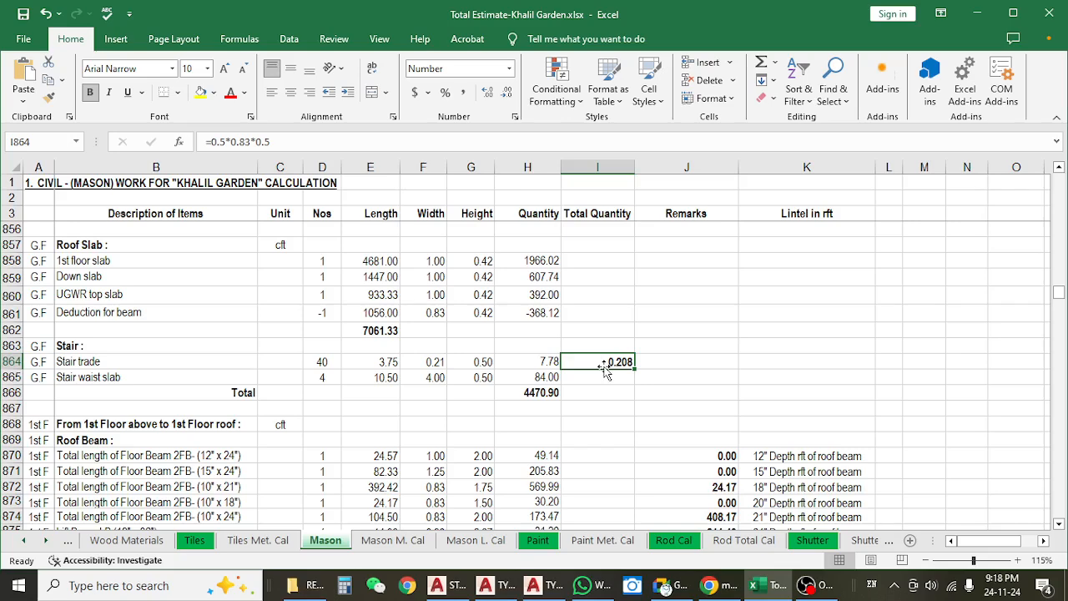
key("Delete")
left_click(488, 366)
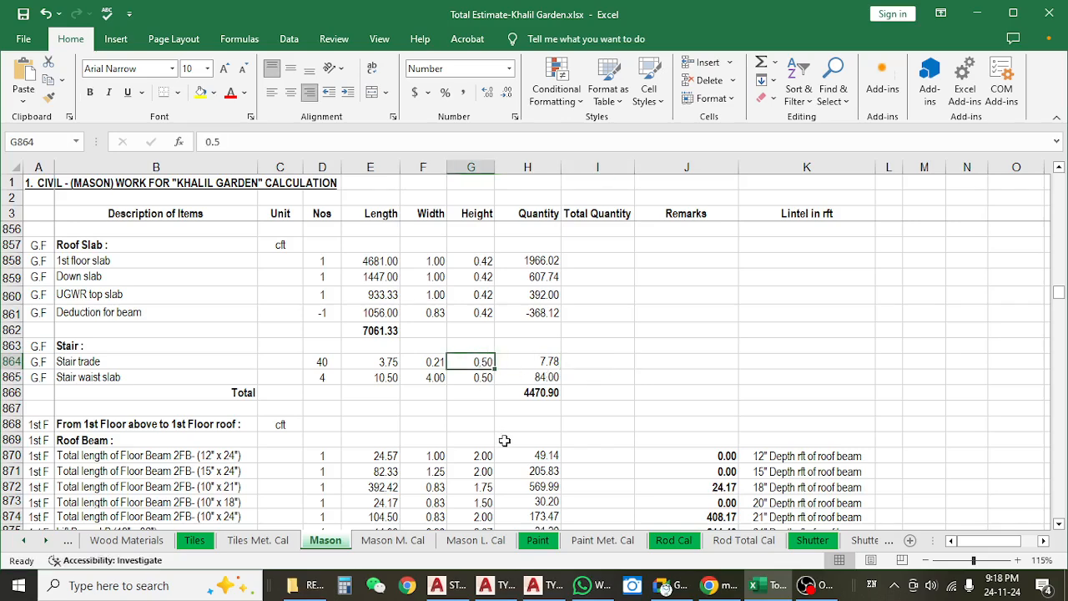
type("1")
key("Return")
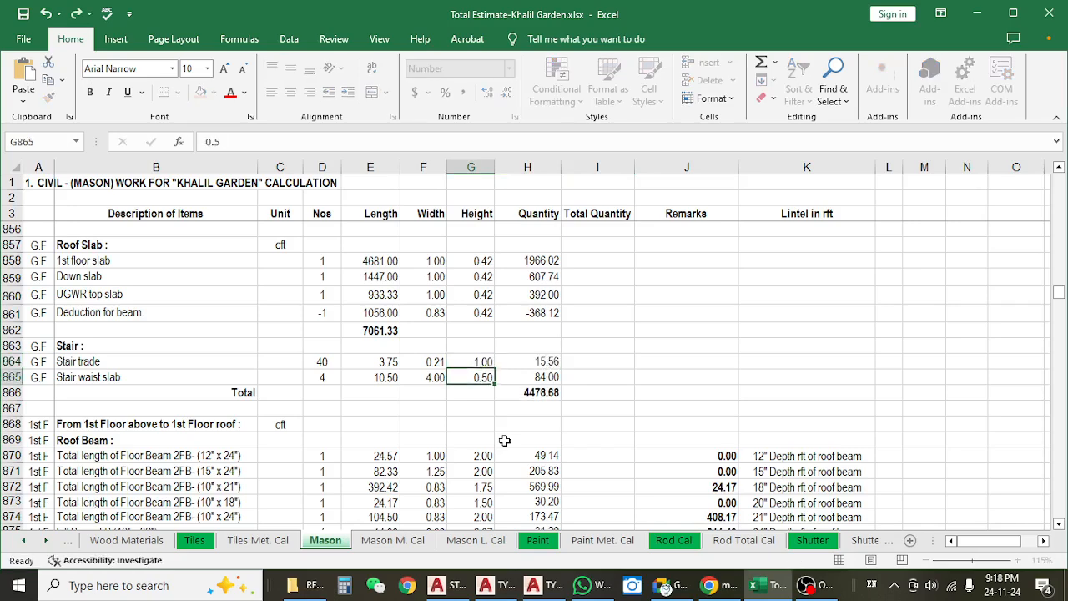
Examine the Stair trade quantity formula in H864 and the number, length, width and height cells it multiplies.
left_click(313, 361)
left_click(422, 374)
left_click(453, 361)
left_click(534, 361)
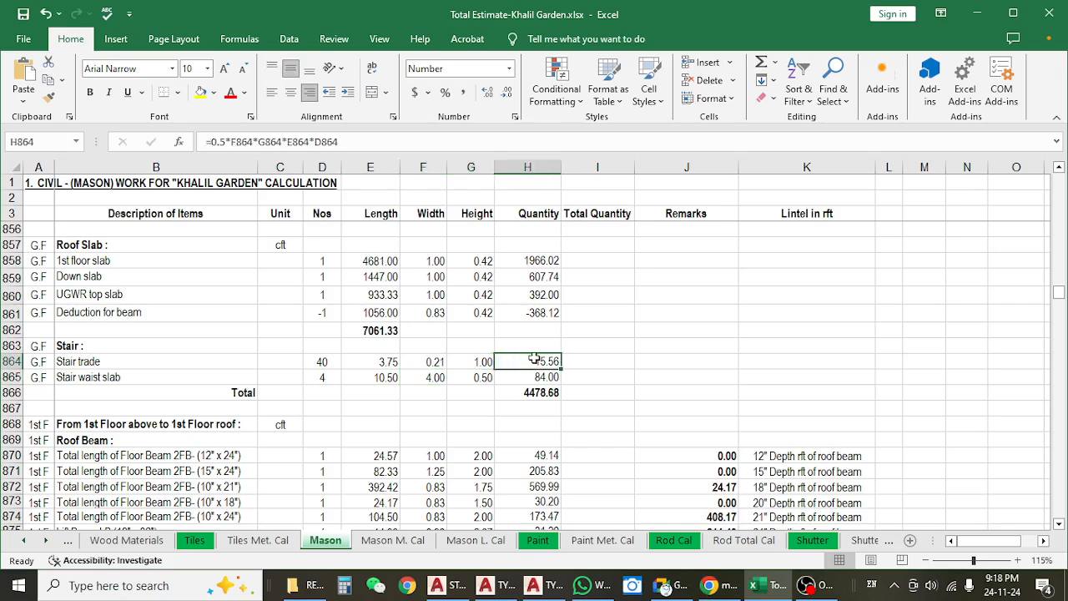
left_click(603, 375)
left_click(531, 360)
double_click(531, 361)
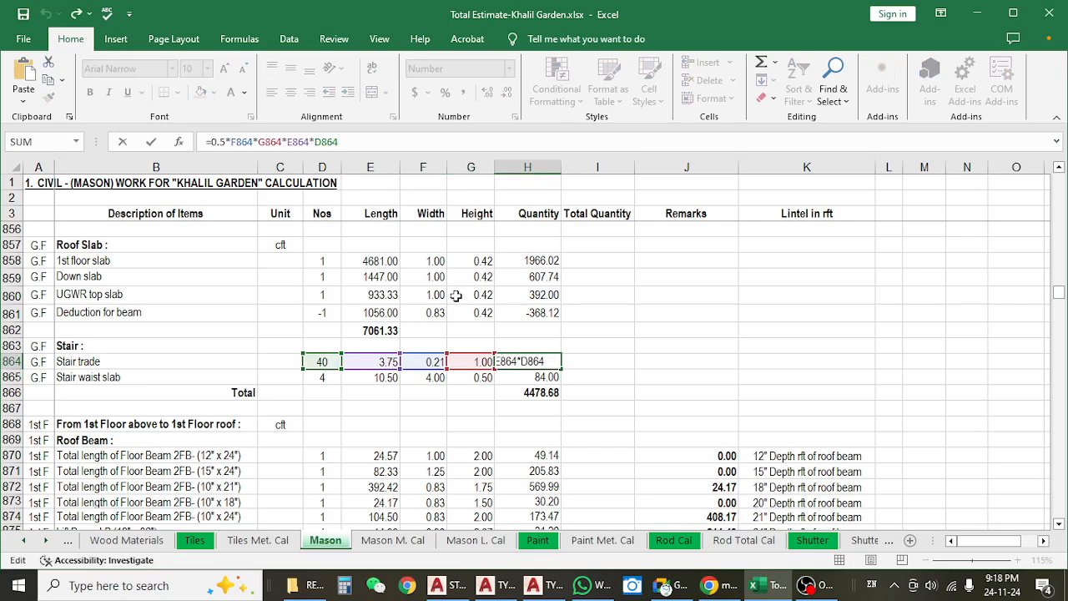
left_click(224, 144)
key("Escape")
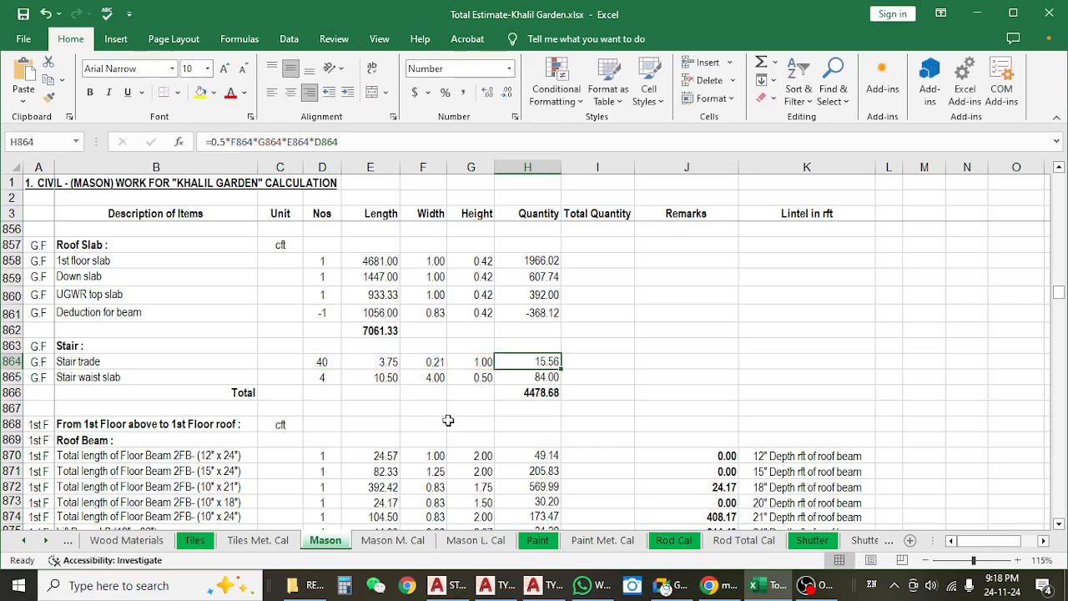
Undo the trial changes to the Stair trade height and width and to the check calculation in I864.
key("ctrl+z")
key("ctrl+z")
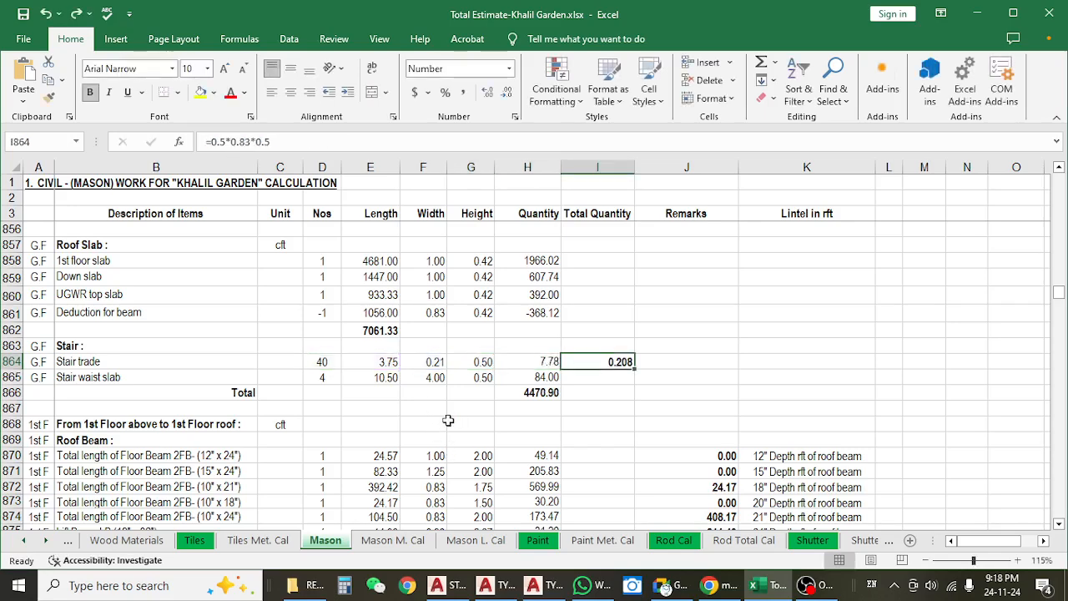
key("ctrl+z")
key("ctrl+z")
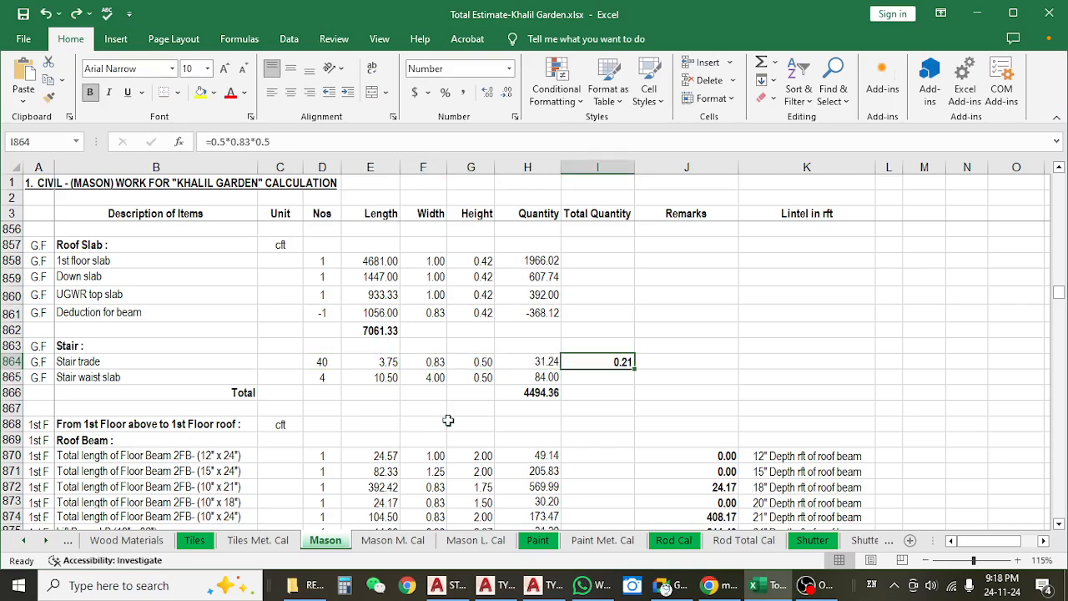
key("ctrl+z")
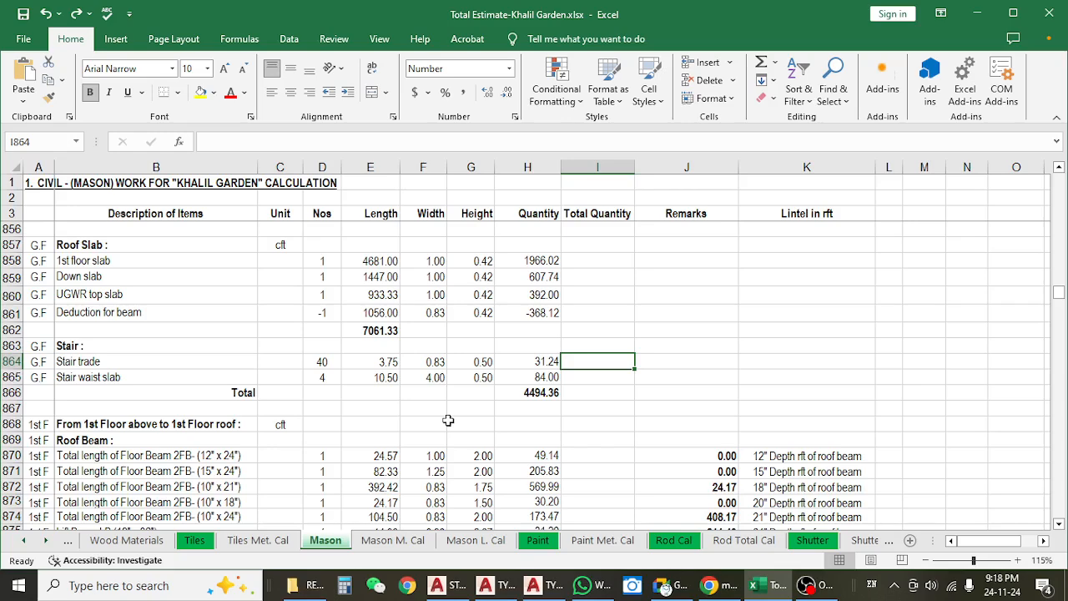
Inspect the Stair trade height and width cells and the quantity formula in H864 that uses them.
left_click(518, 364)
left_click(472, 362)
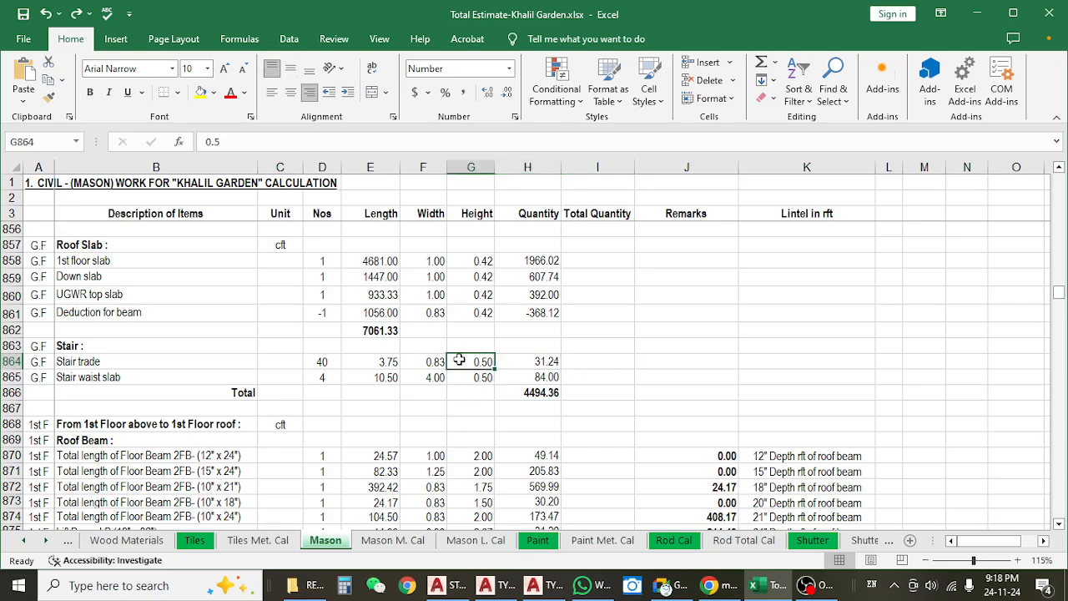
left_click(436, 363)
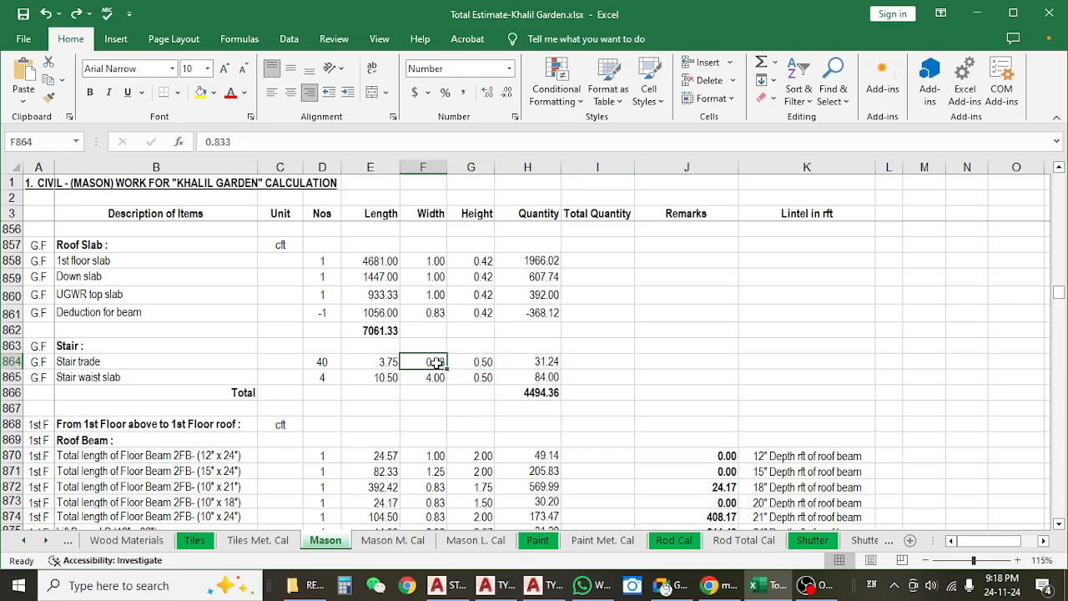
left_click(553, 361)
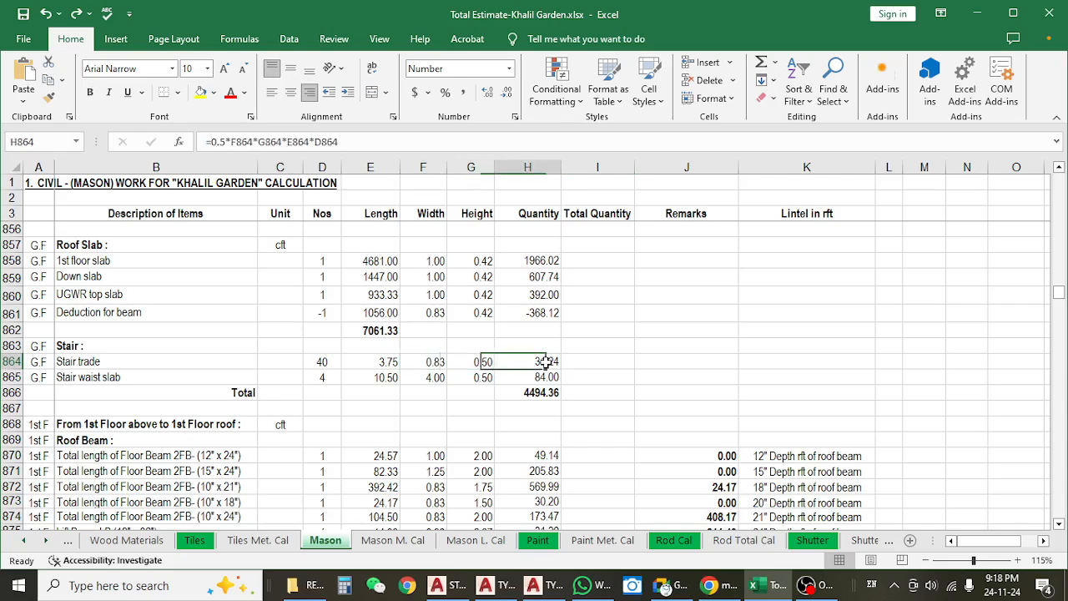
left_click(372, 141)
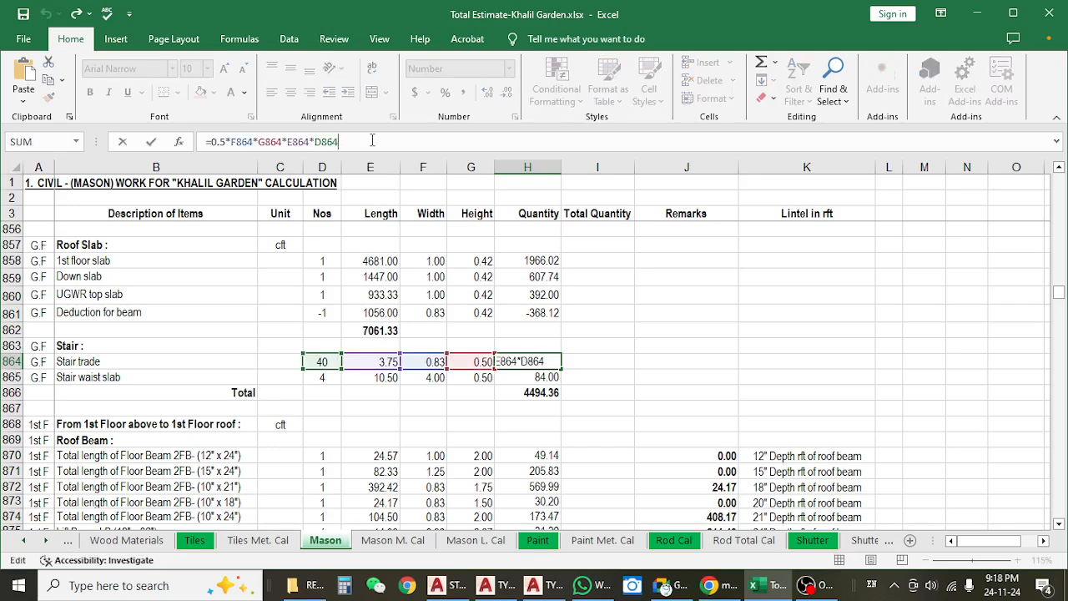
key("Tab")
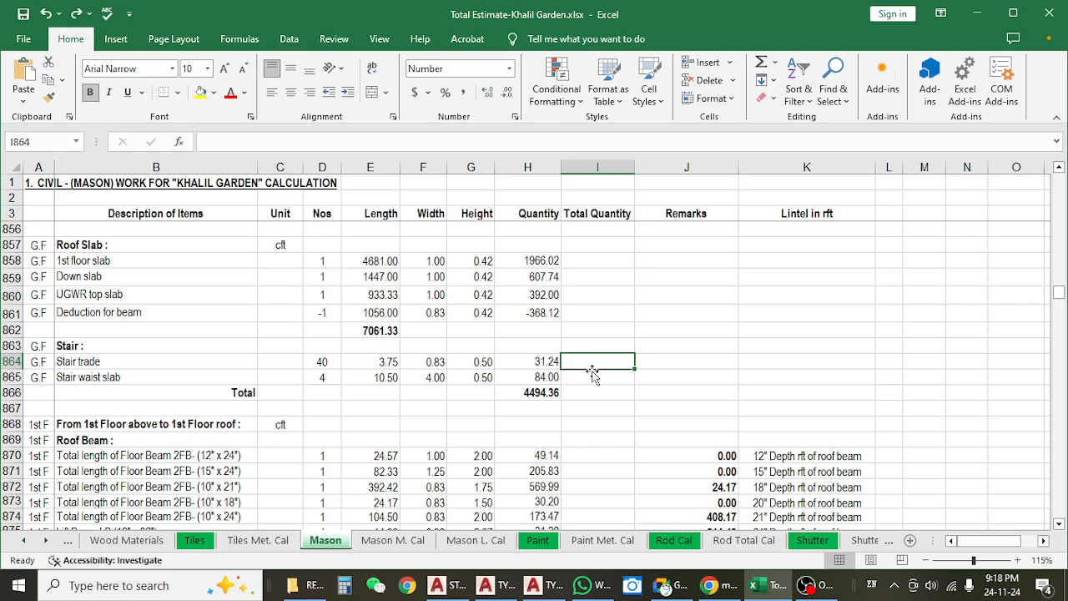
Calculate a check of the Stair trade quantity in I864 with =0.5*0.83*0.5*3.75*40, and clear that cell.
type("=")
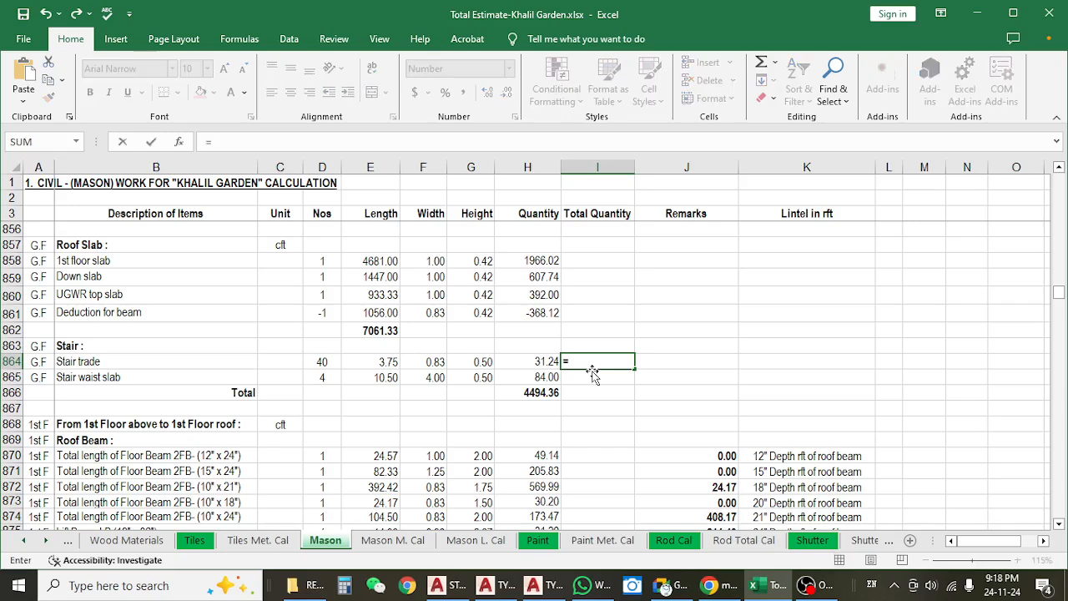
type("5.")
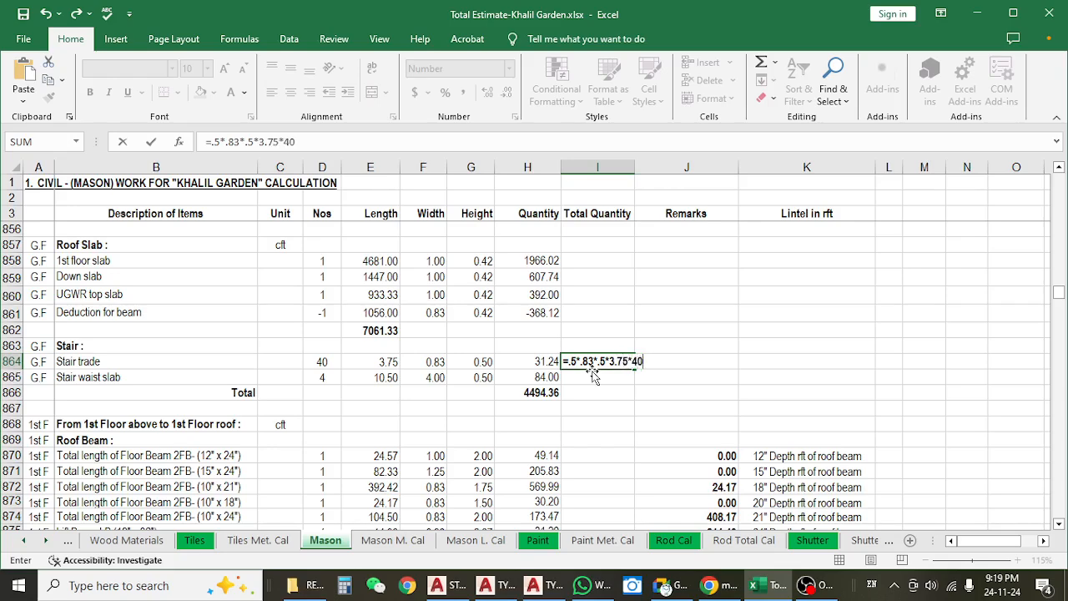
key("Return")
left_click(621, 361)
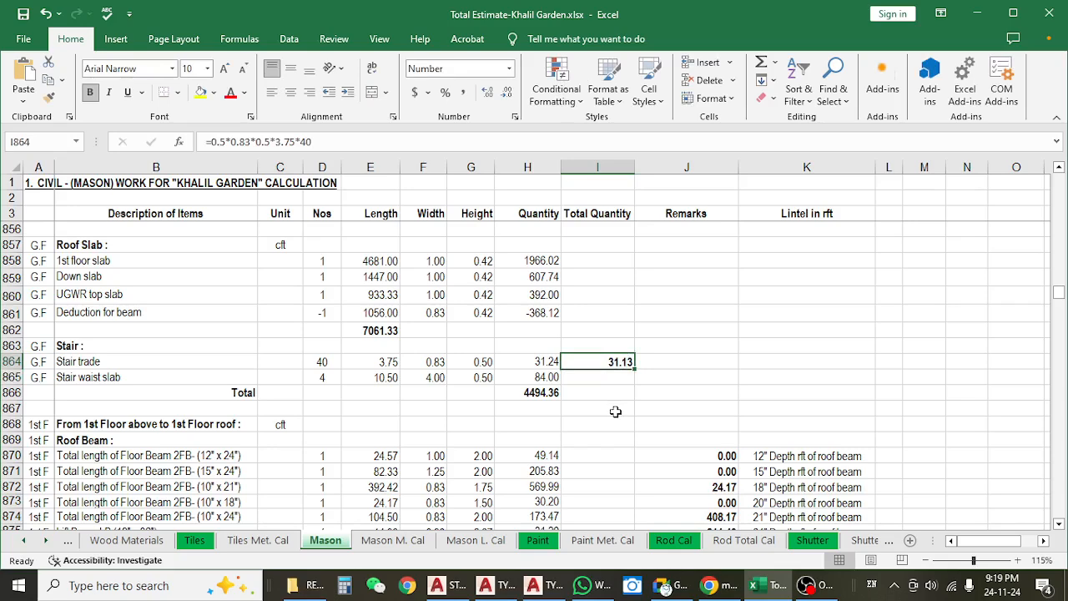
key("Delete")
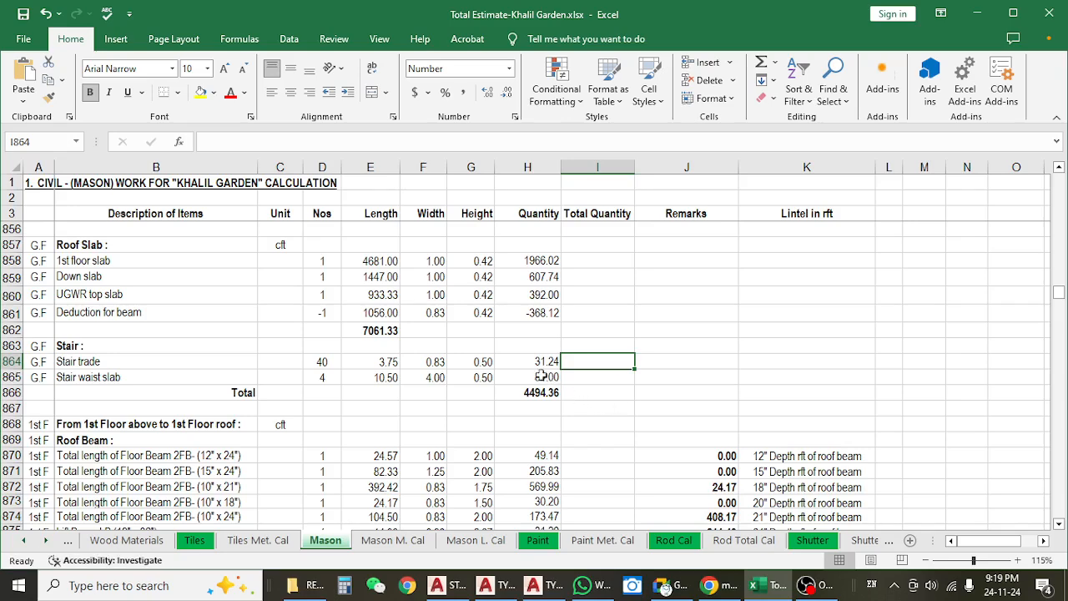
Compare the Stair trade length, width and height cells with the references in the H864 quantity formula.
left_click(474, 363)
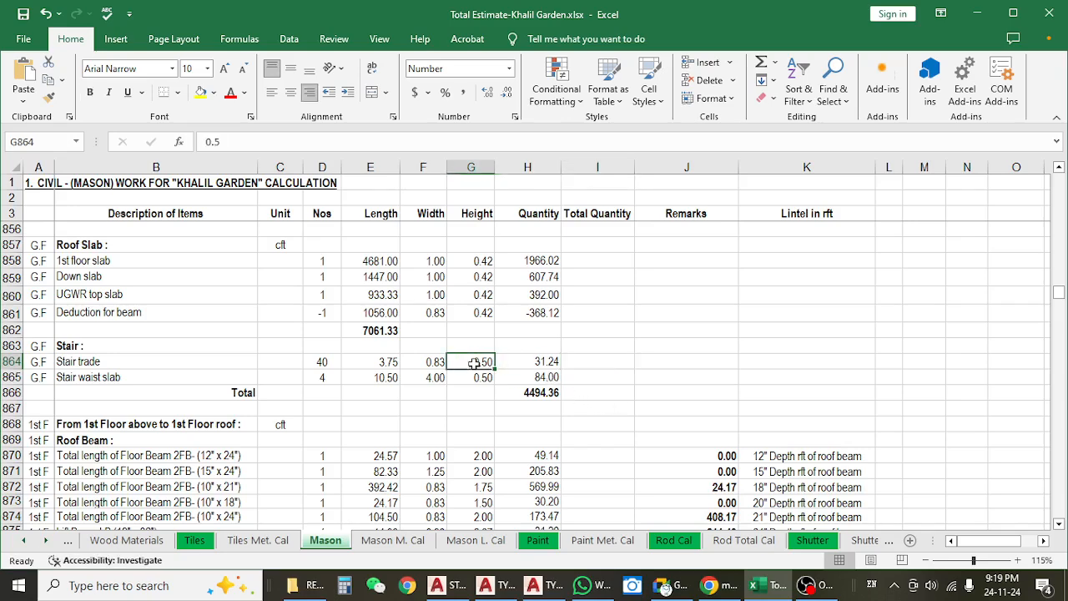
left_click(394, 364)
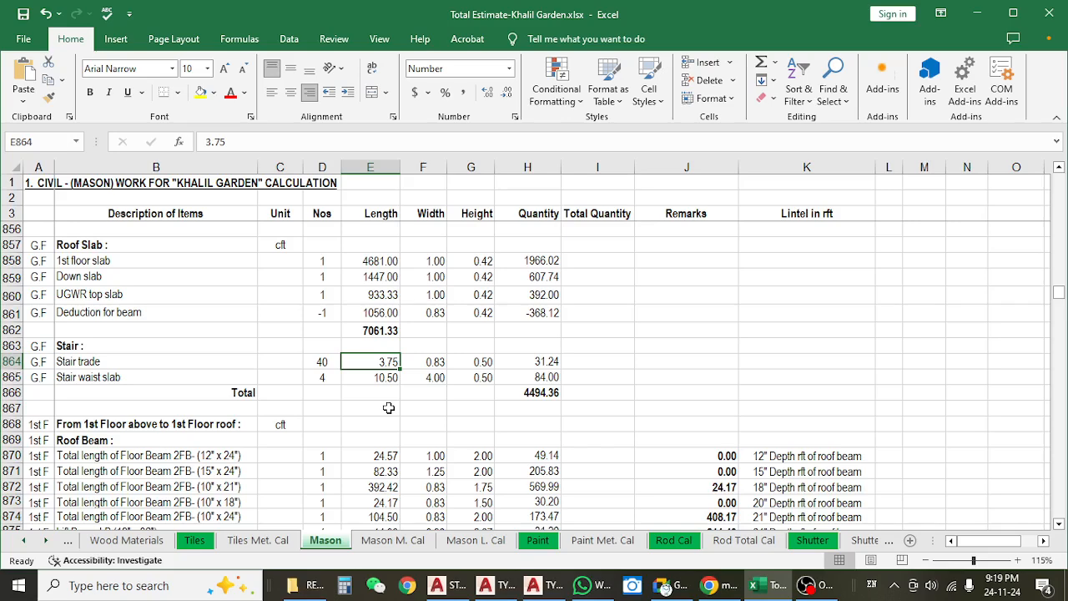
left_click(427, 361)
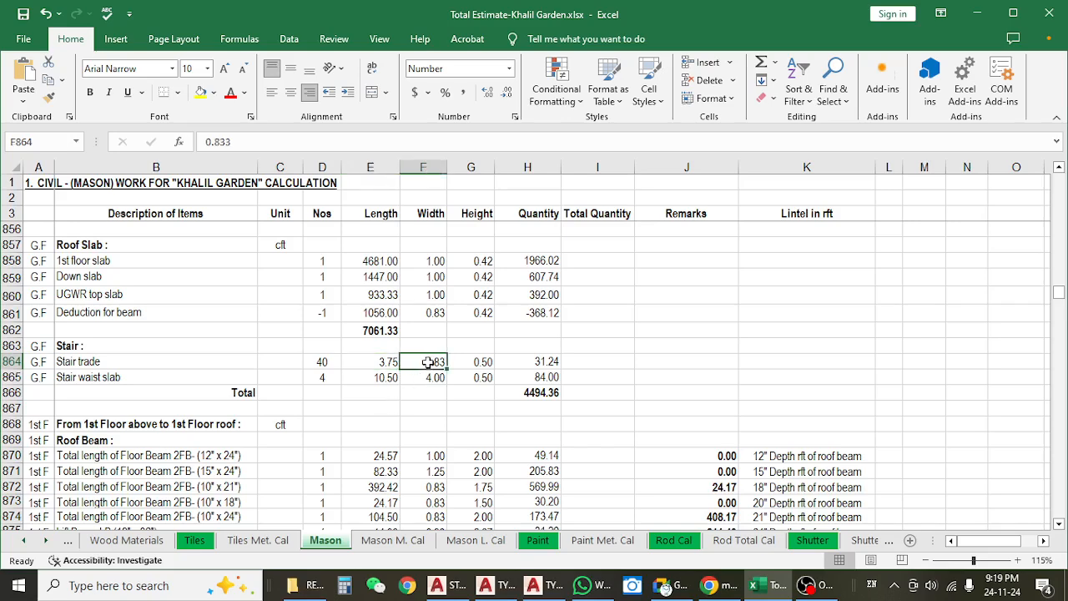
left_click(489, 365)
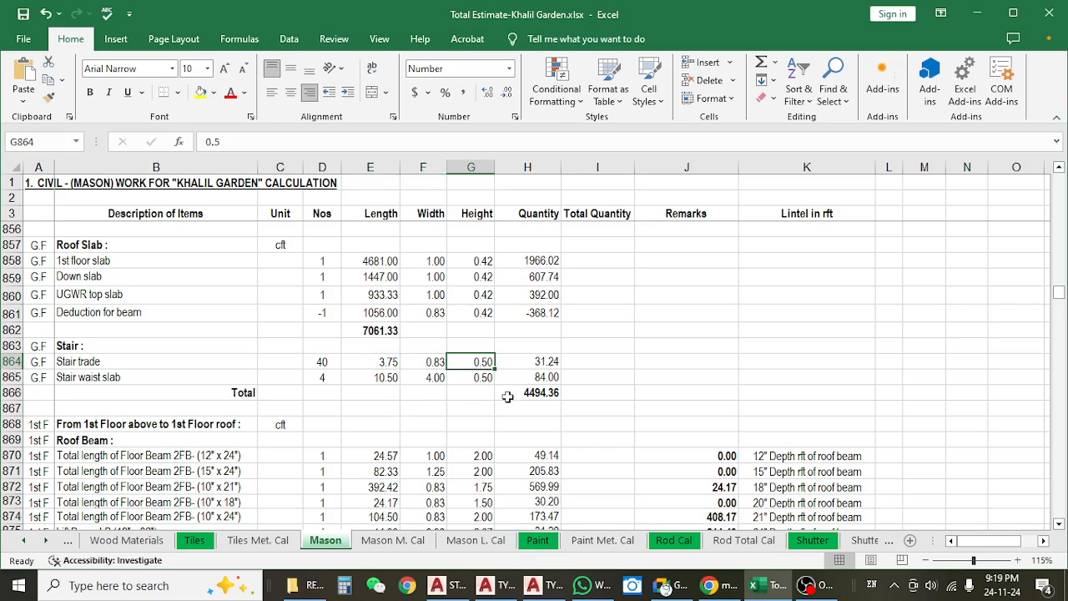
left_click(521, 363)
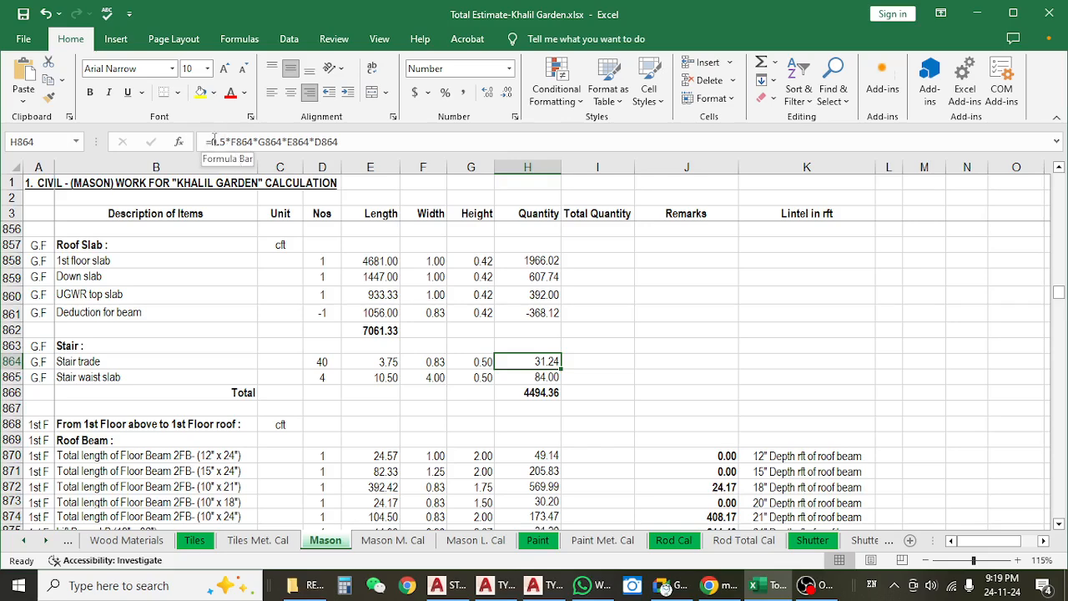
left_click(349, 138)
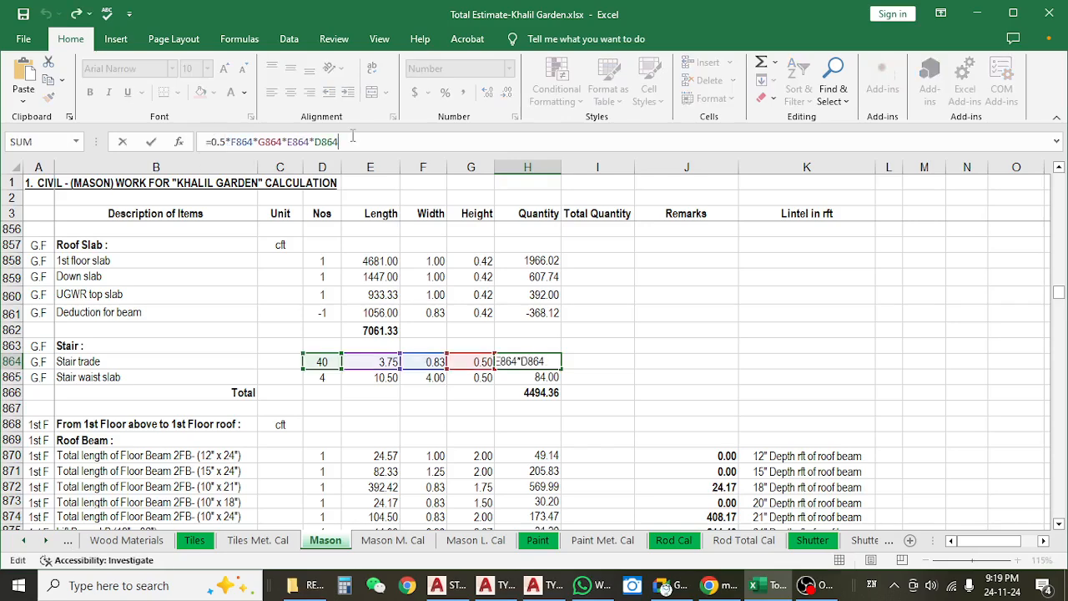
key("Escape")
left_click(482, 382)
left_click(477, 362)
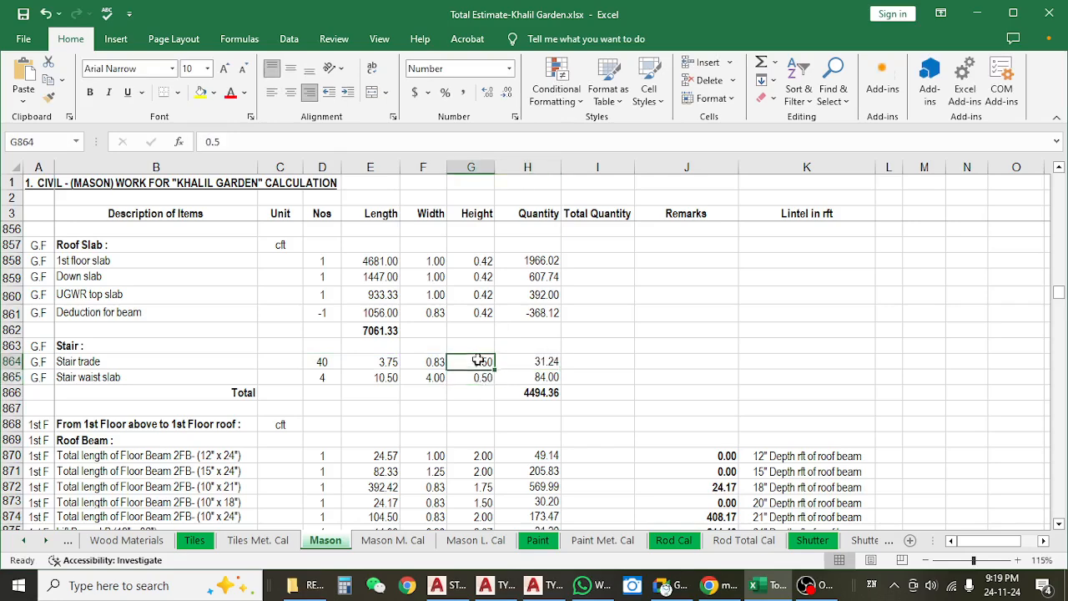
Set the Stair trade width in F864 to 0.208 and check the height and quantity formula in the same row.
left_click(431, 366)
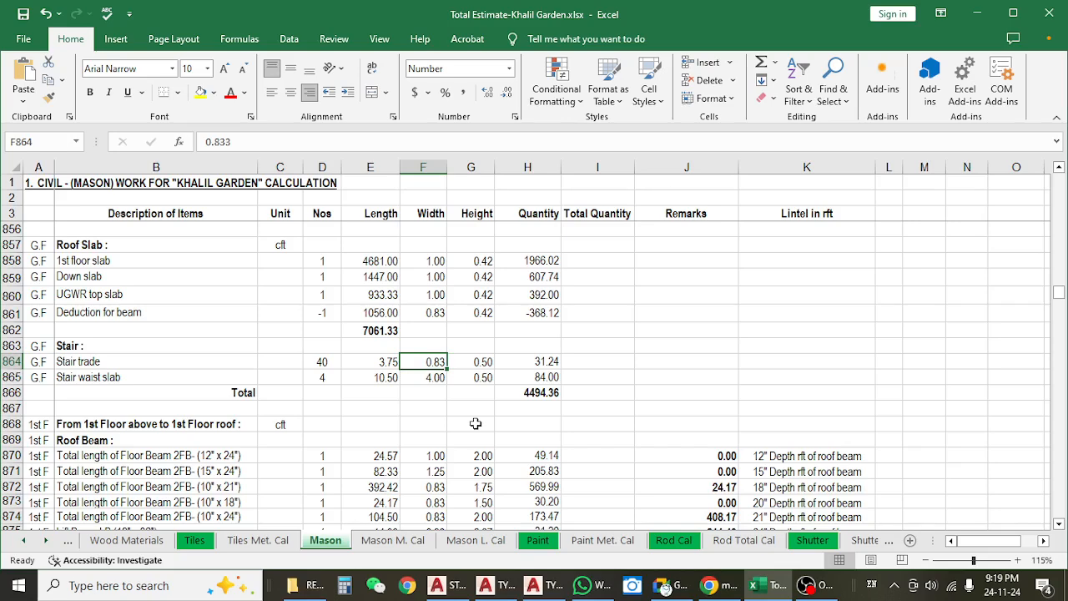
type(".208")
key("Return")
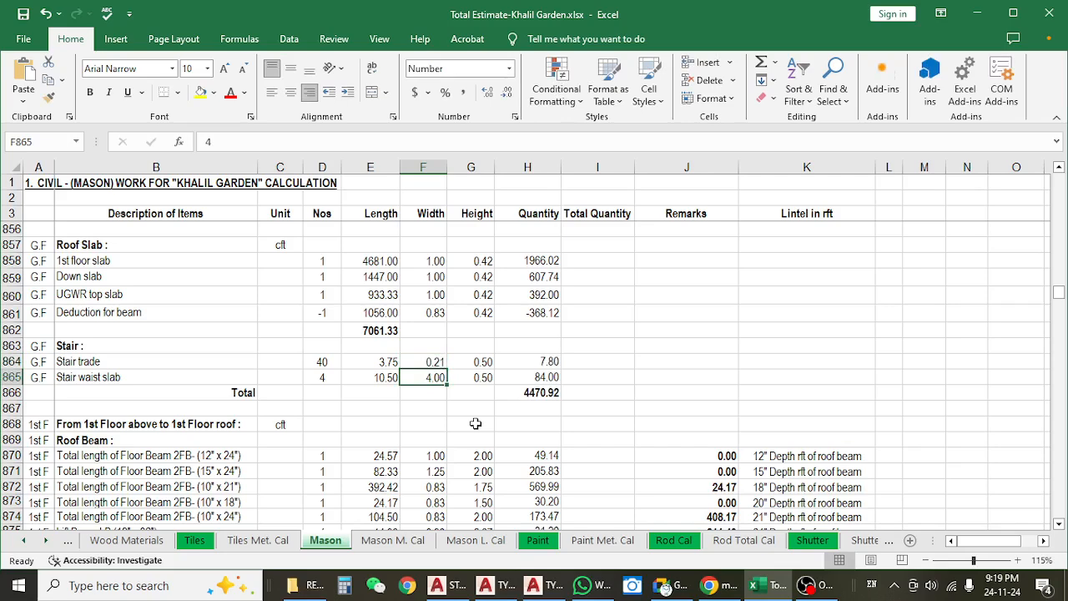
left_click(476, 361)
left_click(547, 361)
left_click(226, 141)
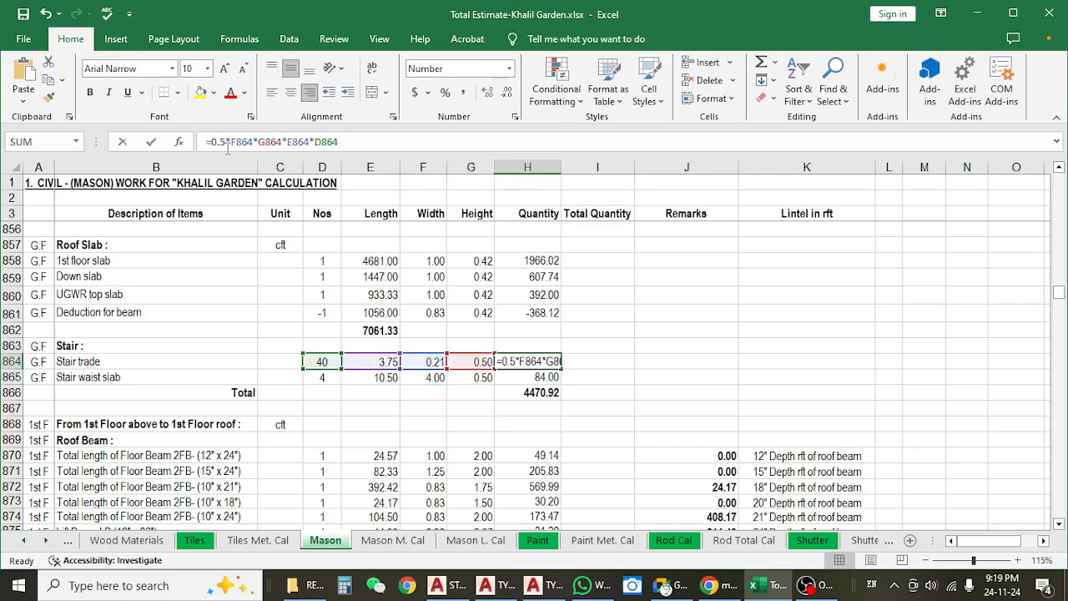
key("Escape")
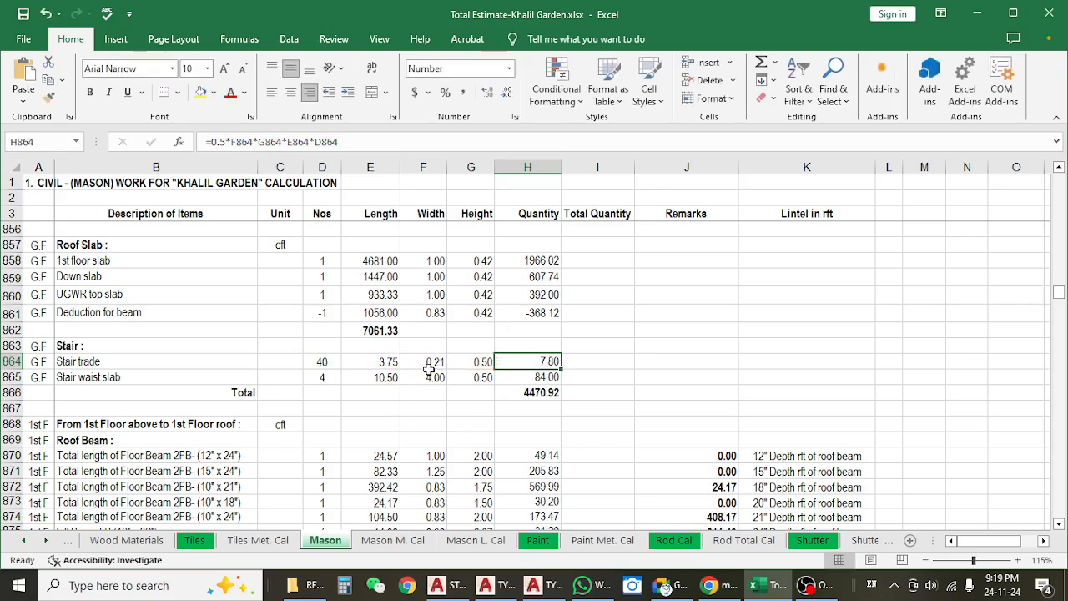
left_click(435, 379)
left_click(434, 363)
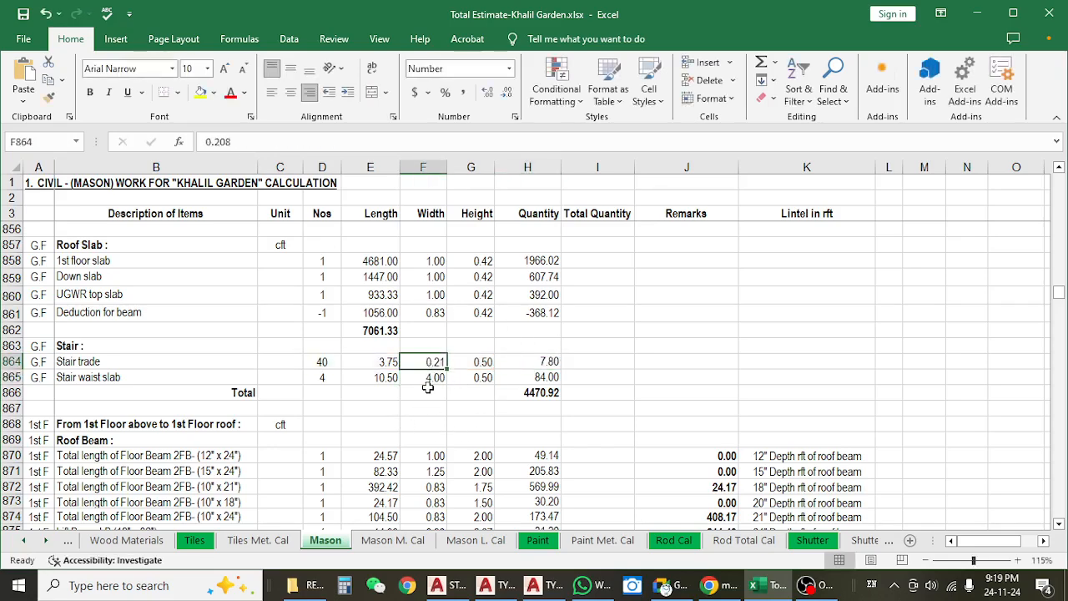
left_click(479, 362)
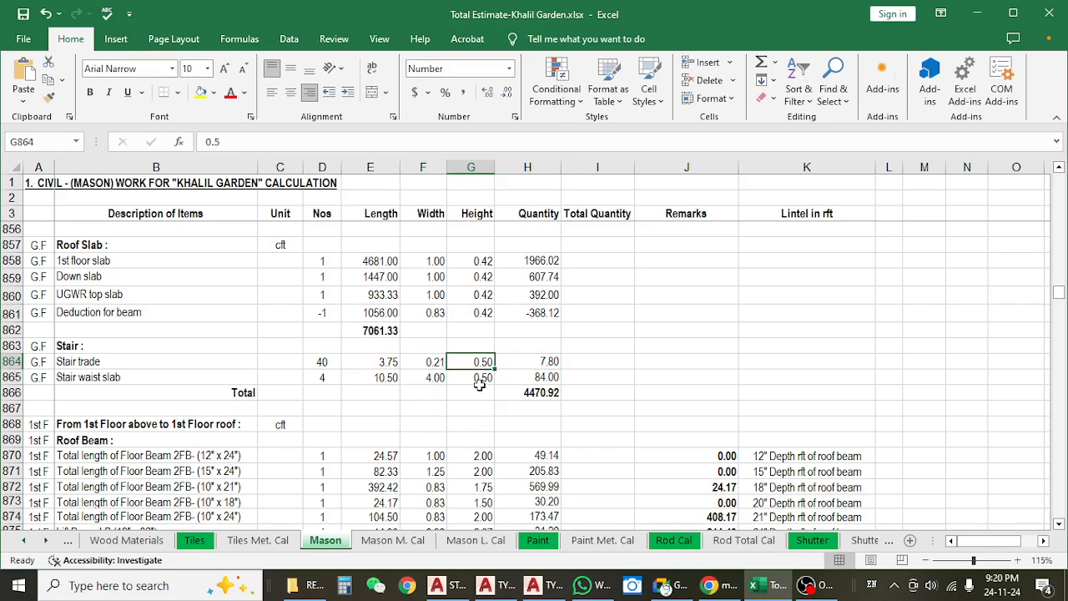
Remove the 0.5 factor from the Stair trade quantity formula in H864, leaving =F864*G864*E864*D864.
left_click(524, 365)
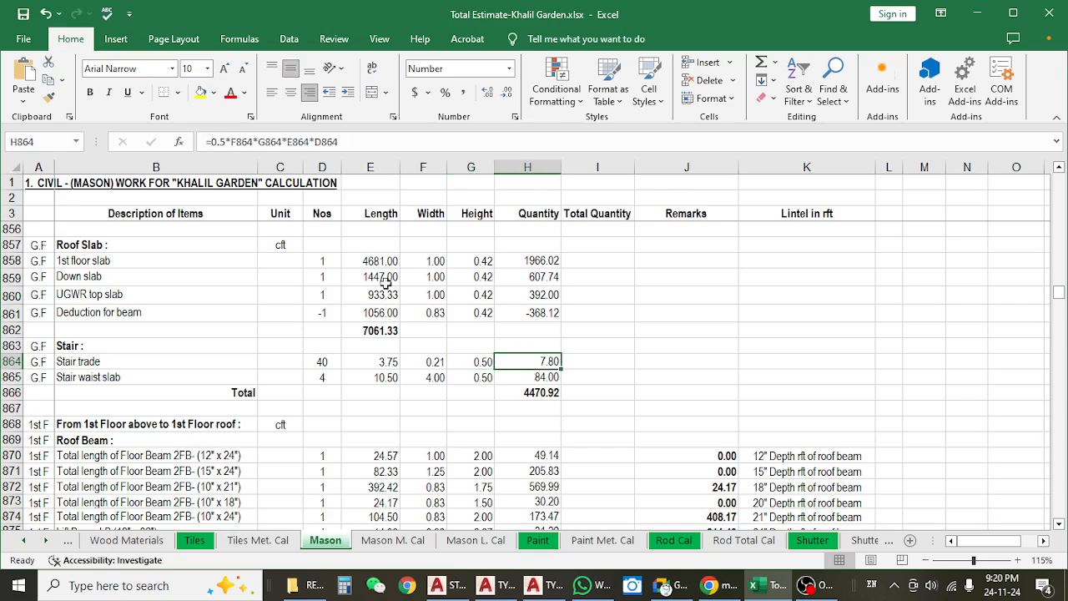
left_click(227, 141)
key("BackSpace")
key("BackSpace")
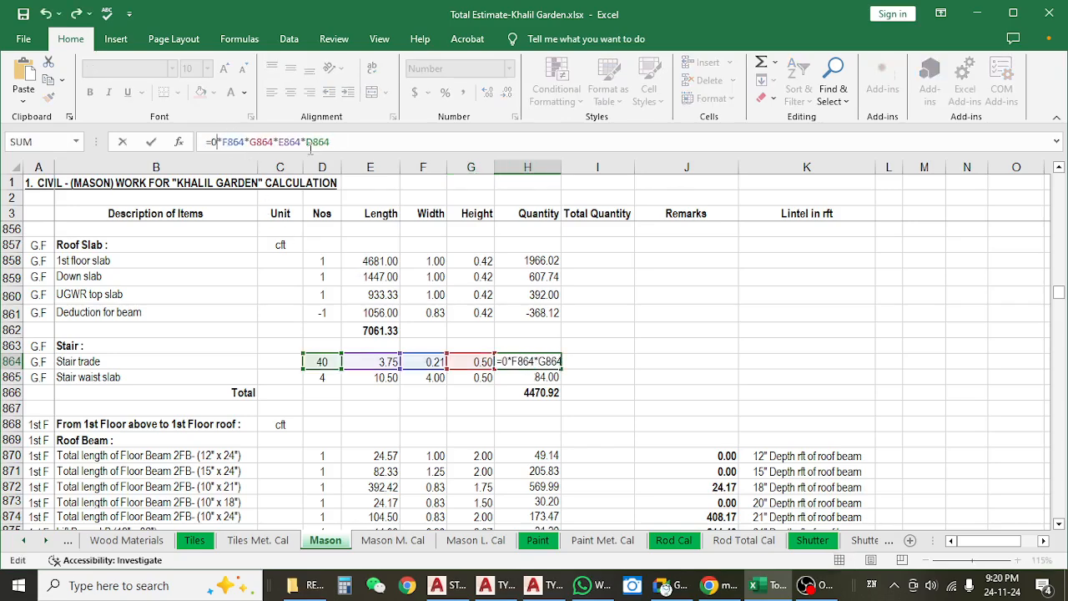
key("BackSpace")
key("Delete")
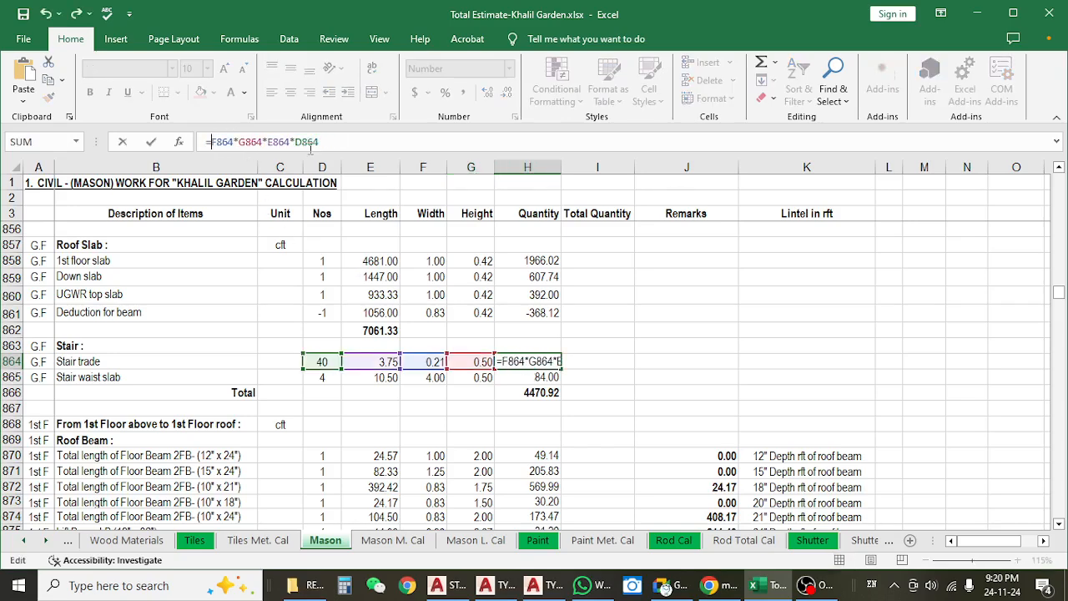
key("Return")
Set the Stair trade height in G864 to 1 and check the quantity formula in H864.
left_click(481, 360)
type("1")
key("Return")
left_click(547, 358)
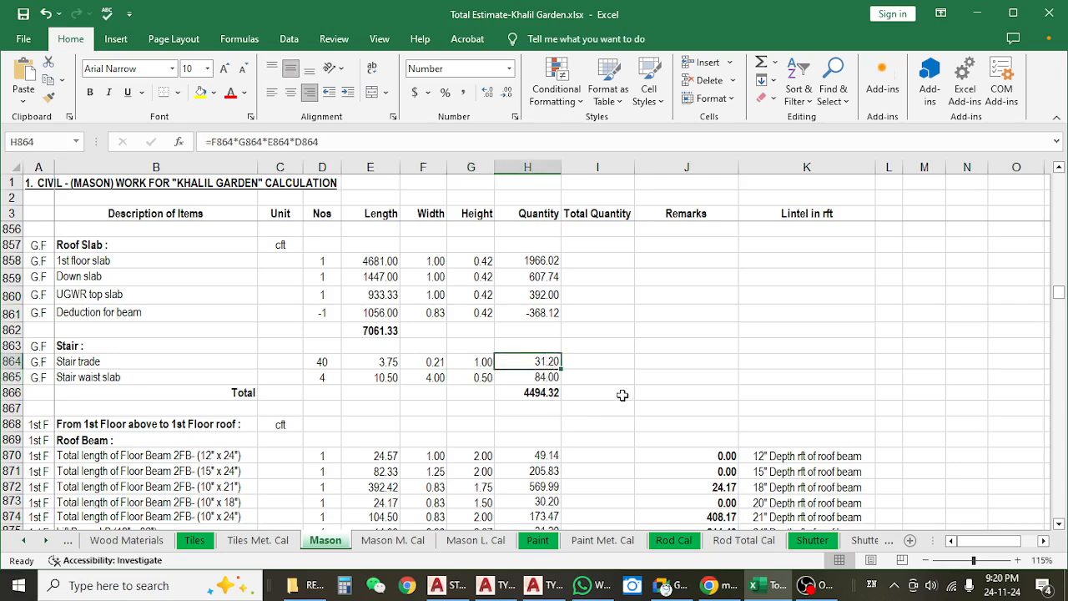
Undo the trial changes to the Stair trade height, quantity formula and width.
key("ctrl+z")
key("ctrl+z")
key("ctrl+z")
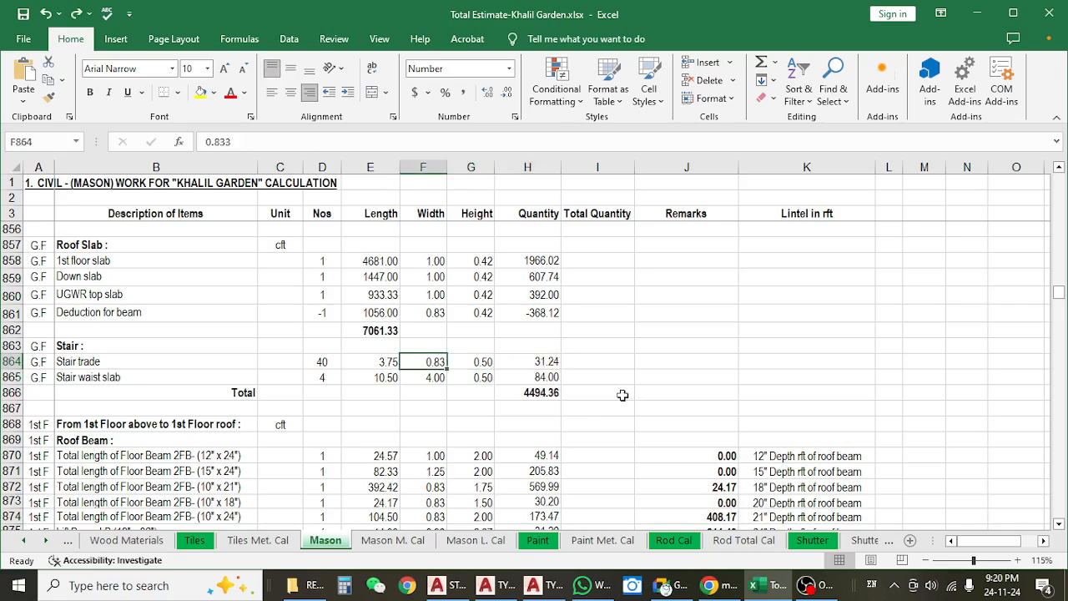
Review the restored Stair trade row, examining its height, width, length and the quantity formula in H864.
left_click(486, 376)
left_click(461, 359)
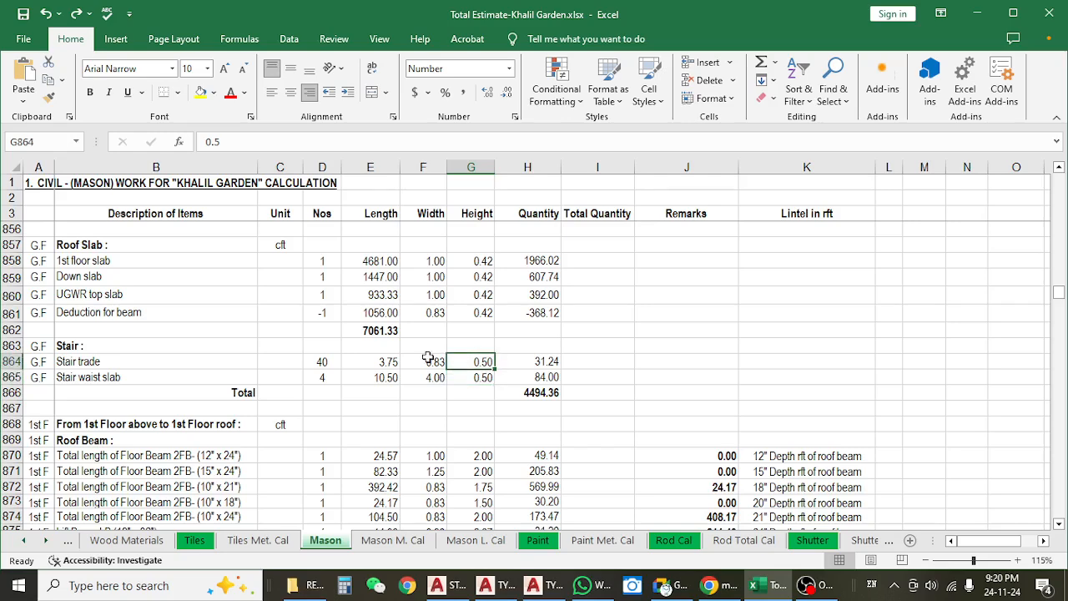
left_click(425, 359)
left_click(540, 356)
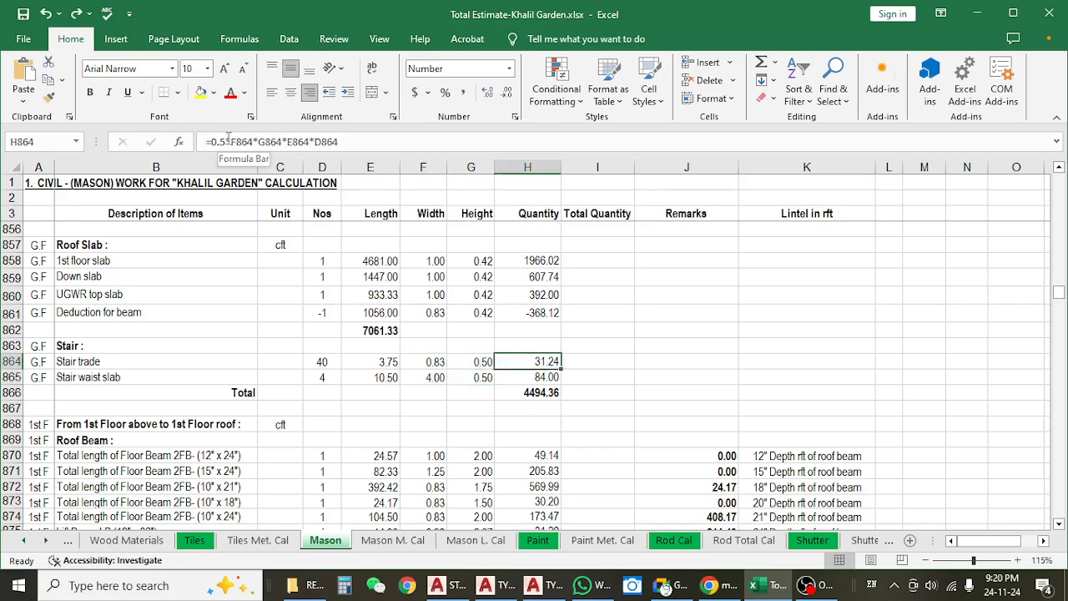
left_click(475, 359)
left_click(423, 358)
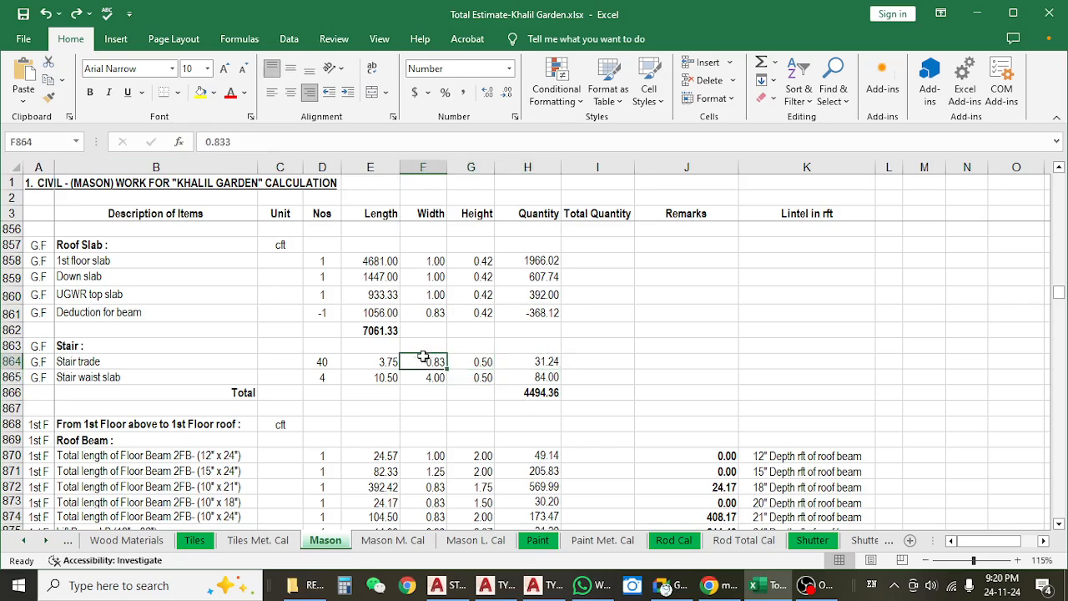
left_click(480, 361)
left_click(390, 362)
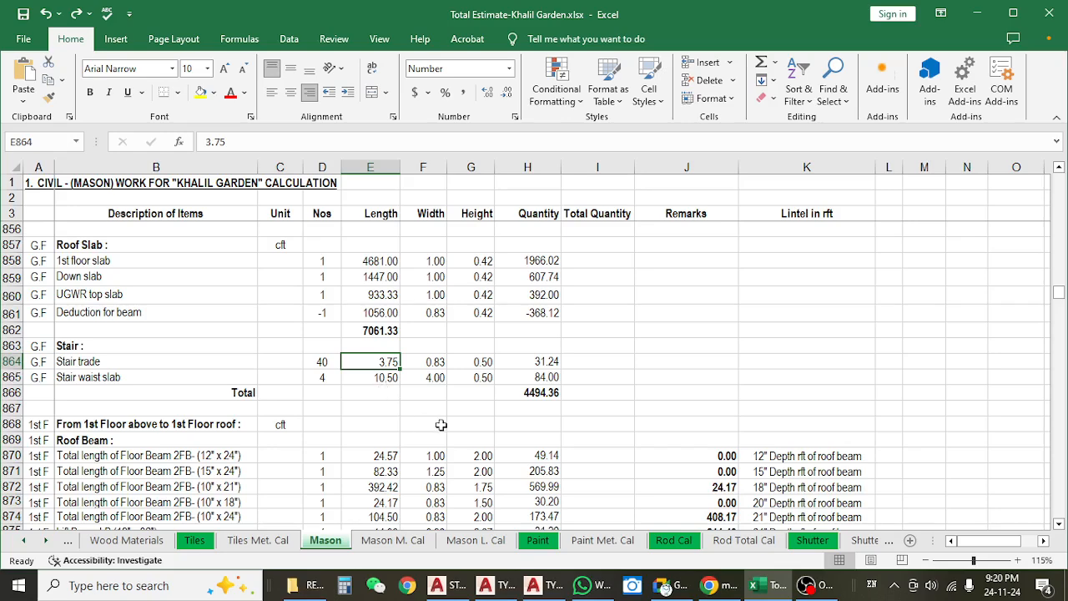
left_click(542, 358)
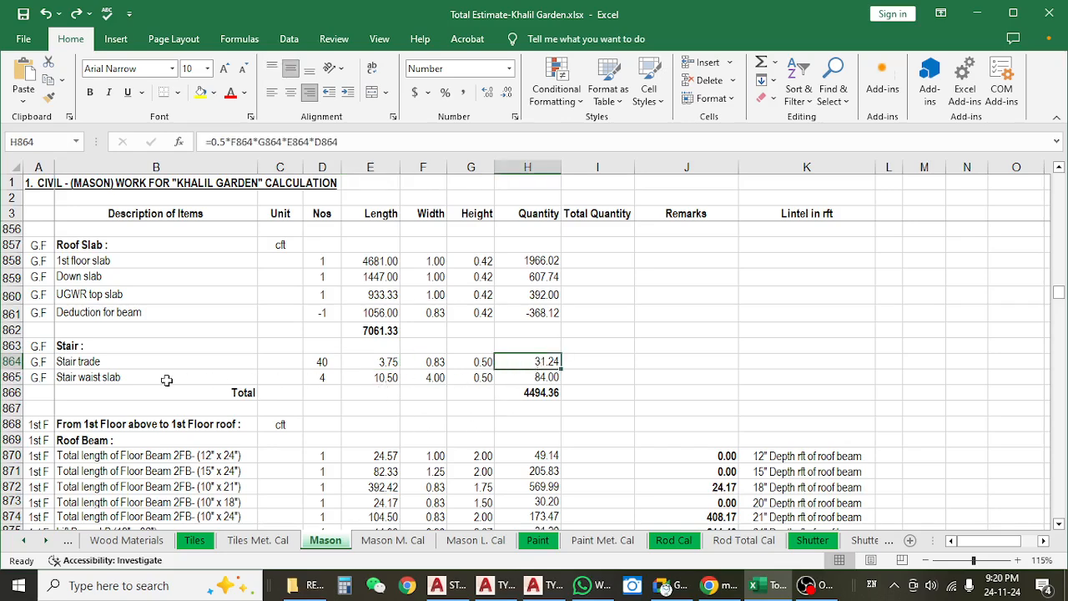
left_click(130, 363)
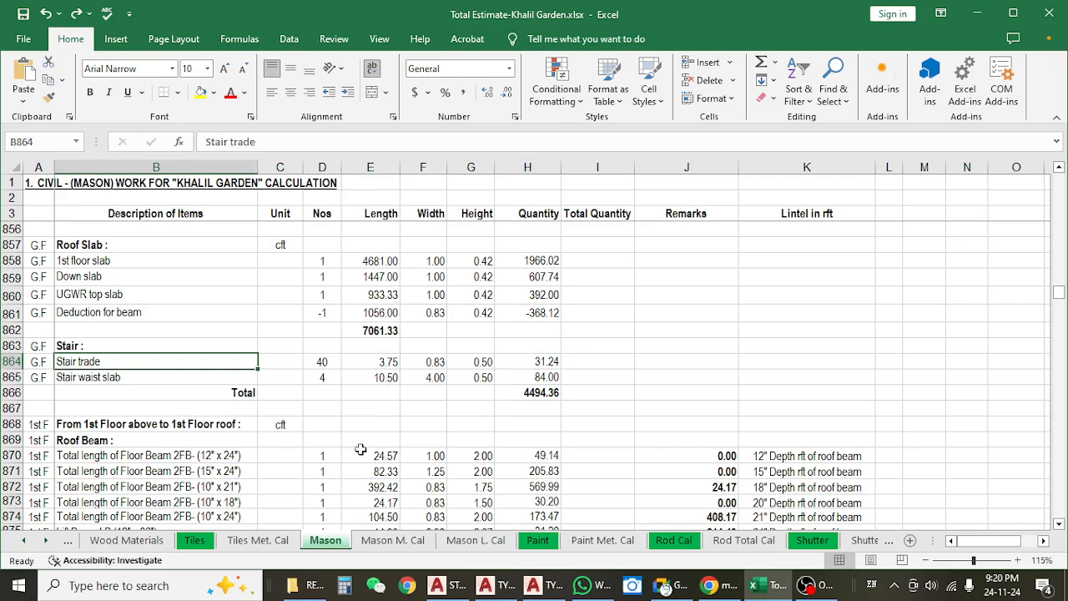
Review the Stair waist slab row, examining its length, width and height in E865 to G865.
left_click(158, 379)
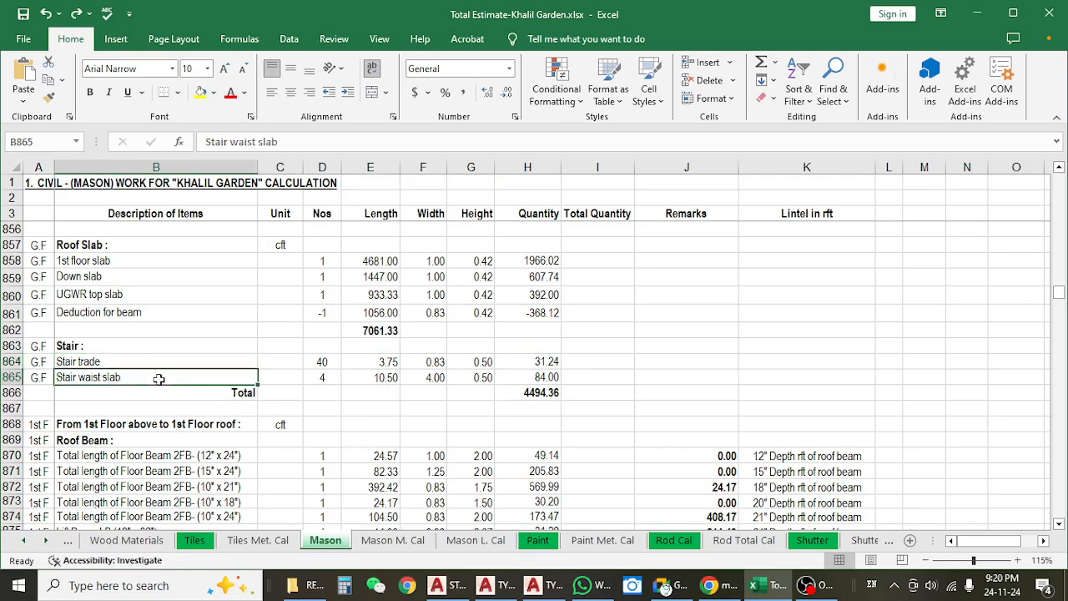
left_click(393, 376)
left_click(423, 377)
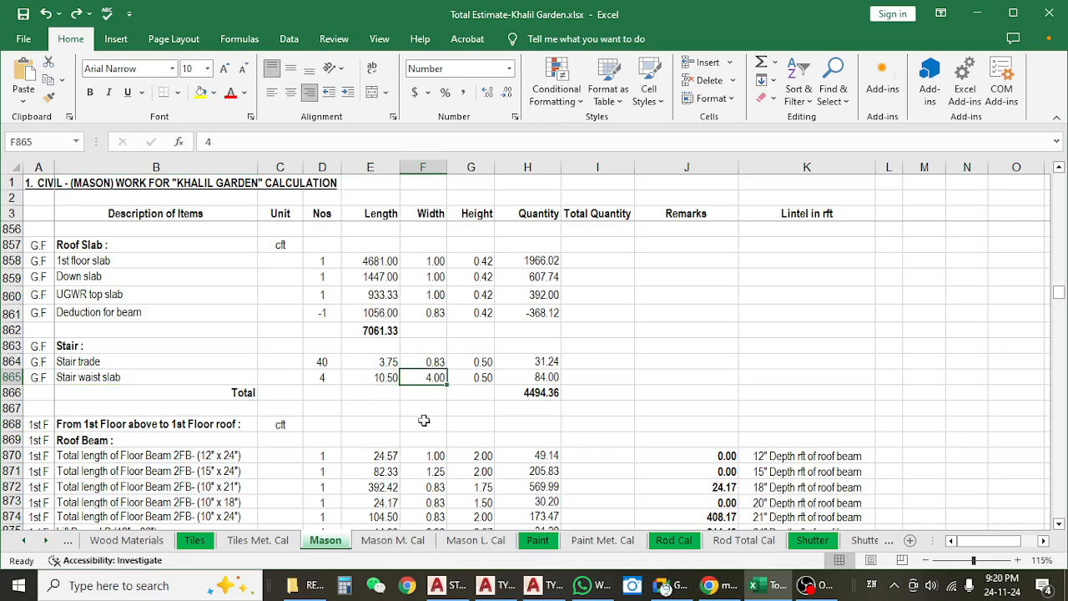
left_click(473, 377)
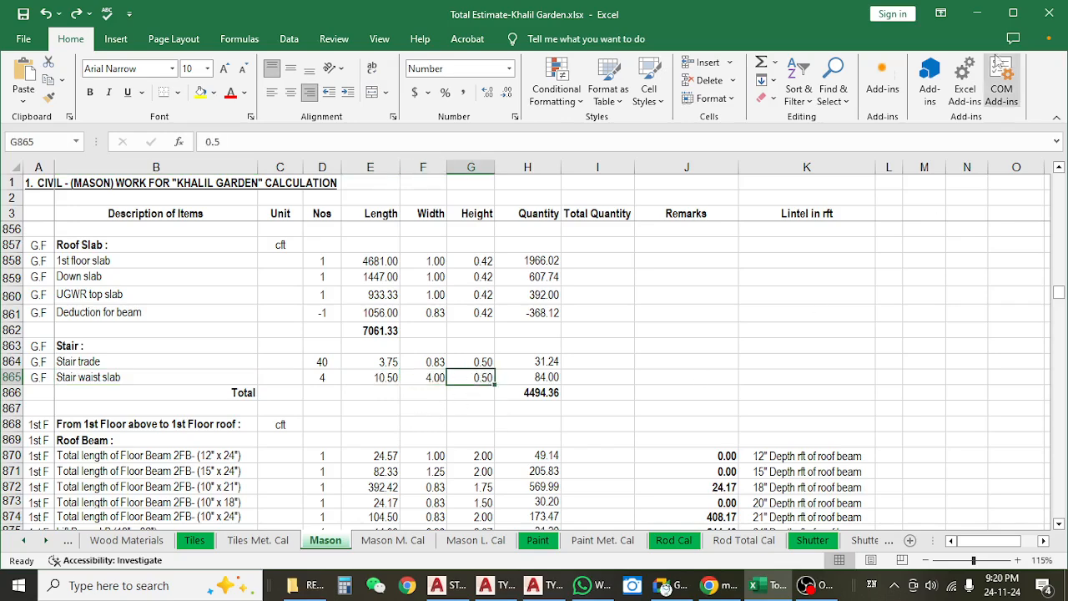
Switch to AutoCAD and examine the waist slab of the 2nd flight, section 2-2, in the STAIR Detail drawing.
key("alt+Tab")
scroll(404, 293, "down", 8)
left_click_drag(339, 420, 427, 390)
scroll(476, 314, "up", 2)
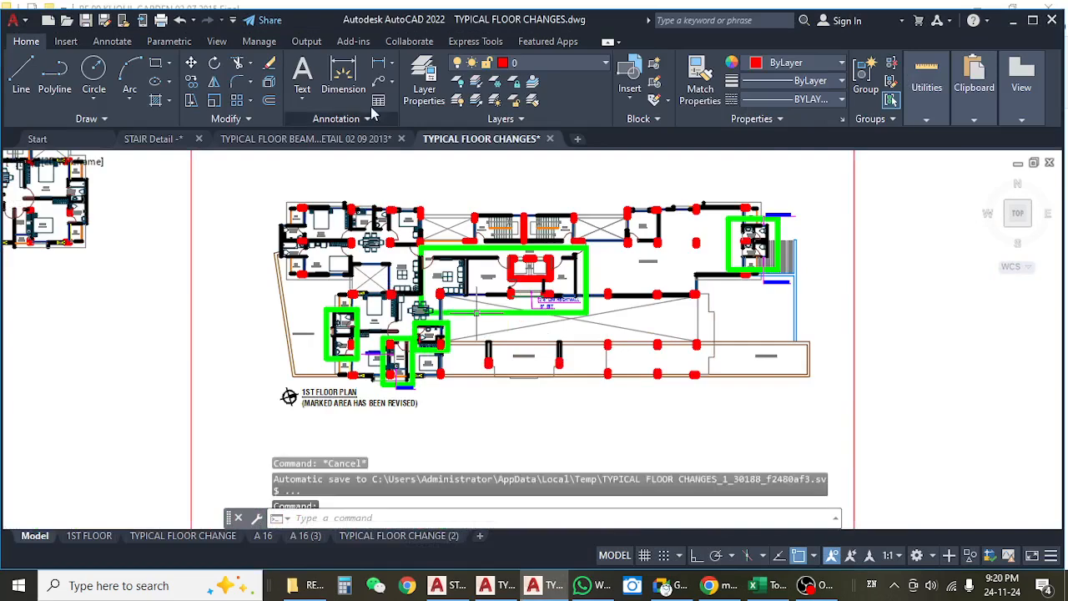
left_click(154, 138)
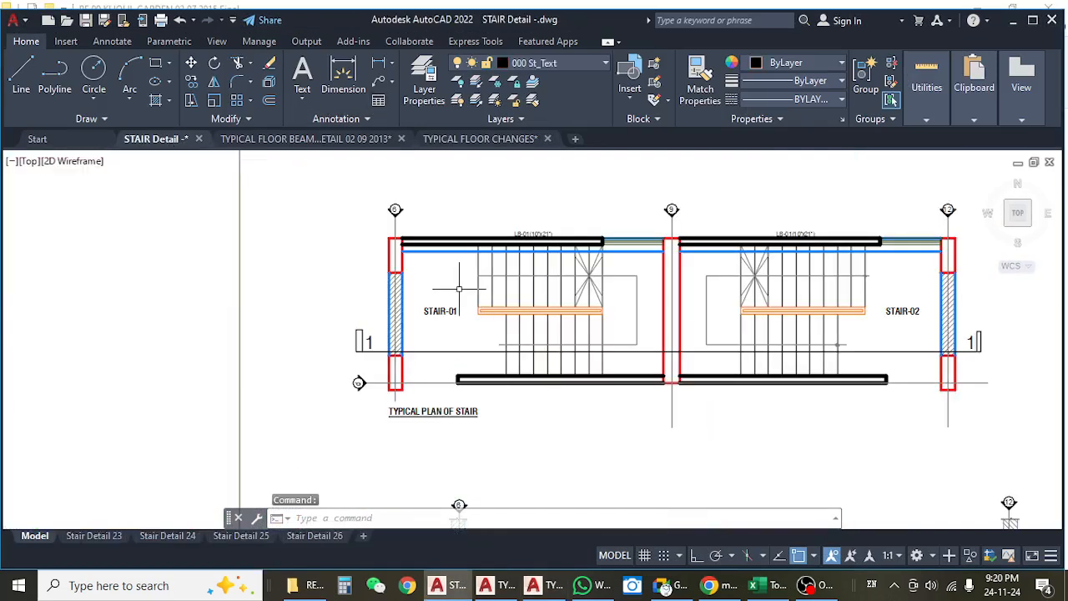
left_click_drag(547, 327, 479, 283)
scroll(440, 289, "down", 6)
scroll(463, 374, "up", 10)
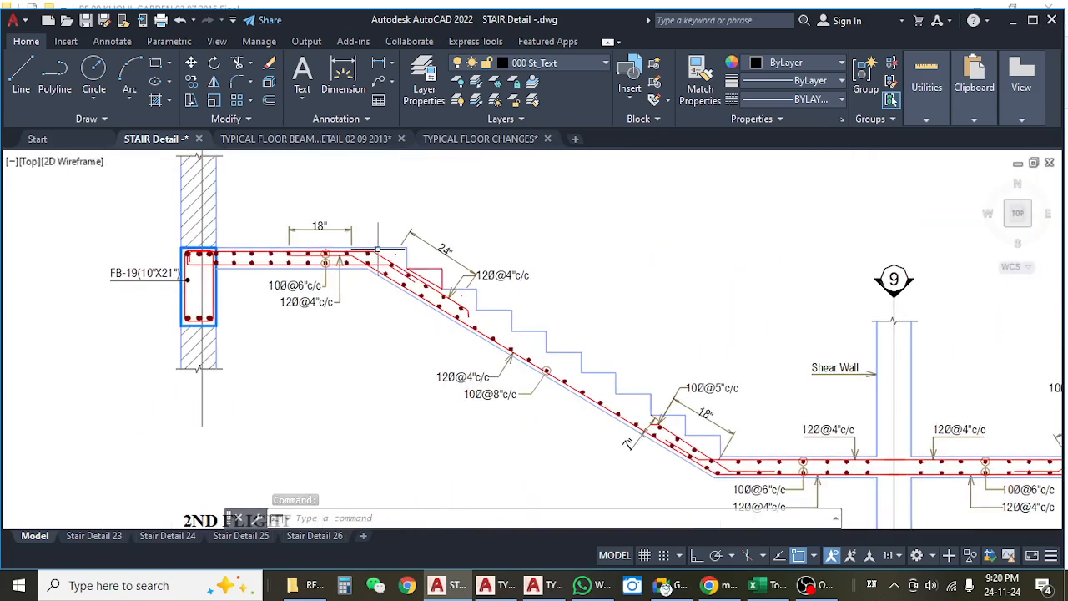
scroll(693, 467, "down", 2)
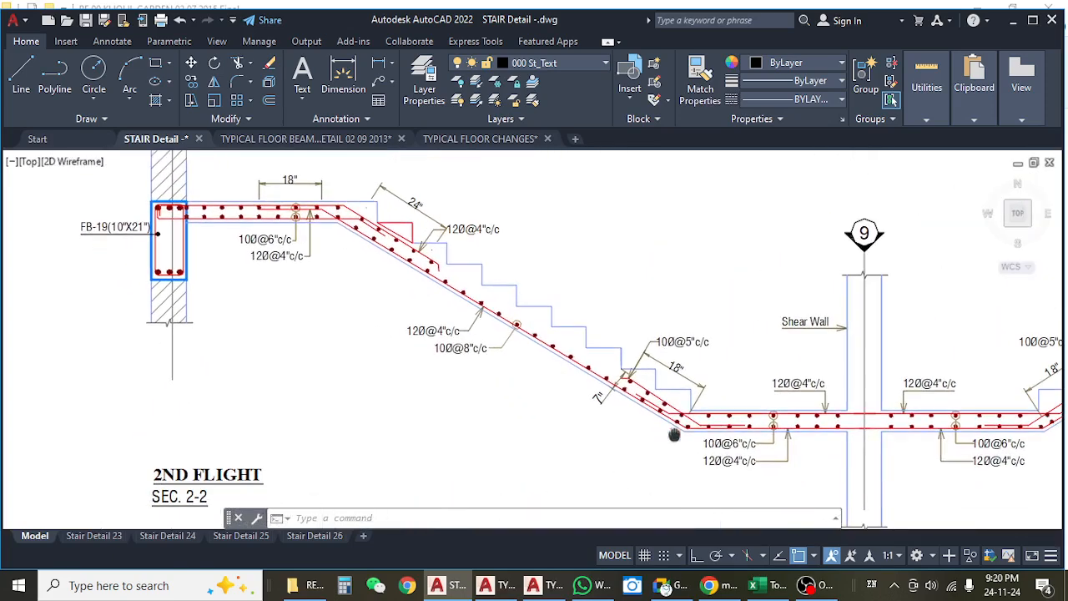
scroll(634, 413, "down", 4)
scroll(635, 413, "down", 3)
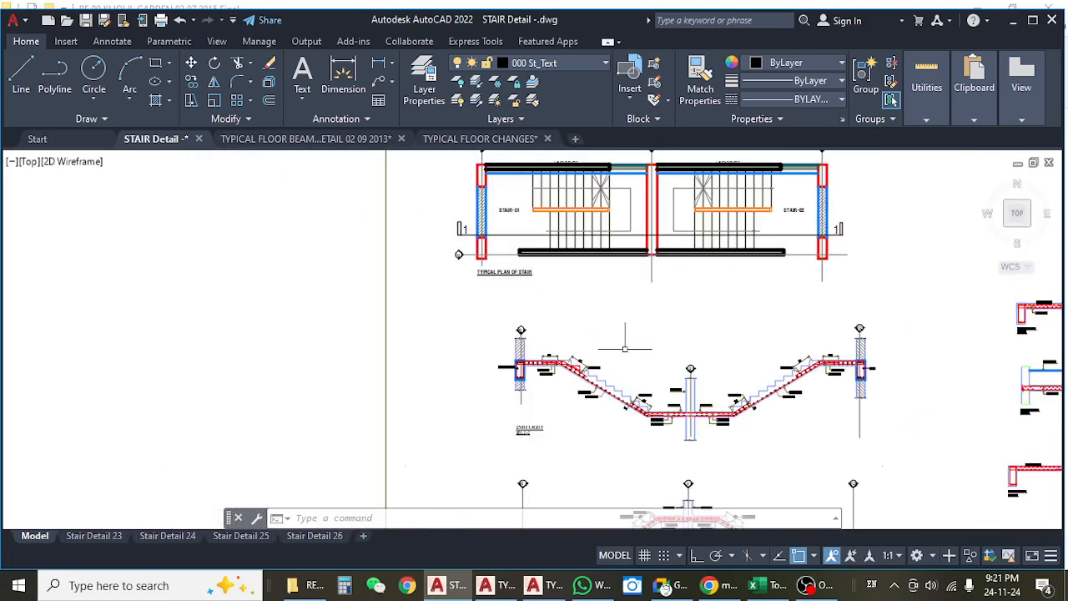
scroll(536, 335, "up", 4)
scroll(535, 336, "up", 4)
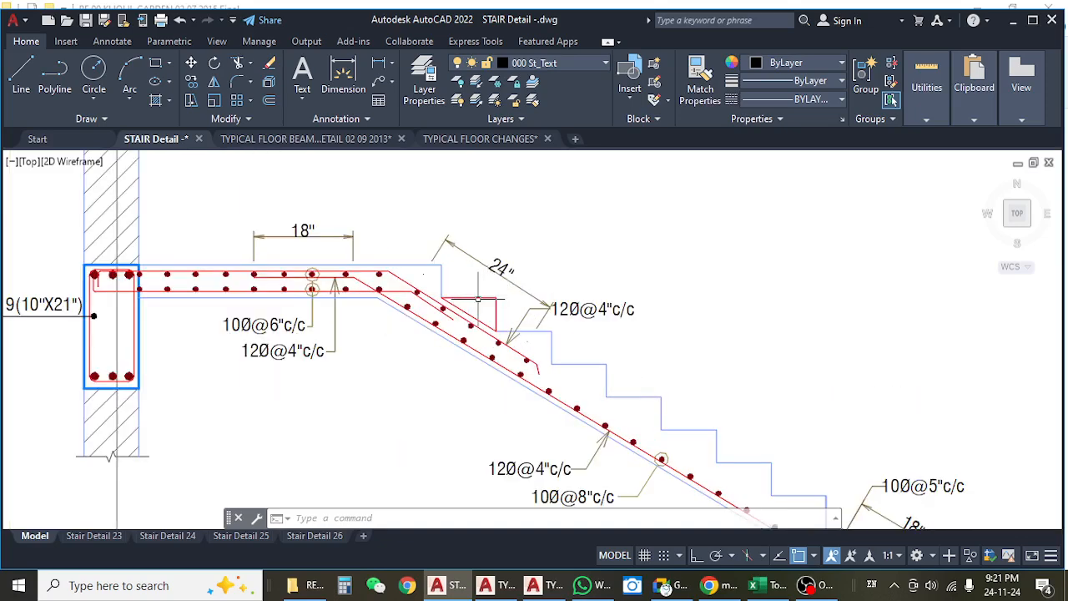
Measure the sloping underside of the 2nd flight waist slab with an aligned dimension and compare it with the Excel estimate.
left_click(392, 62)
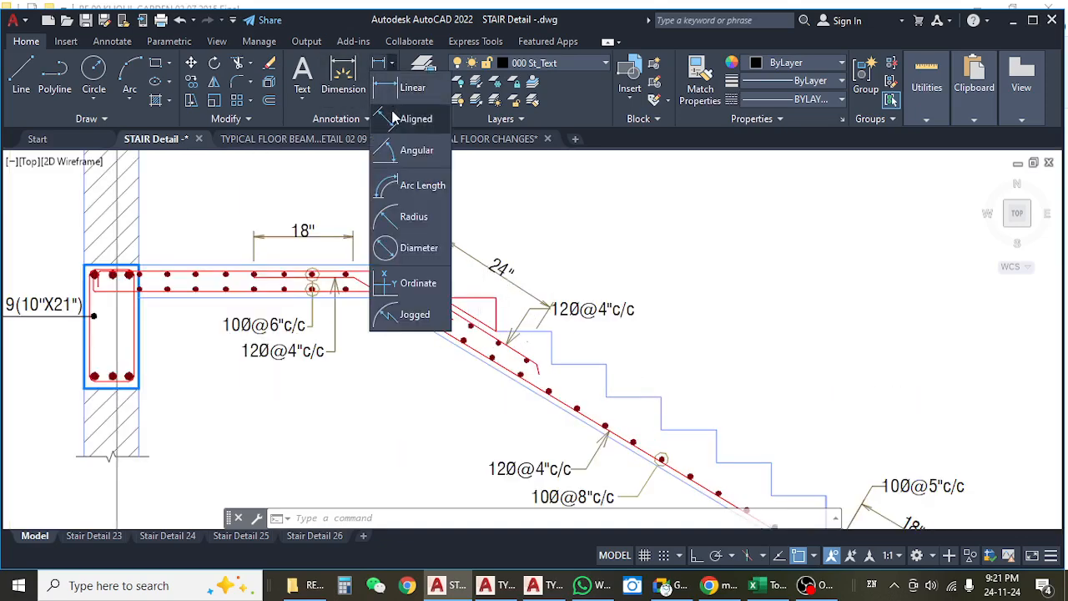
left_click(416, 119)
left_click(378, 298)
left_click_drag(525, 411, 302, 169)
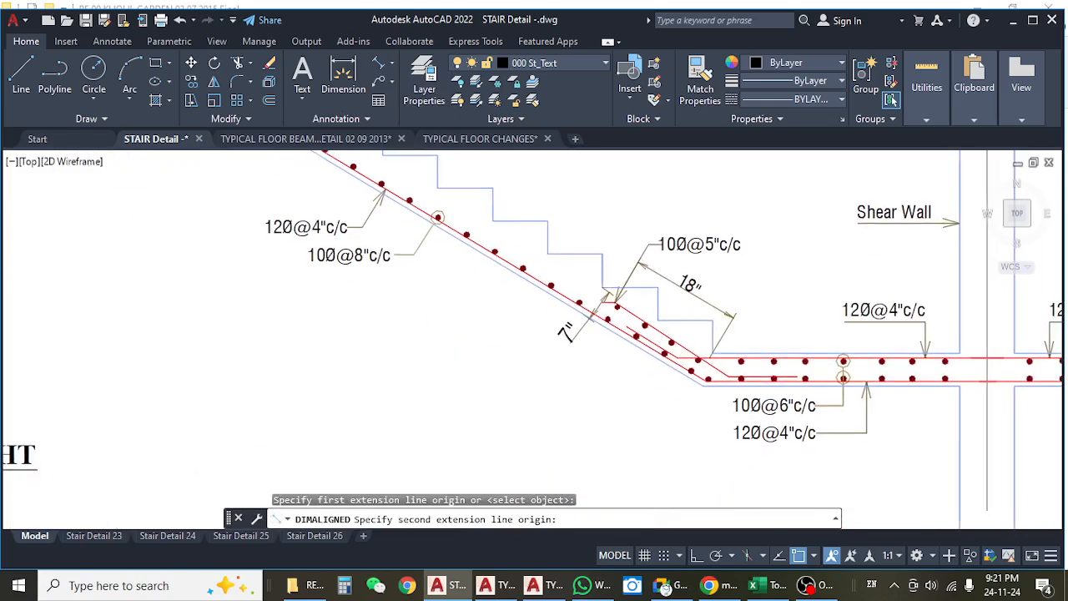
left_click(707, 379)
scroll(634, 367, "down", 5)
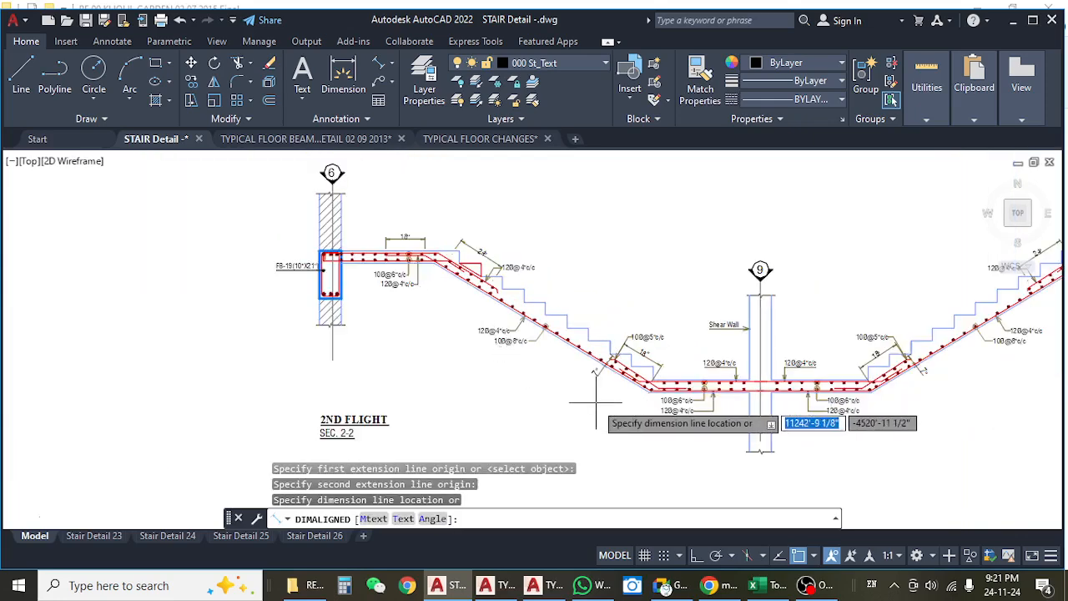
scroll(595, 404, "up", 3)
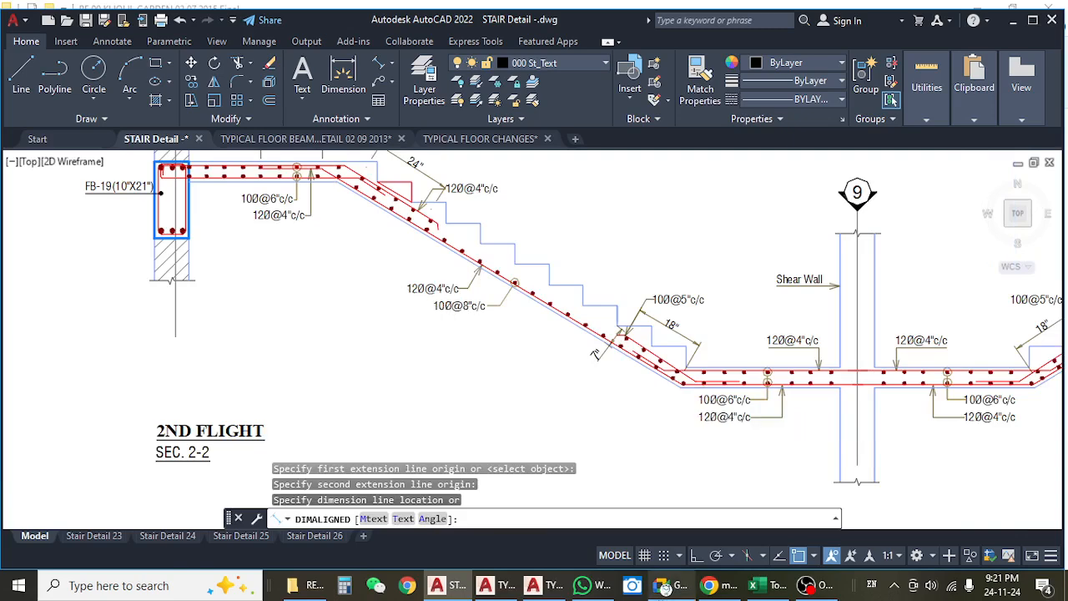
left_click(756, 587)
left_click(759, 591)
mouse_move(526, 322)
left_mouse_down()
mouse_move(481, 332)
mouse_move(498, 361)
left_mouse_up()
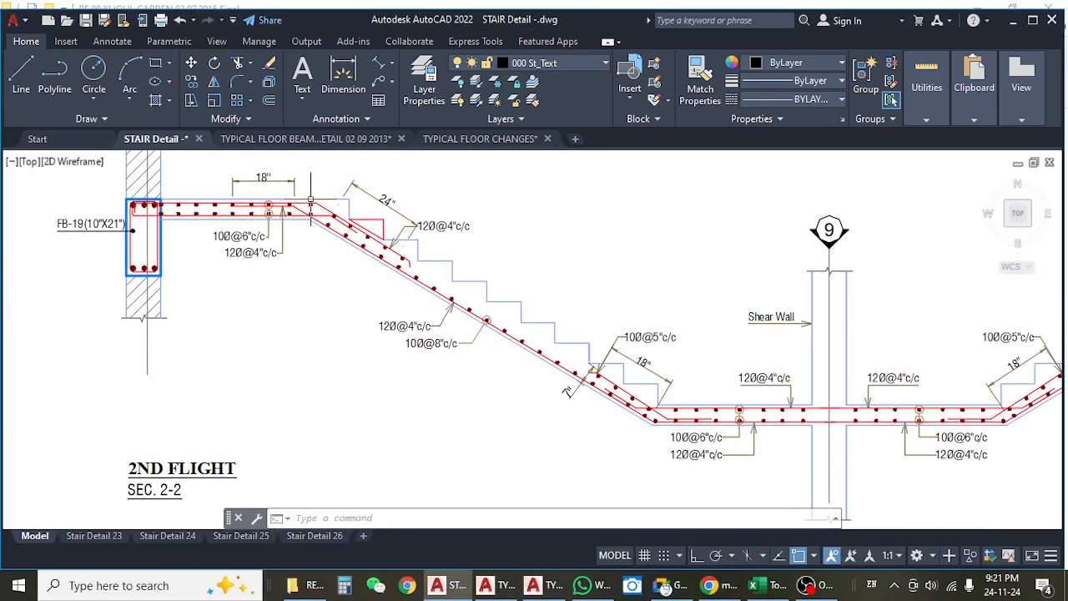
left_click(379, 64)
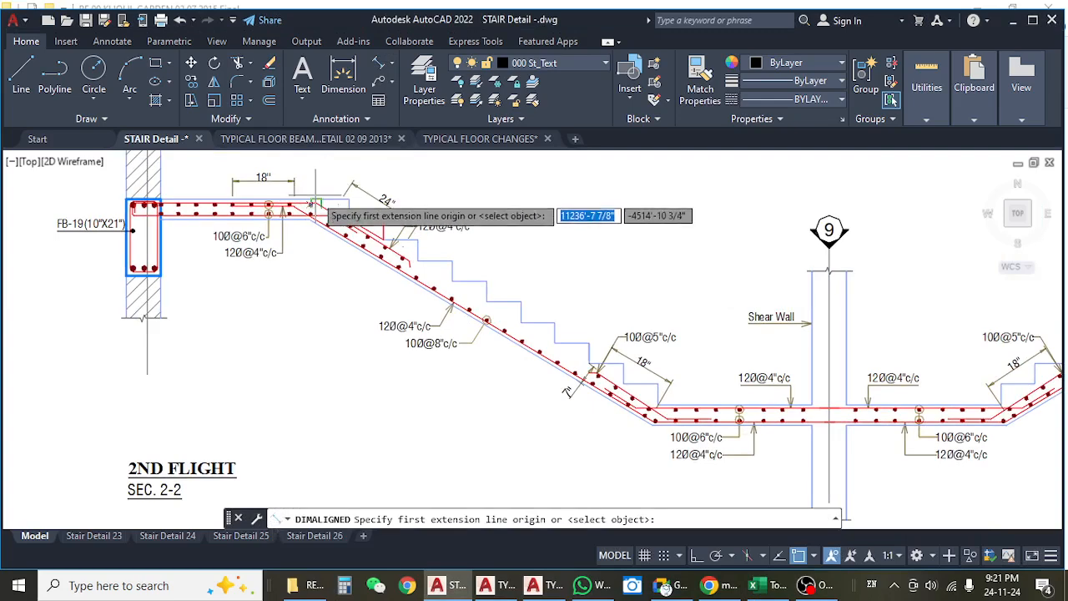
scroll(317, 205, "up", 4)
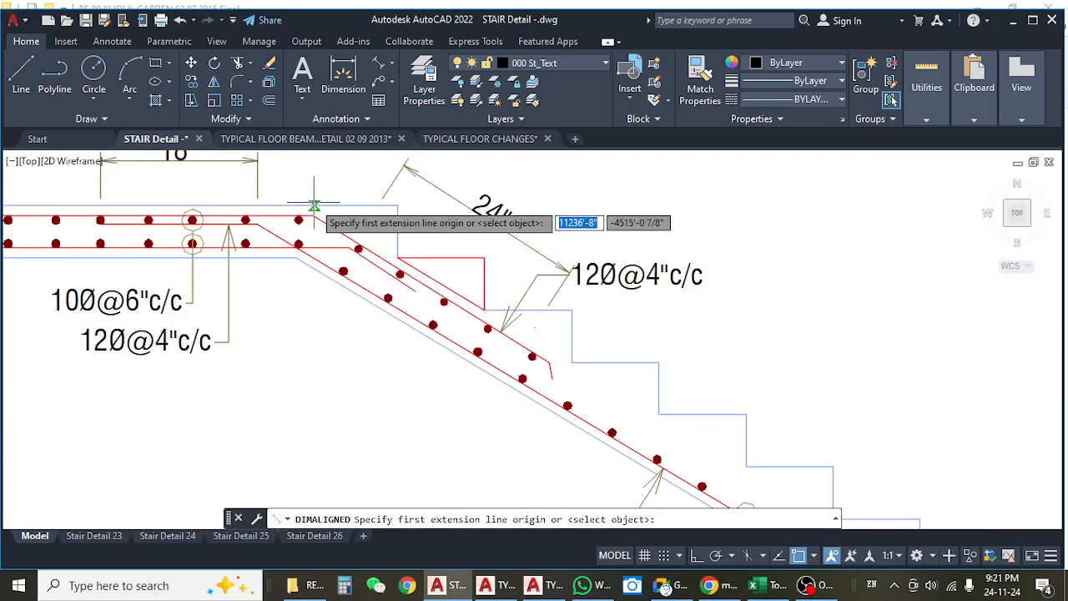
left_click(314, 206)
scroll(315, 202, "down", 2)
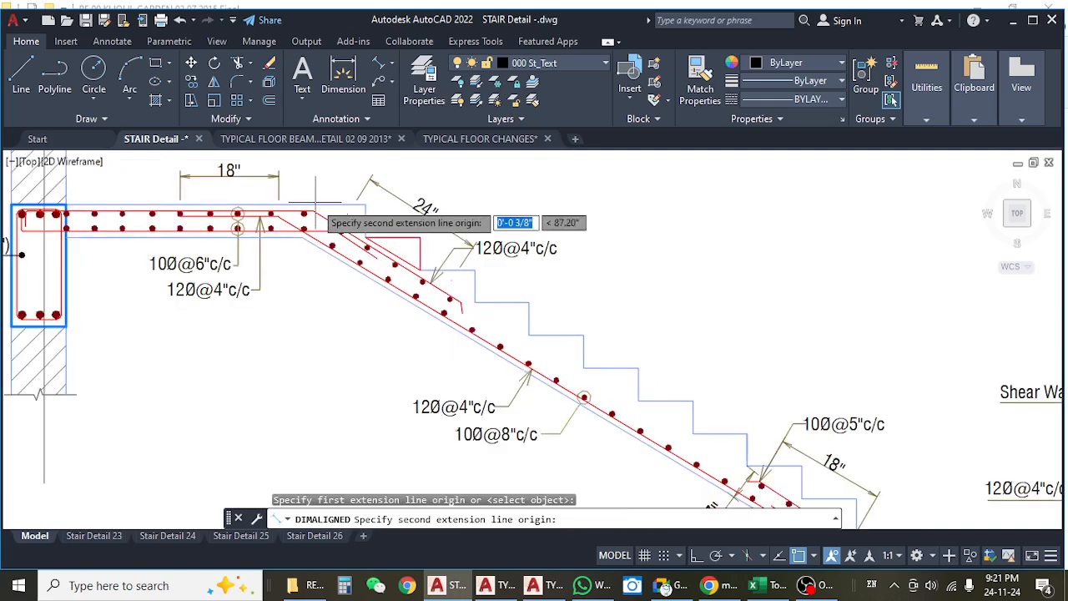
scroll(315, 205, "down", 3)
key("Escape")
Measure the 2nd flight waist slab again between the upper and lower bends of its underside, without placing the dimension.
scroll(251, 185, "up", 5)
key("Return")
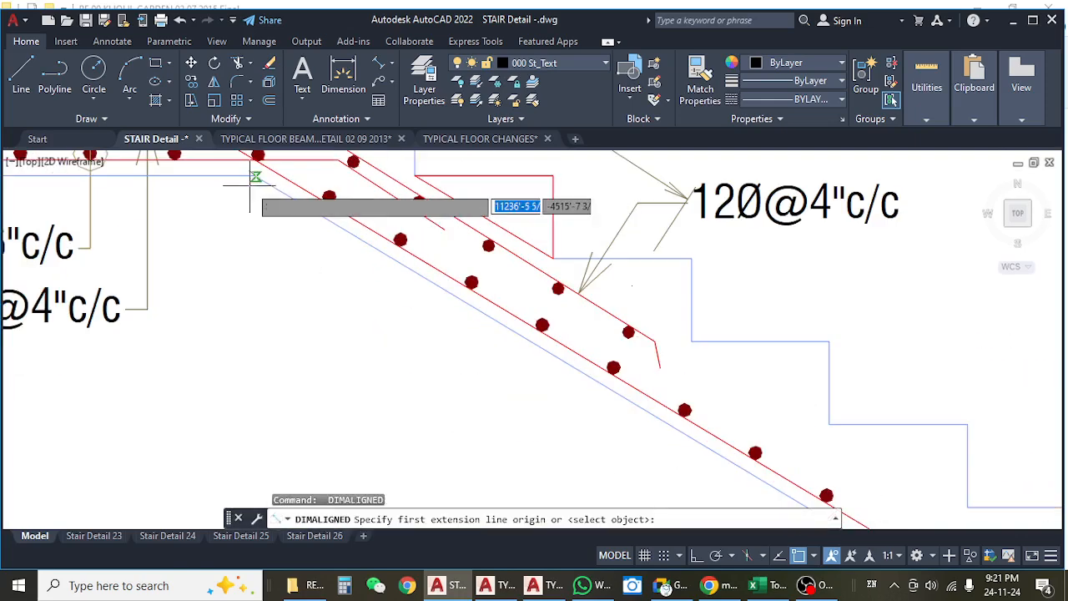
left_click(254, 178)
scroll(267, 201, "down", 5)
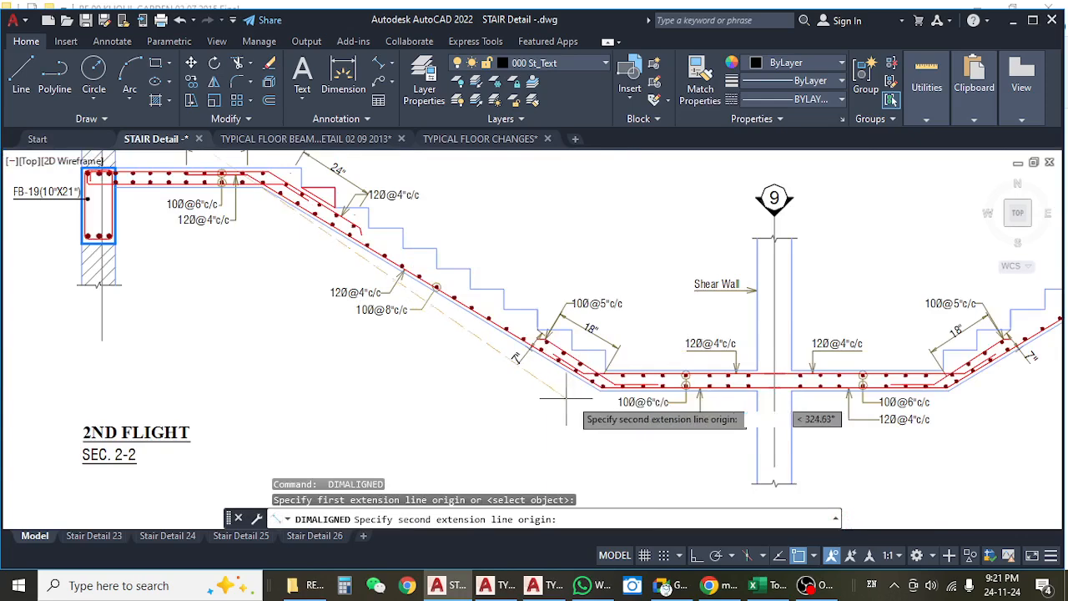
scroll(576, 394, "up", 4)
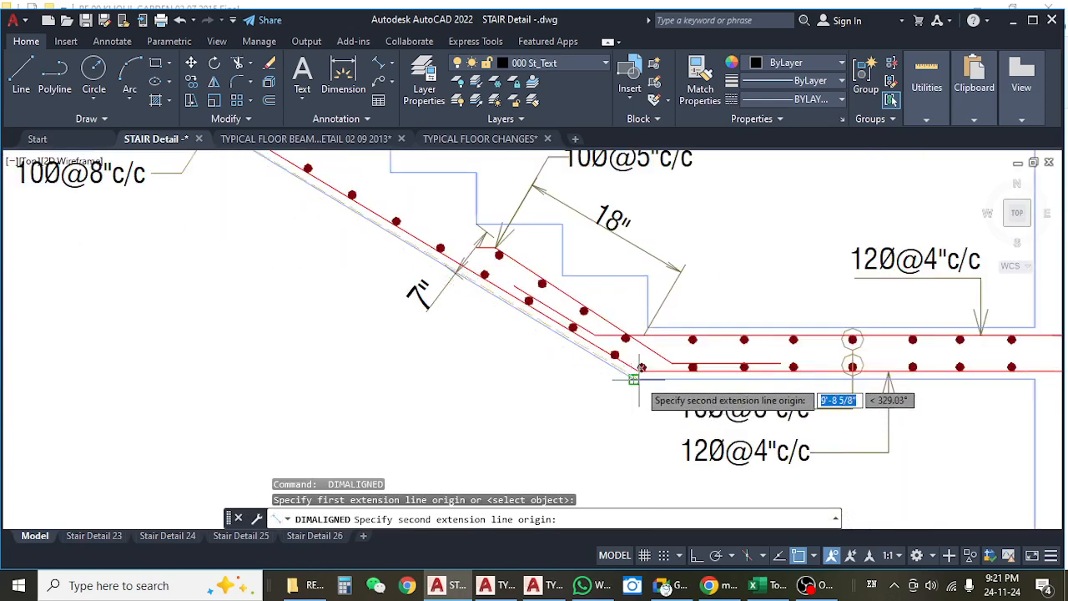
left_click(641, 367)
scroll(641, 367, "down", 4)
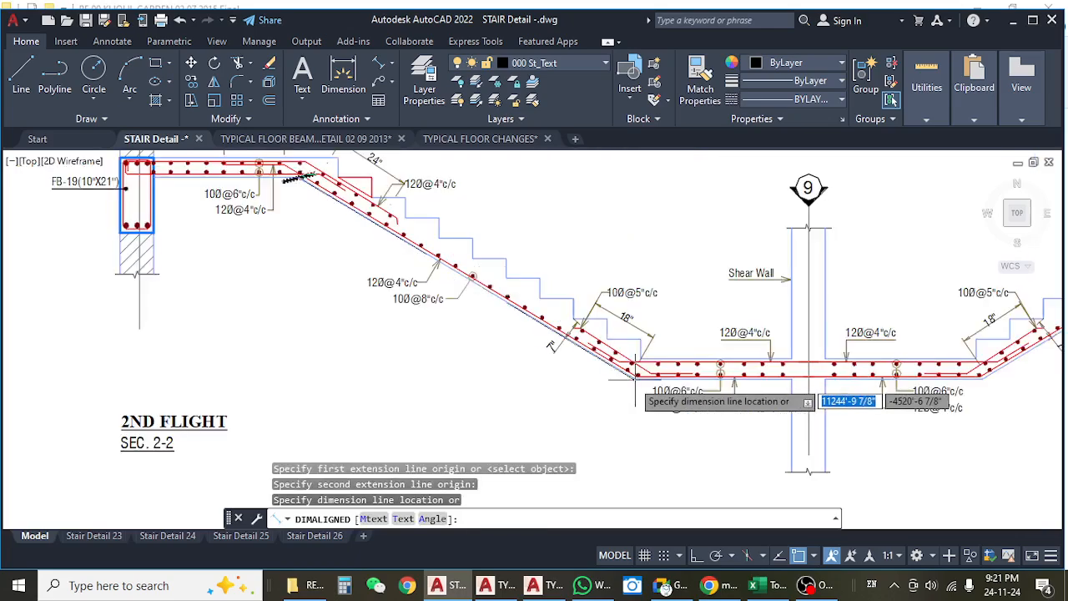
scroll(638, 378, "down", 2)
key("Escape")
Measure the sloping underside of the 1st flight waist slab in section 1-1 with an aligned dimension, without placing it.
left_click_drag(614, 390, 359, 373)
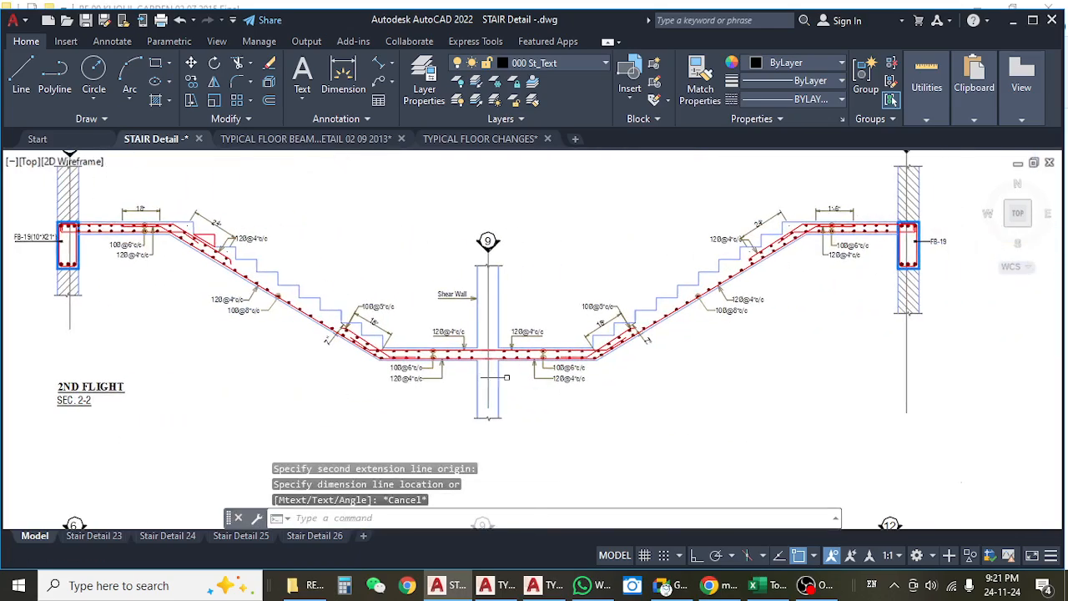
scroll(565, 282, "down", 4)
mouse_move(569, 265)
left_mouse_down()
mouse_move(542, 284)
mouse_move(528, 149)
left_mouse_up()
scroll(415, 311, "up", 8)
key("Return")
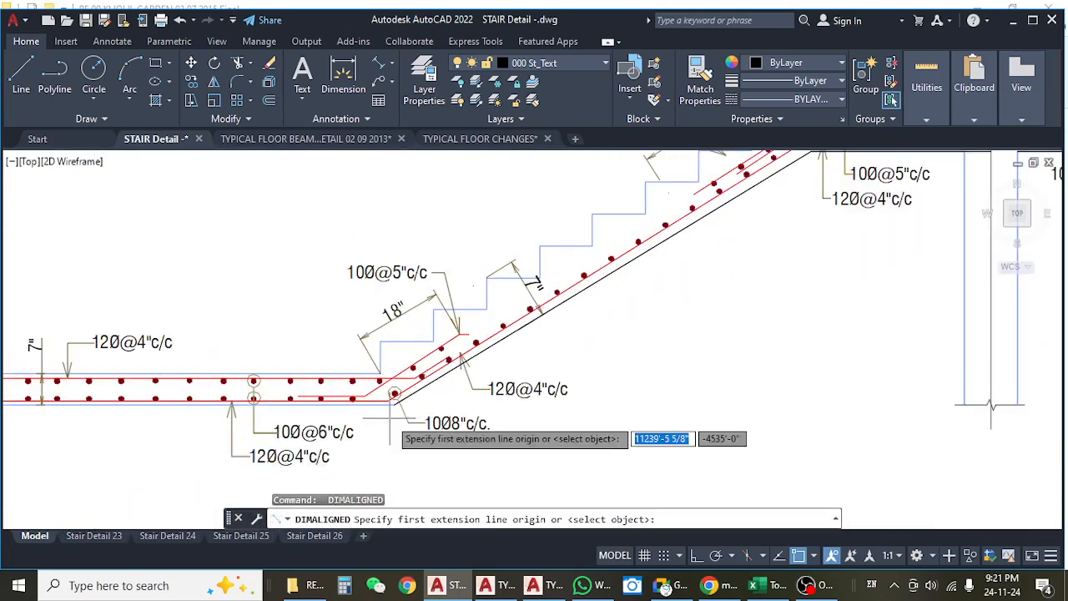
left_click(394, 405)
scroll(334, 409, "down", 6)
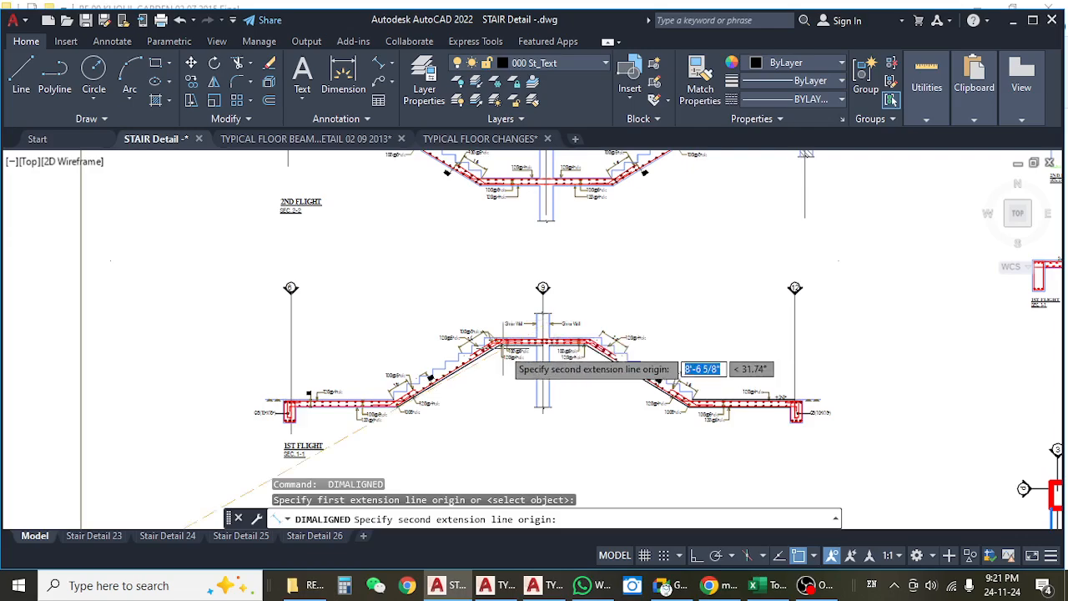
scroll(479, 355, "up", 6)
left_click(440, 353)
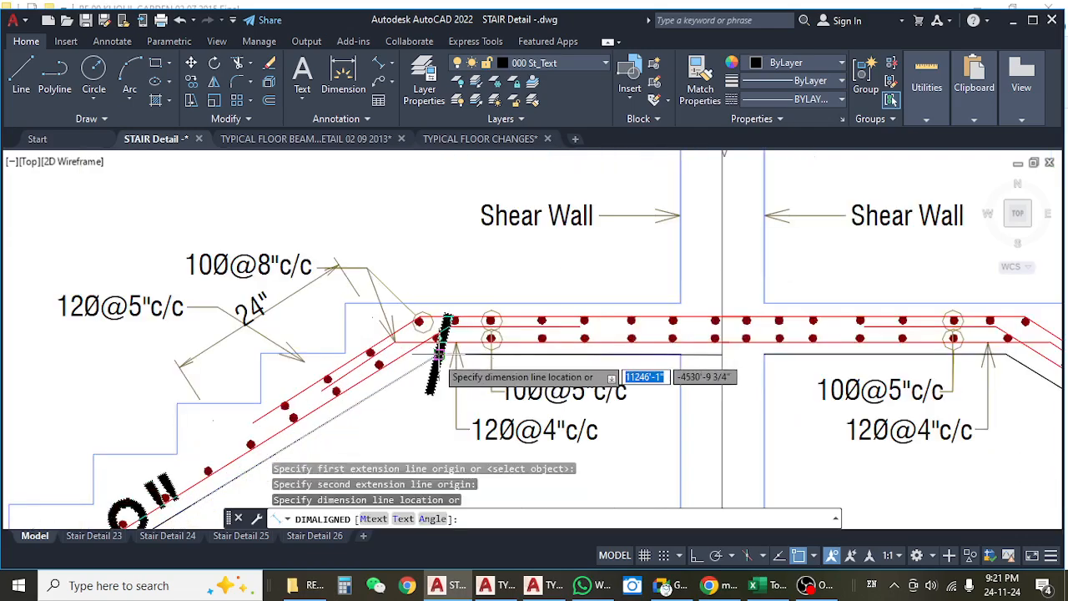
scroll(445, 352, "down", 5)
key("Escape")
Measure the 2nd flight along its step edges, from the upper landing corner to the lowest step, without placing the dimension.
scroll(451, 381, "down", 4)
scroll(366, 293, "up", 4)
scroll(361, 293, "up", 5)
key("Return")
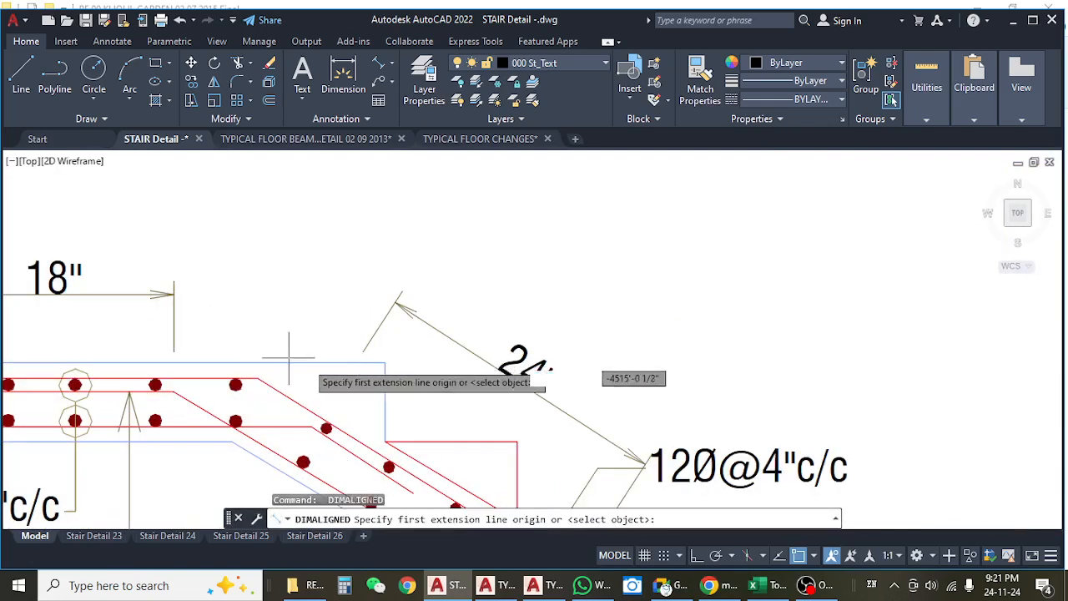
left_click(380, 362)
scroll(417, 350, "down", 4)
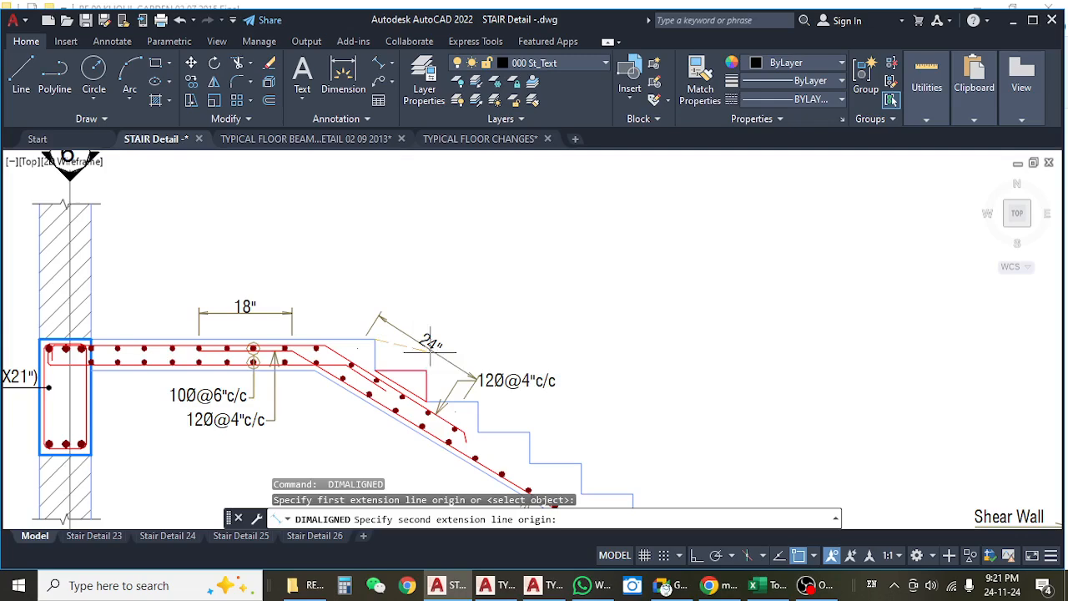
left_click_drag(490, 321, 394, 233)
left_click_drag(704, 422, 646, 379)
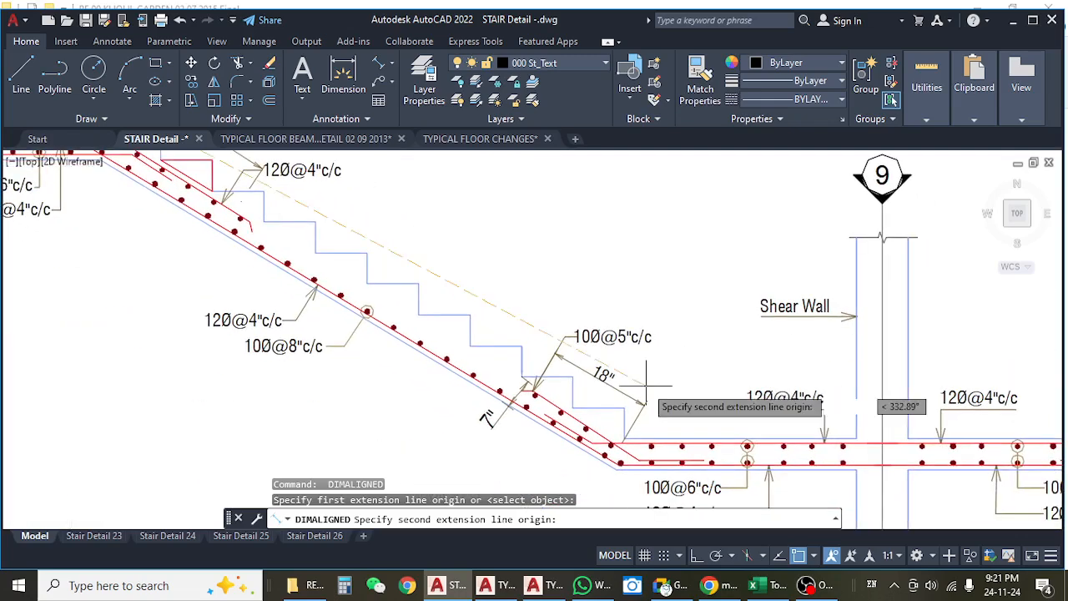
left_click(630, 407)
scroll(634, 351, "down", 4)
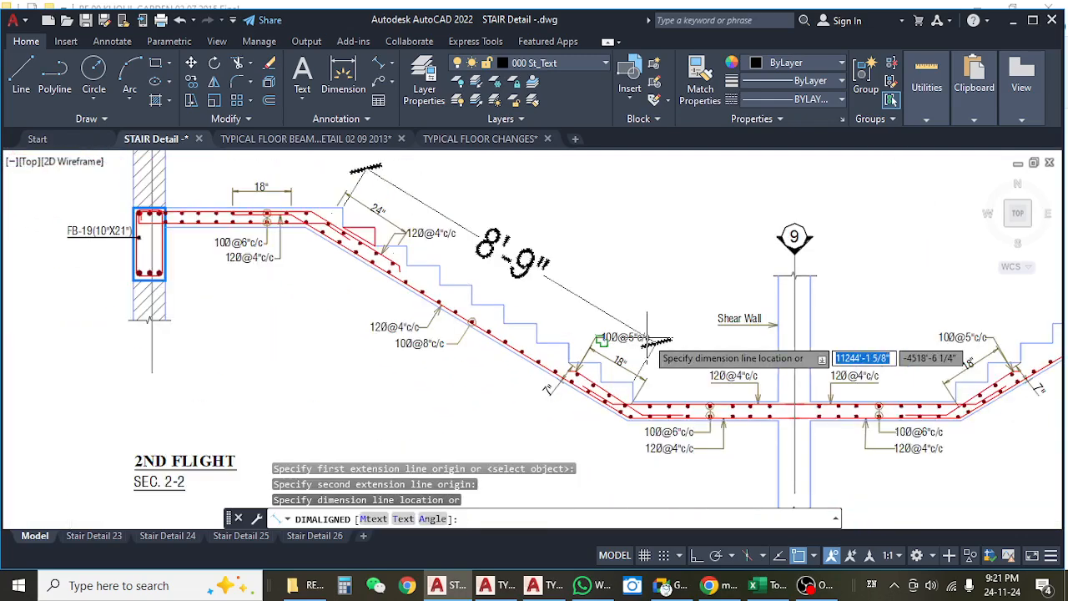
key("Escape")
Recheck the underside length of the 2nd flight waist slab from bend to bend with an aligned dimension, without placing it.
scroll(434, 262, "up", 6)
key("Return")
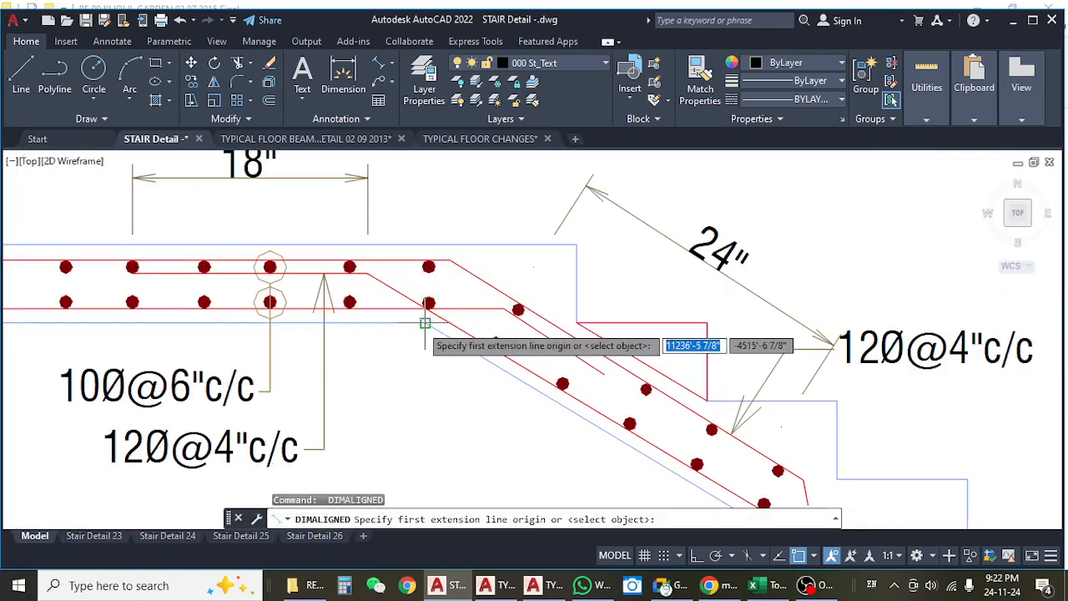
left_click(425, 322)
scroll(443, 316, "down", 6)
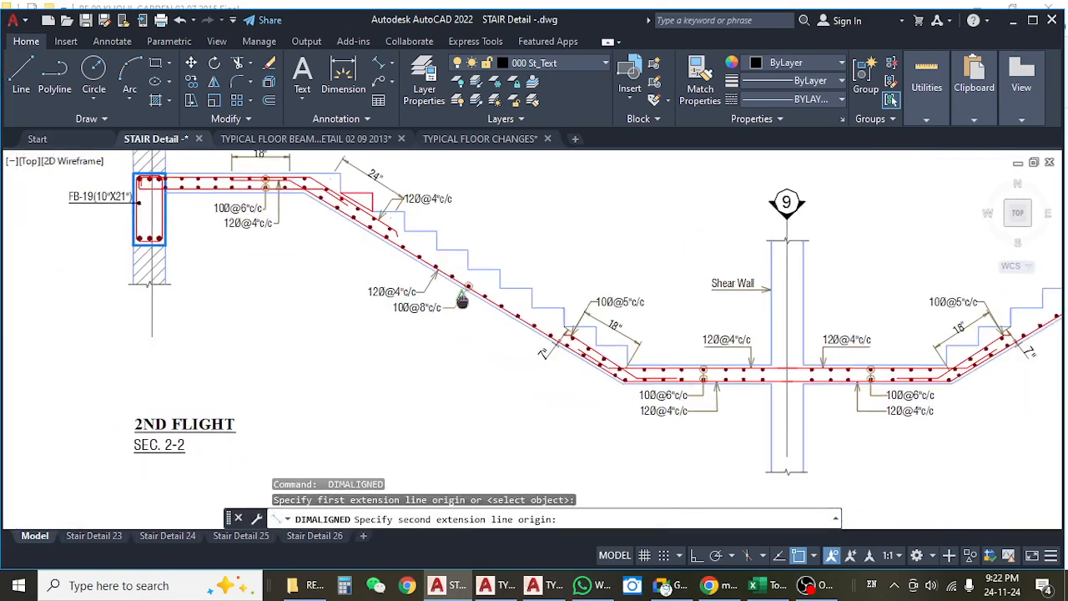
scroll(645, 419, "up", 4)
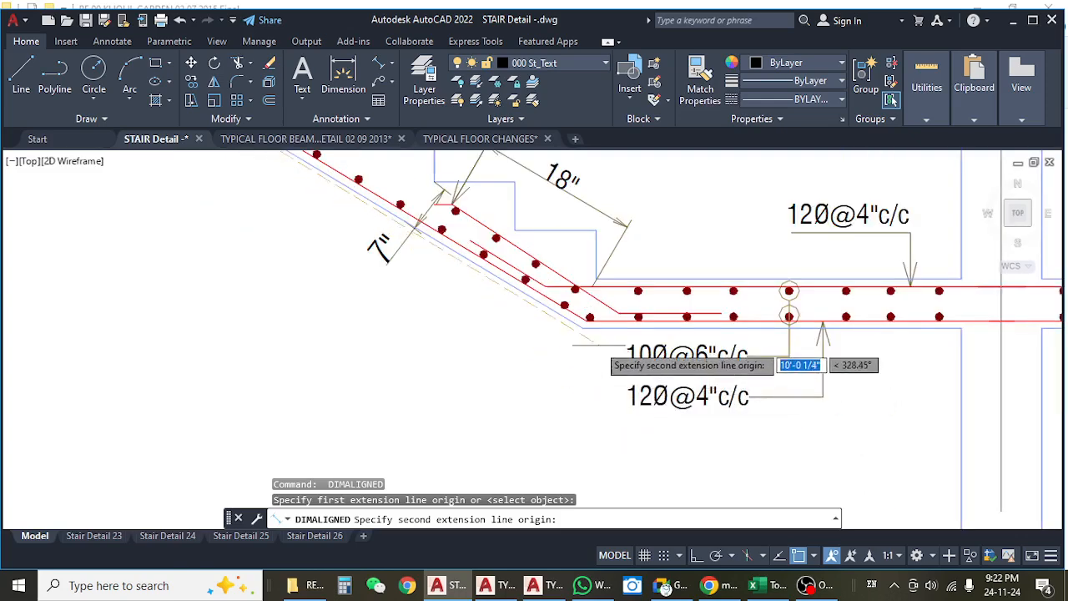
left_click(583, 328)
scroll(532, 376, "down", 5)
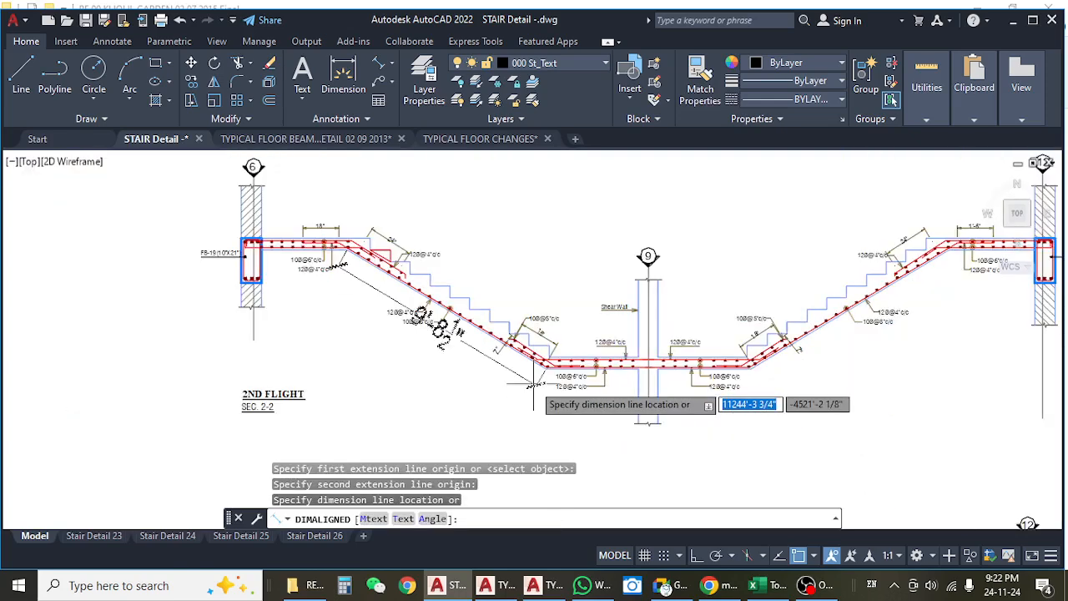
key("Escape")
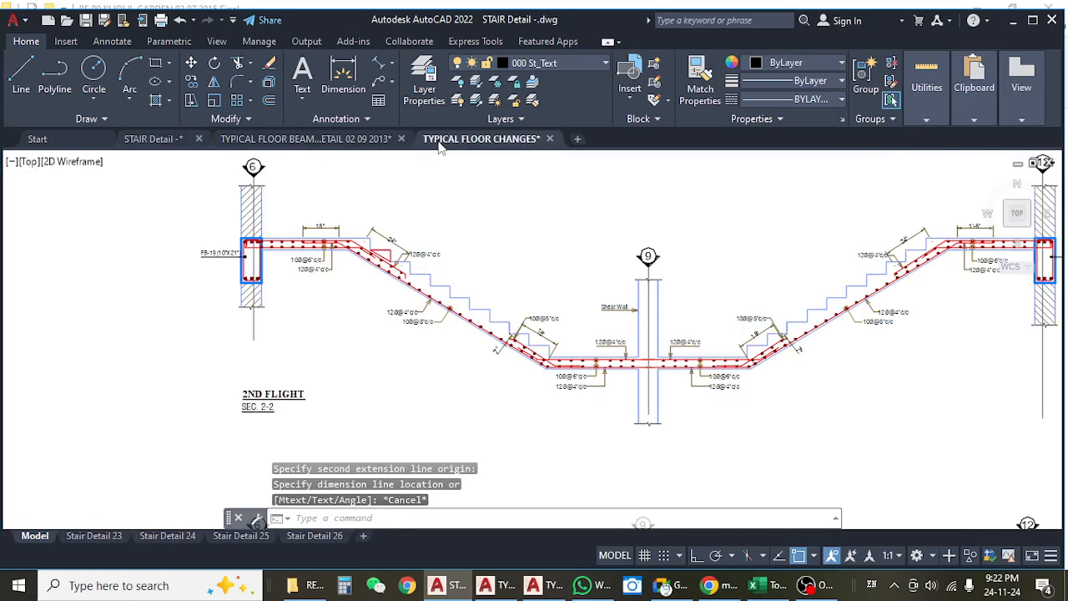
Switch to the TYPICAL FLOOR CHANGES drawing and examine the two stair plans above the lift lobby.
left_click(440, 144)
scroll(497, 241, "up", 3)
scroll(498, 240, "up", 4)
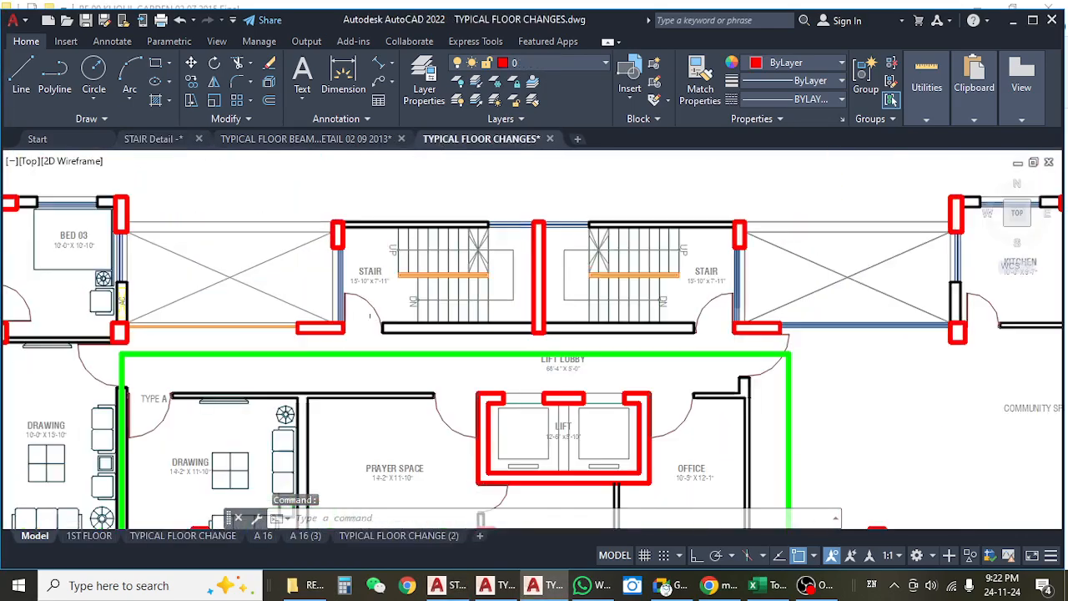
scroll(535, 230, "down", 3)
In the typical floor beam layout, measure from beam TFB-19's inner face to the stair opening edge with a linear dimension, without placing it.
left_click(307, 140)
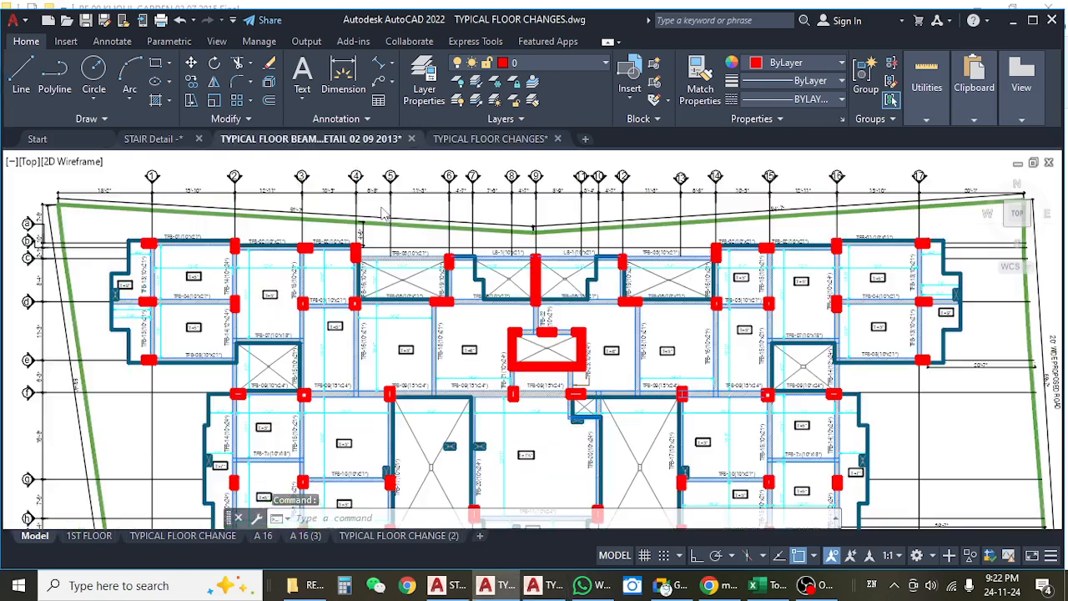
scroll(519, 275, "up", 3)
scroll(520, 275, "up", 5)
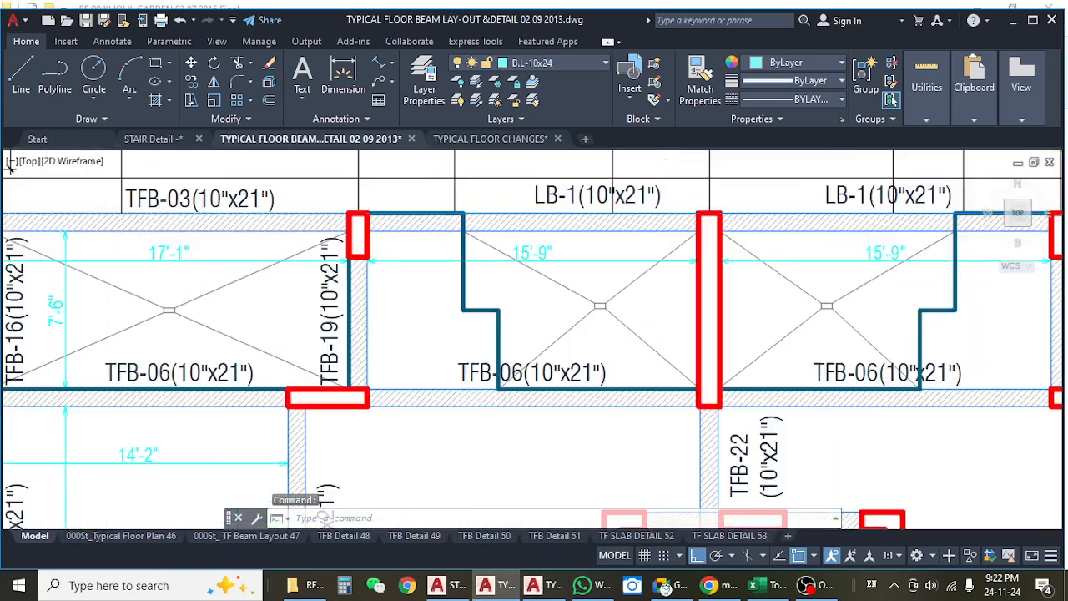
left_click(392, 63)
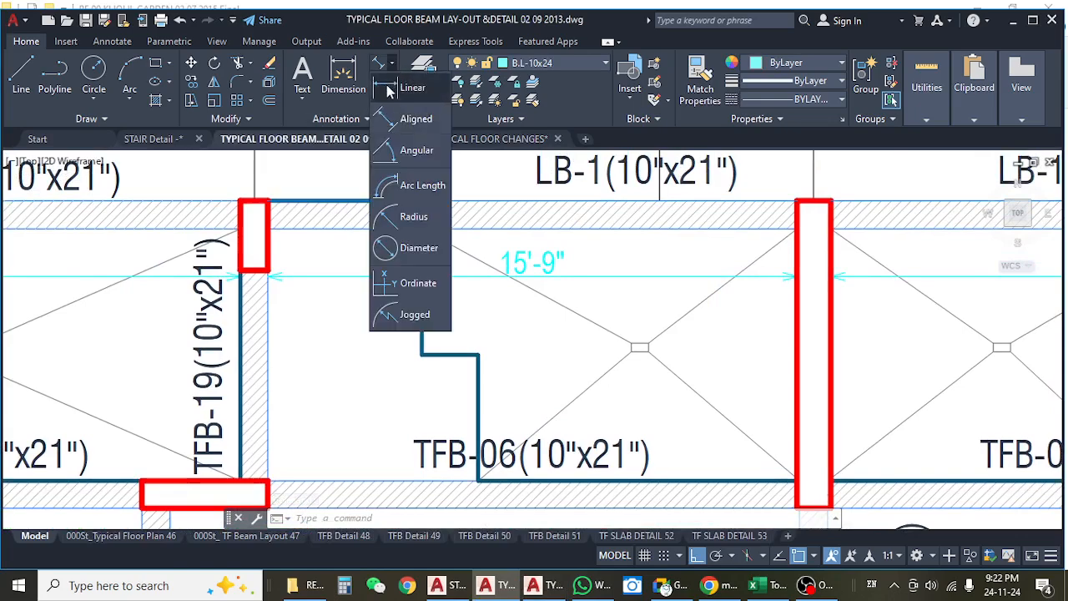
left_click(397, 151)
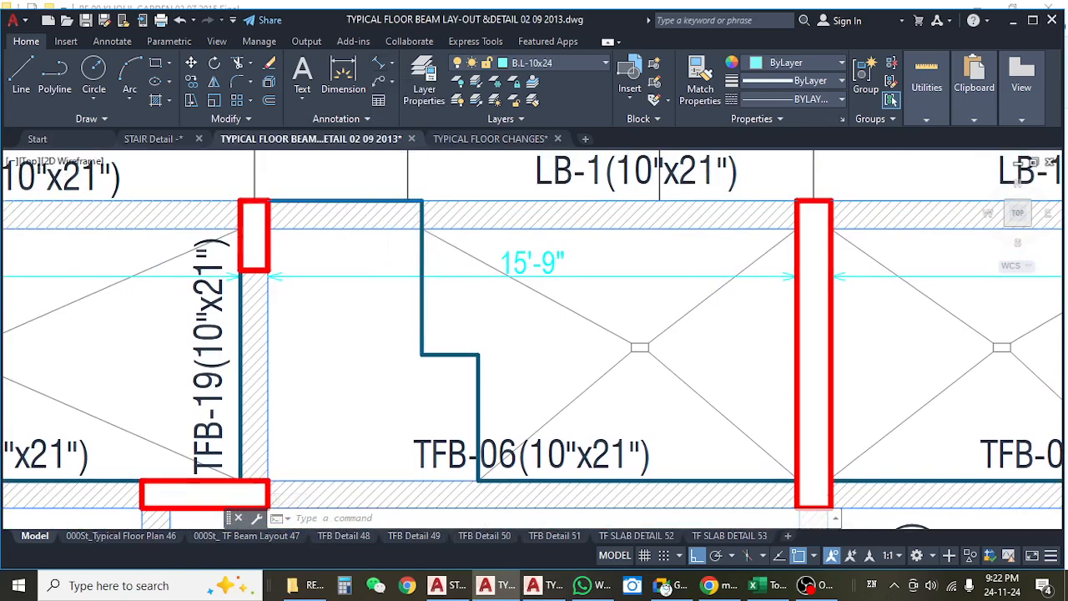
left_click(267, 295)
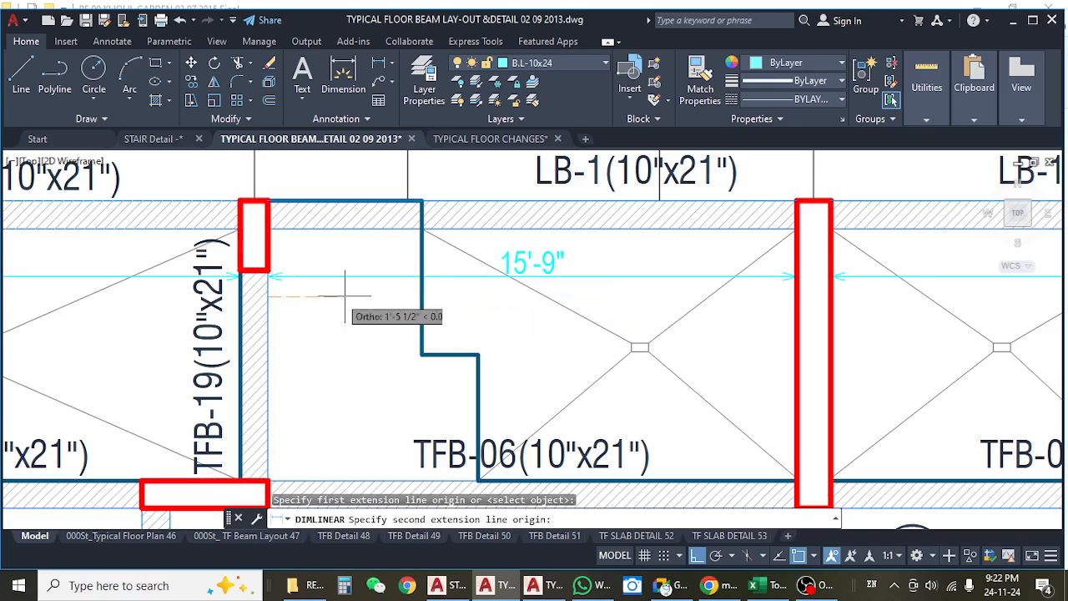
left_click(421, 311)
key("Escape")
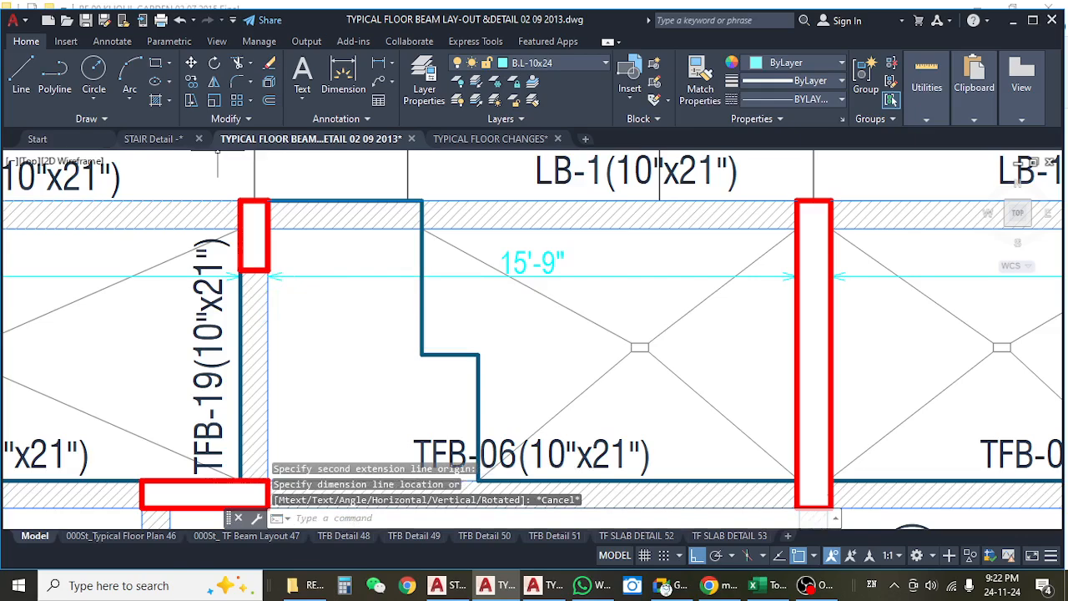
In the STAIR Detail drawing, place a linear dimension above the 2nd flight's upper landing, from the beam face to the first step edge.
left_click(155, 139)
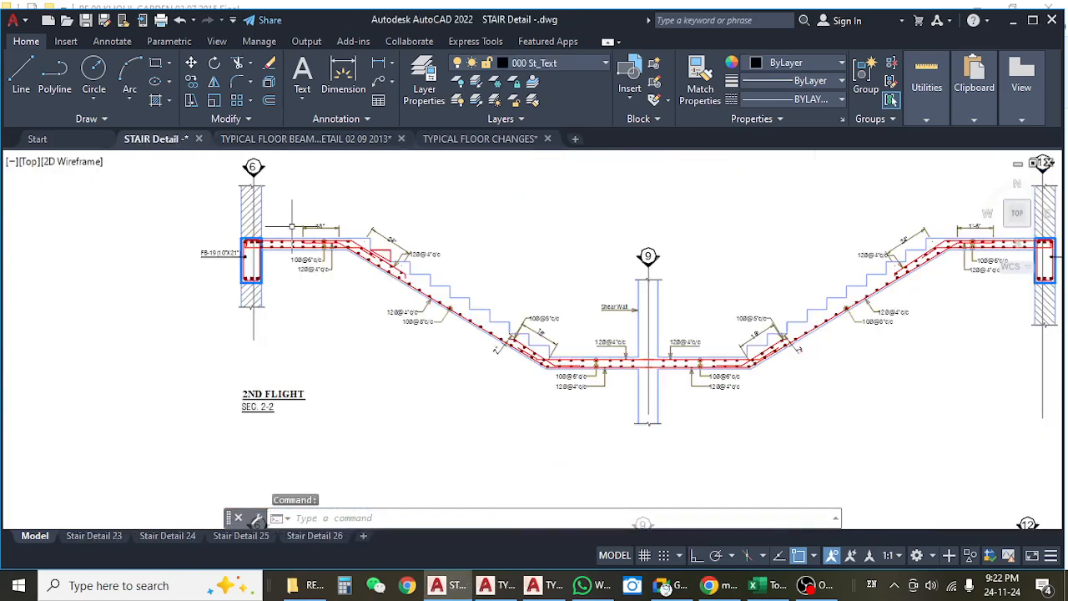
scroll(298, 227, "up", 5)
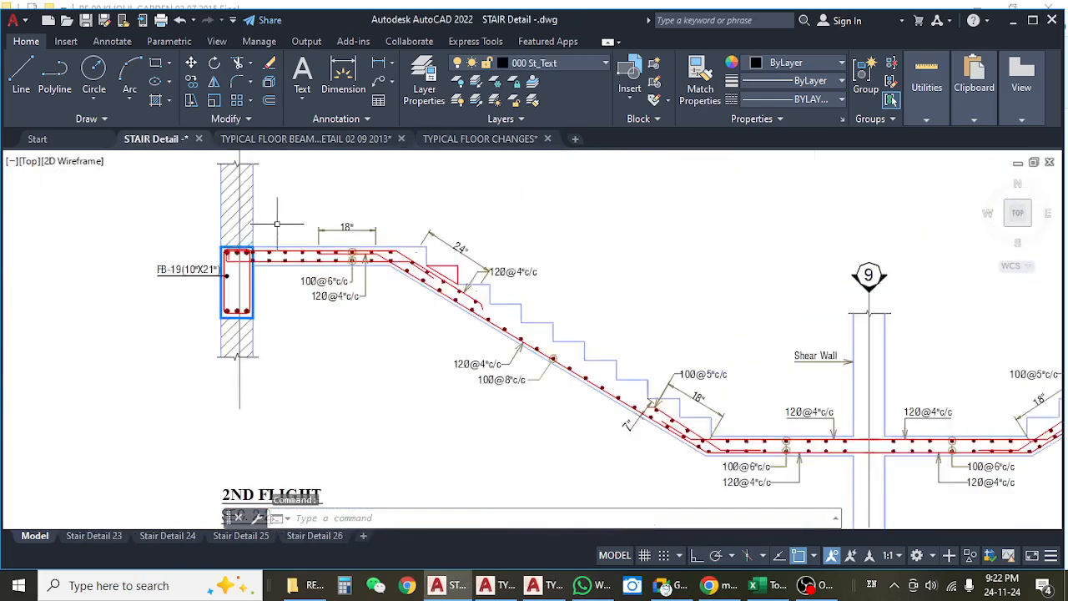
left_click(375, 65)
left_click(215, 292)
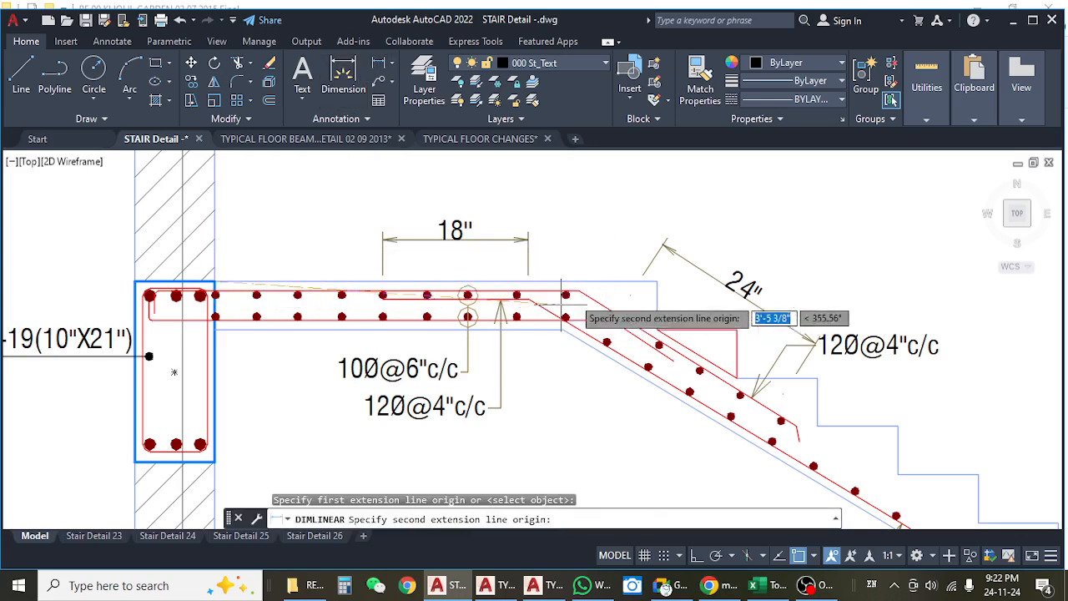
left_click(636, 288)
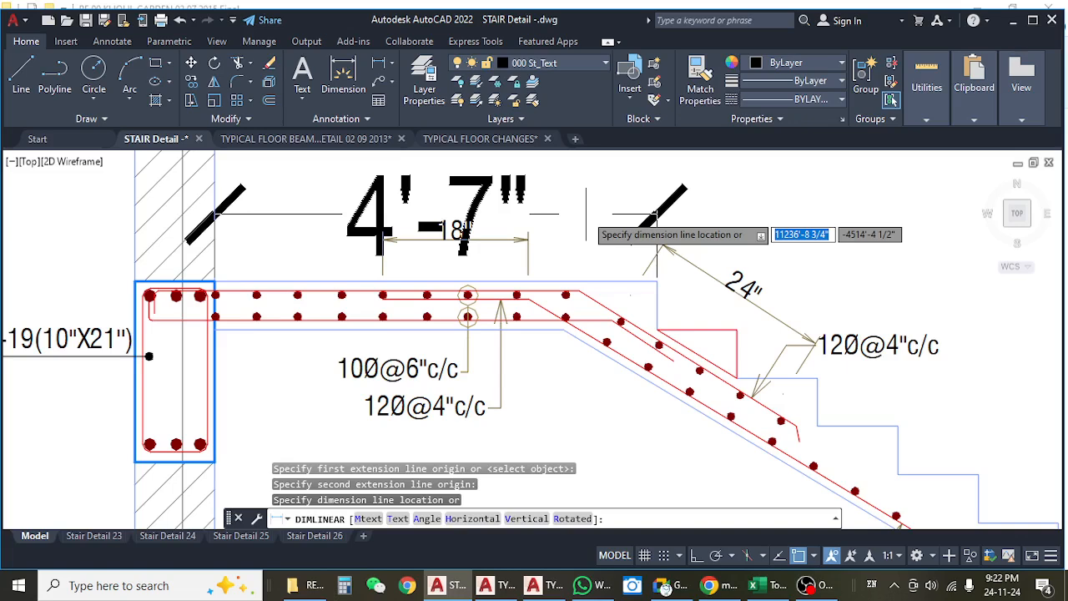
left_click(586, 215)
left_click_drag(609, 341, 448, 242)
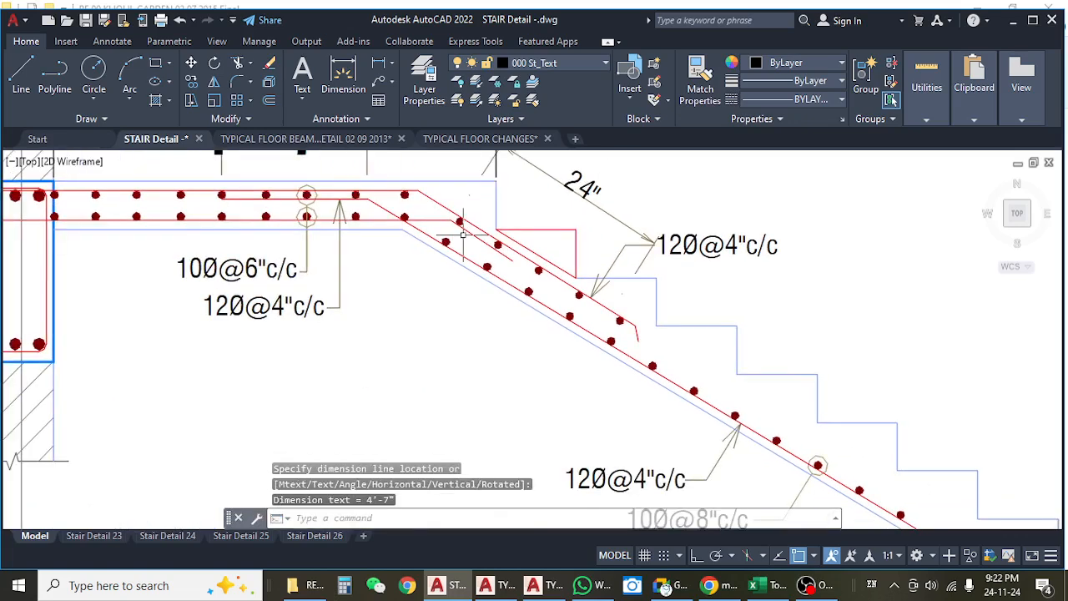
key("space")
left_click(496, 183)
scroll(496, 183, "down", 5)
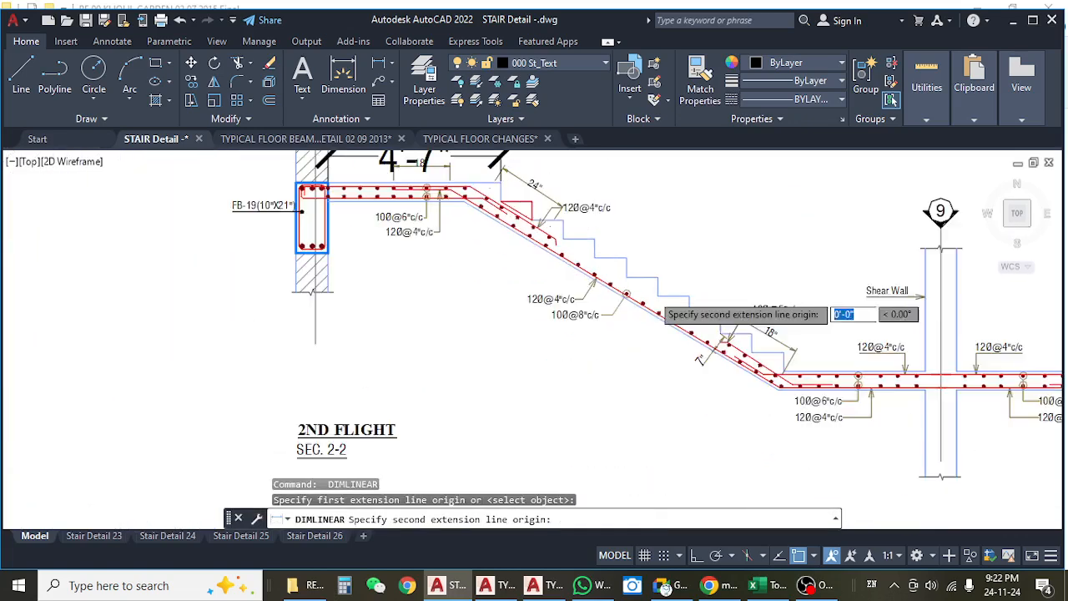
scroll(810, 349, "up", 2)
key("Escape")
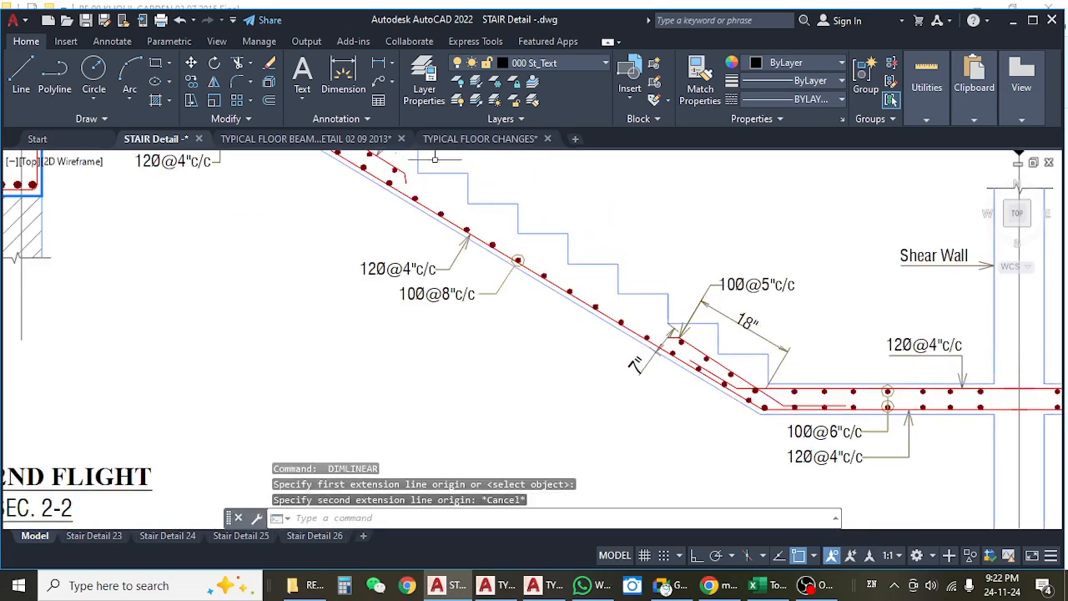
Return to the typical floor beam layout and examine the stair bays on both sides of the central shear wall.
left_click(338, 144)
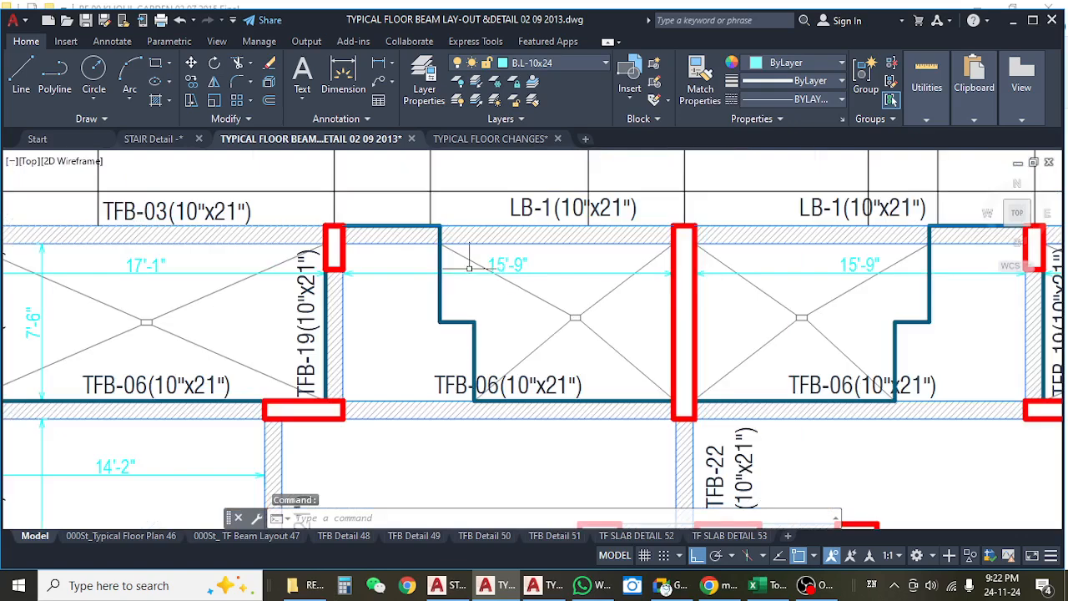
left_click_drag(644, 312, 592, 306)
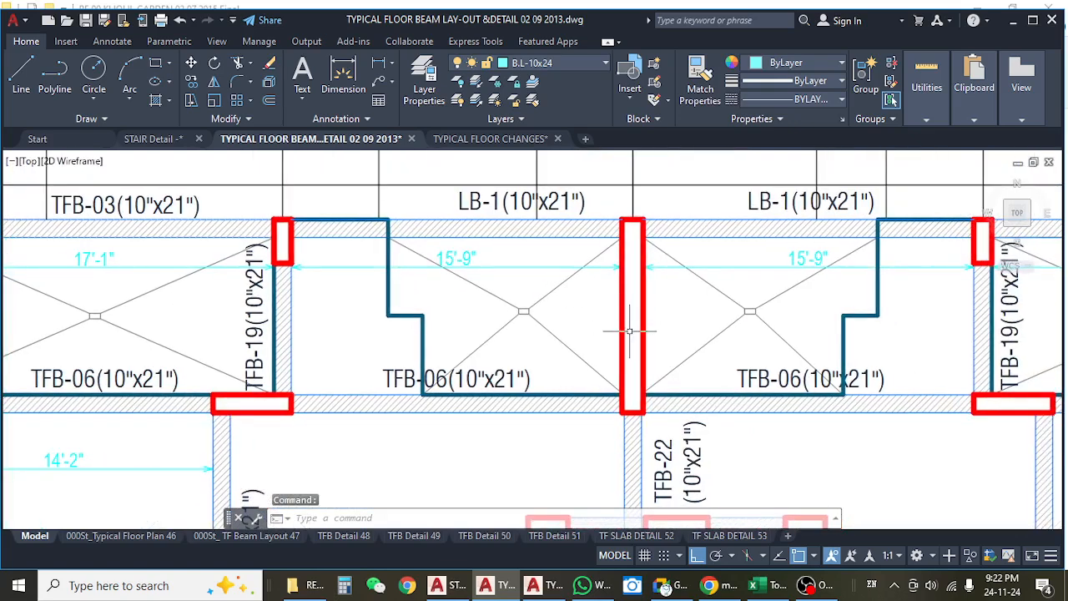
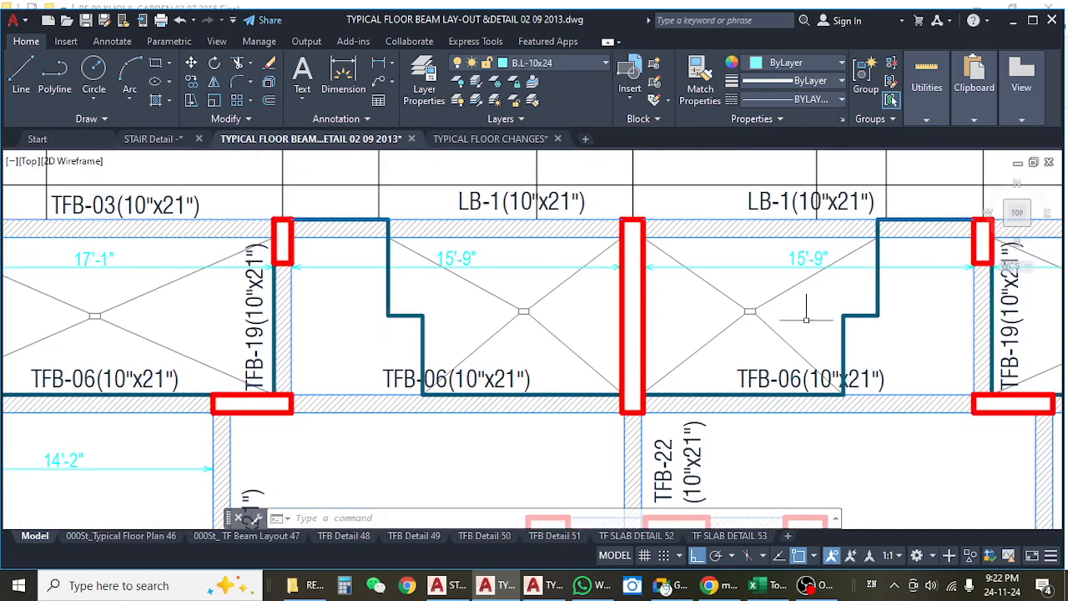
Measure from the stair opening's upper vertical edge to the central shear wall with a linear dimension, without placing it.
key("Escape")
key("Escape")
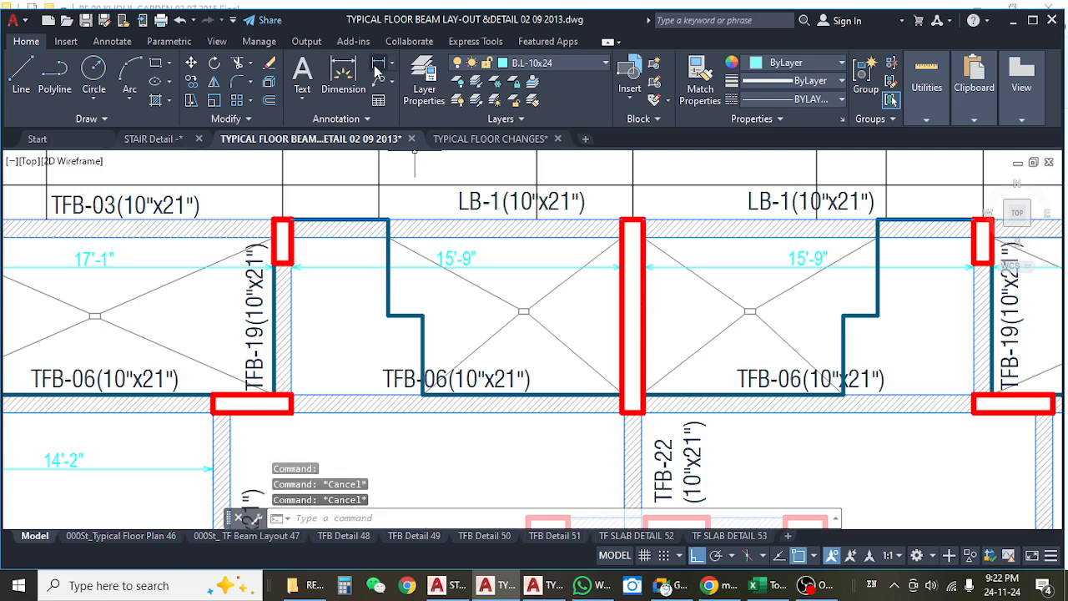
left_click(378, 68)
left_click(387, 280)
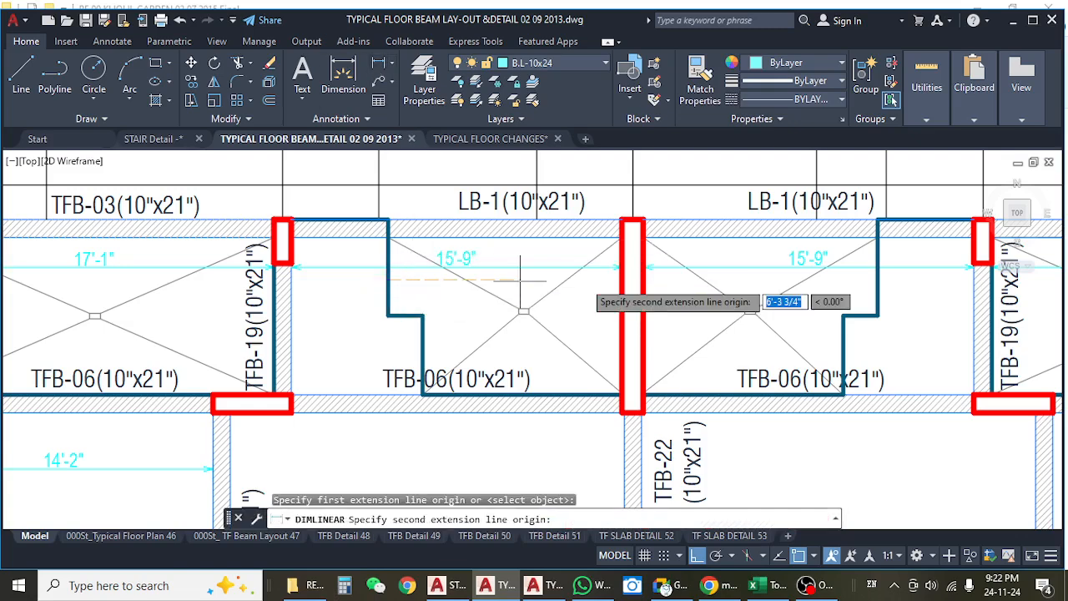
left_click(615, 269)
scroll(525, 290, "up", 2)
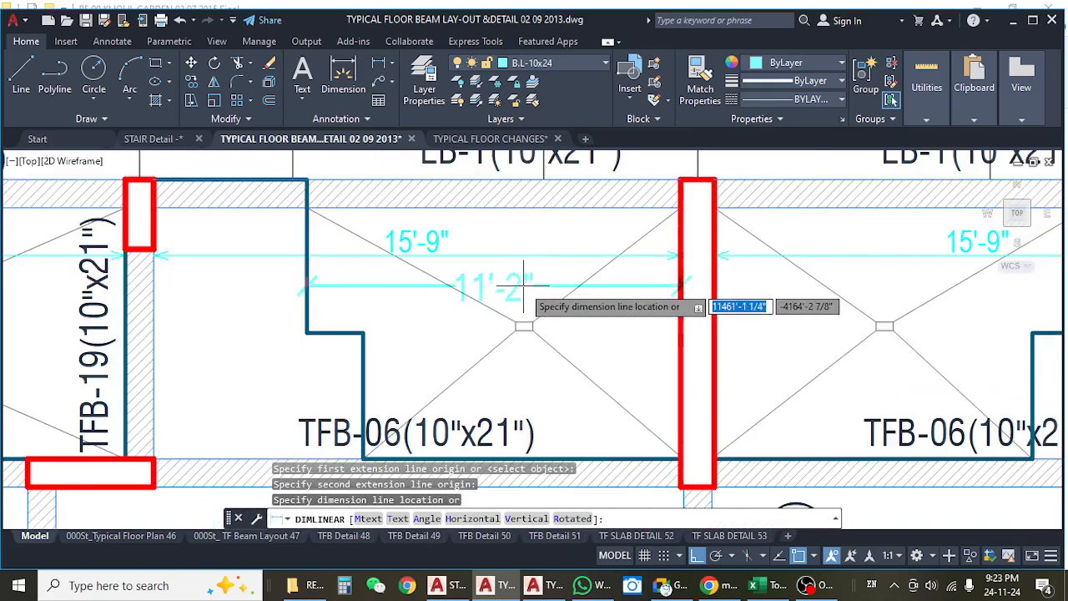
key("Escape")
In the STAIR Detail drawing, place a linear dimension below the 2nd flight's lower landing, from the waist slab's bottom bend to the shear wall face.
left_click(490, 139)
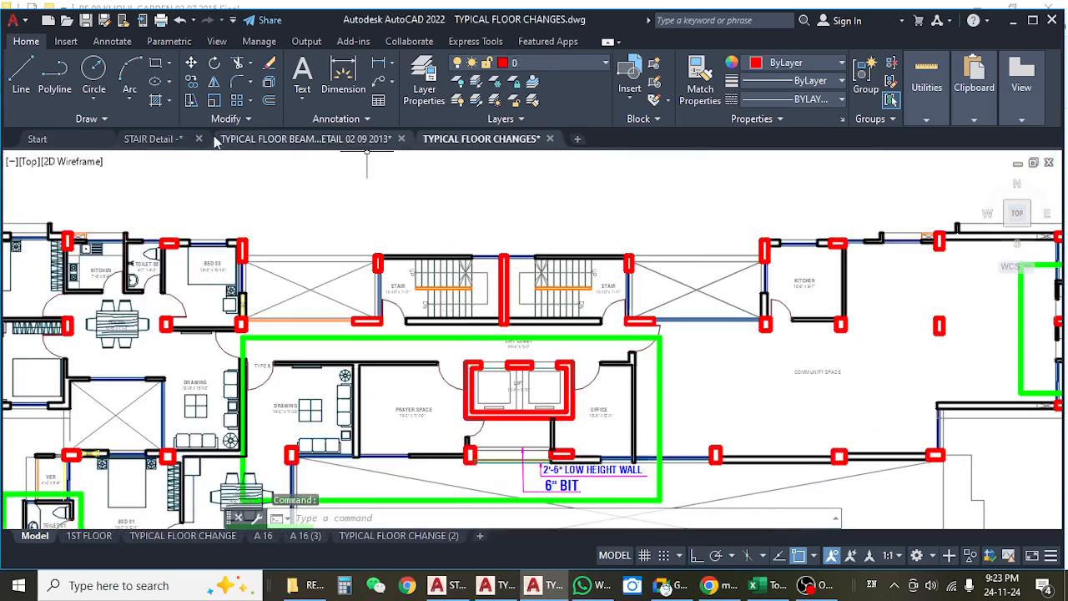
left_click(177, 140)
scroll(528, 300, "down", 4)
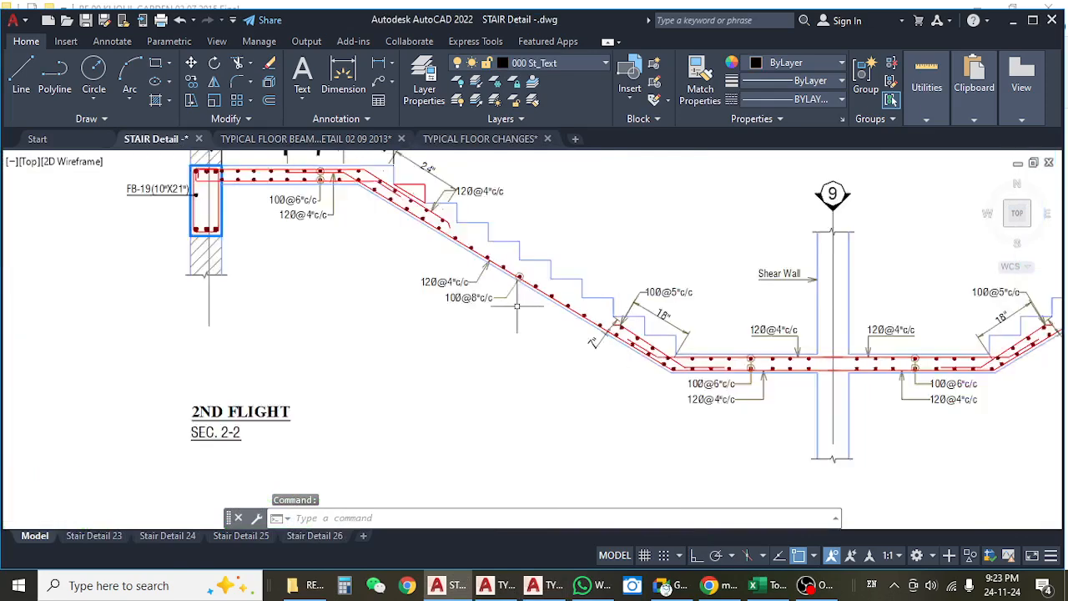
left_click_drag(620, 296, 565, 297)
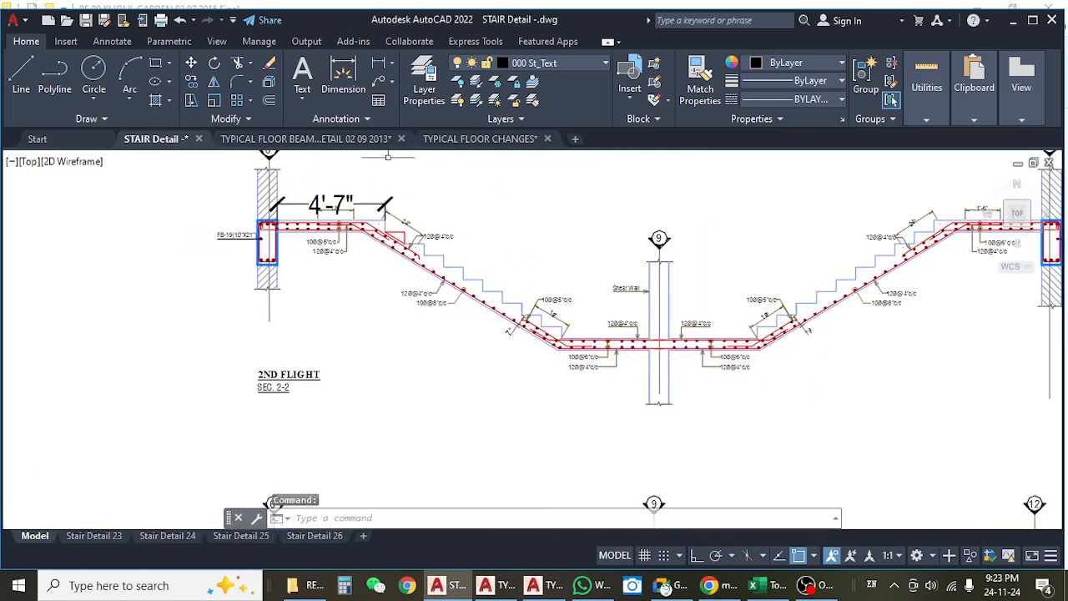
left_click(381, 71)
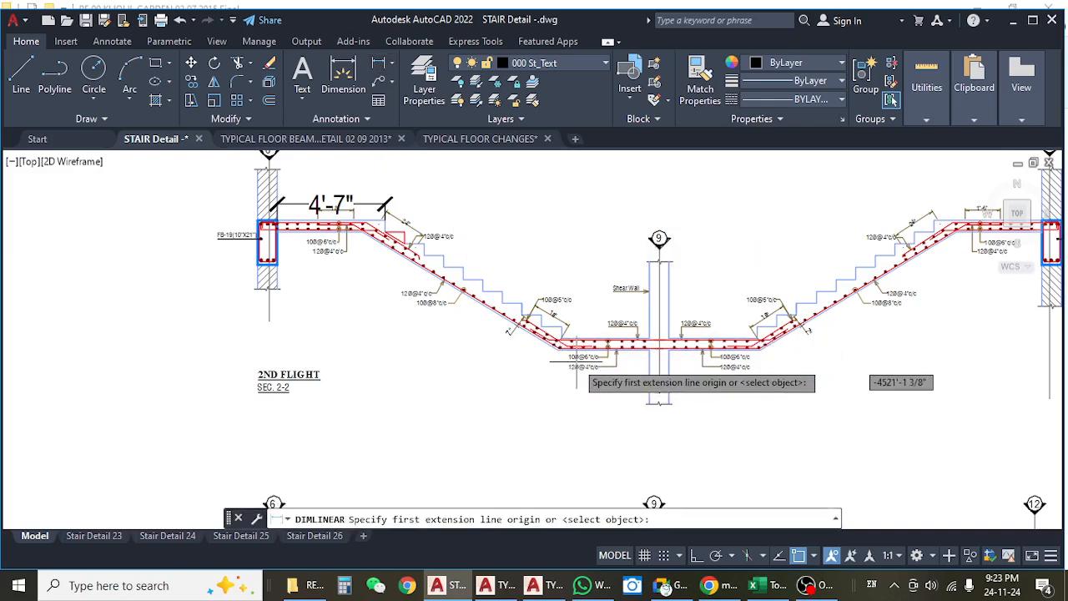
scroll(752, 360, "up", 5)
left_click(461, 290)
scroll(518, 309, "down", 5)
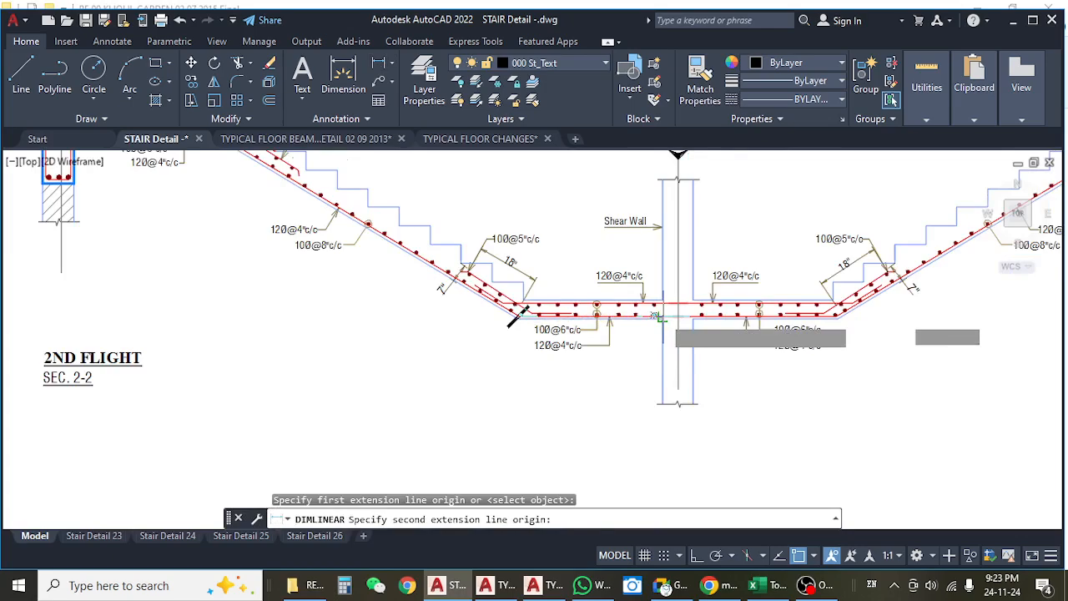
left_click(655, 314)
left_click(647, 367)
key("Return")
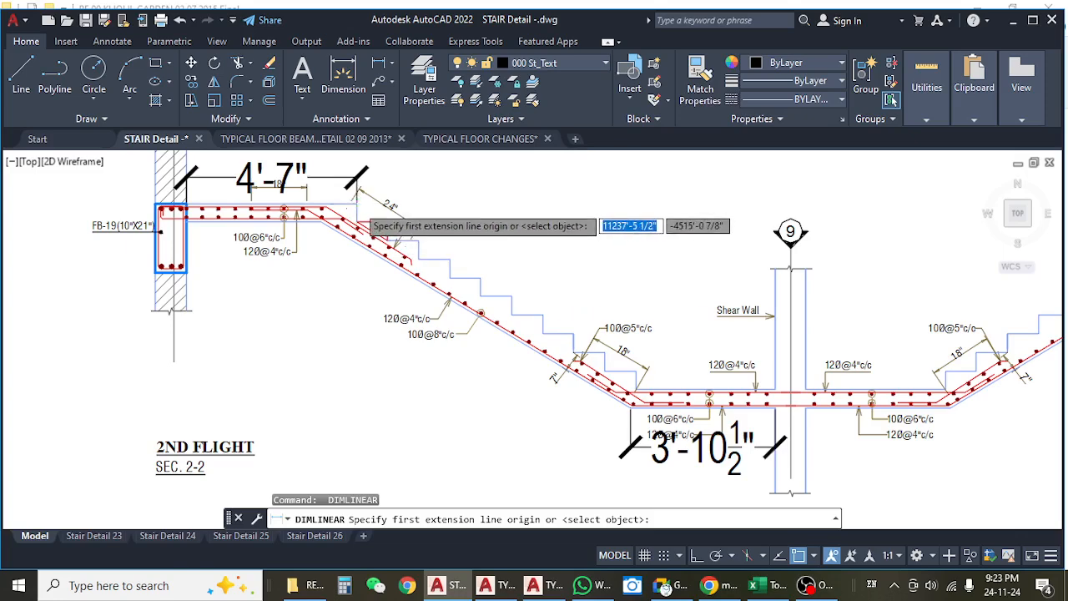
left_click(358, 204)
scroll(603, 354, "up", 2)
scroll(602, 353, "up", 2)
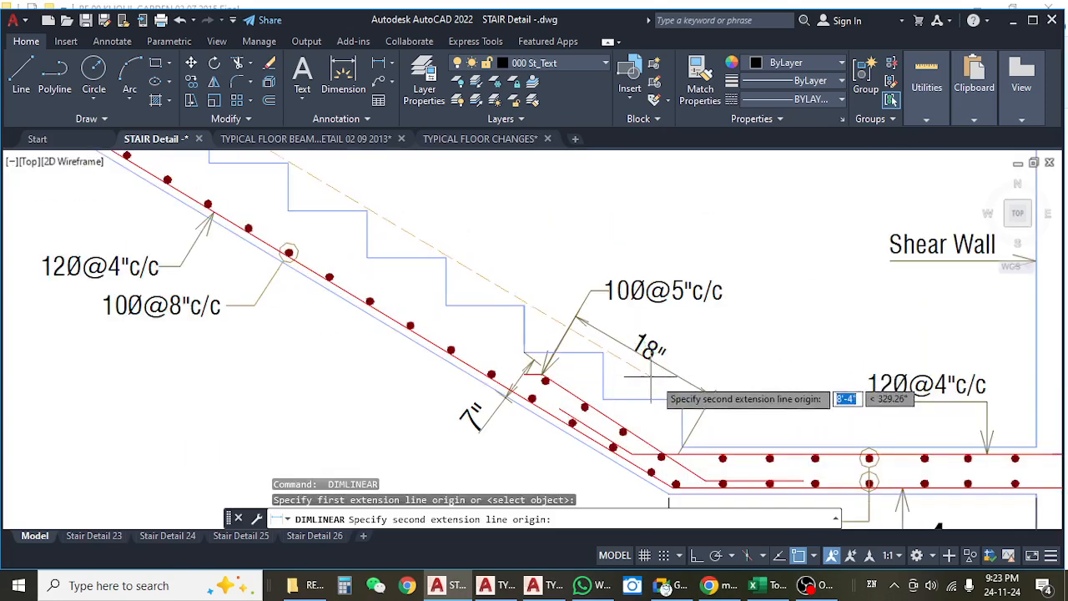
left_click(682, 401)
scroll(682, 401, "down", 4)
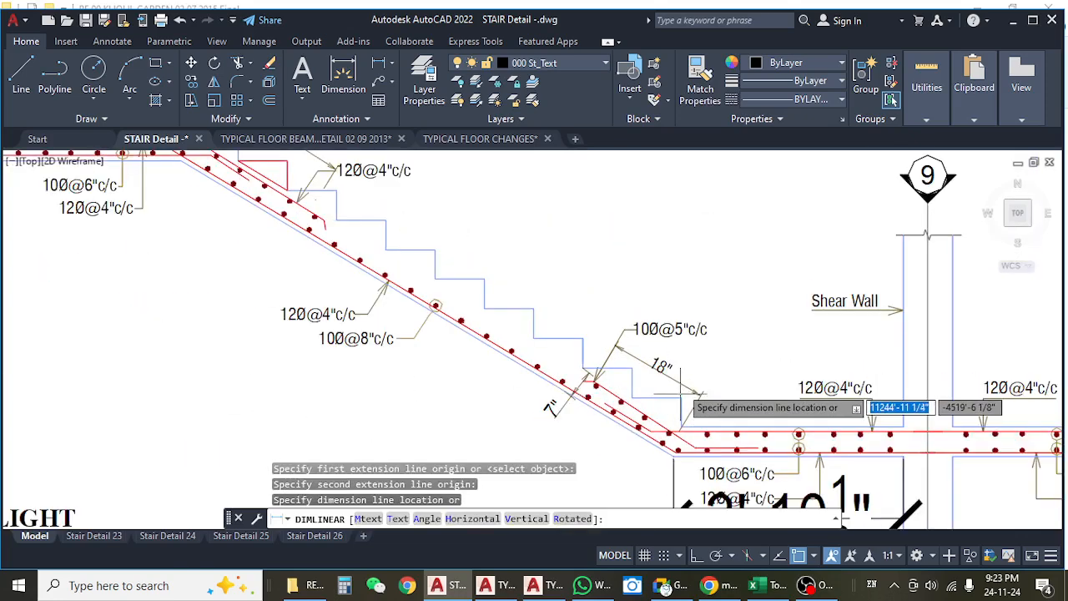
key("Escape")
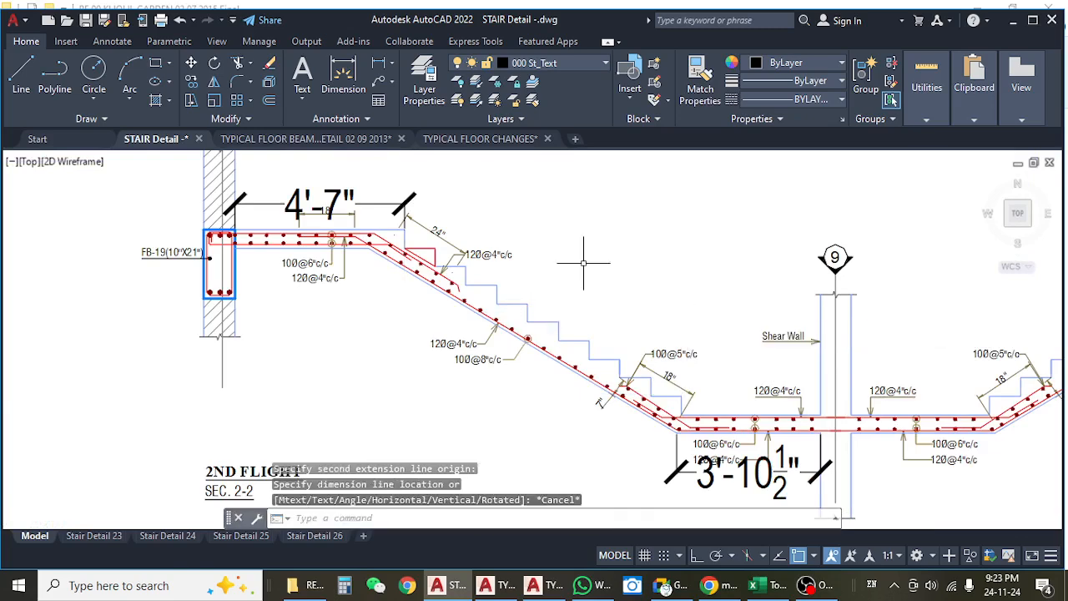
Place an aligned dimension above the 2nd flight's steps, from the upper landing edge to the lowest step's outer corner.
left_click(393, 62)
left_click(400, 119)
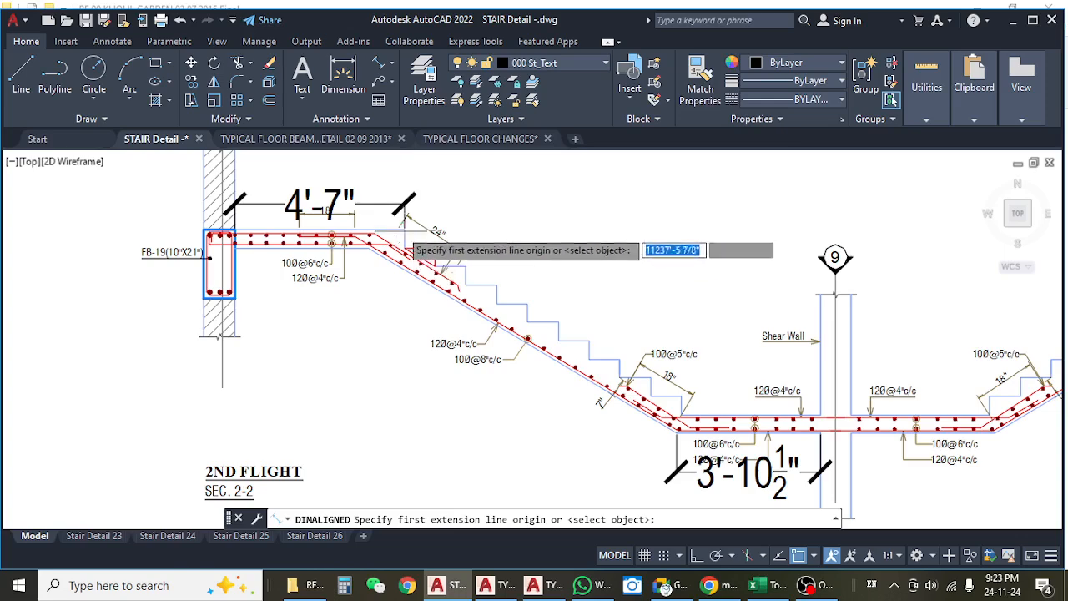
left_click(403, 220)
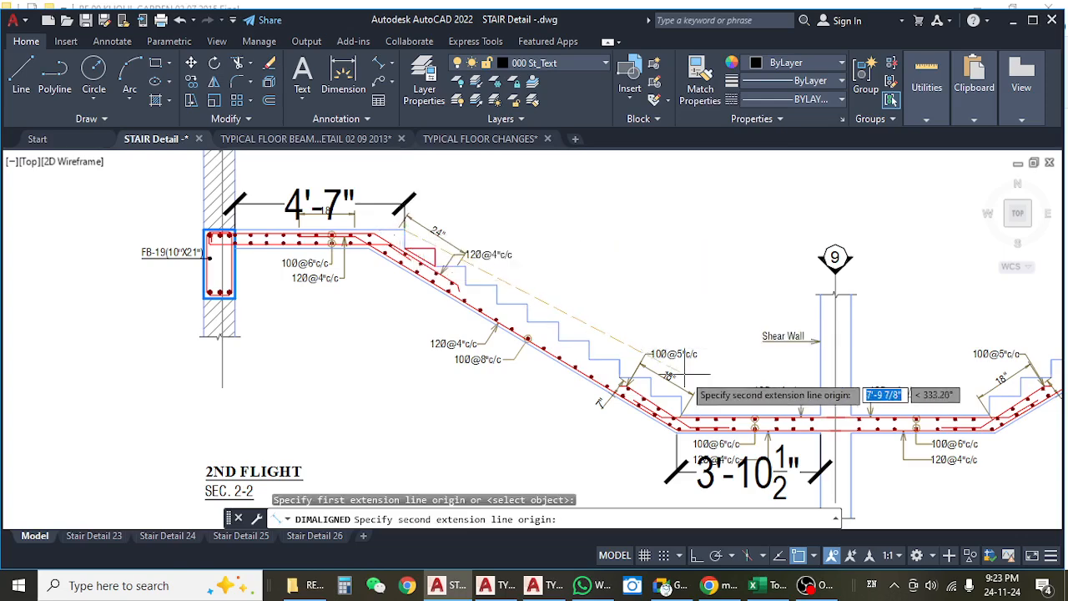
left_click(682, 395)
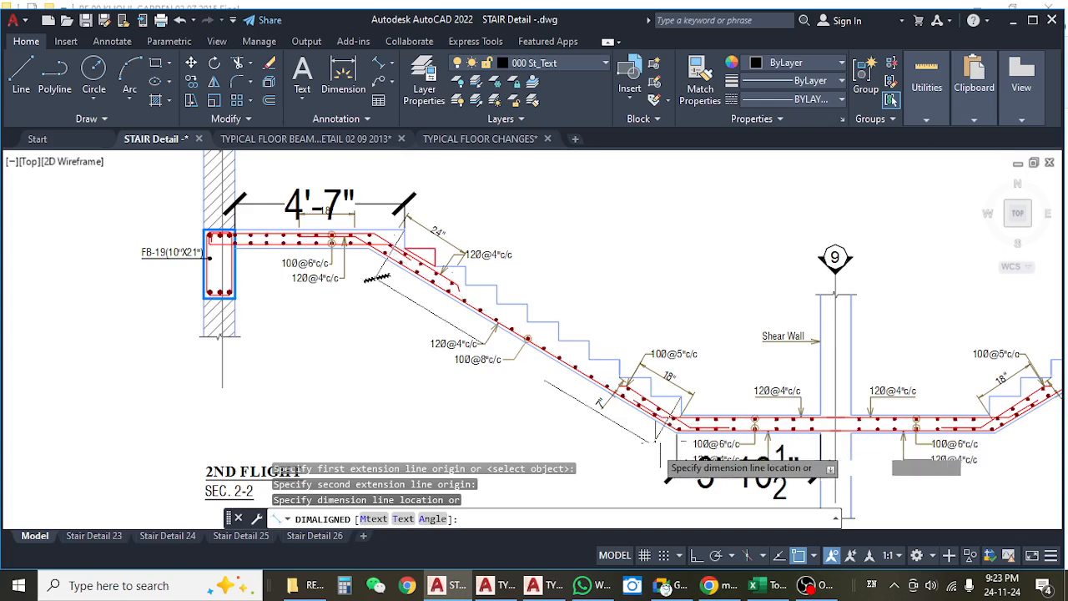
left_click(718, 327)
left_click_drag(783, 295, 741, 286)
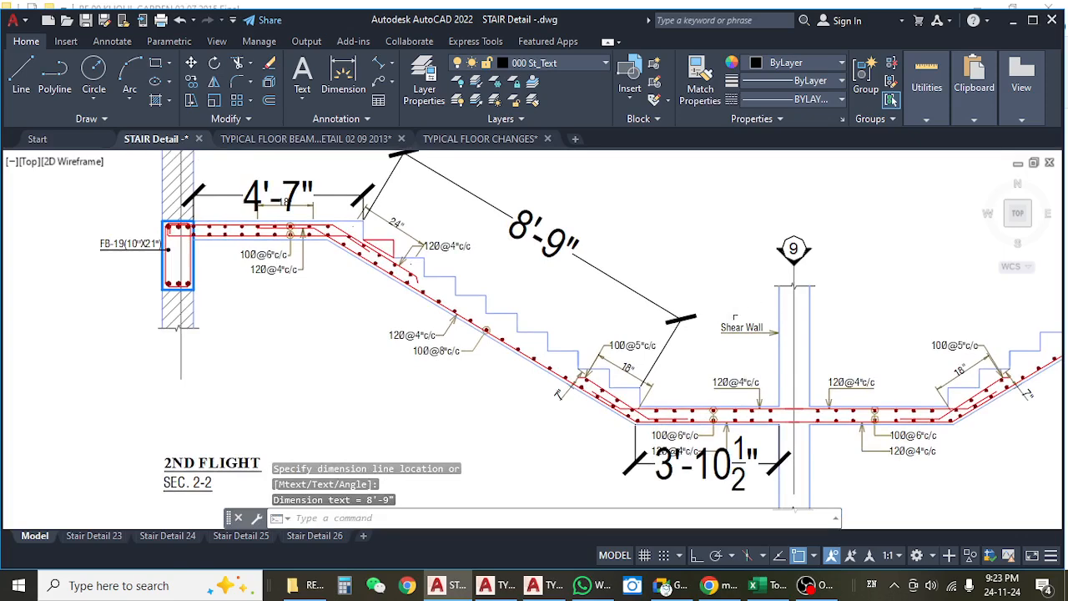
Compare the stair bay in the typical floor beam layout with the dimensioned 2nd flight section in the STAIR Detail drawing.
left_click(313, 140)
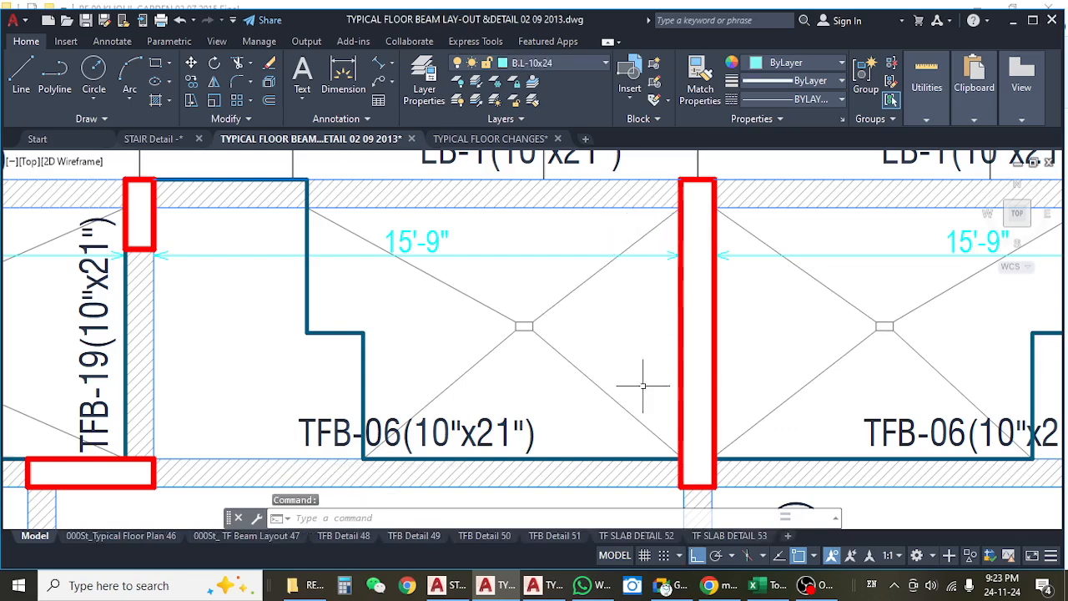
mouse_move(654, 434)
left_mouse_down()
mouse_move(644, 398)
mouse_move(668, 398)
left_mouse_up()
left_click_drag(505, 300, 554, 317)
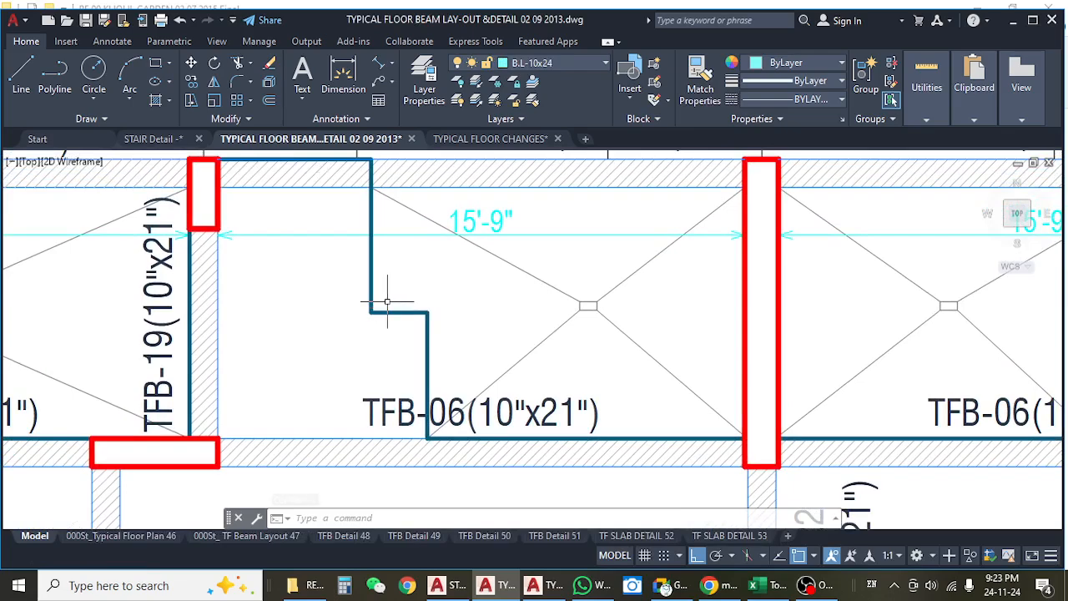
left_click(480, 138)
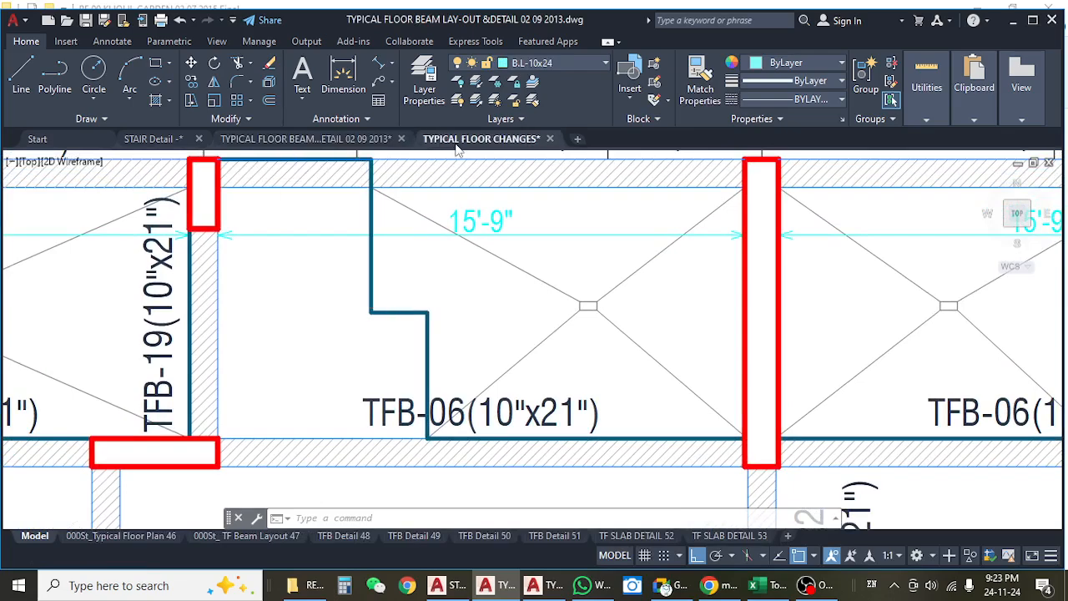
left_click(152, 138)
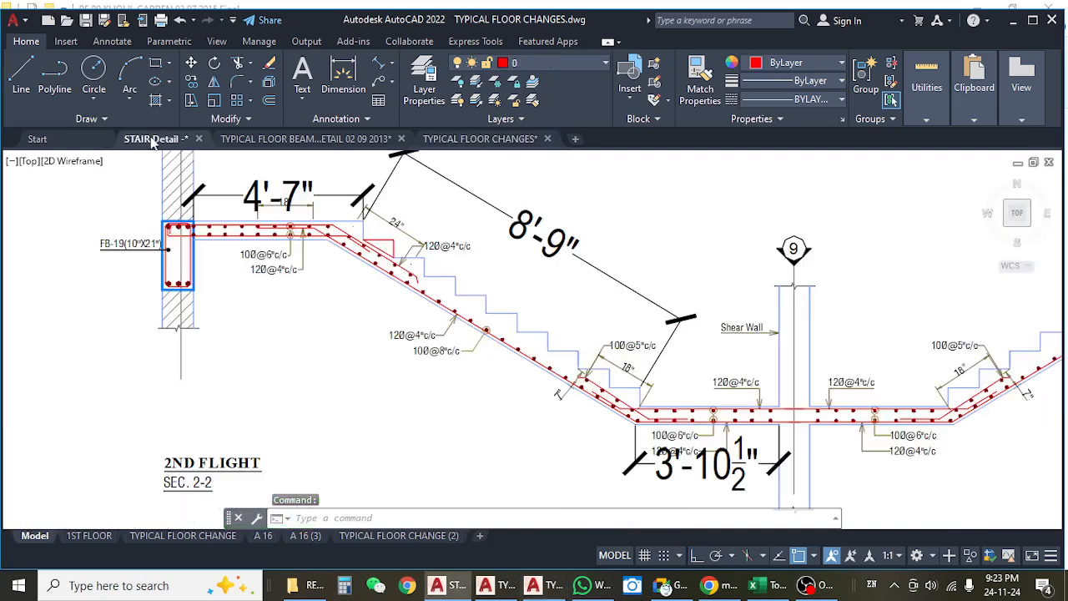
left_click_drag(576, 383, 527, 376)
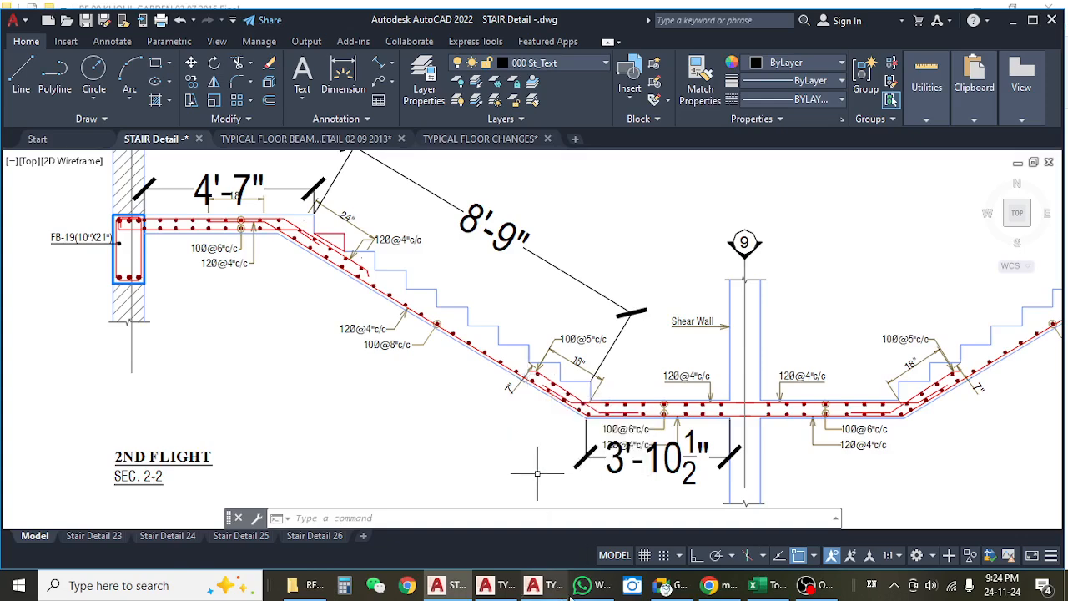
Switch to the Excel estimate and check the ground-floor stair waist slab's length and width.
left_click(770, 585)
left_click(415, 378)
left_click(363, 366)
left_click(380, 377)
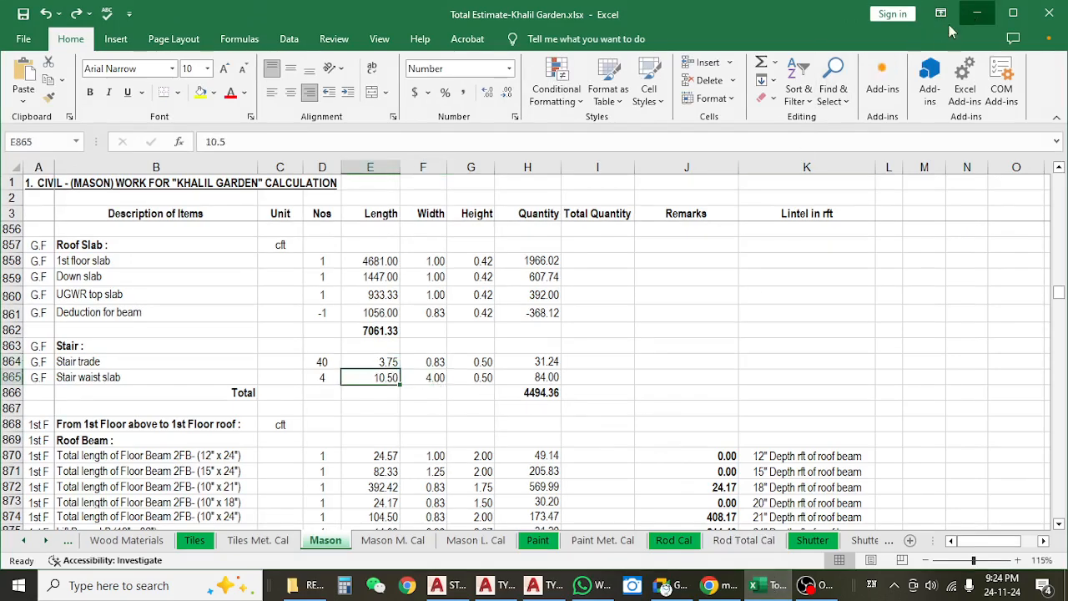
Return to the AutoCAD typical floor beam layout and measure from TFB-19's inner face to the stair opening's lower vertical edge, without placing the dimension.
left_click(977, 13)
scroll(423, 336, "down", 3)
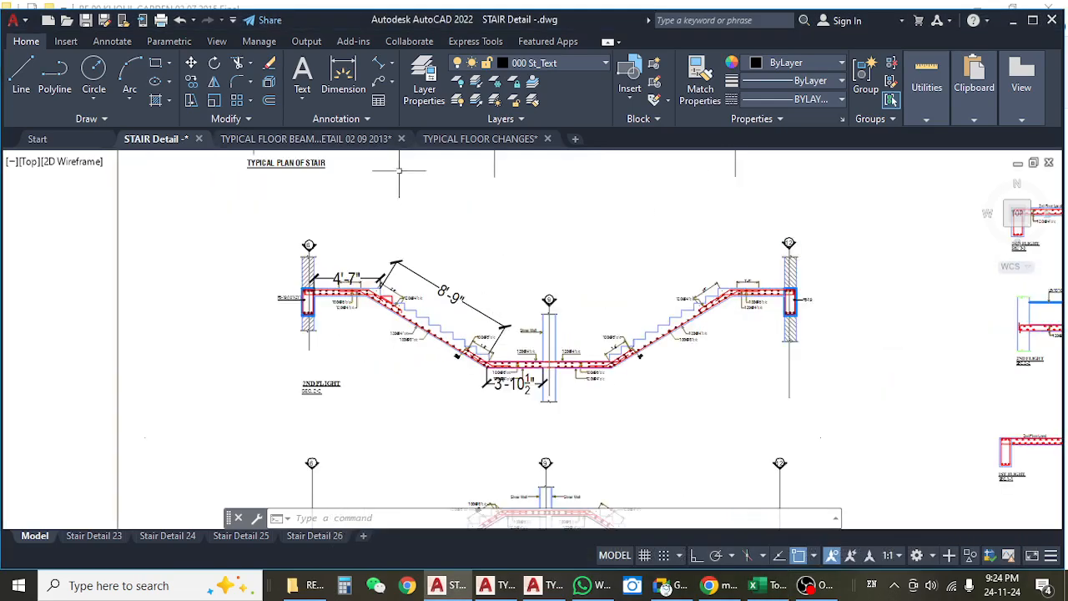
left_click(445, 140)
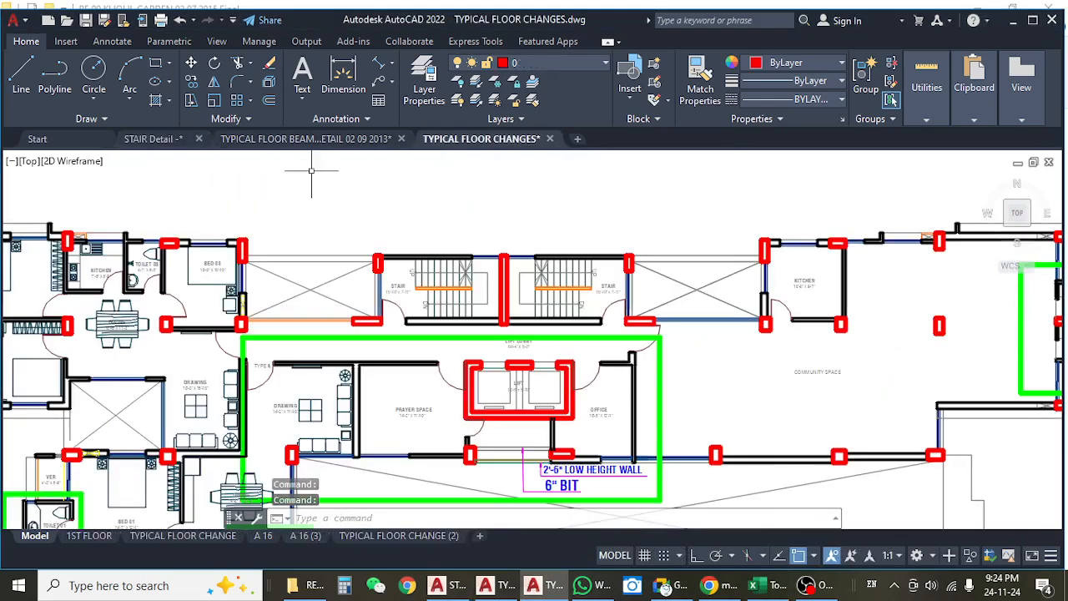
left_click(305, 139)
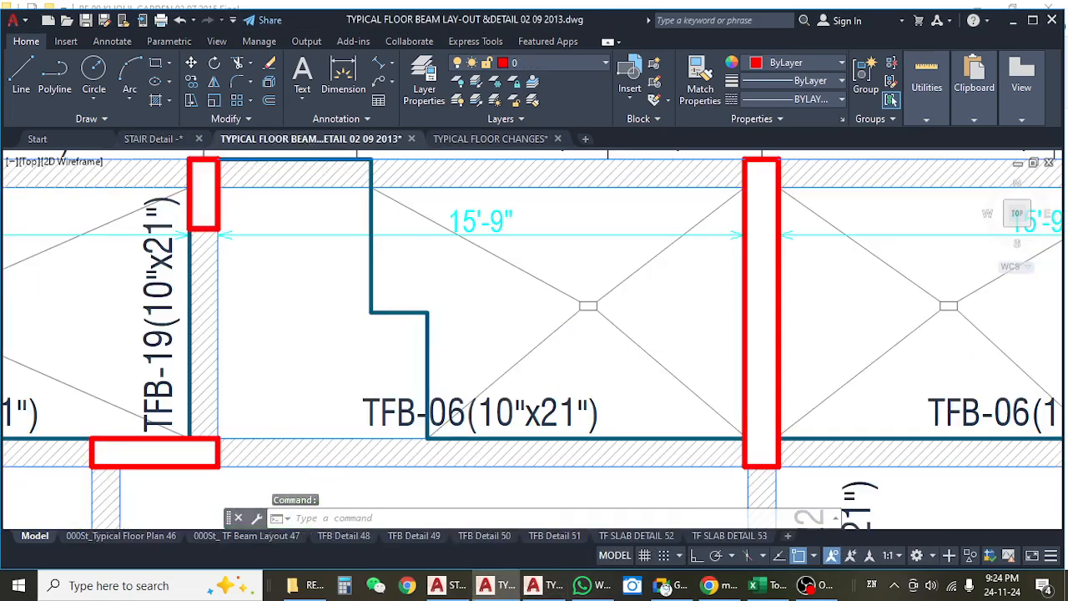
left_click_drag(406, 274, 470, 276)
left_click_drag(476, 329, 488, 318)
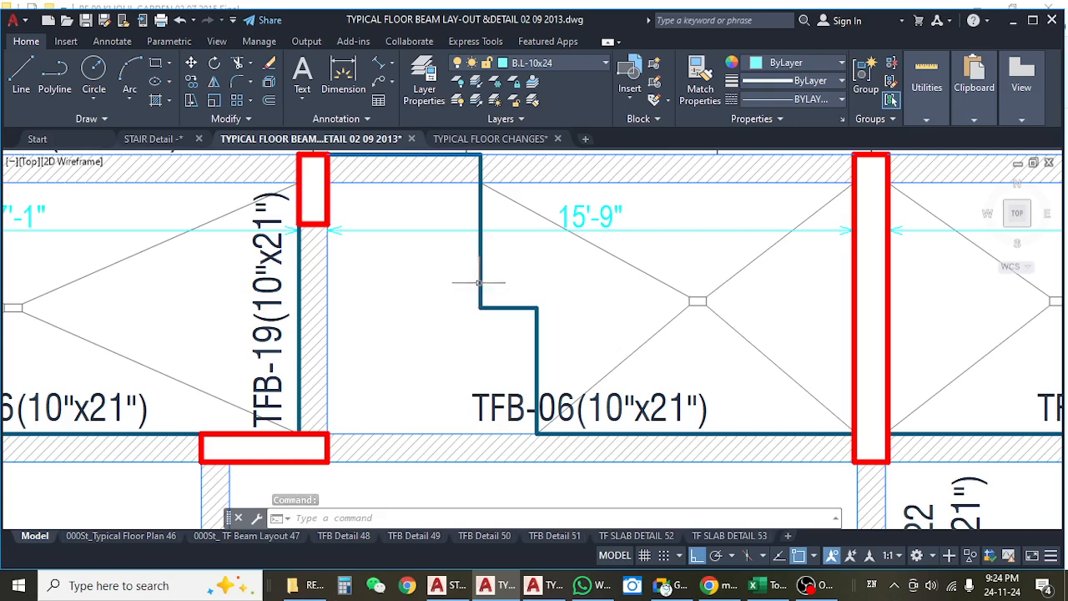
left_click(392, 66)
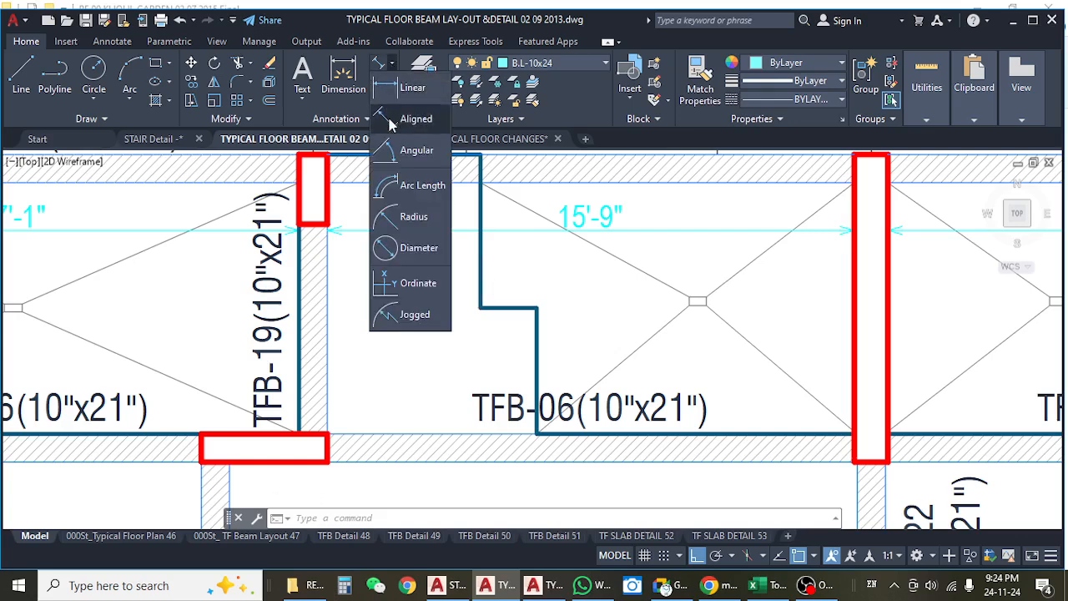
left_click(405, 90)
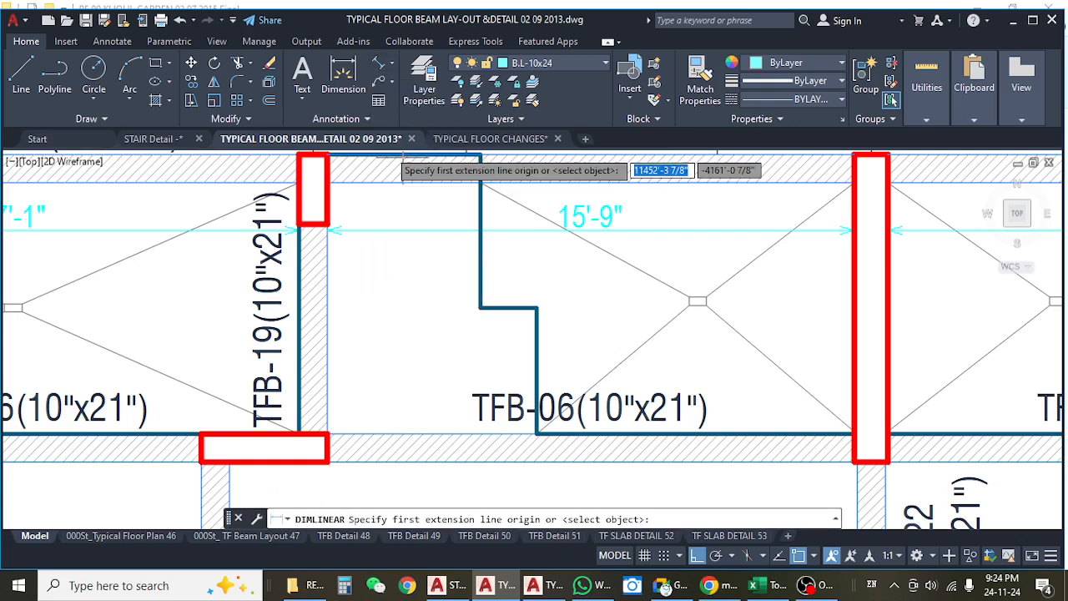
left_click(328, 357)
left_click(536, 358)
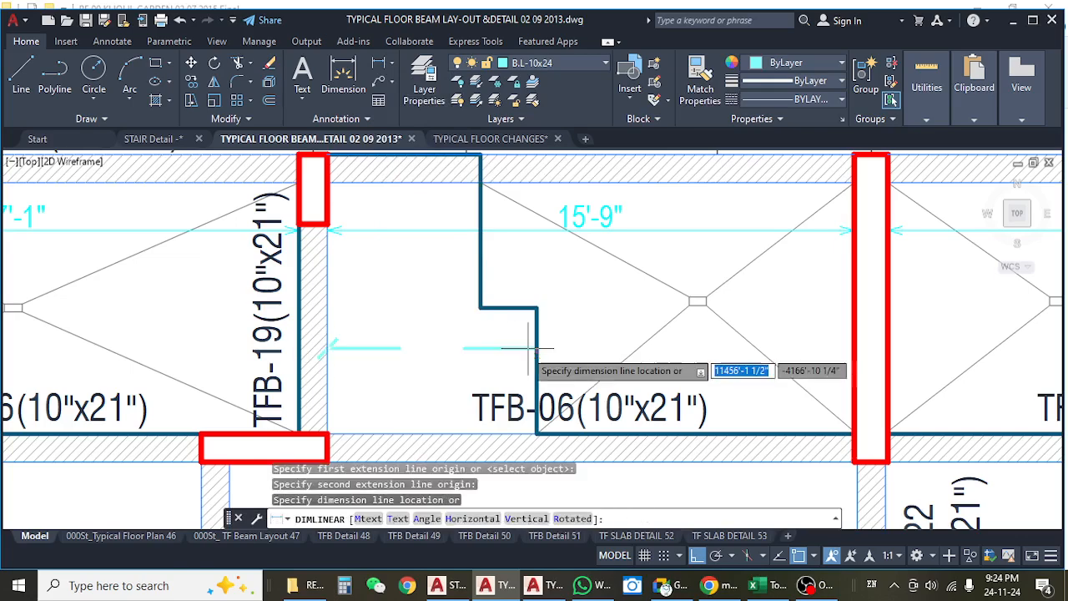
key("Escape")
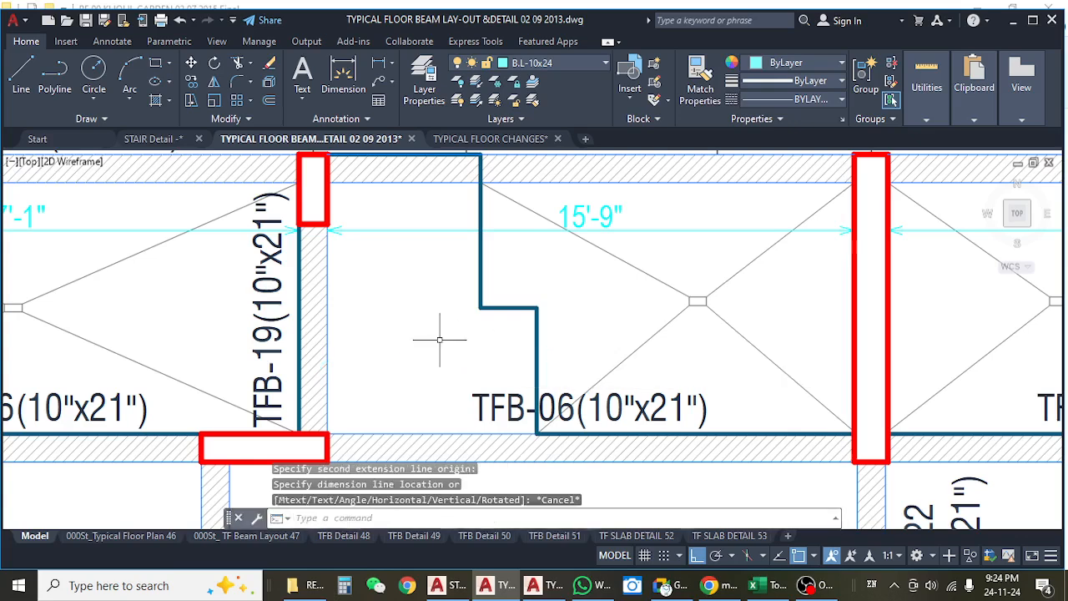
Measure from TFB-19's inner face to the stair opening's upper vertical edge with a linear dimension, without placing it.
key("Return")
left_click(327, 276)
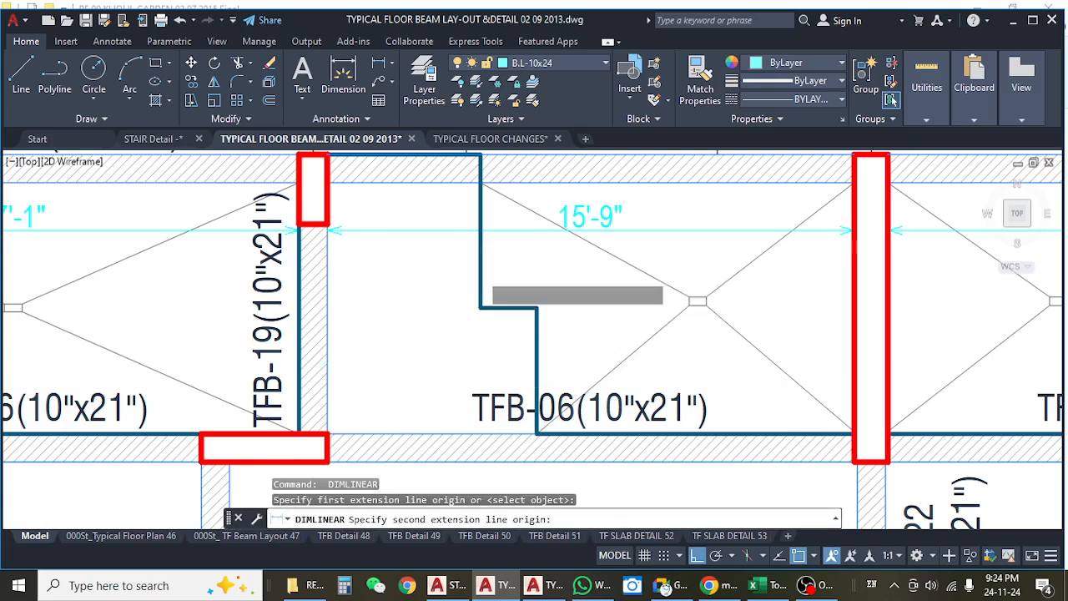
left_click(479, 279)
key("Escape")
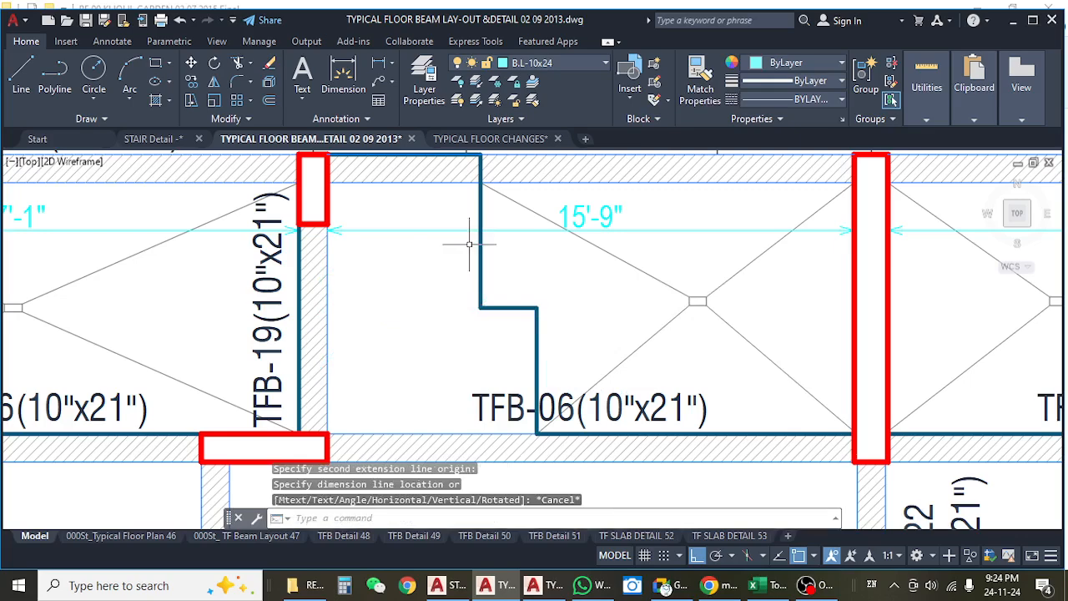
left_click_drag(468, 321, 409, 313)
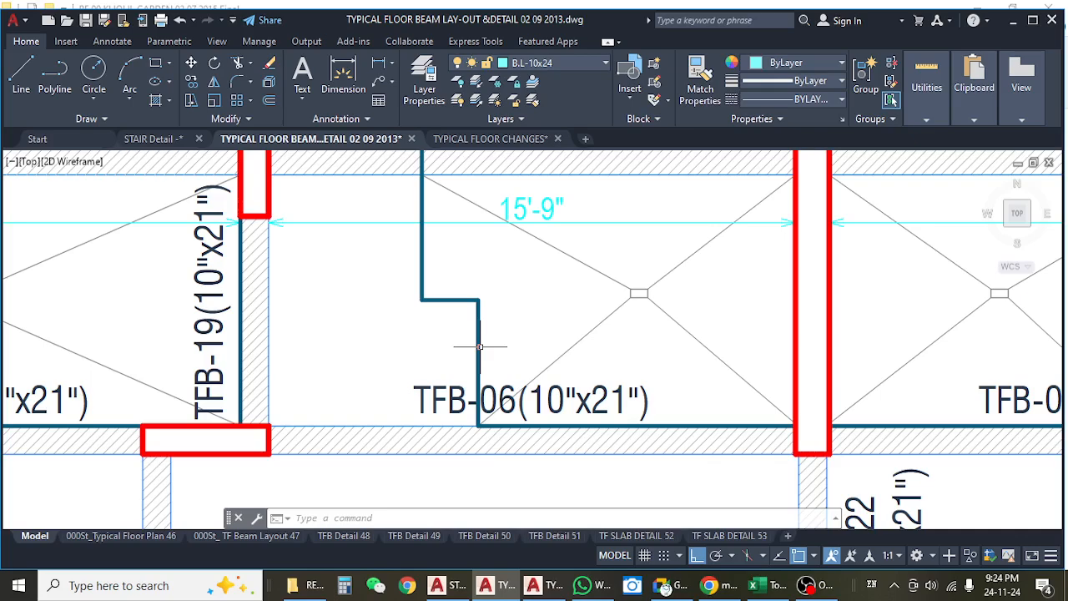
Switch to the Excel estimate and review the ground-floor stair trade length and the stair waist slab dimensions.
left_click(767, 585)
left_click(364, 359)
left_click(364, 378)
left_click(448, 377)
left_click(376, 379)
left_click(423, 377)
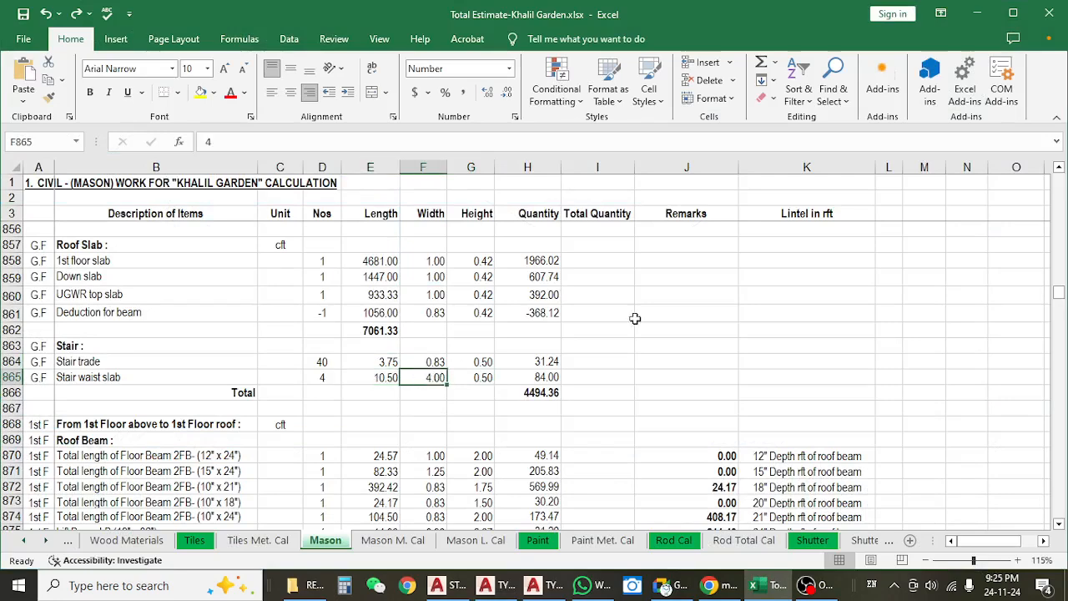
Return to the AutoCAD typical floor beam layout and measure the stair bay's vertical clear distance between its upper and lower beams, without placing the dimension.
left_click(977, 13)
scroll(381, 286, "down", 2)
key("Escape")
key("Escape")
key("space")
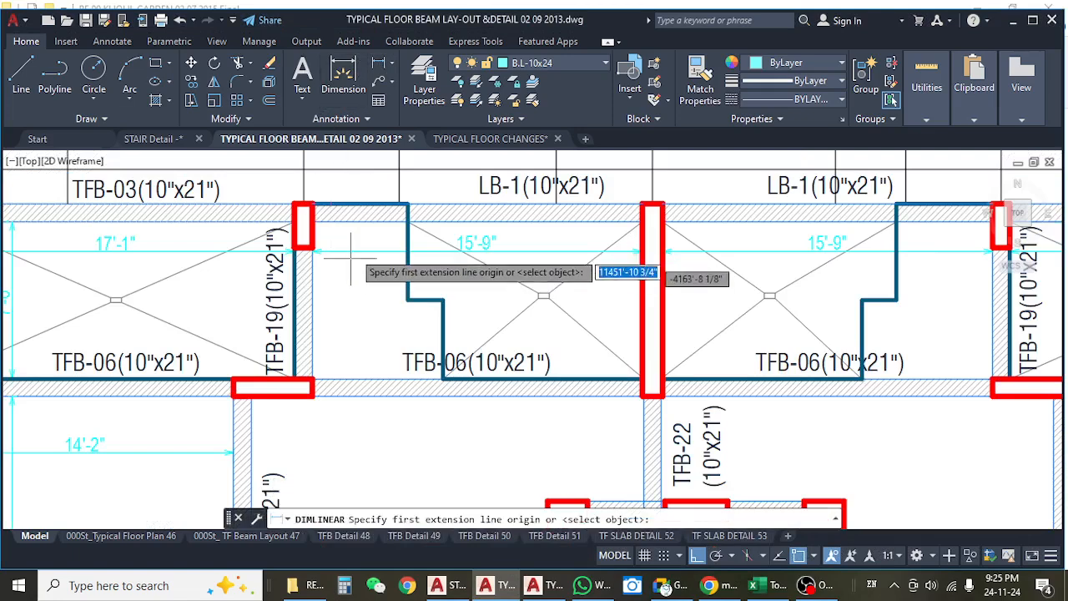
left_click(359, 222)
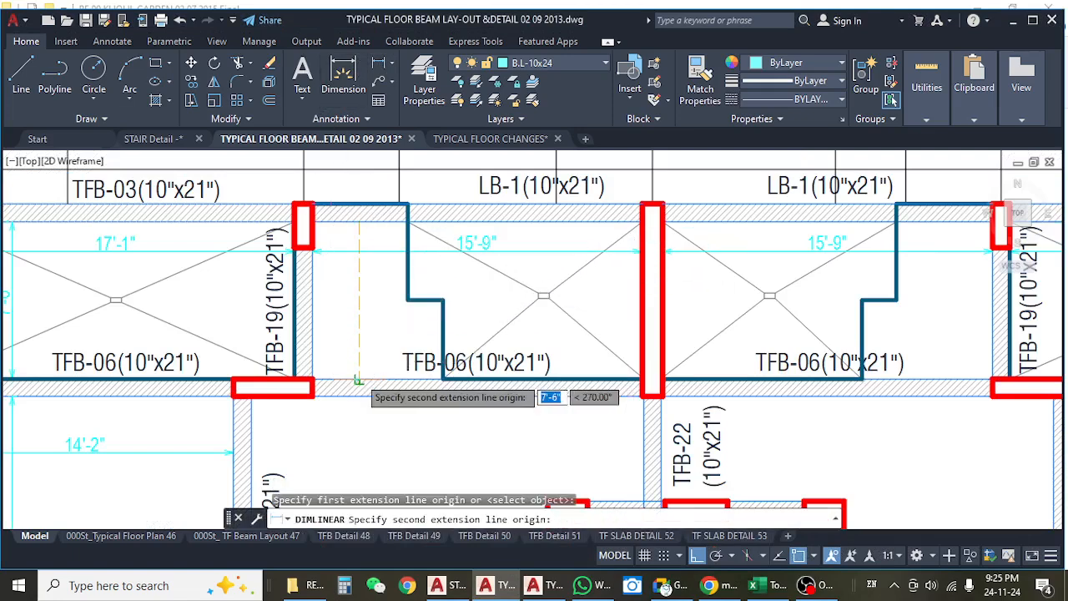
left_click(359, 380)
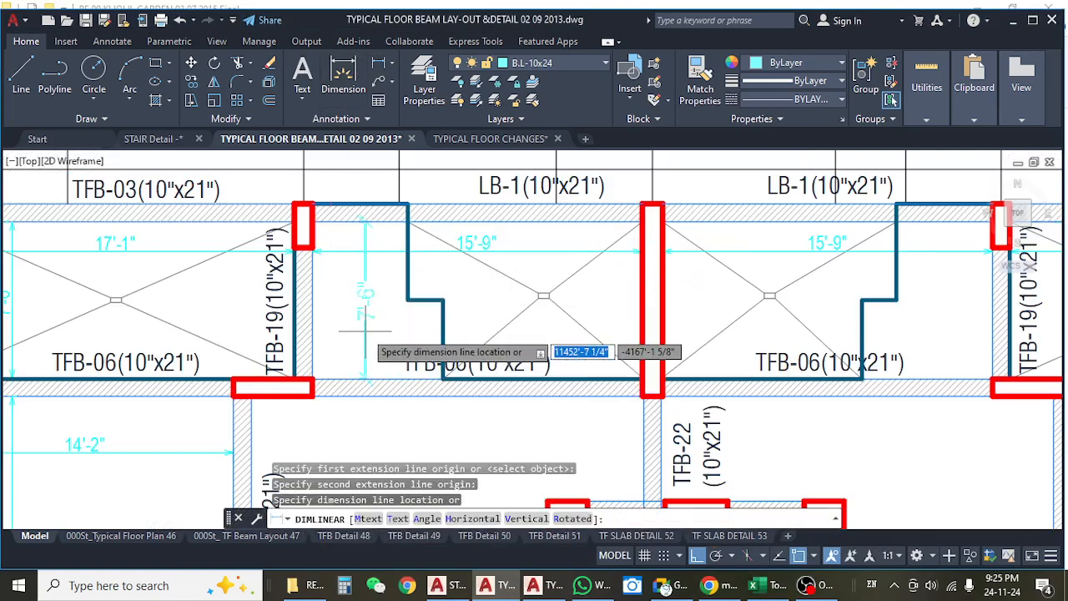
key("Escape")
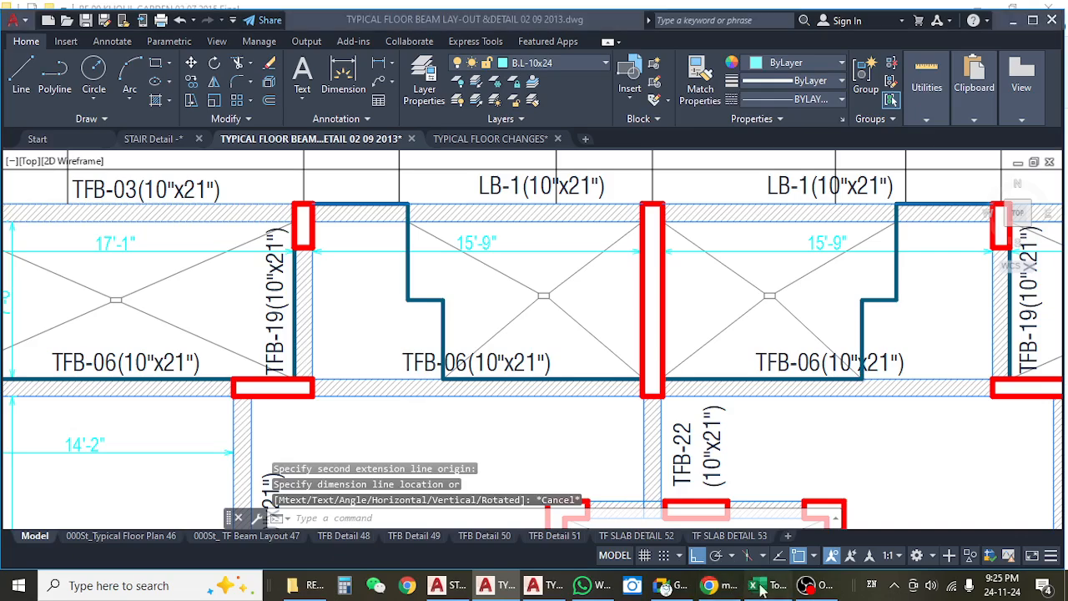
Check the number of ground-floor stair waist slabs in the Excel estimate and return to AutoCAD.
left_click(745, 582)
left_click(333, 378)
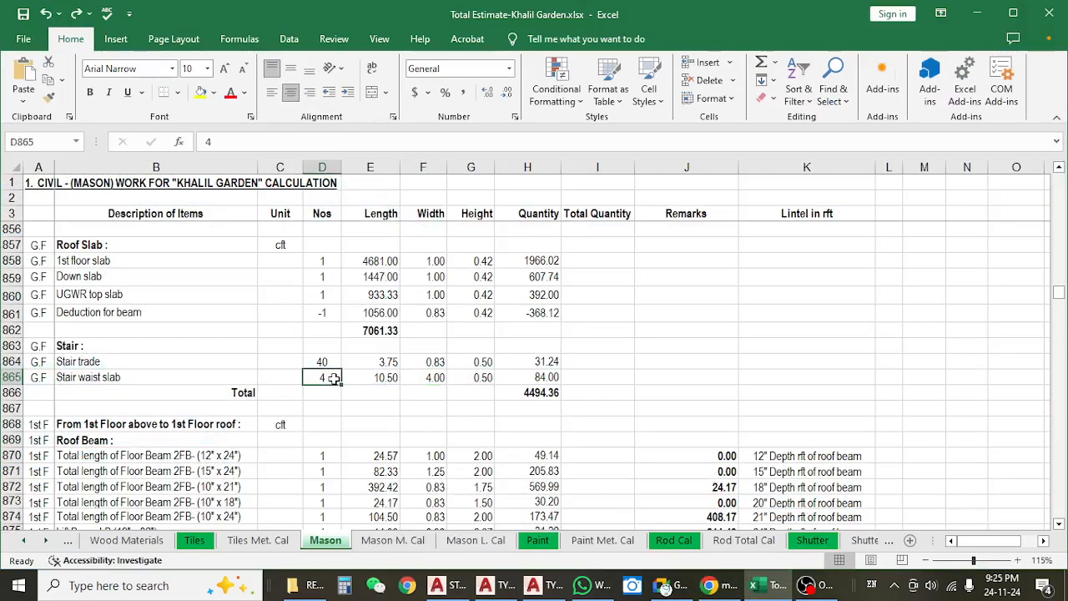
left_click(978, 14)
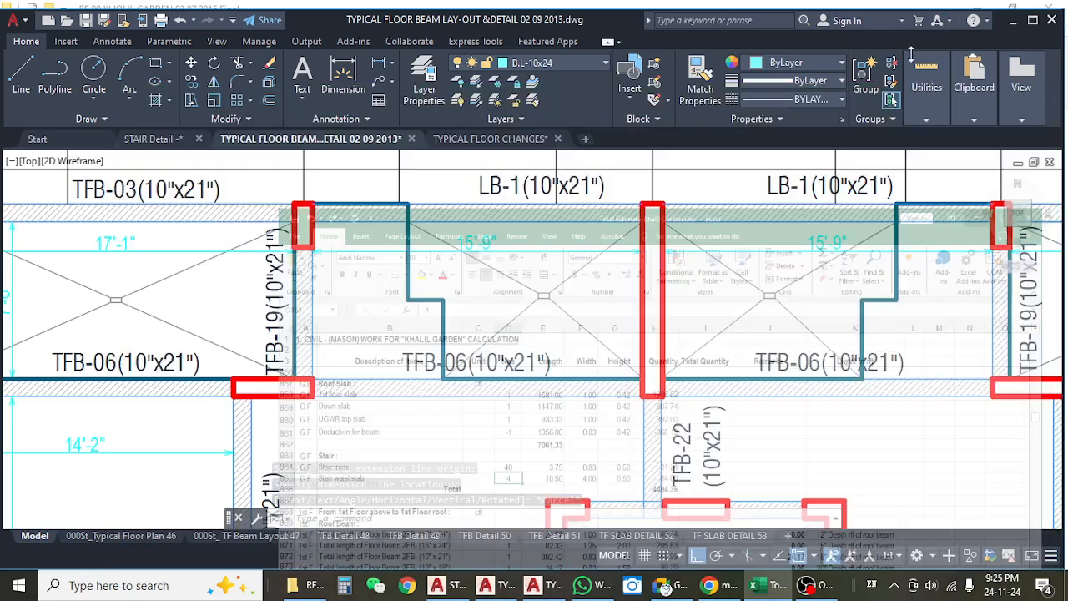
In the TYPICAL FLOOR CHANGES drawing, measure vertically from the stair divider's lower corner to the wall below with Ortho on, without placing the dimension.
left_click(491, 139)
key("Escape")
key("Escape")
scroll(409, 296, "up", 8)
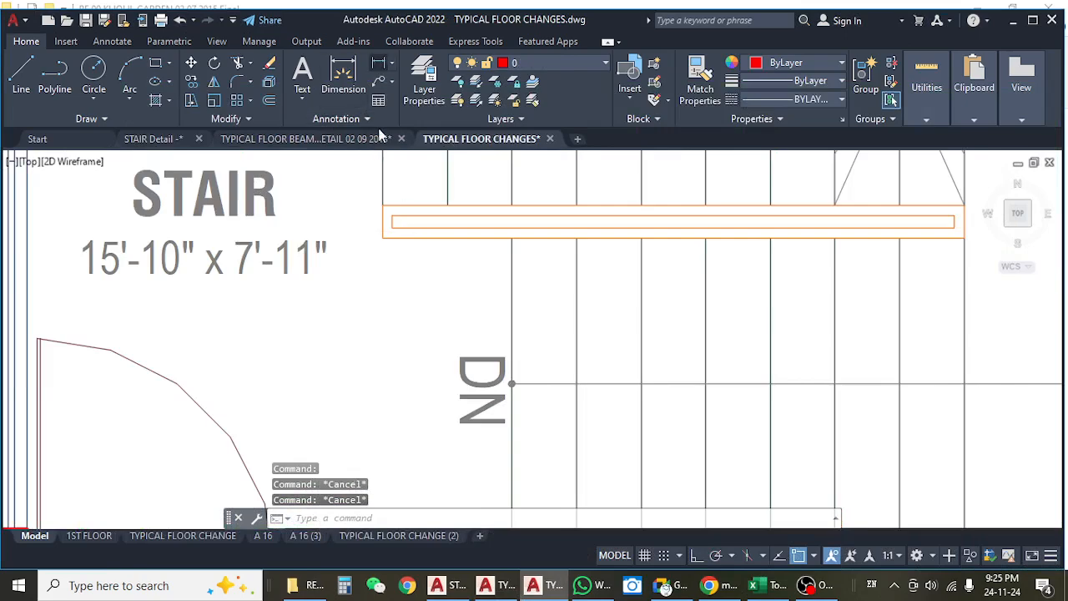
left_click(378, 65)
left_click(382, 239)
left_click_drag(376, 388, 396, 252)
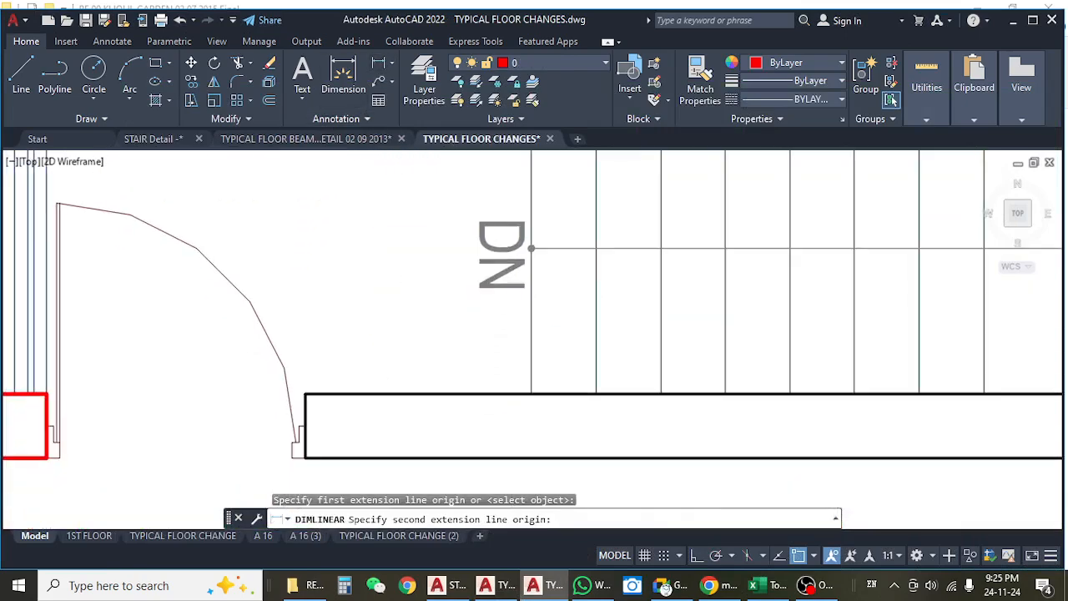
scroll(399, 312, "down", 2)
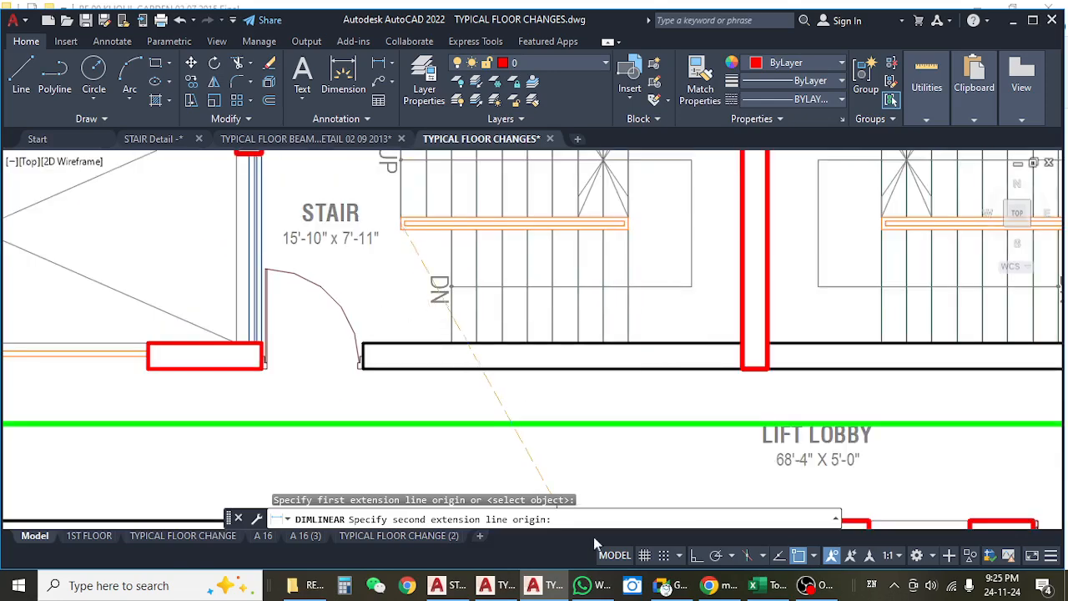
left_click(696, 555)
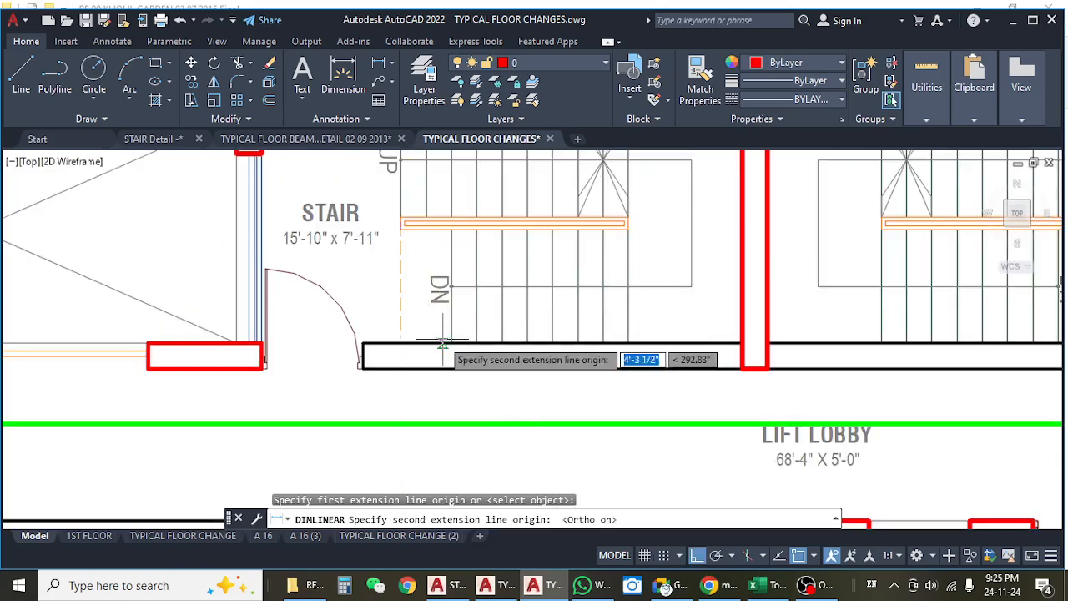
left_click(401, 343)
scroll(402, 281, "up", 4)
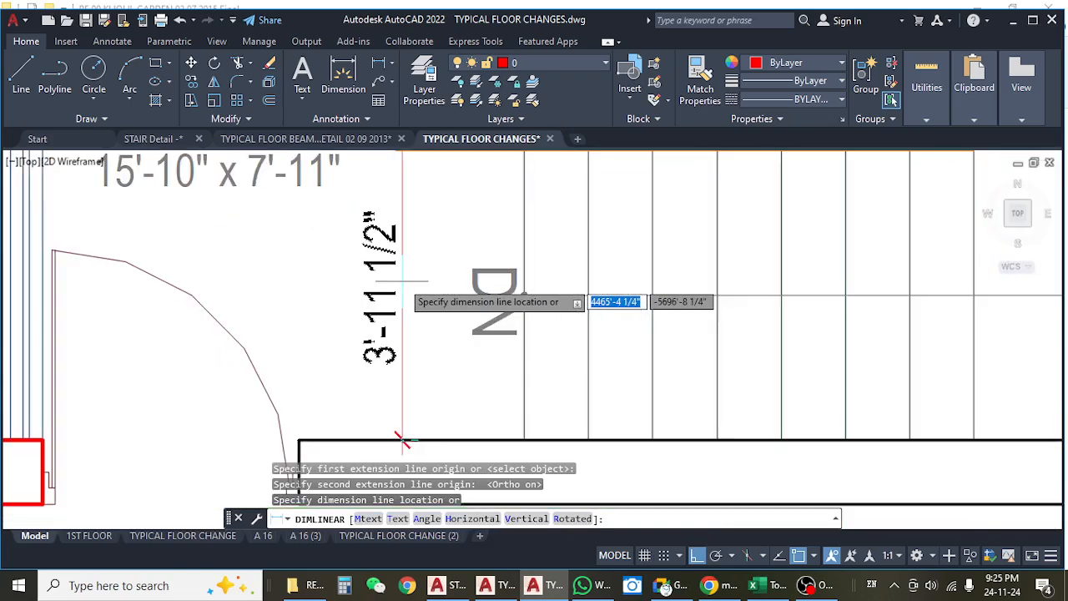
scroll(402, 441, "down", 4)
key("Escape")
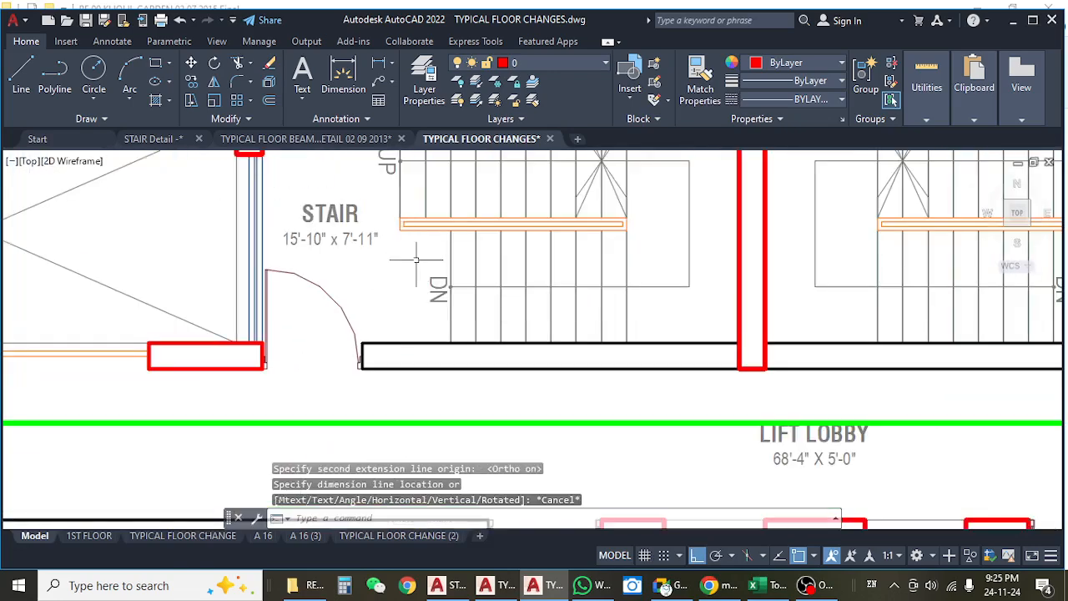
Look over the stair bay in the typical floor beam layout and switch to the STAIR Detail drawing.
left_click(282, 138)
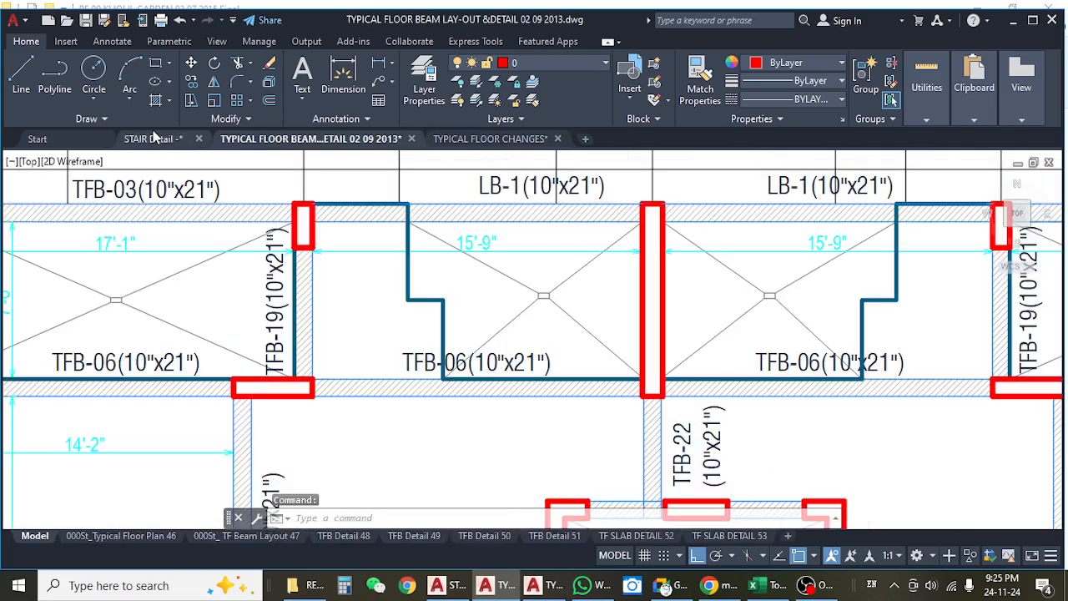
scroll(464, 288, "down", 1)
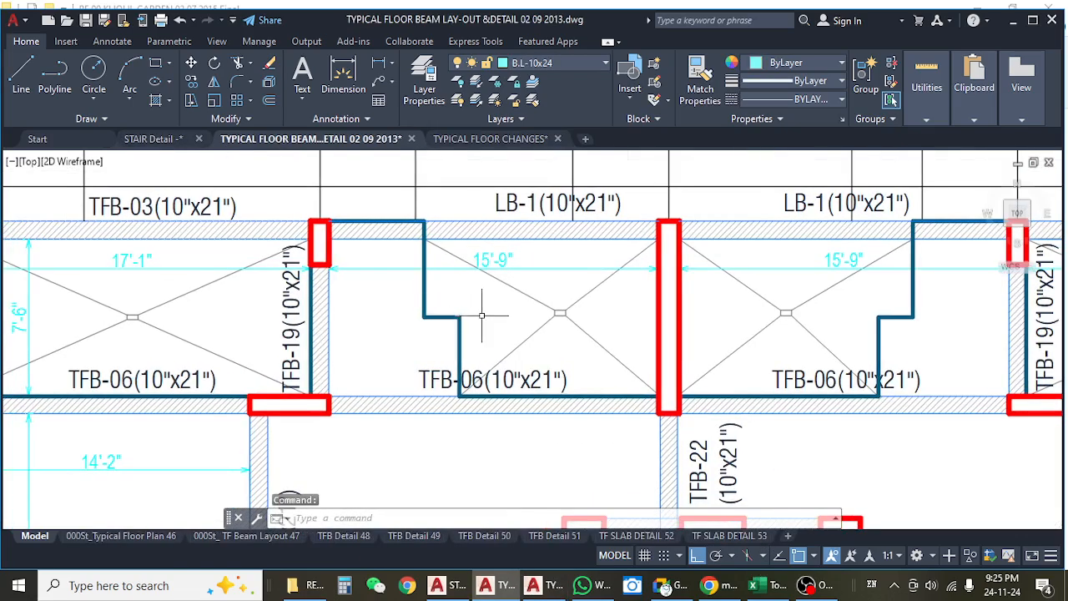
scroll(476, 325, "down", 4)
left_click(164, 141)
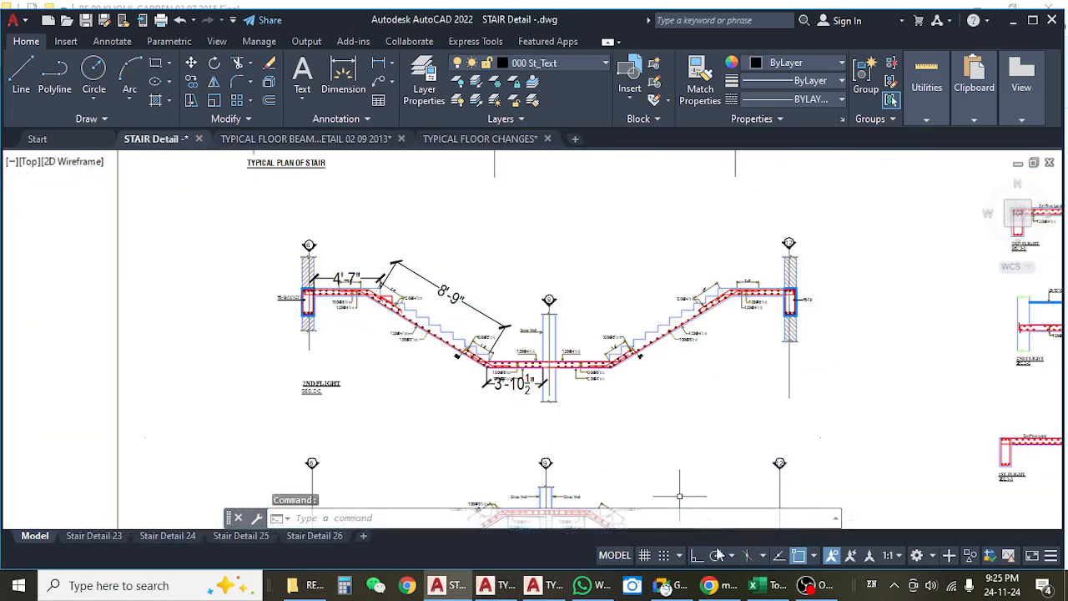
Switch to the Excel estimate and check the ground-floor stair waist slab's length, width and height.
left_click(757, 586)
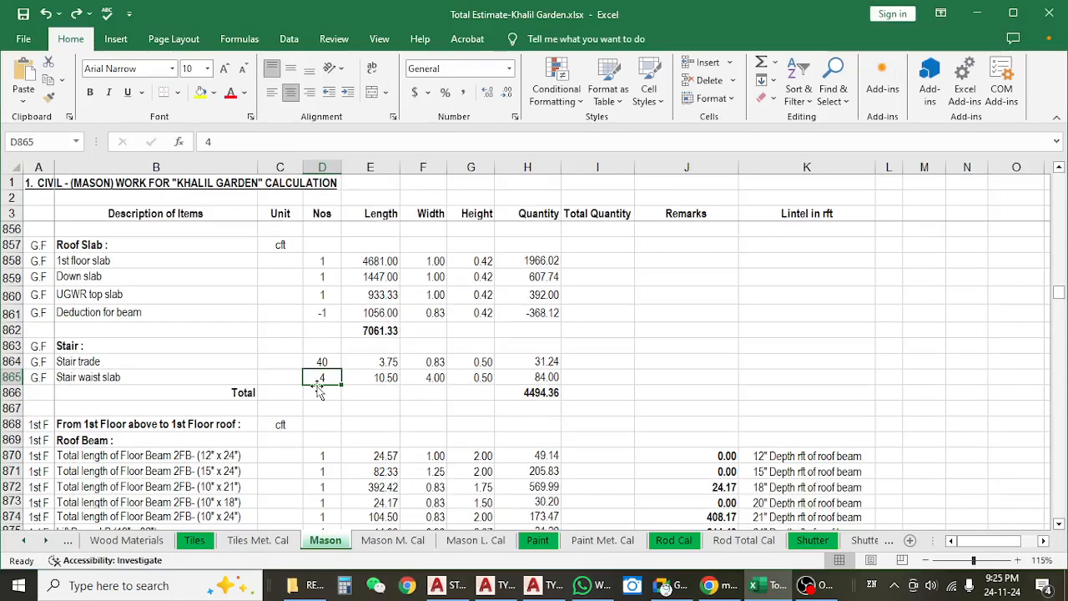
left_click(379, 381)
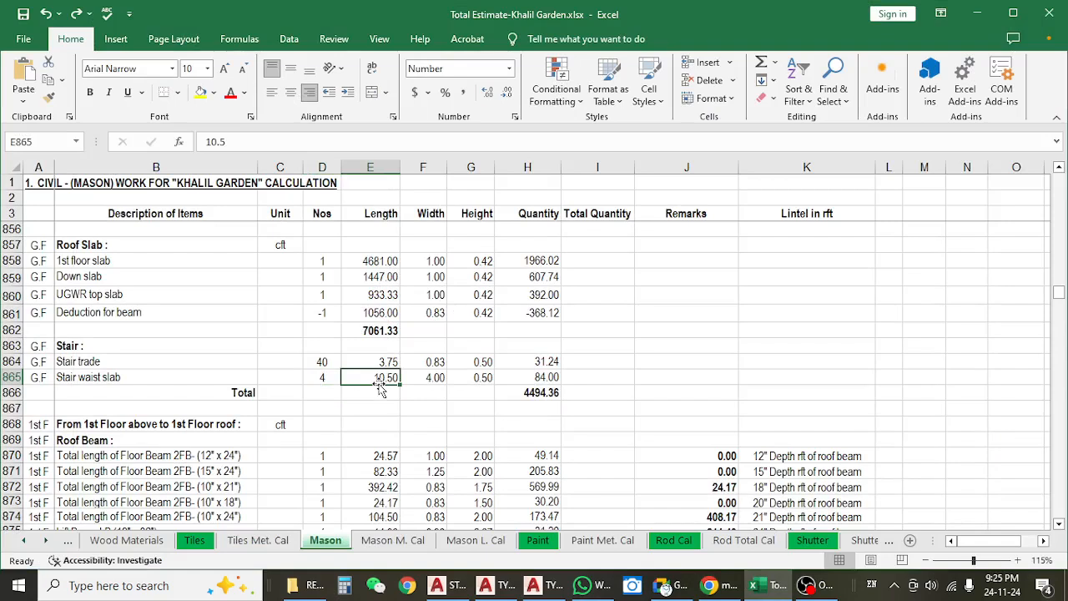
left_click(428, 378)
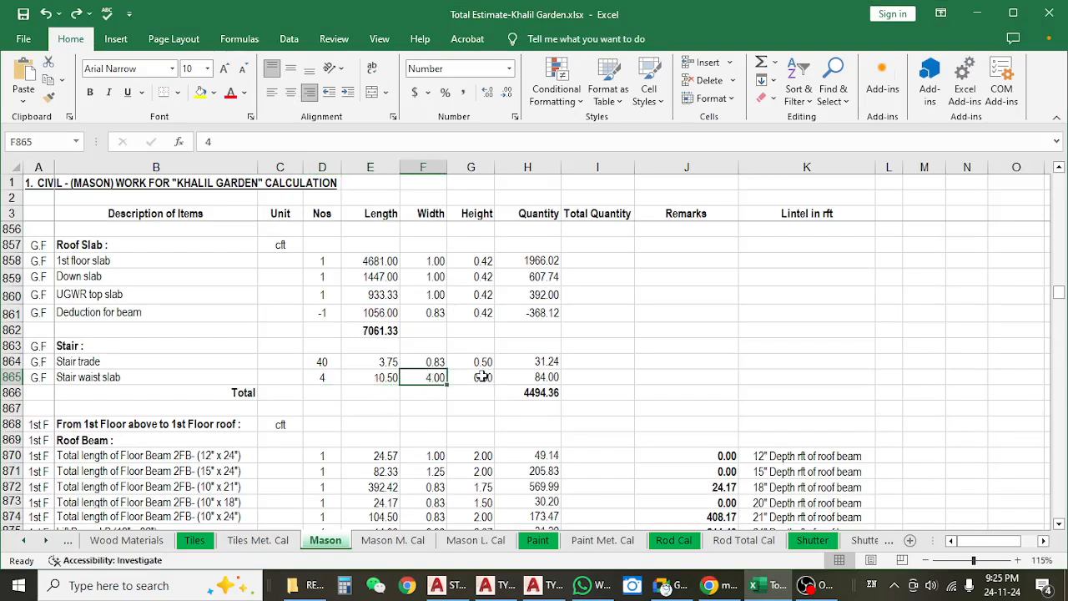
left_click(482, 378)
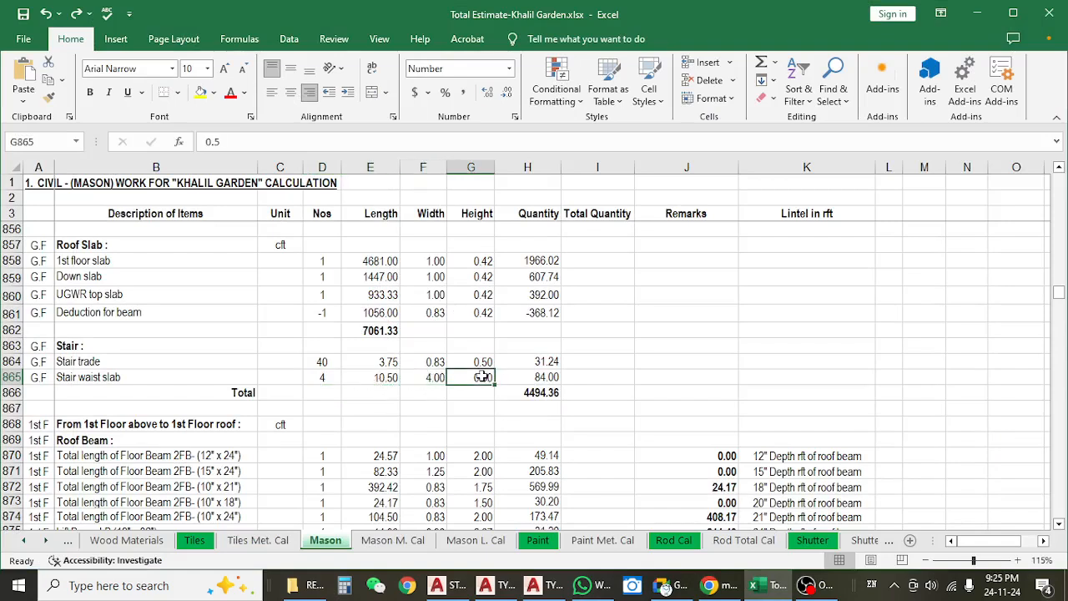
Return to the AutoCAD STAIR Detail drawing and measure the 2nd flight landing slab's thickness beside beam FB-19, without placing the dimension.
left_click(978, 13)
scroll(344, 266, "up", 6)
scroll(361, 326, "up", 5)
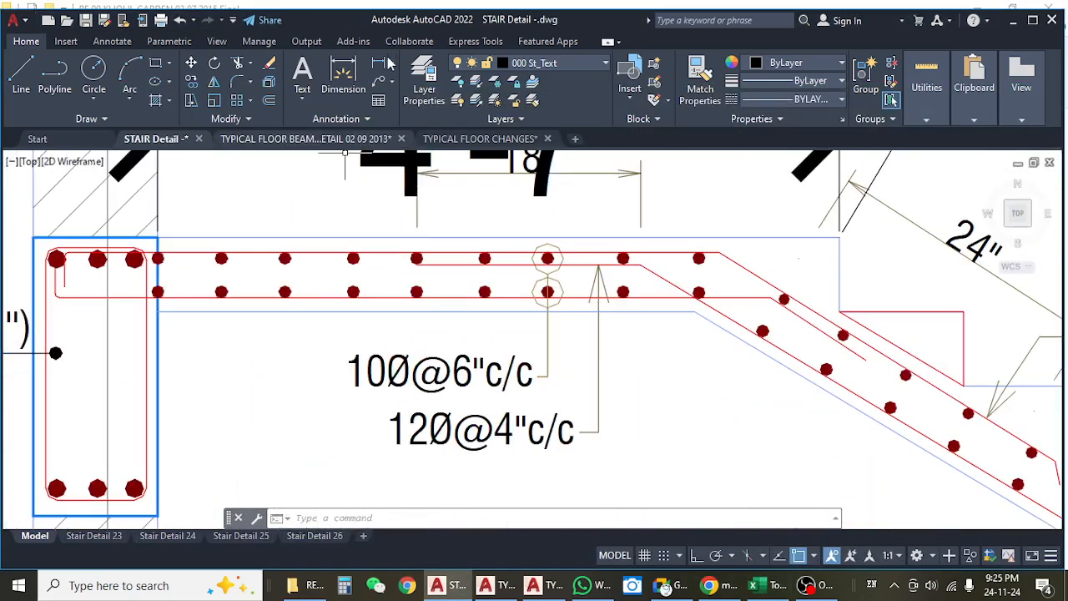
left_click(380, 63)
left_click(314, 239)
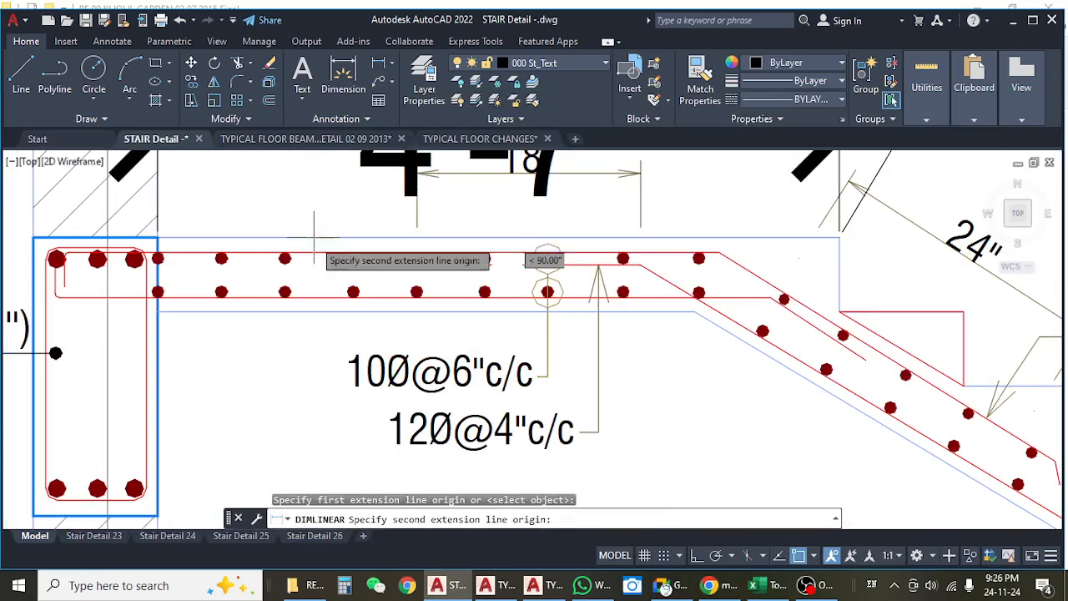
left_click(316, 311)
scroll(330, 309, "down", 2)
scroll(329, 310, "down", 2)
left_click_drag(652, 327, 532, 320)
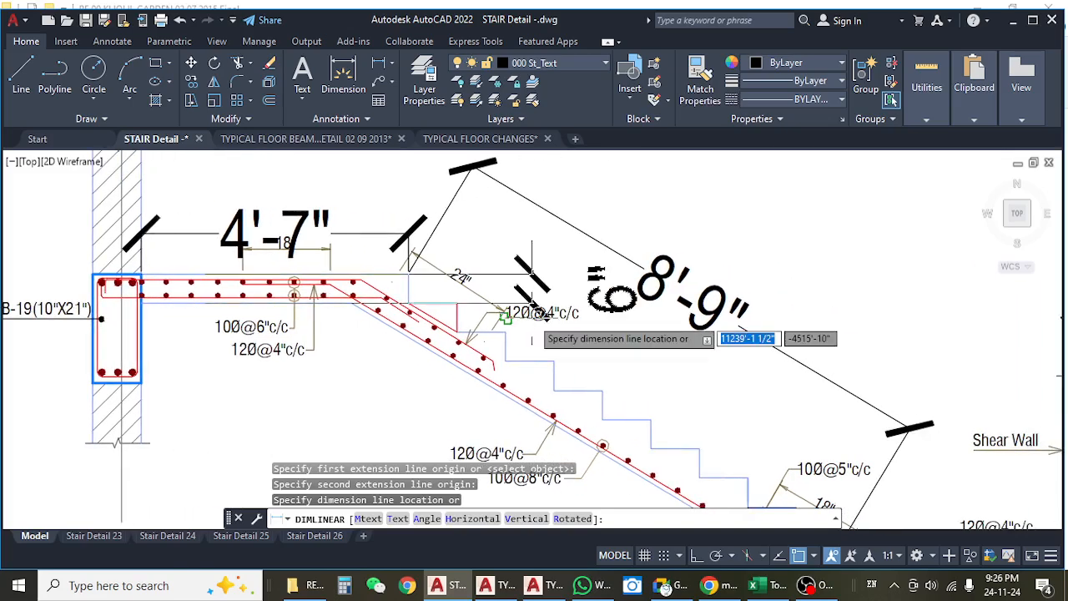
scroll(532, 338, "down", 3)
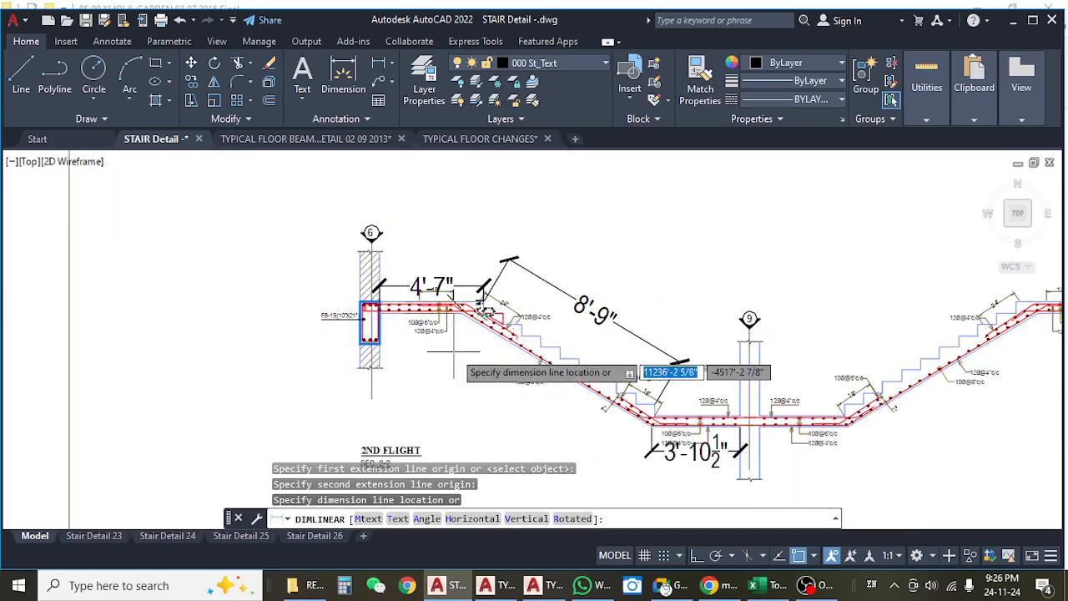
scroll(455, 352, "up", 3)
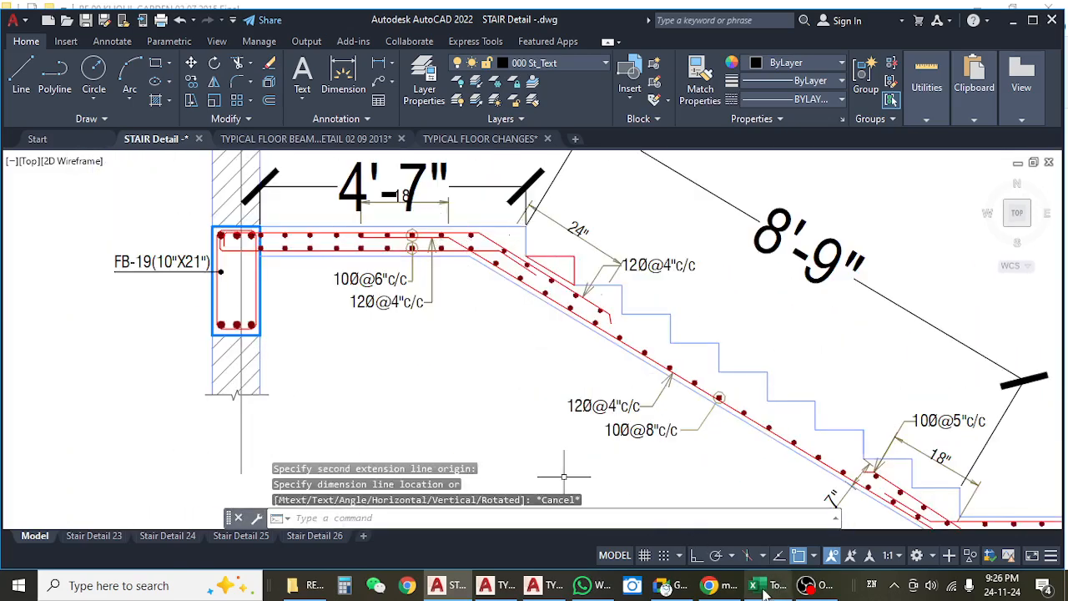
Switch to the Excel estimate and review the ground-floor stair waist slab's count, length, width and height.
left_click(766, 590)
left_click(320, 380)
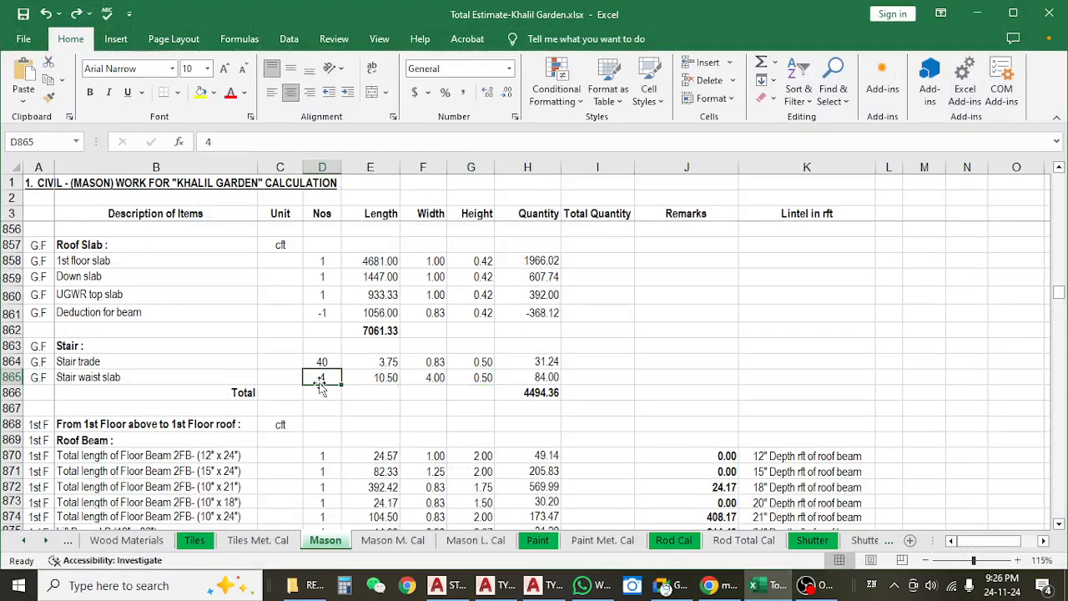
left_click(385, 377)
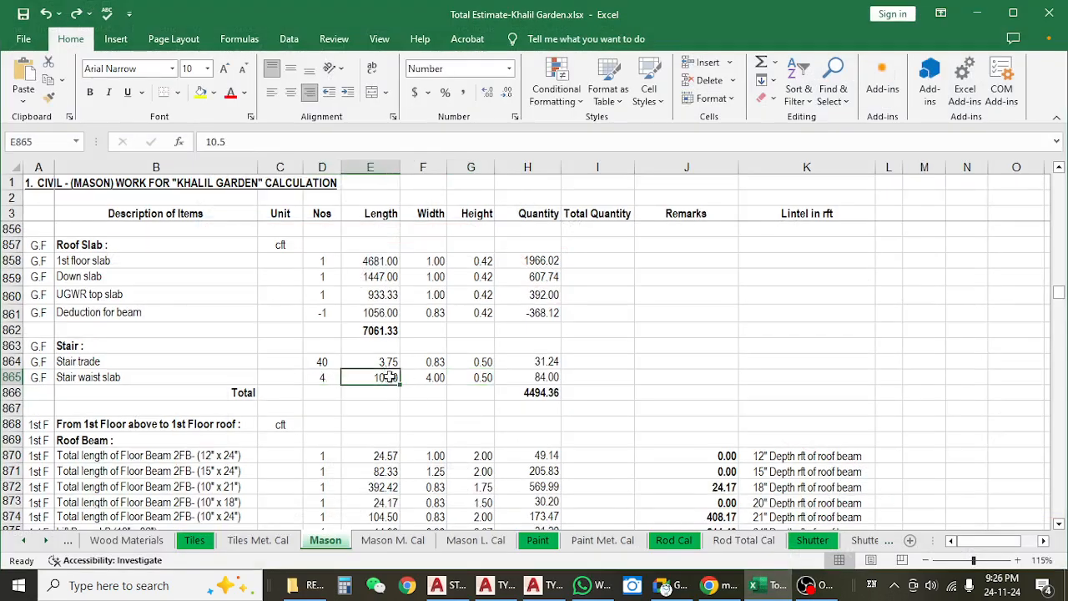
left_click(436, 377)
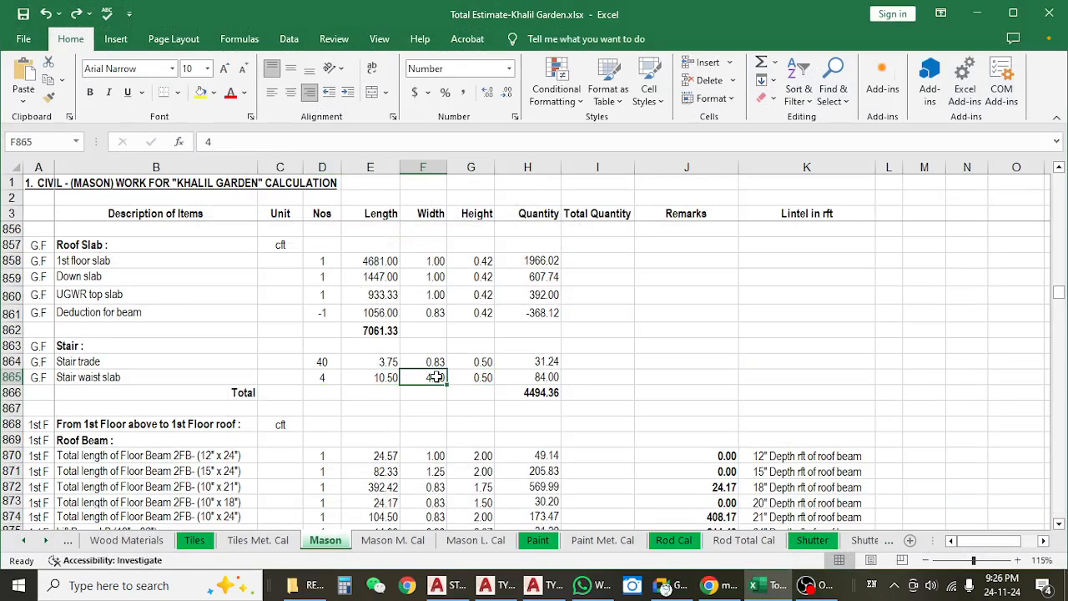
left_click(472, 378)
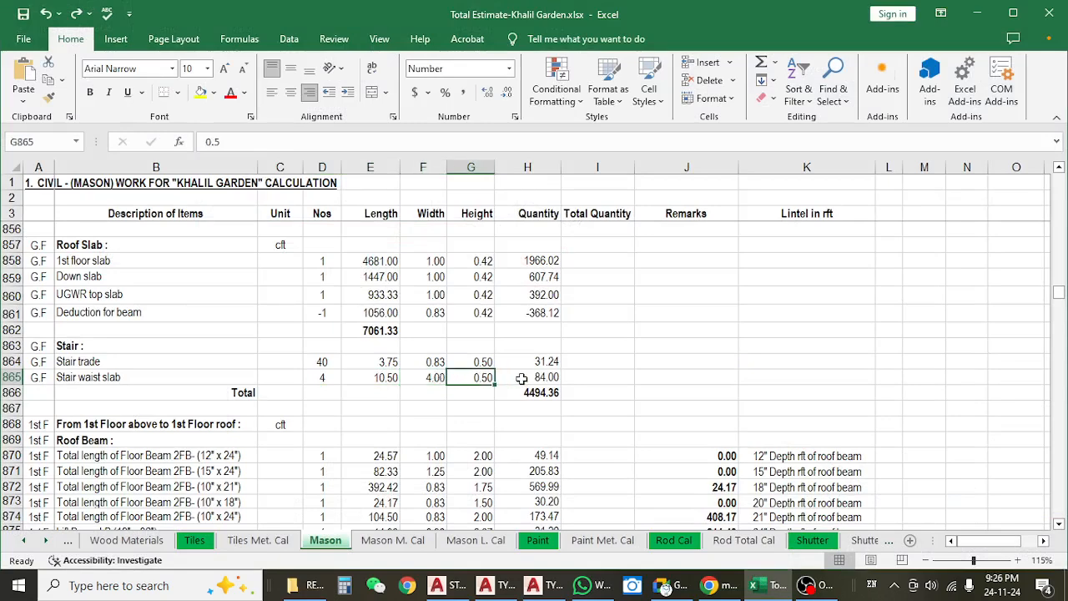
Inspect the ground-floor stair waist slab's quantity formula and recheck the count and length it uses.
left_click(514, 379)
left_click(346, 142)
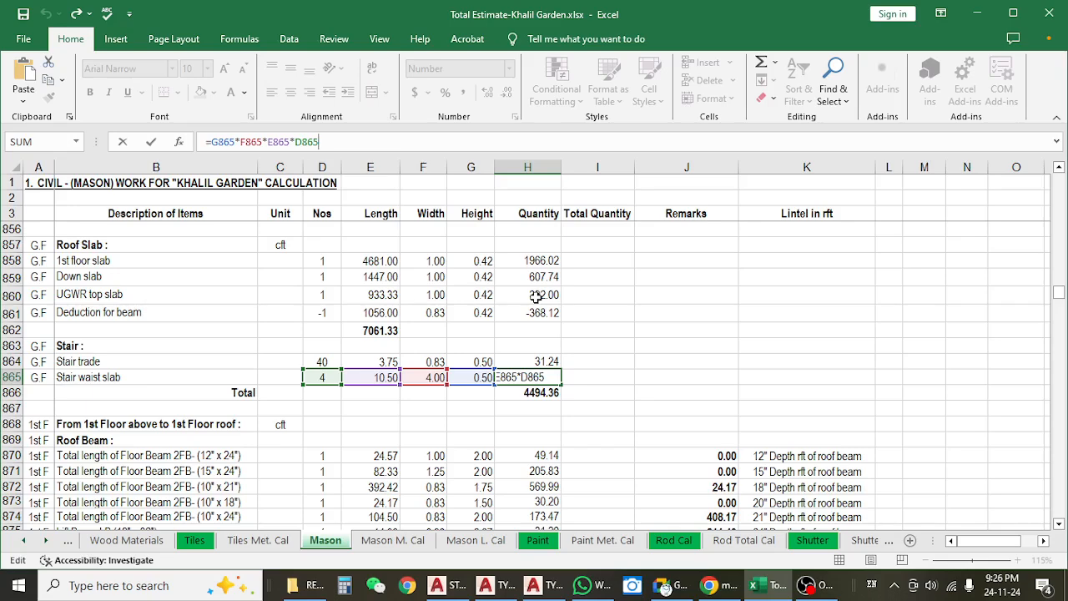
key("ctrl+Return")
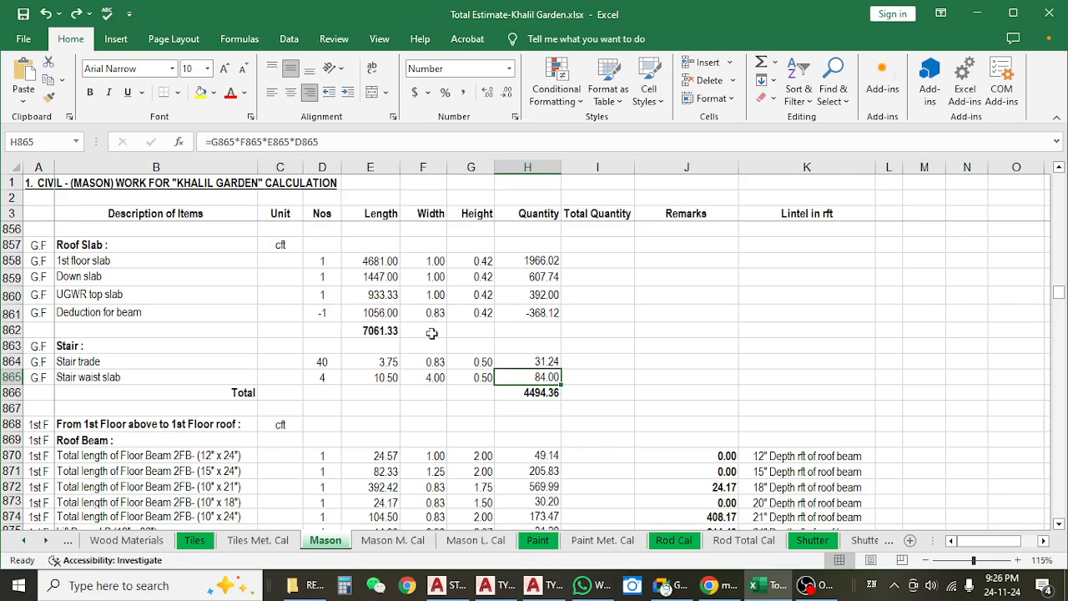
left_click(328, 378)
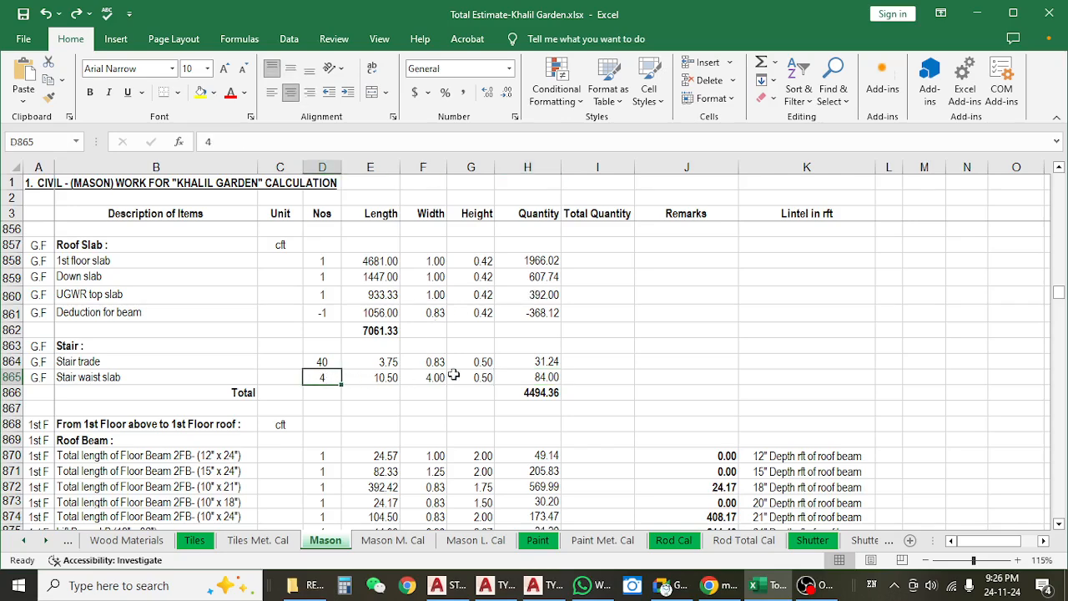
left_click(382, 376)
Review the first-floor stair trade and stair waist slab entries in the Mason sheet.
scroll(334, 372, "down", 2)
left_click(143, 277)
scroll(143, 301, "down", 3)
left_click(102, 427)
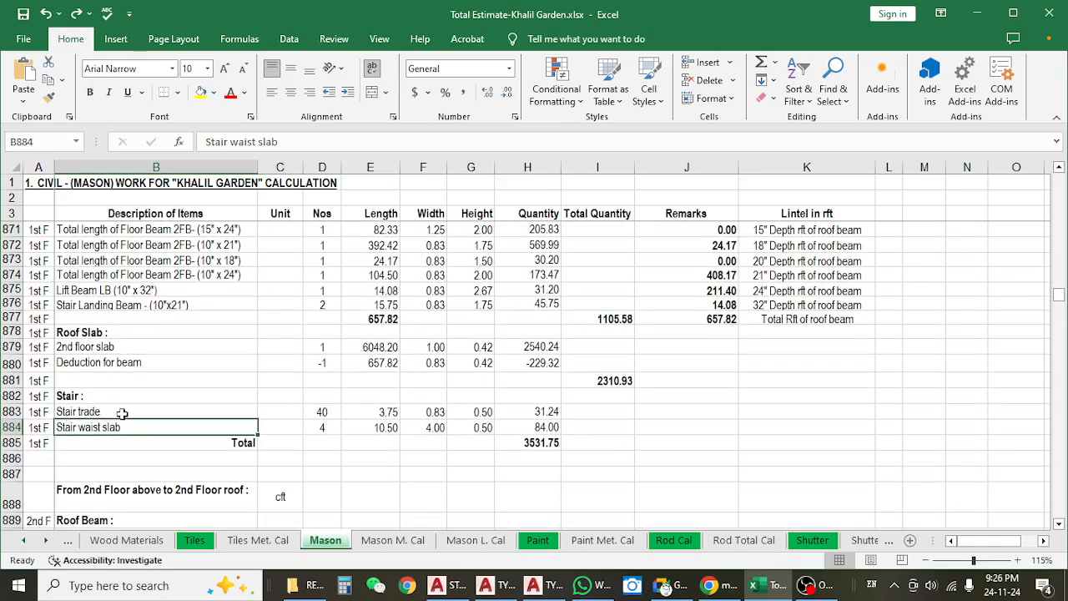
left_click(125, 412)
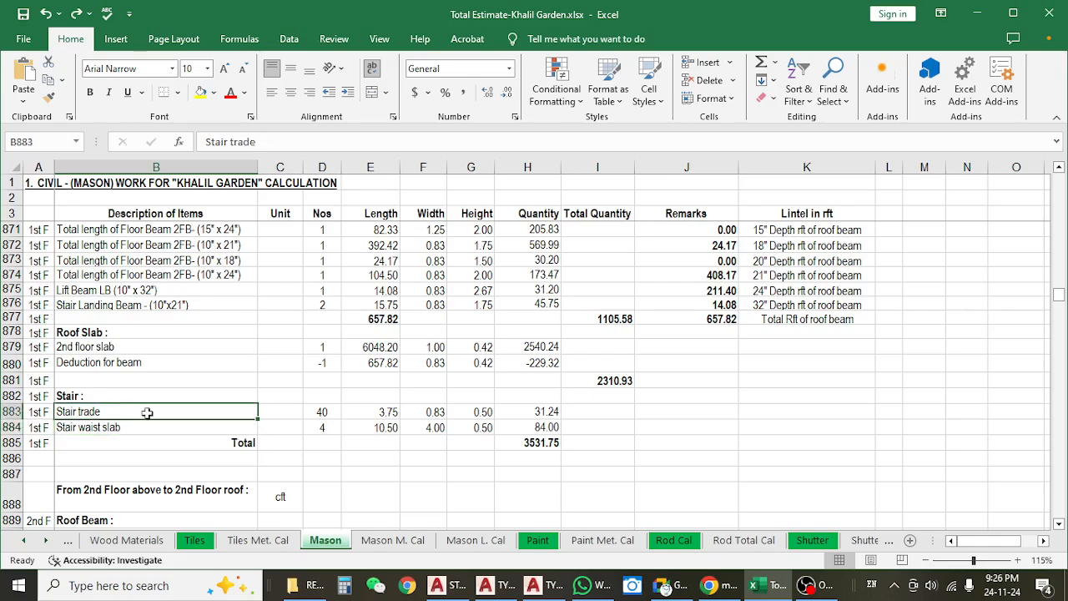
left_click(385, 424)
left_click(108, 426)
Find the second-floor stair and duplex stair entries in the Mason sheet.
scroll(108, 421, "down", 6)
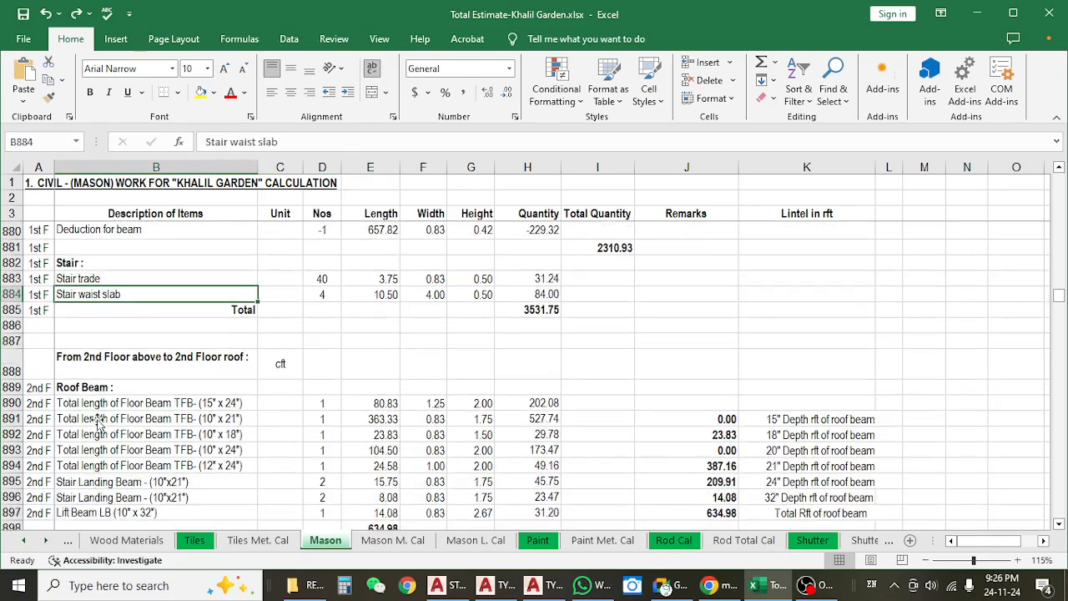
scroll(343, 405, "down", 2)
scroll(342, 405, "up", 3)
scroll(340, 406, "down", 4)
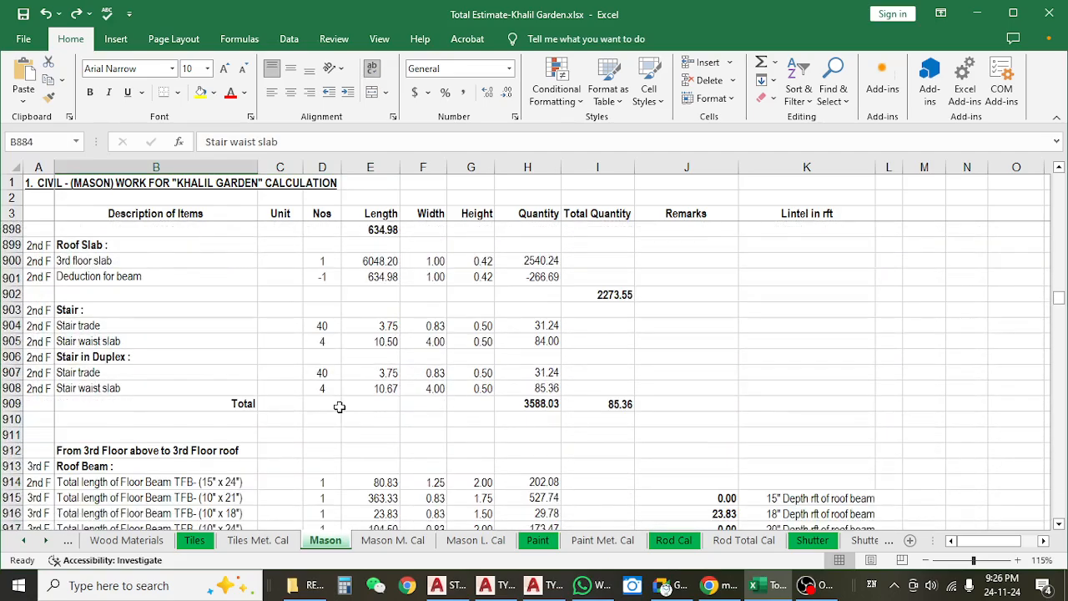
Check the count and length entered for the second-floor duplex stair waist slab.
left_click(355, 388)
left_click(324, 392)
left_click(374, 377)
left_click(371, 392)
Review the third-floor beam, slab and stair entries, continuing to the length entries in the fourth-floor section.
scroll(371, 393, "down", 5)
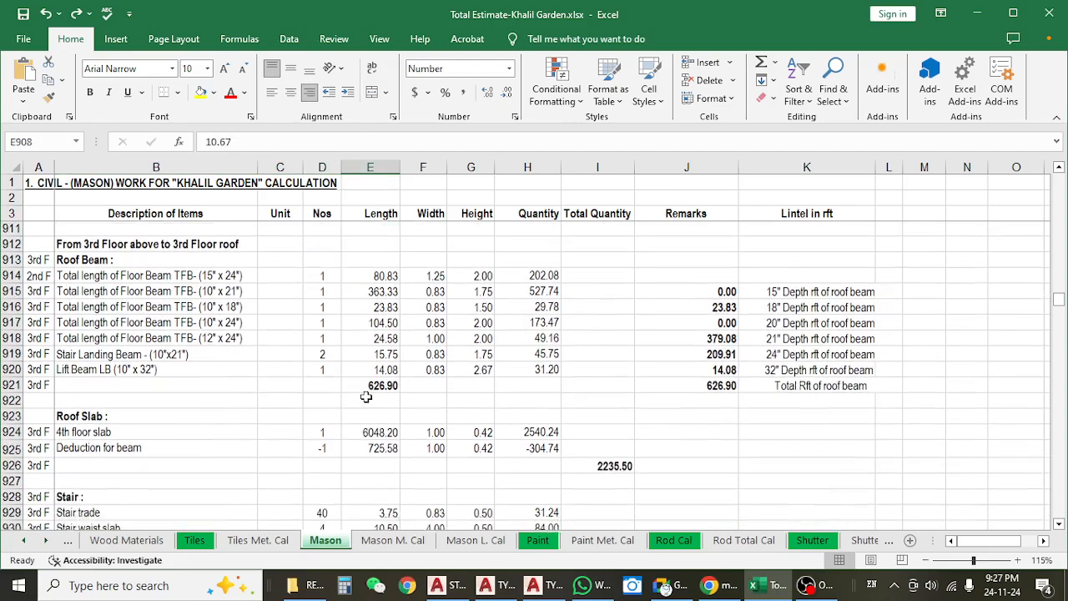
left_click(360, 337)
scroll(353, 389, "down", 2)
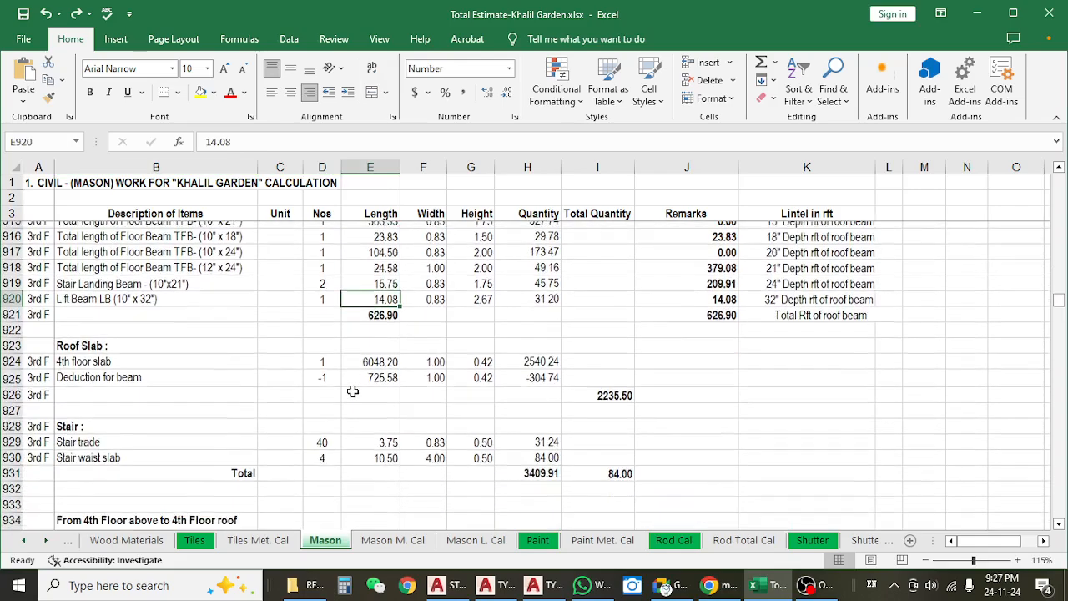
scroll(351, 367, "down", 3)
scroll(351, 366, "down", 2)
left_click(359, 339)
left_click(359, 353)
left_click(364, 417)
left_click(361, 434)
Compare the third- and fourth-floor sections, then inspect the third-floor stair trade row and total quantity formula.
scroll(359, 403, "up", 1)
scroll(359, 403, "down", 3)
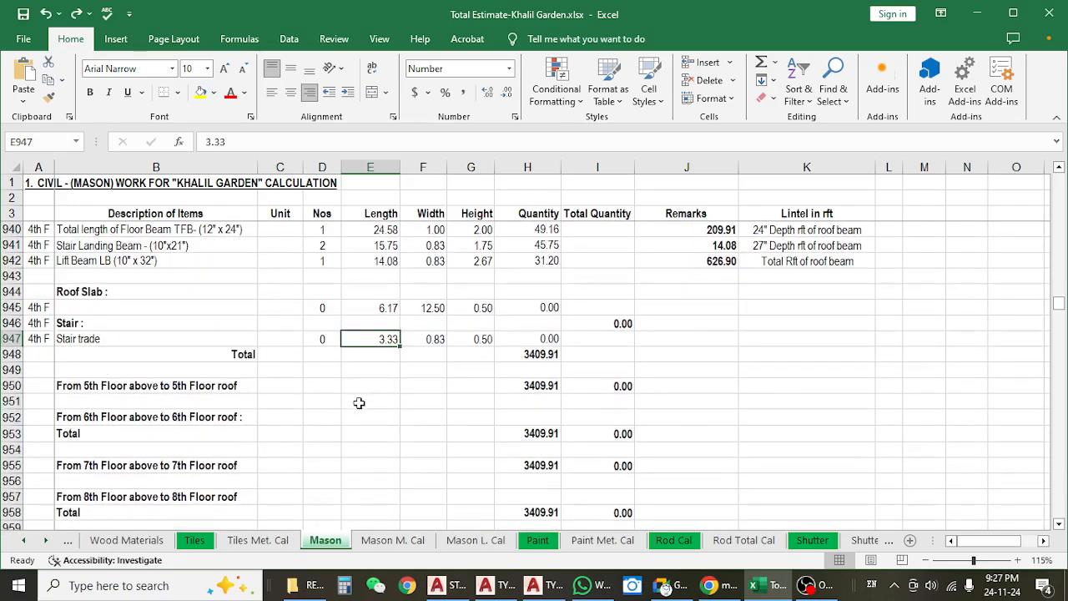
scroll(359, 403, "up", 5)
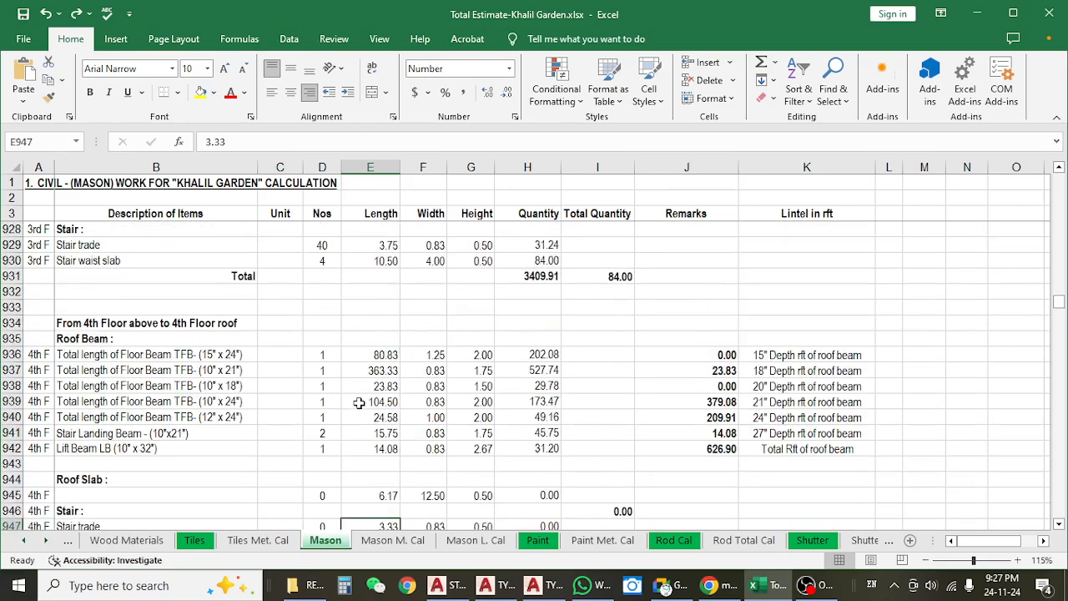
scroll(359, 405, "down", 1)
scroll(358, 406, "up", 4)
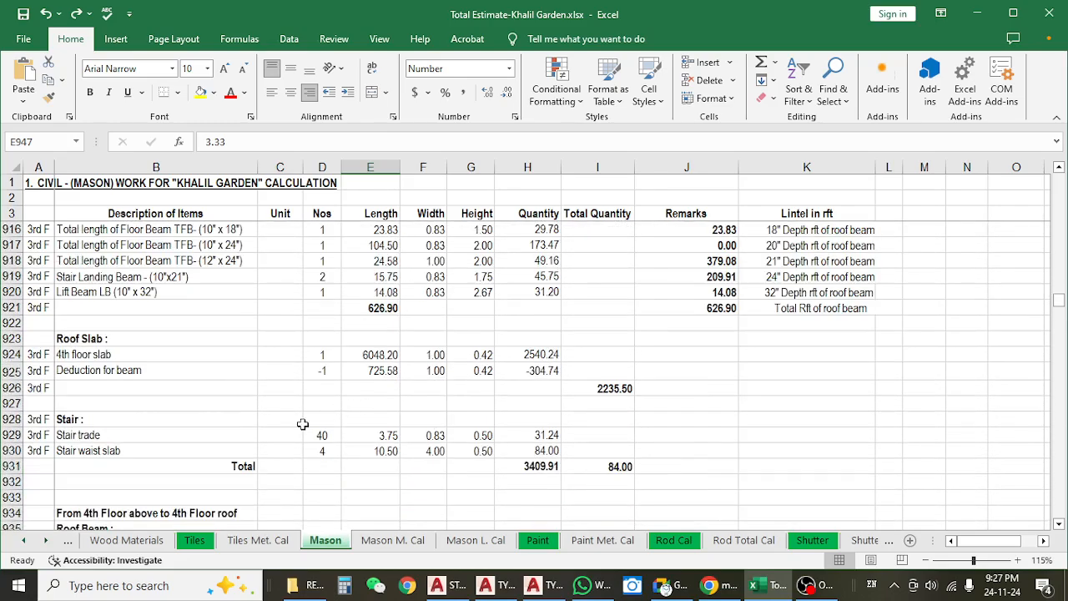
left_click(472, 434)
left_click(310, 436)
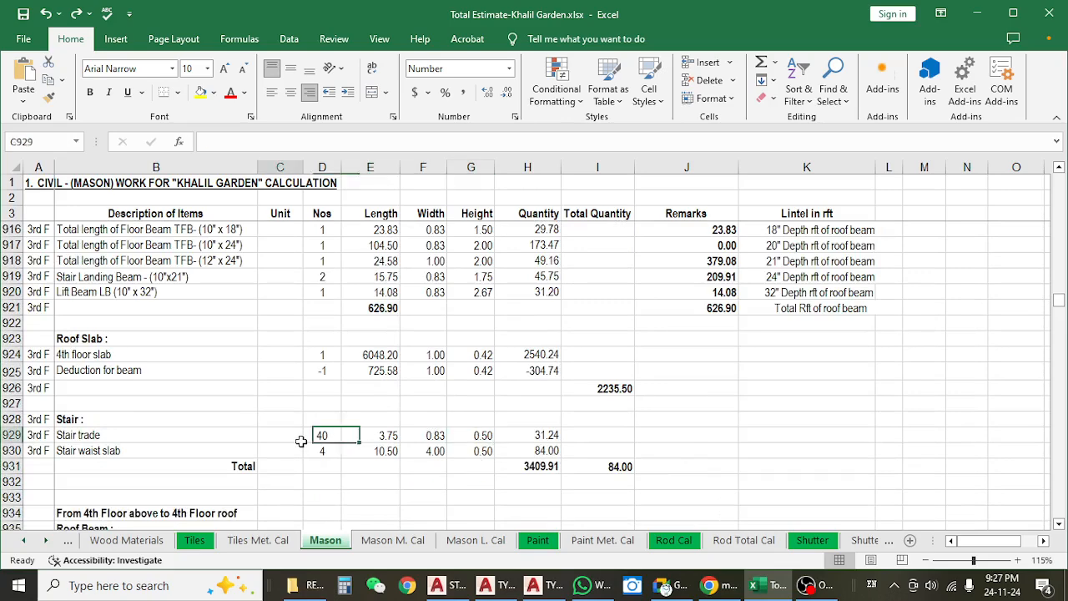
left_click(519, 421)
left_click(518, 465)
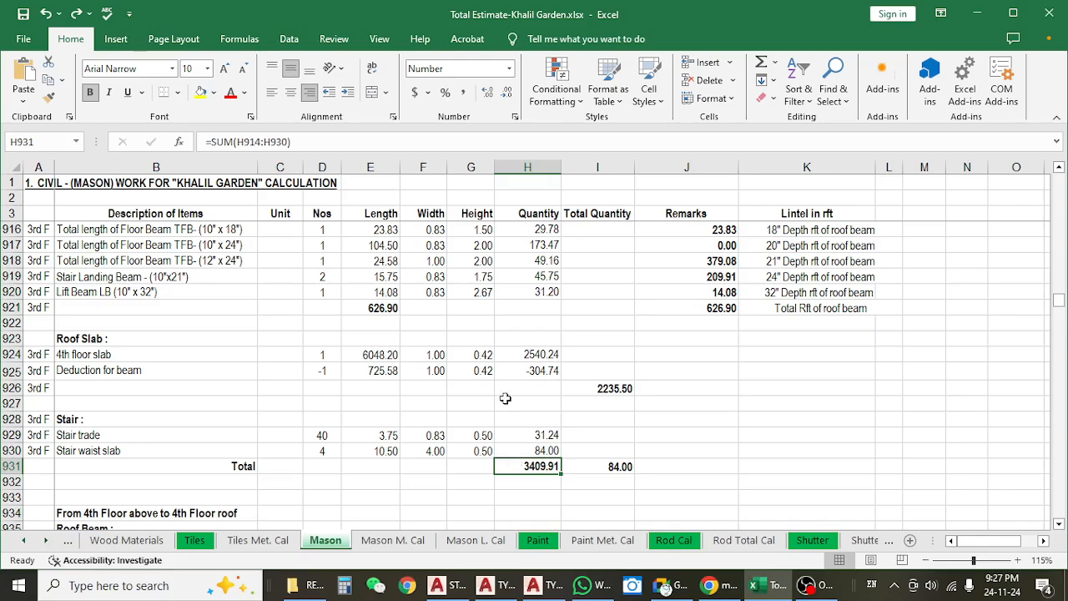
Trace the fourth-floor total quantity to the third-floor total it references.
scroll(505, 399, "down", 5)
scroll(513, 440, "down", 2)
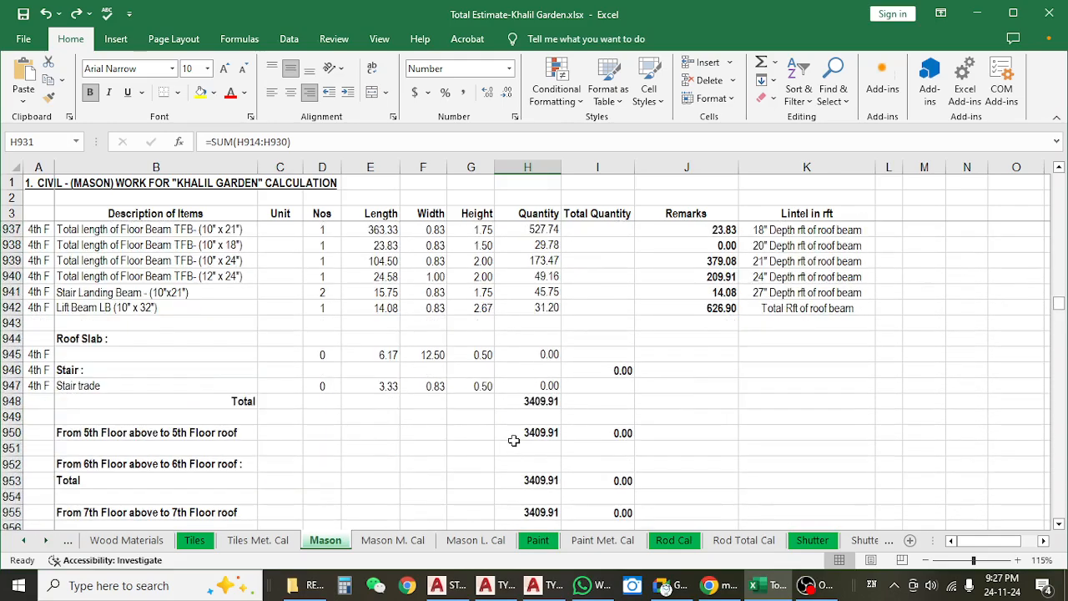
scroll(513, 441, "up", 1)
left_click(535, 448)
scroll(527, 388, "down", 2)
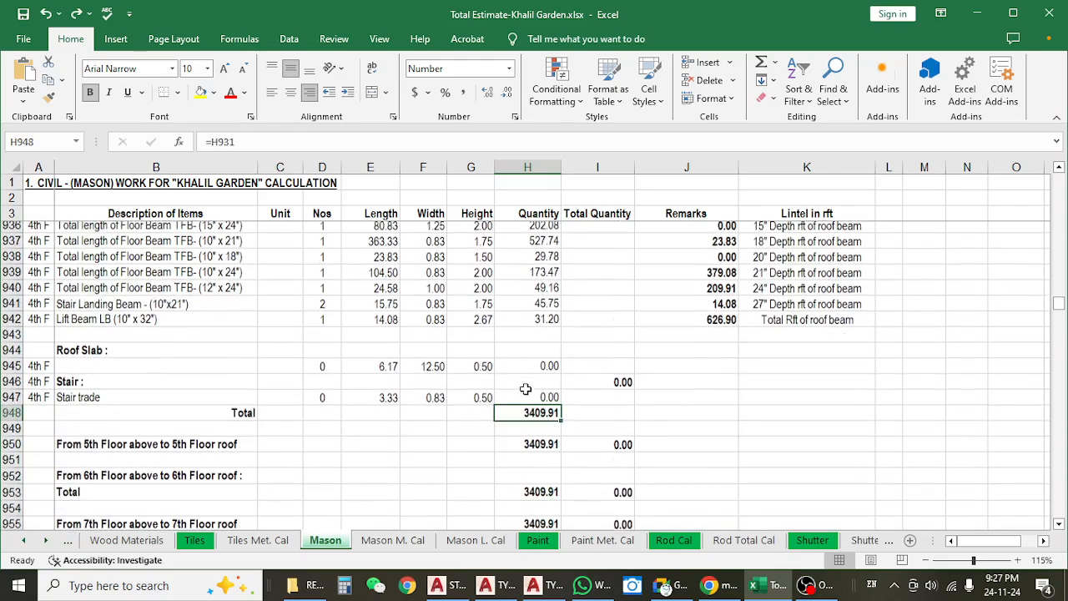
scroll(528, 388, "up", 5)
left_click(517, 325)
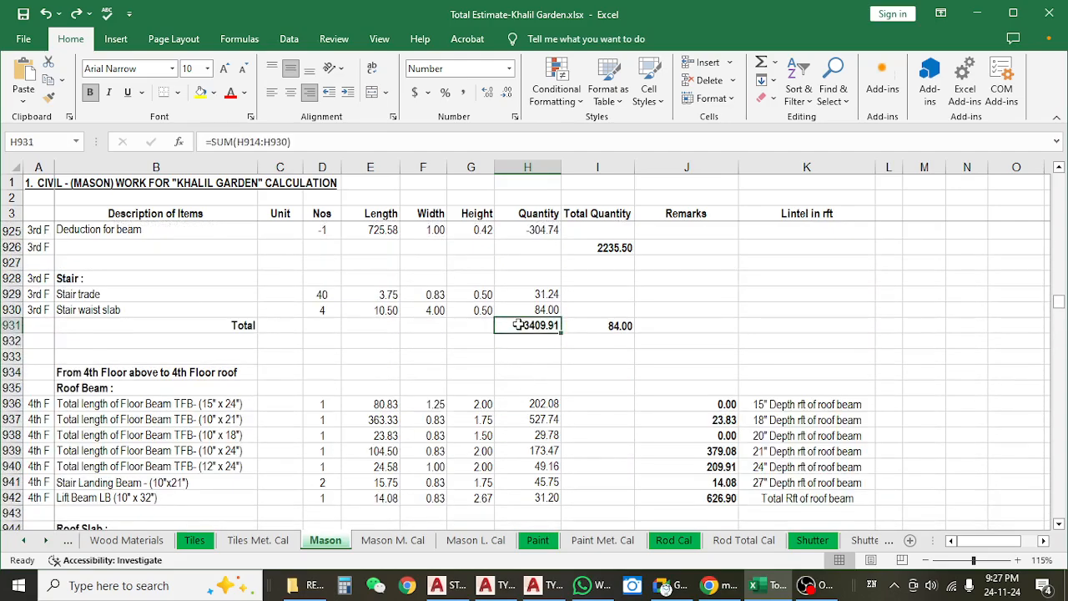
scroll(519, 346, "down", 4)
left_click(529, 404)
scroll(528, 404, "down", 4)
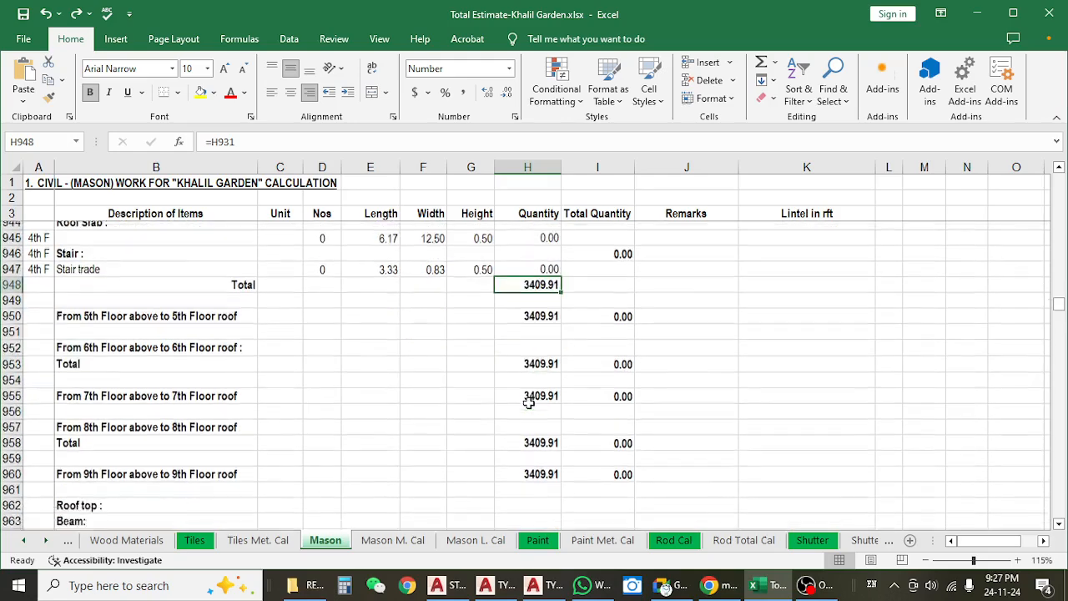
Inspect the total quantity references for the fifth, sixth and seventh floors.
scroll(528, 404, "up", 3)
left_click(532, 386)
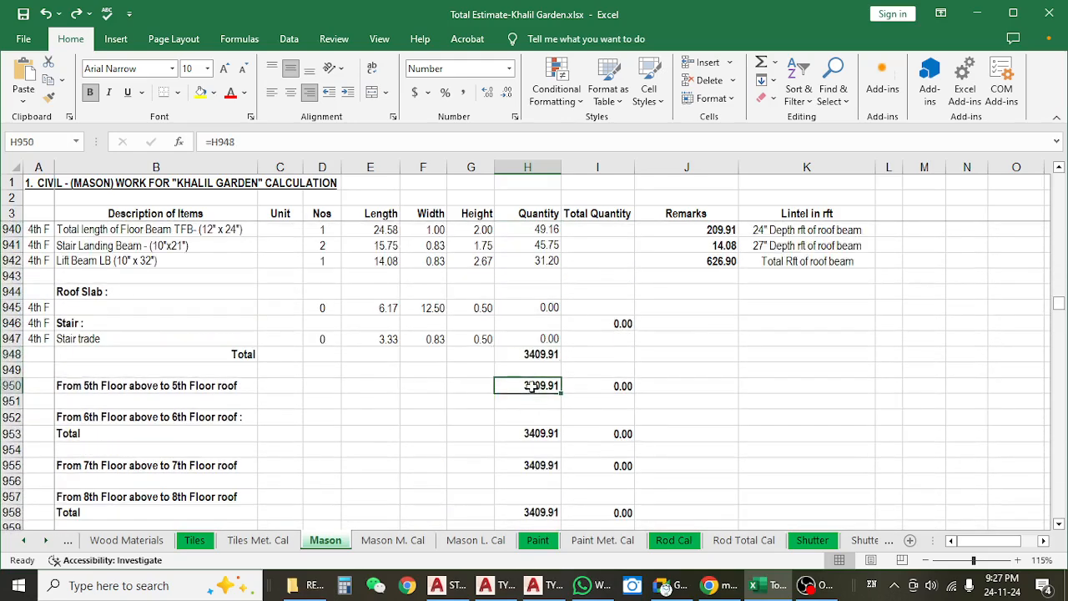
scroll(532, 386, "down", 1)
left_click(534, 388)
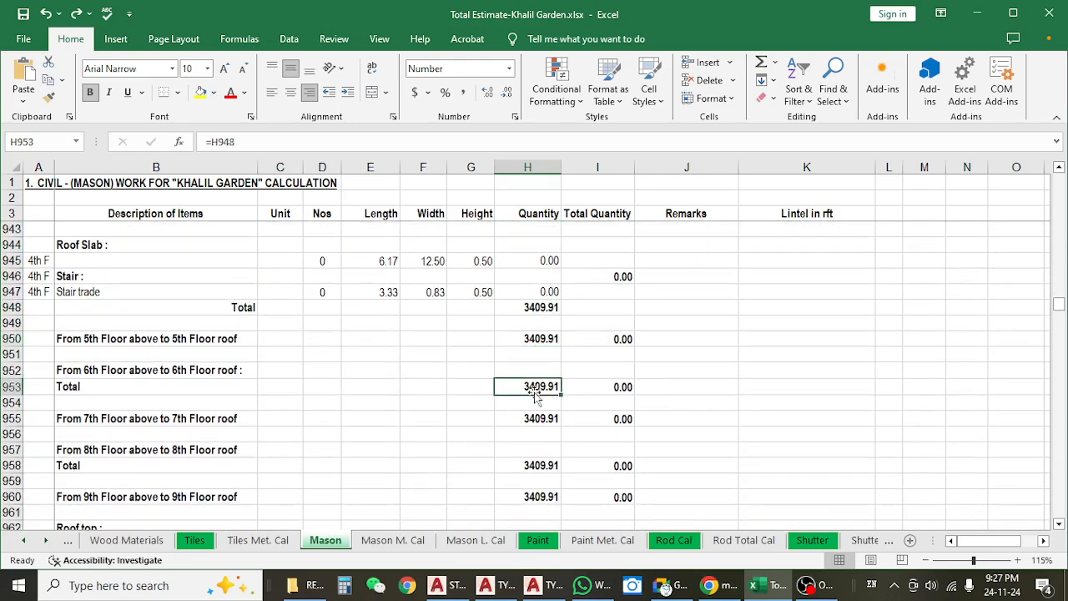
left_click(536, 420)
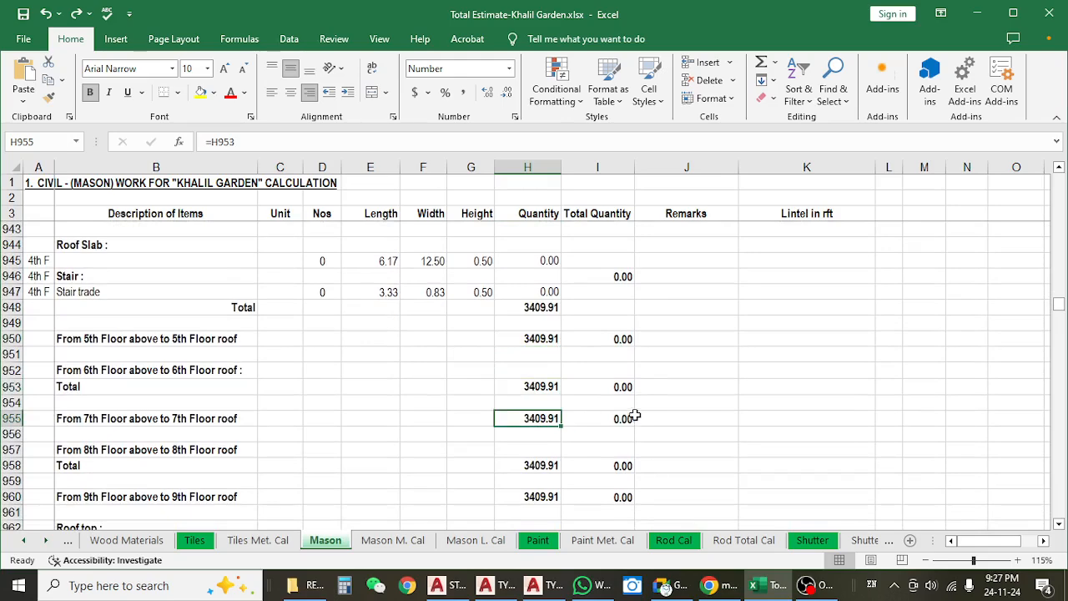
Inspect the total quantity references for the eighth and ninth floors.
scroll(616, 462, "down", 2)
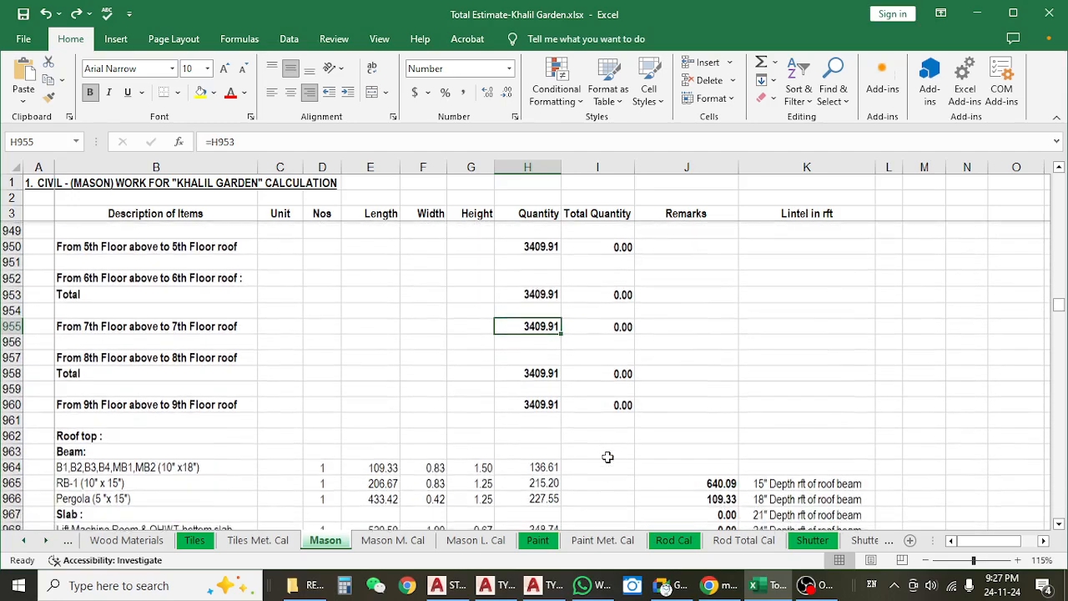
scroll(609, 453, "up", 7)
scroll(551, 372, "down", 4)
scroll(551, 371, "down", 3)
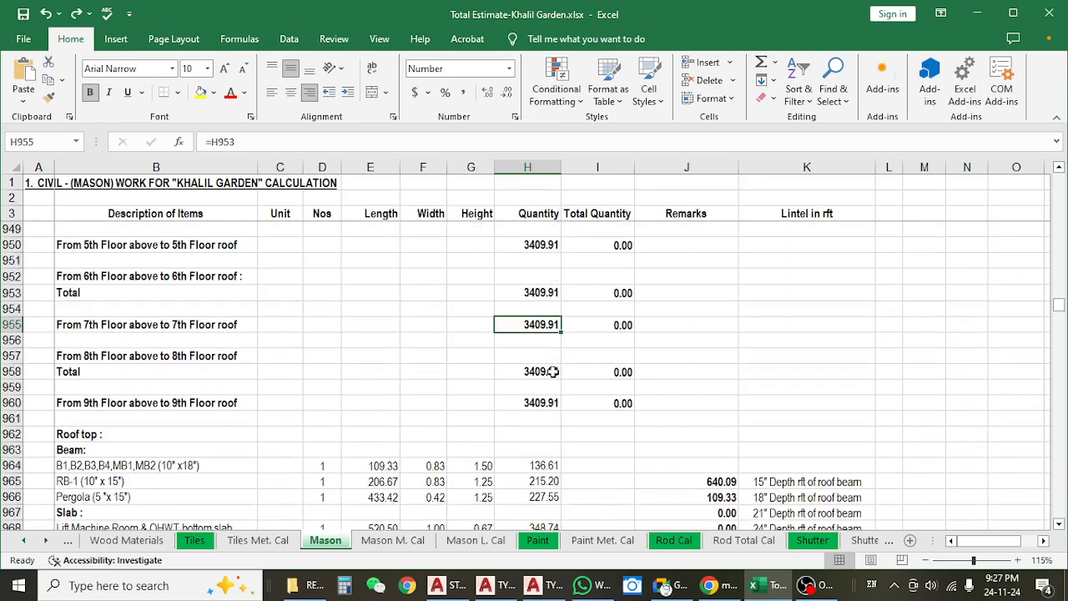
left_click(548, 374)
left_click(547, 403)
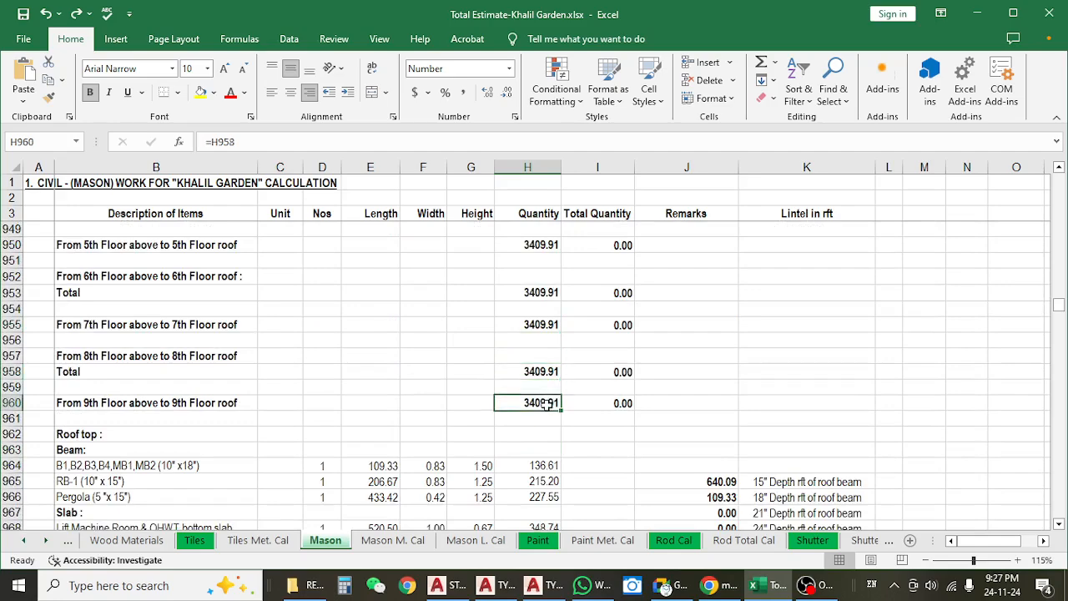
Review the roof top beam entries, including the pergola beam's height.
scroll(546, 403, "down", 2)
left_click(326, 399)
scroll(325, 401, "down", 1)
scroll(323, 400, "down", 1)
left_click(467, 354)
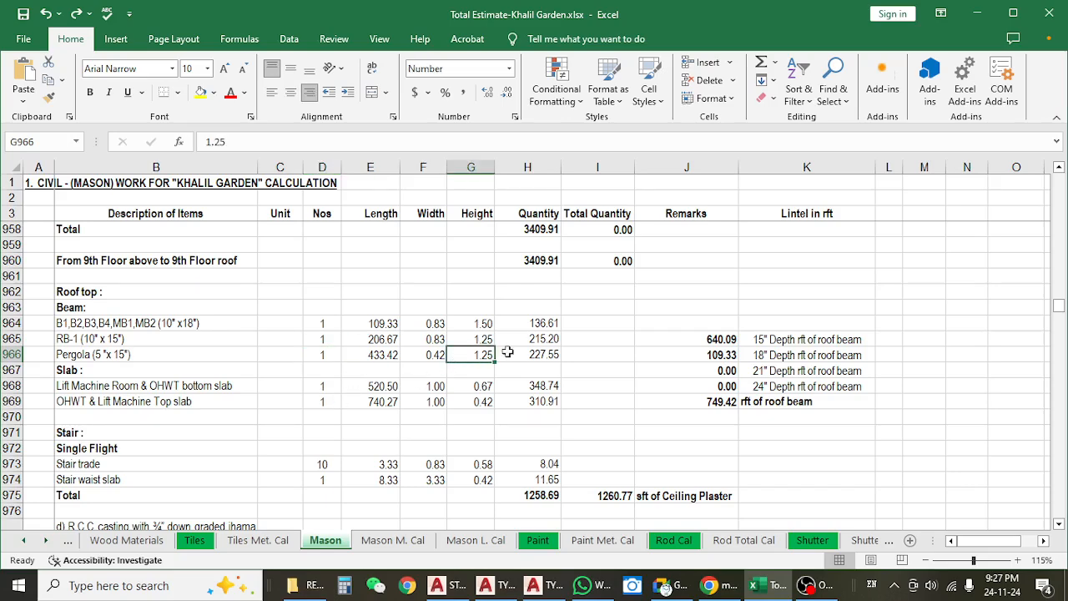
Check the roof top slab height and inspect the single-flight stair trade's quantity formula.
scroll(507, 354, "down", 1)
left_click(467, 356)
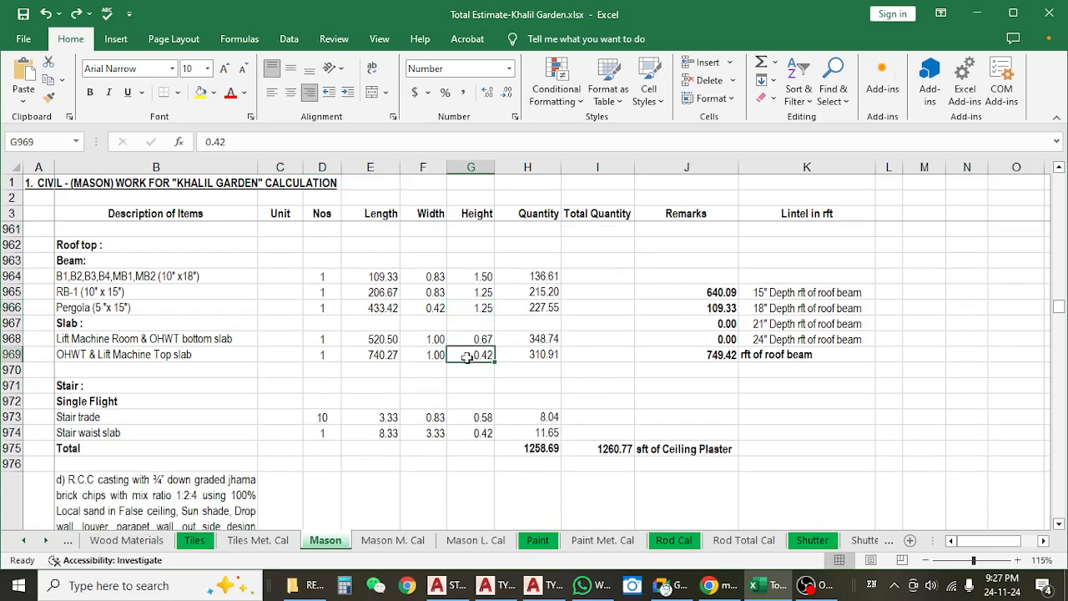
left_click(505, 431)
left_click(534, 415)
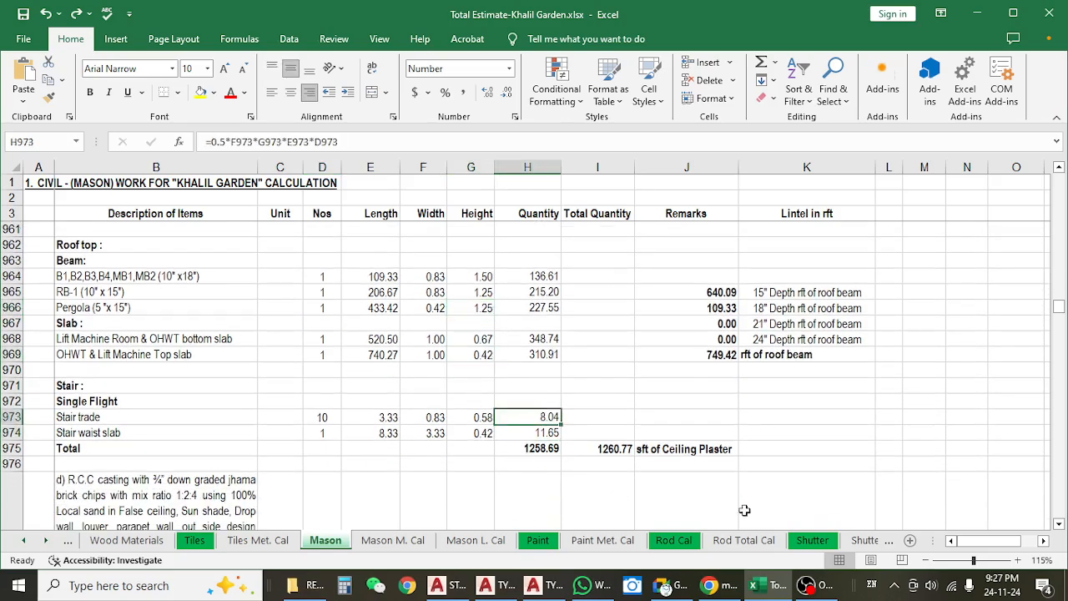
Switch to AutoCAD and look over the plans in the typical floor beam layout drawing.
left_click(451, 586)
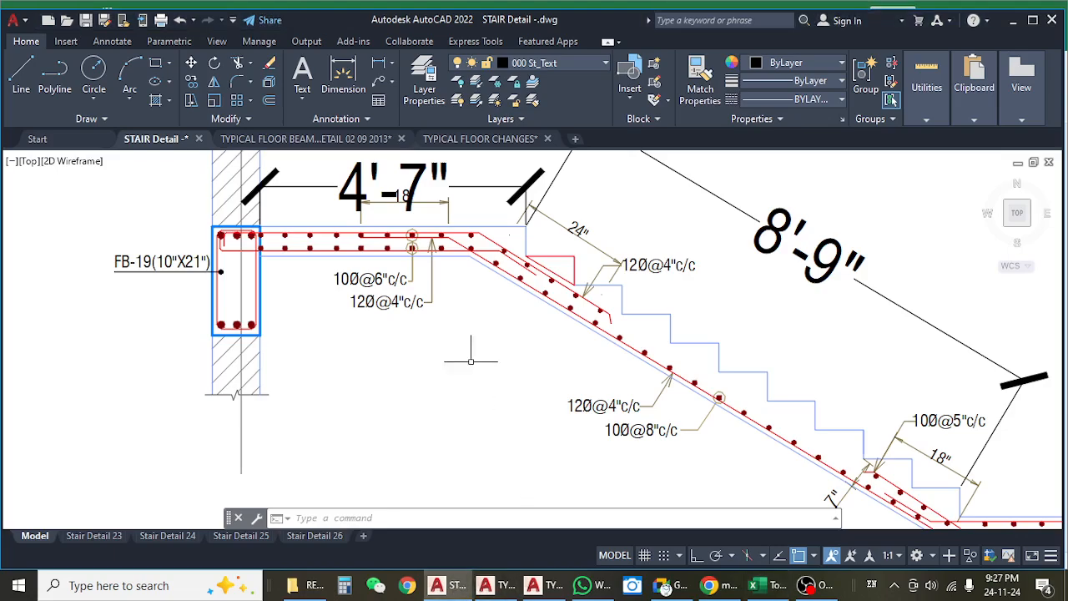
left_click(321, 140)
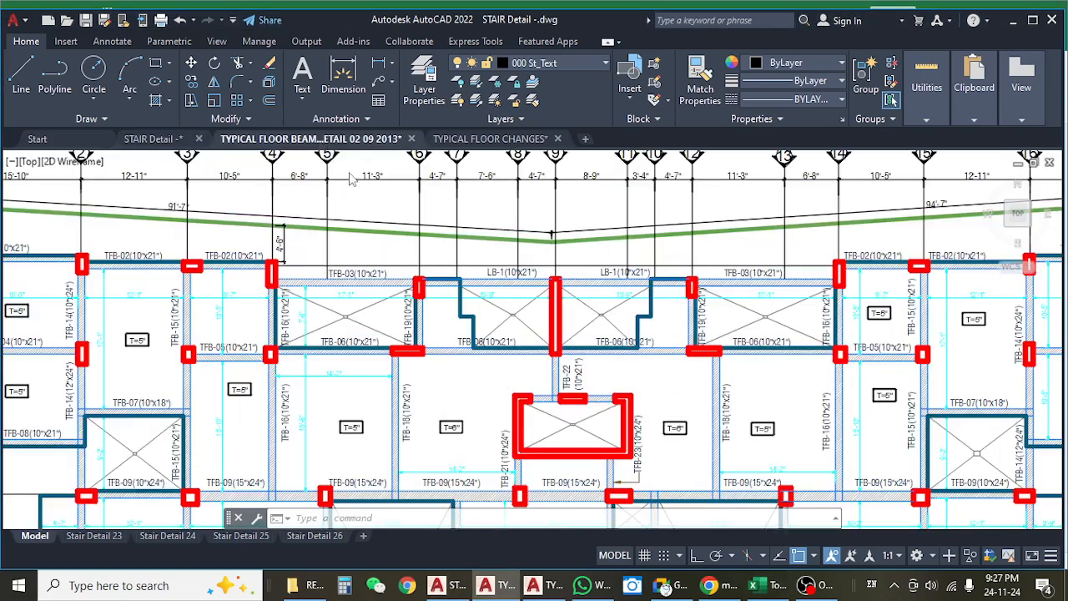
scroll(606, 255, "down", 10)
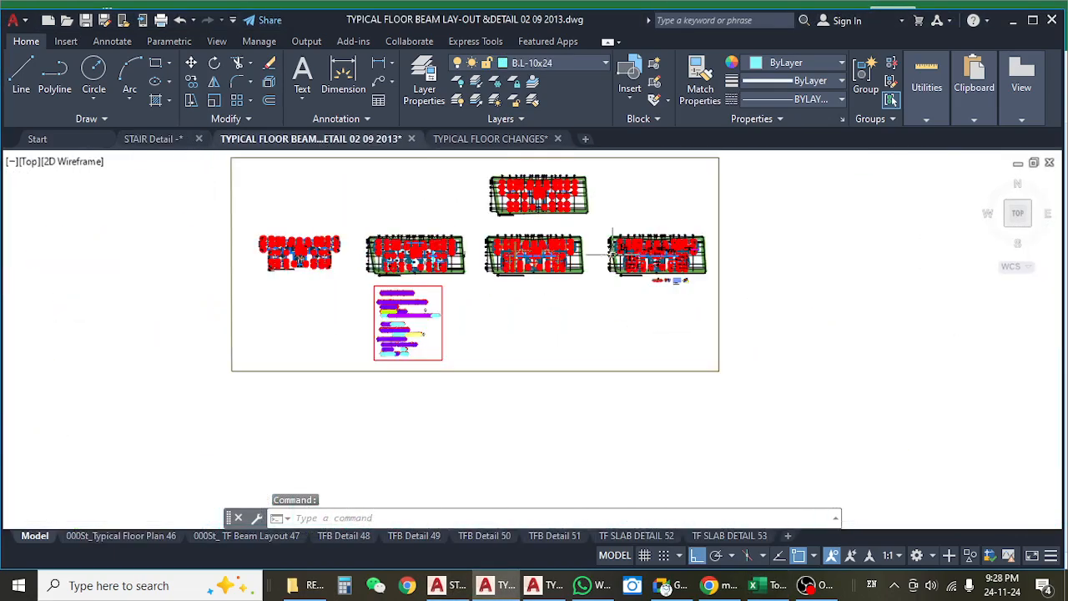
scroll(607, 255, "up", 6)
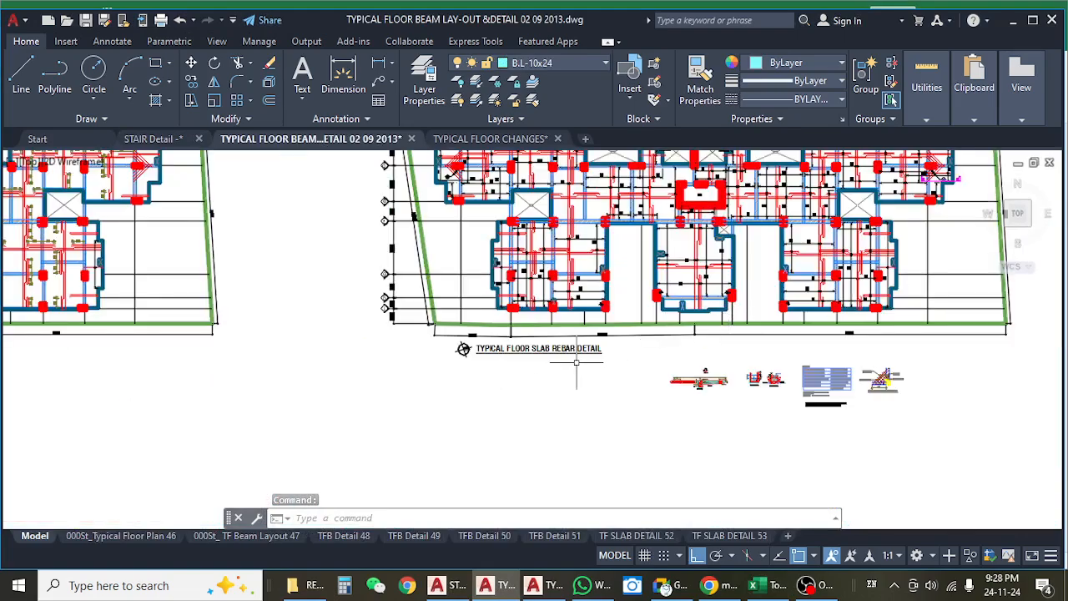
scroll(576, 363, "down", 8)
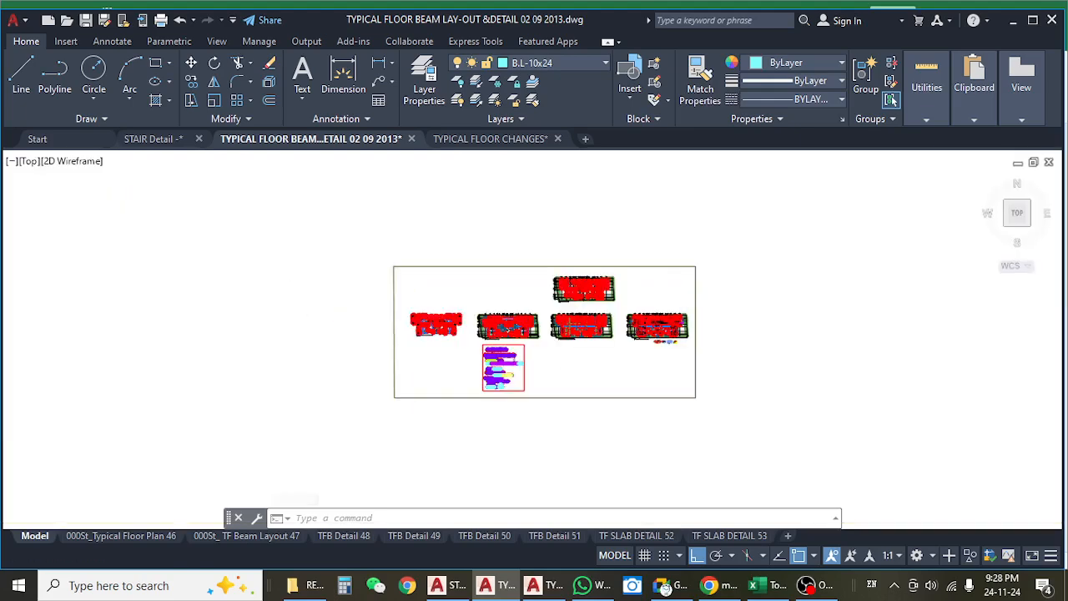
Open the TYPICAL FLOOR CHANGES drawing and examine the revised typical floor plan.
left_click(491, 138)
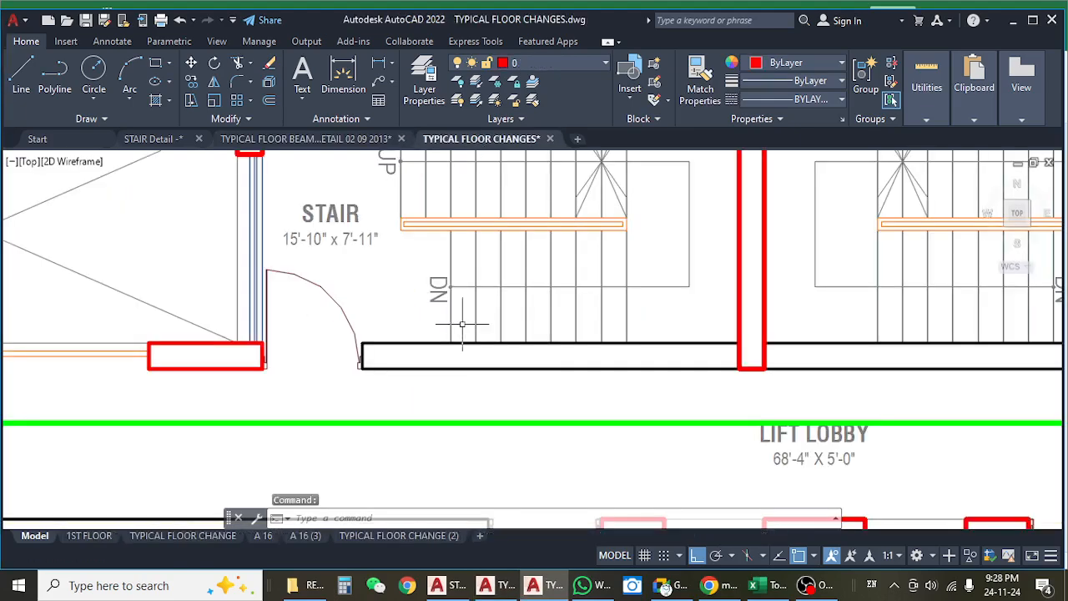
scroll(462, 323, "down", 10)
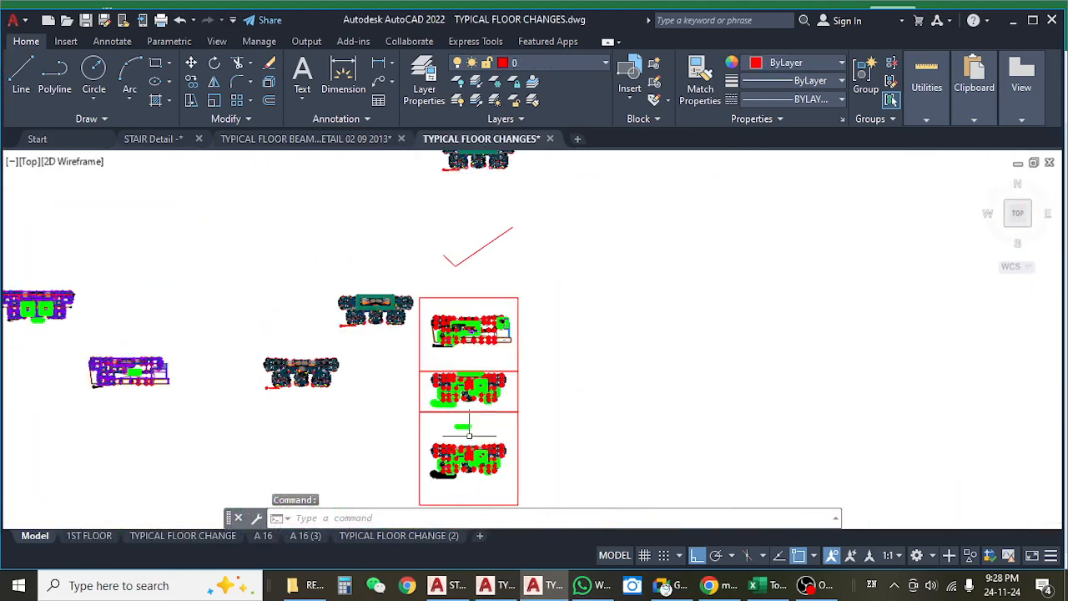
scroll(469, 428, "up", 10)
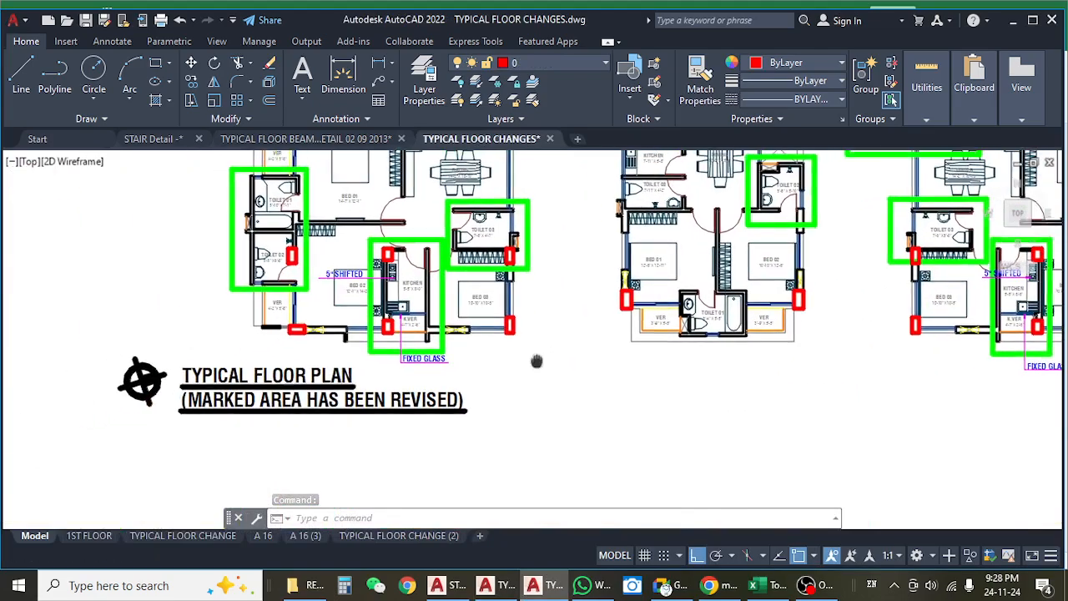
scroll(543, 358, "down", 8)
scroll(276, 284, "up", 6)
scroll(275, 293, "up", 2)
scroll(274, 293, "down", 6)
Examine the typical floor lobby area plan and the revised 1st floor plan.
left_click_drag(516, 351, 388, 335)
scroll(788, 390, "up", 6)
scroll(563, 348, "down", 5)
scroll(635, 200, "up", 8)
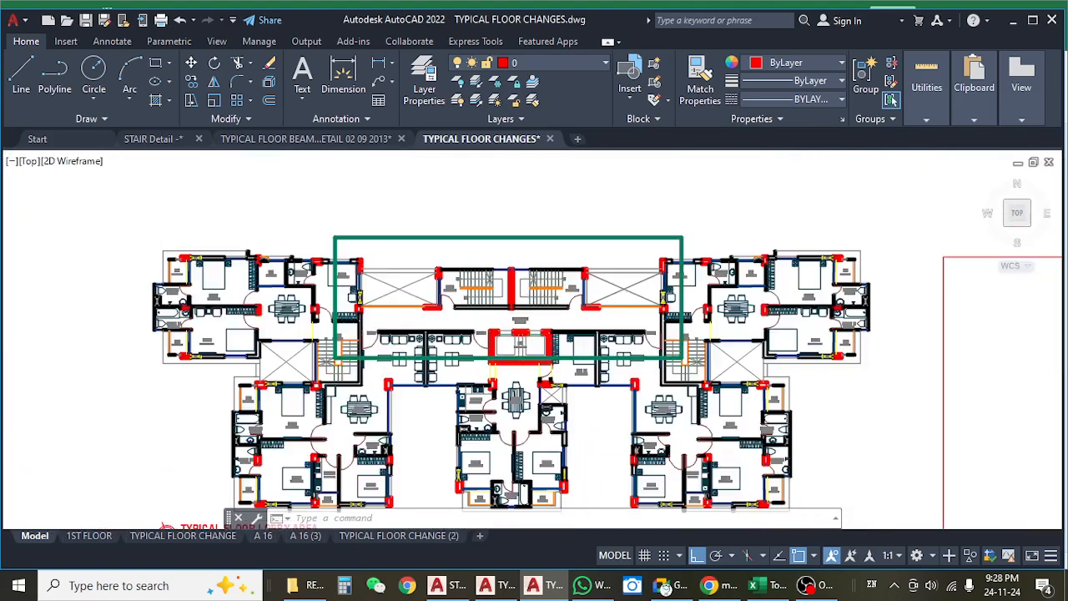
scroll(526, 293, "down", 4)
mouse_move(802, 459)
left_mouse_down()
mouse_move(711, 358)
mouse_move(629, 325)
left_mouse_up()
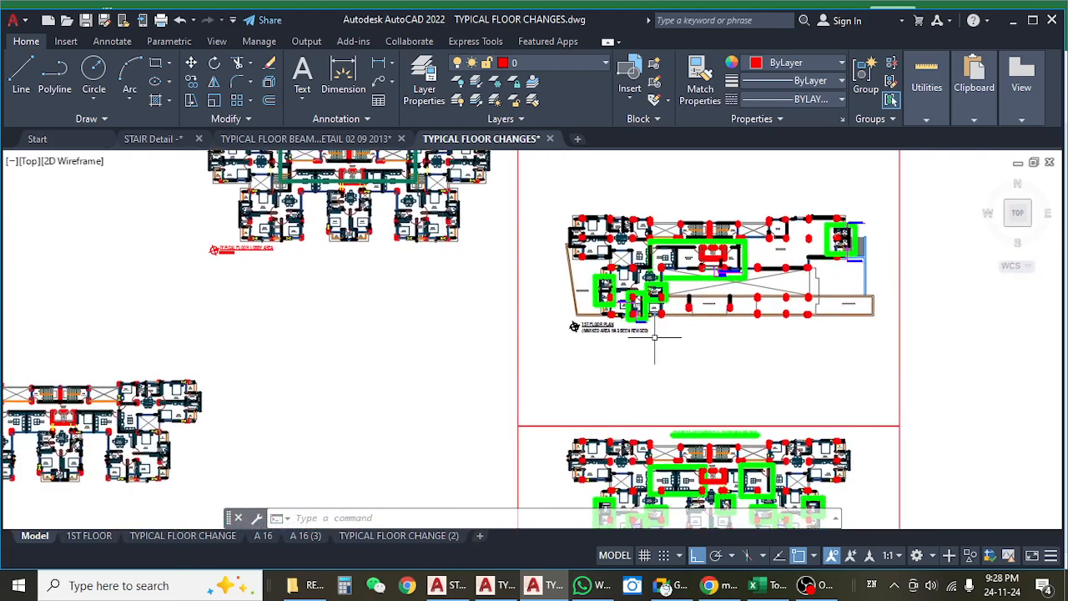
scroll(629, 325, "up", 5)
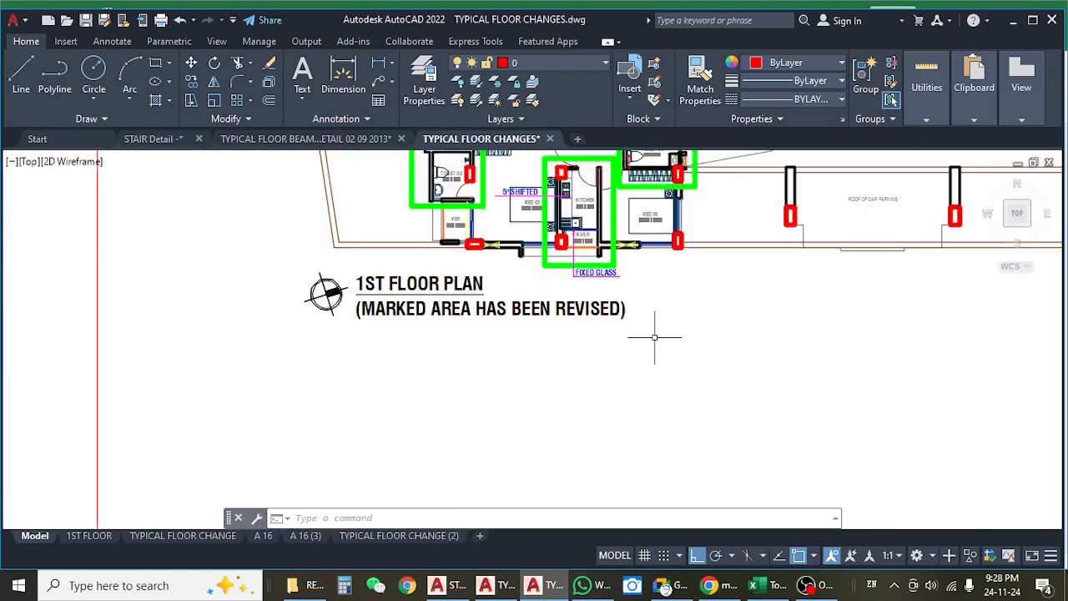
Switch to File Explorer and open the 09.Door Window & Section Mark (45-52) drawing from the ARCHETECTURE folder's RE-08[window grill] subfolder.
left_click(1013, 20)
left_click(304, 585)
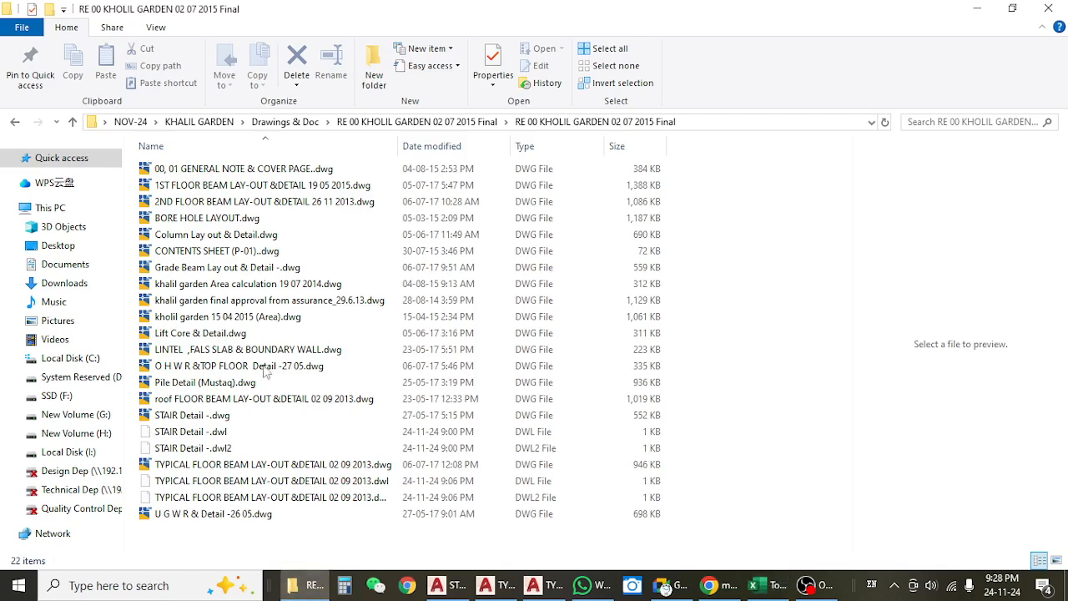
left_click(17, 123)
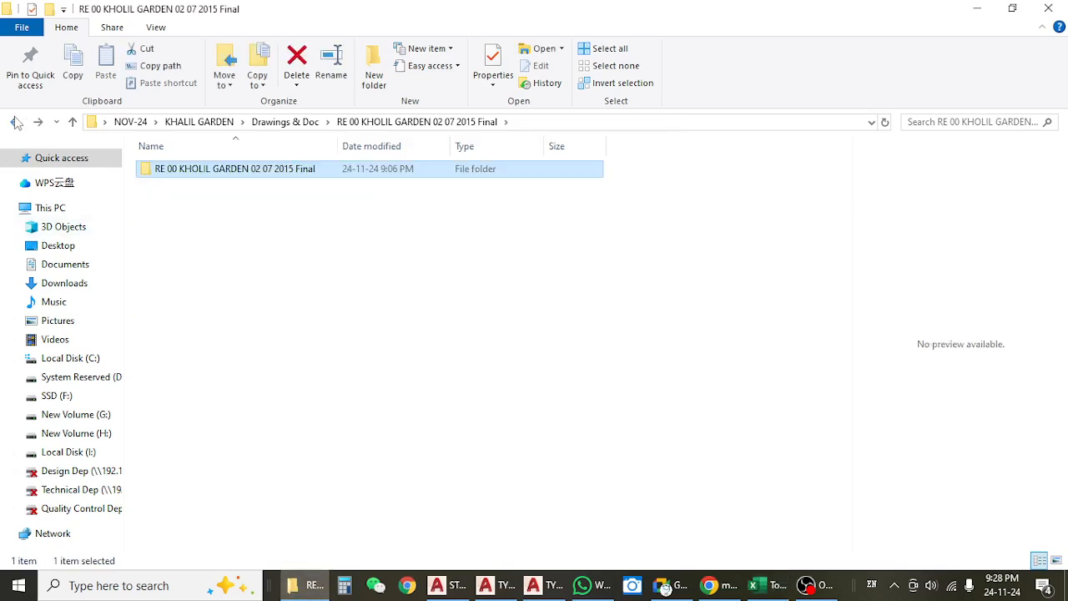
left_click(16, 122)
key("Up")
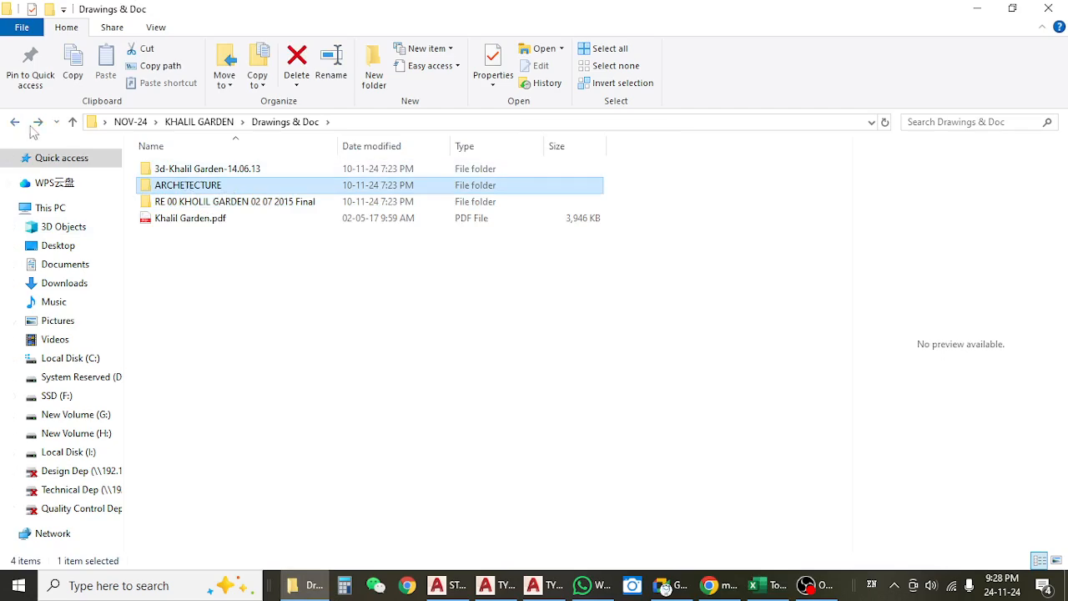
double_click(205, 186)
left_click(232, 301)
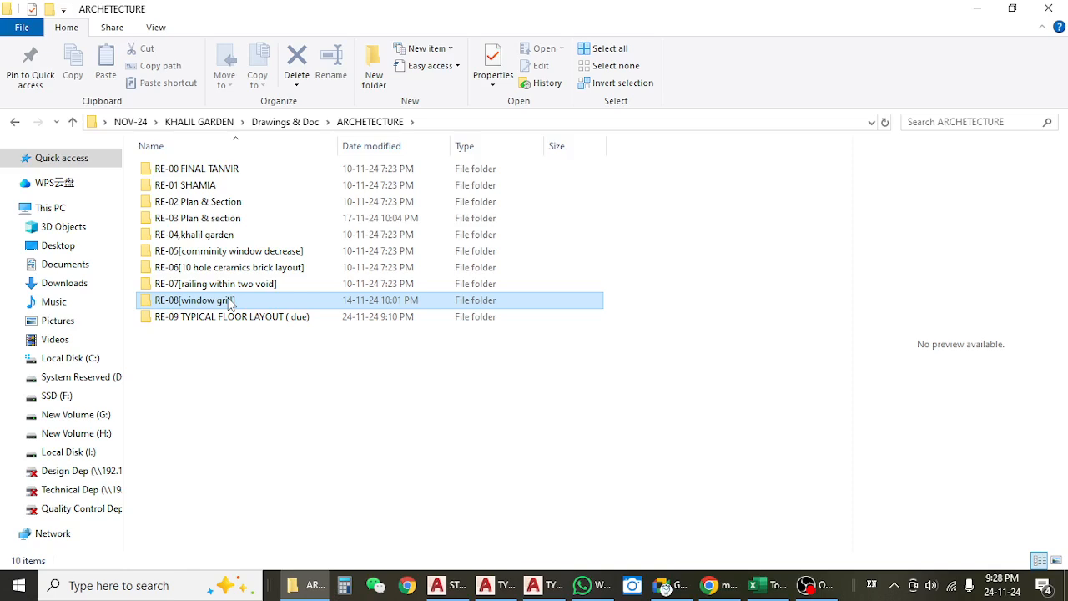
double_click(231, 302)
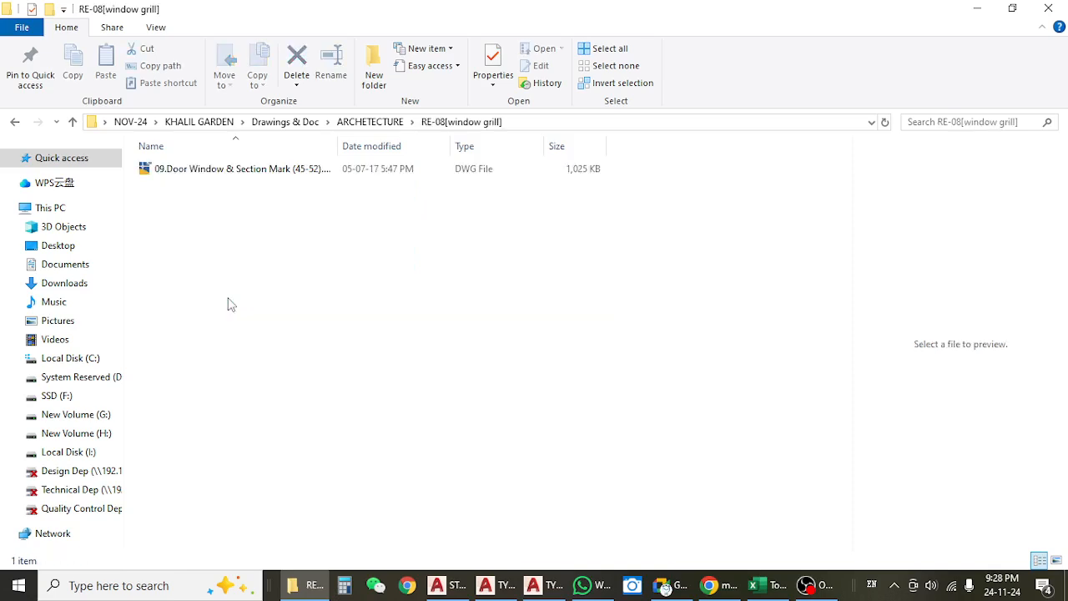
left_click(222, 177)
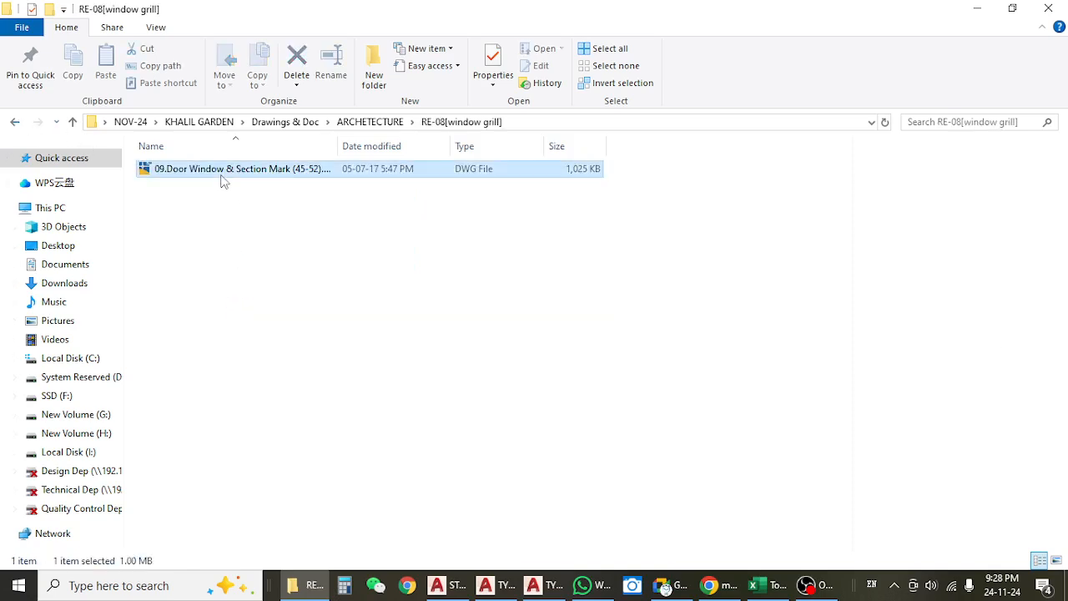
double_click(222, 177)
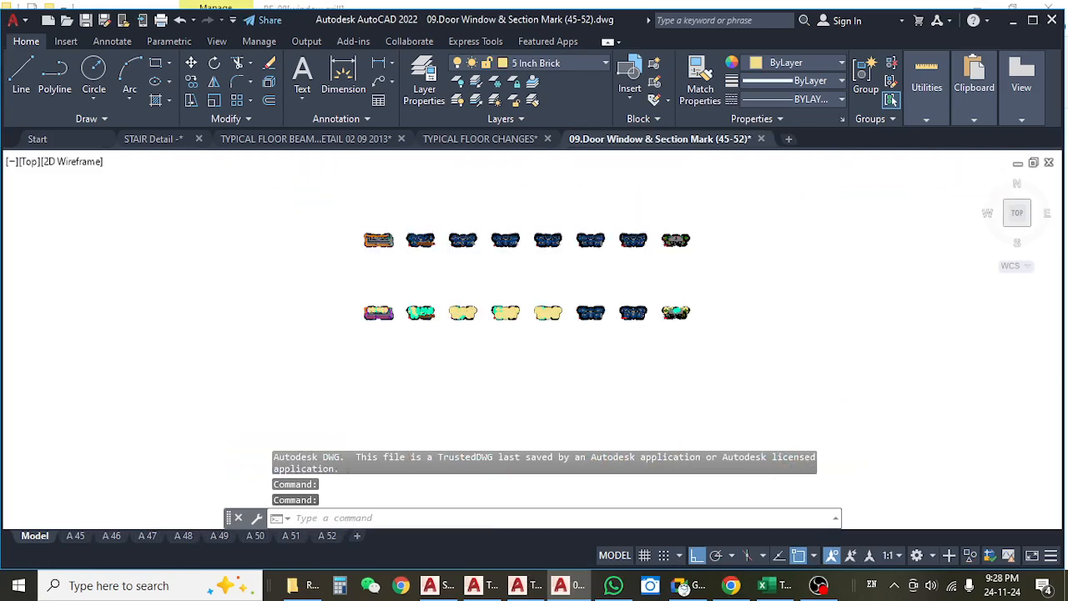
Locate the roof plan among the floor plans and examine its central core with the single-flight stair.
scroll(576, 234, "down", 2)
scroll(584, 222, "up", 8)
scroll(546, 262, "down", 5)
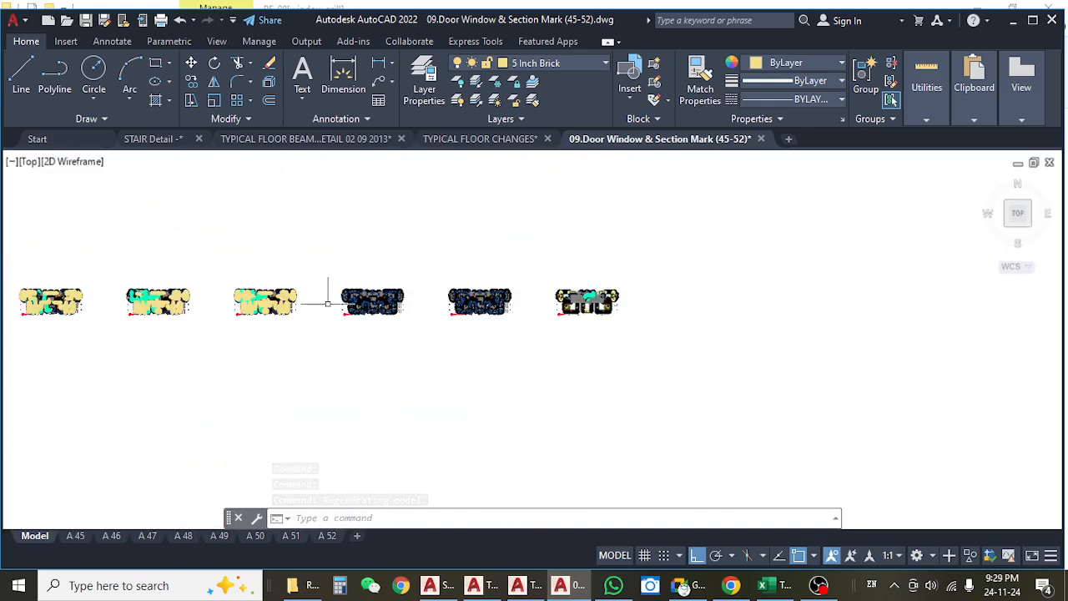
scroll(301, 305, "up", 6)
scroll(364, 324, "down", 4)
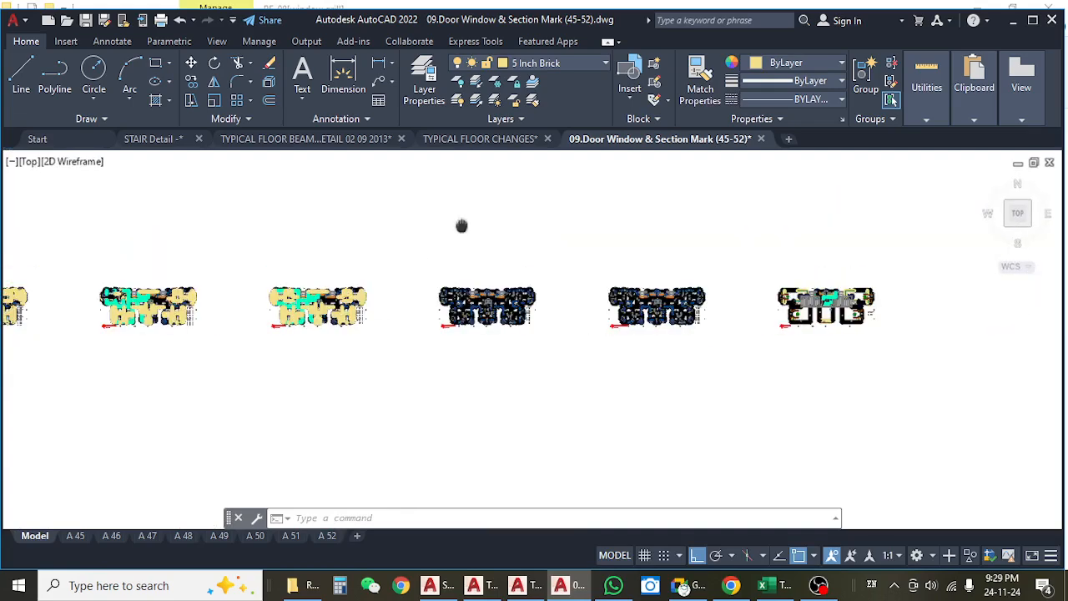
scroll(651, 337, "up", 6)
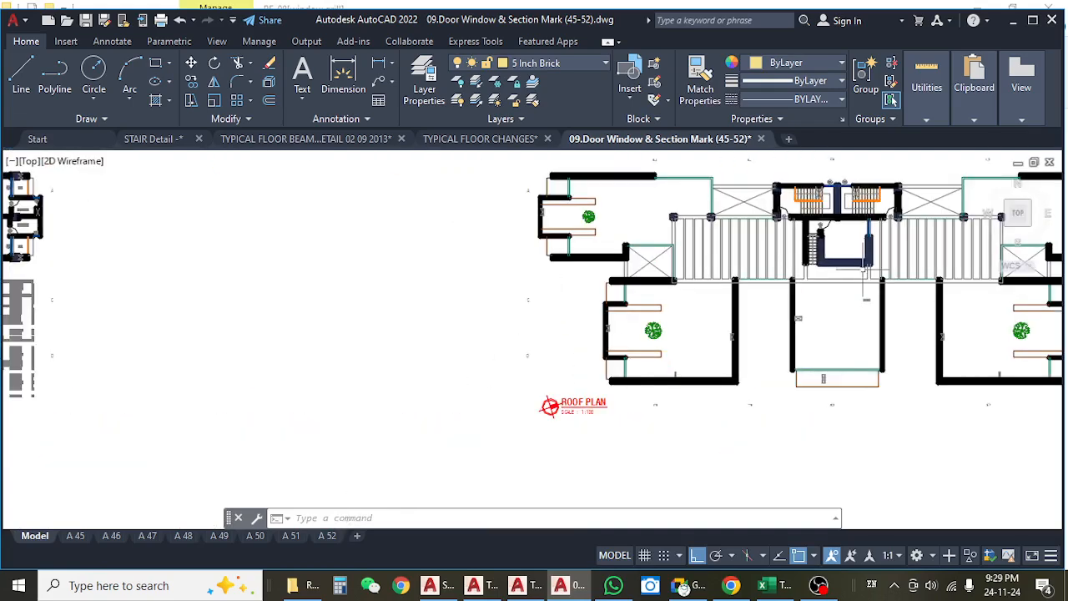
left_click_drag(565, 388, 480, 378)
scroll(520, 319, "up", 5)
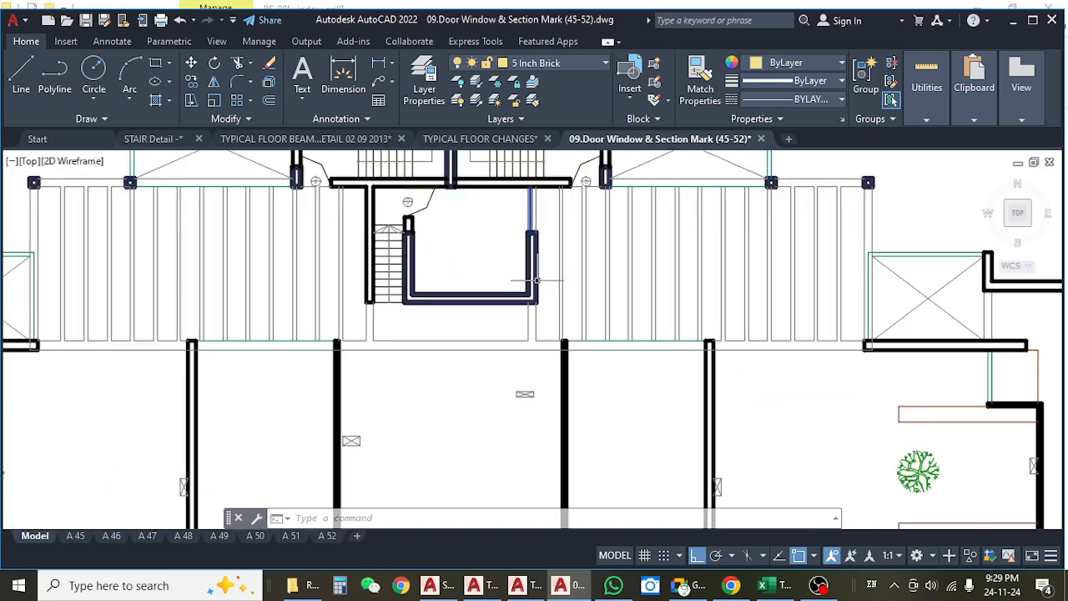
scroll(525, 276, "down", 5)
scroll(390, 247, "up", 6)
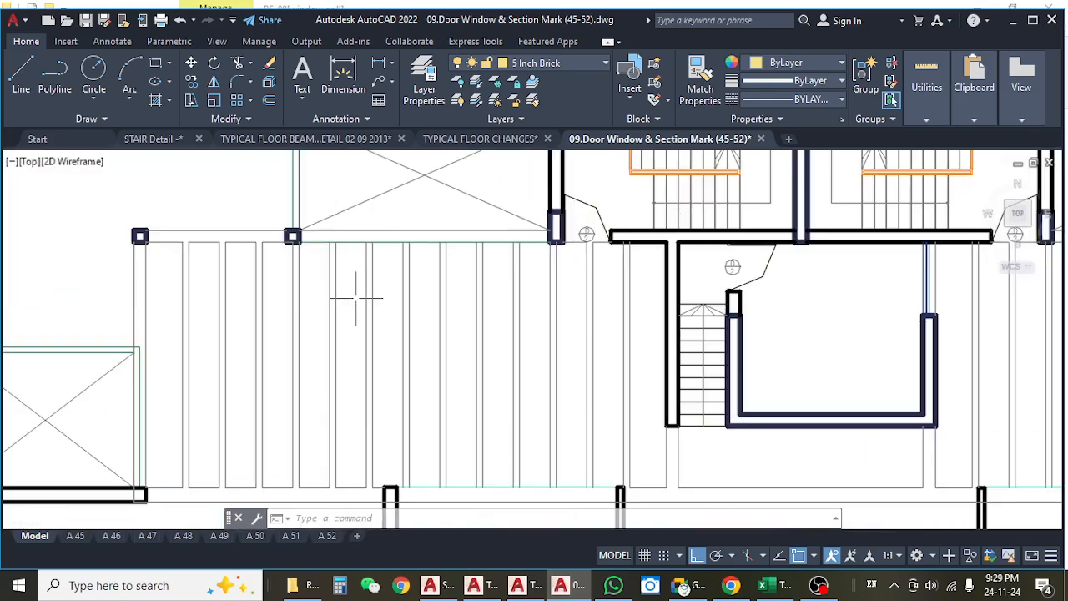
scroll(250, 264, "down", 4)
left_click_drag(602, 305, 500, 300)
left_click_drag(569, 306, 838, 316)
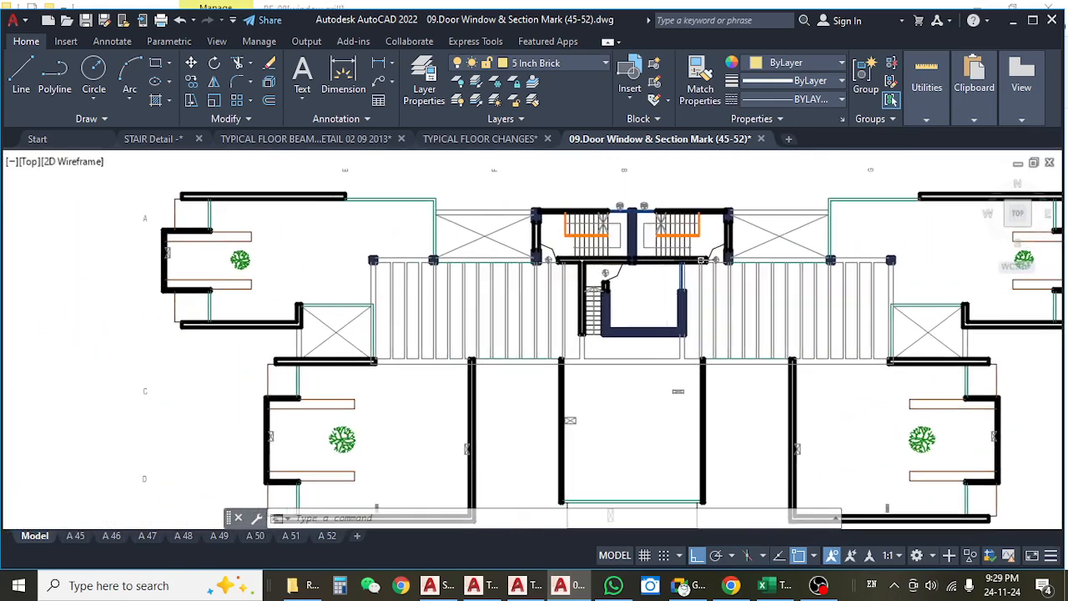
Compare the roof plan's single-flight stair with the twin main stairs, and look over the surrounding roof area.
scroll(575, 303, "up", 3)
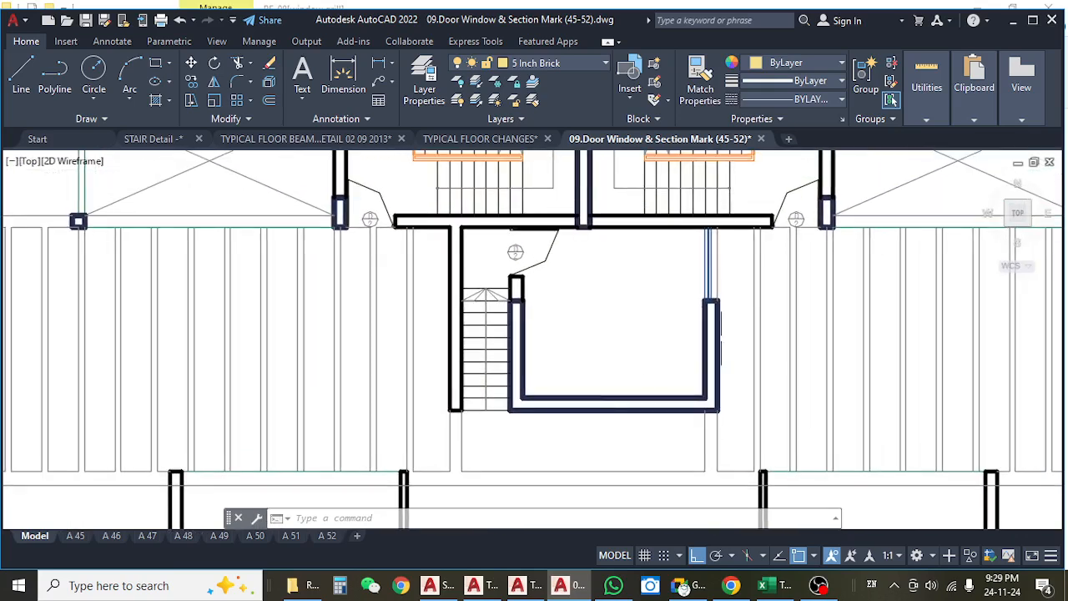
scroll(503, 288, "down", 5)
scroll(730, 275, "up", 6)
scroll(730, 275, "down", 2)
scroll(298, 288, "up", 2)
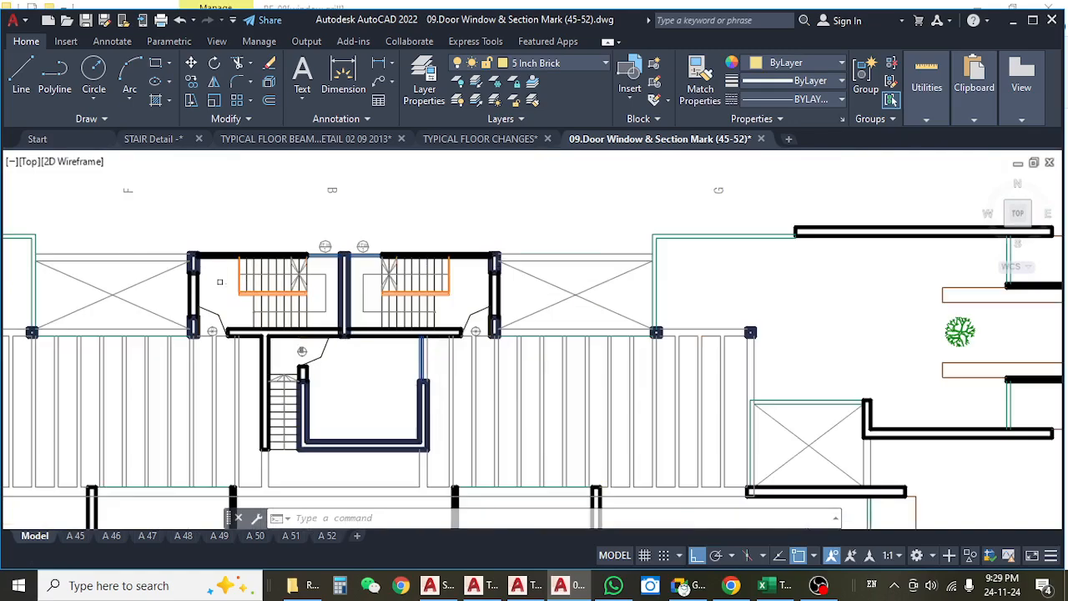
left_click_drag(314, 328, 502, 334)
left_click_drag(453, 260, 450, 298)
left_click_drag(678, 393, 664, 360)
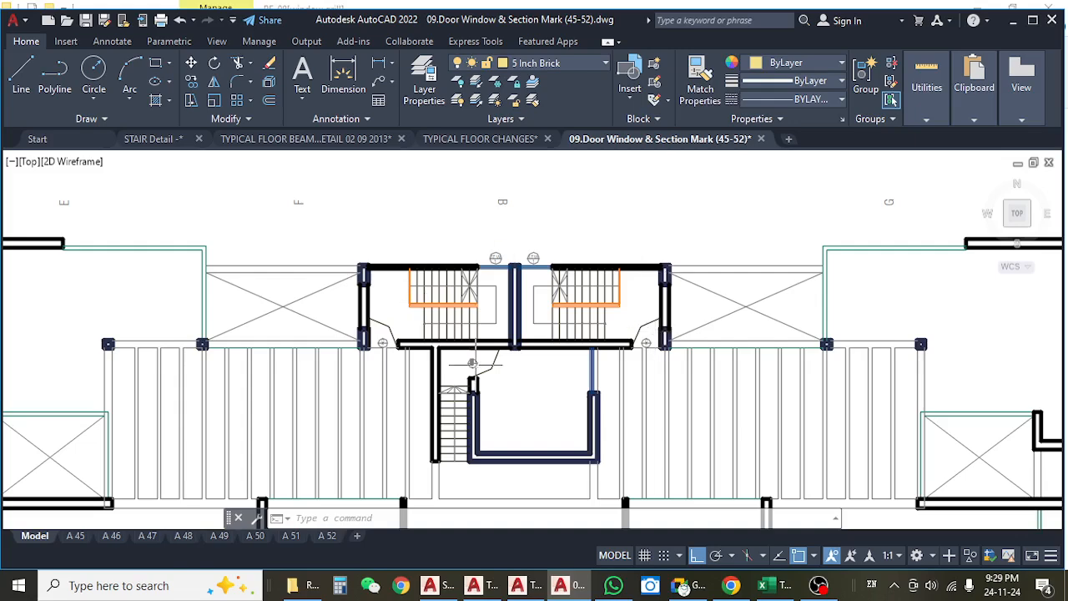
left_click_drag(474, 364, 491, 358)
scroll(478, 308, "down", 10)
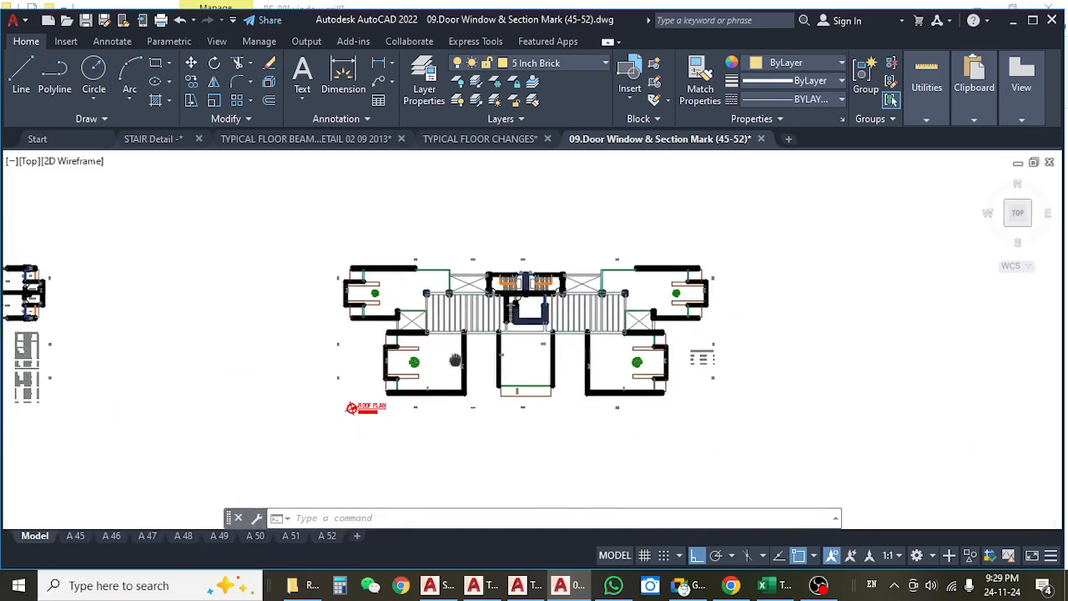
scroll(520, 360, "up", 10)
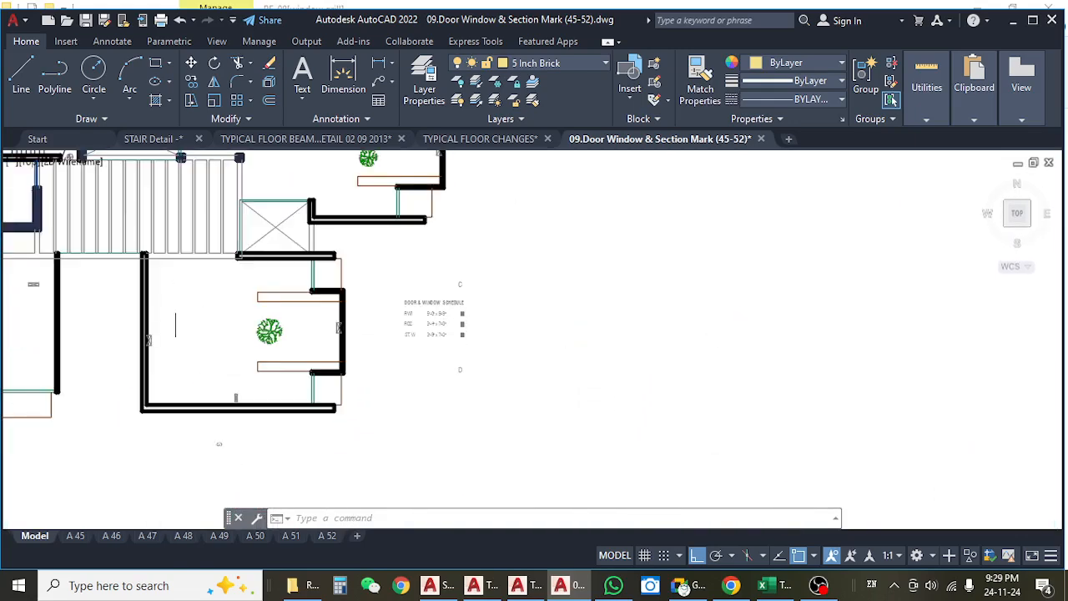
scroll(460, 351, "down", 10)
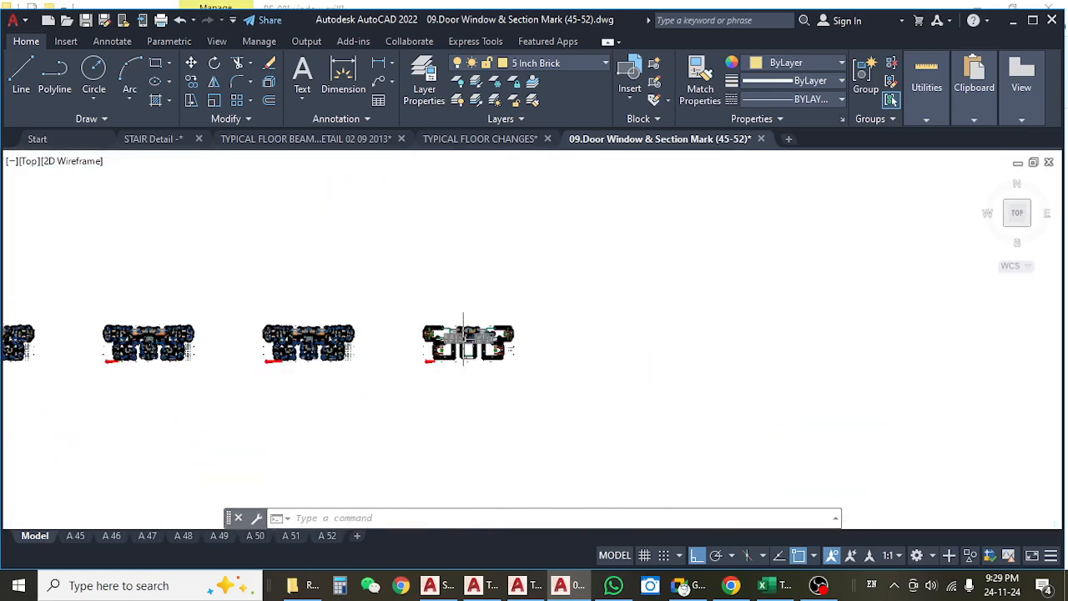
left_click_drag(282, 247, 384, 292)
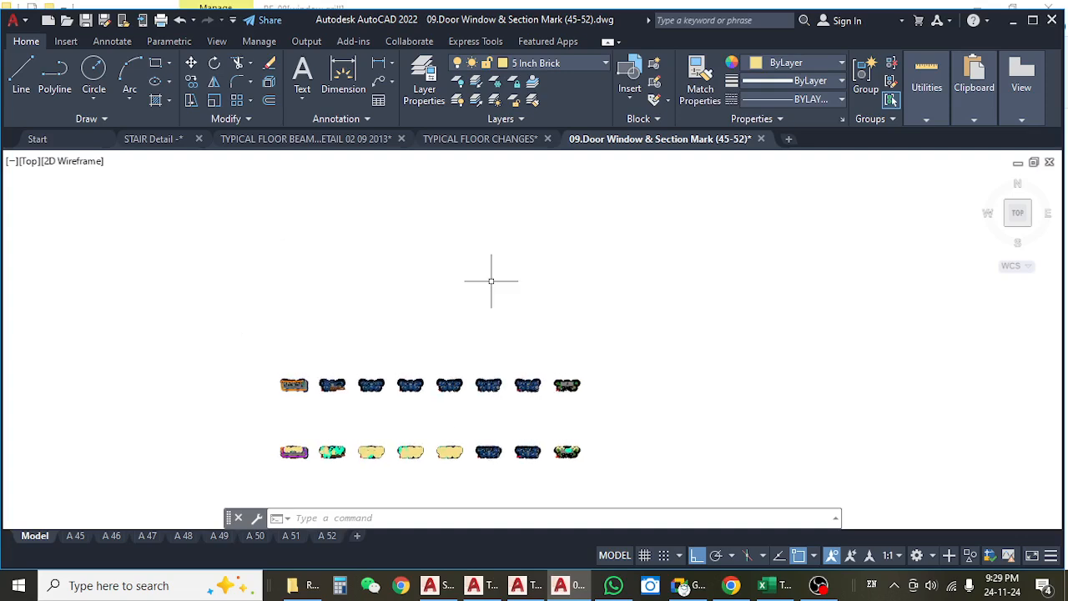
Close the 09.Door Window & Section Mark (45-52) drawing without saving and return to the TYPICAL FLOOR CHANGES plans.
left_click(761, 139)
left_click(580, 337)
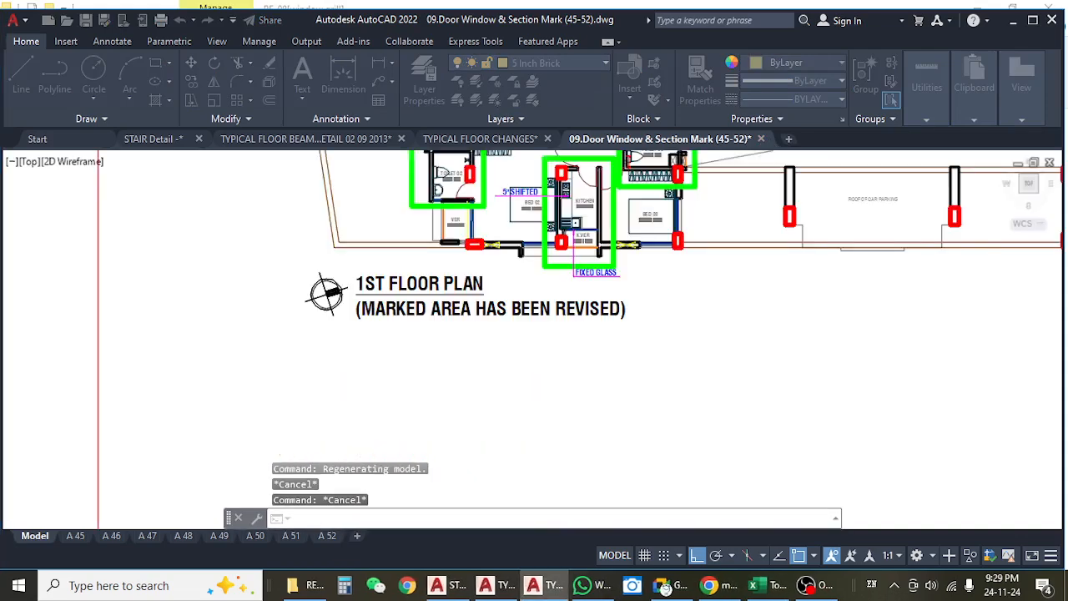
scroll(568, 361, "down", 1)
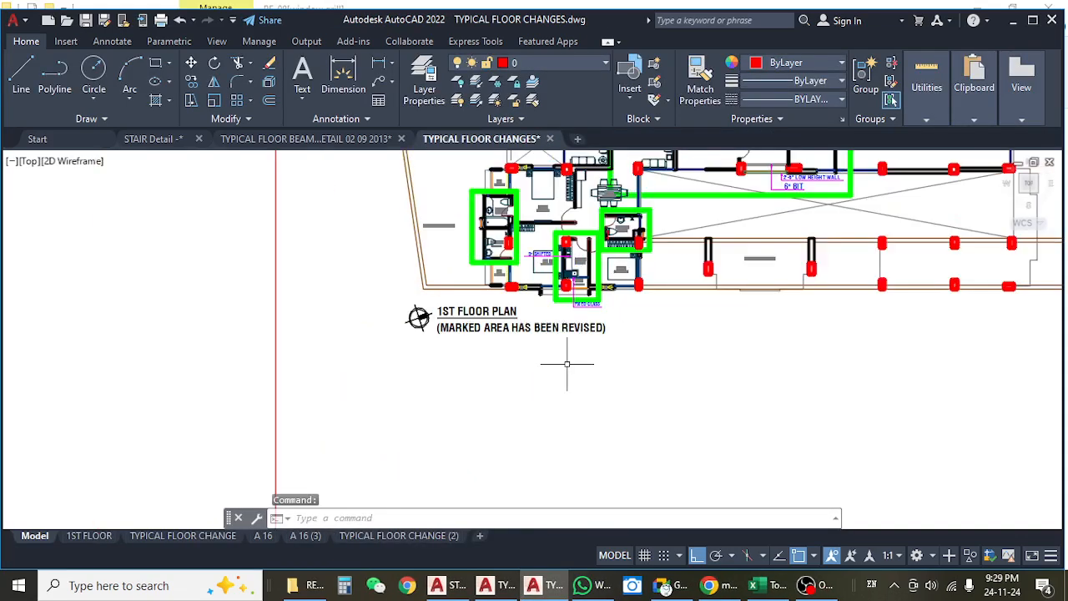
scroll(567, 364, "down", 2)
Switch to the Excel estimate and review item d) R.C.C casting, covering the ground and 1st floor false slab and drop wall rows.
left_click(754, 586)
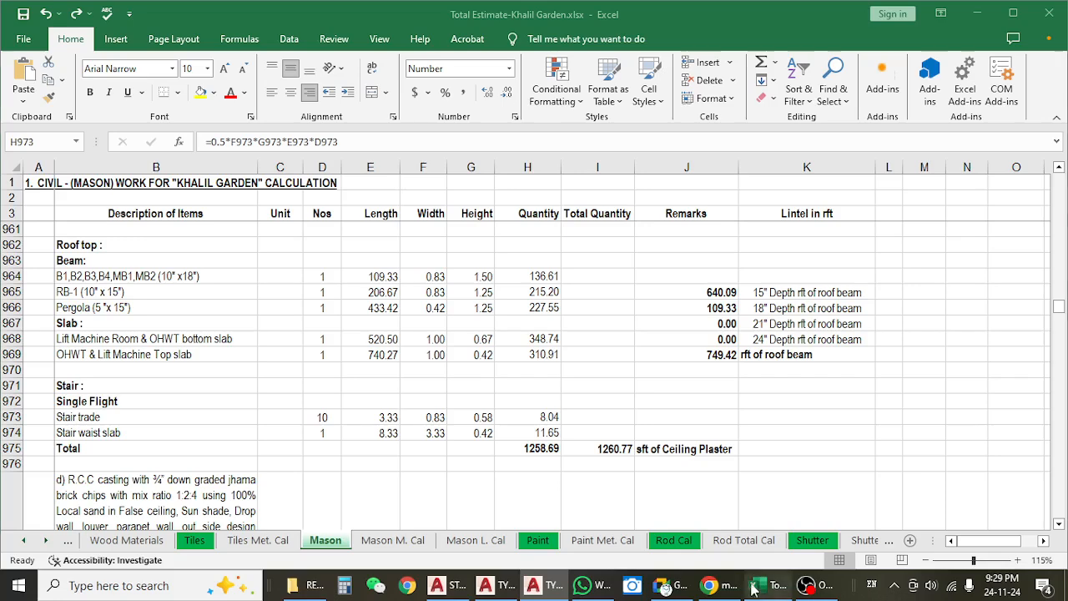
left_click(197, 408)
scroll(198, 409, "down", 3)
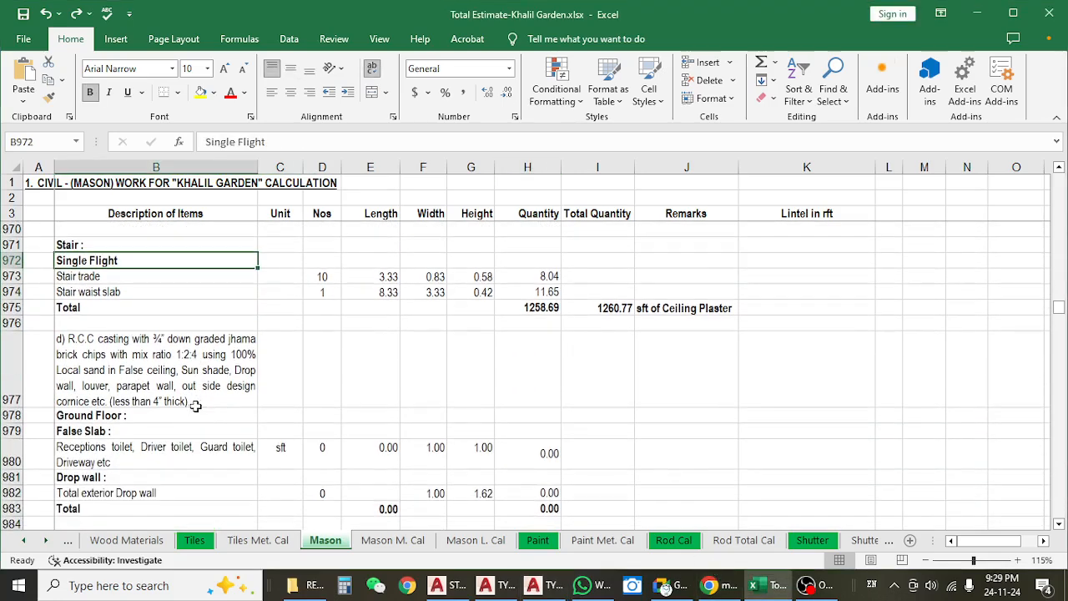
left_click(191, 372)
scroll(192, 372, "down", 1)
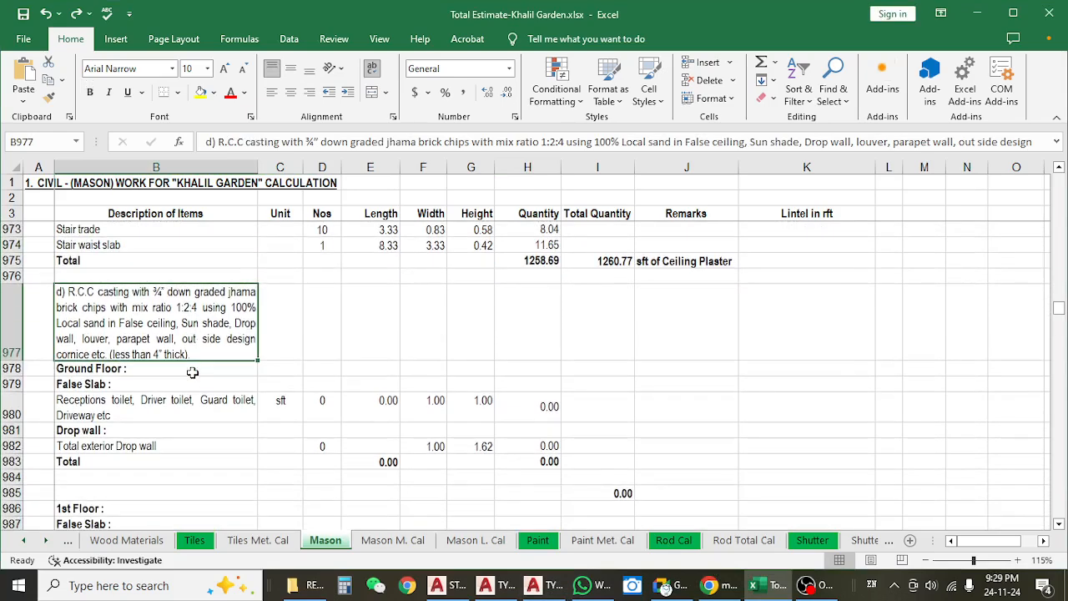
scroll(192, 372, "down", 1)
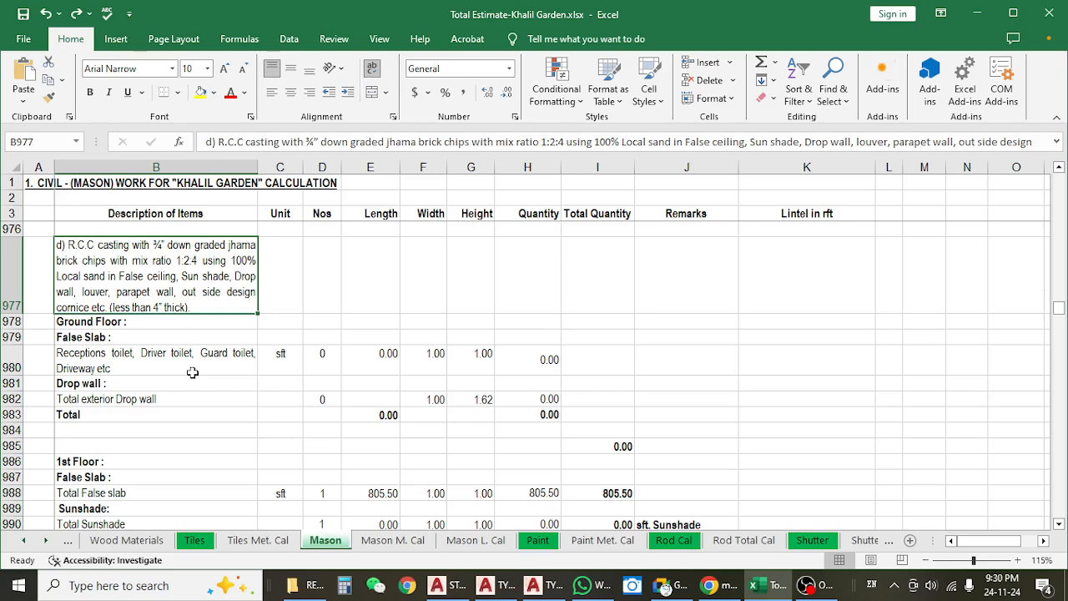
scroll(192, 373, "down", 2)
left_click(202, 279)
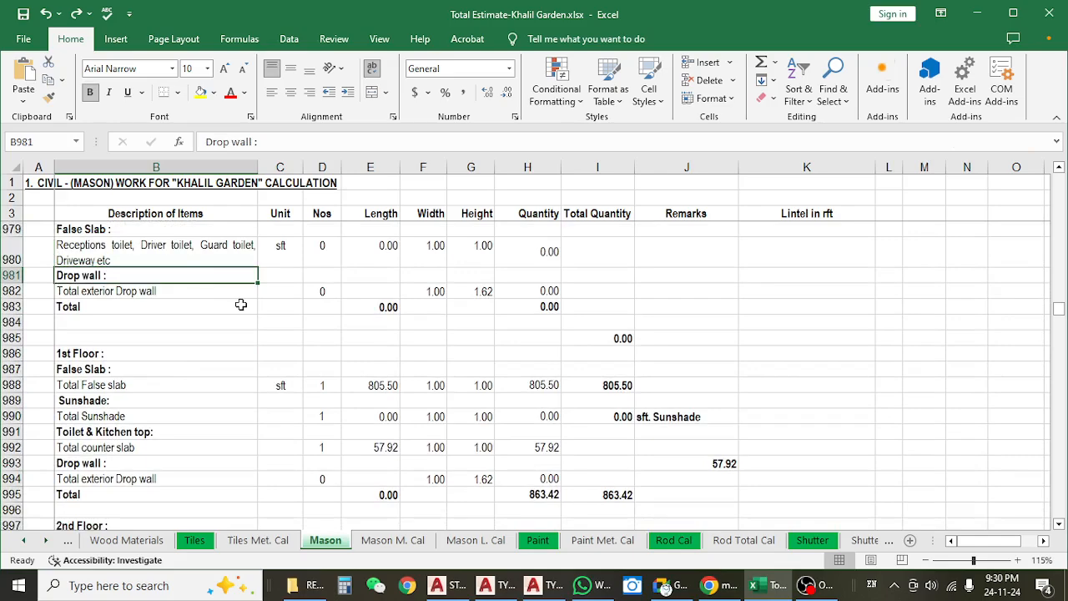
scroll(240, 305, "down", 1)
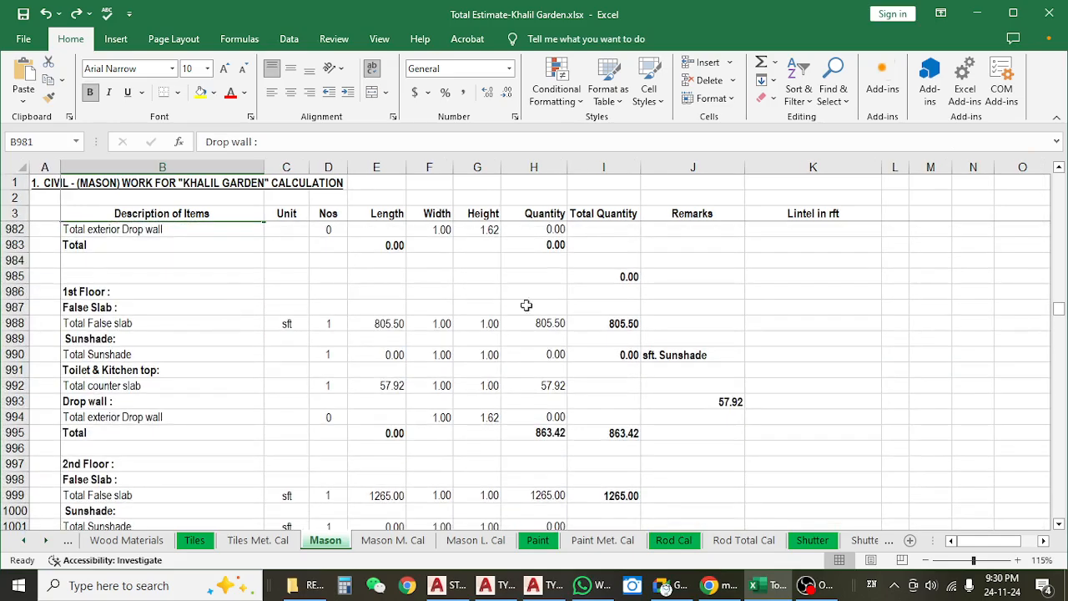
Switch to AutoCAD and close the TYPICAL FLOOR CHANGES, typical floor beam layout and STAIR Detail drawings without saving.
left_click(978, 13)
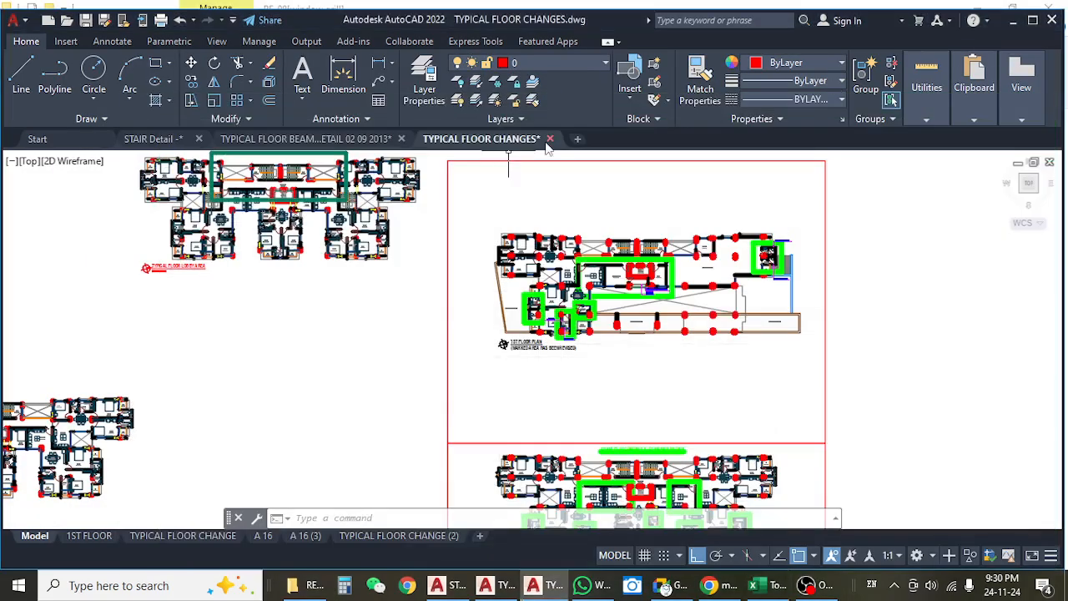
key("Escape")
key("Escape")
key("ctrl+F4")
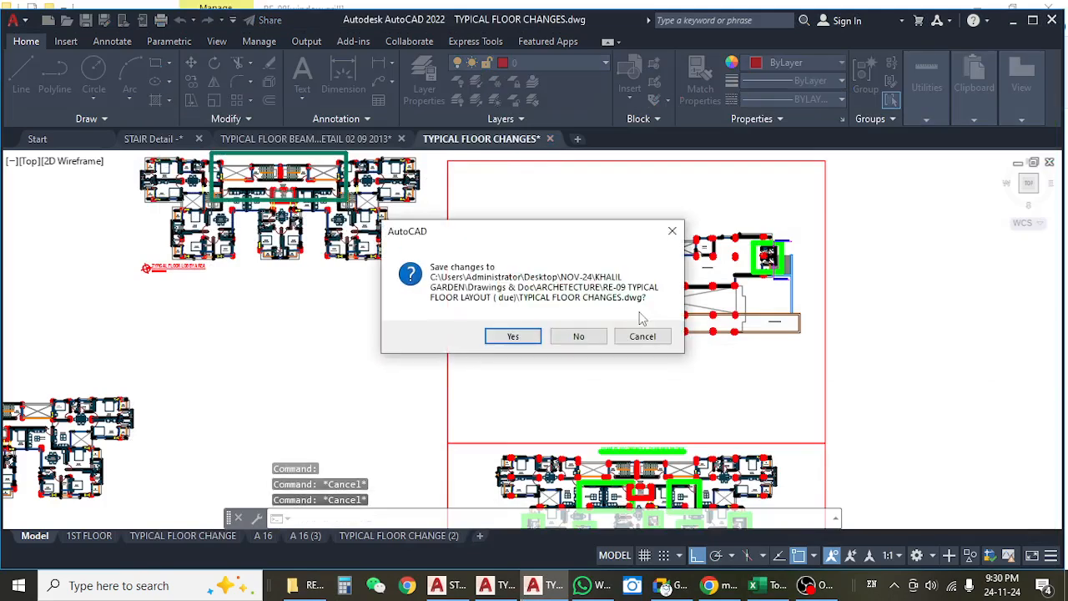
left_click(576, 335)
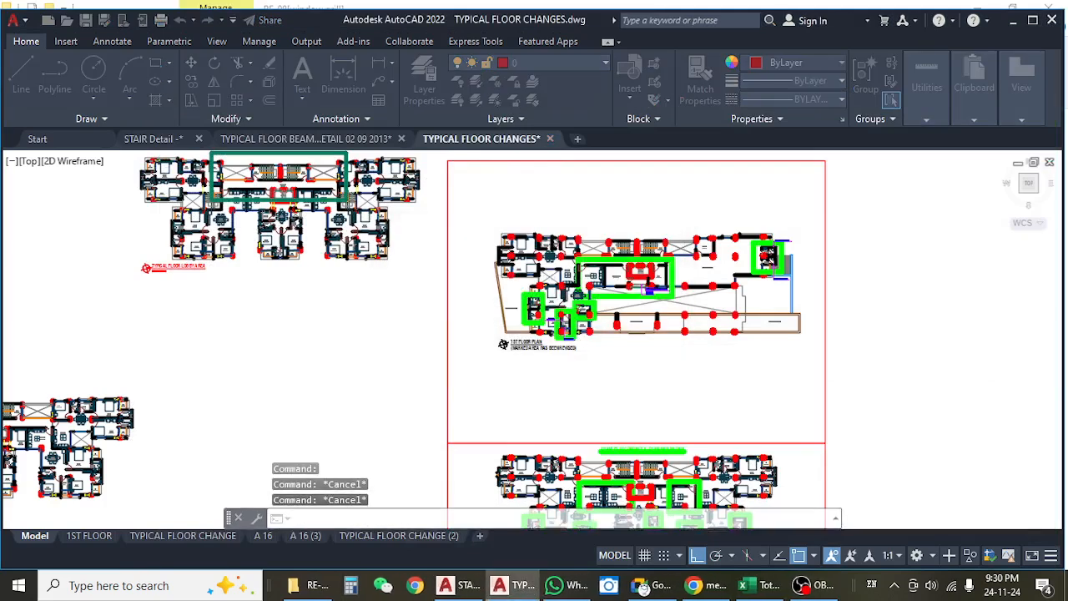
left_click(412, 139)
left_click(584, 342)
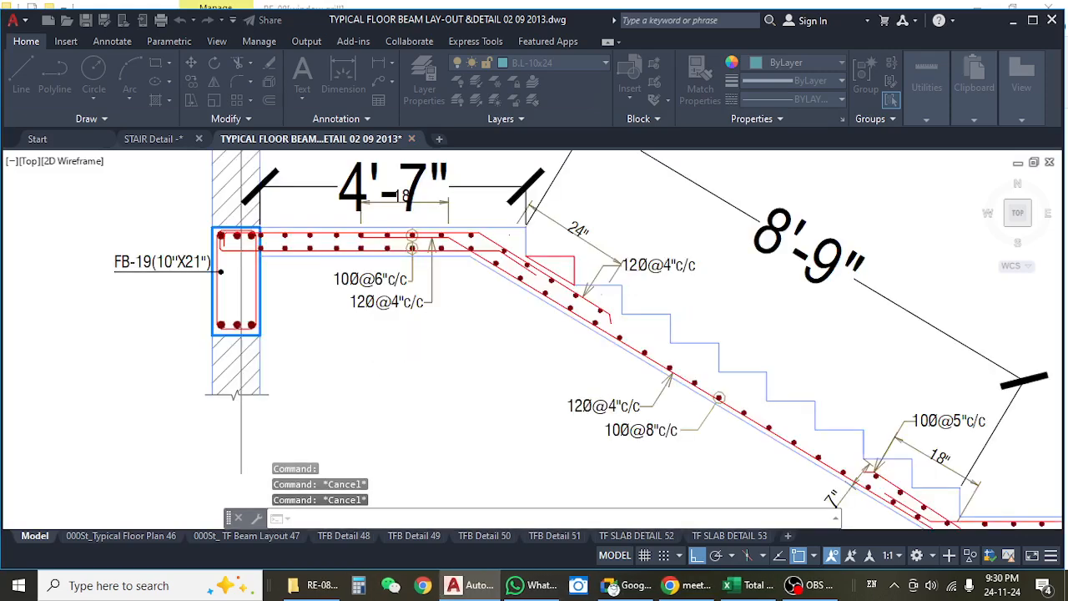
left_click(202, 139)
left_click(585, 342)
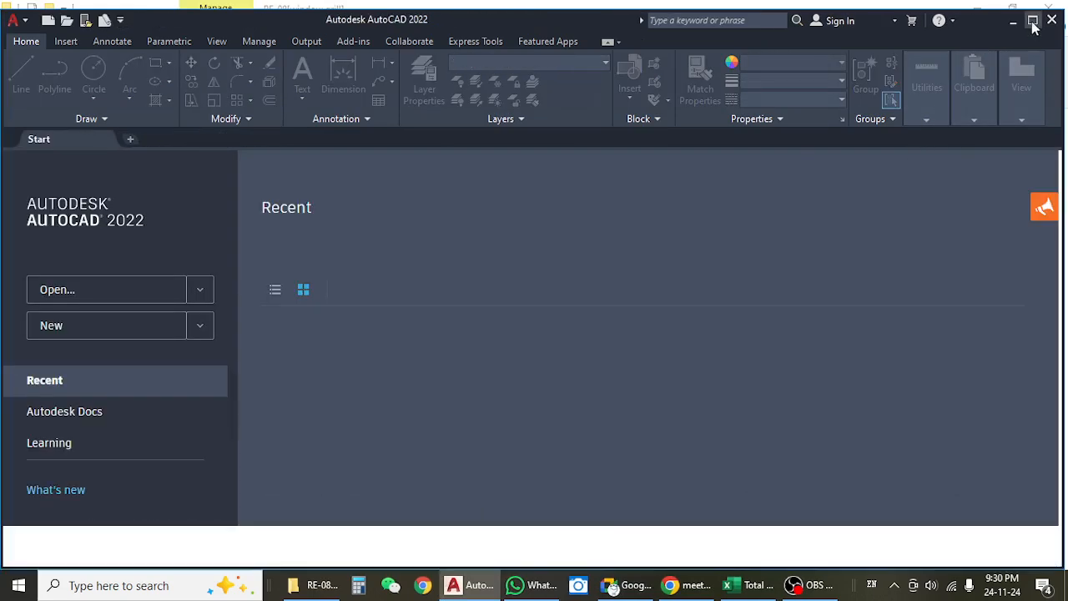
Switch to File Explorer and go back to the ARCHETECTURE folder.
left_click(1033, 20)
left_click(1021, 11)
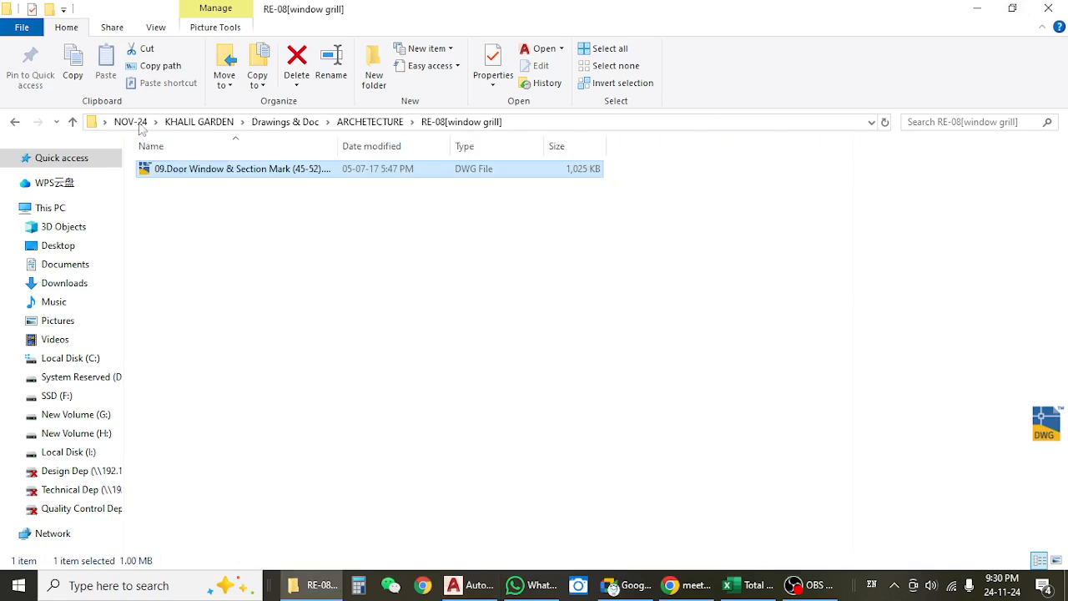
left_click(16, 122)
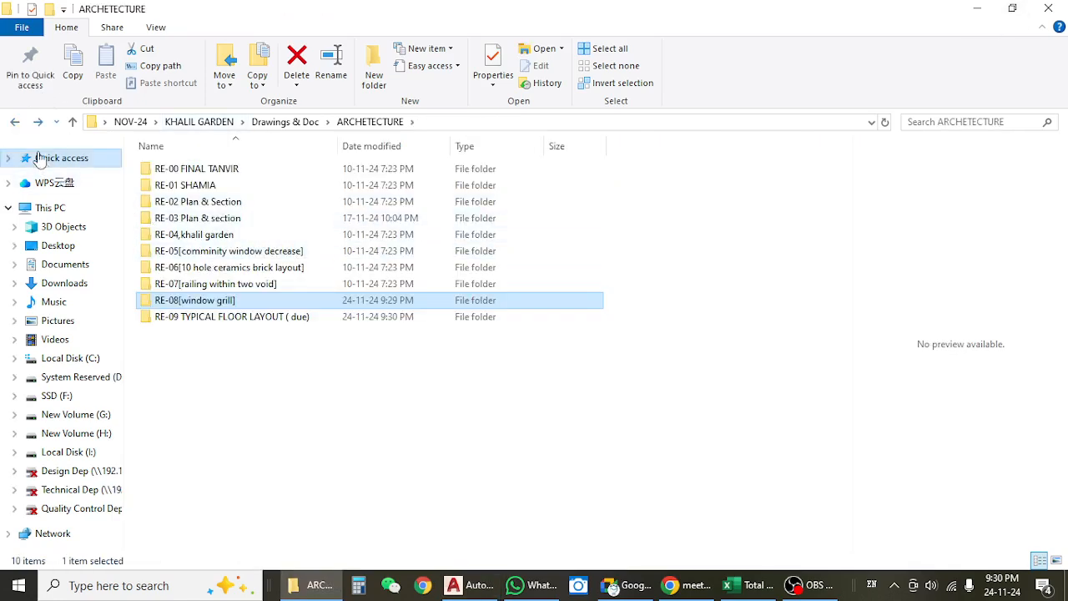
Check the RE-03 Plan & section folder, return to ARCHETECTURE and open the RE-00 FINAL folder.
double_click(239, 222)
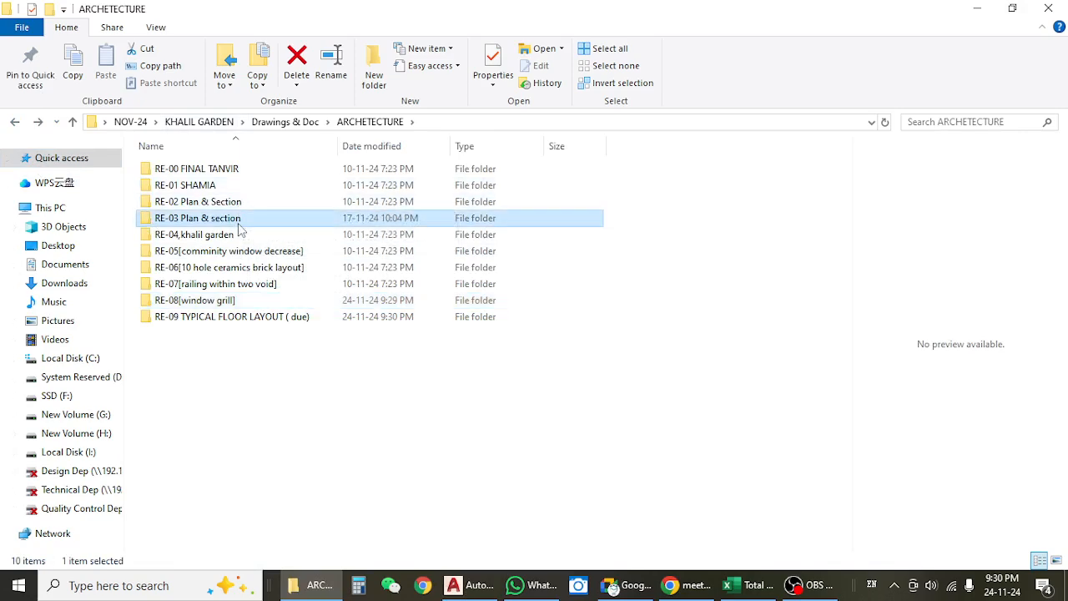
left_click(15, 124)
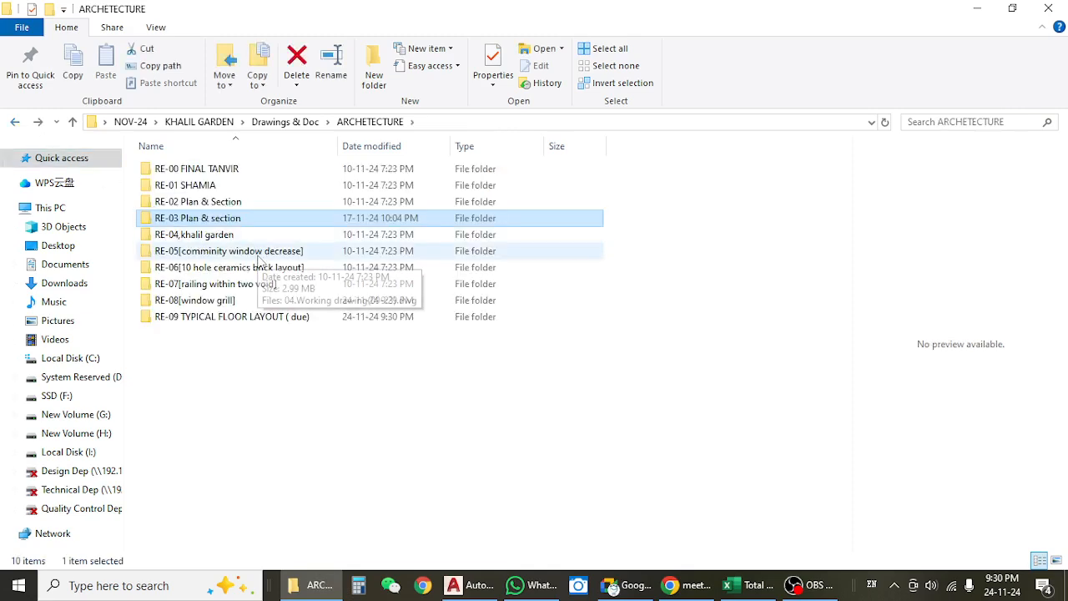
left_click(212, 254)
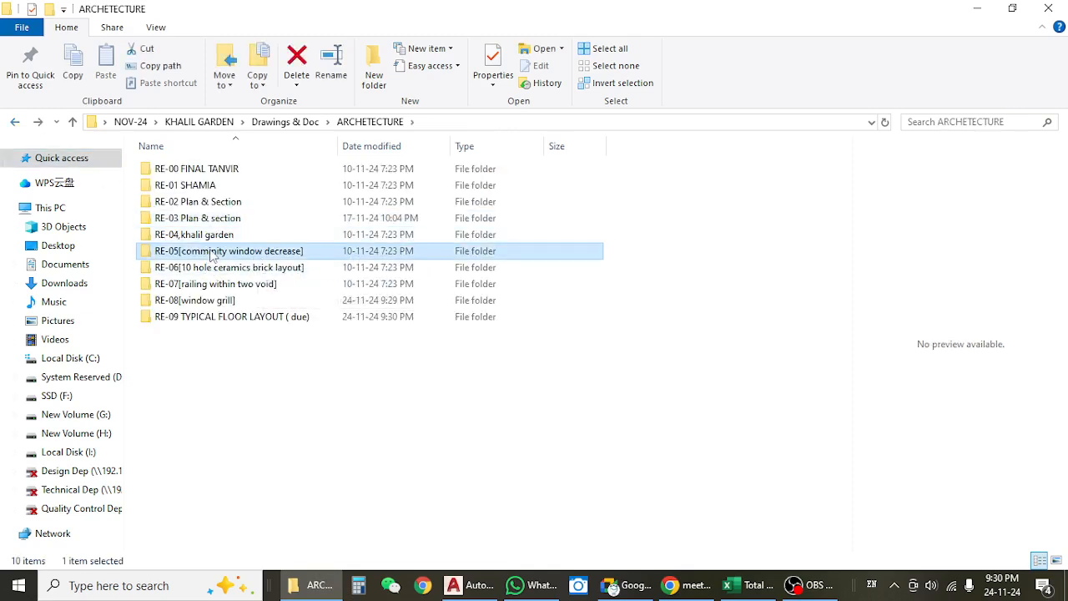
left_click(222, 172)
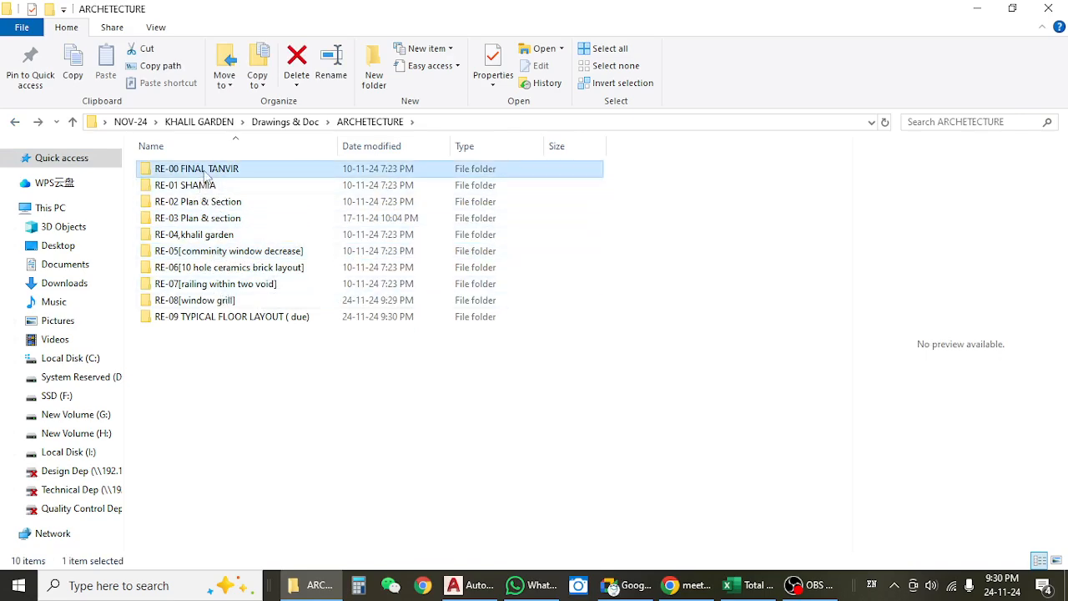
double_click(207, 174)
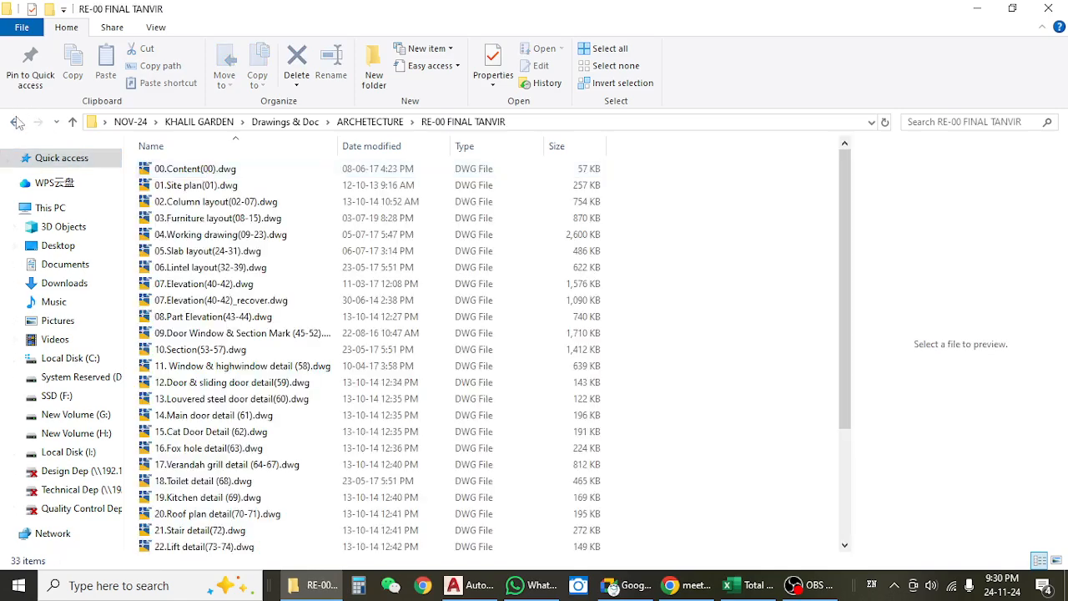
Look through the RE-00 FINAL drawings, previewing the kitchen, lintel layout, section mark, window and door detail files for false slab information.
scroll(226, 349, "down", 3)
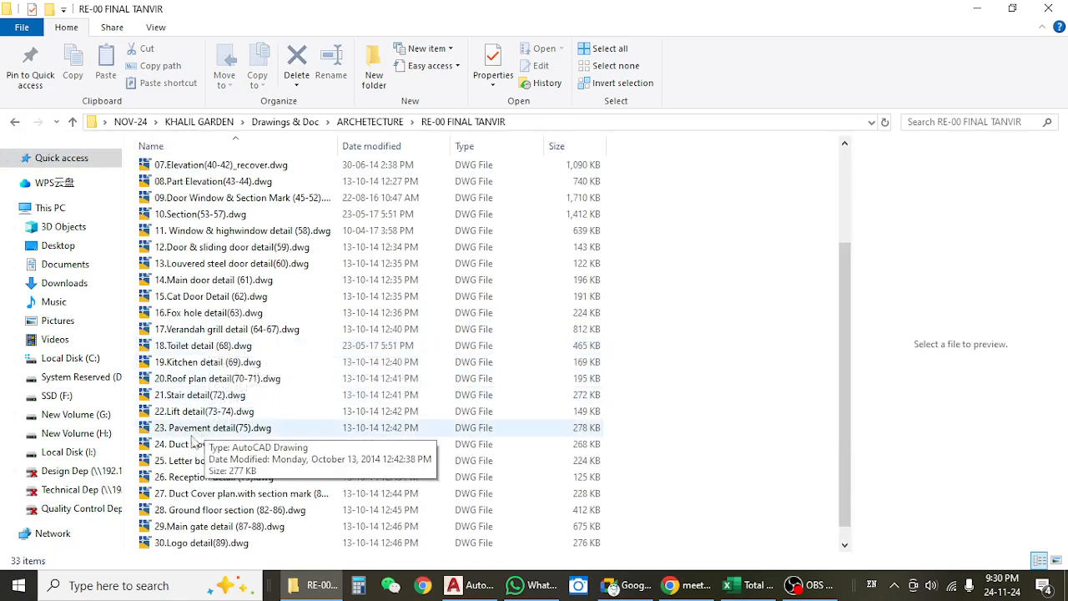
left_click(230, 349)
left_click(223, 365)
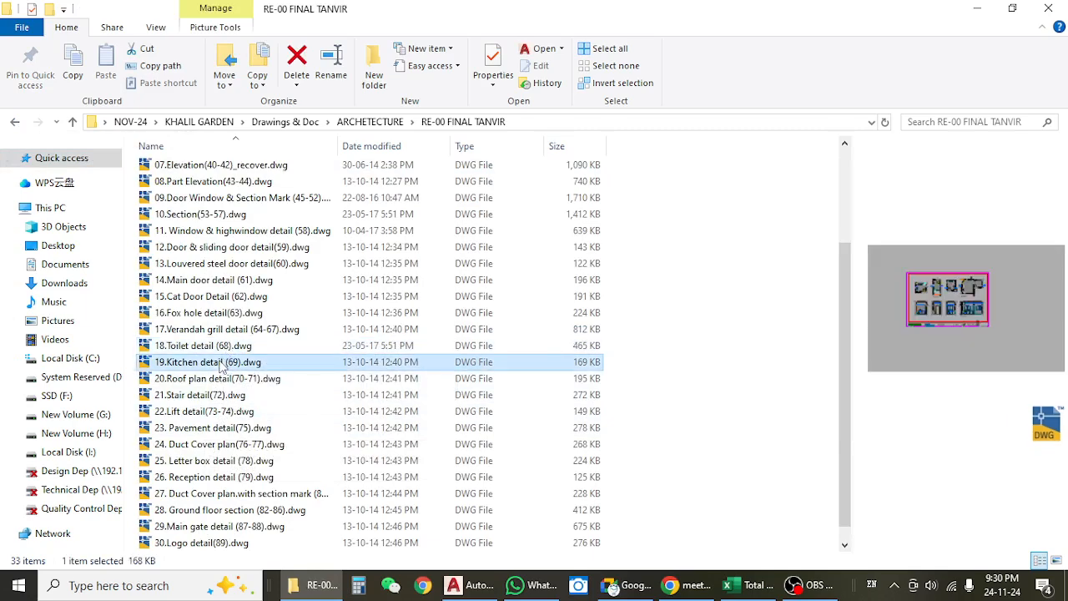
scroll(222, 367, "down", 1)
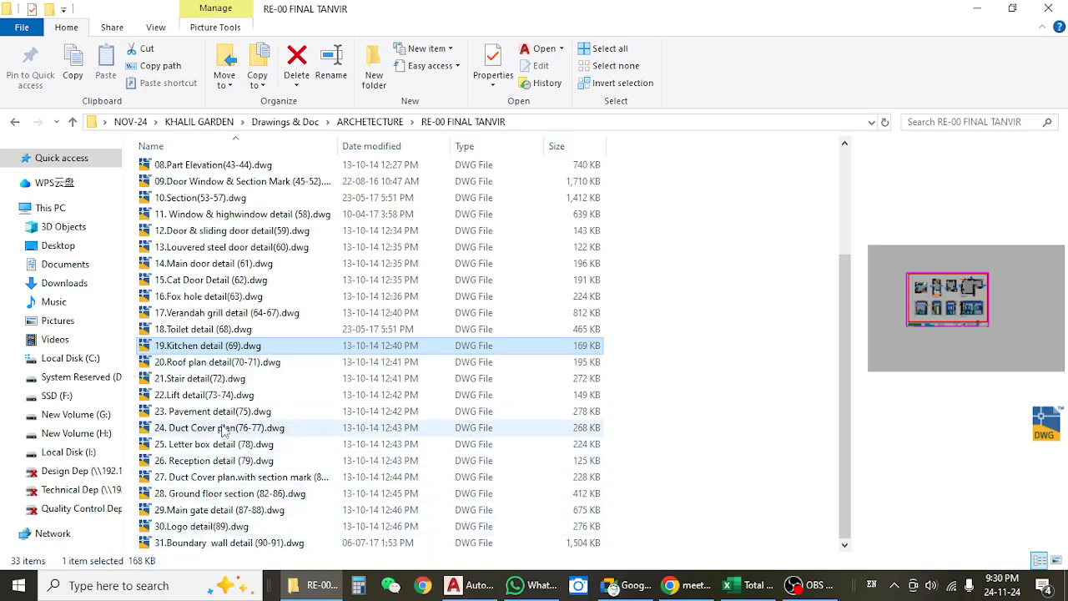
scroll(224, 400, "up", 2)
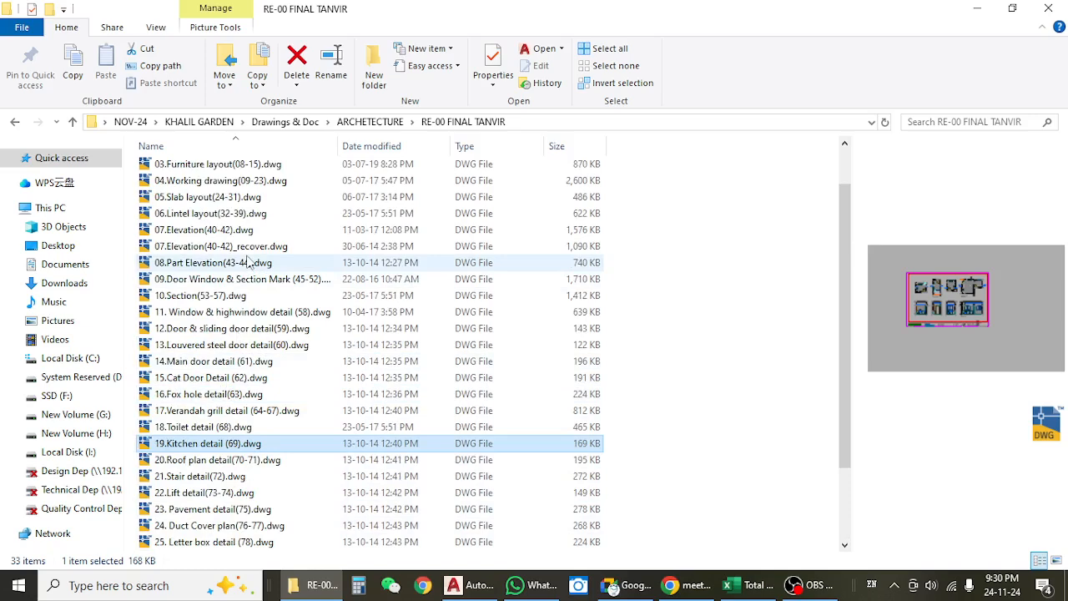
left_click(234, 197)
left_click(222, 215)
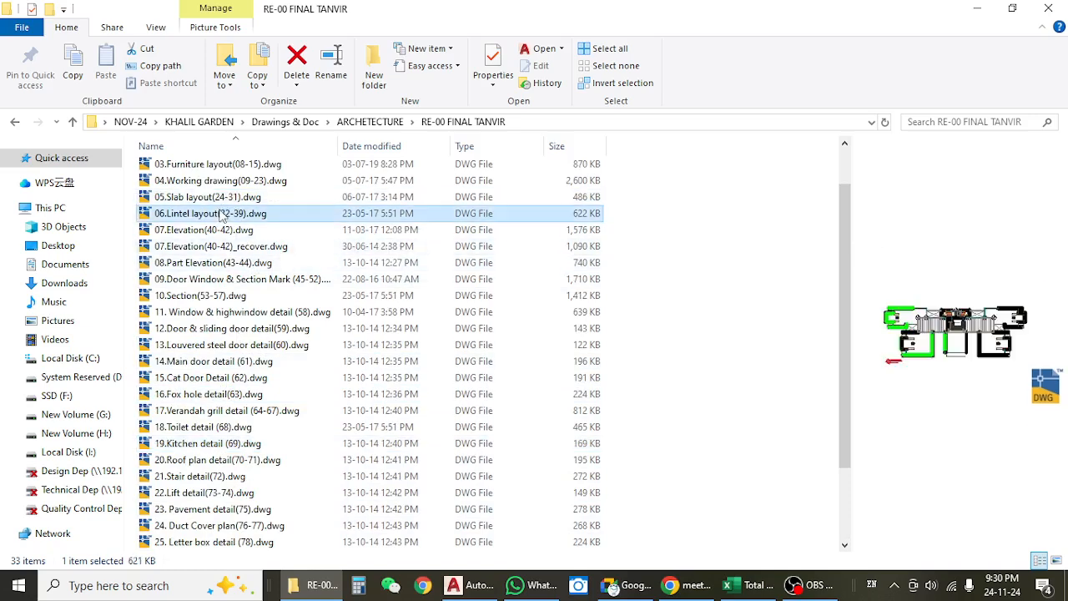
left_click(237, 281)
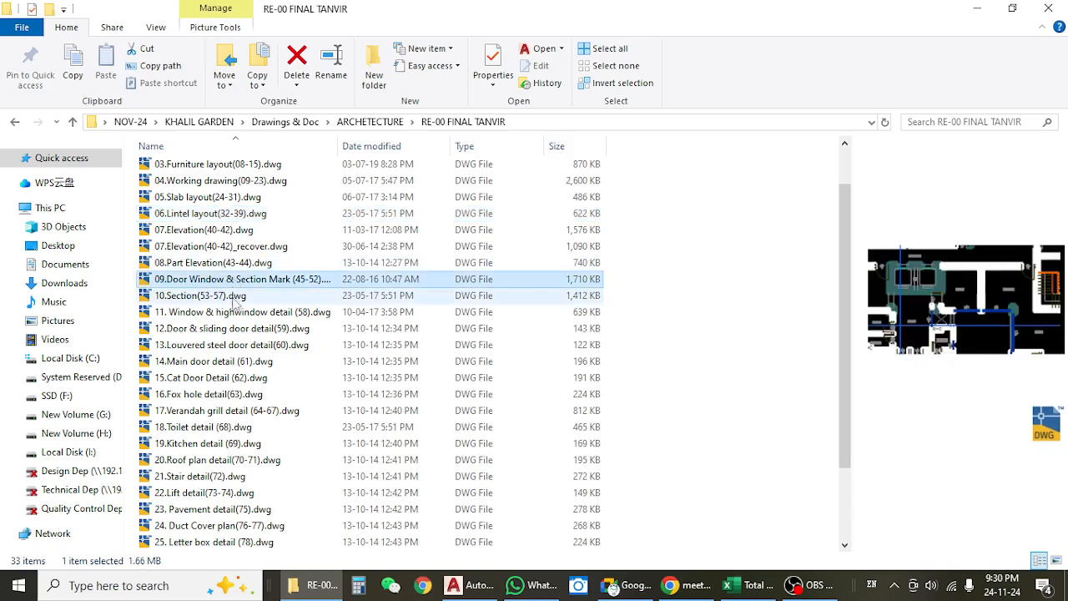
left_click(235, 311)
left_click(236, 328)
left_click(235, 345)
scroll(235, 344, "down", 2)
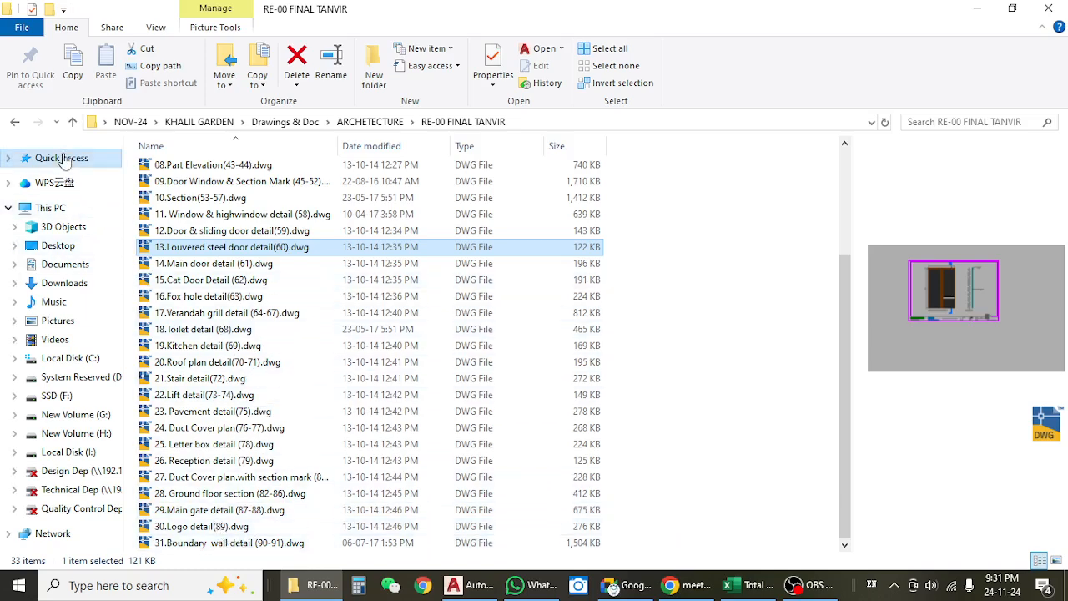
Go back to Drawings & Doc and open LINTEL ,FALS SLAB & BOUNDARY WALL.dwg from the RE 00 KHOLIL GARDEN 02 07 2015 Final folder.
left_click(15, 122)
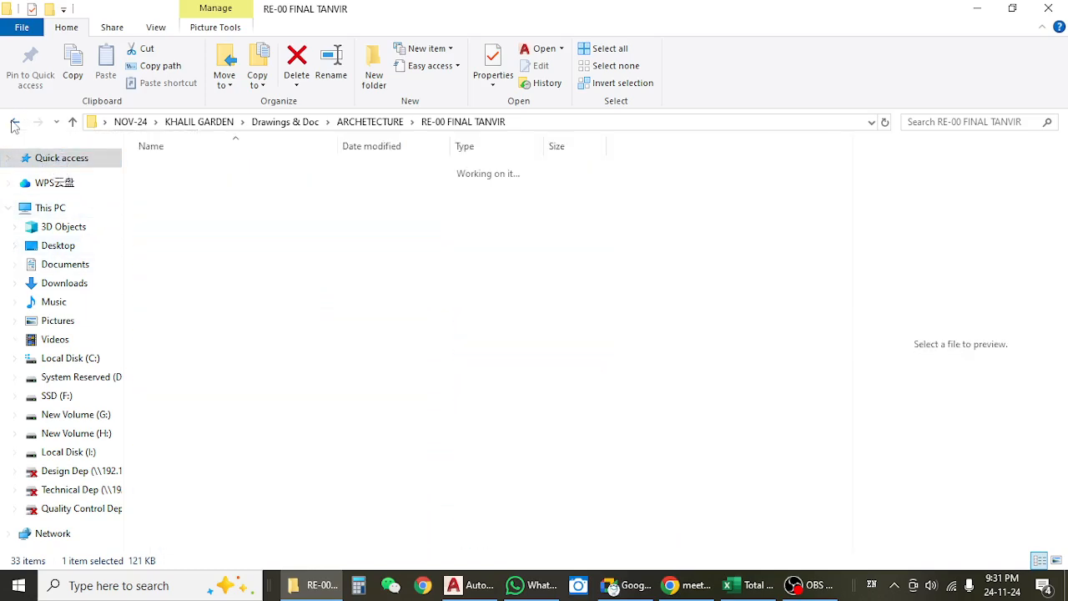
left_click(15, 122)
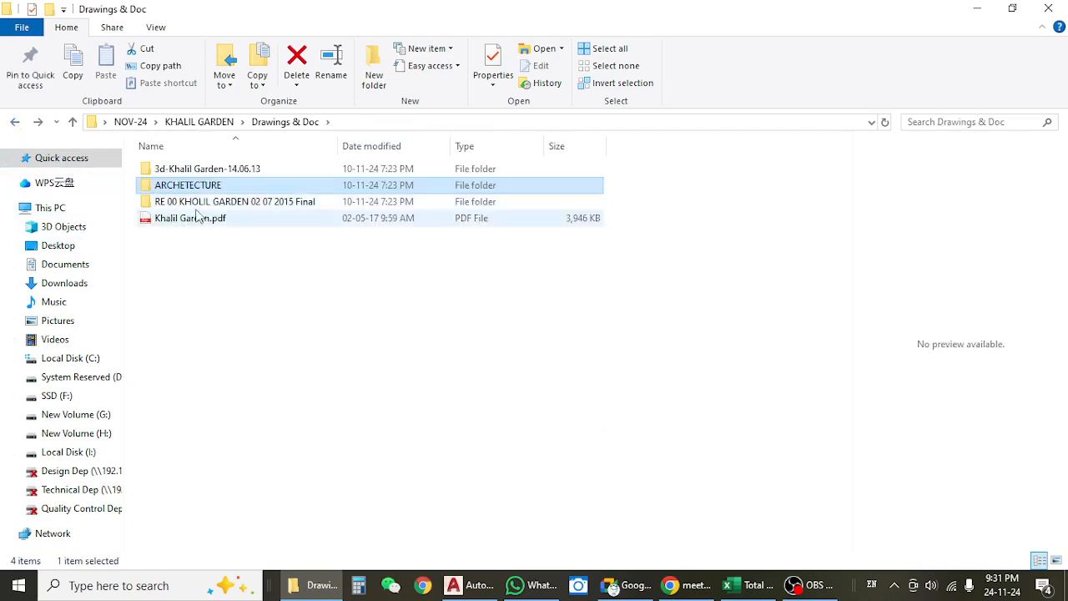
double_click(197, 204)
double_click(200, 171)
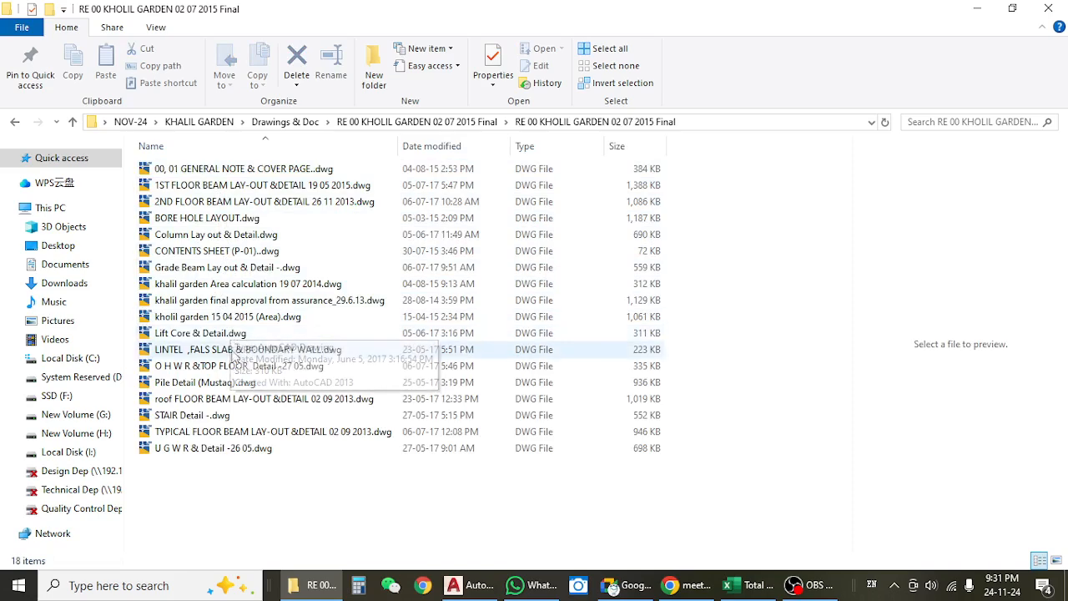
double_click(244, 350)
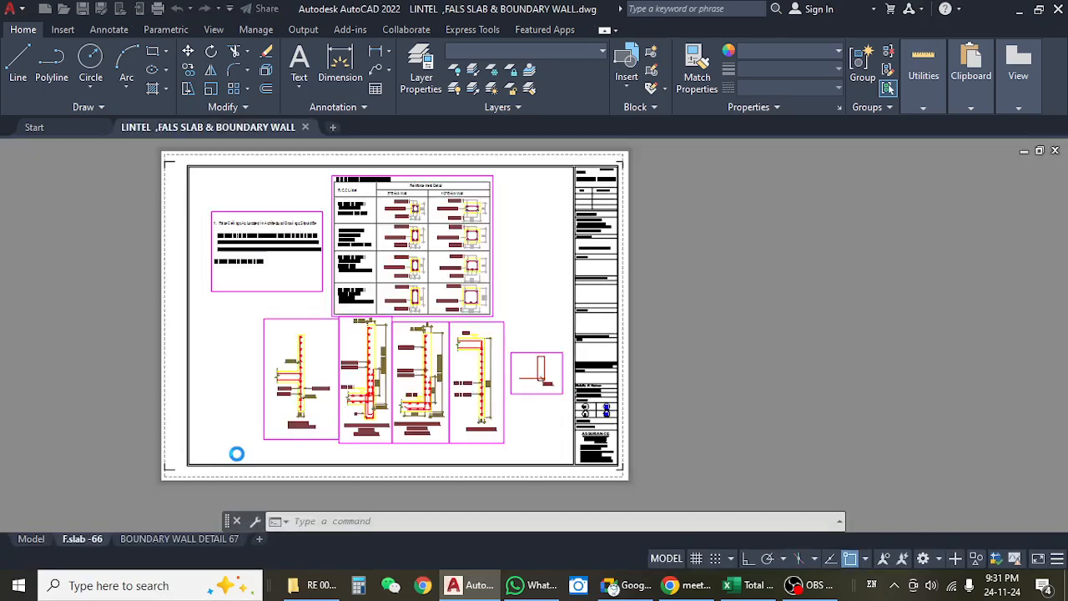
Examine the drop wall and parapet wall sections on the F.slab -66 layout, including their thickness and reinforcement.
left_click_drag(231, 447, 248, 409)
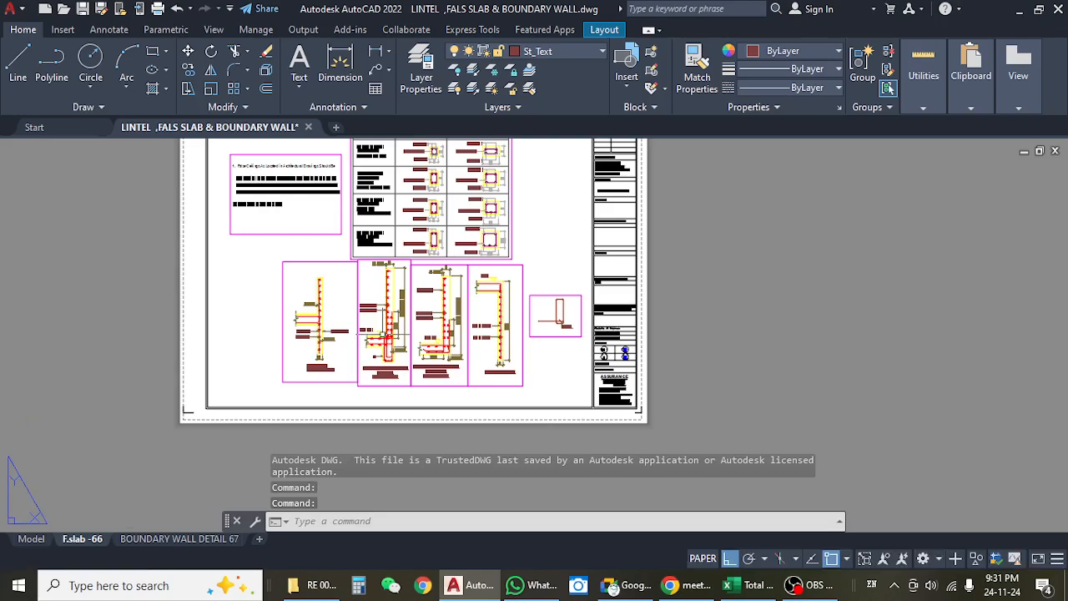
scroll(423, 249, "up", 1)
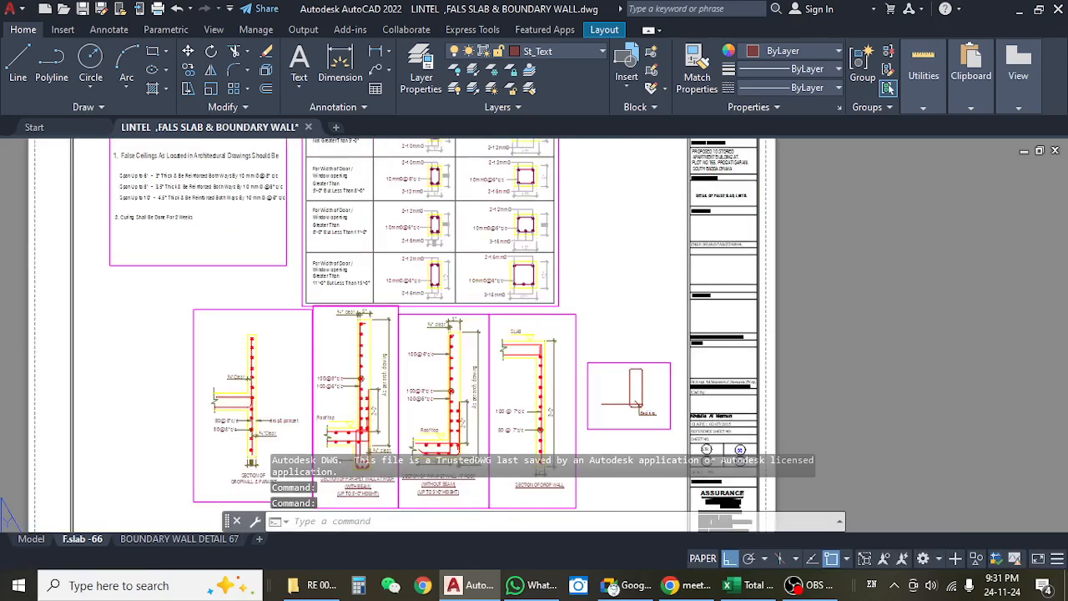
scroll(354, 314, "up", 1)
scroll(357, 361, "up", 5)
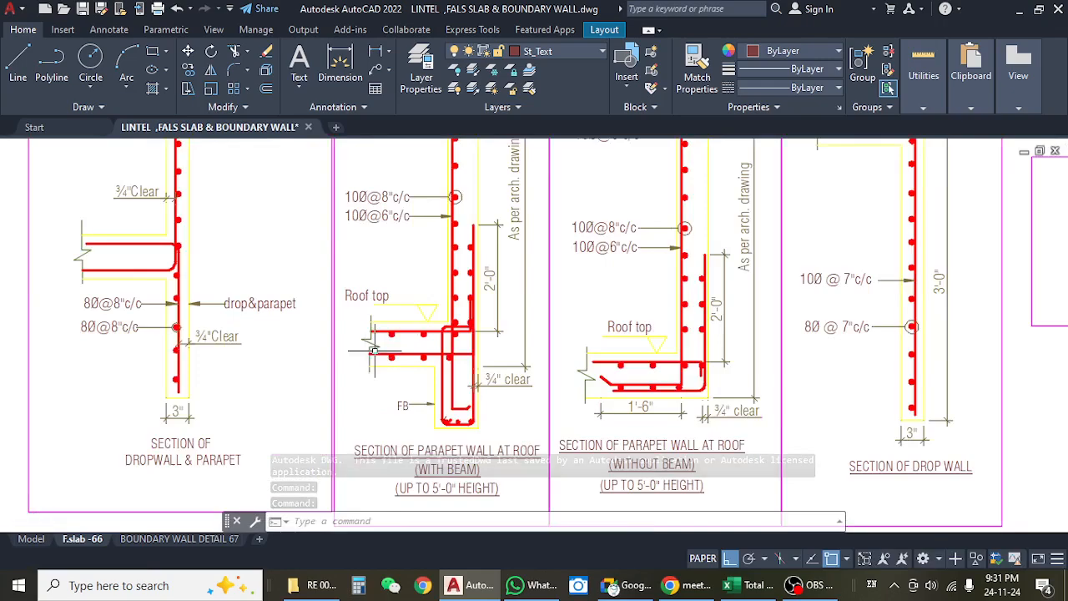
scroll(397, 340, "down", 1)
scroll(396, 340, "down", 3)
scroll(354, 370, "up", 4)
scroll(276, 359, "up", 1)
scroll(285, 377, "up", 1)
scroll(284, 376, "down", 6)
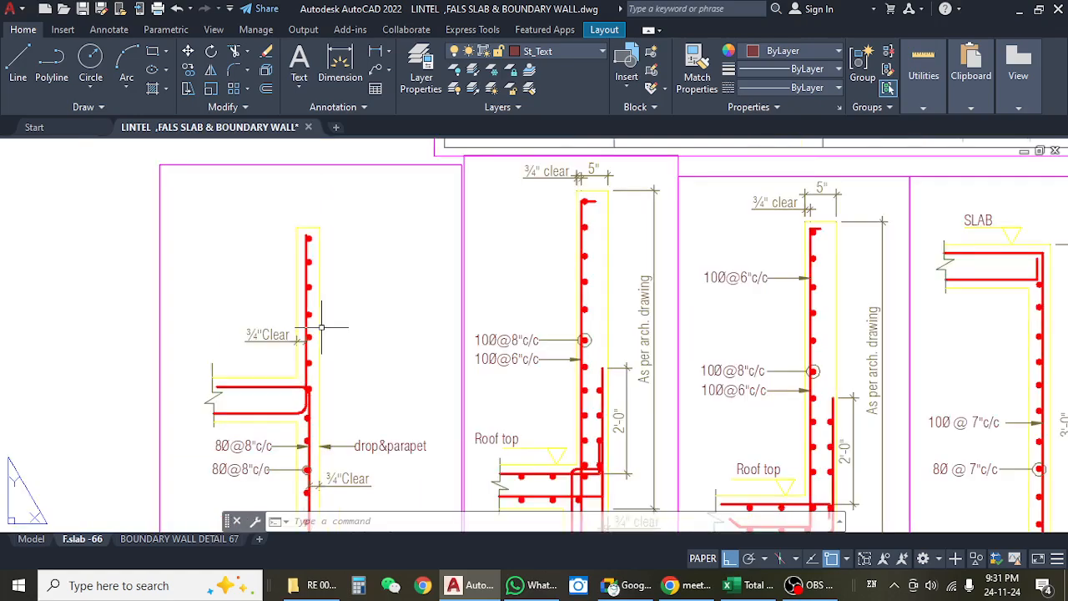
Read the false ceiling thickness notes and R.C.C lintel reinforcement table, and look over the drop wall section again.
scroll(383, 207, "up", 4)
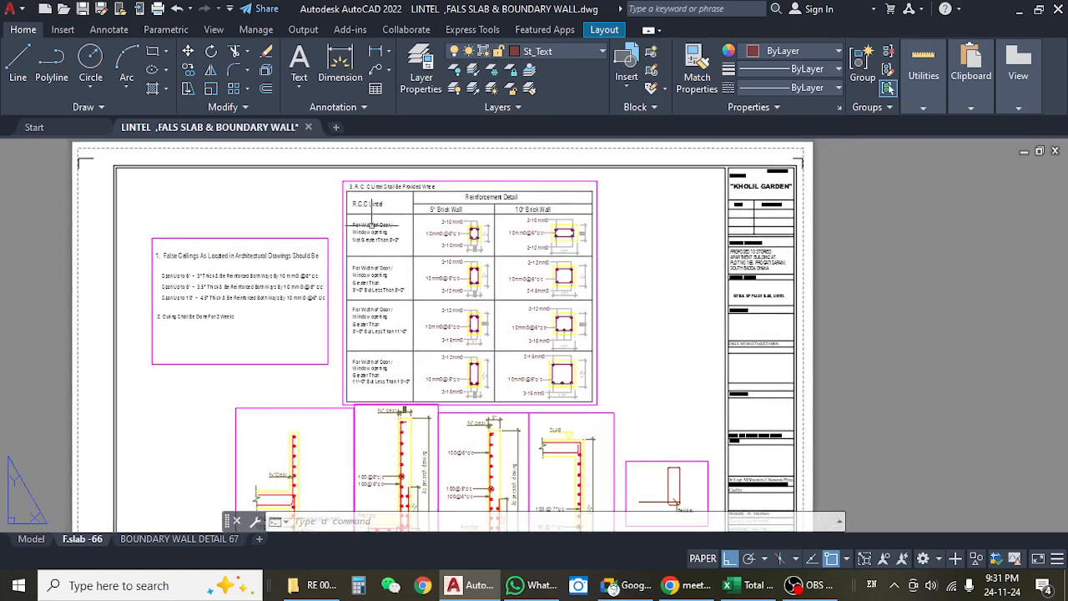
scroll(560, 242, "down", 2)
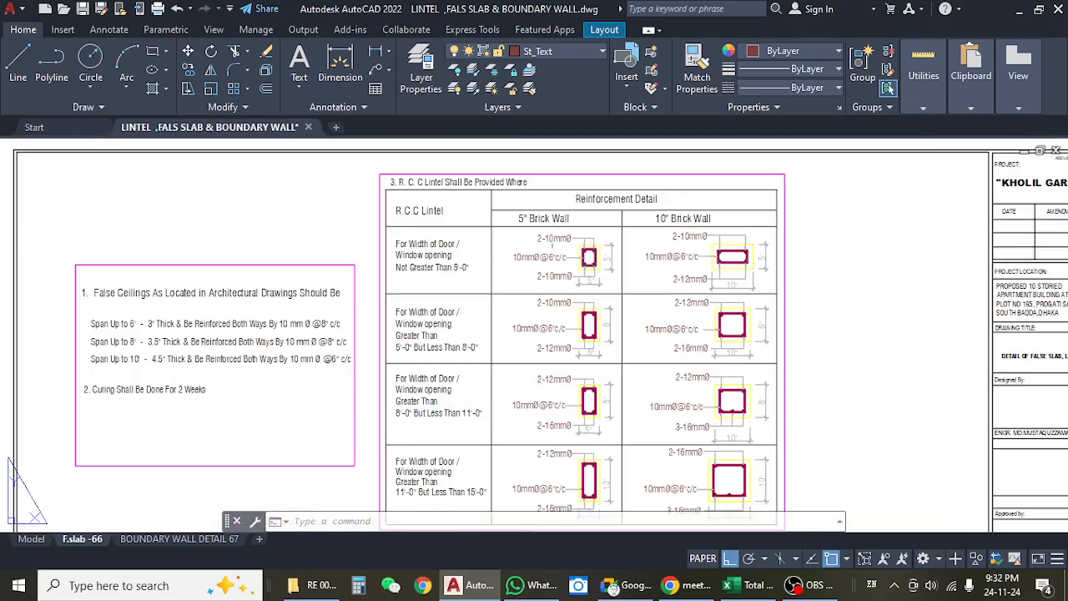
left_click_drag(511, 396, 539, 272)
scroll(514, 301, "down", 3)
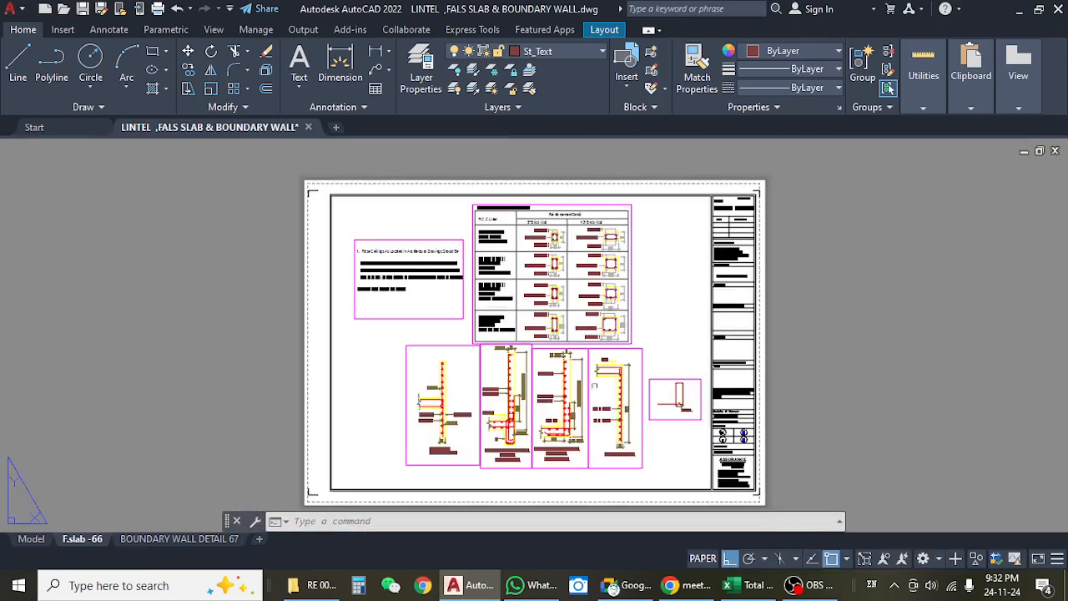
scroll(715, 373, "up", 3)
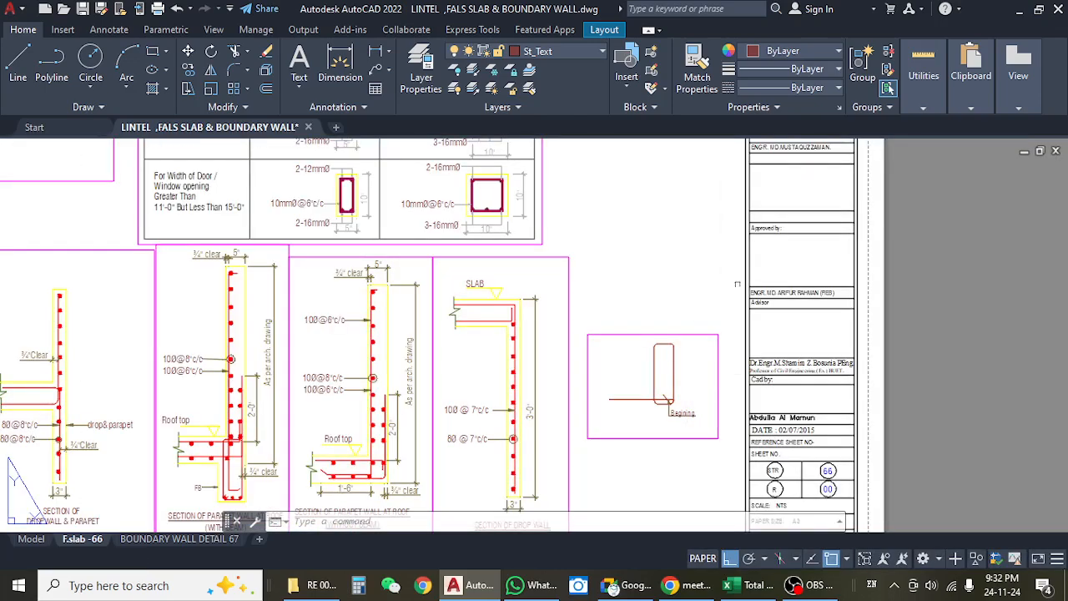
Switch to File Explorer and return through Drawings & Doc to the ARCHETECTURE folder.
left_click(1018, 10)
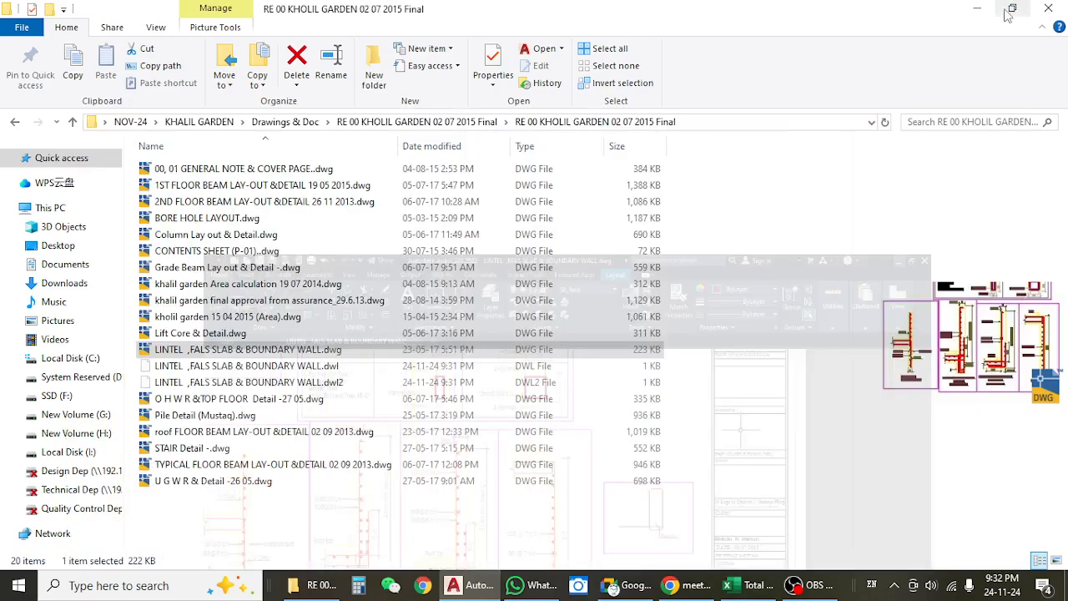
left_click(16, 122)
left_click(16, 122)
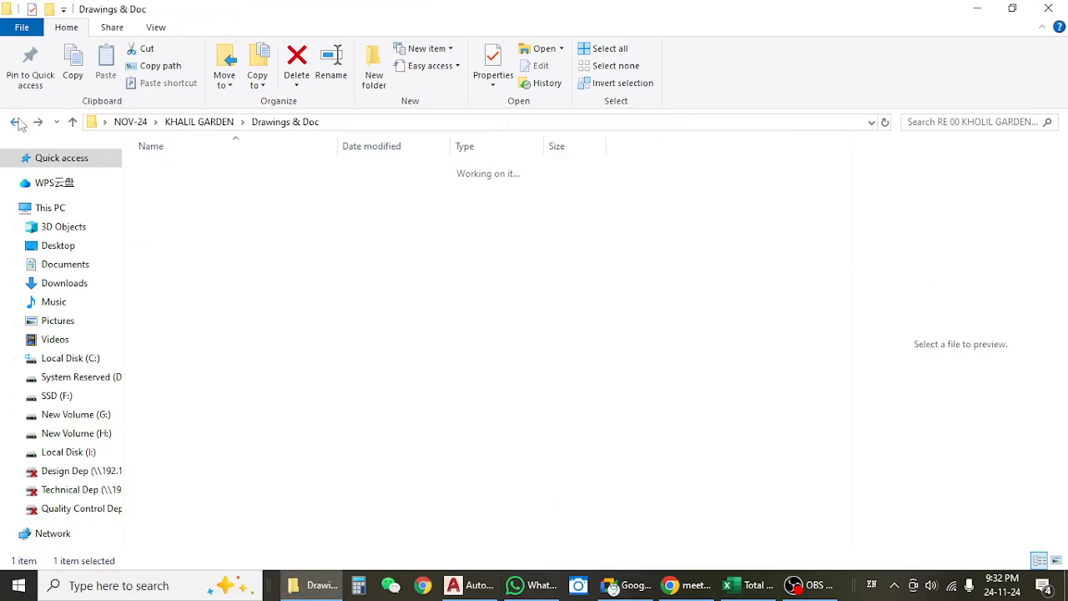
double_click(204, 185)
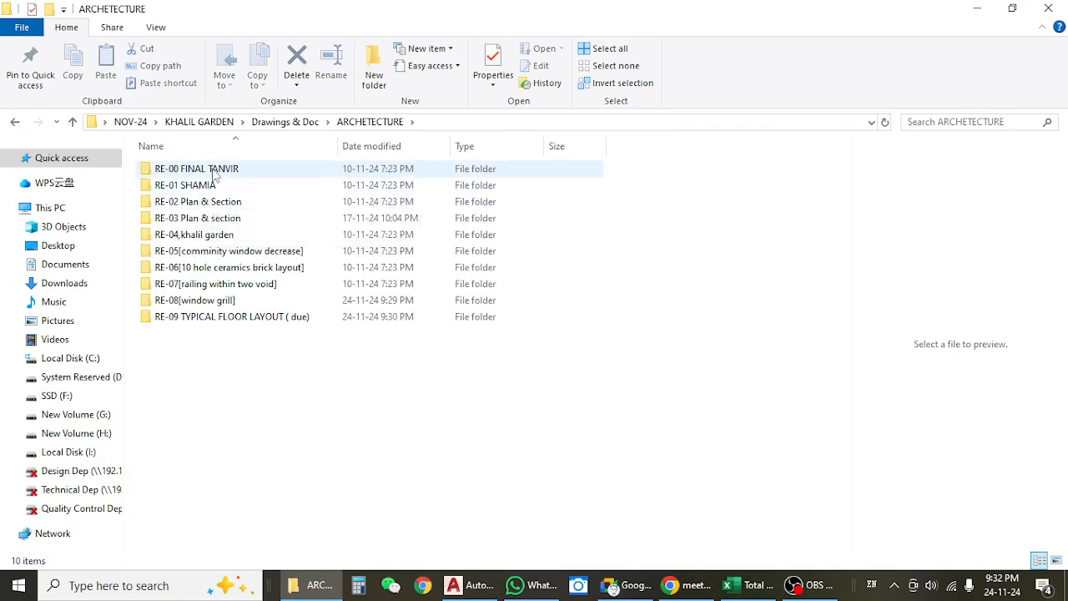
Check the drawings inside the RE-01, RE-02 Plan & Section and RE-03 Plan & section folders.
double_click(201, 188)
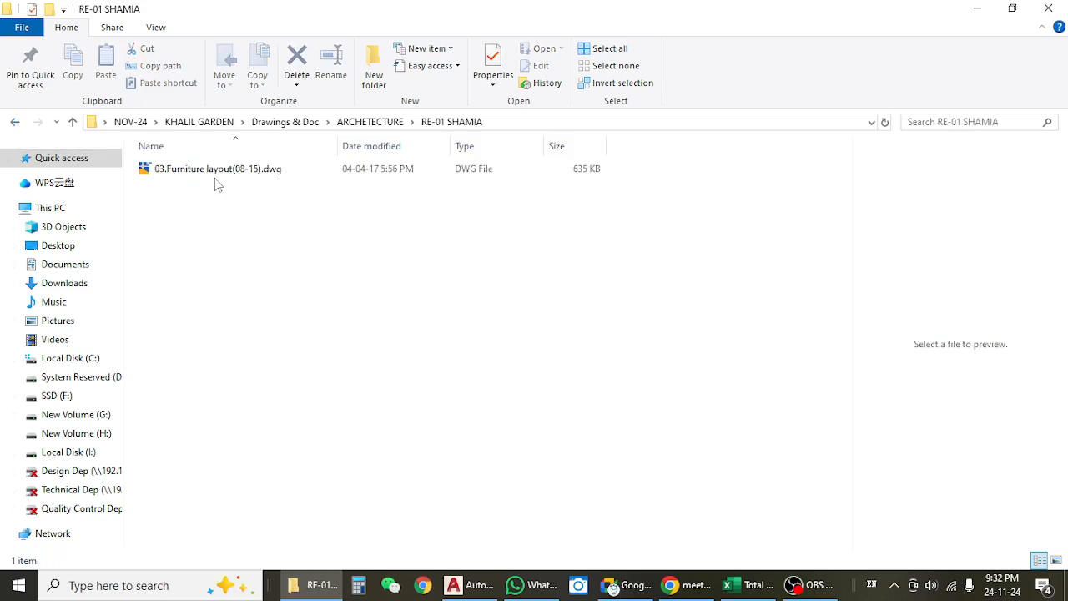
left_click(214, 172)
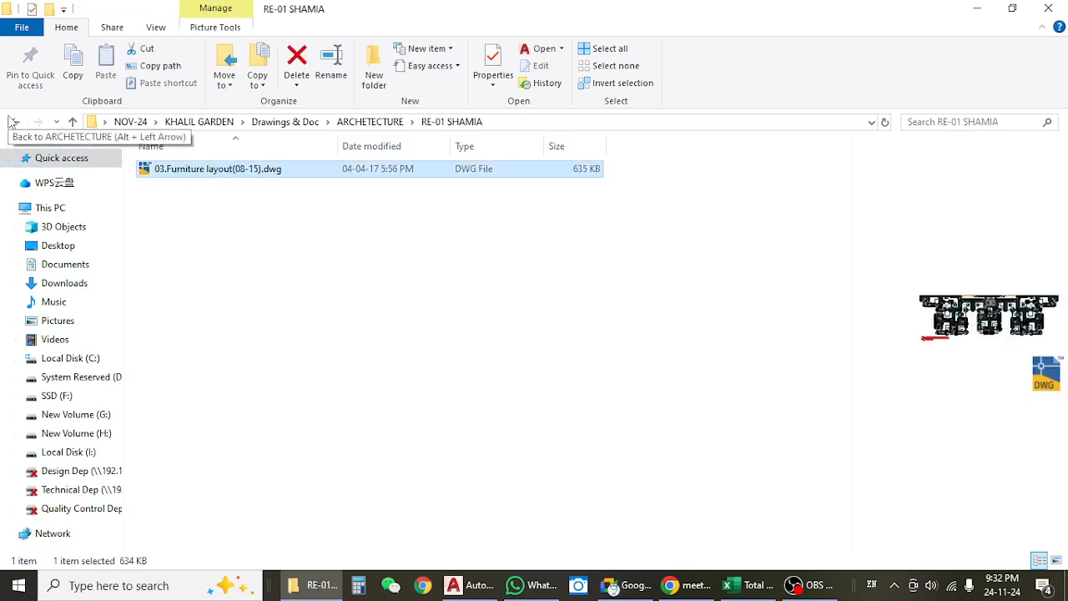
left_click(14, 121)
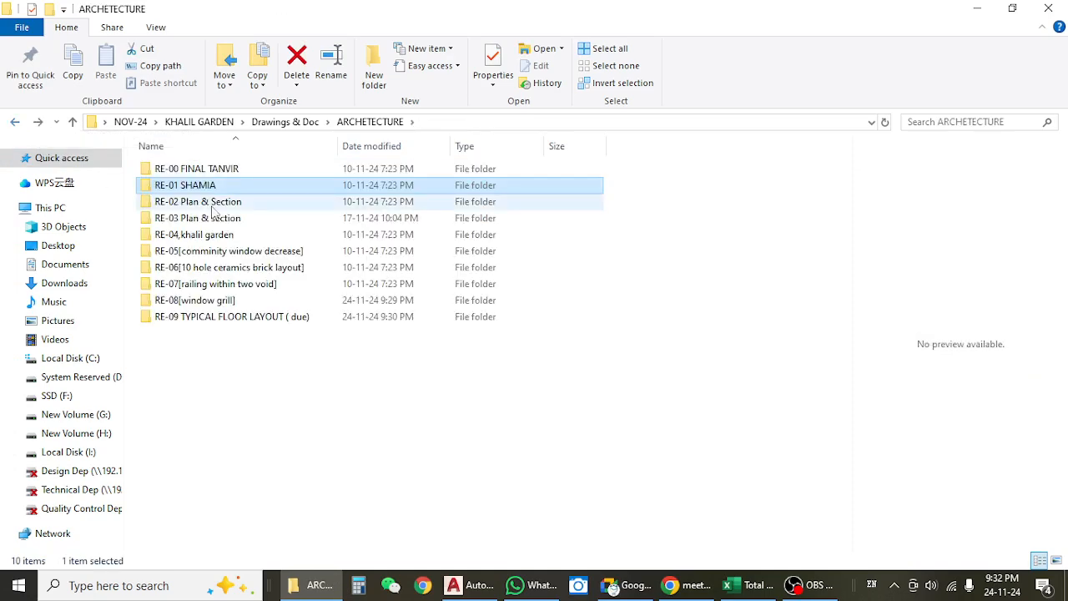
double_click(208, 203)
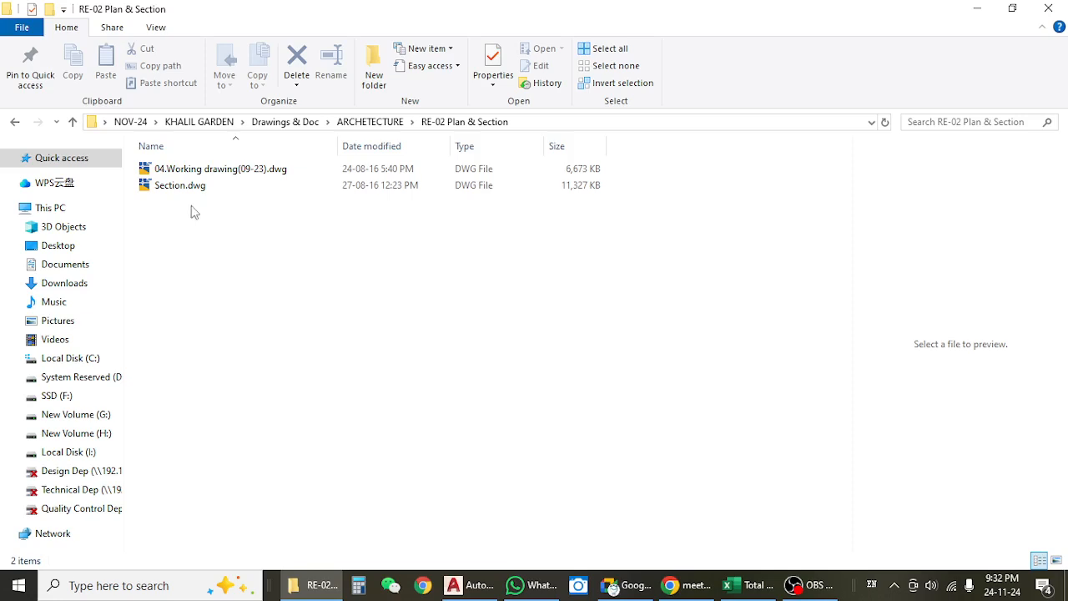
left_click(16, 124)
double_click(221, 220)
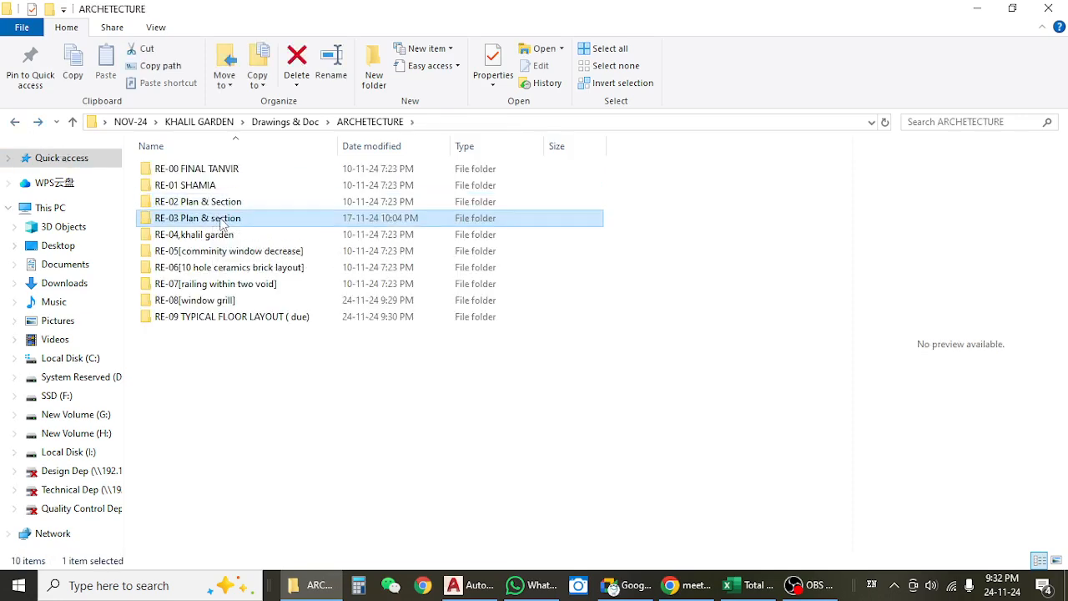
left_click(18, 123)
Open 04.TOILET DUCT.dwg from the RE-04,khalil garden folder in AutoCAD.
double_click(202, 236)
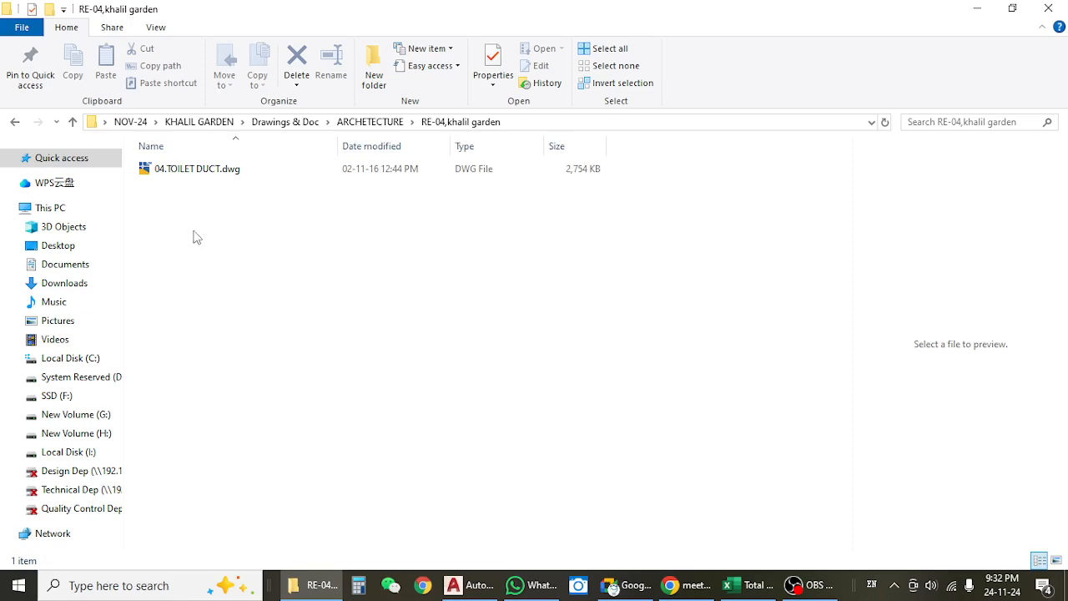
left_click(186, 173)
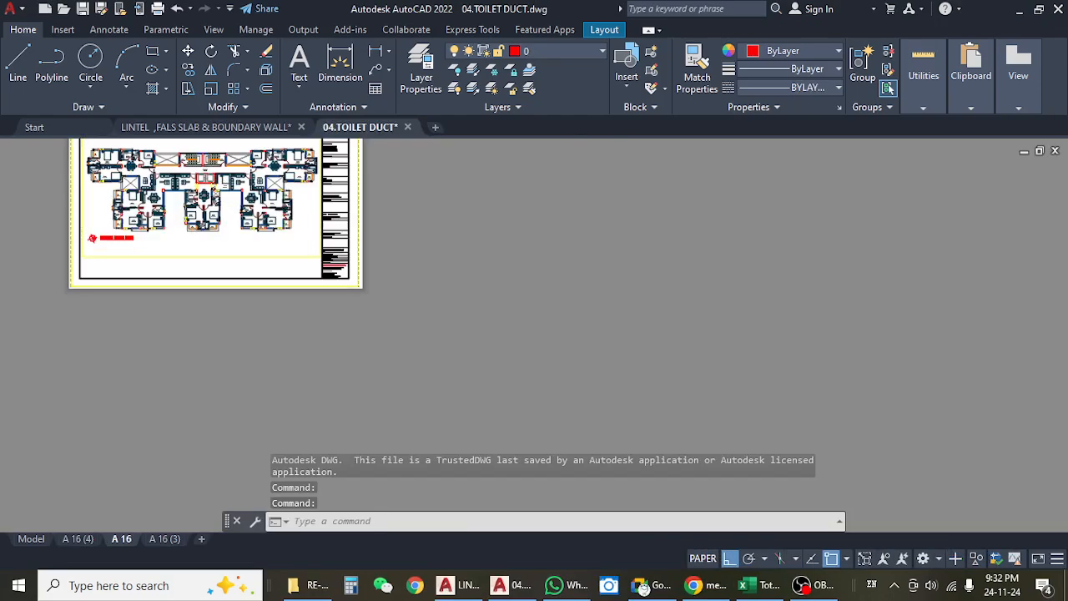
Examine the bedrooms, kitchens and toilets of the typical floor plan on the A 16 layout, keeping the drawing open.
scroll(154, 171, "up", 2)
left_click_drag(219, 209, 417, 358)
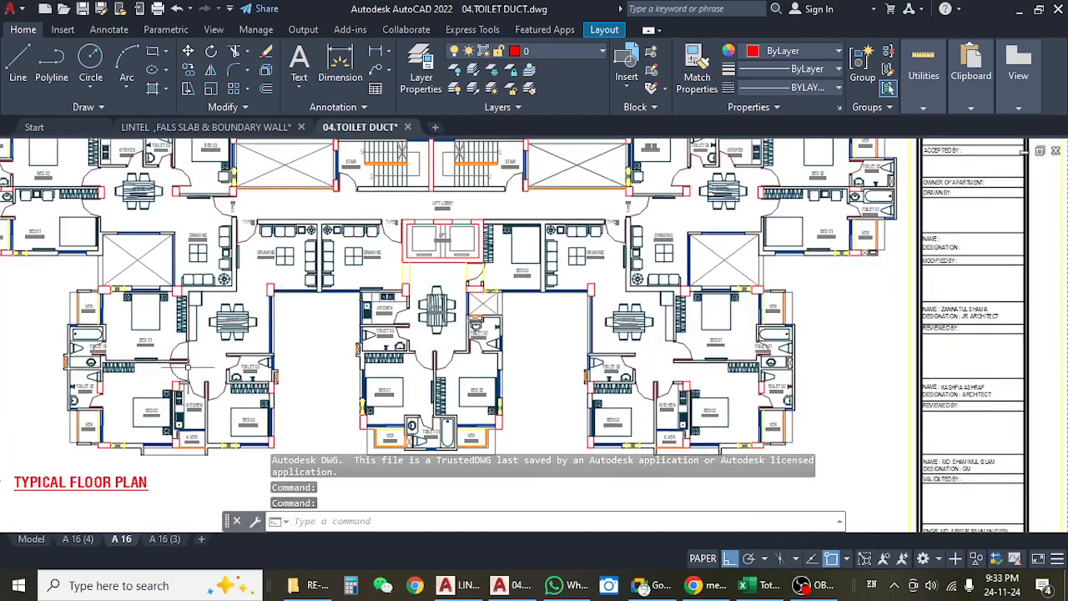
scroll(189, 359, "up", 4)
left_click_drag(256, 384, 251, 259)
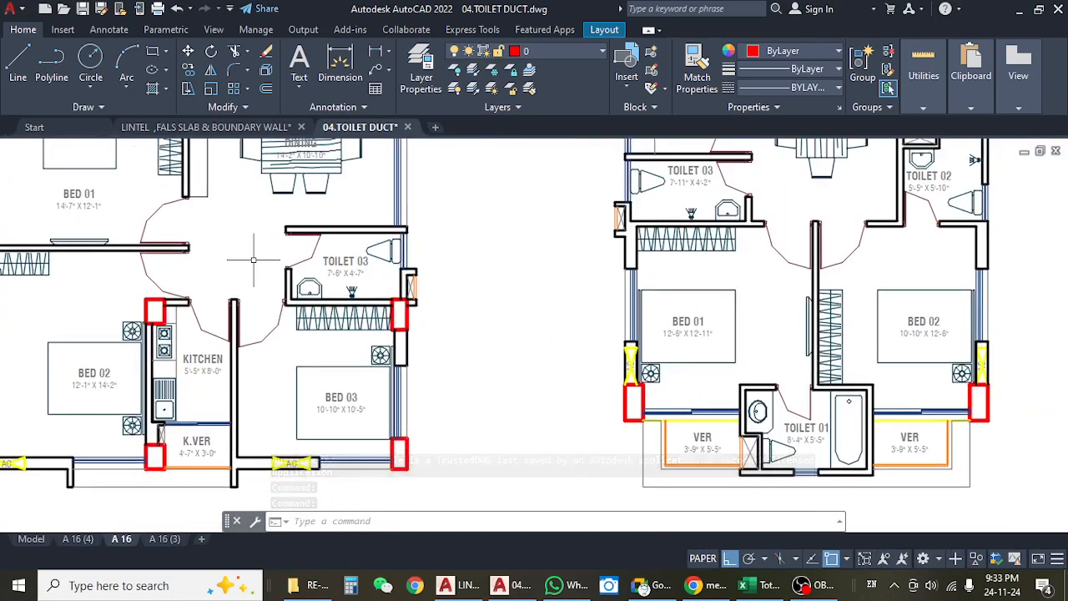
scroll(253, 260, "down", 2)
scroll(253, 259, "down", 4)
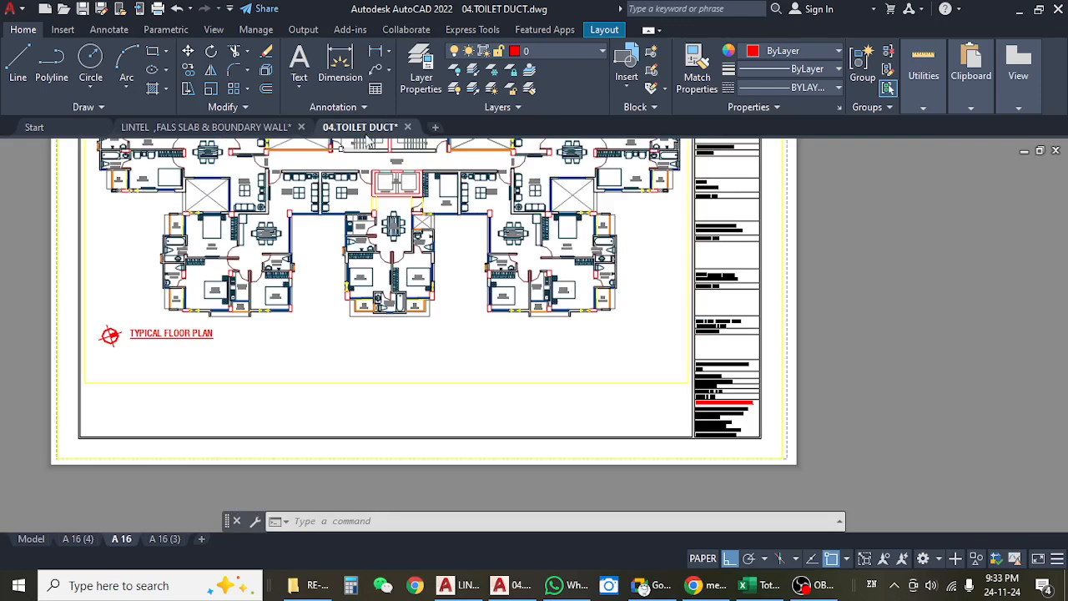
left_click(407, 127)
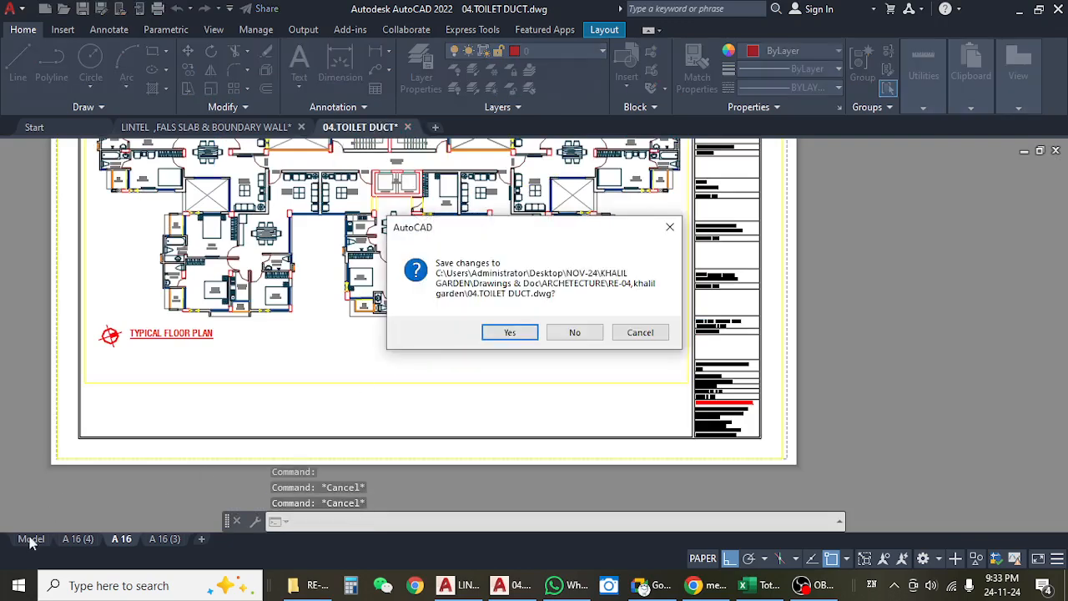
left_click(626, 334)
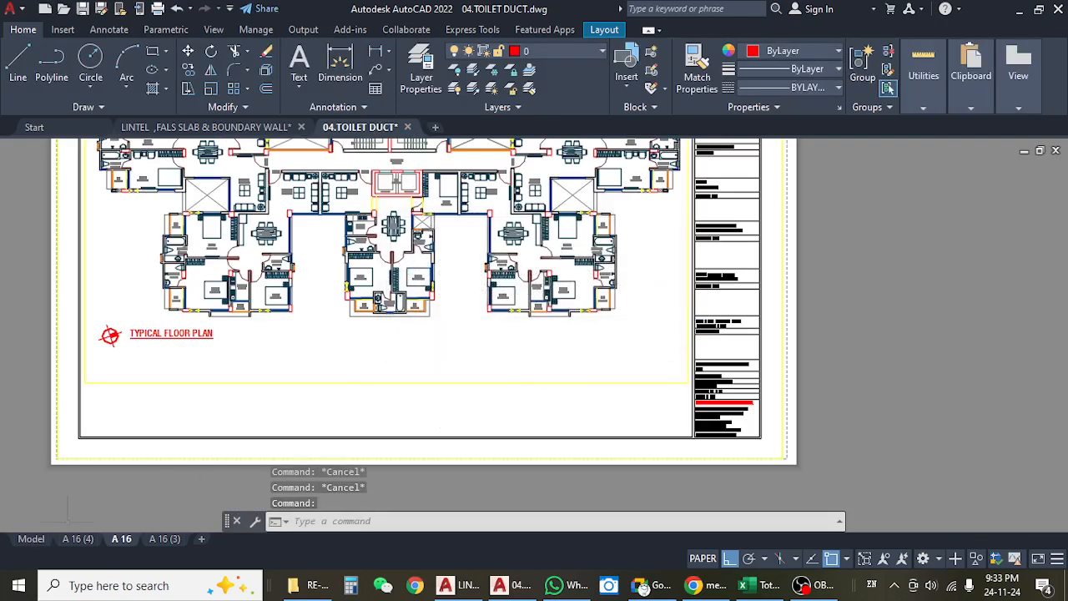
Switch to model space and examine the room and toilet dimensions of the 4th floor plan's lower-left flat.
left_click(32, 539)
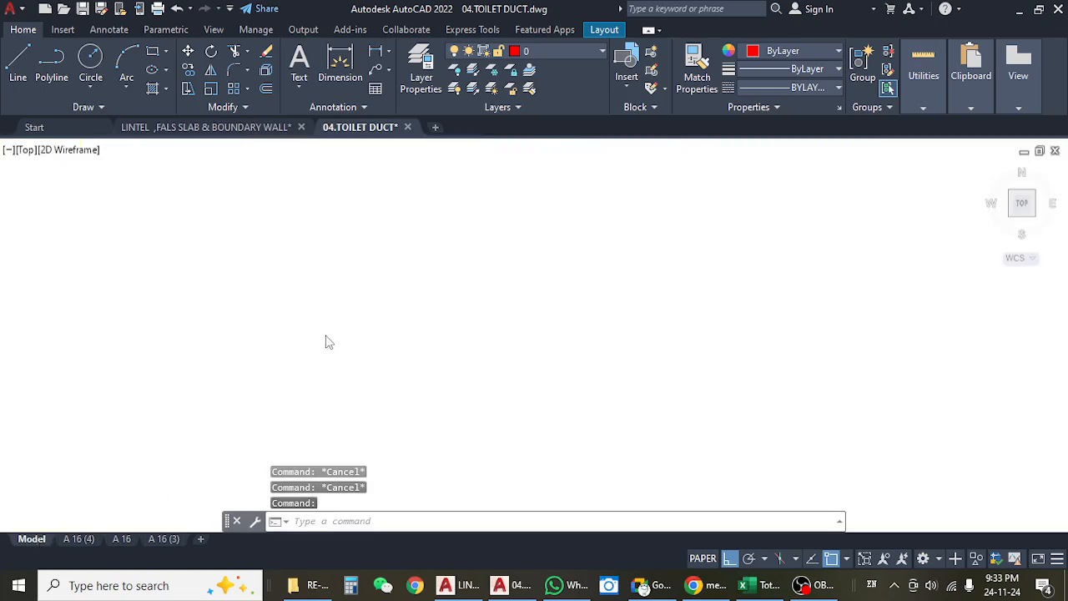
scroll(359, 322, "down", 5)
scroll(102, 288, "up", 5)
scroll(840, 159, "down", 6)
left_click_drag(697, 376, 290, 377)
scroll(811, 311, "up", 9)
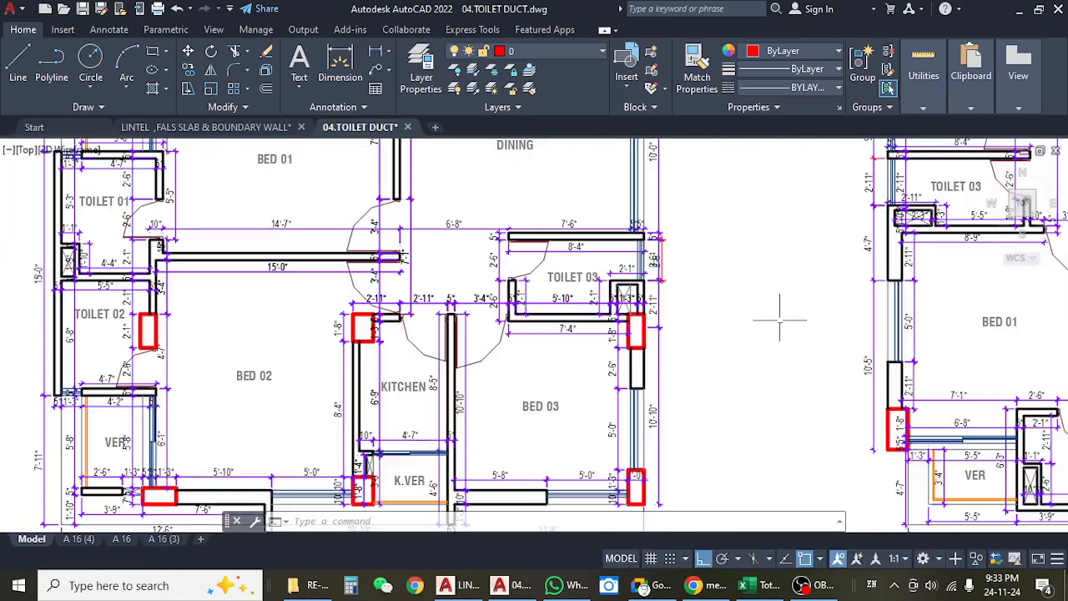
left_click_drag(549, 403, 526, 349)
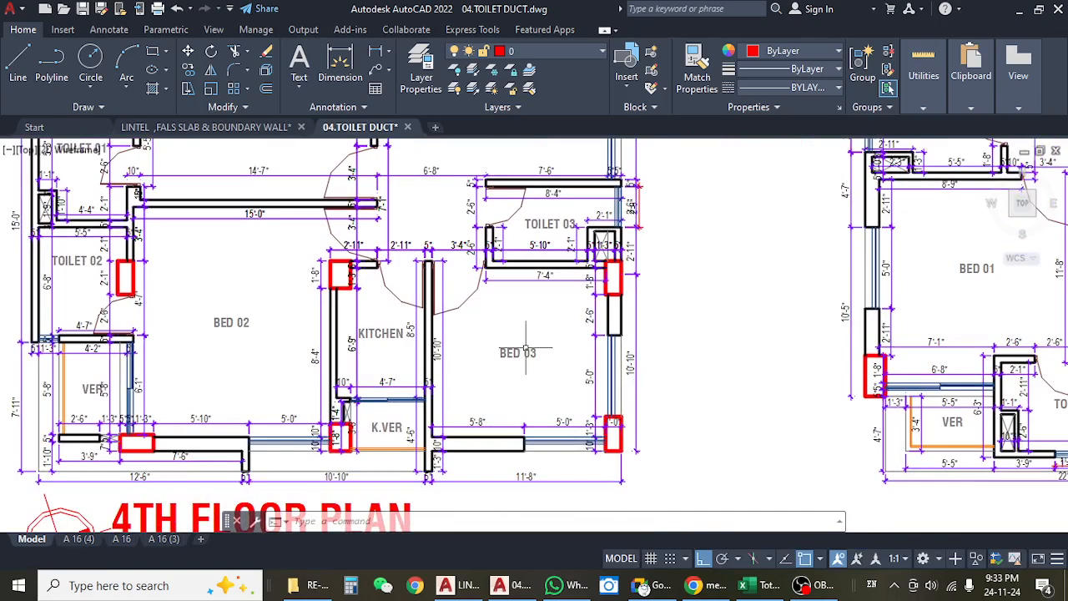
Examine the dimensions around Bed 02, Bed 03, the kitchen and the toilets in the 4th floor plan's lower-right flat.
scroll(464, 334, "down", 5)
scroll(556, 336, "up", 4)
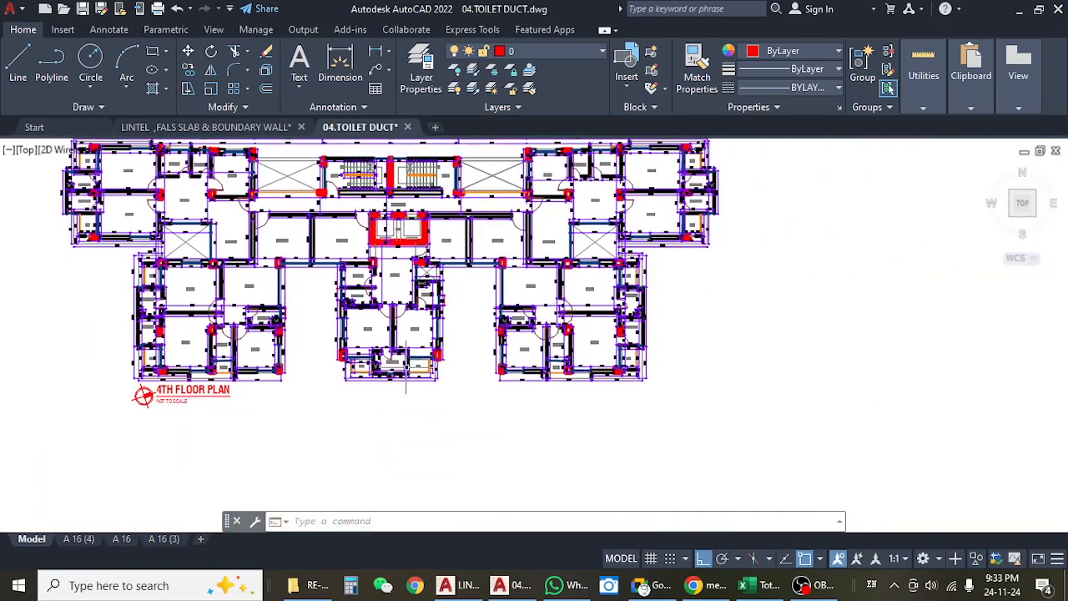
scroll(557, 337, "up", 4)
left_click_drag(495, 365, 457, 368)
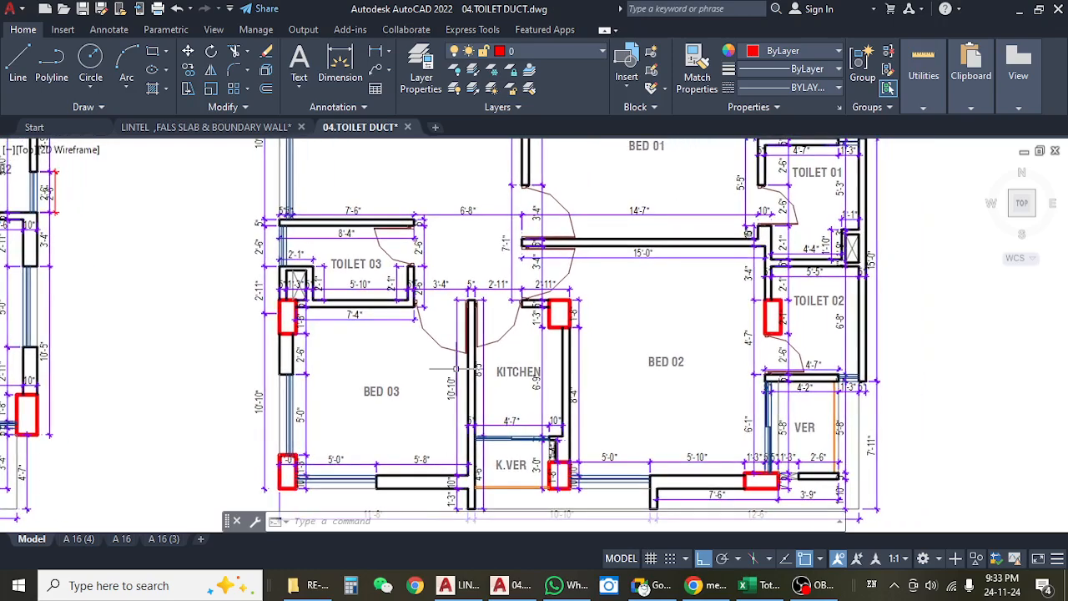
scroll(426, 365, "up", 4)
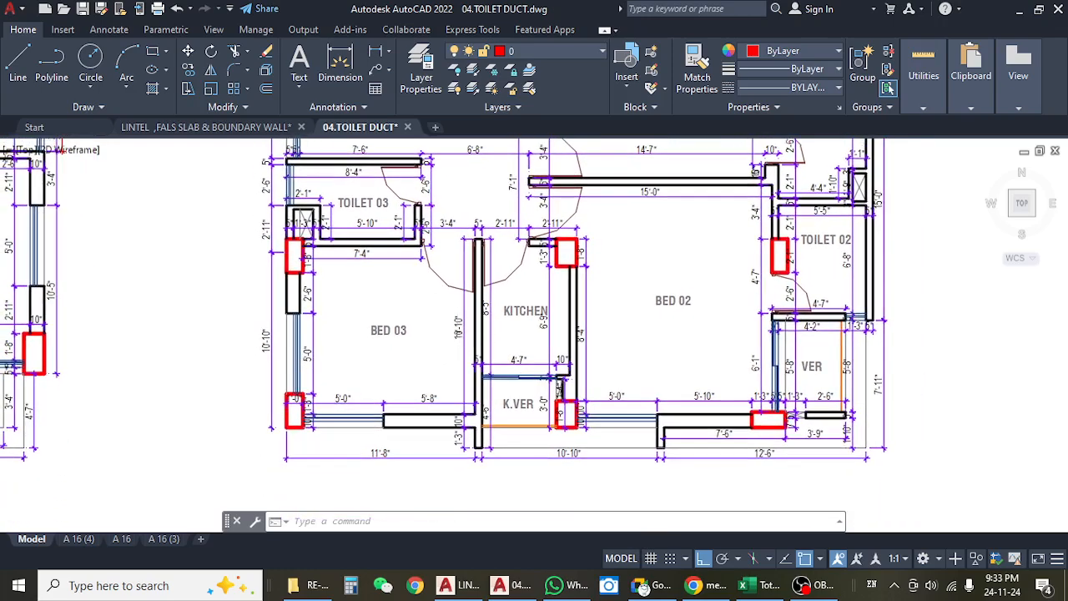
scroll(472, 331, "down", 5)
scroll(406, 351, "up", 6)
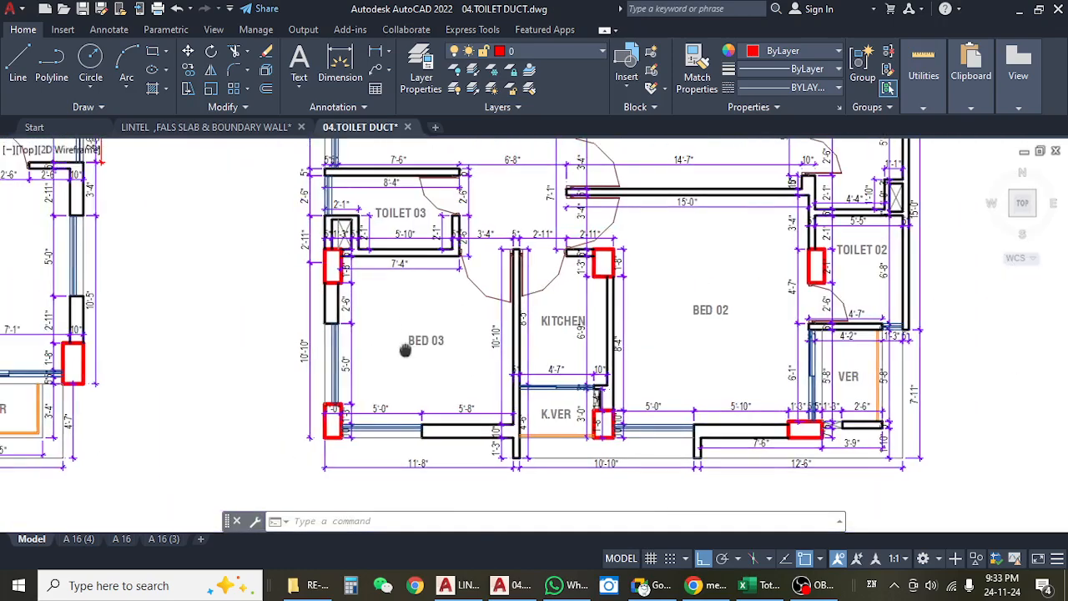
scroll(380, 284, "down", 6)
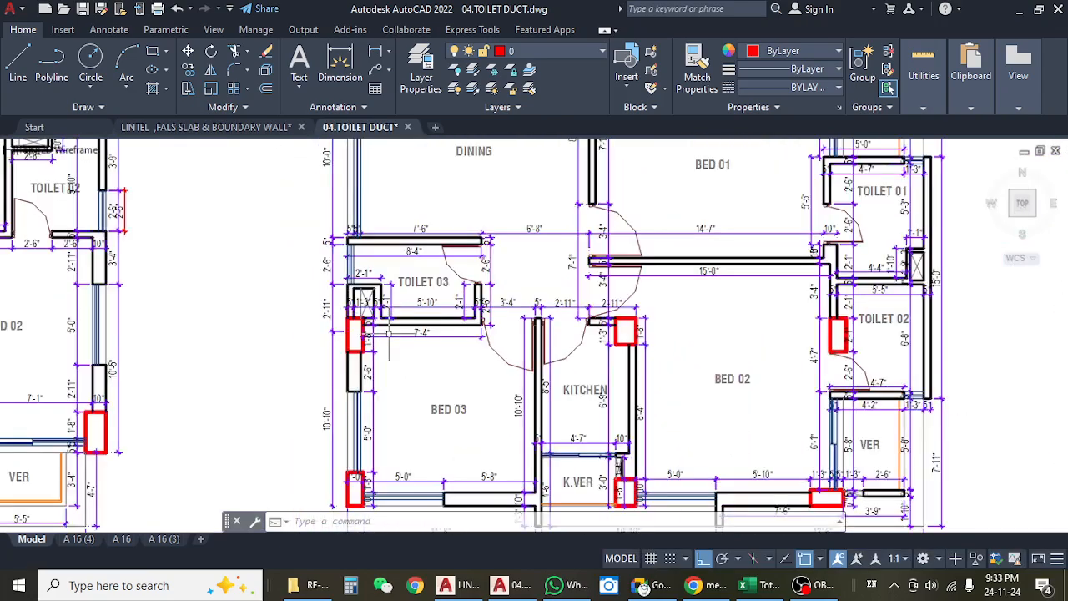
scroll(444, 293, "up", 2)
left_click_drag(434, 248, 424, 371)
left_click_drag(468, 294, 461, 377)
Survey the row of floor plans in model space, from the red-framed typical plan to the crossed-out plan.
scroll(462, 376, "down", 6)
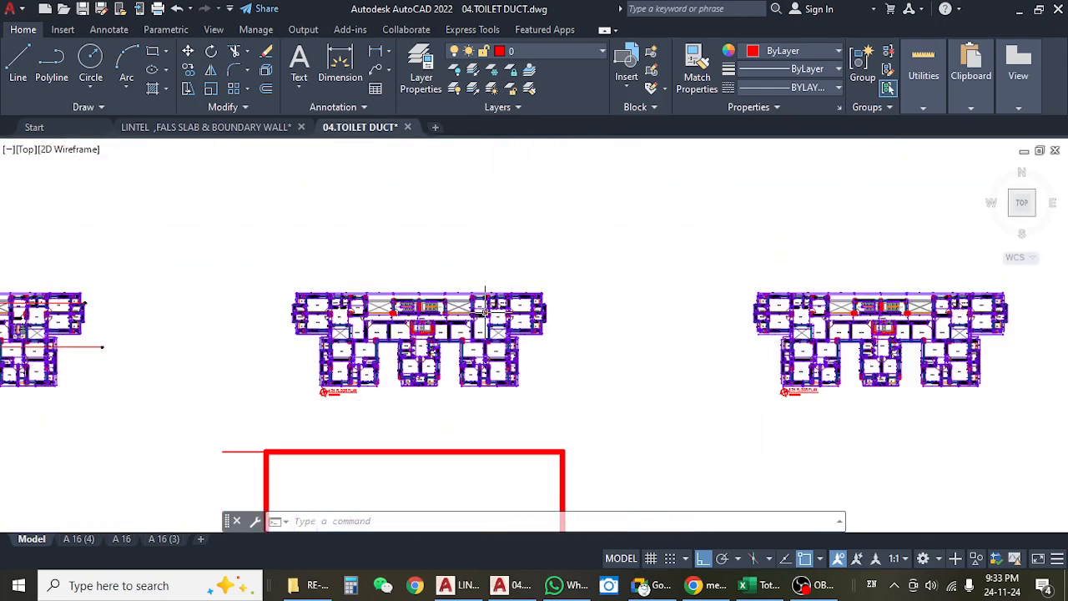
scroll(548, 361, "down", 2)
scroll(576, 355, "up", 8)
scroll(594, 346, "down", 9)
scroll(594, 344, "down", 2)
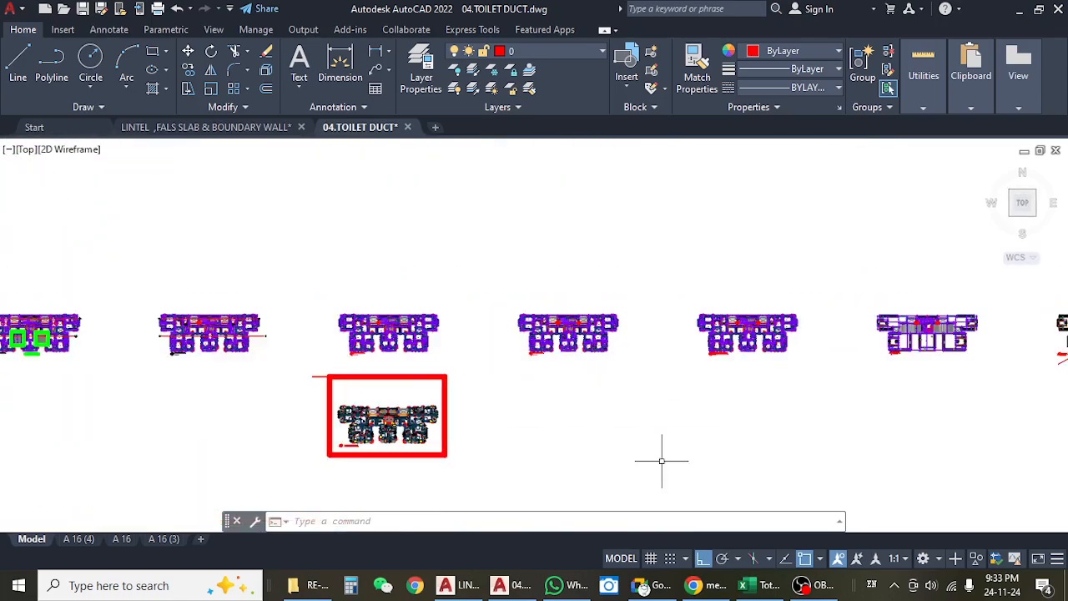
left_click_drag(611, 432, 586, 319)
scroll(727, 203, "up", 3)
left_click_drag(209, 400, 903, 313)
scroll(558, 415, "up", 6)
scroll(544, 416, "down", 2)
scroll(542, 415, "down", 8)
left_click_drag(759, 370, 512, 374)
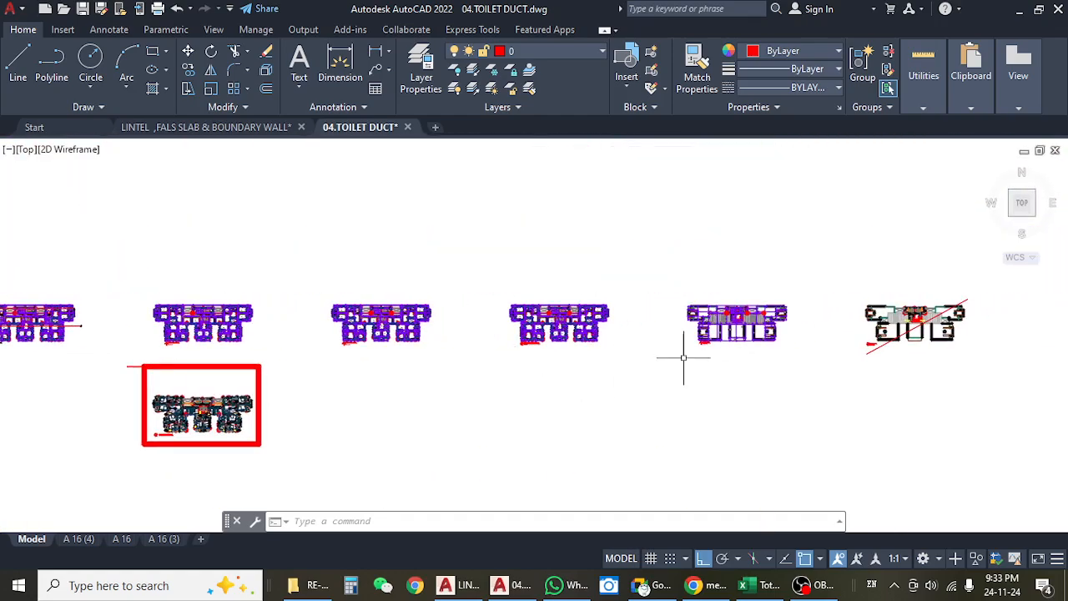
Check the RE-04,khalil garden folder in File Explorer and return to the toilet duct drawing in AutoCAD.
mouse_move(345, 127)
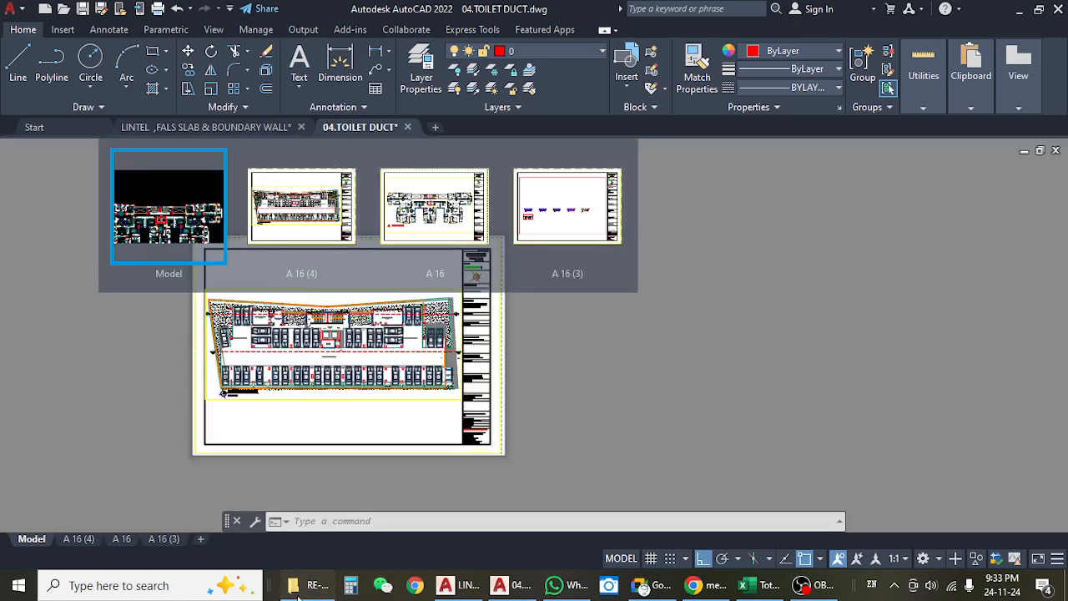
left_click(313, 585)
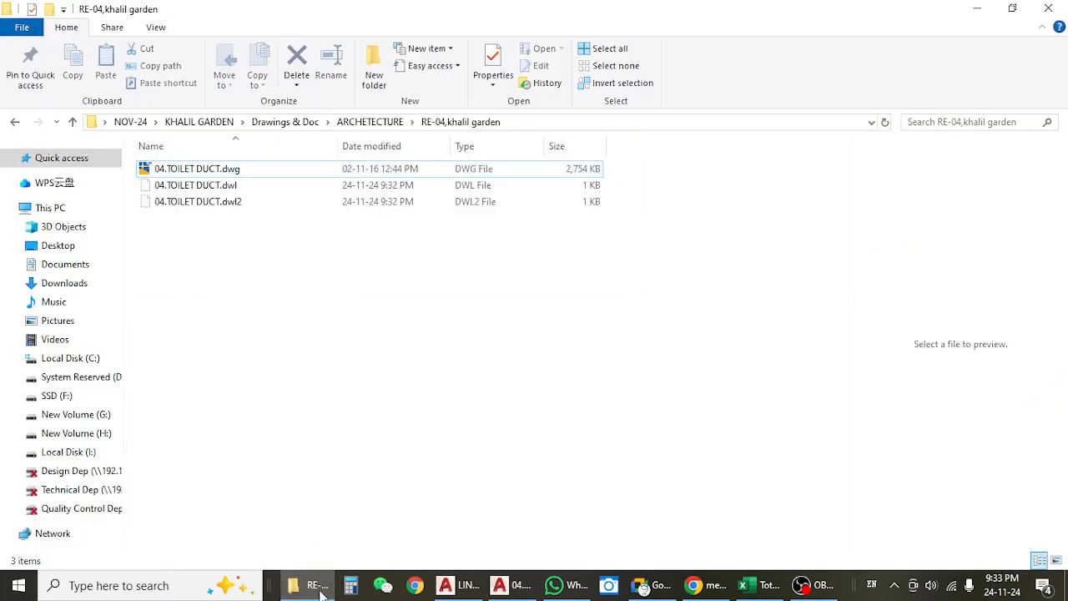
left_click(308, 586)
left_click(309, 585)
left_click(980, 9)
Look over the 4th floor plan, the lower floor plans and the green-marked areas of the 2nd floor plan.
scroll(775, 323, "up", 4)
left_click_drag(841, 384, 439, 384)
scroll(518, 378, "down", 4)
scroll(518, 377, "down", 2)
left_click_drag(328, 389, 689, 353)
scroll(205, 347, "up", 4)
scroll(108, 311, "up", 2)
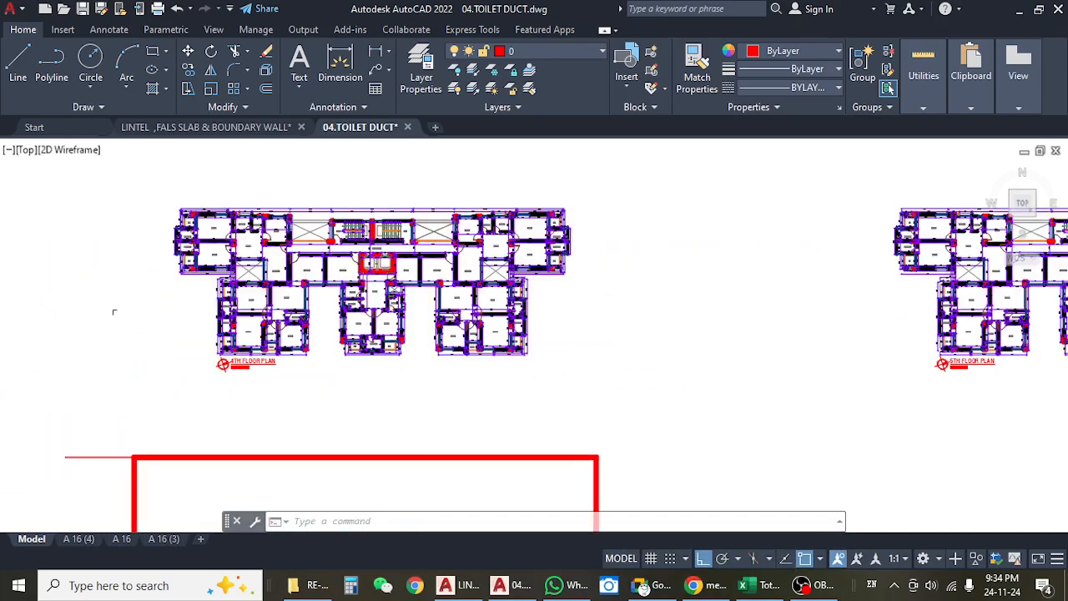
left_click_drag(108, 311, 473, 350)
left_click_drag(177, 377, 716, 354)
scroll(647, 359, "down", 5)
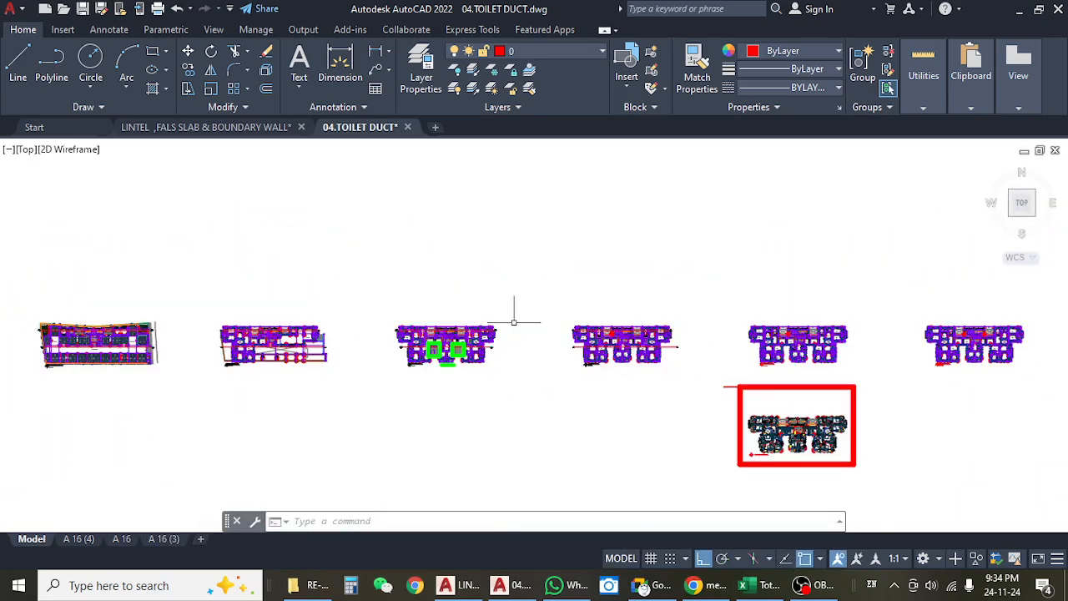
scroll(432, 359, "up", 3)
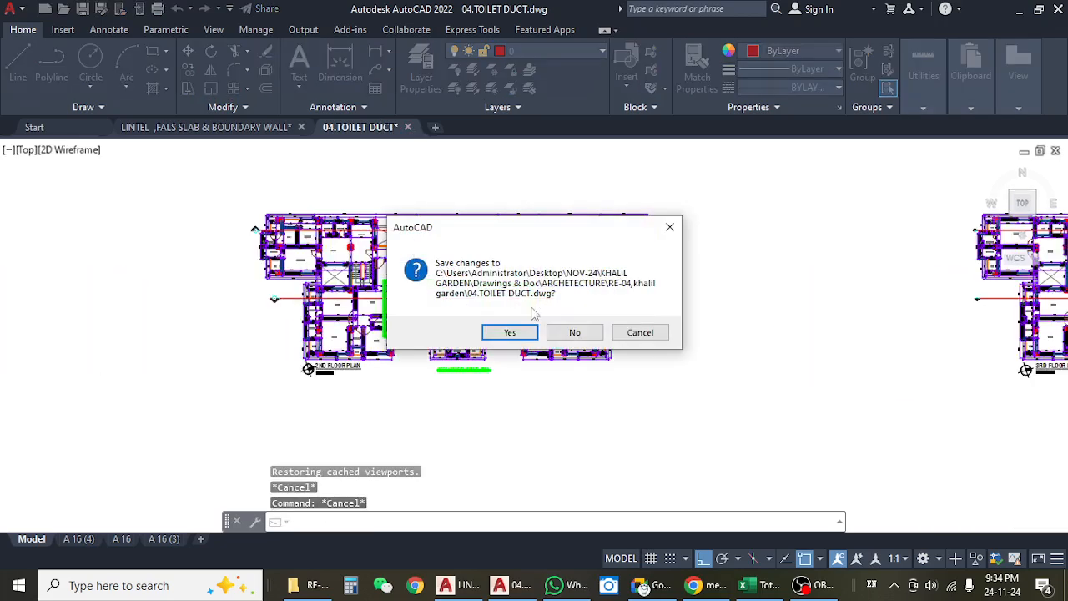
Close 04.TOILET DUCT.dwg without saving changes and return to the ARCHETECTURE folder in File Explorer.
left_click(576, 333)
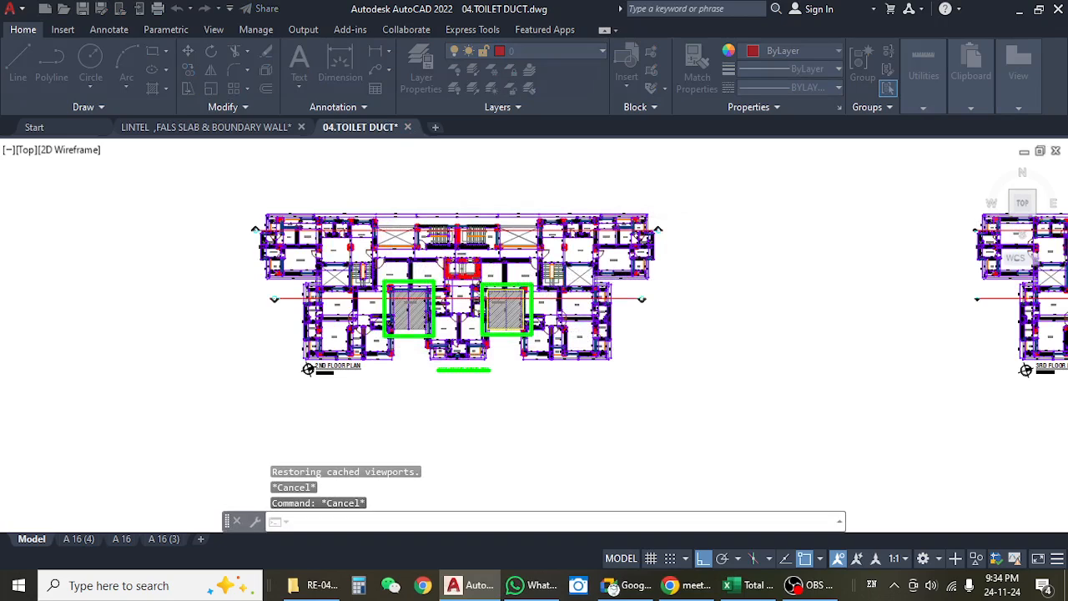
left_click(1019, 9)
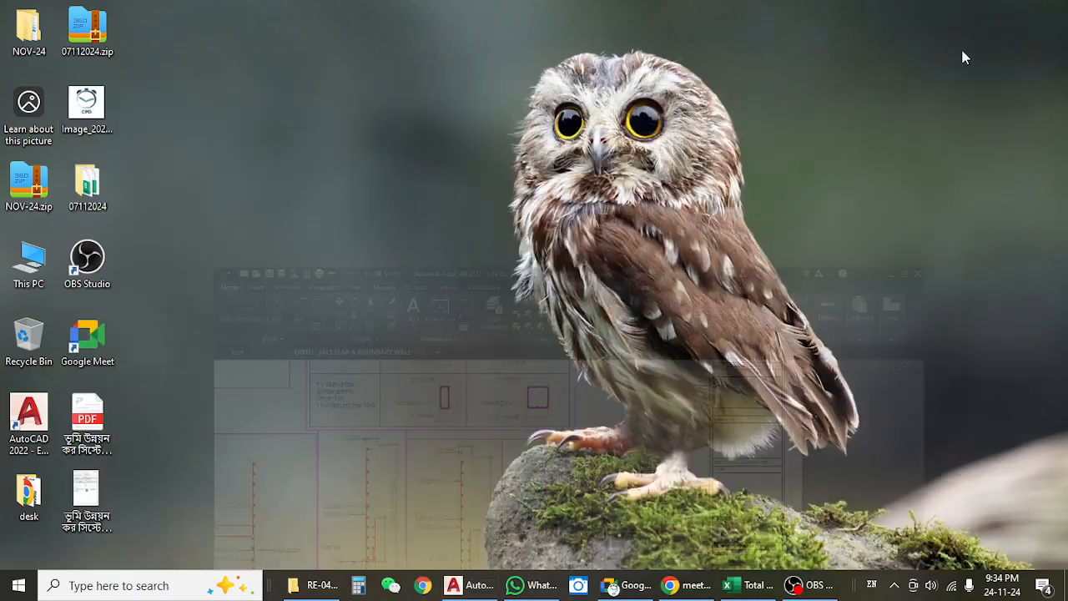
left_click(314, 585)
left_click(16, 123)
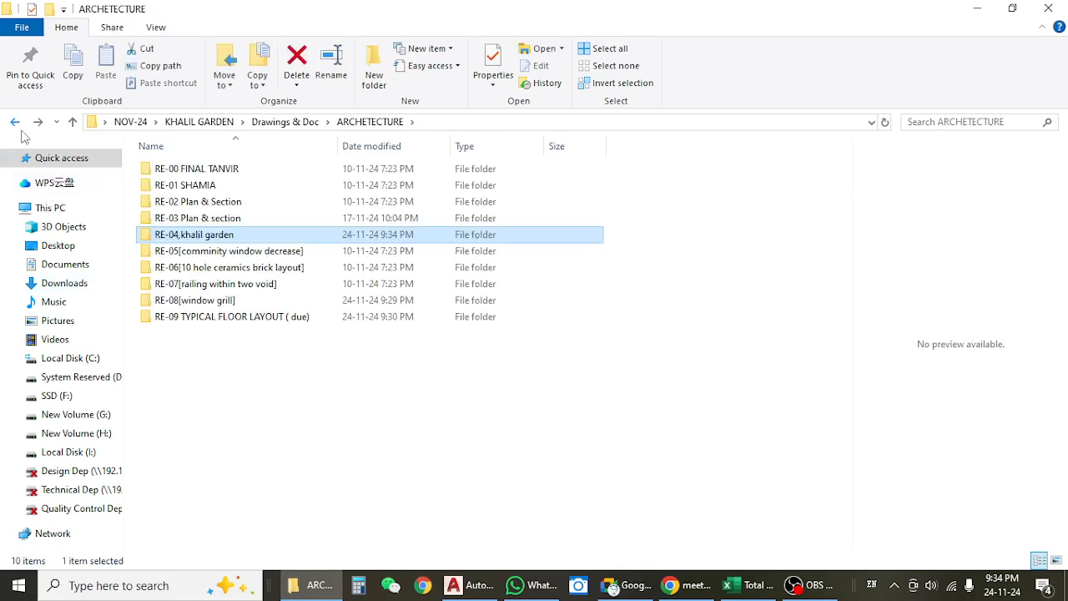
Open TYPICAL FLOOR CHANGES.dwg from the RE-09 TYPICAL FLOOR LAYOUT ( due) folder in AutoCAD.
left_click(225, 252)
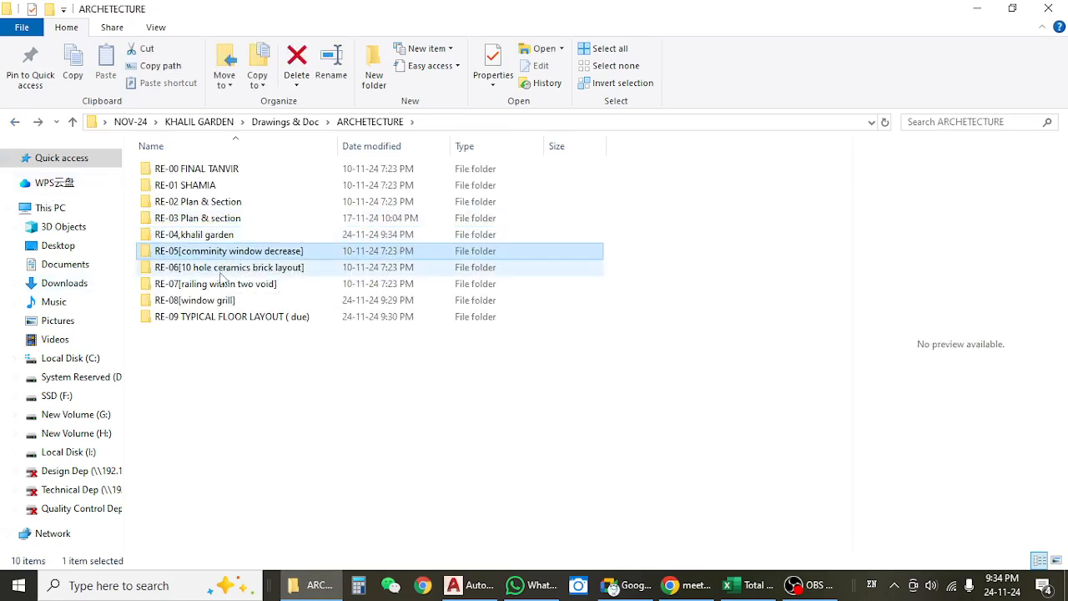
left_click(230, 268)
left_click(219, 285)
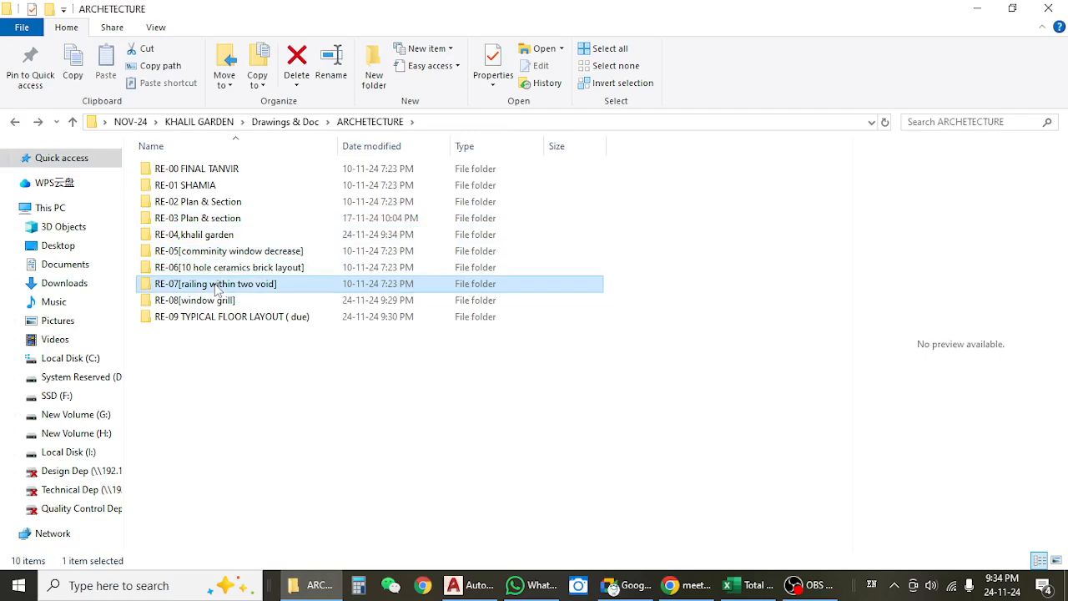
left_click(201, 303)
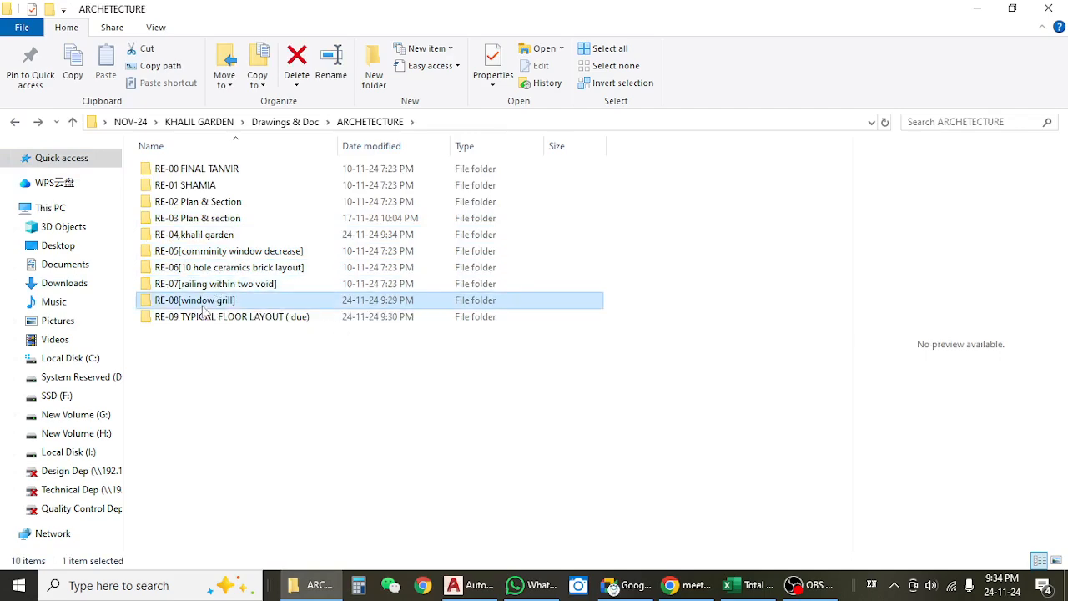
double_click(202, 315)
left_click(199, 174)
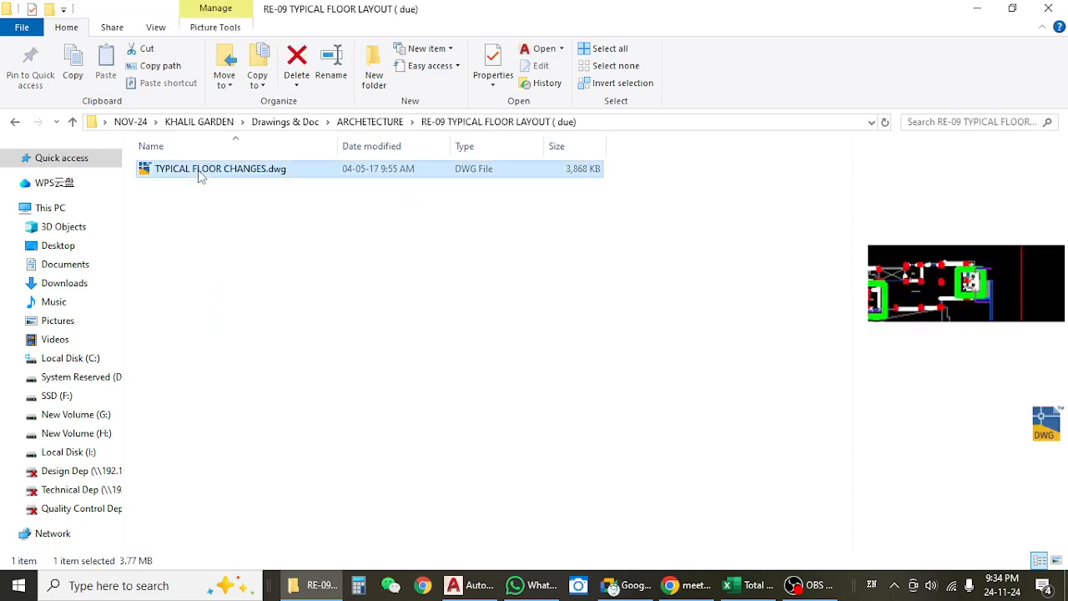
double_click(199, 171)
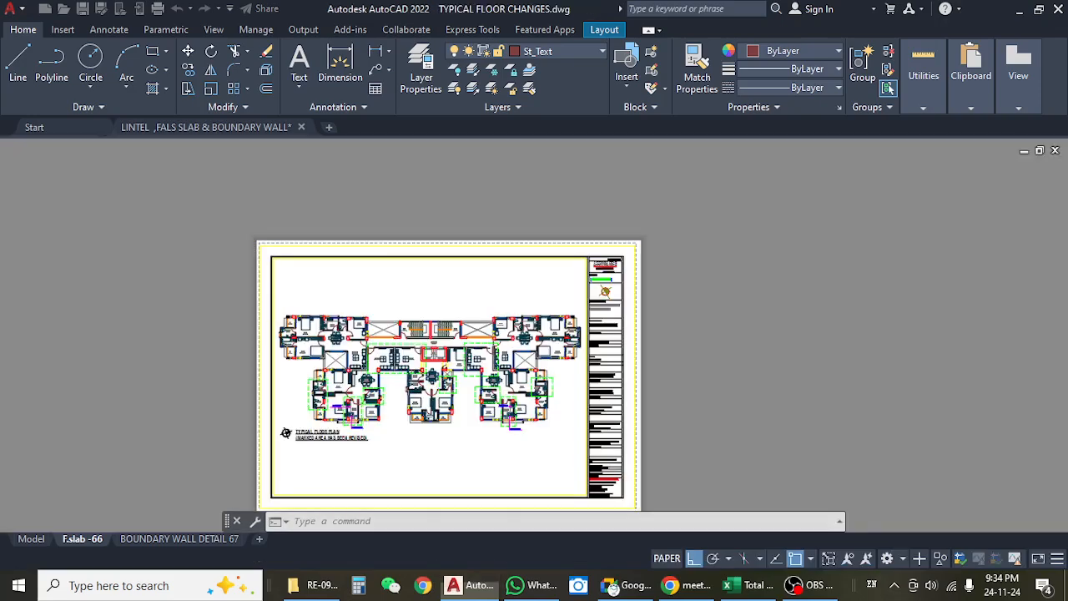
Examine the marked revised areas of the typical floor plan on the TYPICAL FLOOR CHANGE (2) layout.
scroll(367, 368, "up", 5)
scroll(376, 296, "down", 4)
left_click_drag(367, 403, 385, 305)
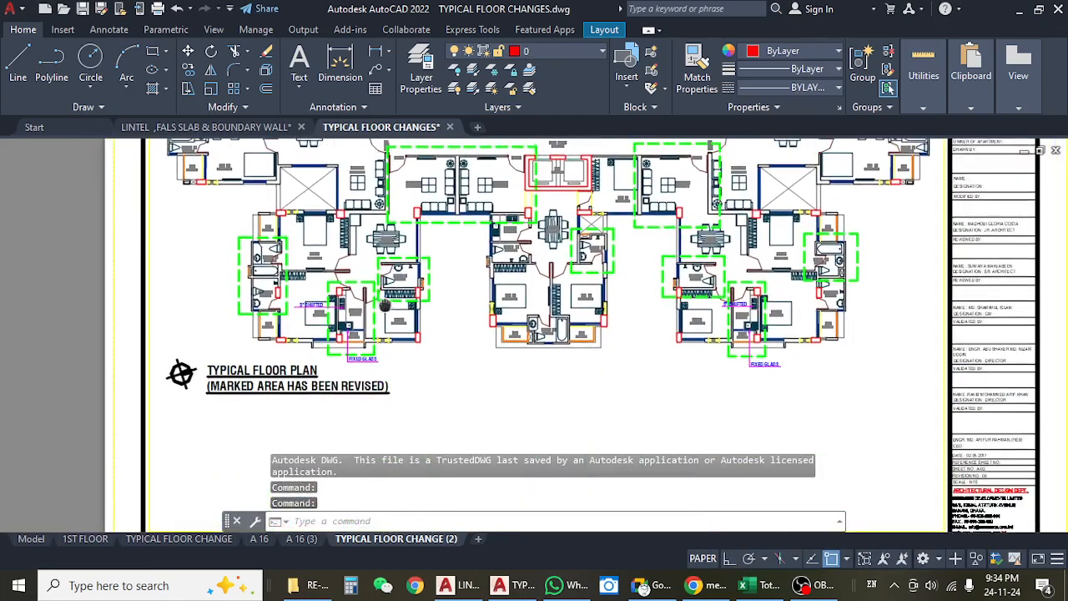
scroll(385, 321, "down", 6)
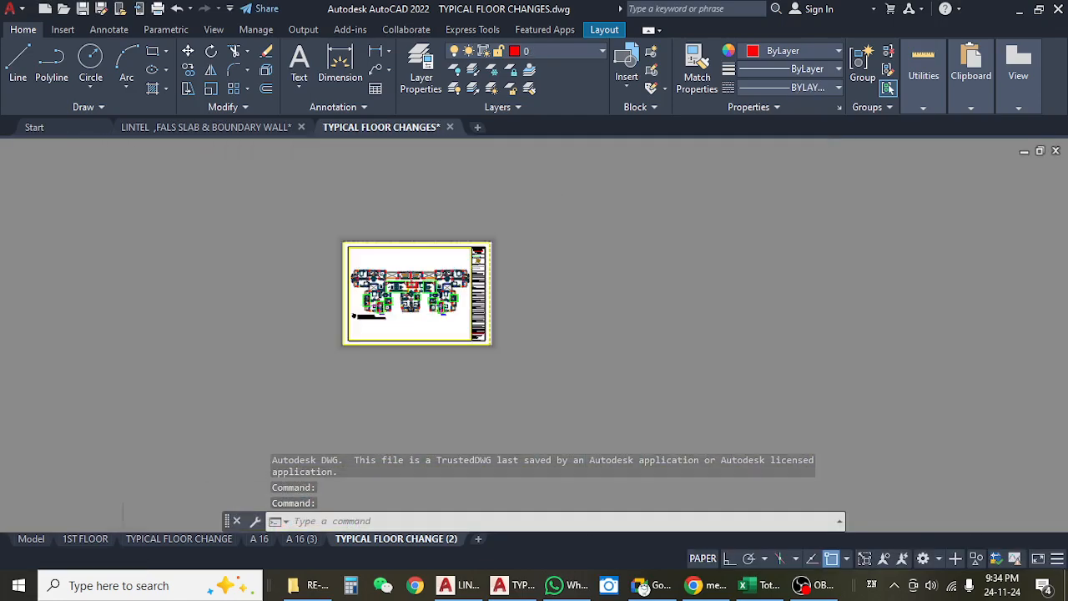
Switch to model space and look over the community floor toilets and the other floor plans of the typical floor changes drawing.
left_click(31, 540)
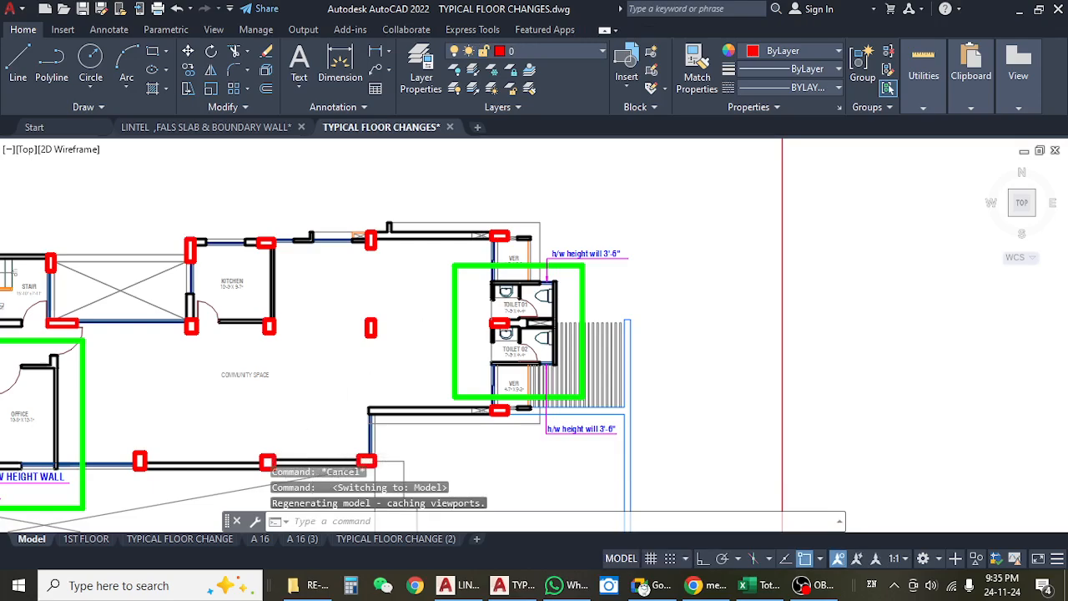
scroll(460, 348, "down", 9)
scroll(461, 456, "up", 8)
scroll(426, 368, "up", 6)
scroll(426, 367, "down", 12)
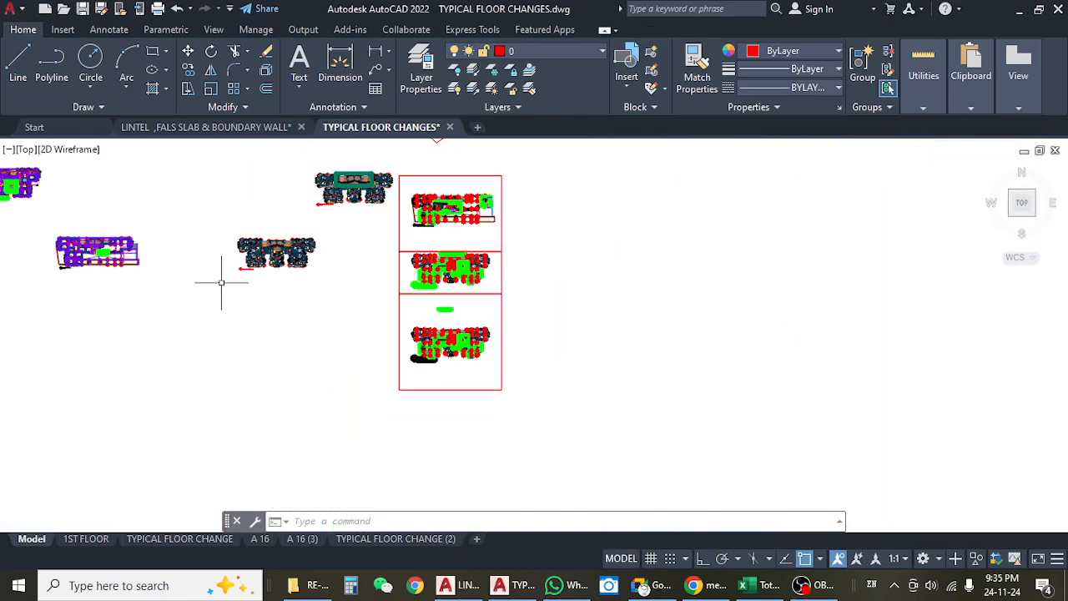
scroll(93, 250, "up", 6)
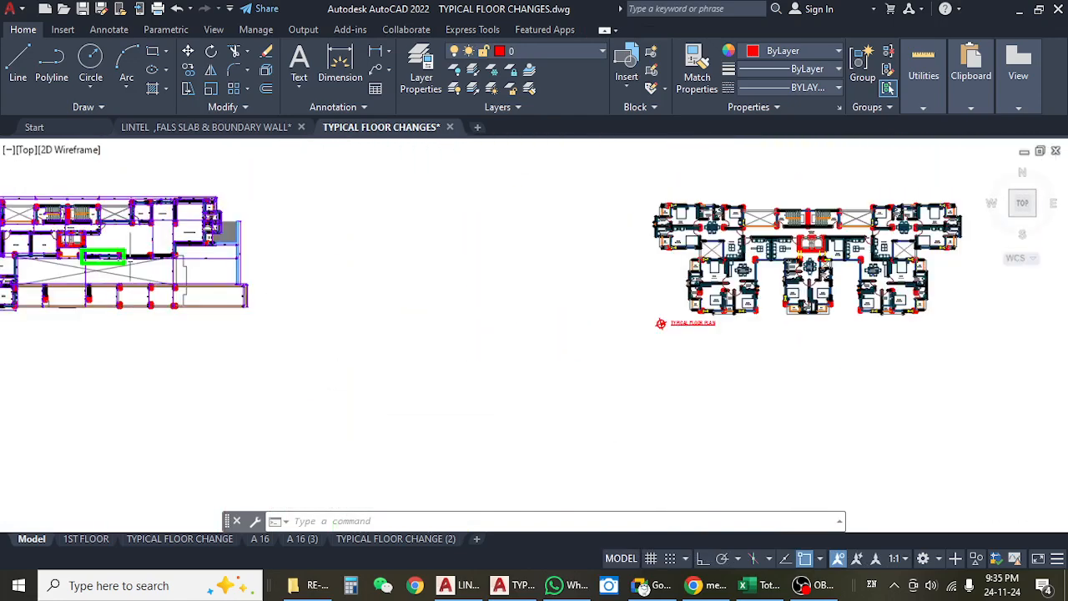
Close TYPICAL FLOOR CHANGES.dwg without saving changes and return to the ARCHETECTURE folder in File Explorer.
left_click(449, 127)
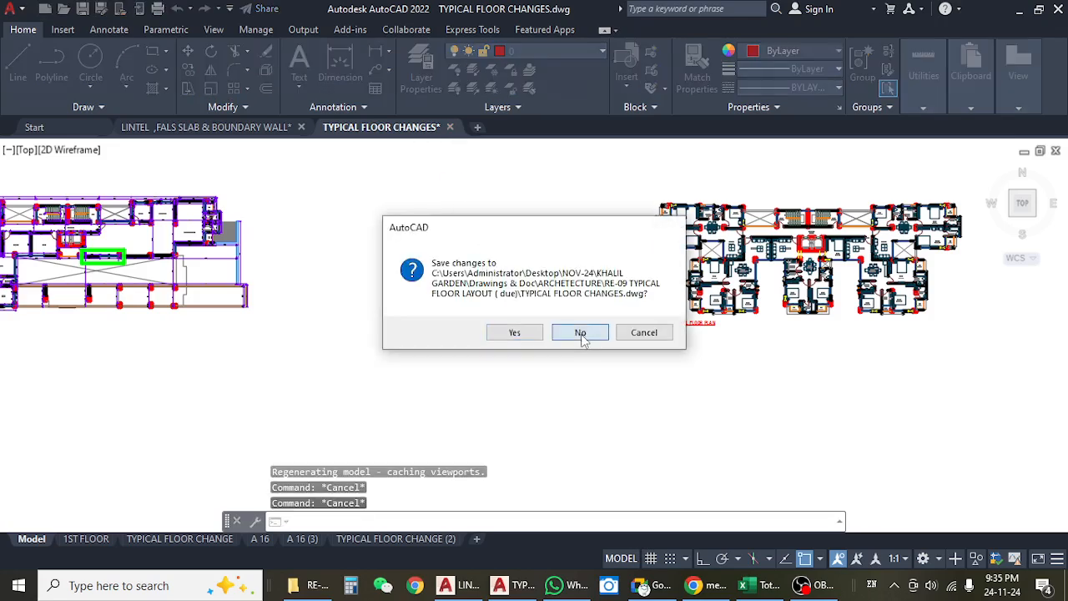
key("Escape")
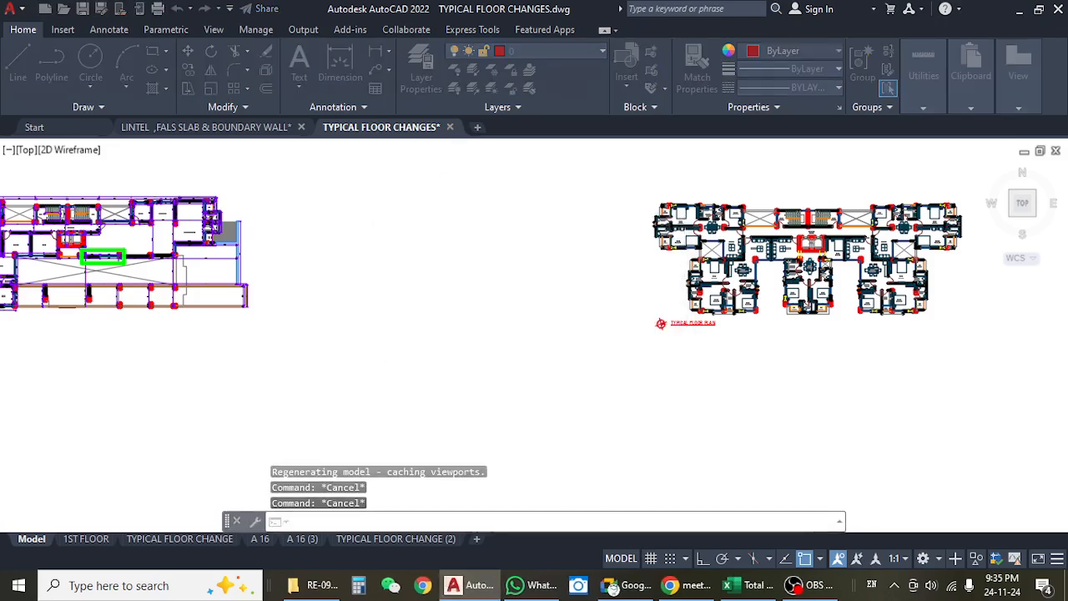
left_click(1023, 10)
left_click(23, 123)
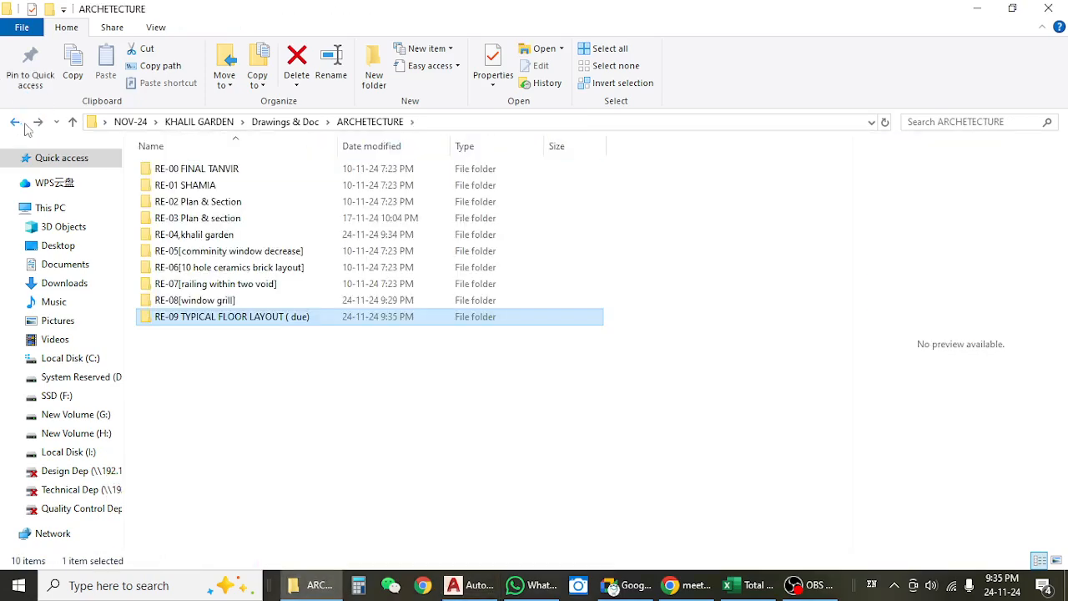
Open 03.Furniture layout(08-15).dwg from the RE-01 folder in AutoCAD and look over its 5th floor plan.
left_click(224, 170)
double_click(222, 185)
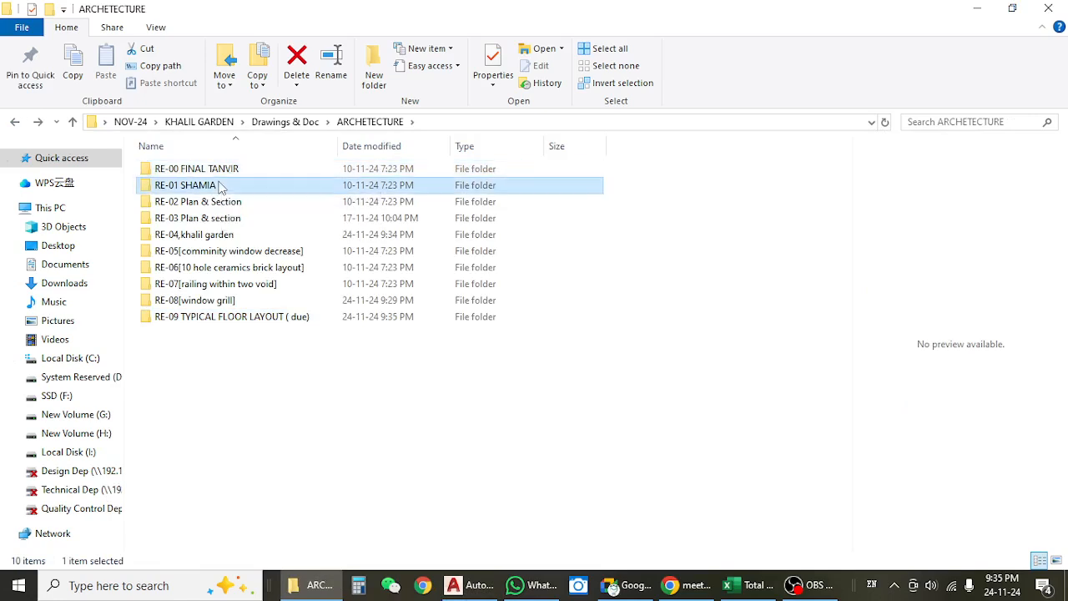
left_click(202, 177)
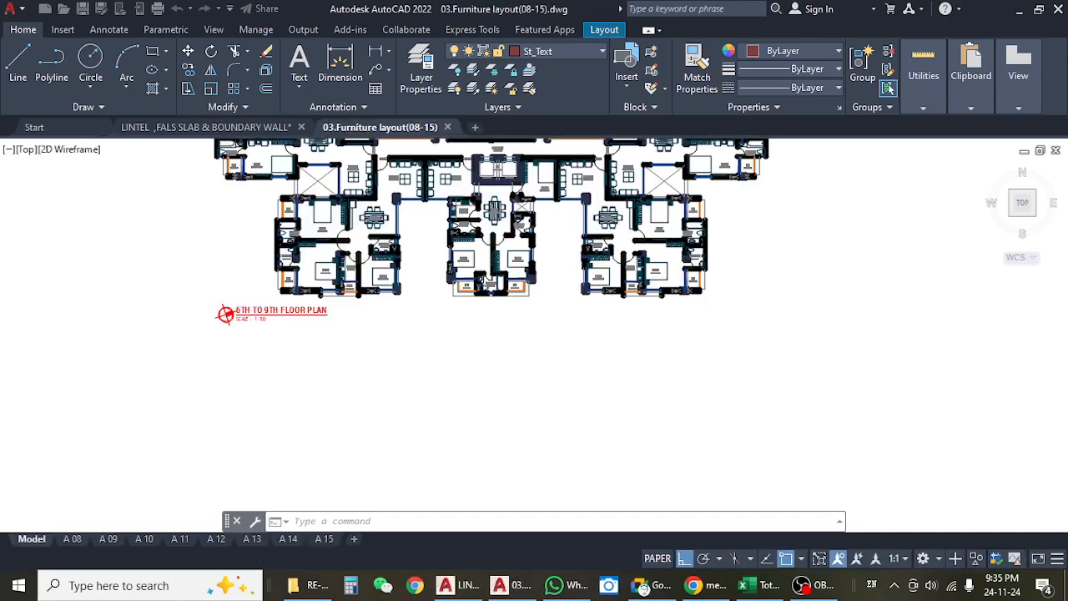
left_click_drag(221, 298, 470, 306)
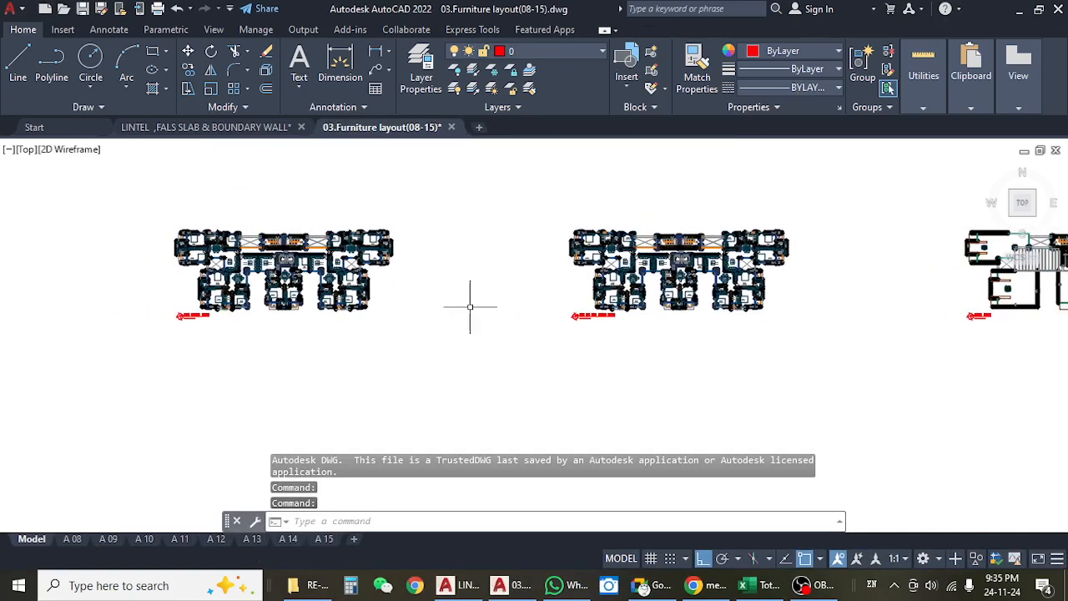
scroll(190, 315, "up", 5)
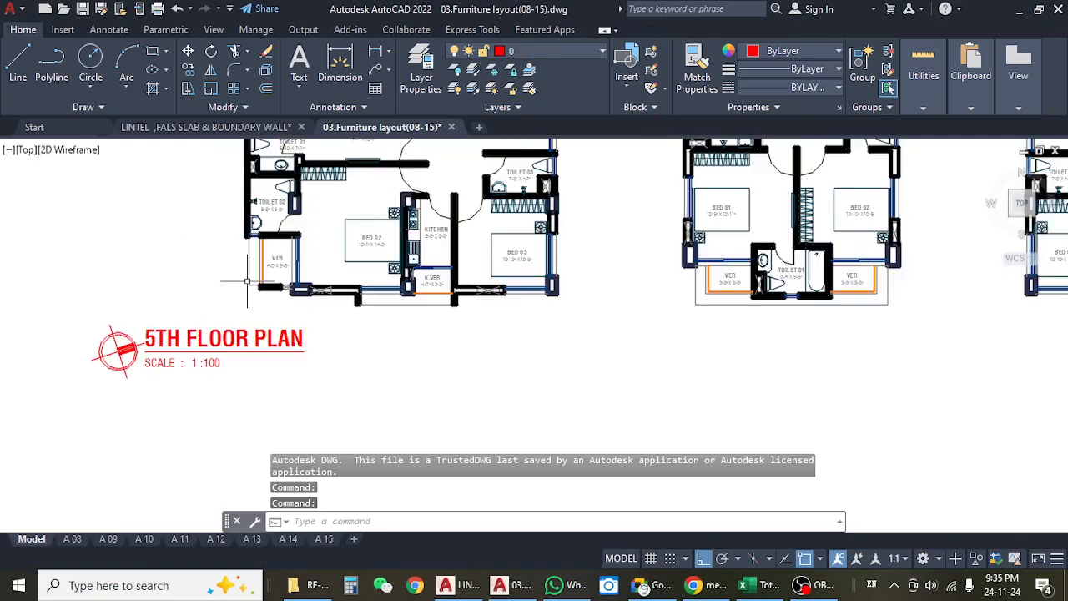
Close 03.Furniture layout(08-15).dwg without saving changes and go back to the ARCHETECTURE folder in File Explorer.
left_click(452, 127)
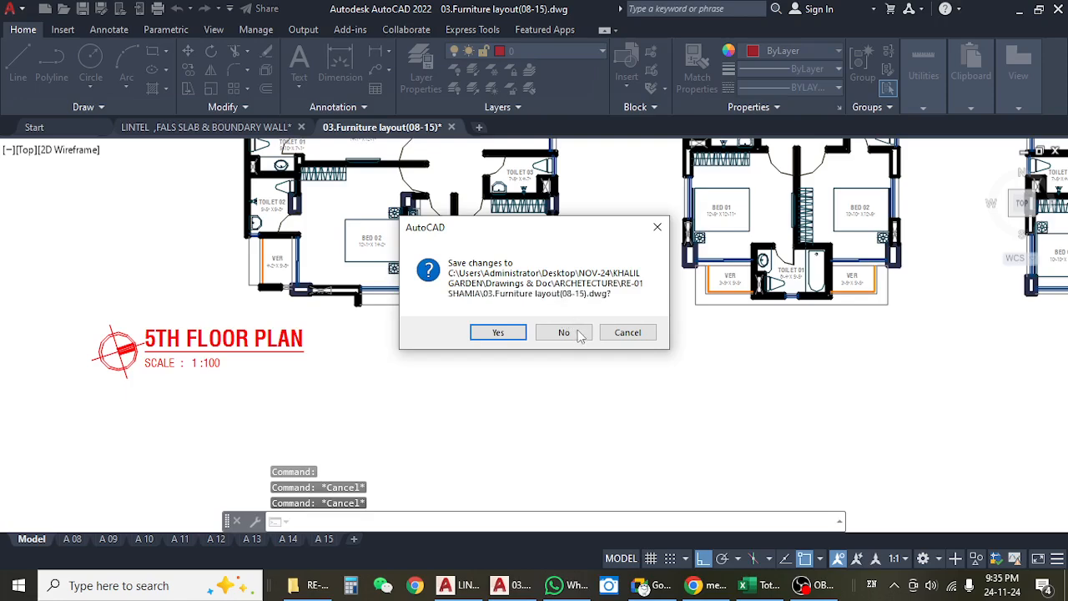
left_click(580, 333)
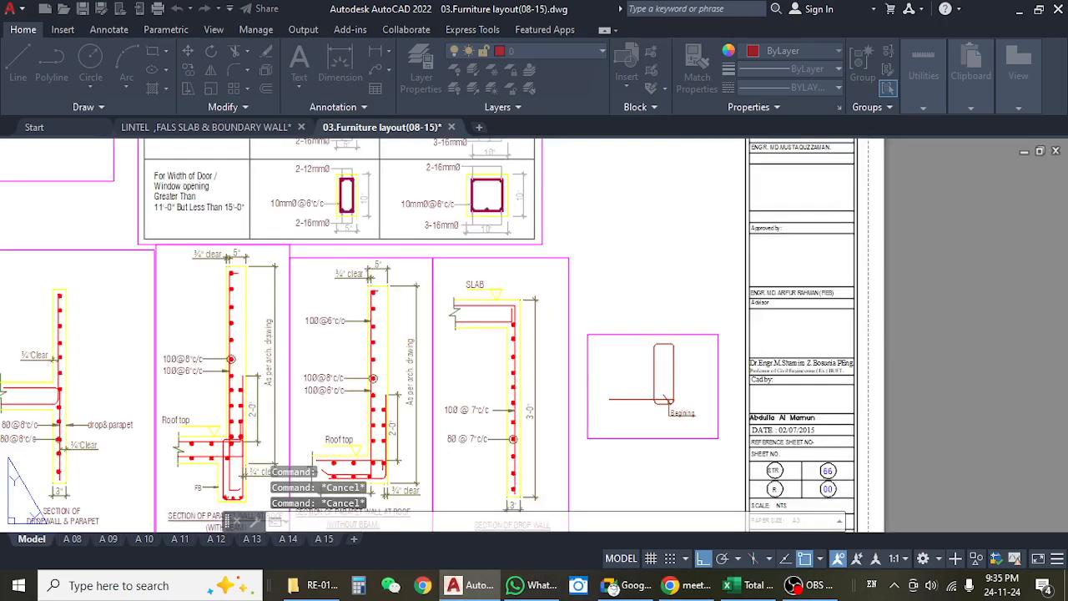
left_click(1020, 9)
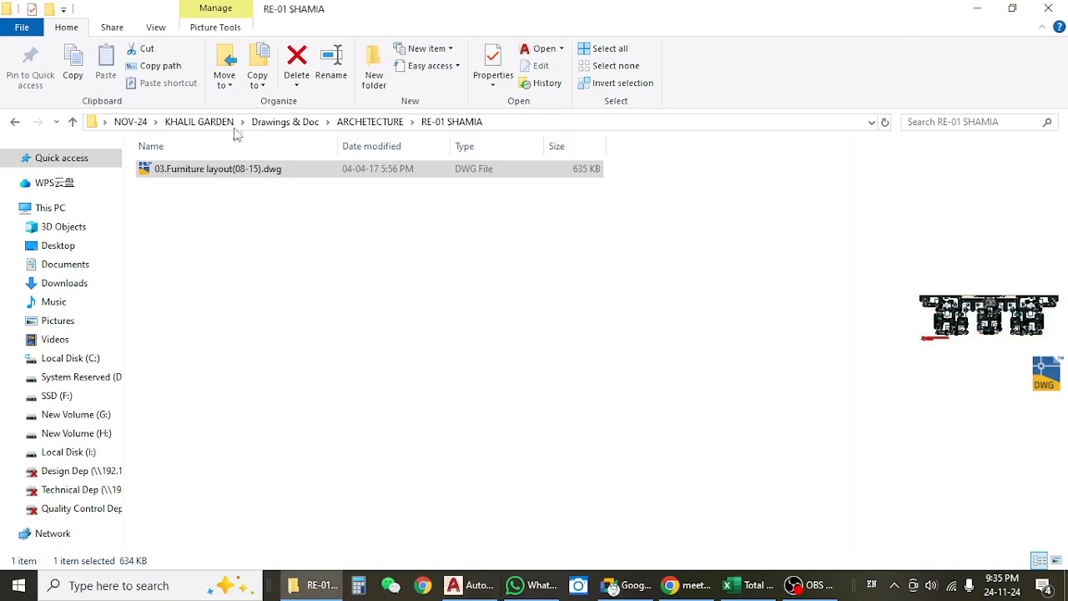
left_click(15, 122)
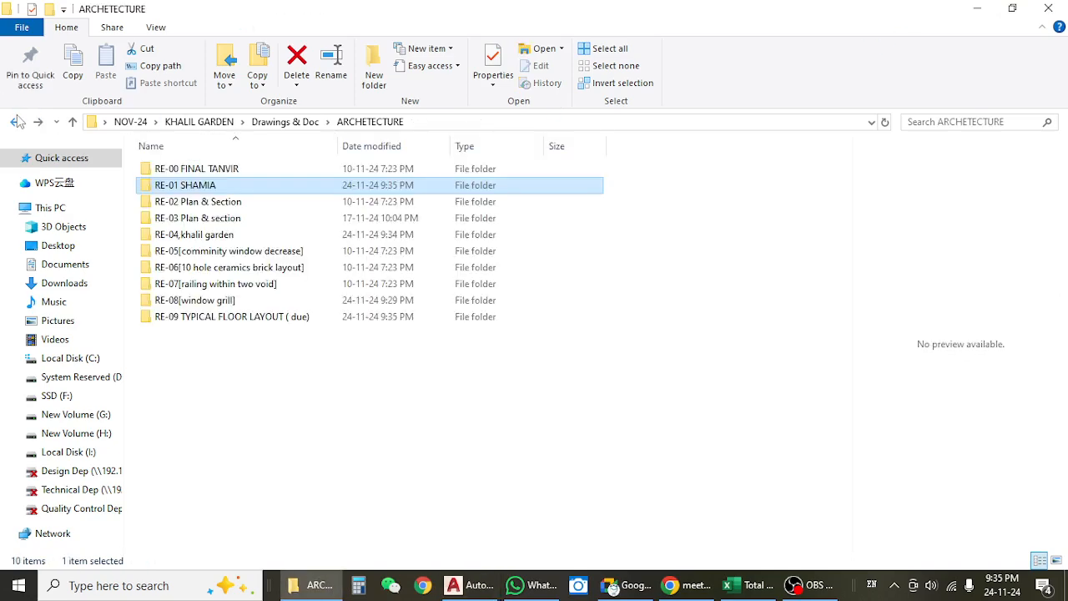
Open the RE-00 folder and preview its door, window, working drawing and slab layout files.
double_click(235, 170)
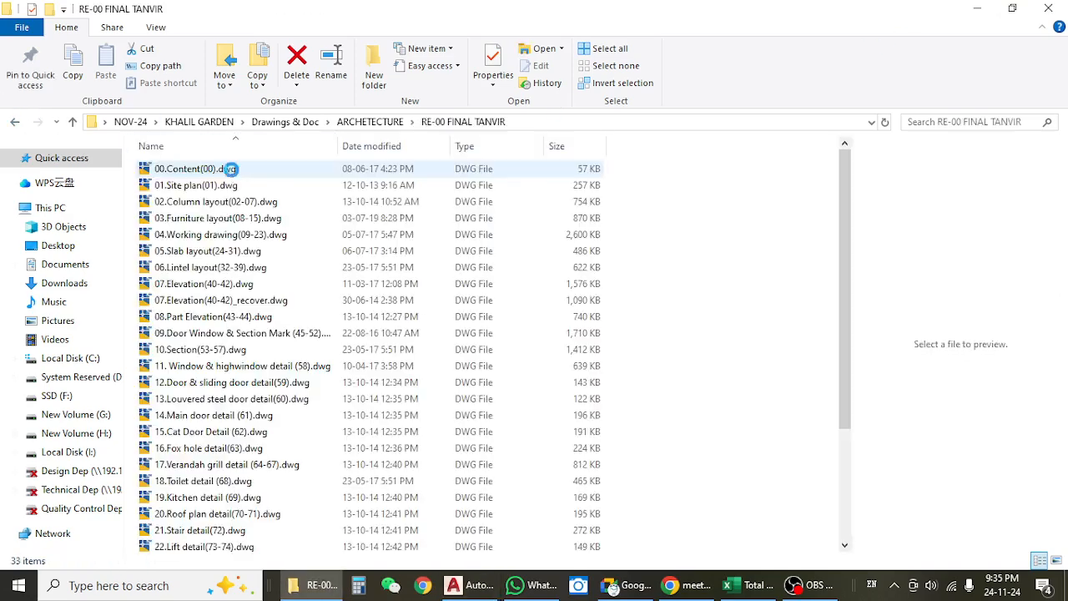
scroll(243, 401, "down", 1)
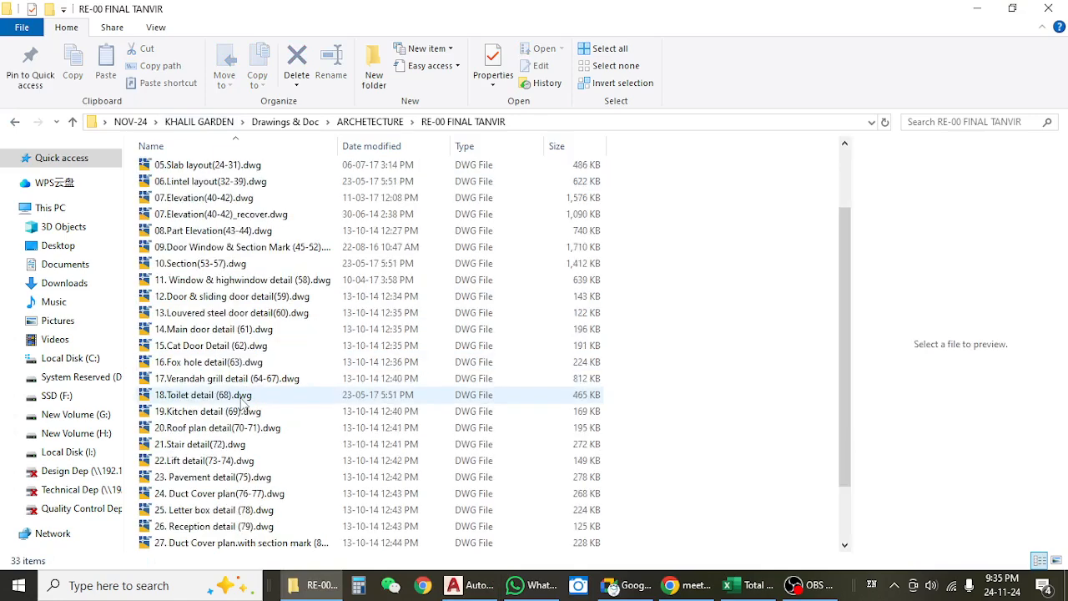
left_click(234, 346)
left_click(229, 332)
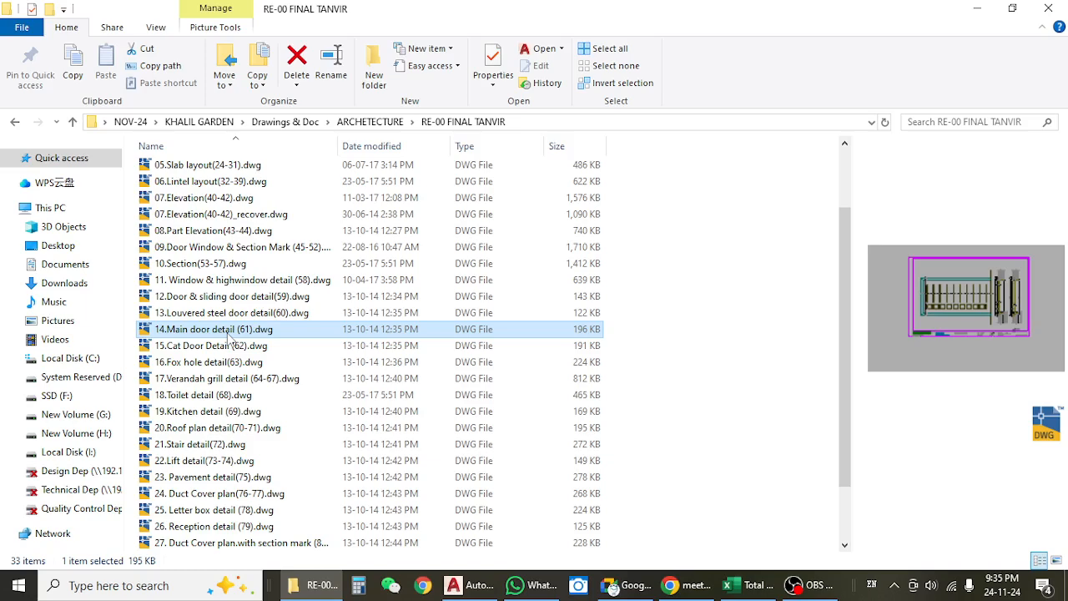
left_click(233, 282)
left_click(231, 265)
left_click(228, 251)
scroll(233, 267, "up", 2)
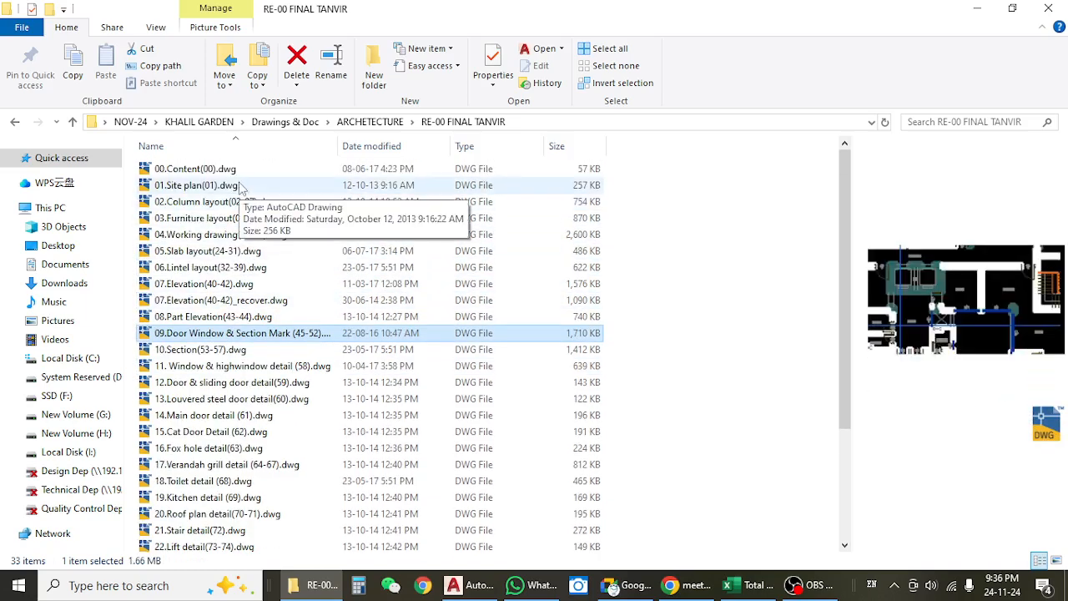
left_click(241, 237)
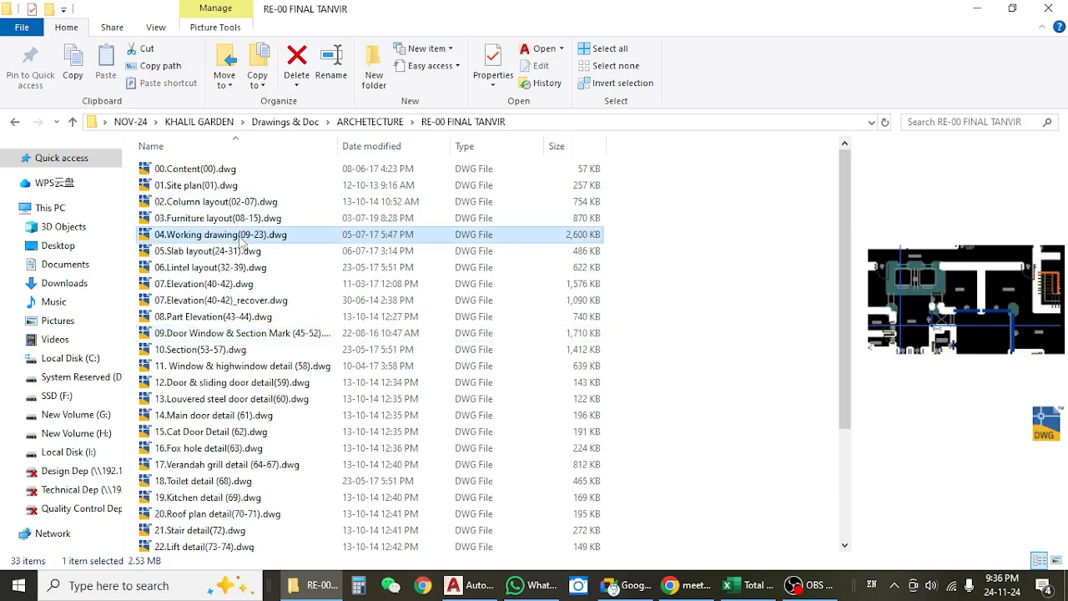
left_click(230, 253)
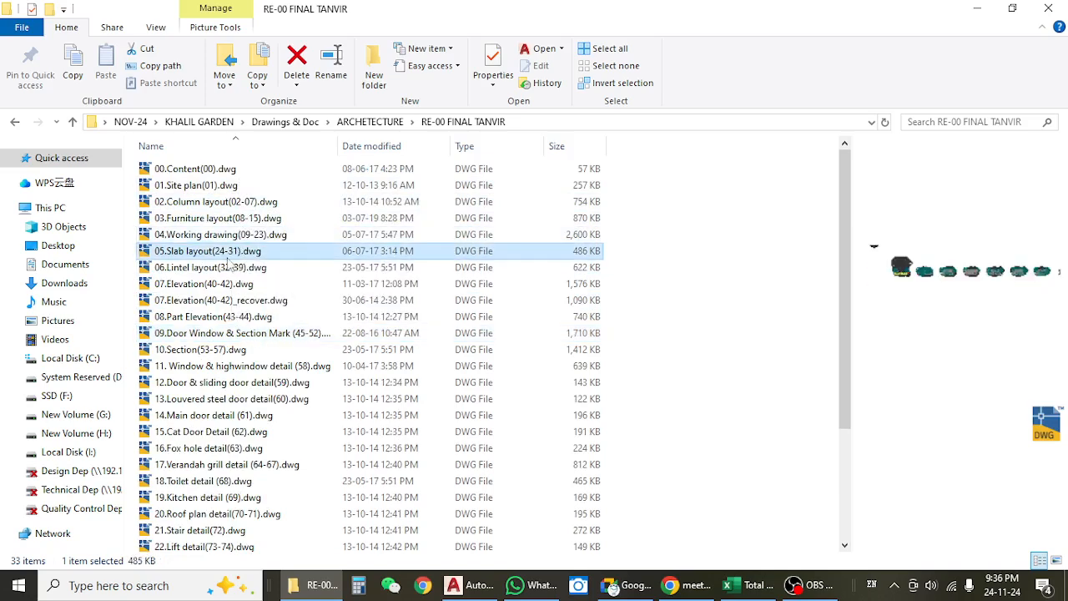
Preview the detail drawings at the end of the file list, from 28. Ground floor section (82-86).dwg back to 20.Roof plan detail(70-71).dwg.
scroll(230, 261, "down", 3)
left_click(210, 545)
left_click(212, 527)
left_click(213, 496)
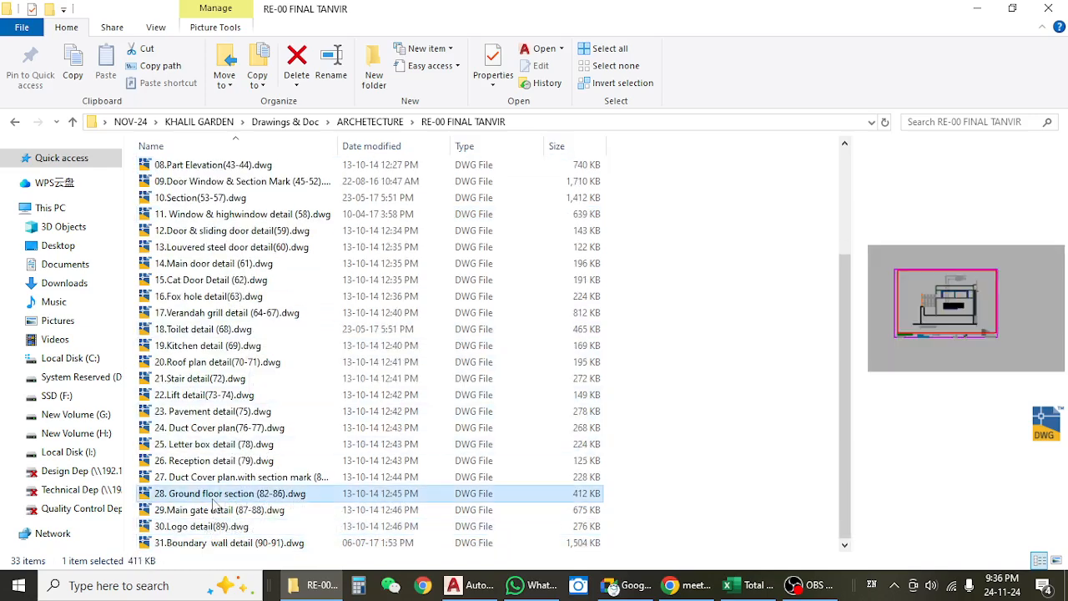
left_click(216, 478)
left_click(215, 461)
left_click(215, 445)
left_click(215, 412)
left_click(215, 395)
left_click(216, 378)
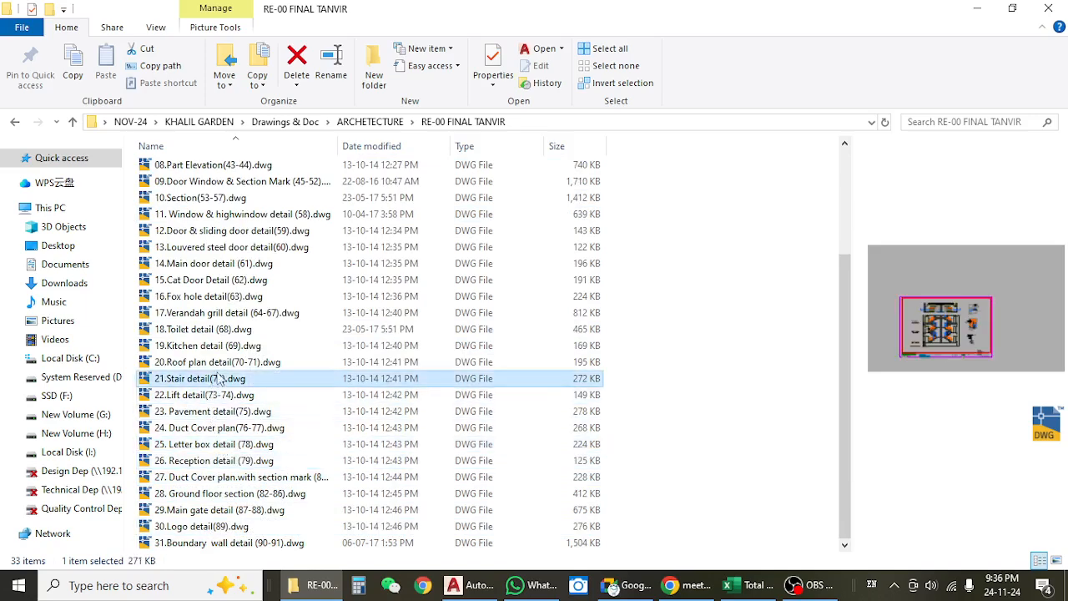
left_click(234, 362)
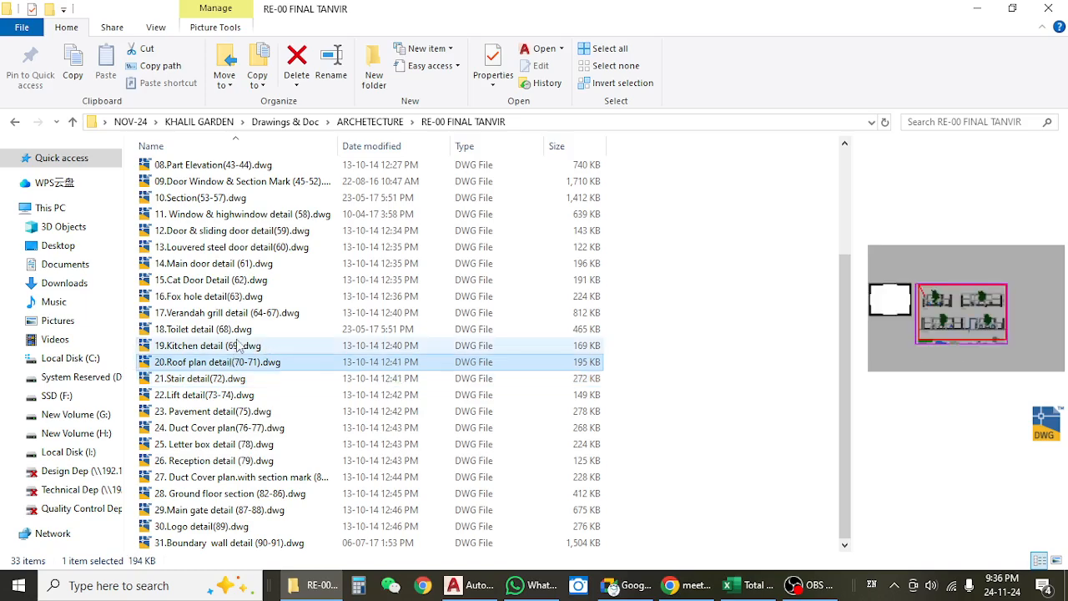
Open 18.Toilet detail (68).dwg from the RE-00 folder in AutoCAD.
left_click(238, 346)
left_click(232, 330)
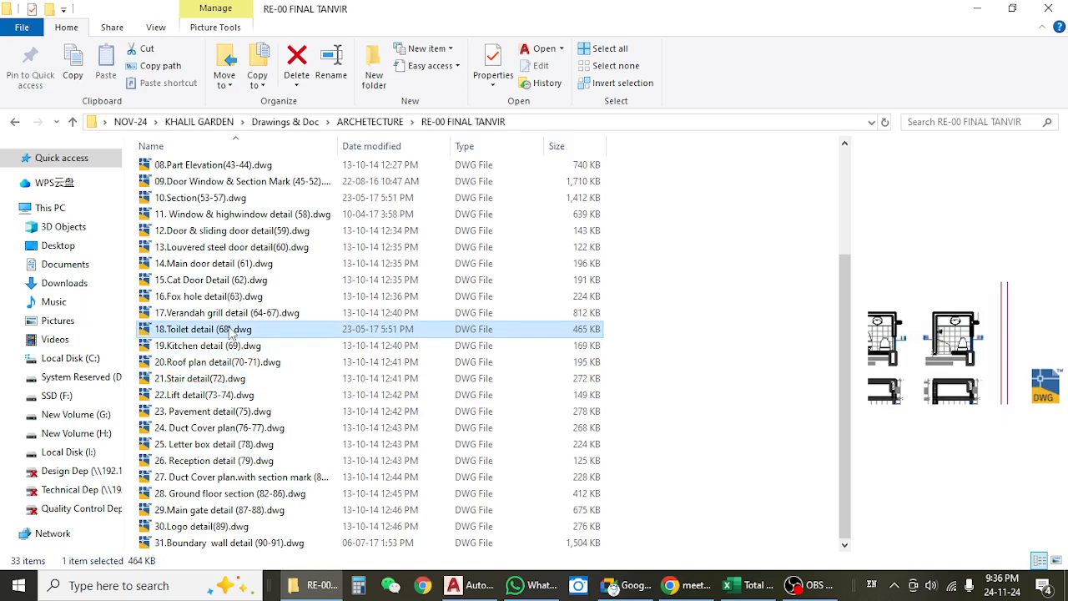
double_click(231, 331)
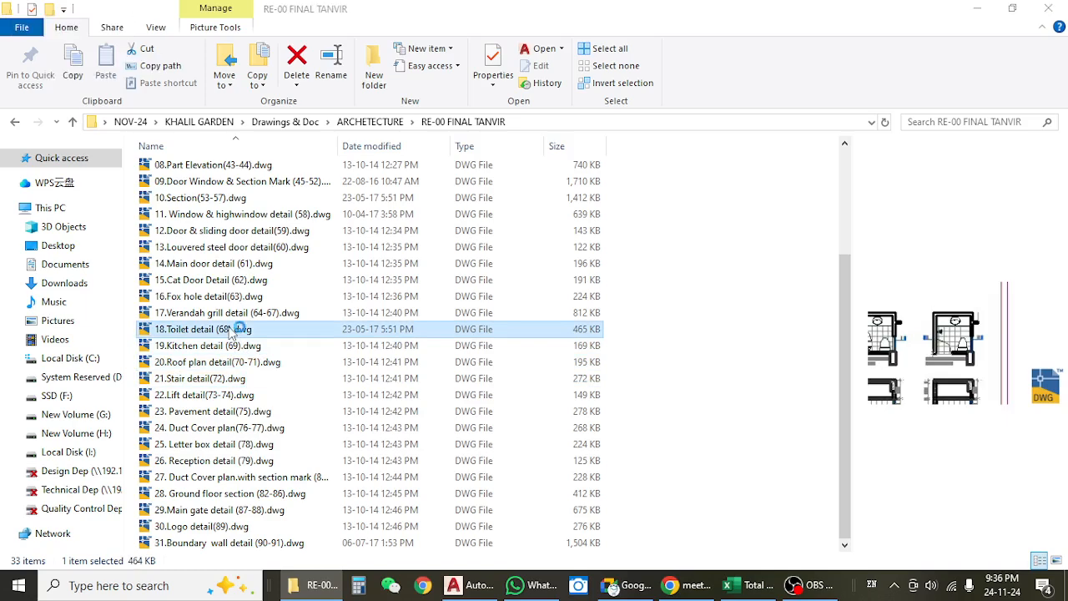
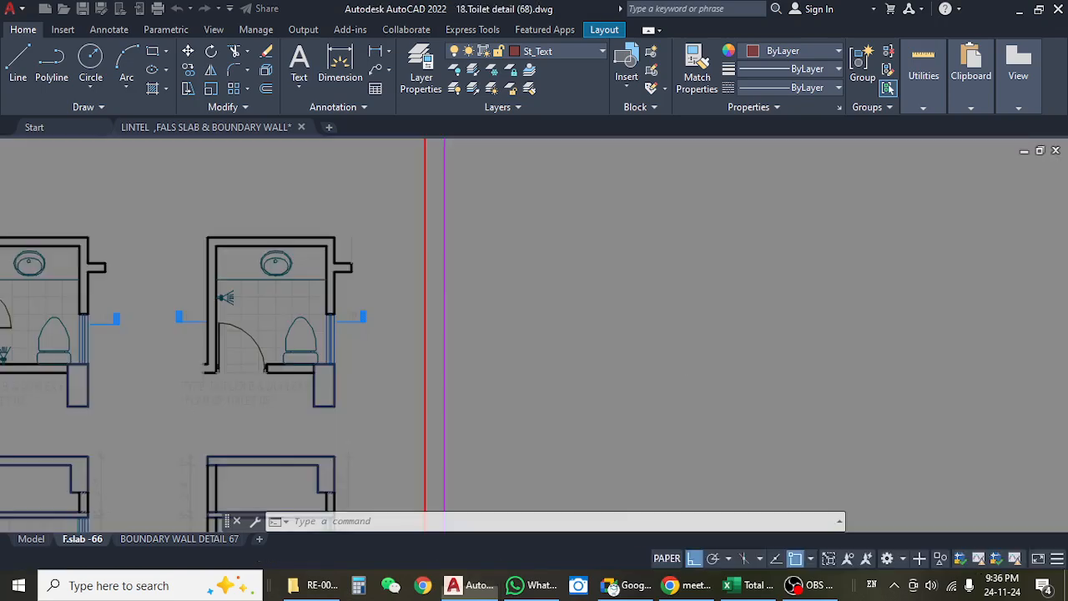
Switch the toilet detail drawing from layout A 68 to model space and look over the toilet plans and sections.
scroll(645, 320, "down", 2)
scroll(424, 341, "down", 5)
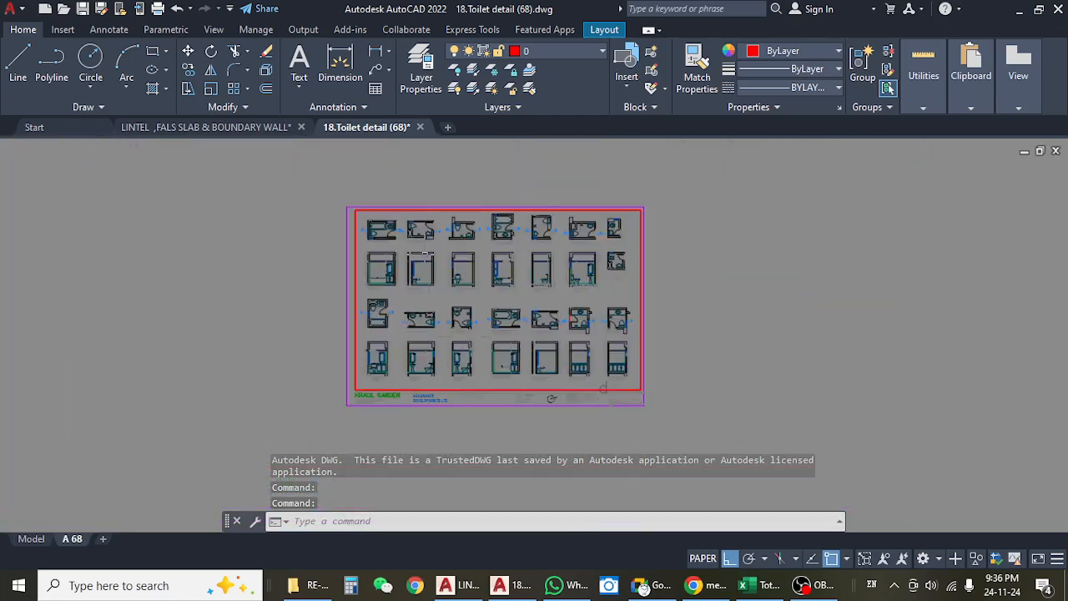
scroll(411, 249, "up", 8)
scroll(409, 247, "down", 6)
left_click(31, 540)
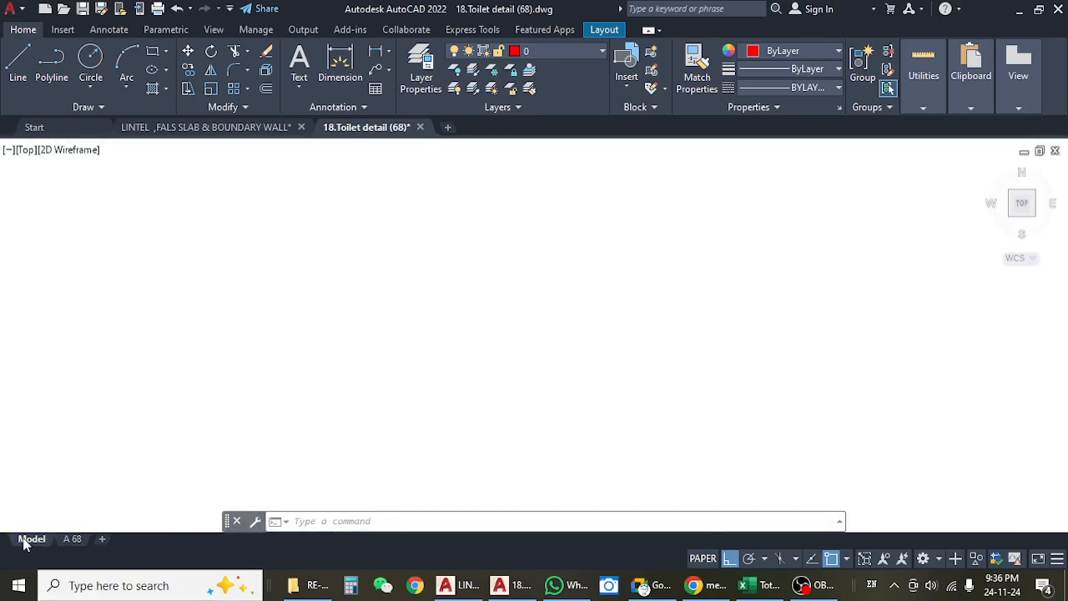
scroll(204, 359, "down", 4)
scroll(202, 328, "up", 8)
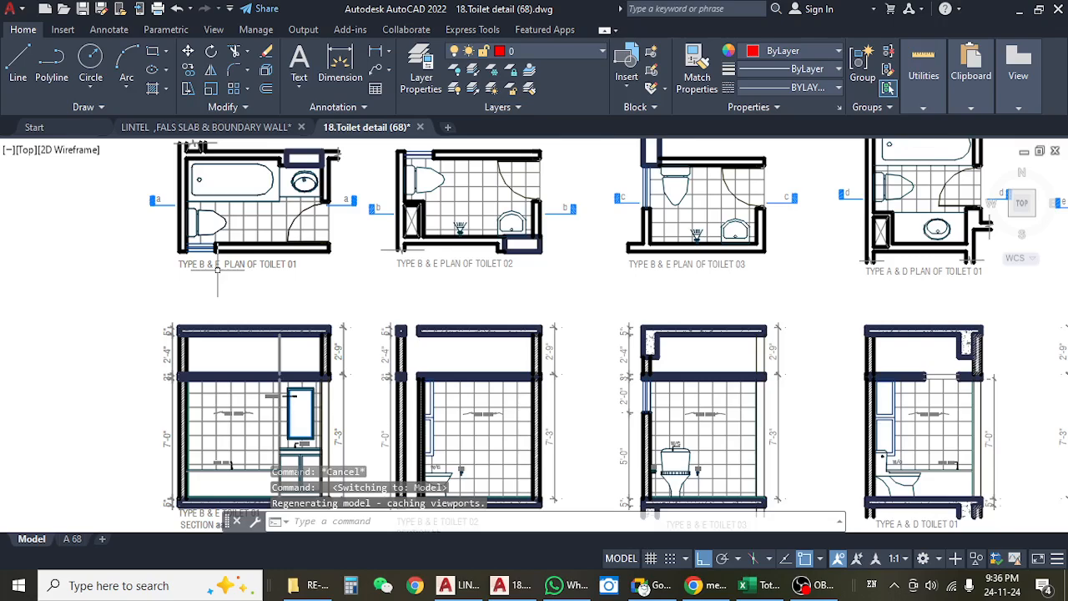
scroll(286, 292, "down", 6)
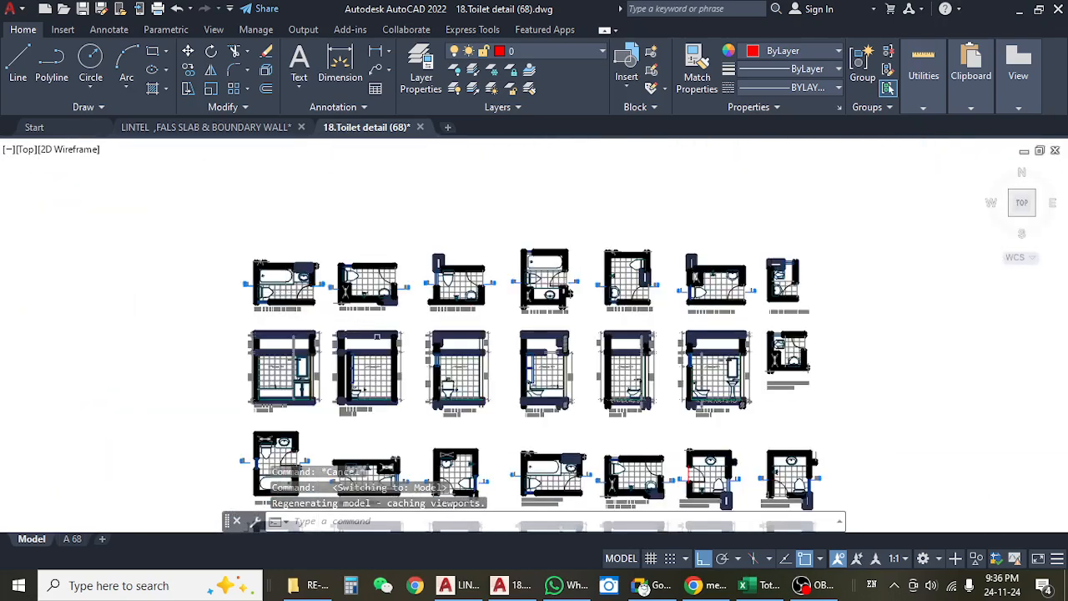
scroll(288, 257, "up", 5)
scroll(287, 257, "up", 6)
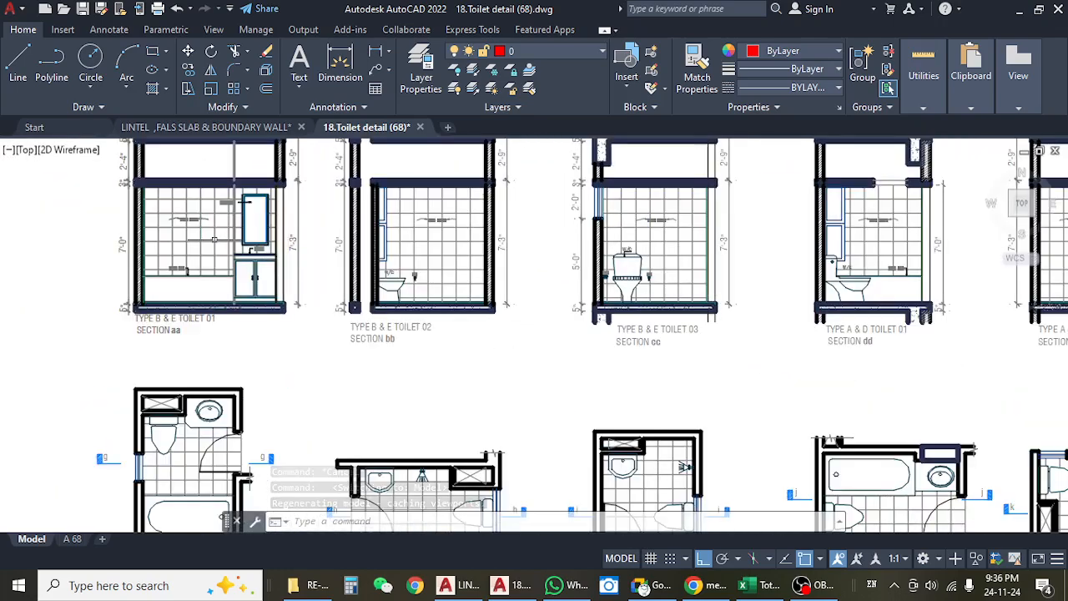
scroll(385, 365, "down", 8)
scroll(385, 365, "up", 6)
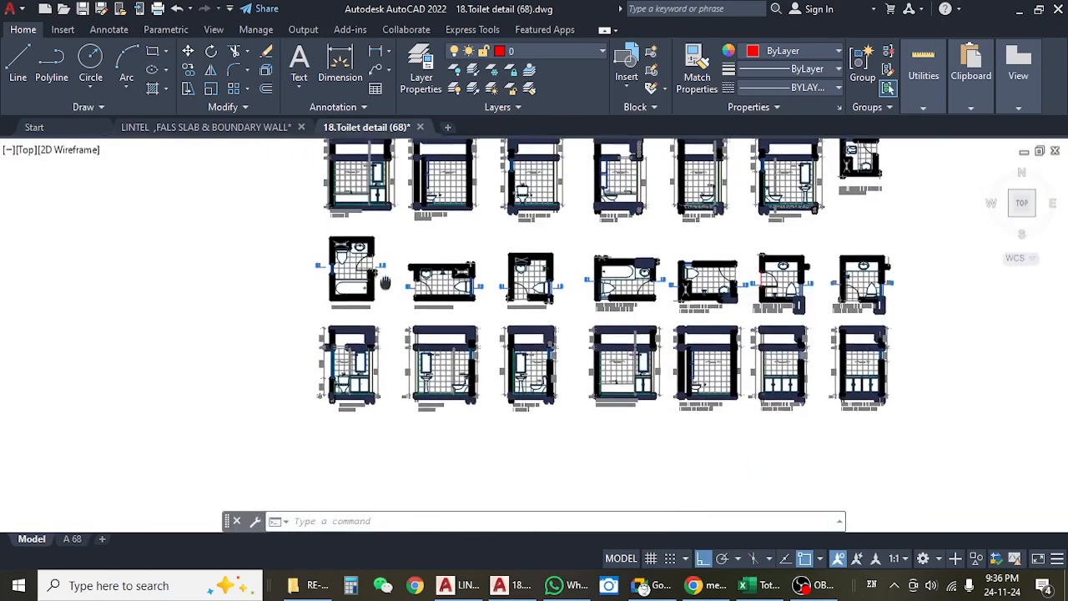
Examine the false slab in Type C Toilet 01 section gg and compare it with the matching toilet plan.
left_click_drag(385, 365, 375, 216)
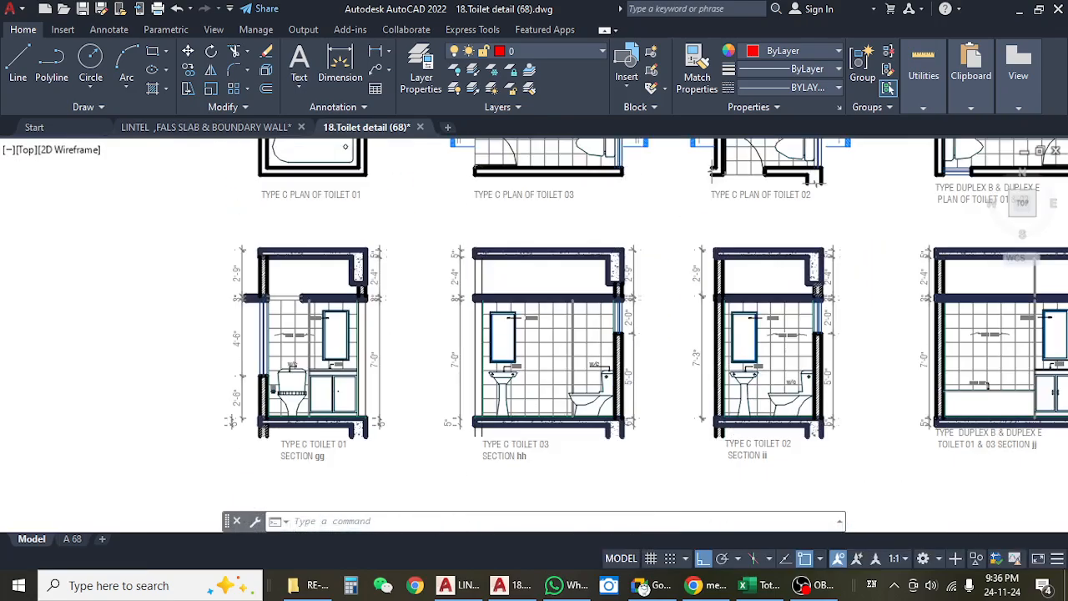
scroll(291, 294, "up", 8)
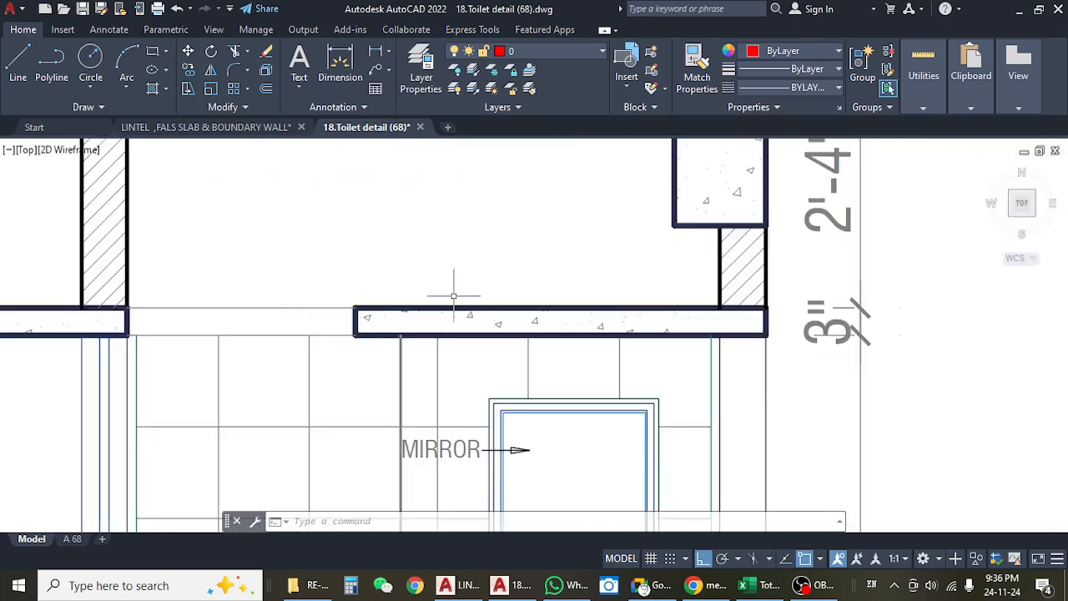
scroll(453, 292, "down", 4)
scroll(584, 312, "up", 6)
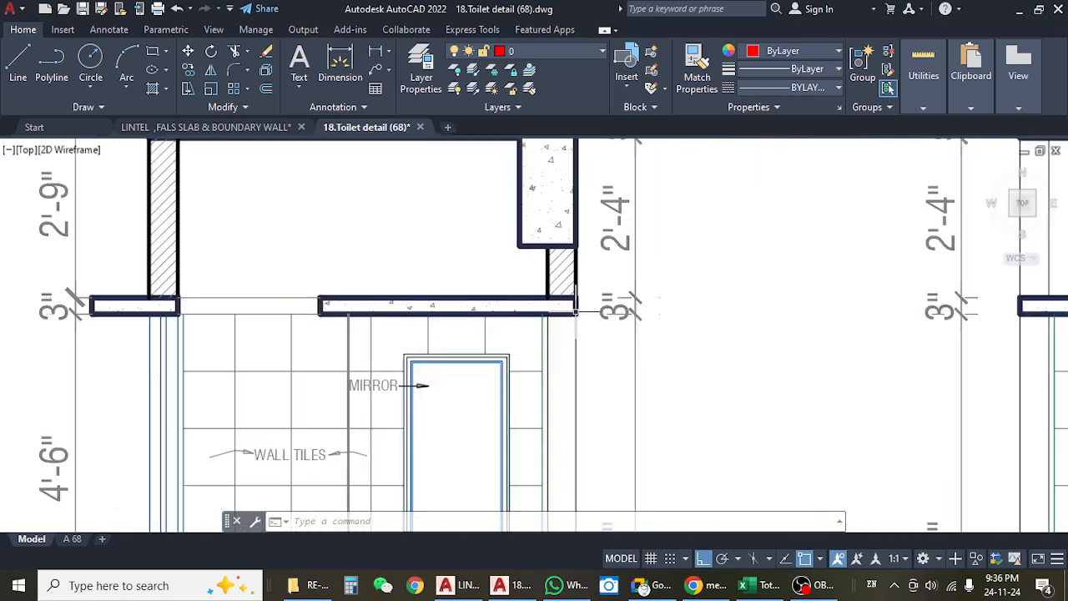
scroll(542, 313, "down", 10)
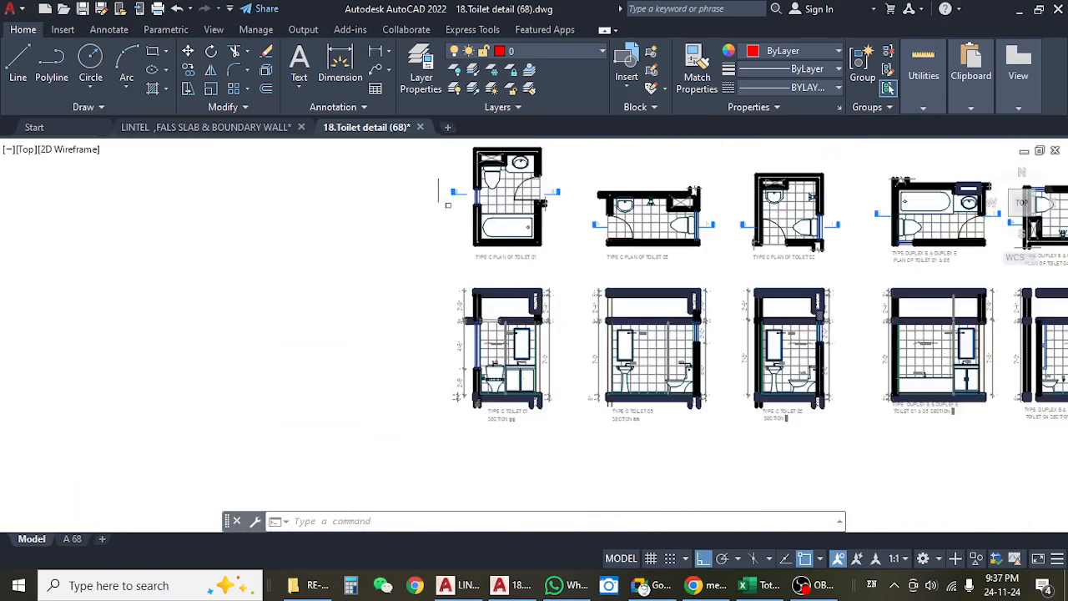
scroll(453, 200, "up", 6)
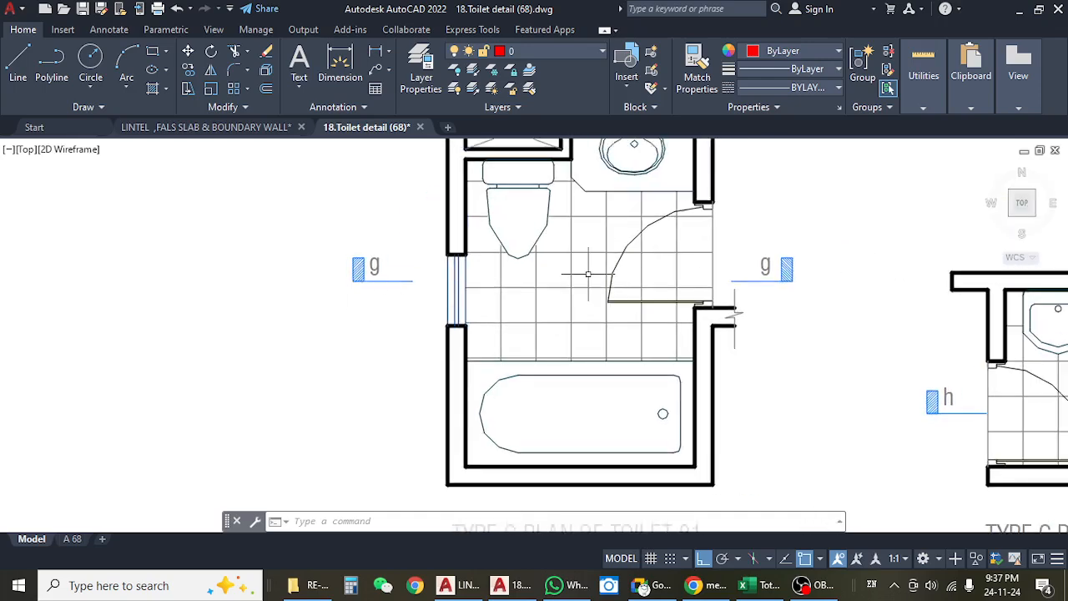
scroll(589, 274, "down", 5)
scroll(584, 409, "up", 3)
scroll(568, 477, "up", 5)
left_click_drag(586, 356, 575, 531)
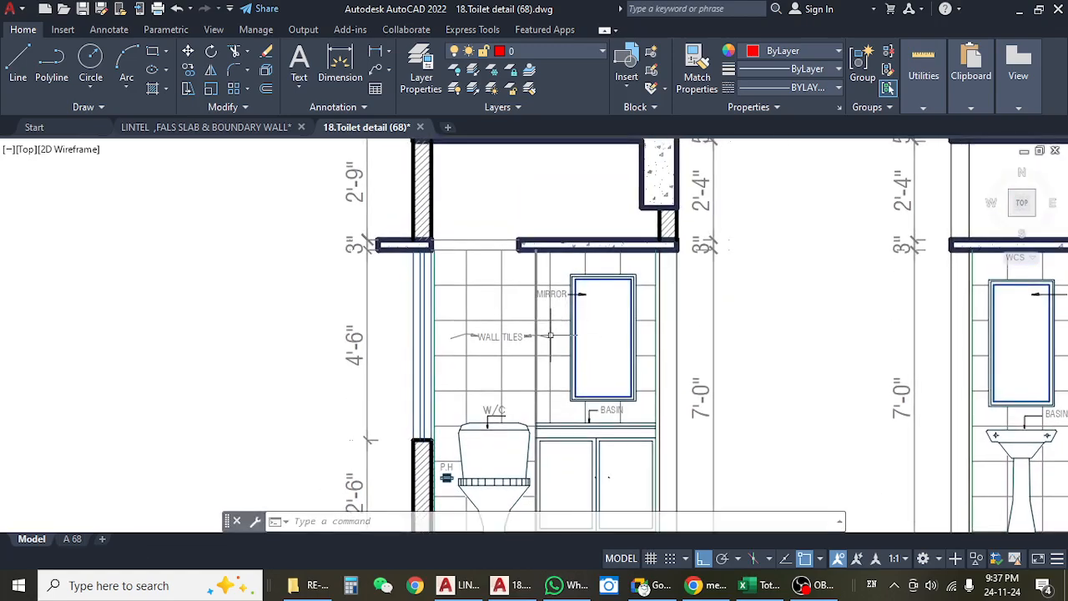
scroll(550, 335, "down", 4)
scroll(587, 339, "up", 4)
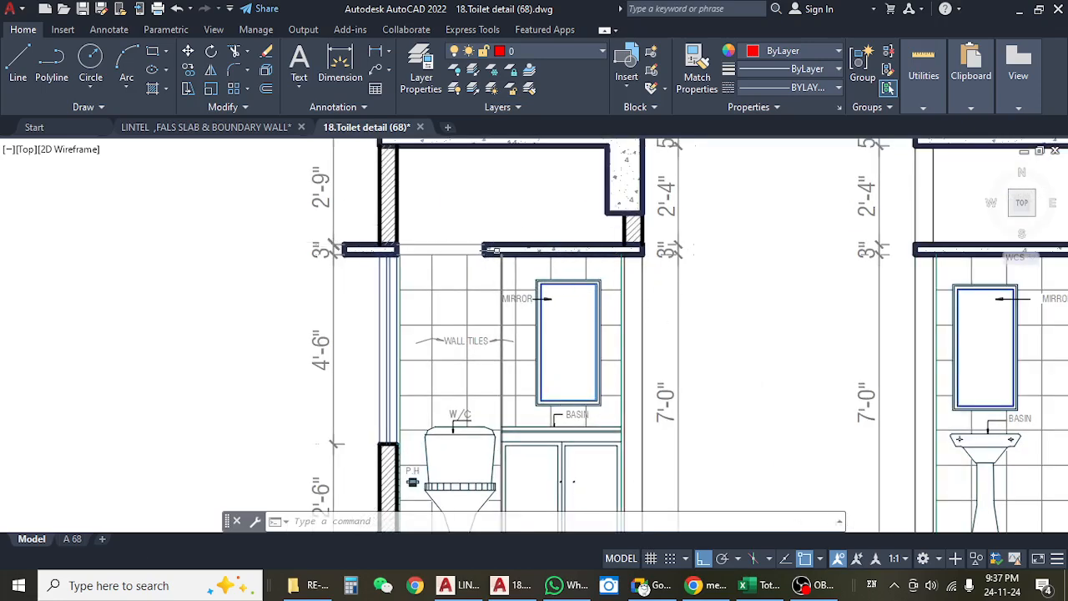
scroll(494, 251, "down", 4)
scroll(331, 225, "up", 3)
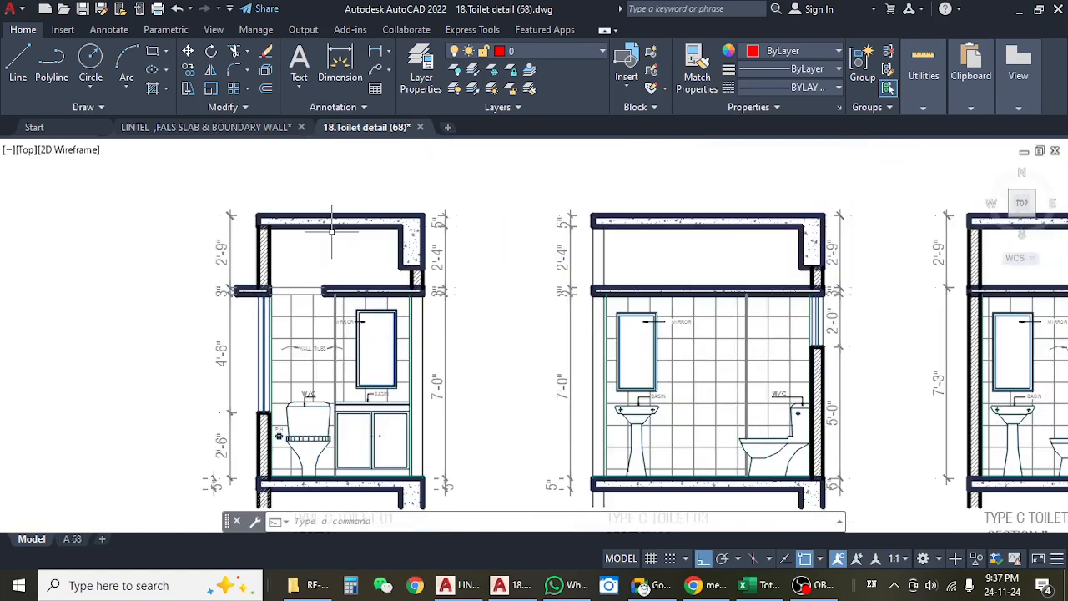
scroll(332, 230, "up", 2)
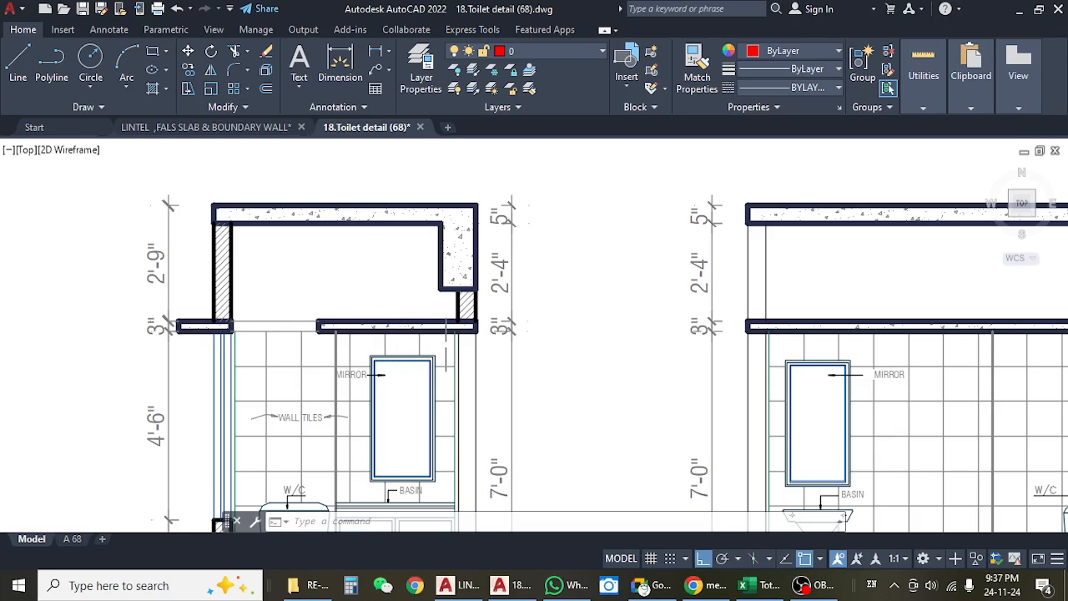
left_click_drag(402, 344, 521, 315)
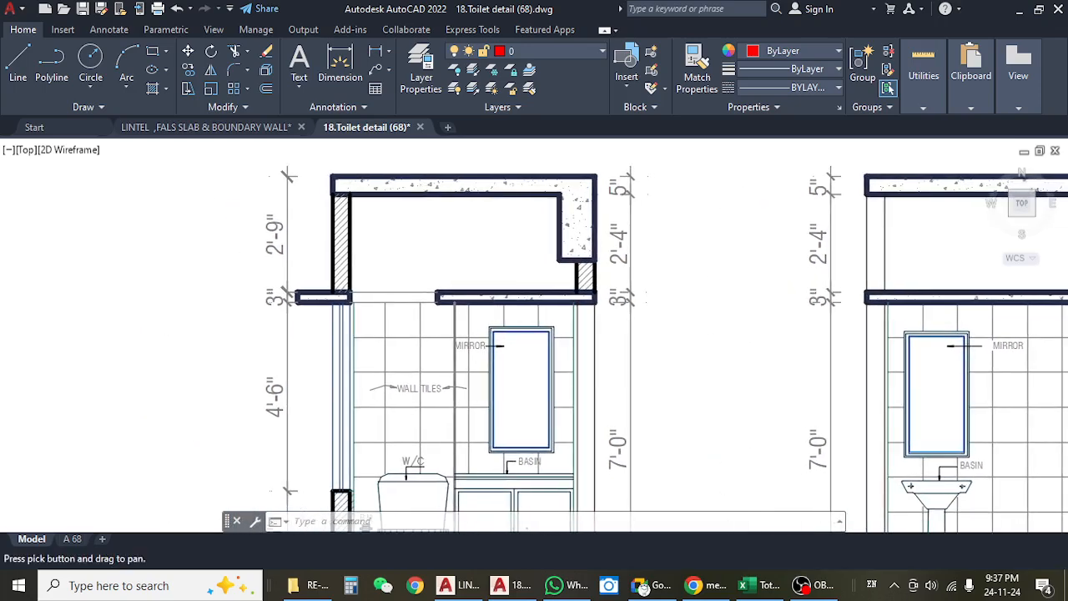
Examine the false slabs in the Type C Toilet 03 and Toilet 02 sections, hh and ii.
scroll(407, 311, "down", 4)
left_click_drag(616, 329, 417, 328)
left_click_drag(616, 351, 586, 351)
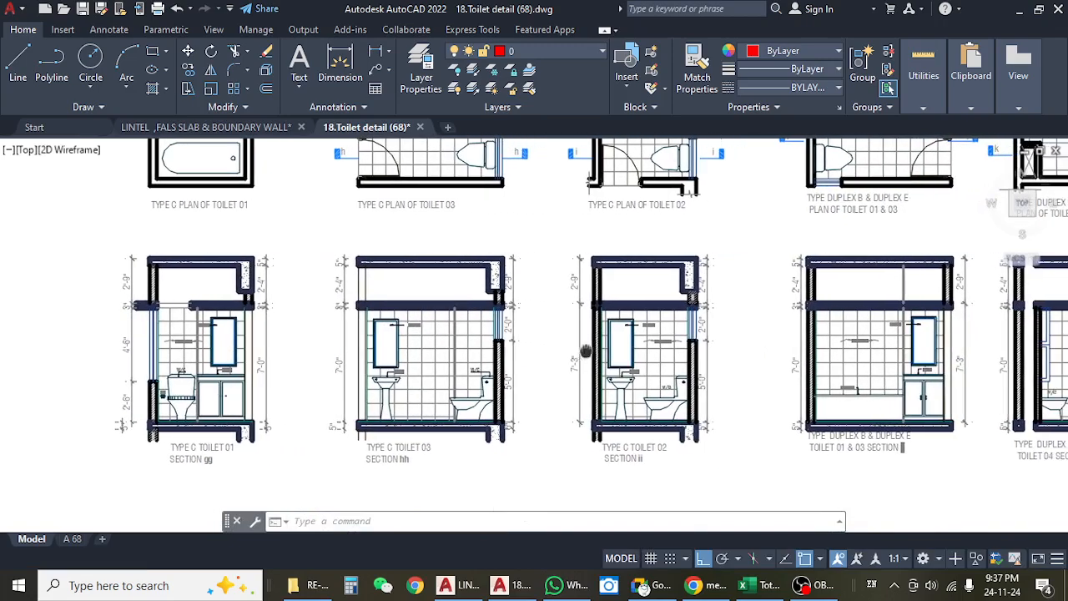
left_click_drag(563, 303, 476, 303)
scroll(434, 330, "up", 5)
scroll(423, 333, "down", 5)
left_click_drag(743, 376, 461, 356)
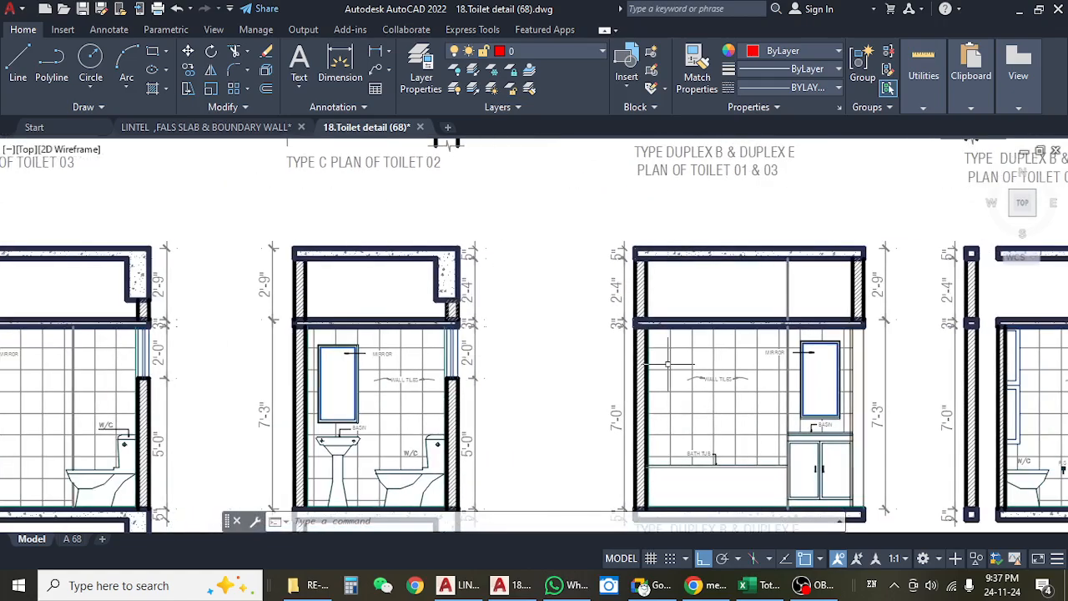
Examine the false slabs and the space above them in the Duplex B and Duplex E toilet sections, jj to mm.
scroll(667, 365, "down", 4)
scroll(584, 343, "up", 7)
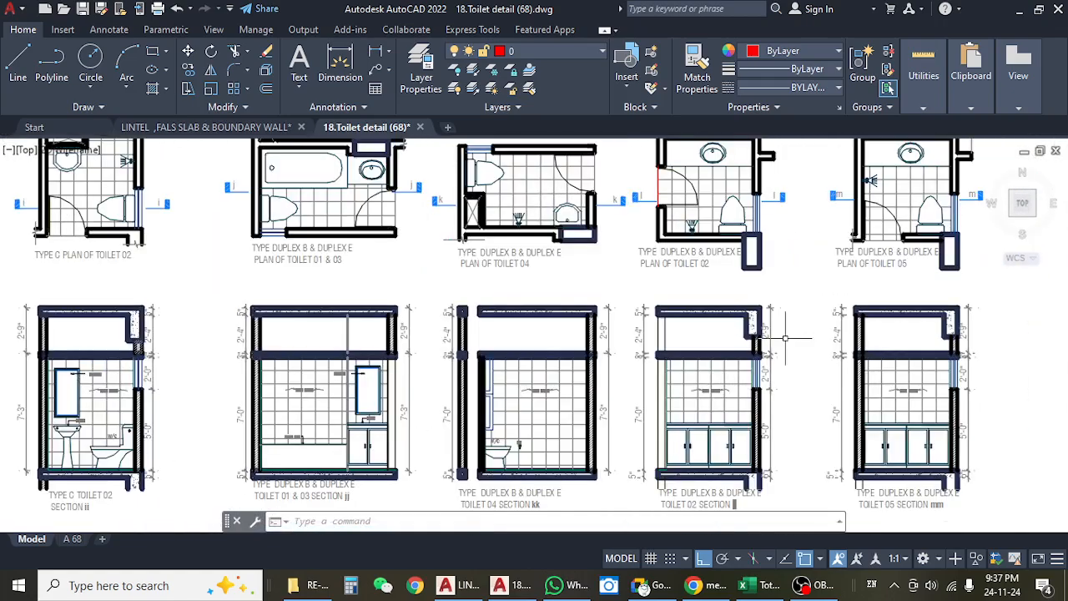
scroll(801, 405, "down", 5)
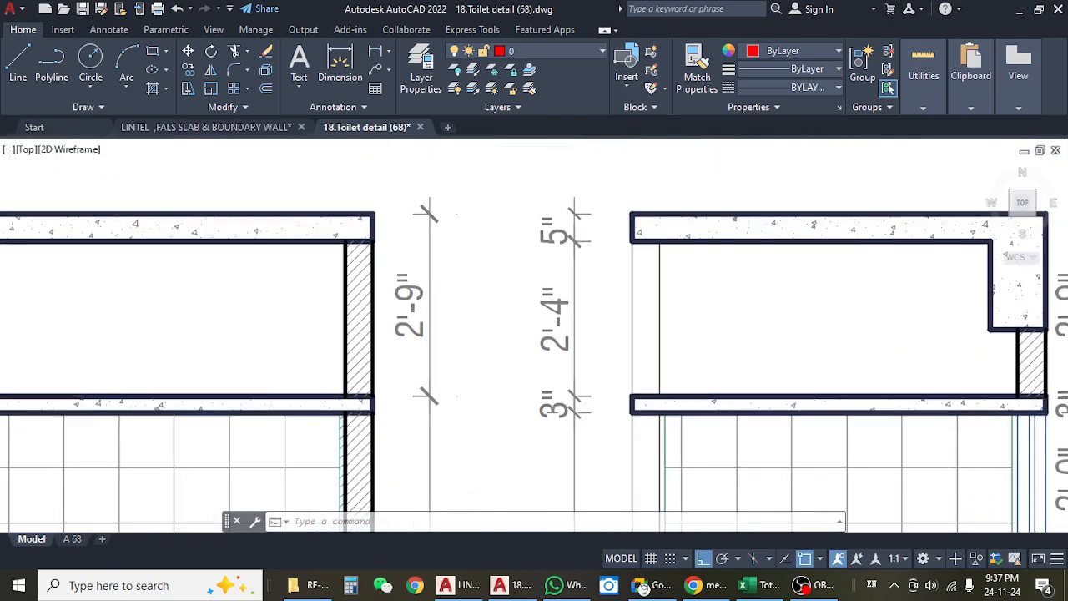
scroll(669, 342, "up", 4)
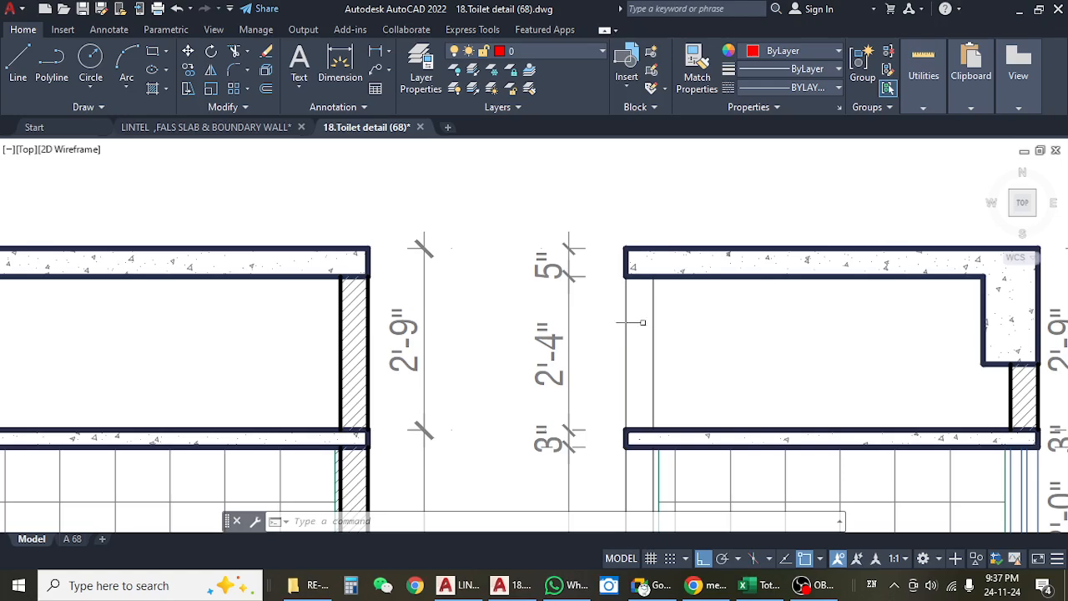
scroll(682, 350, "down", 2)
mouse_move(283, 344)
left_mouse_down()
mouse_move(559, 346)
mouse_move(707, 313)
left_mouse_up()
scroll(685, 319, "down", 4)
left_click_drag(978, 402, 471, 375)
scroll(600, 302, "up", 2)
scroll(599, 302, "up", 4)
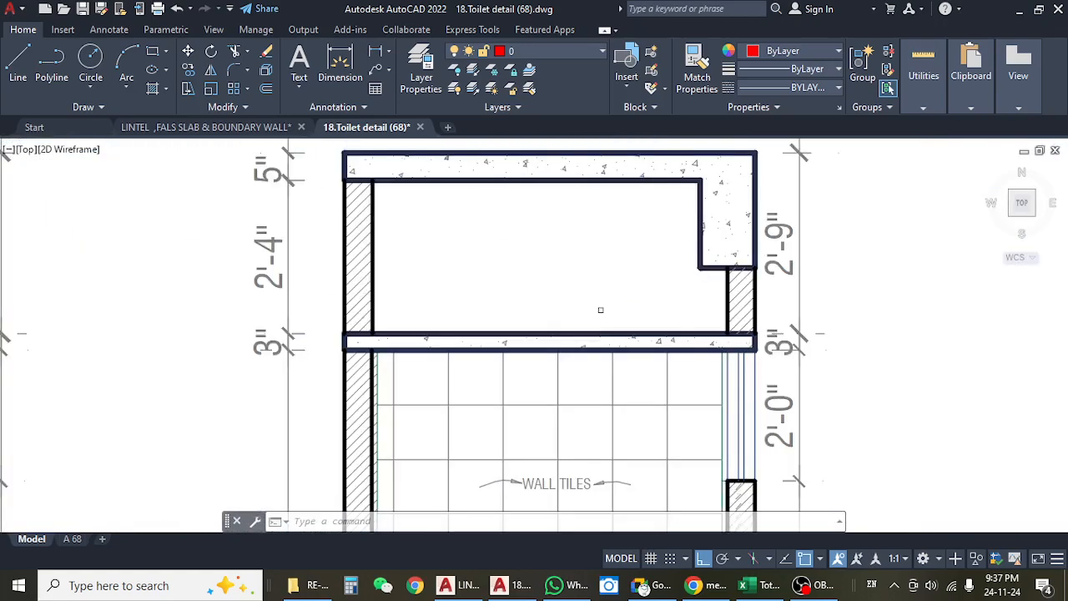
scroll(540, 287, "down", 4)
scroll(611, 291, "down", 3)
left_click_drag(611, 292, 602, 356)
scroll(601, 357, "down", 5)
scroll(618, 368, "up", 7)
scroll(628, 338, "up", 3)
scroll(597, 350, "down", 3)
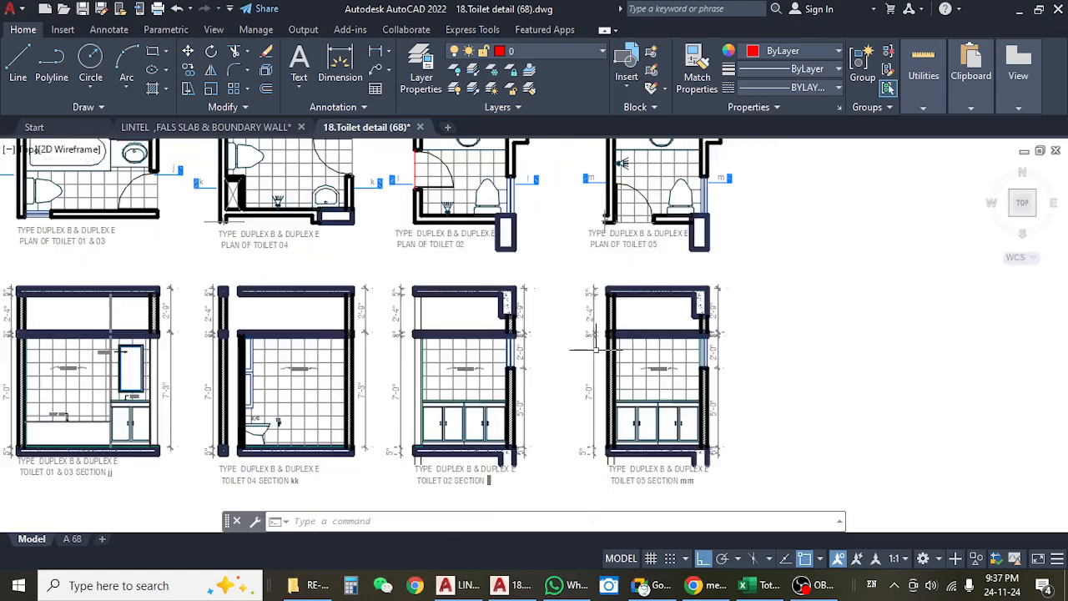
scroll(409, 342, "up", 2)
scroll(469, 338, "down", 6)
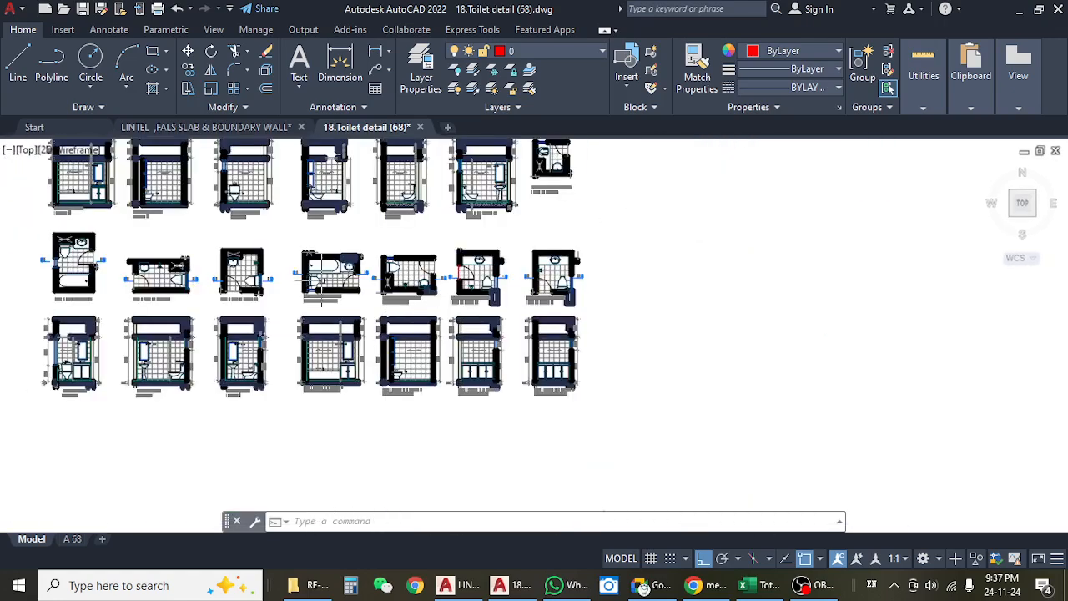
Examine section aa and the floor plan of Type B & E Toilet 01.
scroll(469, 317, "up", 2)
scroll(198, 230, "up", 6)
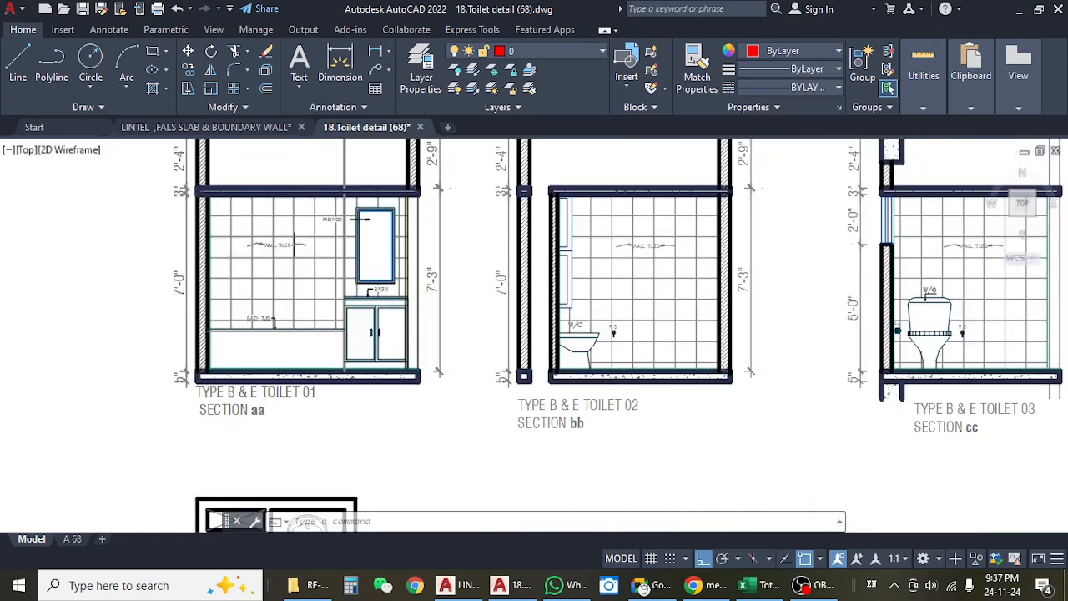
scroll(338, 283, "down", 6)
scroll(338, 282, "up", 6)
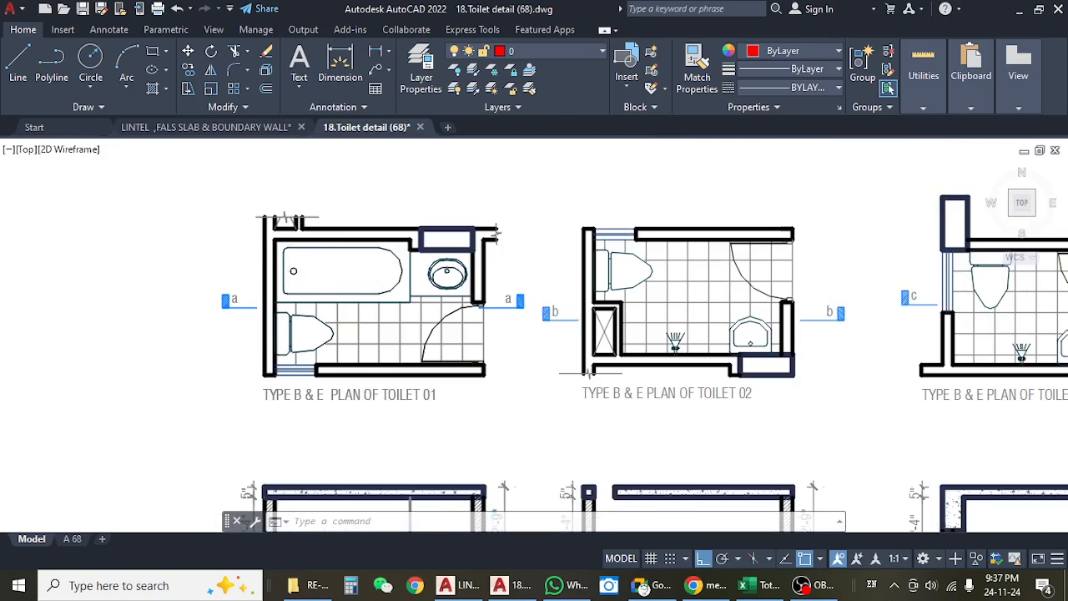
type("rec")
key("Return")
left_click(285, 250)
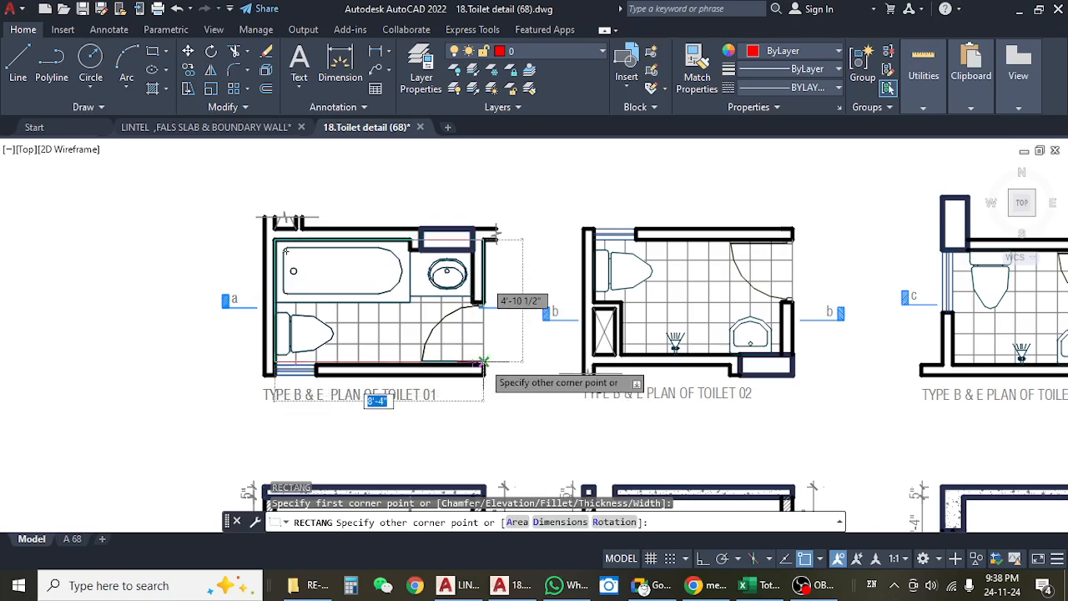
key("Escape")
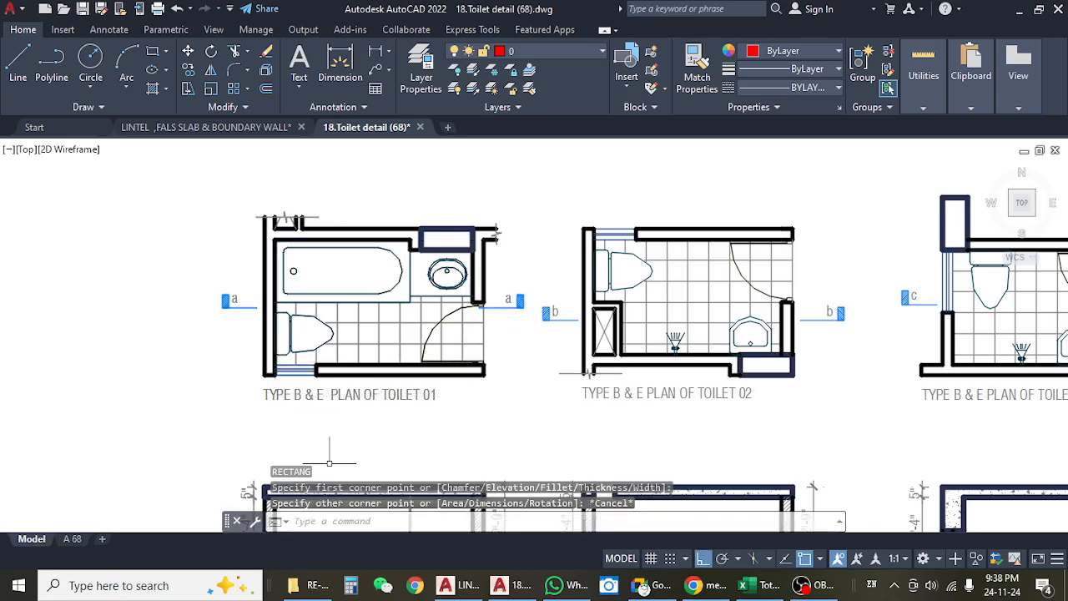
Check the false slab's extent in section aa and draw a rectangle over the Type B & E Toilet 01 plan, including its side walls.
left_click_drag(330, 458, 347, 319)
scroll(310, 399, "up", 4)
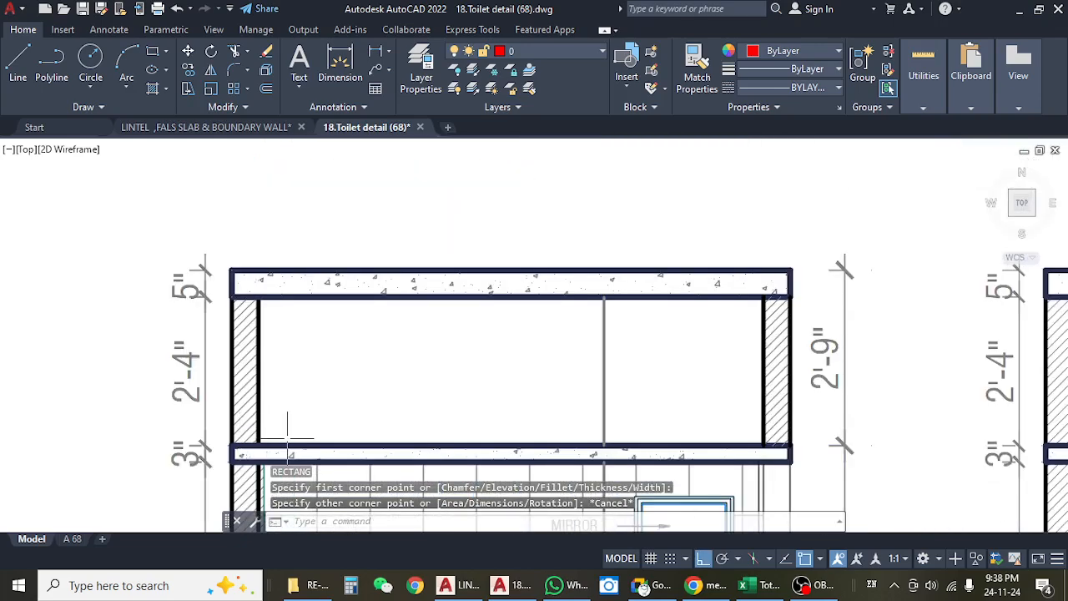
scroll(284, 438, "down", 4)
left_click_drag(302, 291, 298, 390)
type("rec")
key("Return")
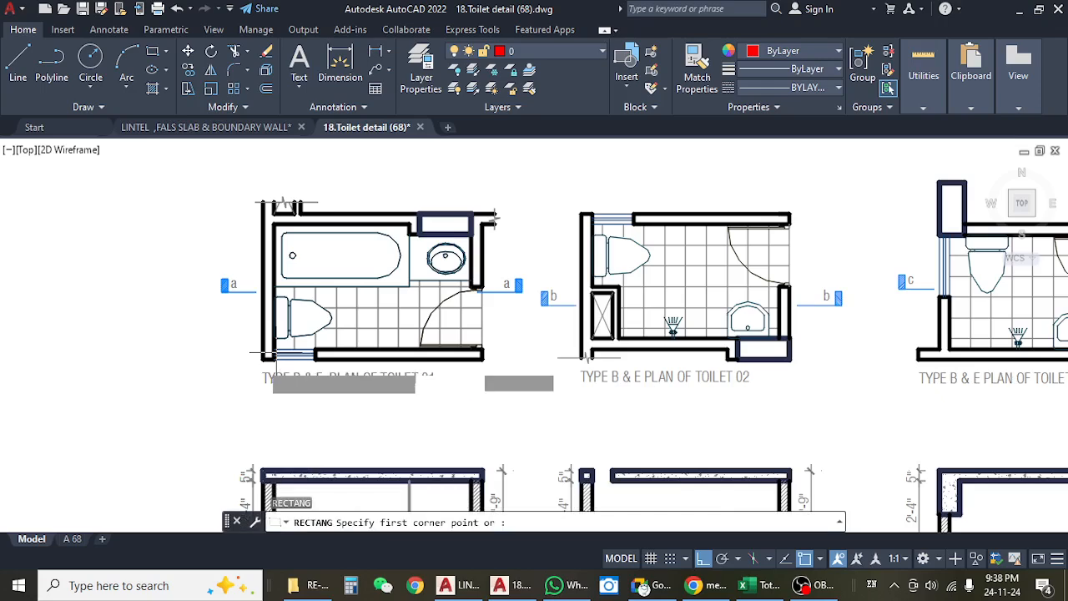
left_click(264, 360)
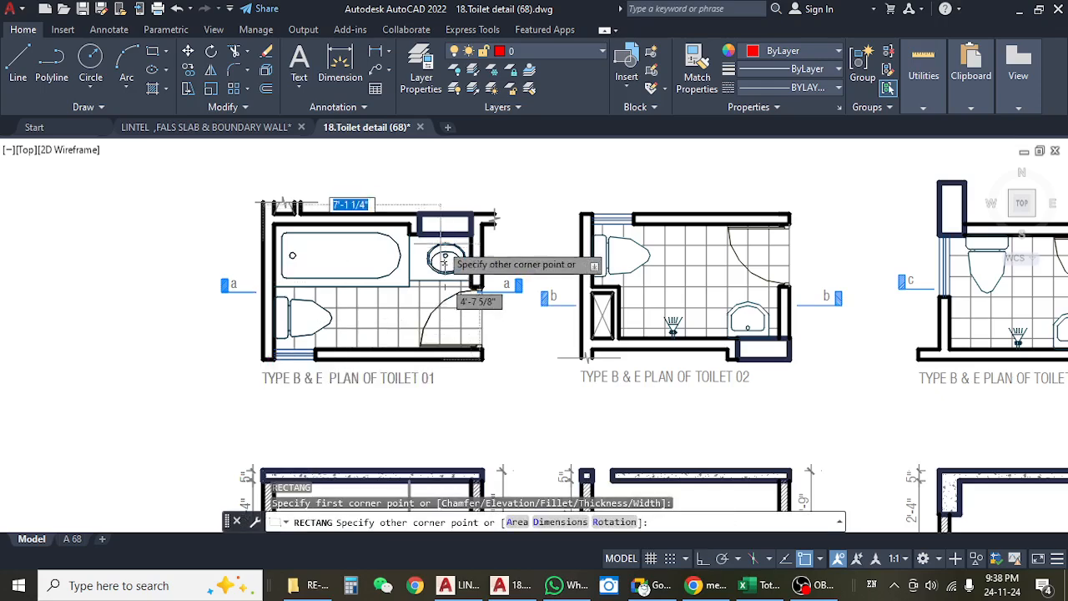
left_click(482, 222)
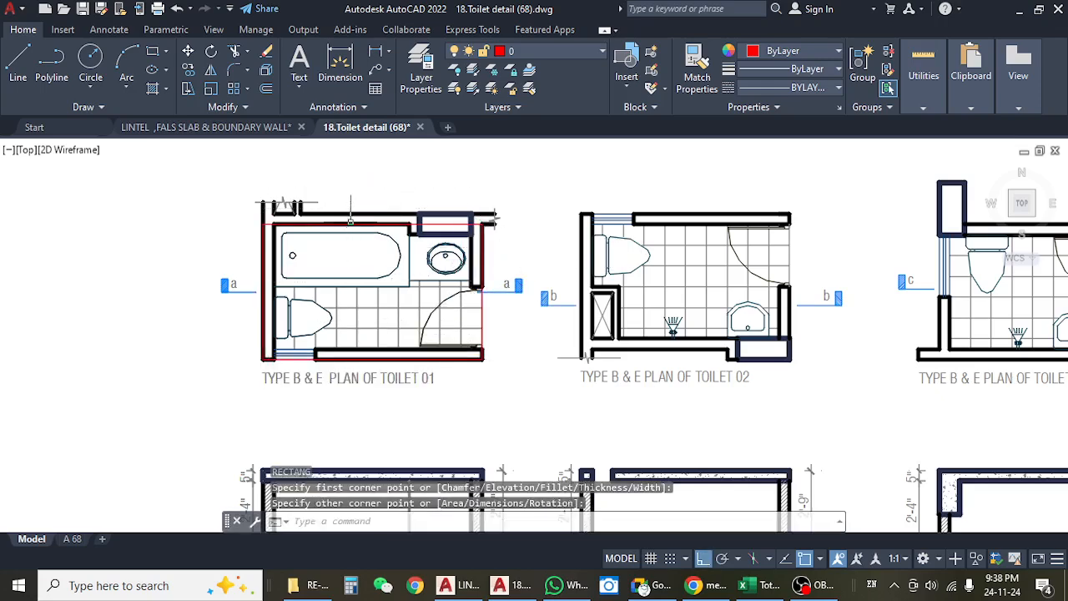
Stretch the rectangle's upper edge to the outer face of Toilet 01's upper wall.
scroll(349, 222, "up", 4)
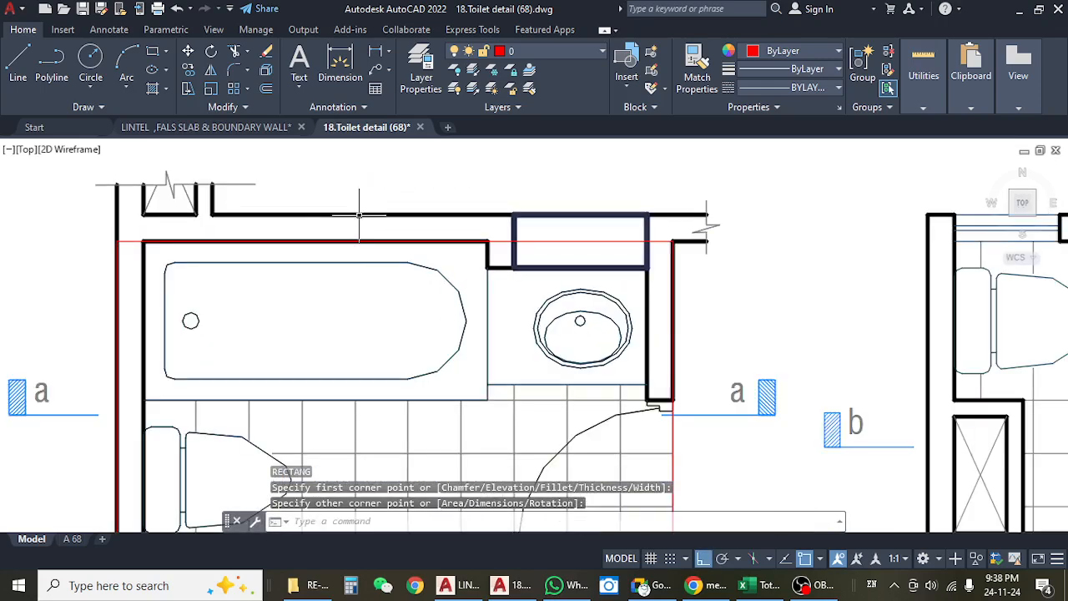
left_click(493, 241)
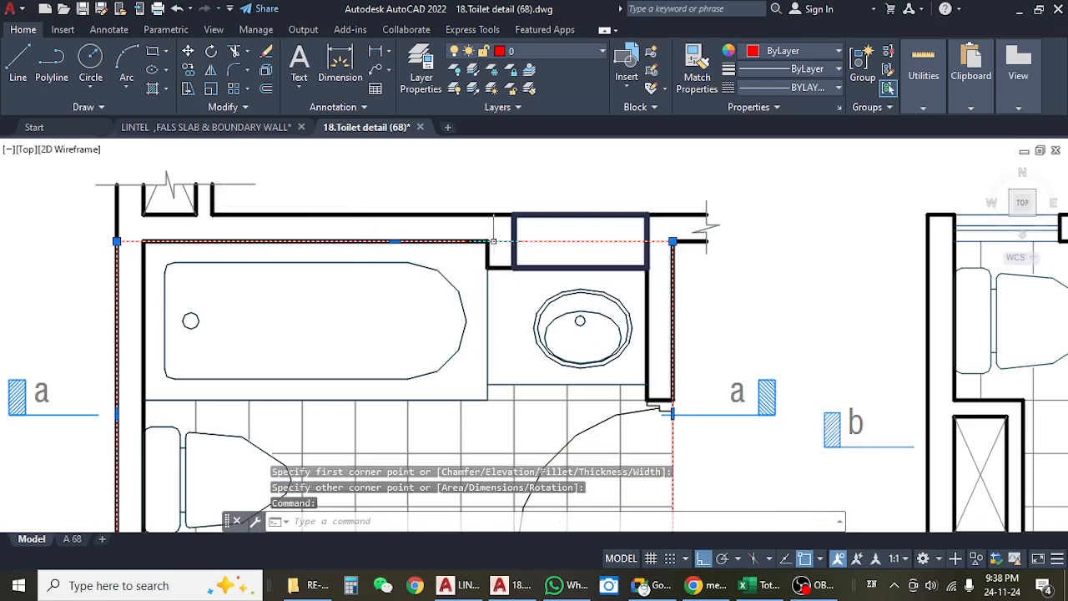
left_click(396, 241)
scroll(406, 251, "down", 2)
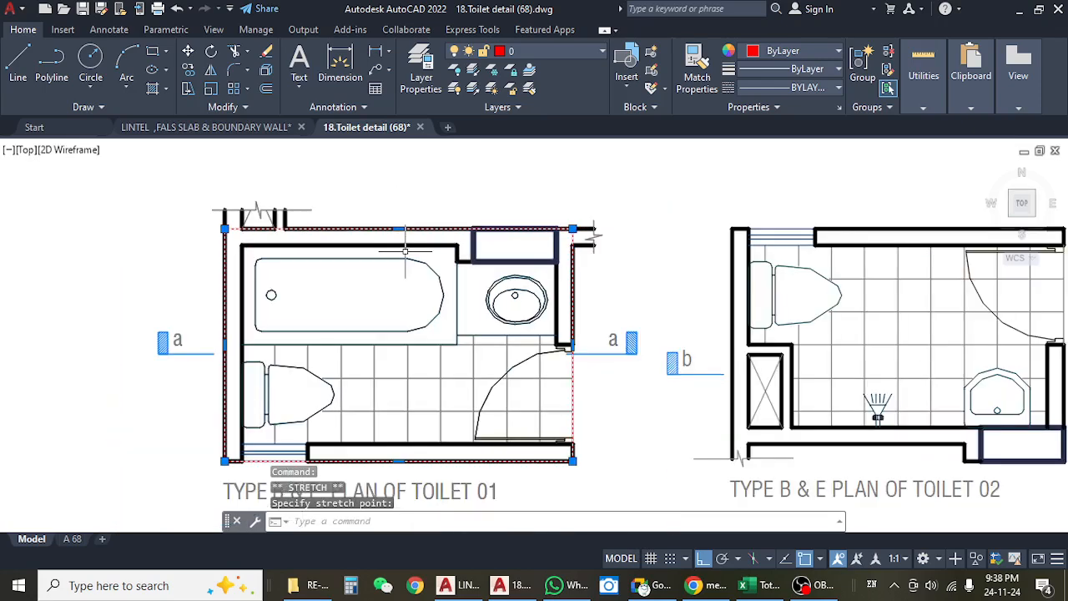
Highlight the false slab outline over the Type B & E Toilet 01 plan to check its extent.
scroll(406, 250, "down", 2)
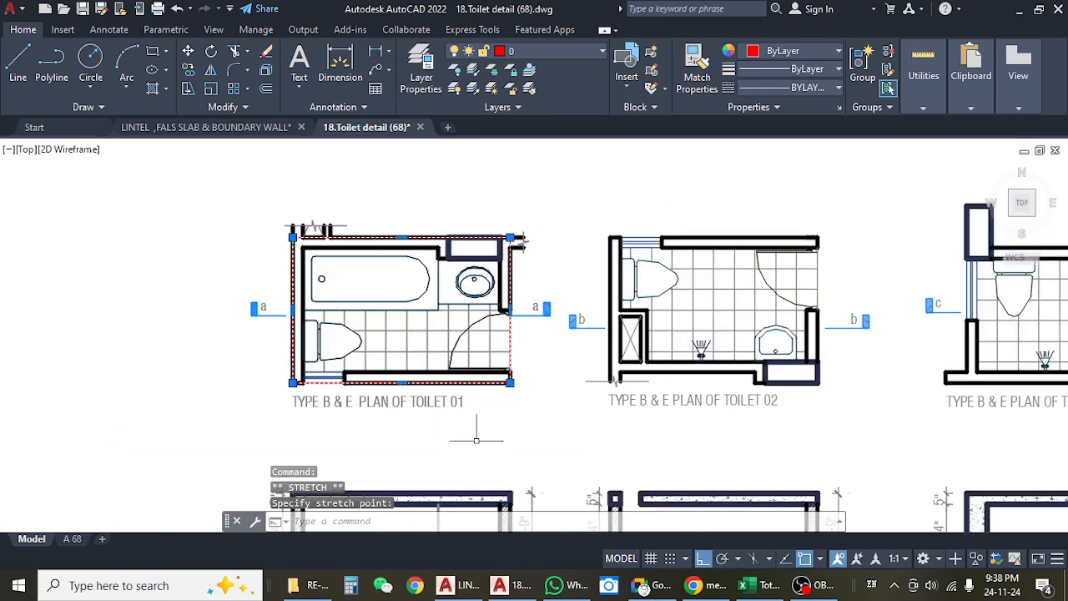
key("Escape")
left_click(510, 333)
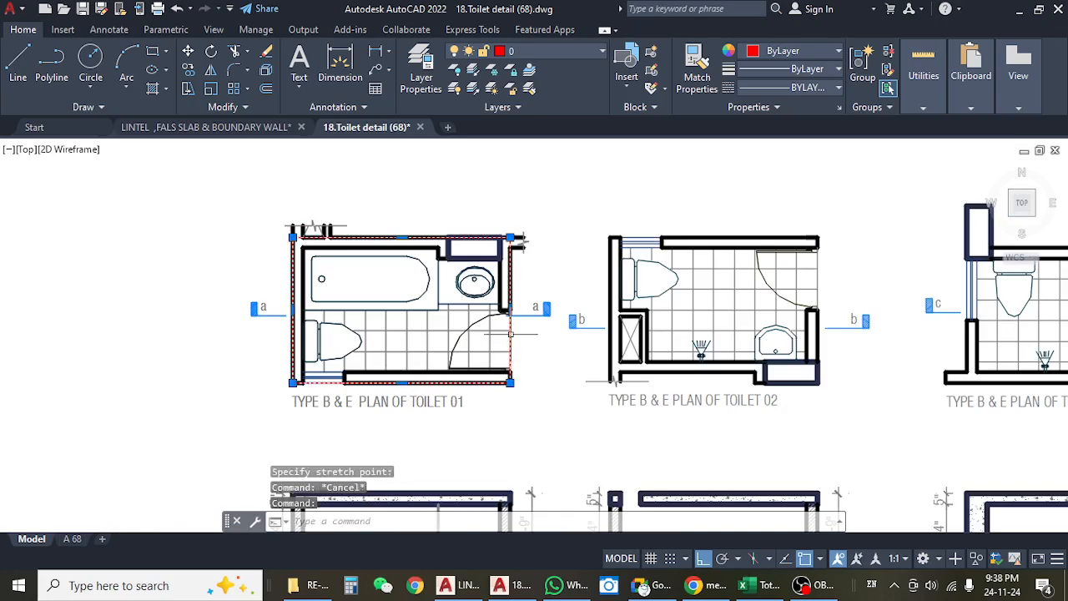
left_click_drag(492, 418, 496, 364)
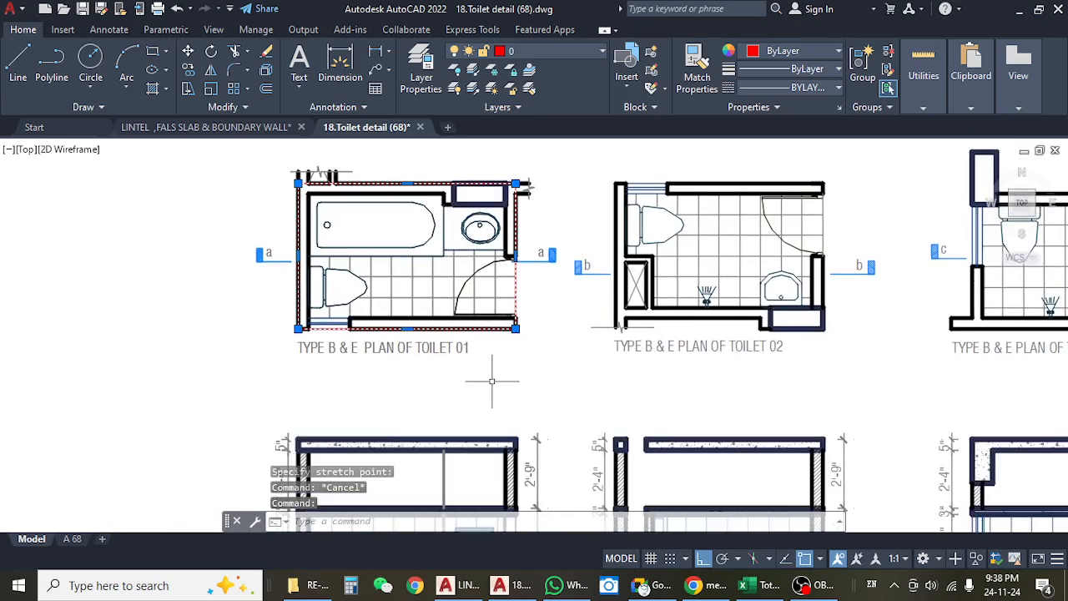
left_click_drag(567, 372, 360, 389)
key("Escape")
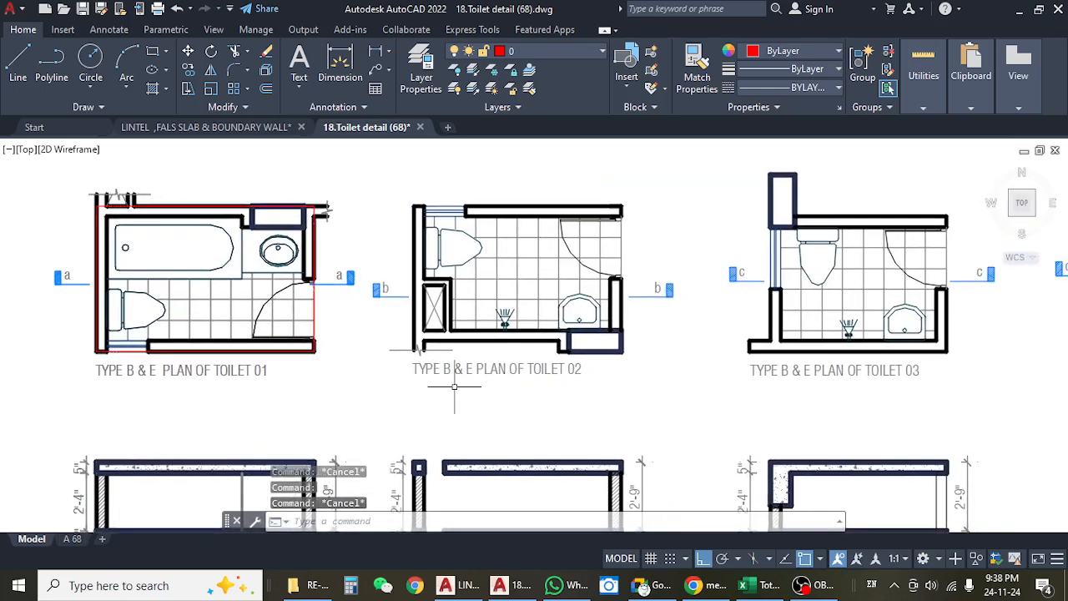
Draw a rectangle about 8'-4" by 5'-5" around the outer wall faces of the Type B & E Toilet 02 plan.
type("rerec")
key("Return")
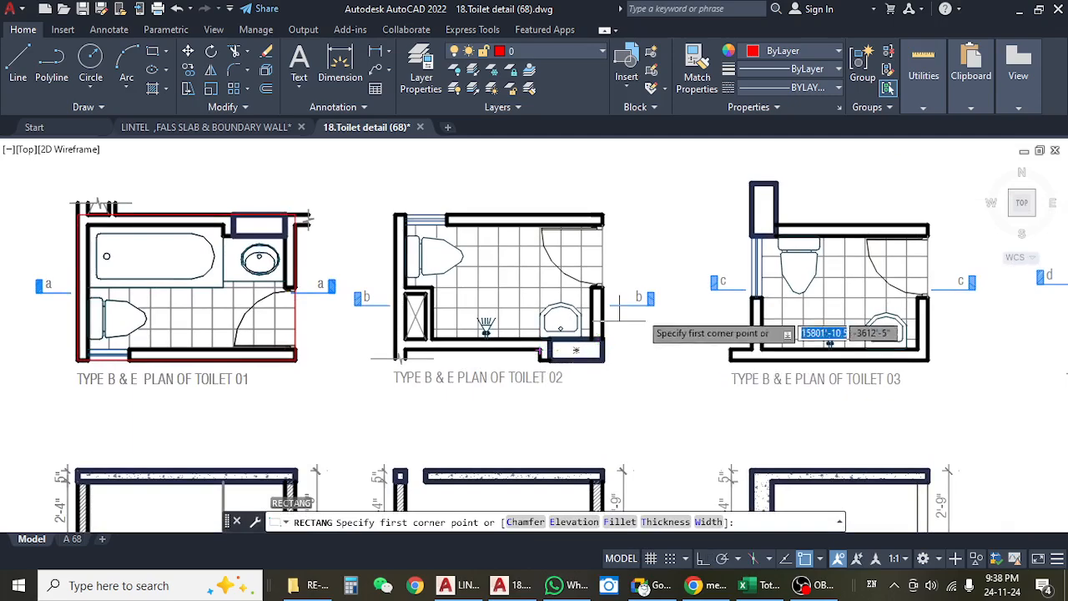
scroll(394, 214, "up", 4)
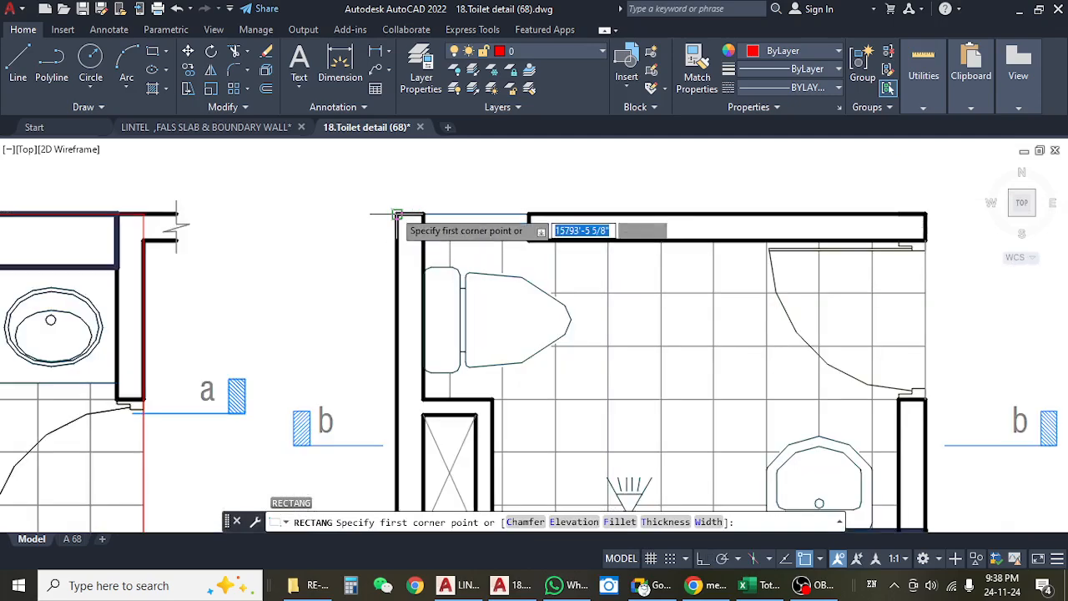
left_click(394, 214)
scroll(393, 267, "down", 4)
scroll(625, 401, "up", 3)
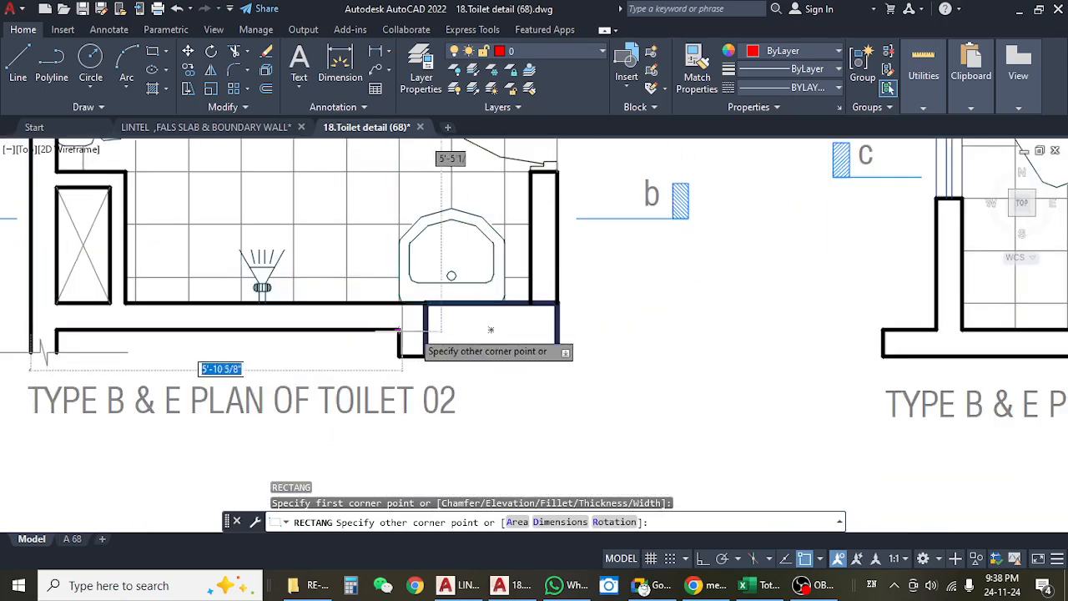
left_click(558, 330)
scroll(584, 317, "down", 3)
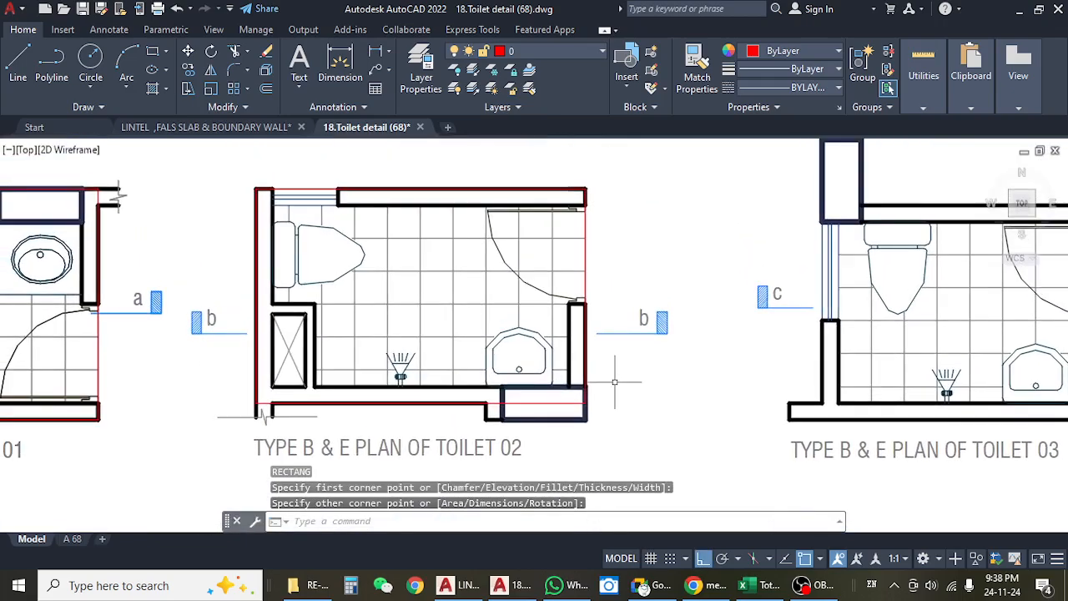
Highlight the false slab rectangle over Toilet 02 to check its extent against the outer walls.
scroll(615, 382, "down", 5)
left_click_drag(520, 316, 465, 295)
scroll(465, 295, "up", 5)
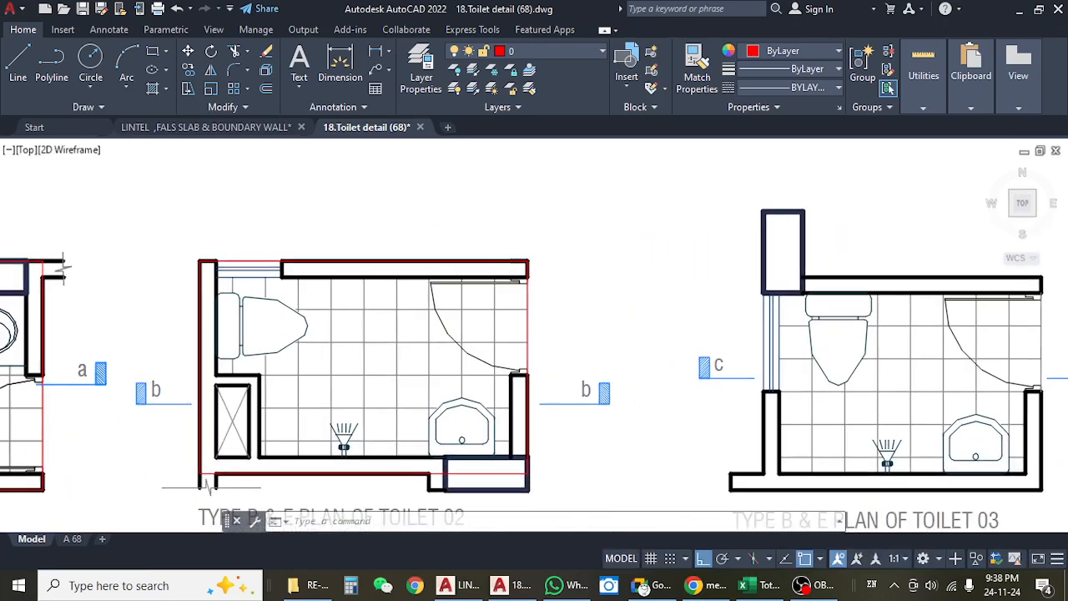
key("Escape")
key("Escape")
left_click(527, 294)
scroll(624, 273, "down", 4)
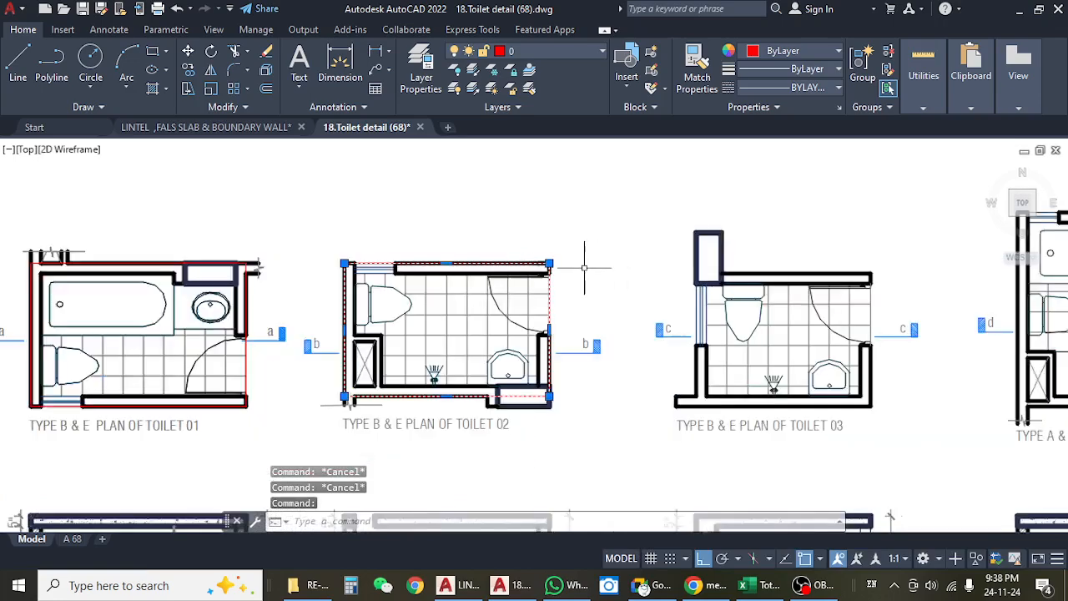
key("Escape")
key("Escape")
scroll(400, 328, "up", 4)
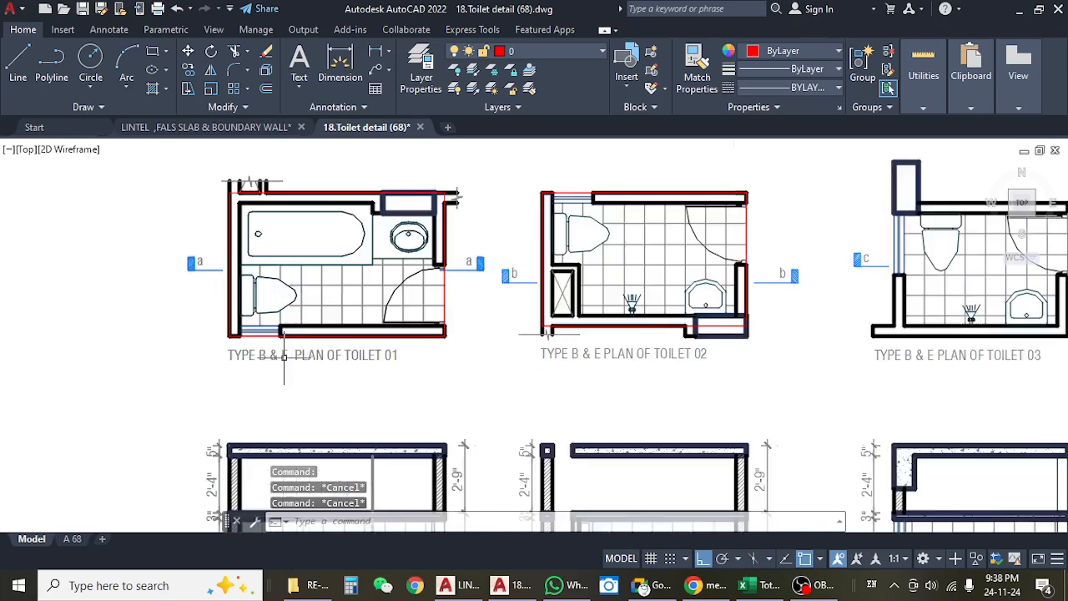
Examine how the red false slab outline follows the outer wall faces of Type B & E Toilet 01.
scroll(369, 354, "down", 4)
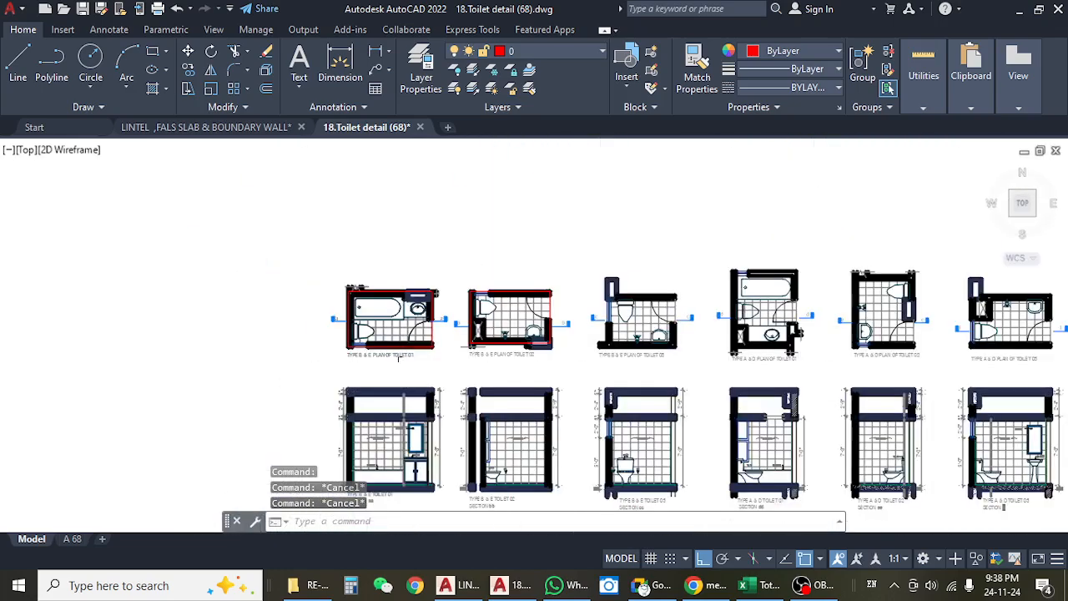
scroll(251, 357, "up", 5)
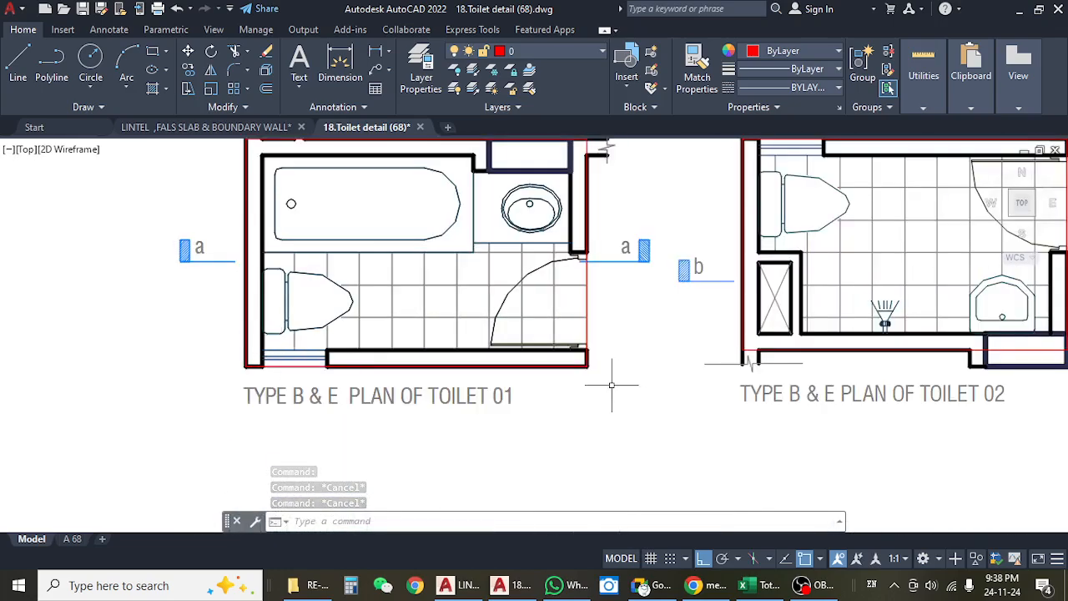
left_click_drag(592, 316, 591, 359)
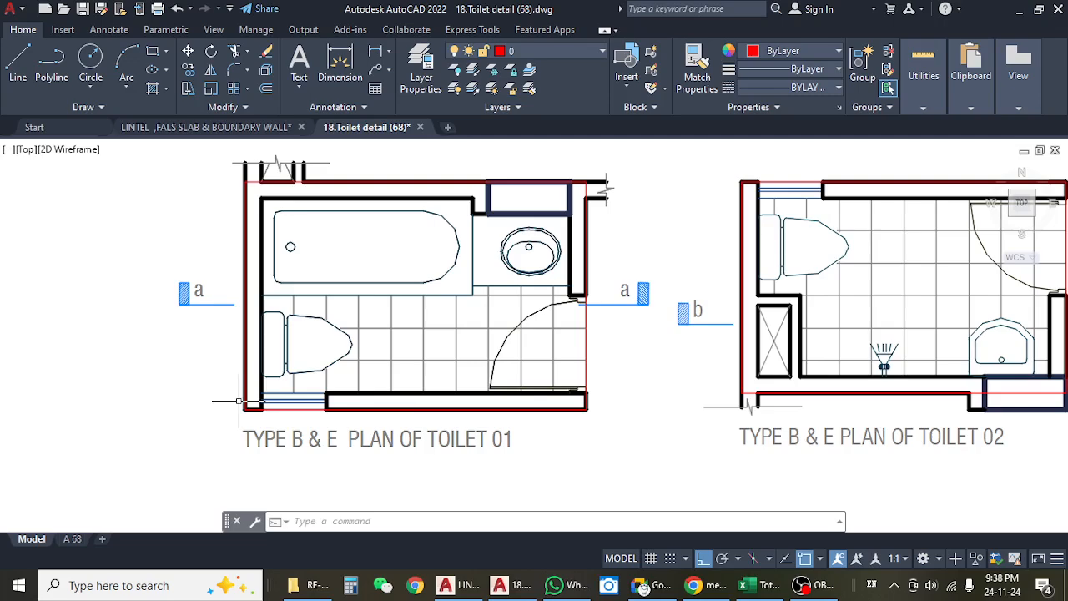
left_click_drag(389, 410, 382, 371)
left_click_drag(584, 306, 582, 341)
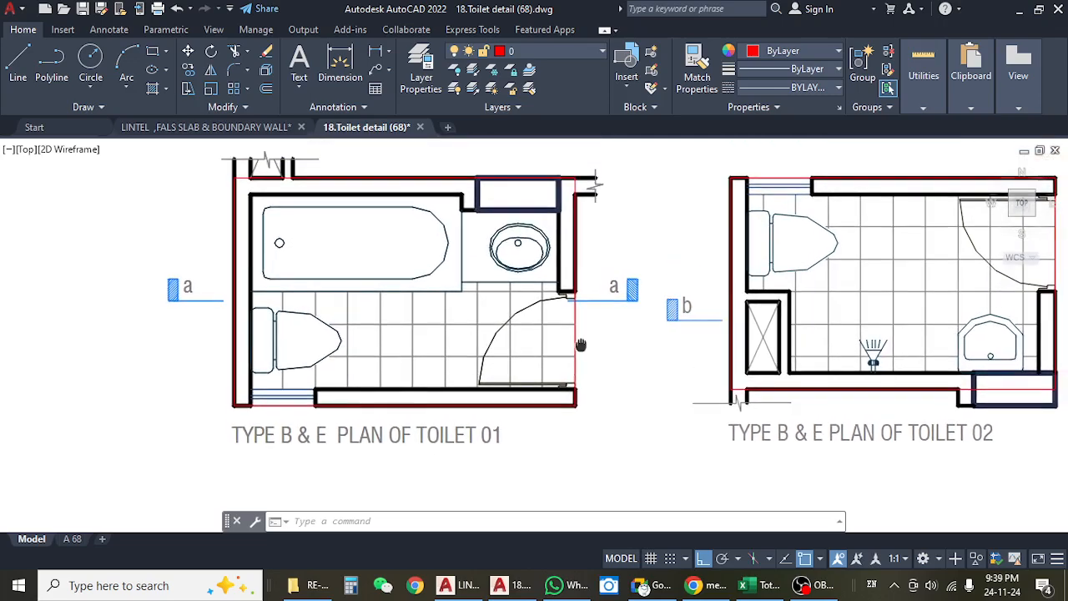
scroll(555, 329, "down", 4)
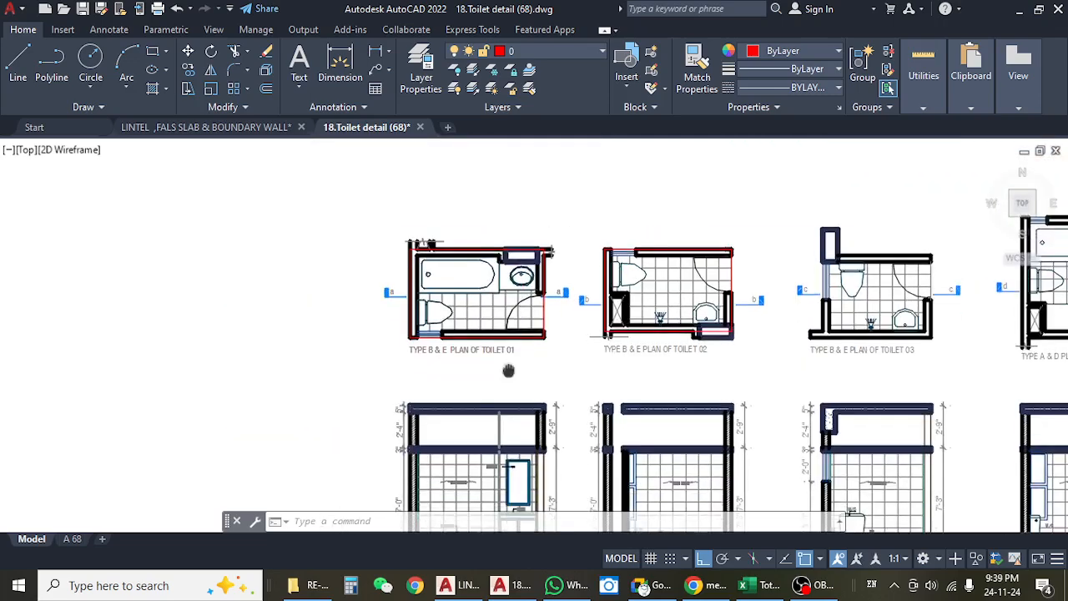
Examine the false slab thickness dimension in the Type B & E Toilet 01 and 02 sections and Type C Toilet 01 section gg.
left_click_drag(523, 322, 492, 245)
scroll(576, 230, "up", 3)
scroll(534, 246, "up", 5)
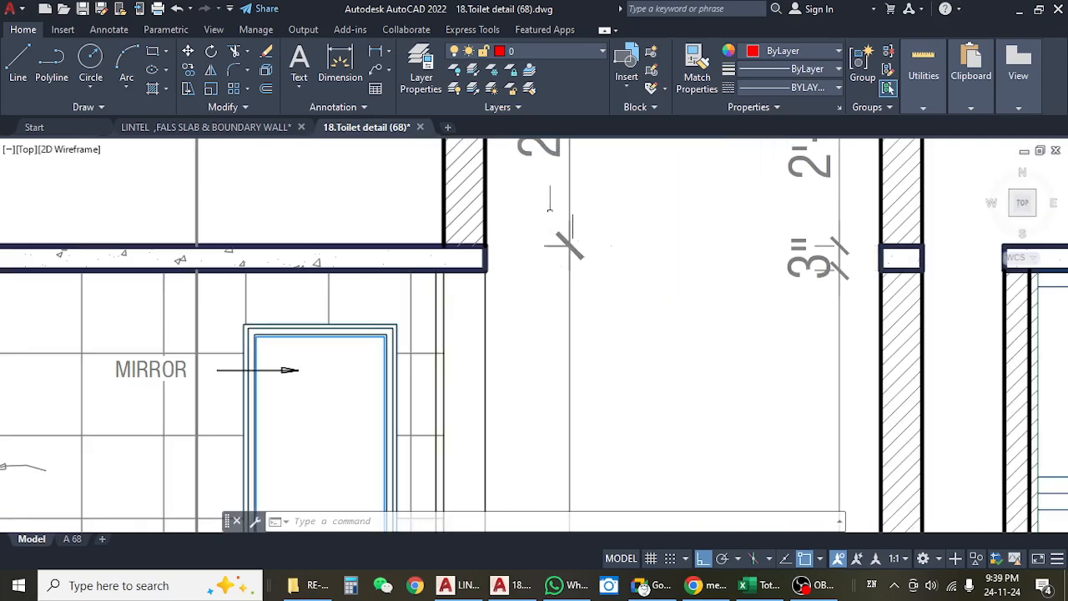
scroll(538, 271, "down", 3)
scroll(538, 271, "down", 3)
scroll(643, 224, "up", 6)
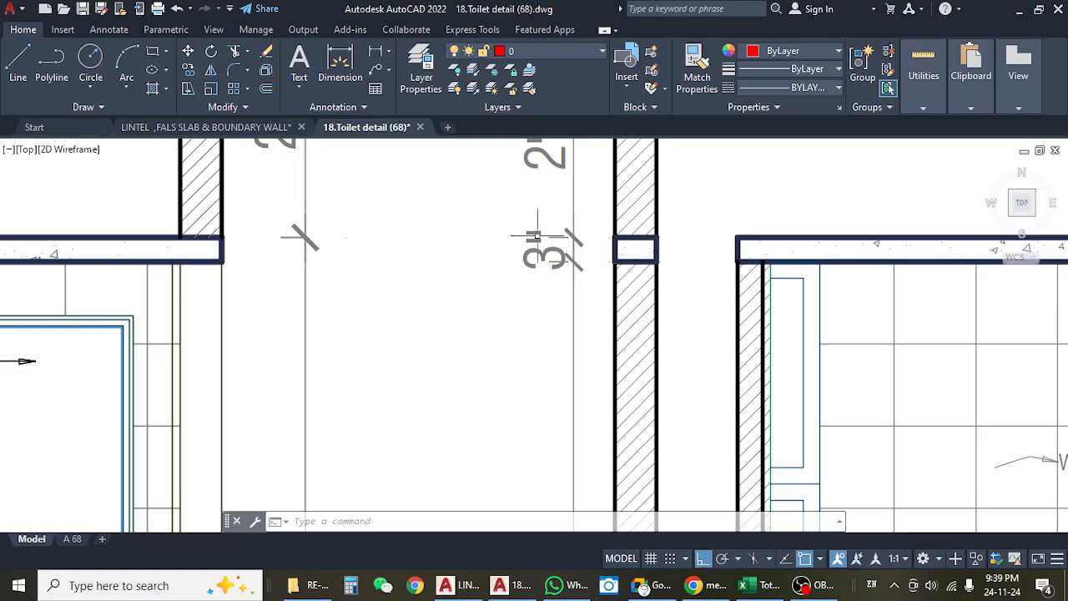
scroll(537, 255, "down", 6)
scroll(463, 373, "up", 4)
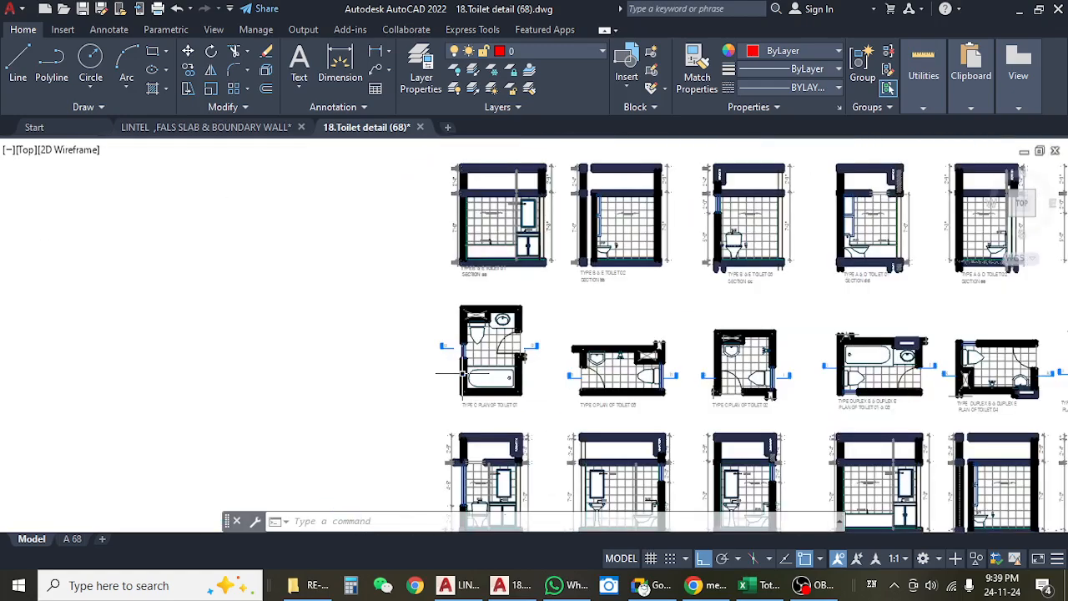
scroll(464, 375, "up", 2)
mouse_move(476, 385)
left_mouse_down()
mouse_move(474, 188)
mouse_move(494, 309)
left_mouse_up()
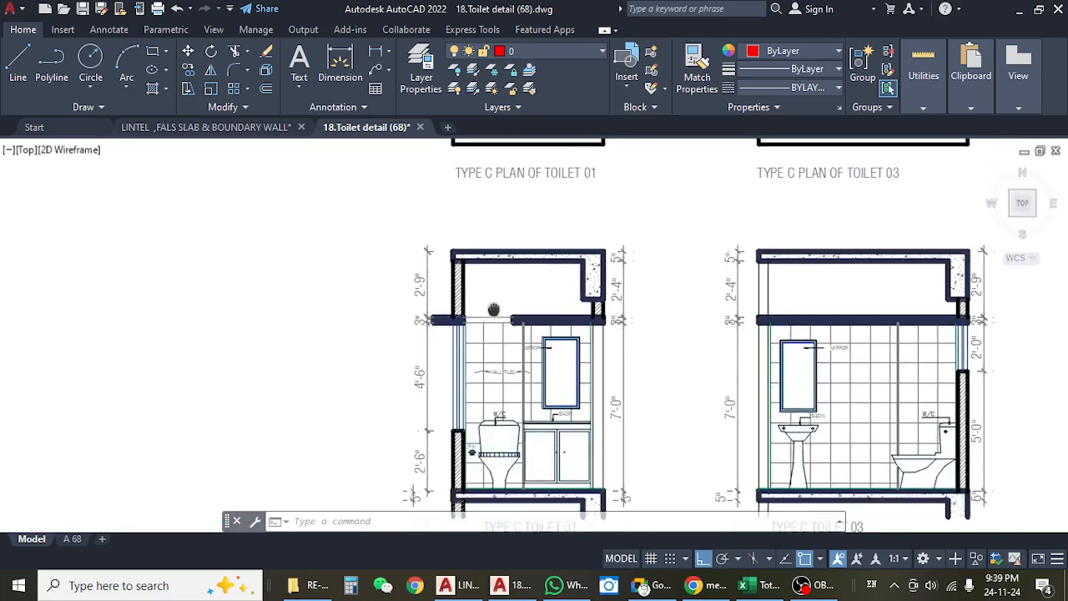
scroll(475, 318, "up", 7)
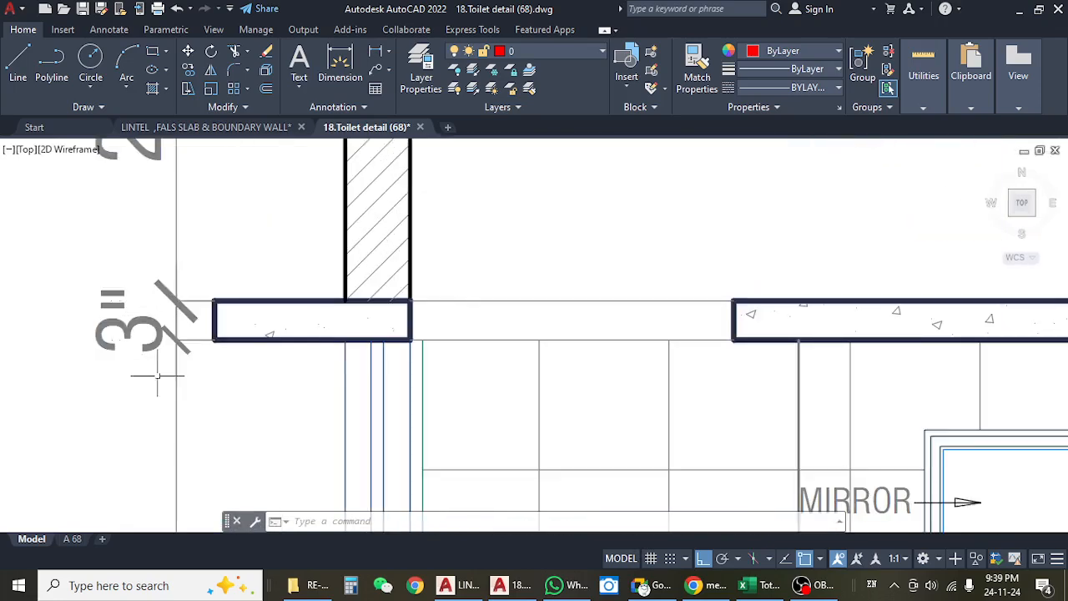
scroll(392, 337, "down", 7)
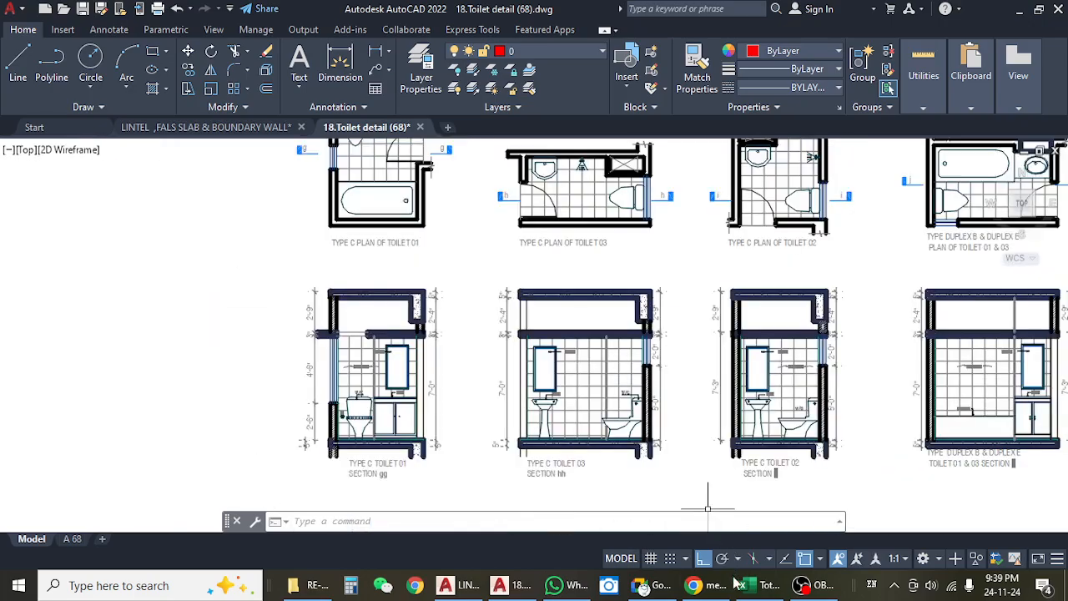
Switch to the Khalil Garden estimate in Excel and review the 1st Floor Total False slab row on the Mason sheet.
left_click(741, 585)
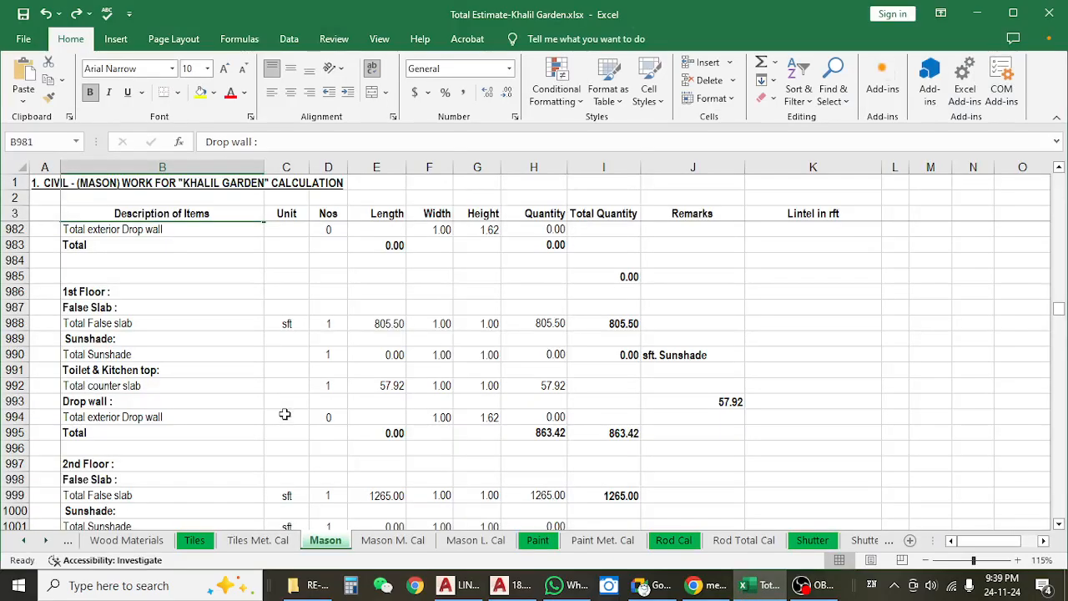
left_click(161, 326)
scroll(229, 346, "up", 4)
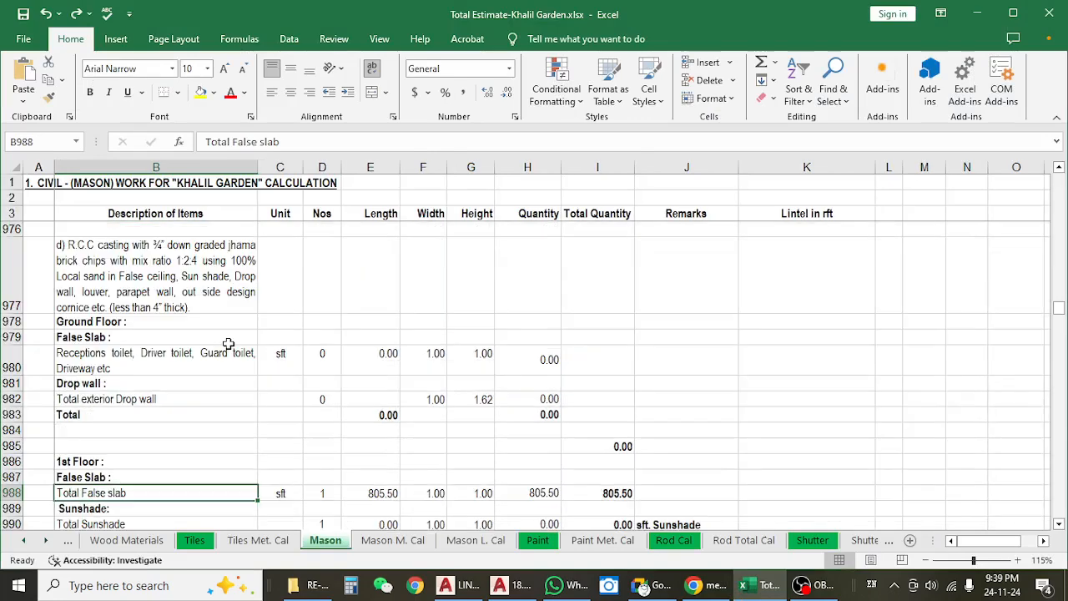
scroll(284, 363, "down", 4)
left_click(380, 327)
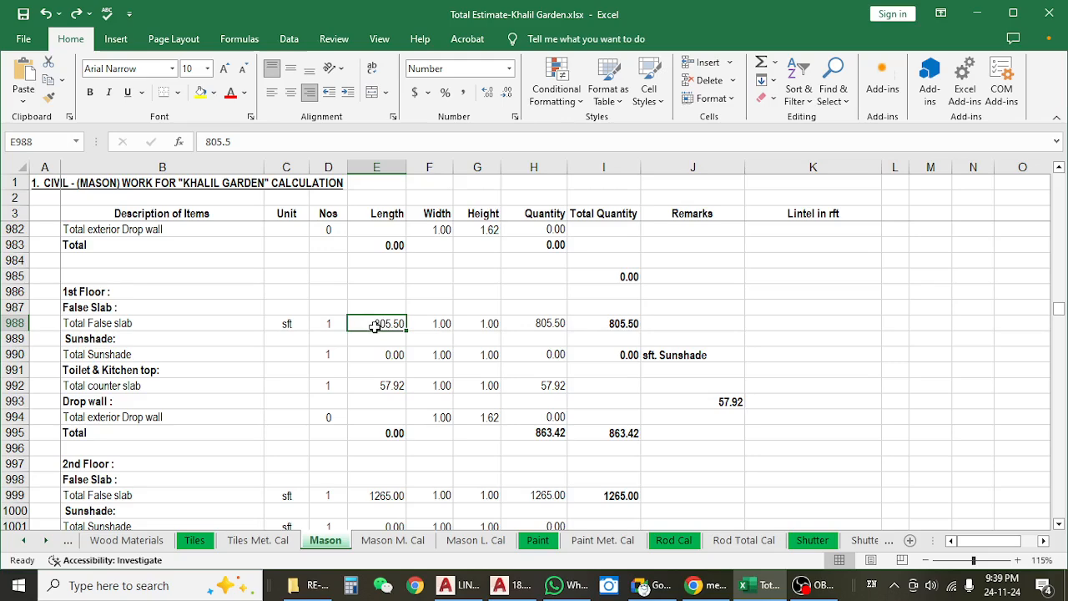
left_click(380, 341)
left_click(380, 323)
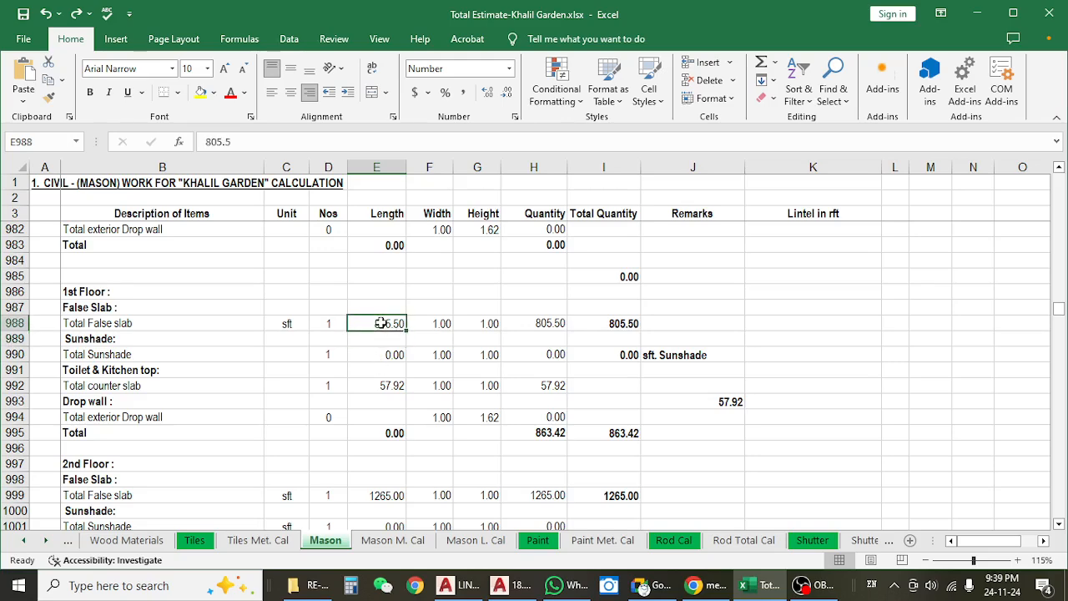
left_click(20, 324)
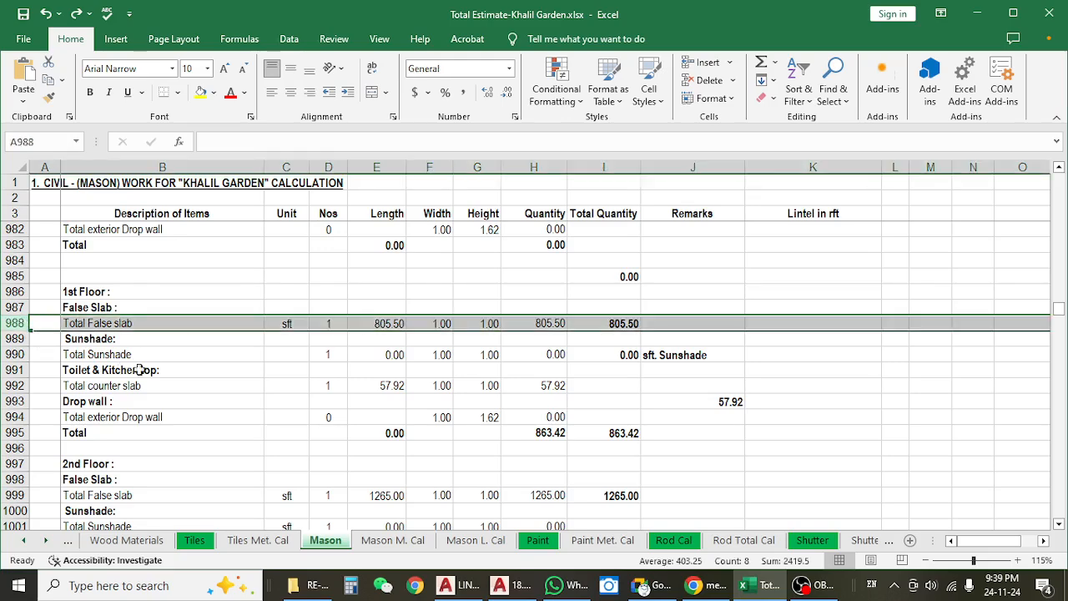
left_click(190, 359)
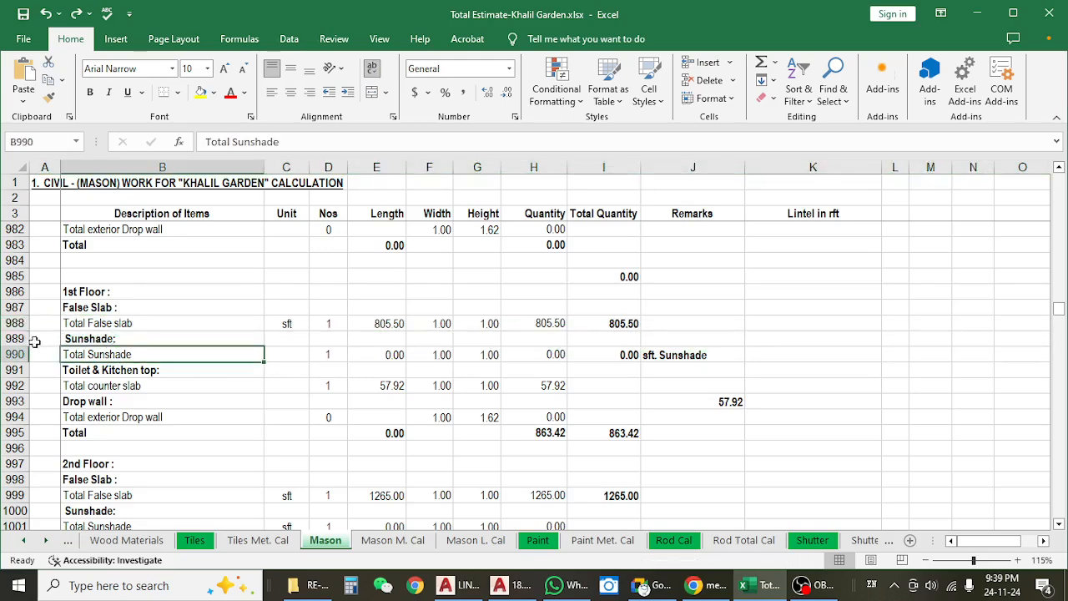
Insert a copy of the 1st Floor Total False slab row directly above the Sunshade heading.
left_click(17, 339)
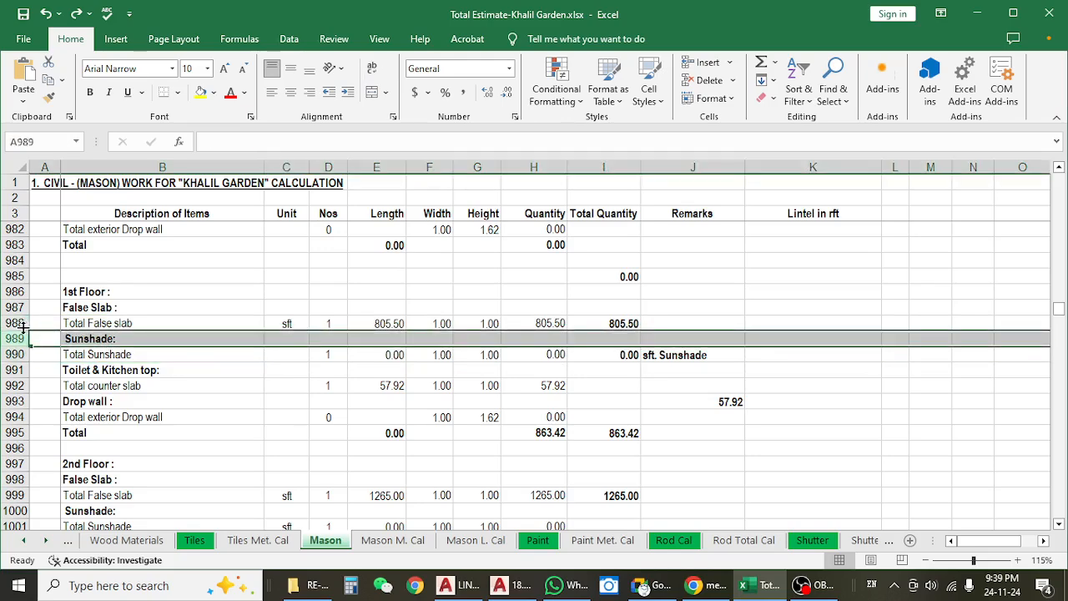
left_click(18, 324)
key("ctrl+c")
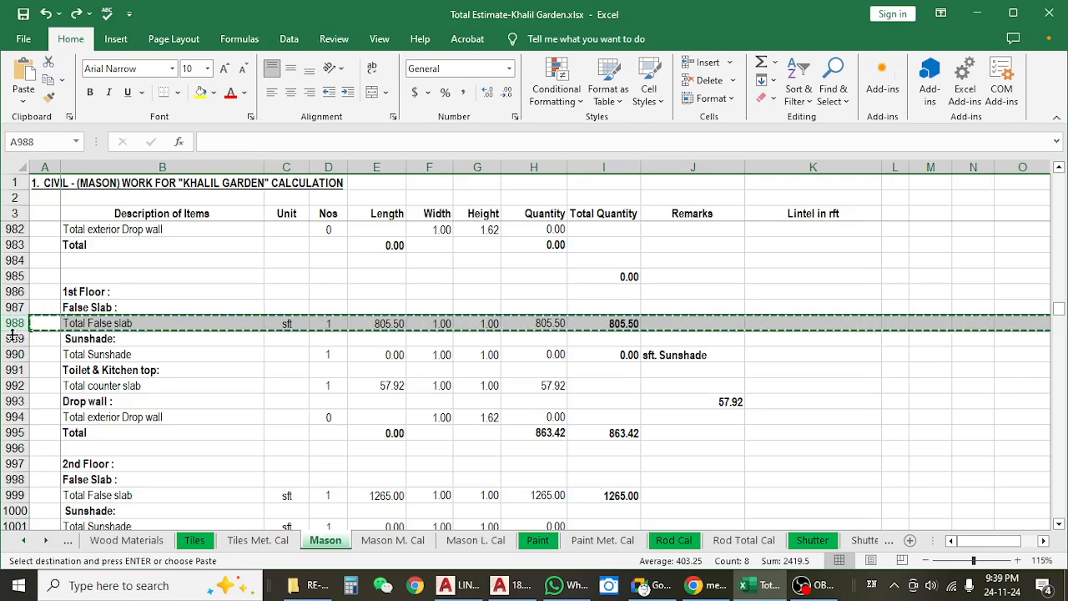
left_click(15, 339)
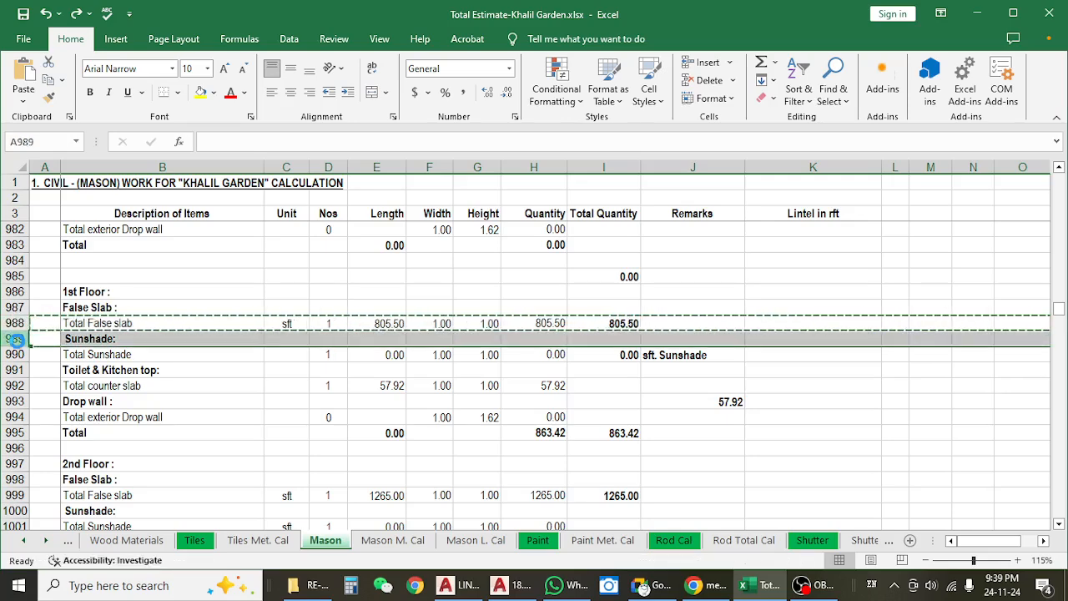
key("ctrl+shift+plus")
Change the description of the copied false slab row to "Toilet 1".
left_click(148, 334)
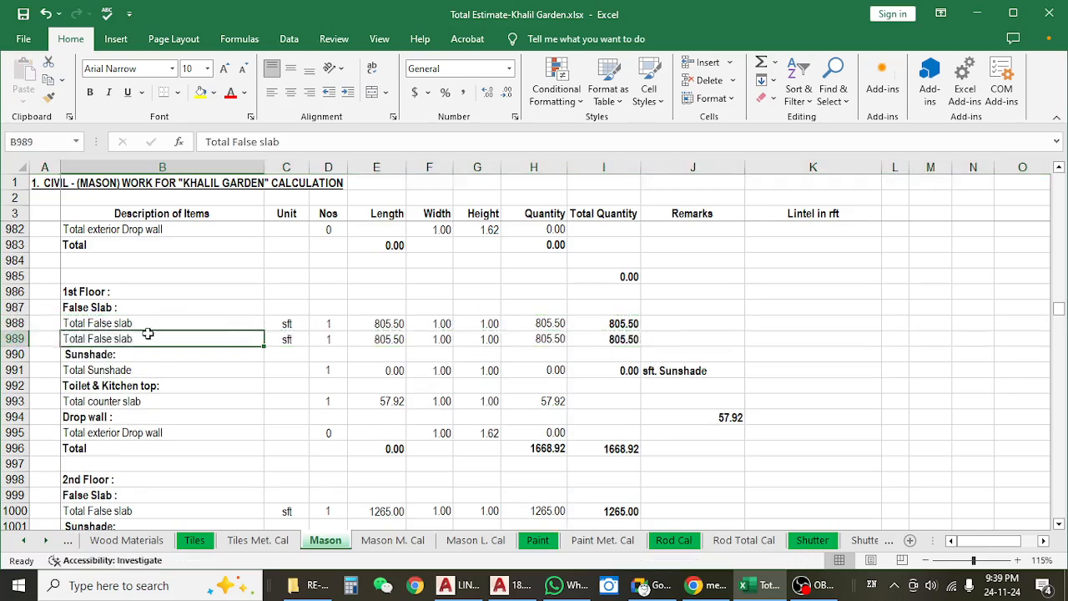
double_click(148, 337)
key("shift+Home")
type("Toilet")
key("Delete")
type("1")
key("Return")
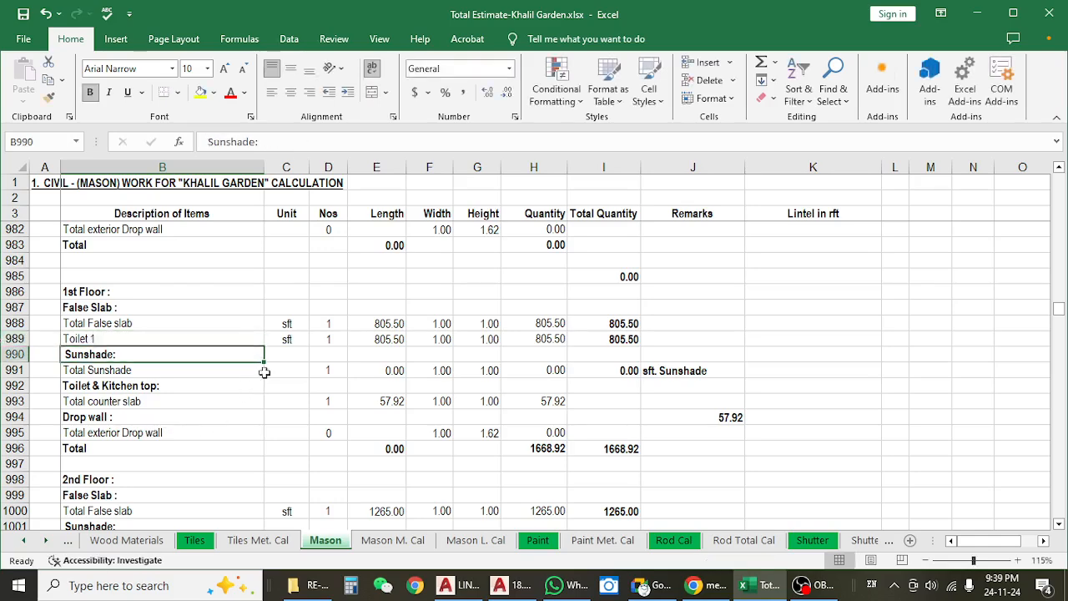
Switch to the AutoCAD toilet detail drawing and measure the length of the Type B & E Toilet 01 false slab outline.
left_click(310, 340)
left_click(978, 14)
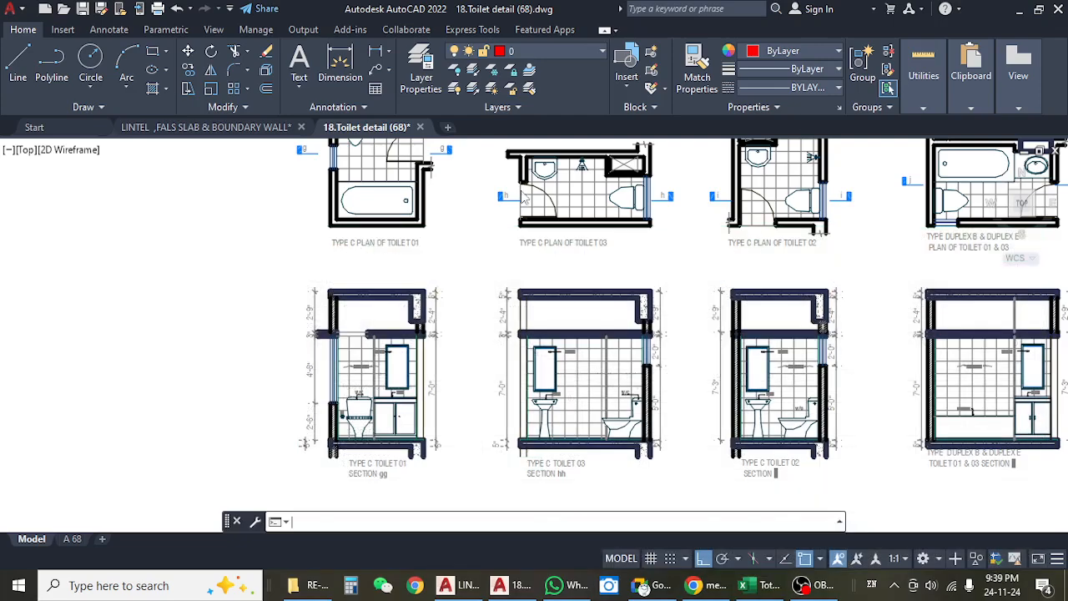
scroll(342, 261, "down", 5)
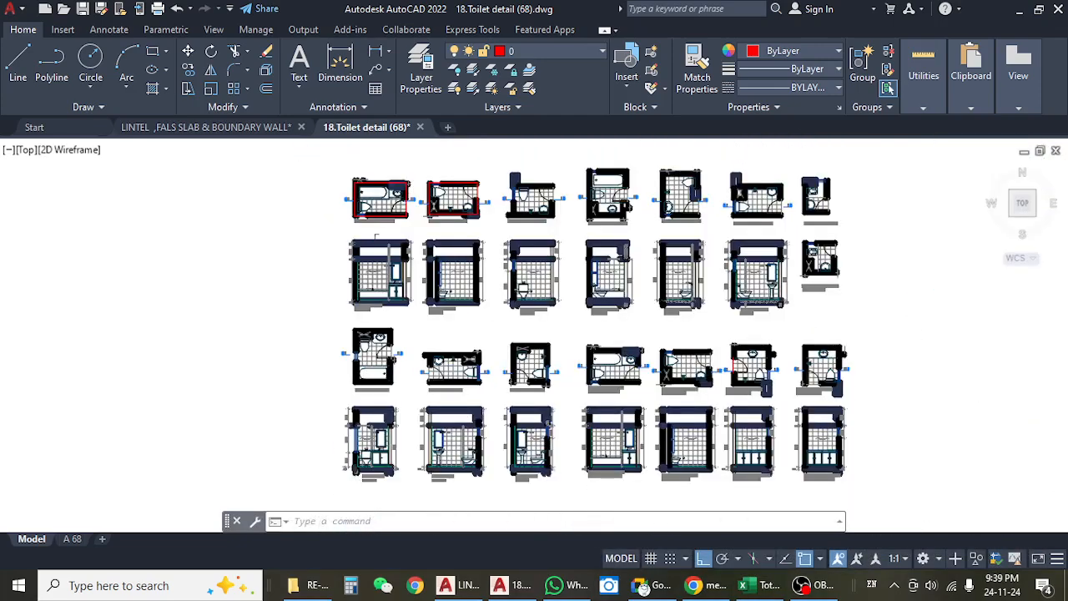
scroll(385, 198, "up", 6)
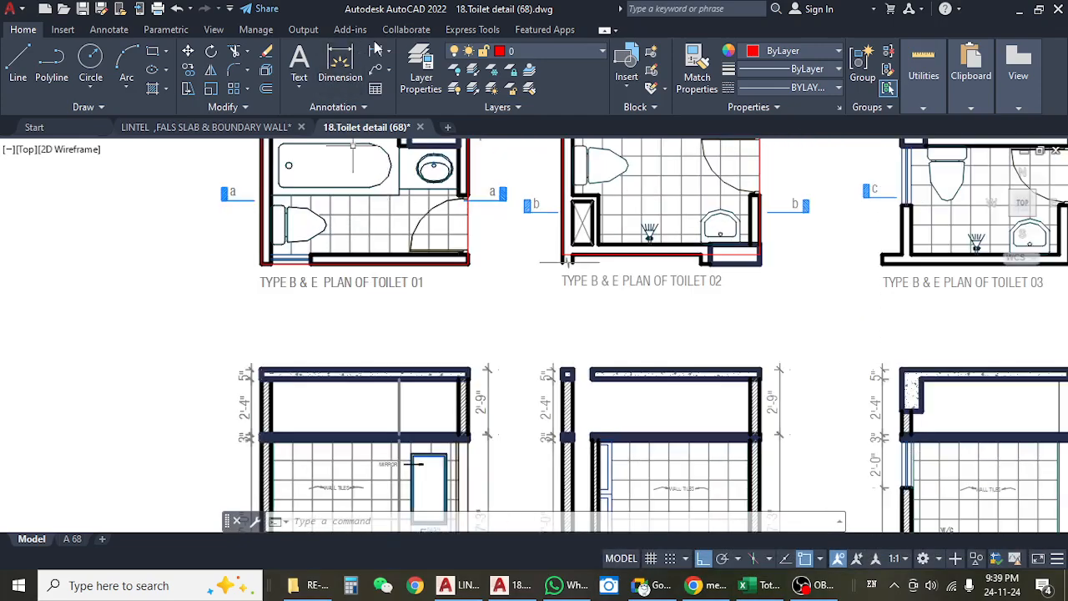
left_click(357, 78)
scroll(253, 270, "up", 4)
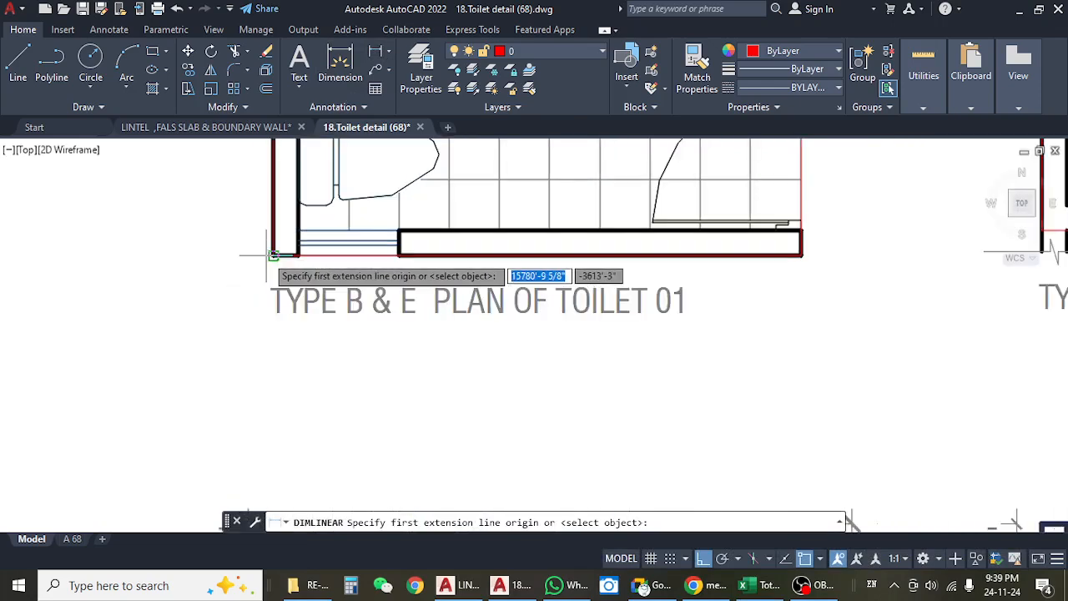
left_click(272, 256)
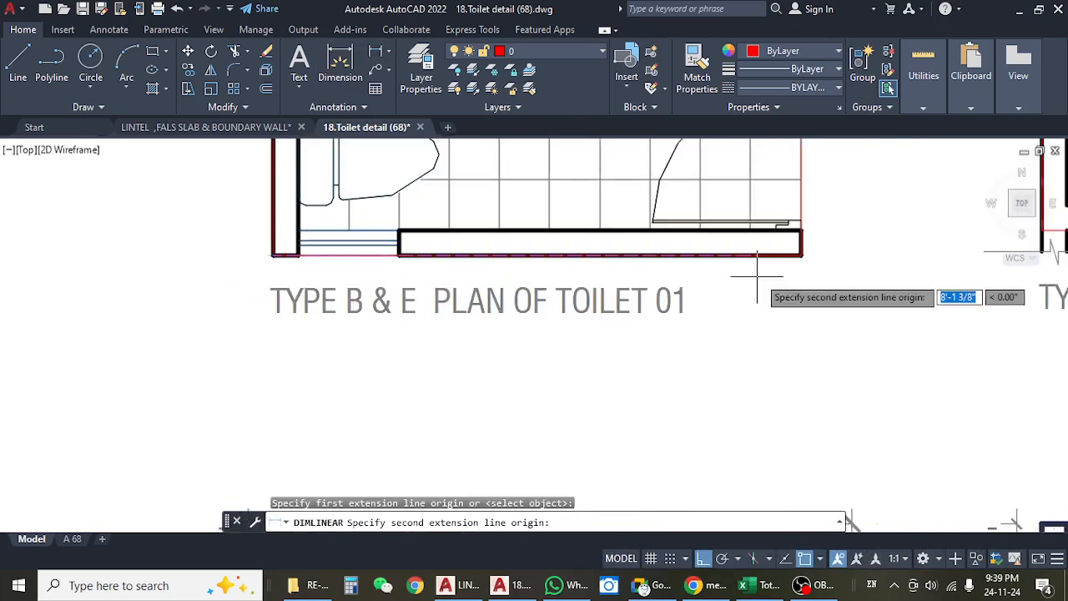
left_click(799, 255)
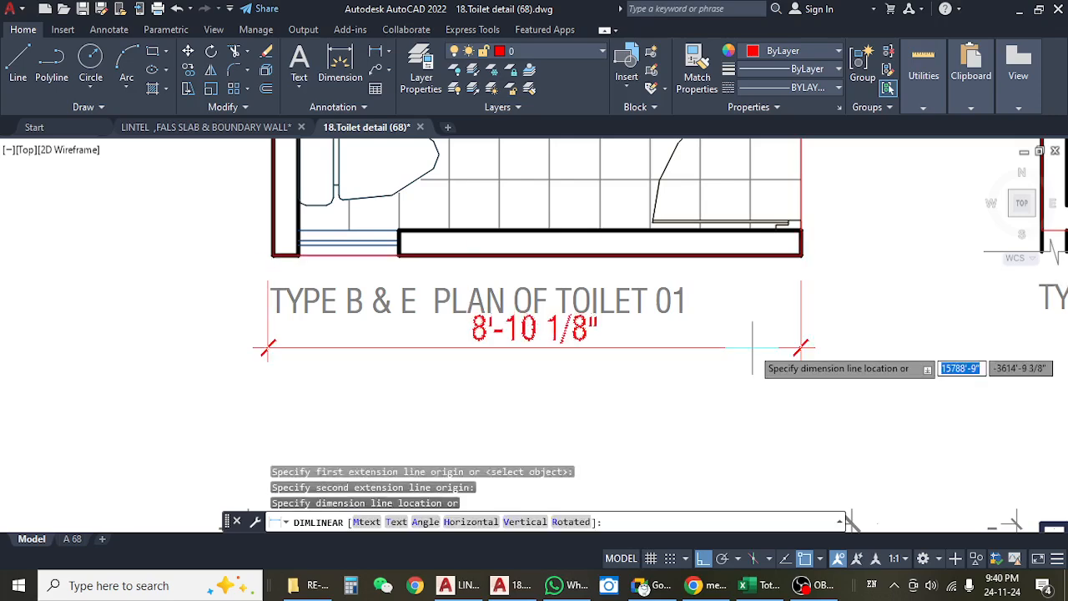
key("Escape")
Measure the width of the Type B & E Toilet 01 false slab outline between its two door-side corners.
scroll(660, 317, "down", 5)
key("Return")
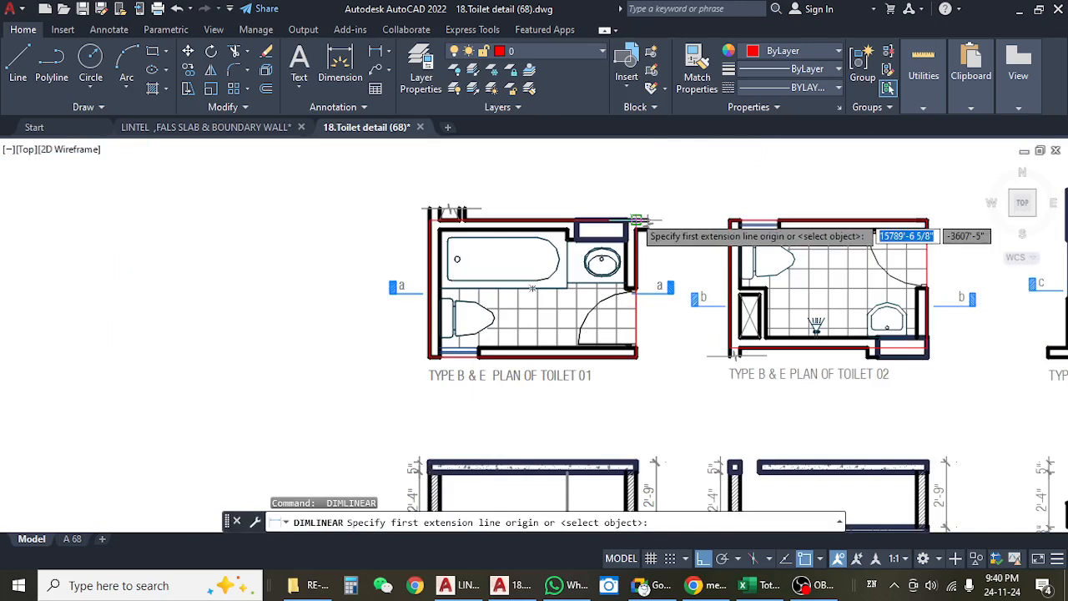
left_click(638, 221)
scroll(634, 358, "up", 3)
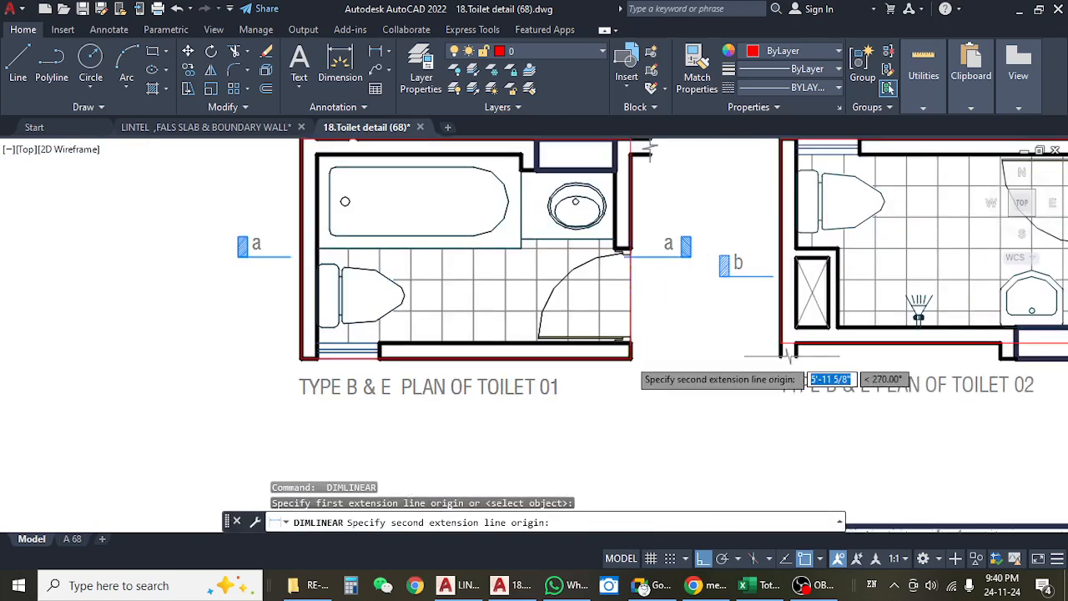
left_click(632, 357)
scroll(689, 355, "up", 3)
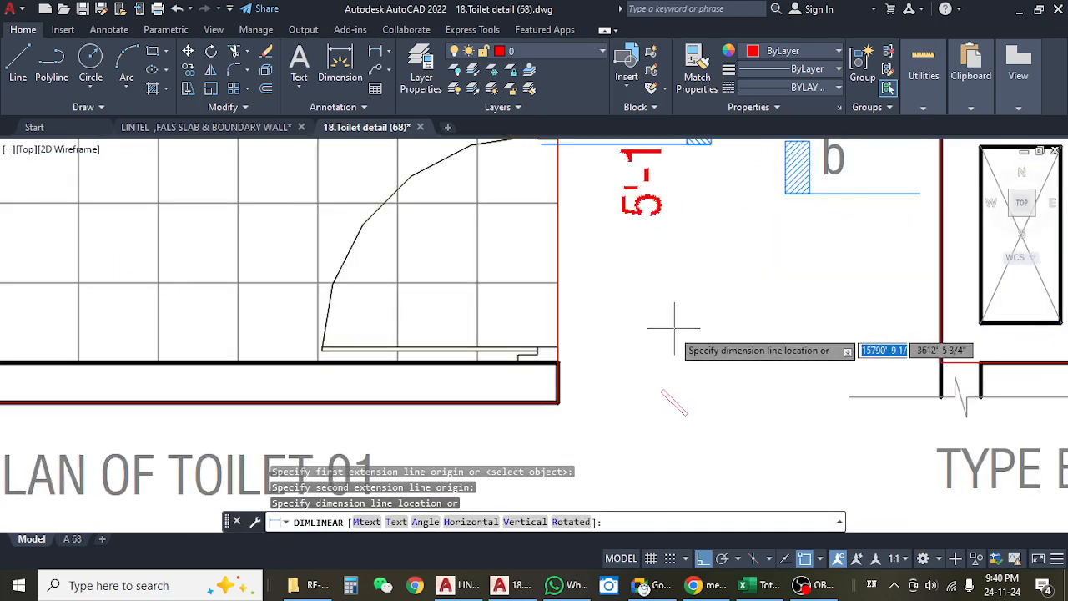
key("Escape")
Switch to the Excel estimate and set the Toilet 1 false slab's length to 8.83 and width to 6.
left_click(750, 586)
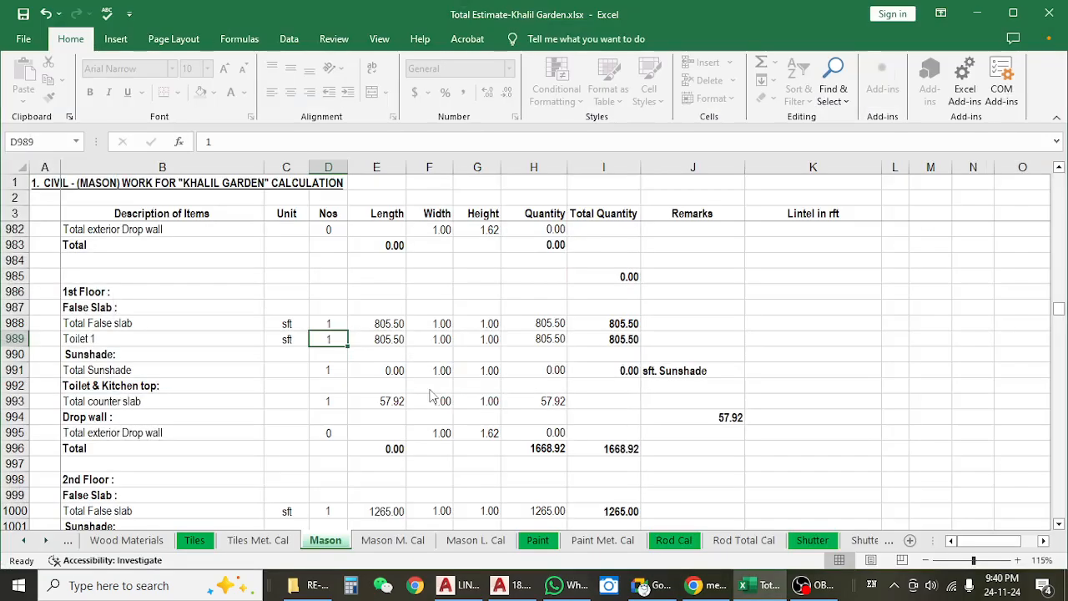
left_click(368, 341)
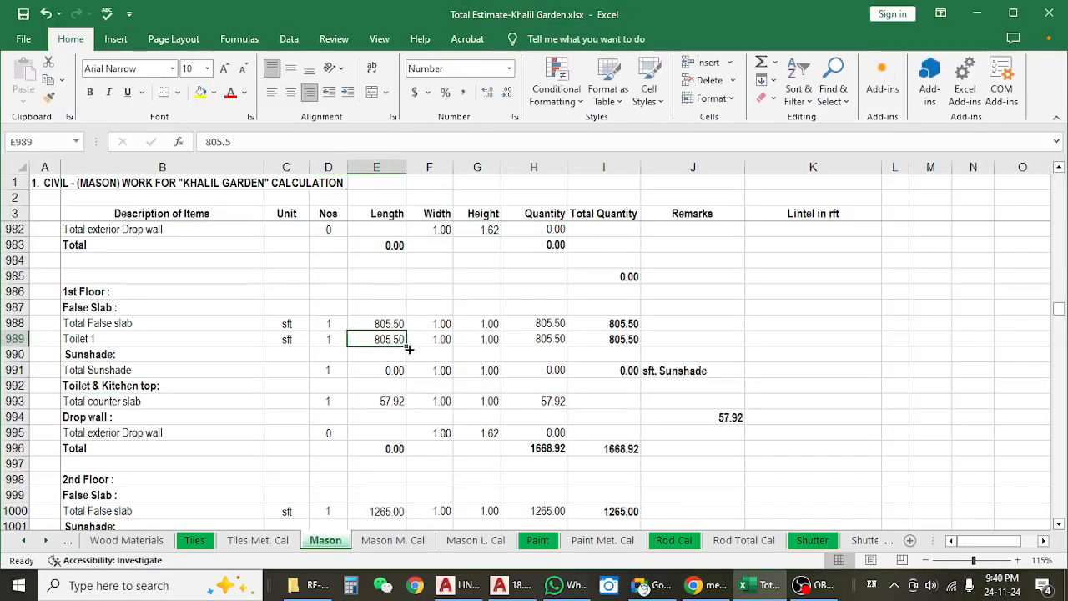
type("8.83")
key("Return")
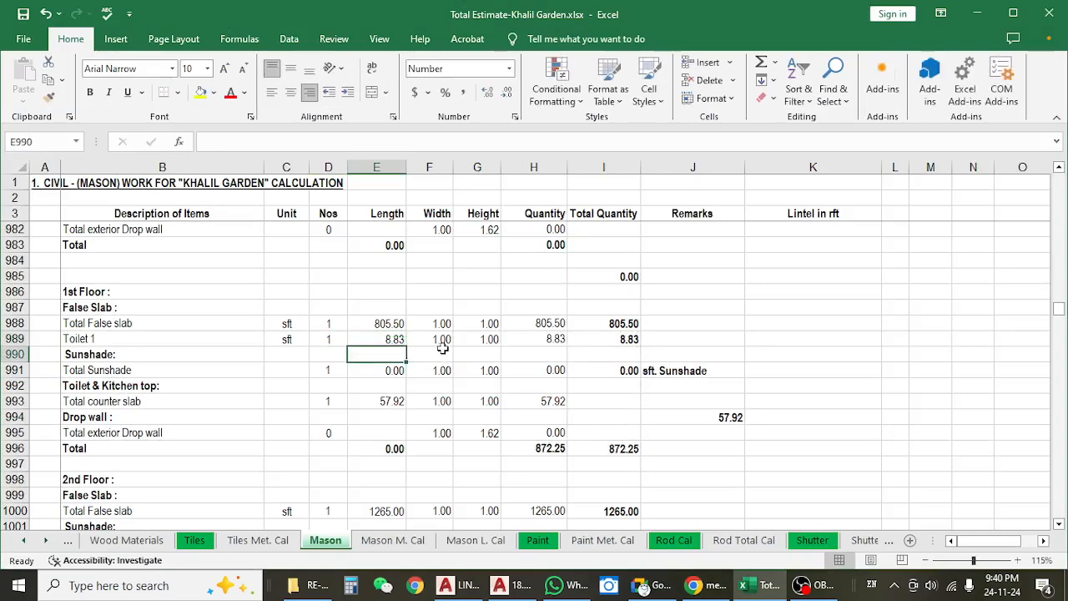
left_click(441, 359)
left_click(429, 340)
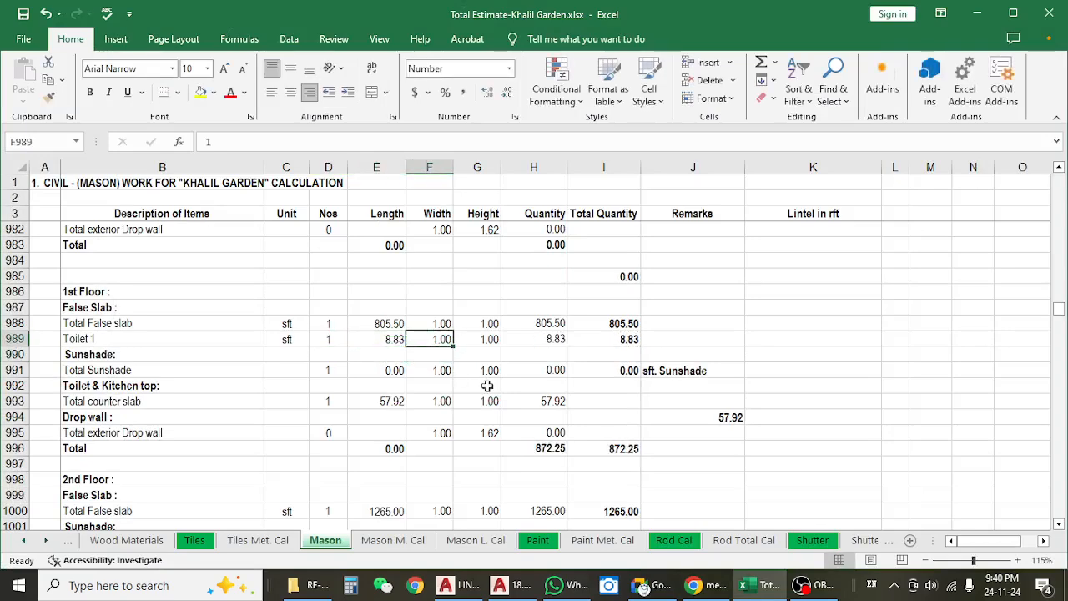
type("6")
key("Return")
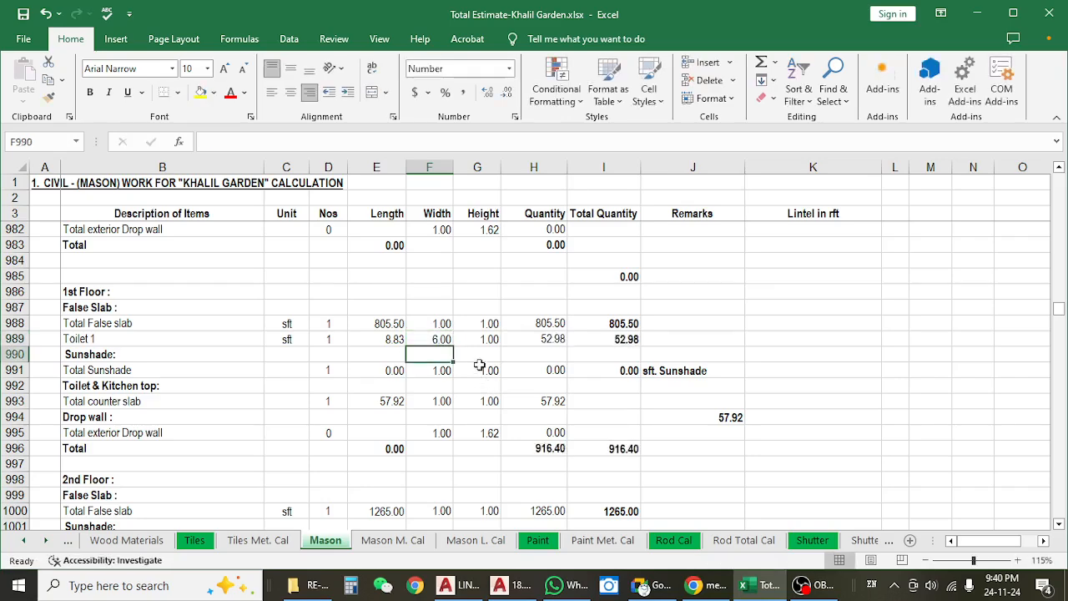
Set the Toilet 1 false slab's height to 0.25.
left_click(482, 339)
type(".")
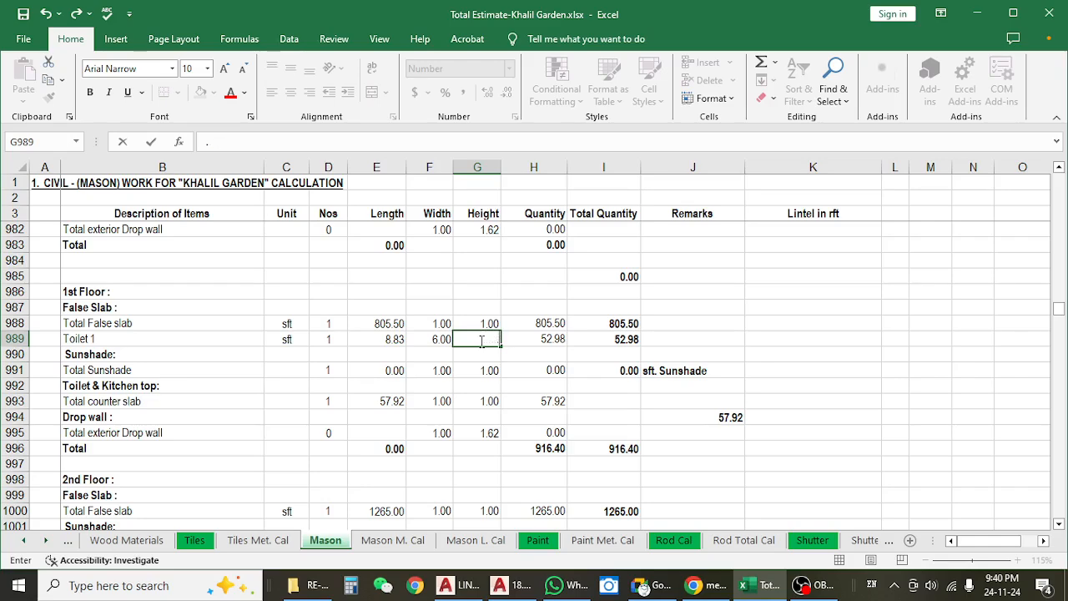
key("Return")
left_click(481, 341)
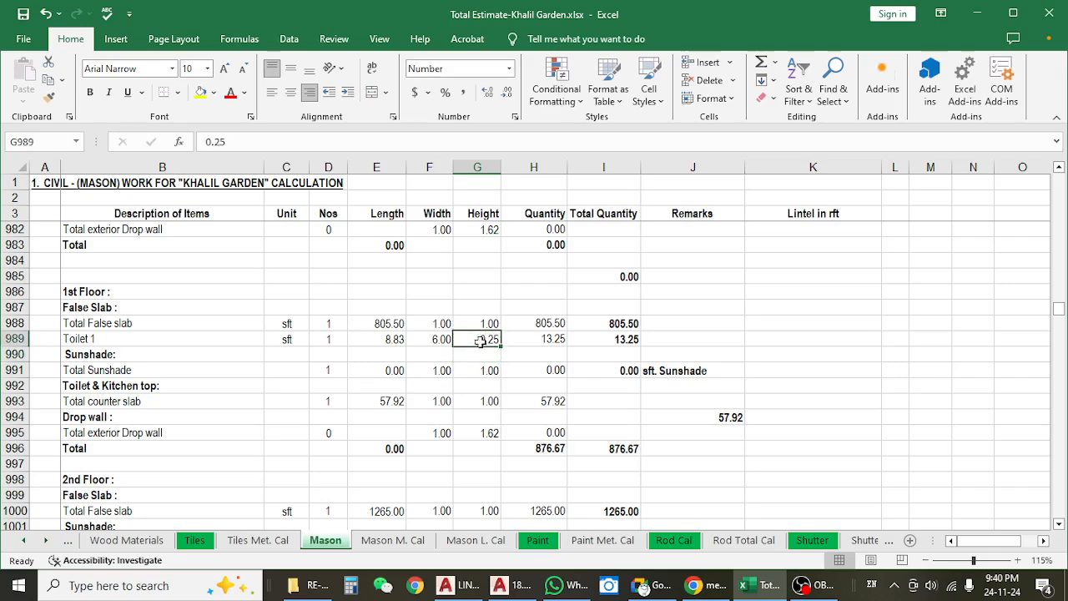
Review the Toilet 1 quantity formula and the number, length, width and height cells it multiplies.
left_click(538, 341)
key("F2")
key("Escape")
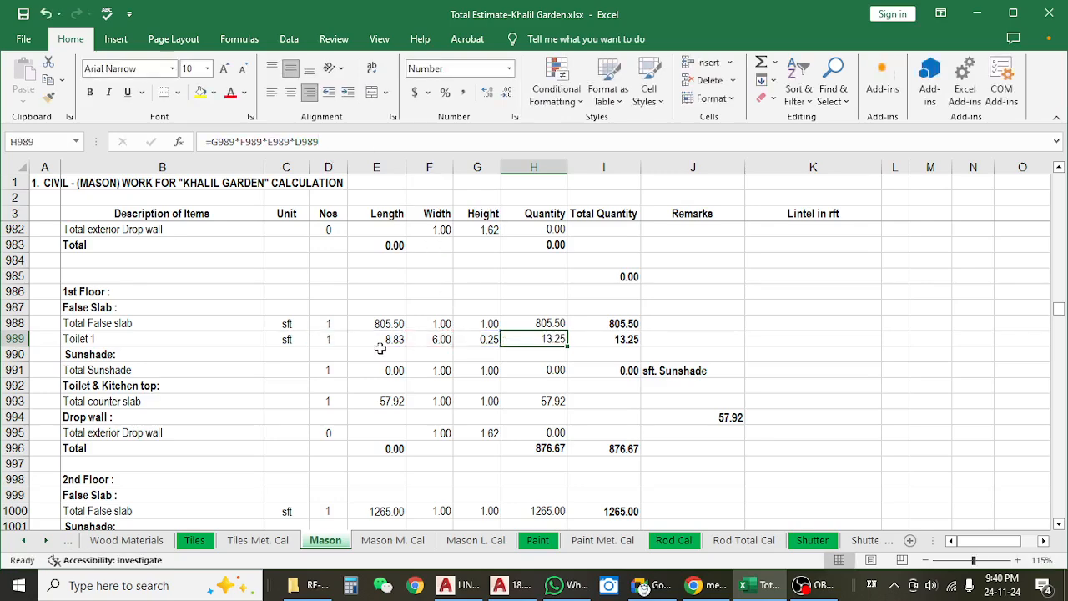
left_click(327, 336)
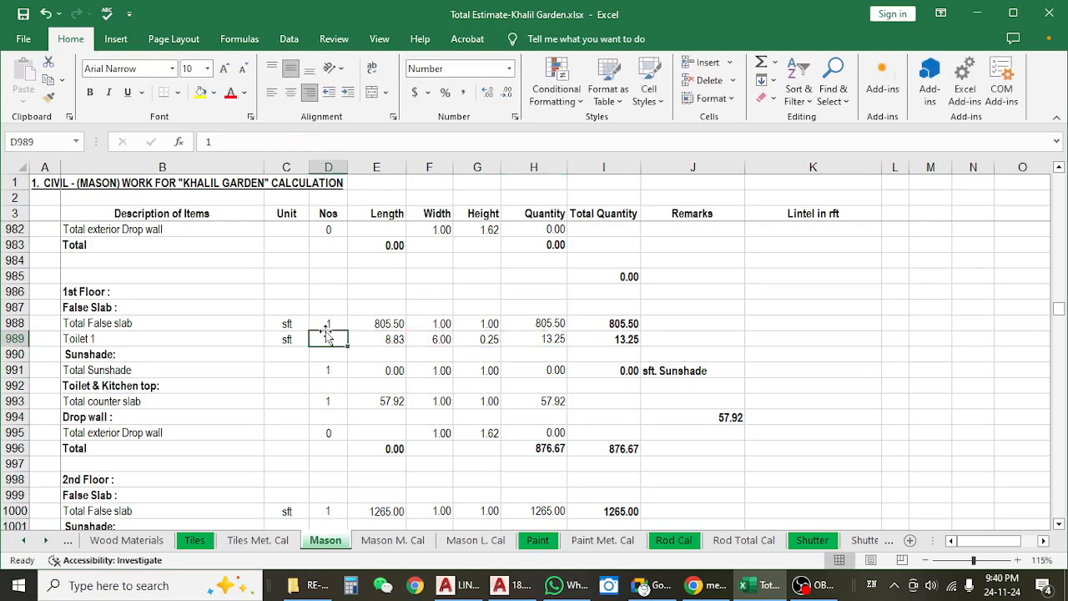
left_click(384, 337)
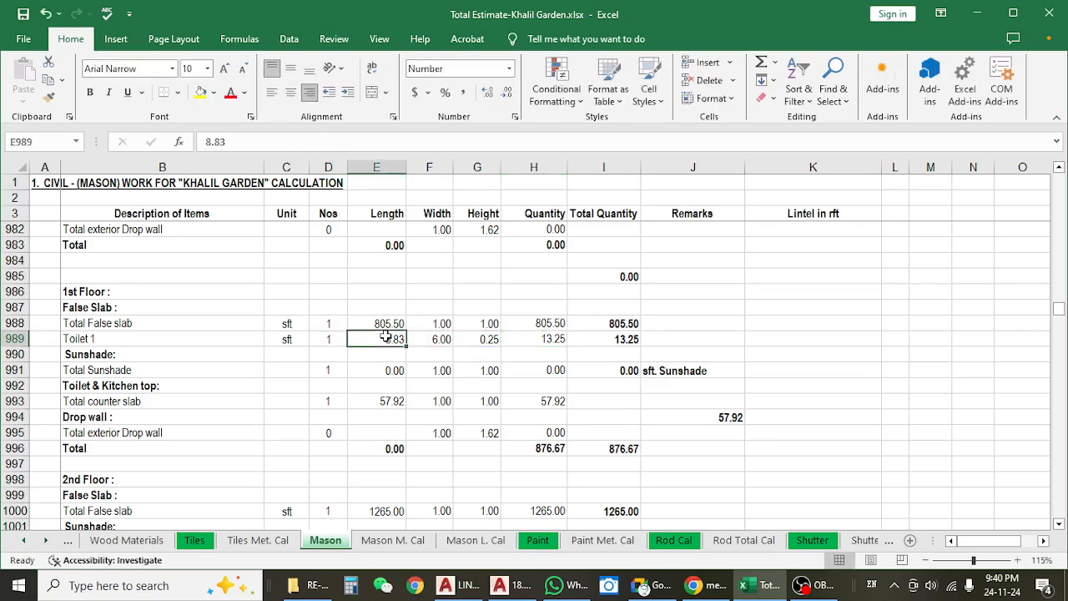
left_click(435, 336)
left_click(488, 340)
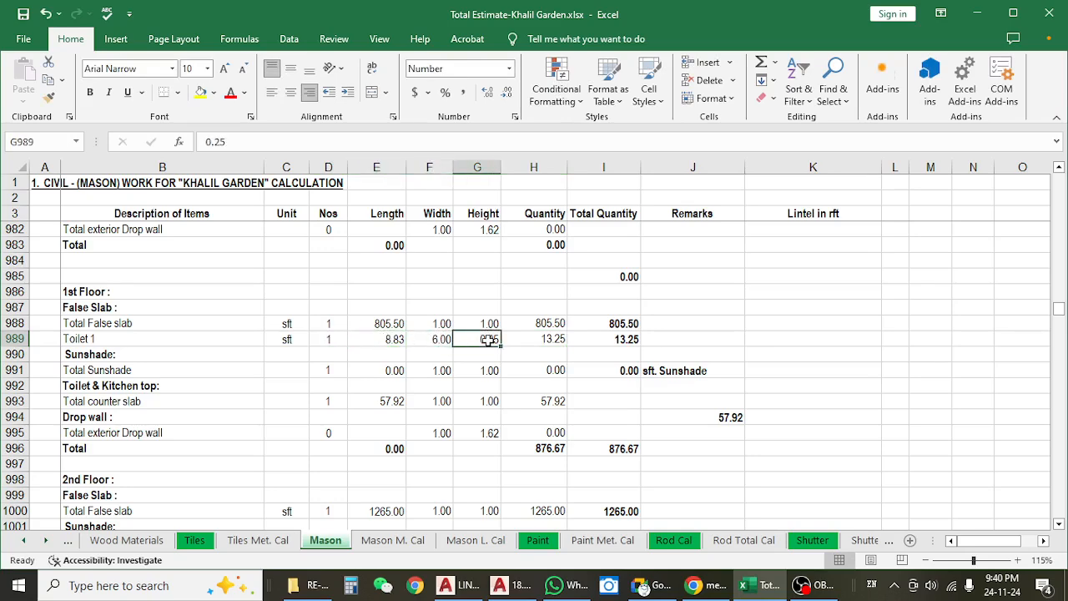
left_click(537, 341)
left_click(372, 147)
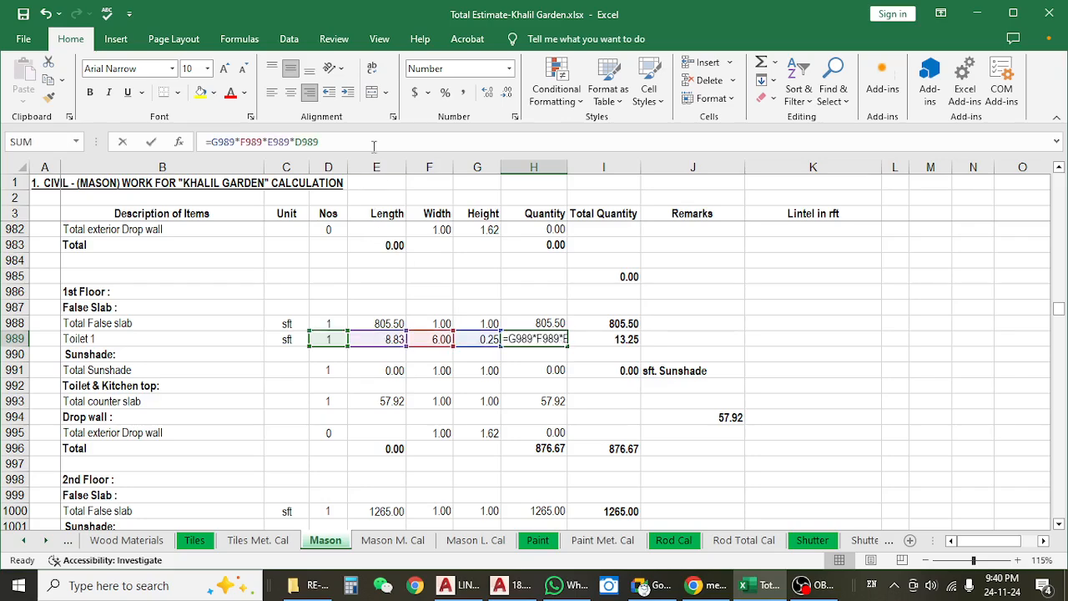
key("Escape")
left_click(602, 336)
left_click(526, 343)
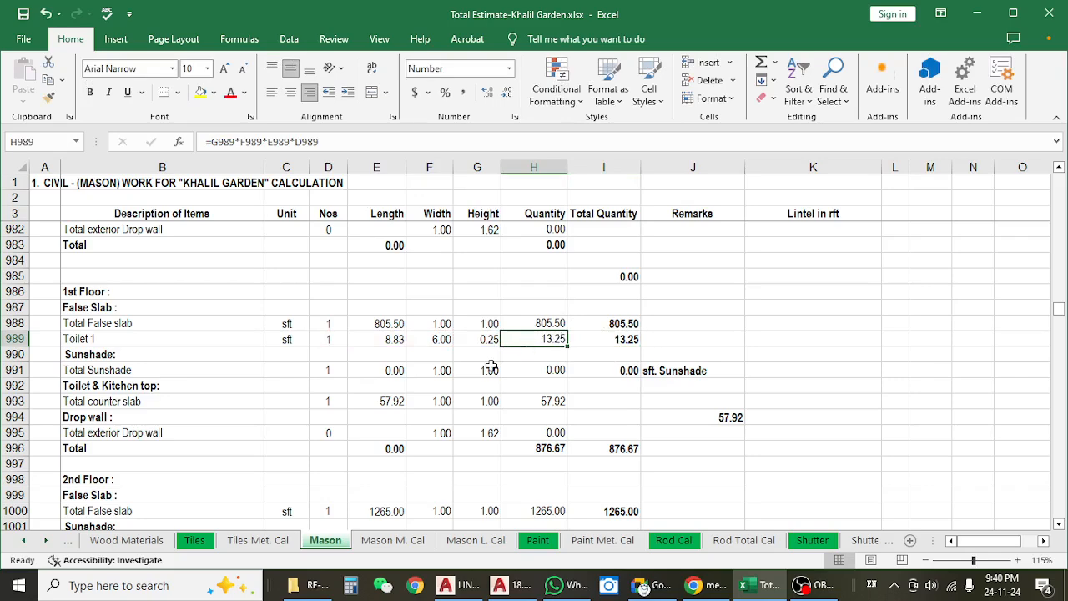
left_click(15, 339)
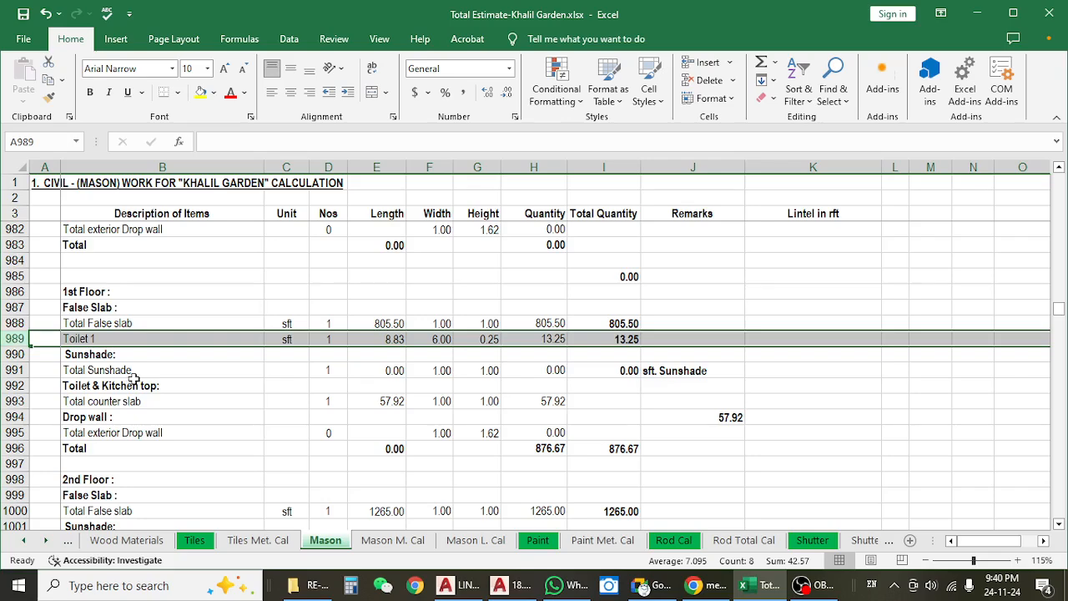
Switch to the AutoCAD toilet detail drawing and examine the Type B & E Toilet 01 false slab outline.
left_click(977, 13)
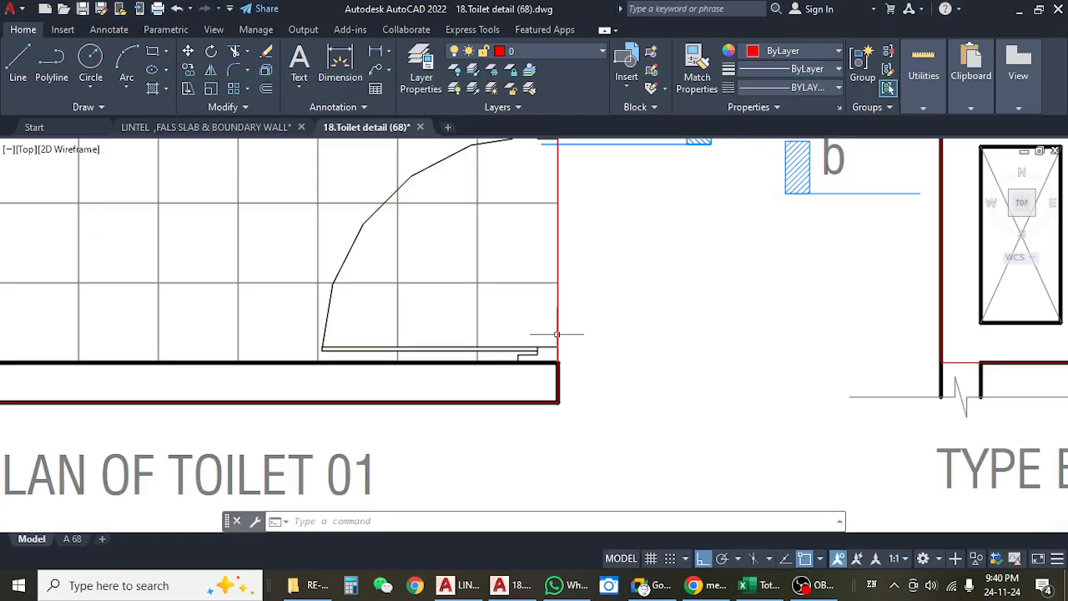
scroll(557, 334, "down", 4)
scroll(557, 334, "down", 2)
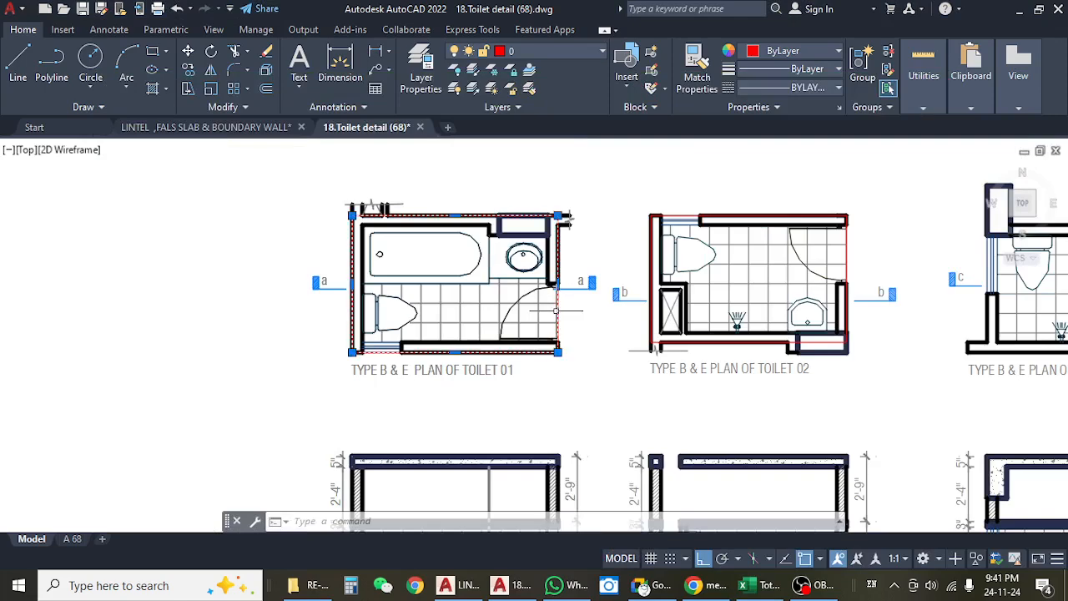
key("Escape")
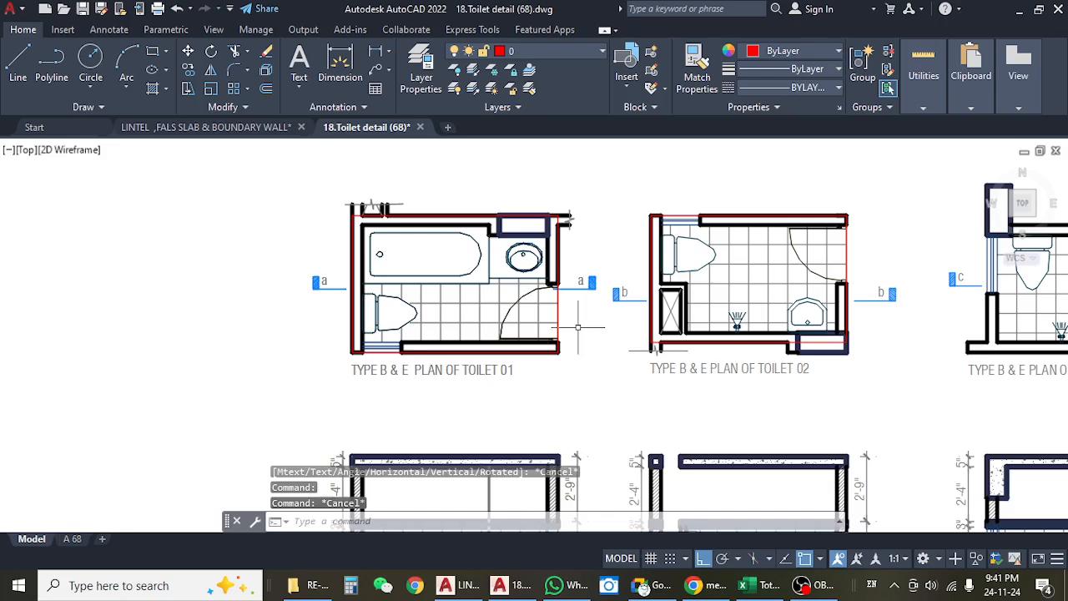
scroll(590, 324, "down", 3)
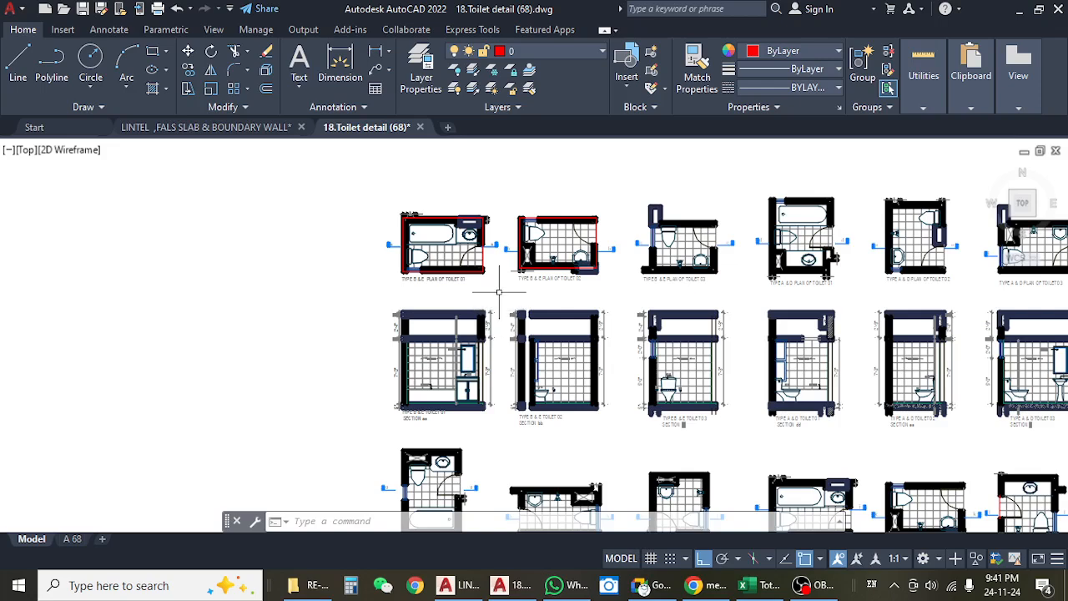
Examine the false slab thickness dimension in the Type B & E Toilet 02 section bb against the toilet plans above.
scroll(494, 264, "up", 2)
left_click_drag(493, 263, 489, 253)
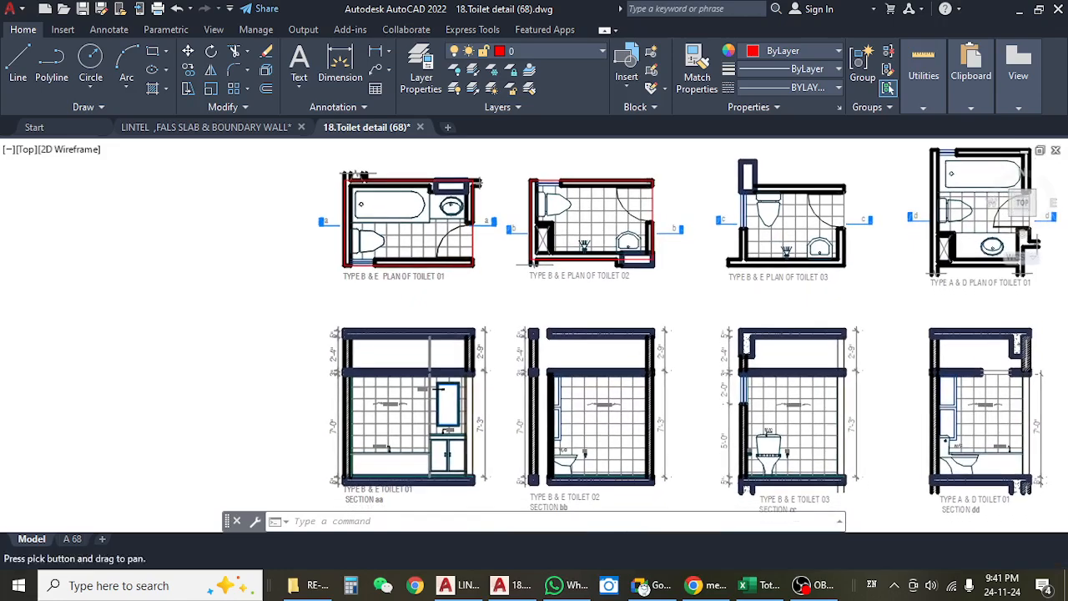
scroll(493, 353, "up", 5)
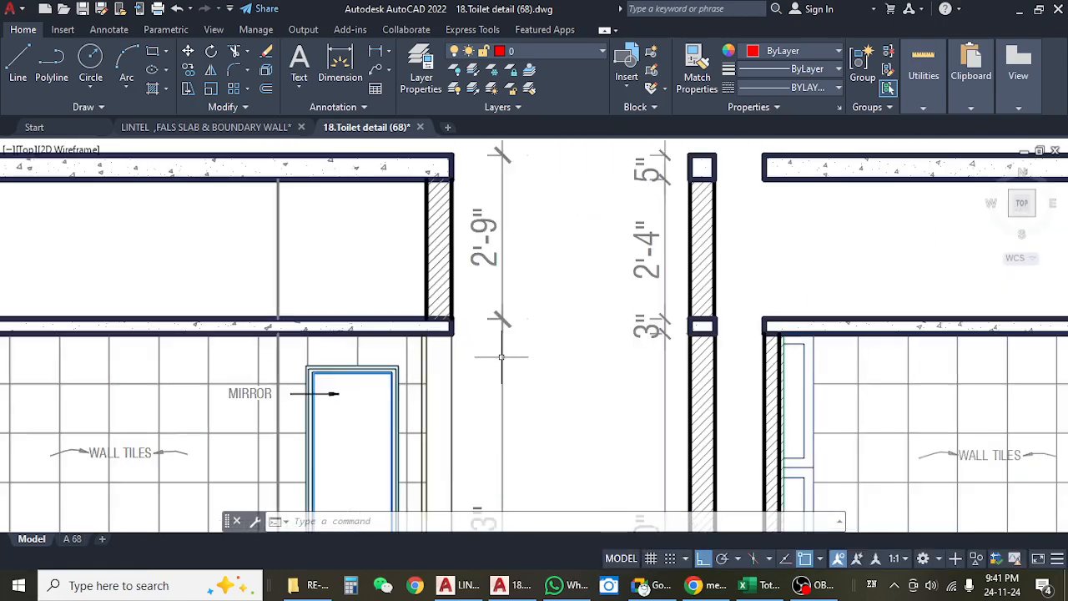
left_click_drag(613, 353, 391, 342)
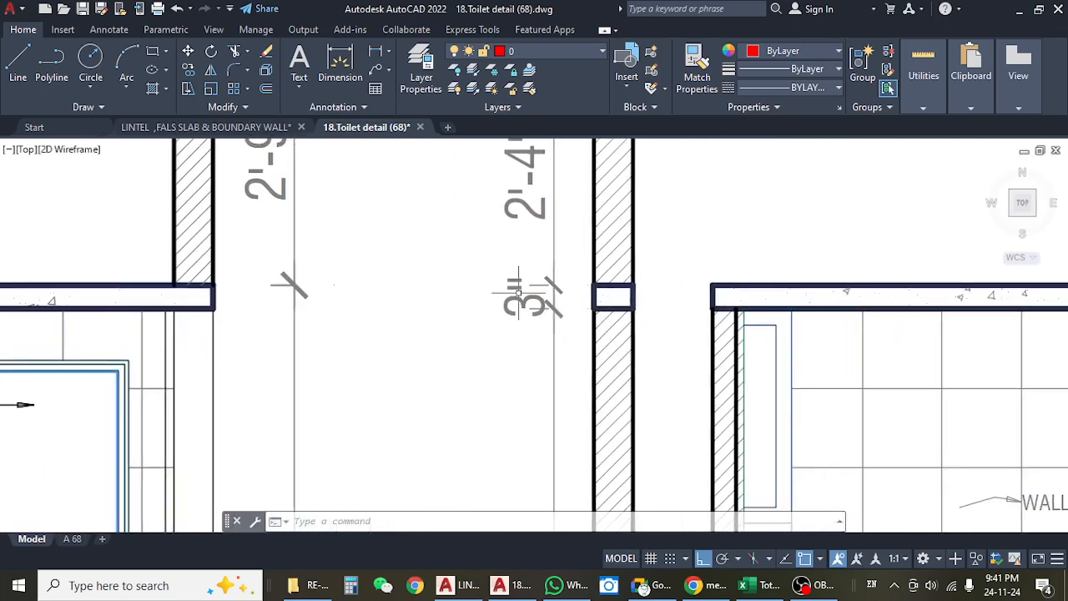
left_click(516, 299)
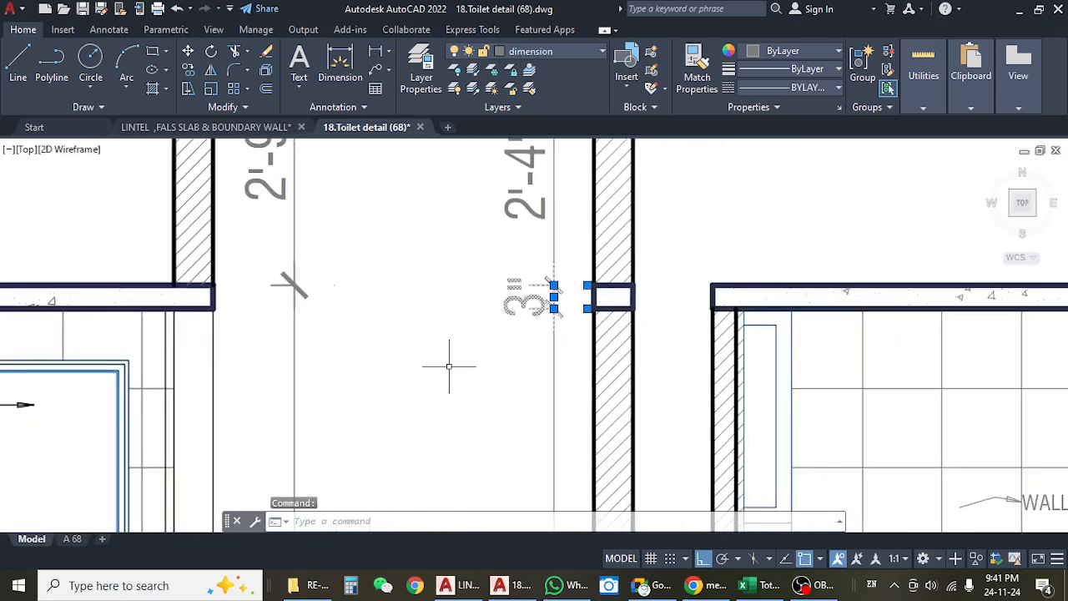
scroll(449, 366, "down", 5)
key("Escape")
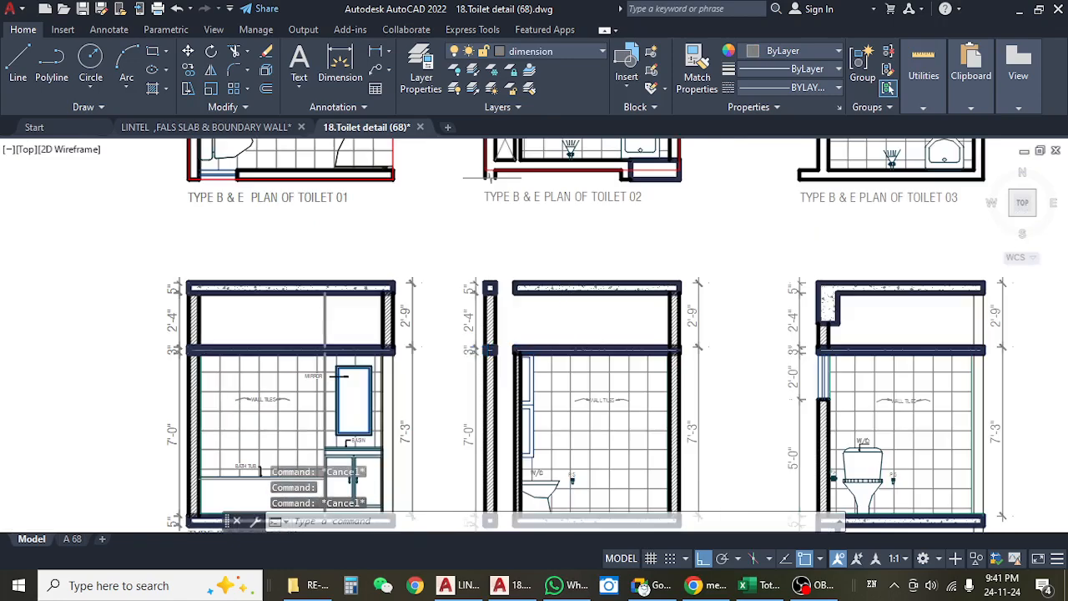
left_click_drag(395, 253, 432, 298)
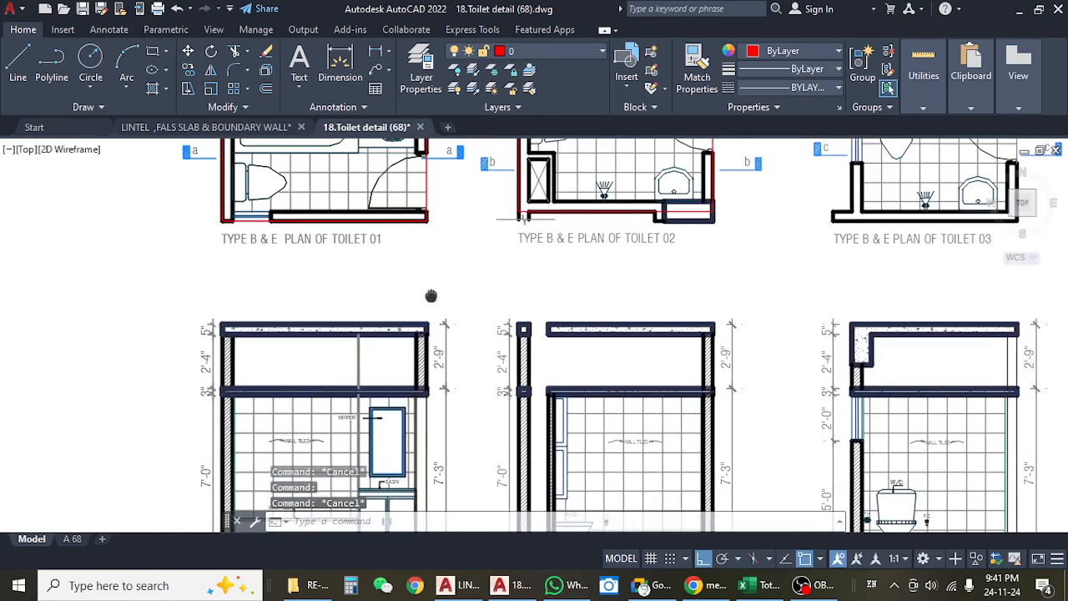
Switch to the Excel estimate and review the Toilet 1 false slab's length, width and height cells.
left_click(743, 590)
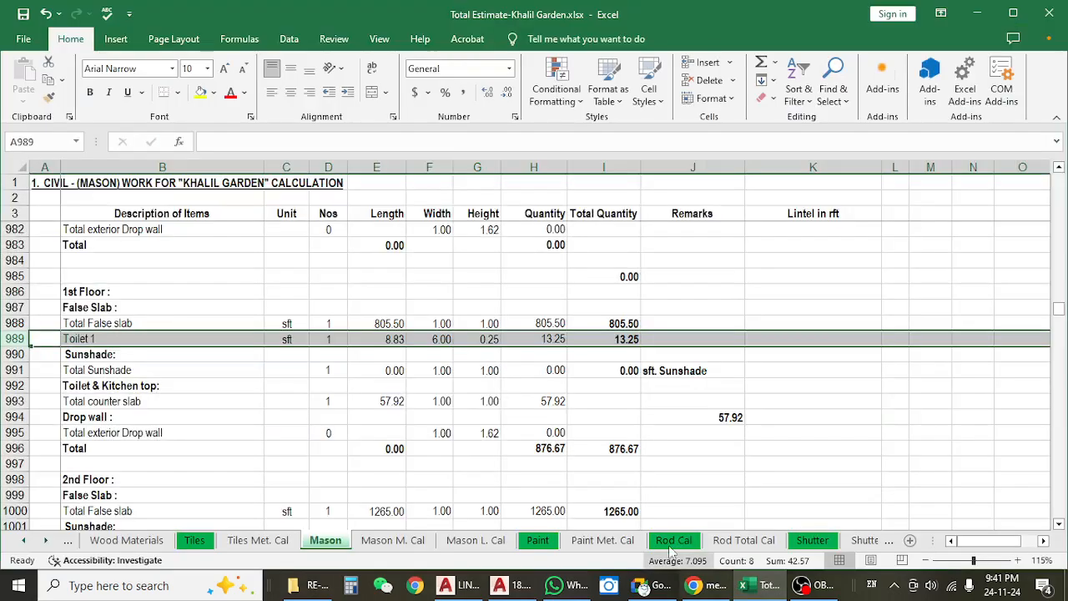
left_click(394, 340)
left_click(450, 340)
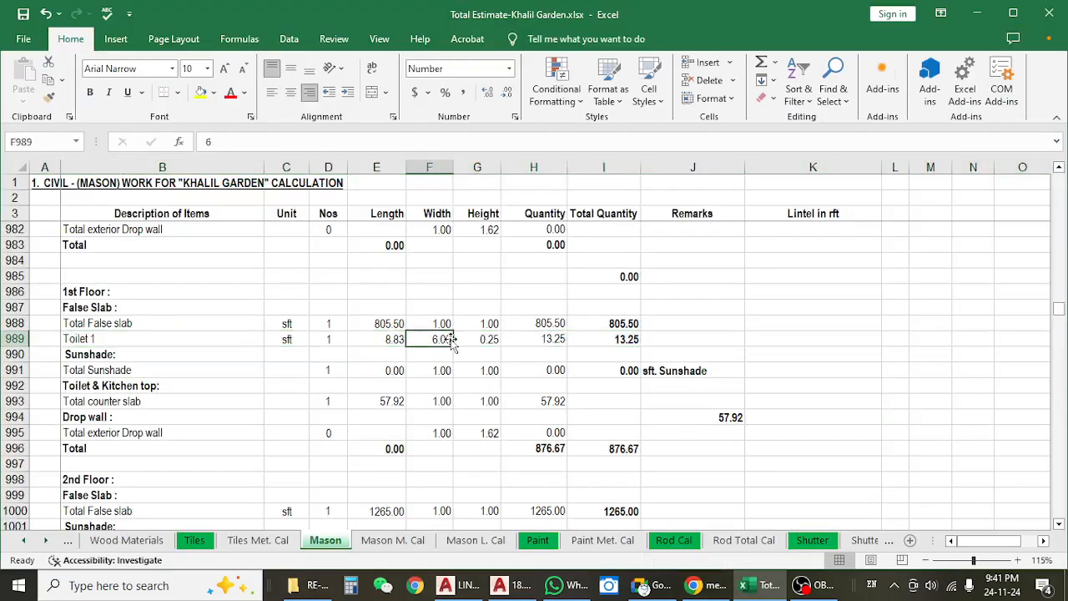
left_click(486, 340)
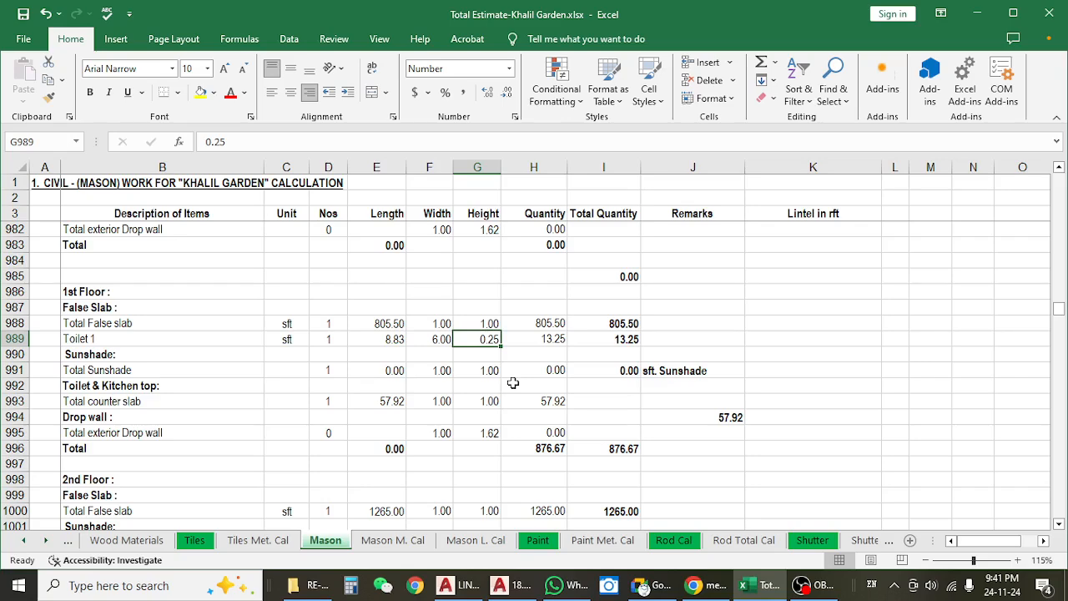
left_click(398, 339)
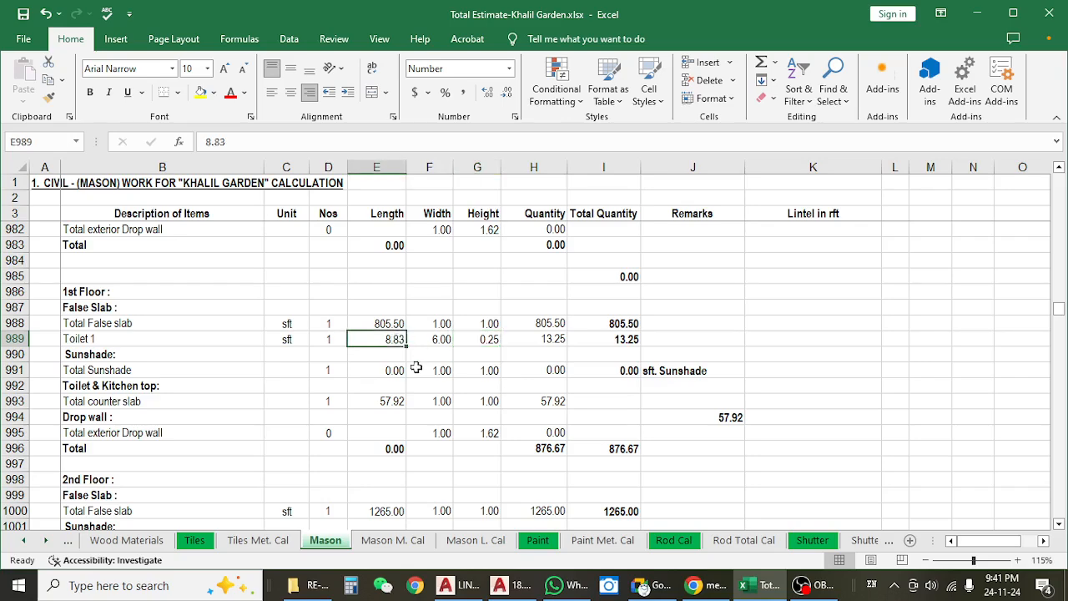
Return to AutoCAD and look over the Type B & E Toilet 01 plan, and bring up the lintel and false slab drawing.
left_click(979, 13)
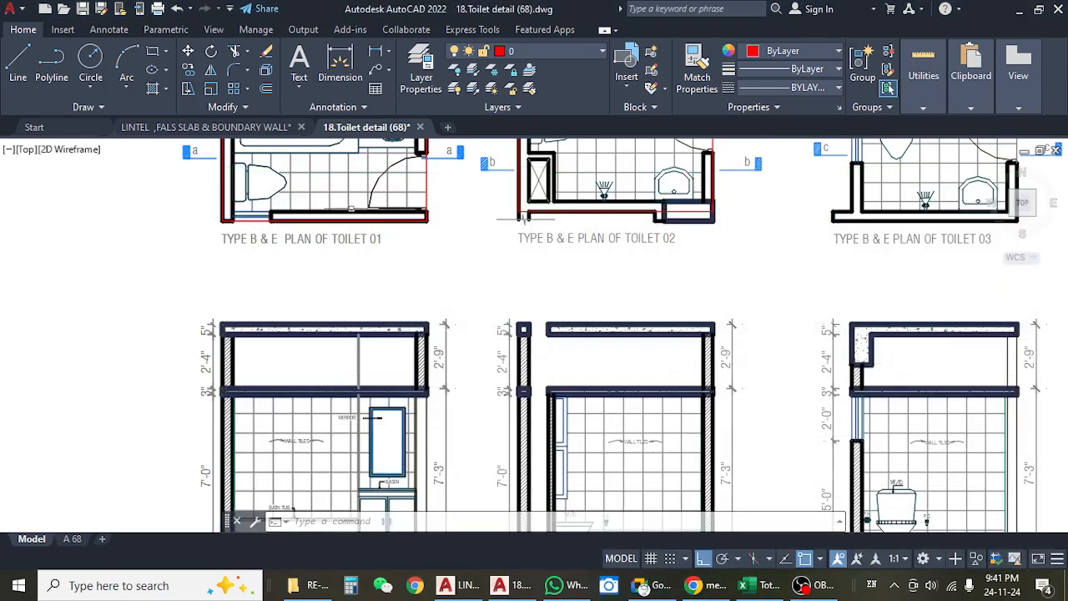
left_click_drag(351, 207, 475, 315)
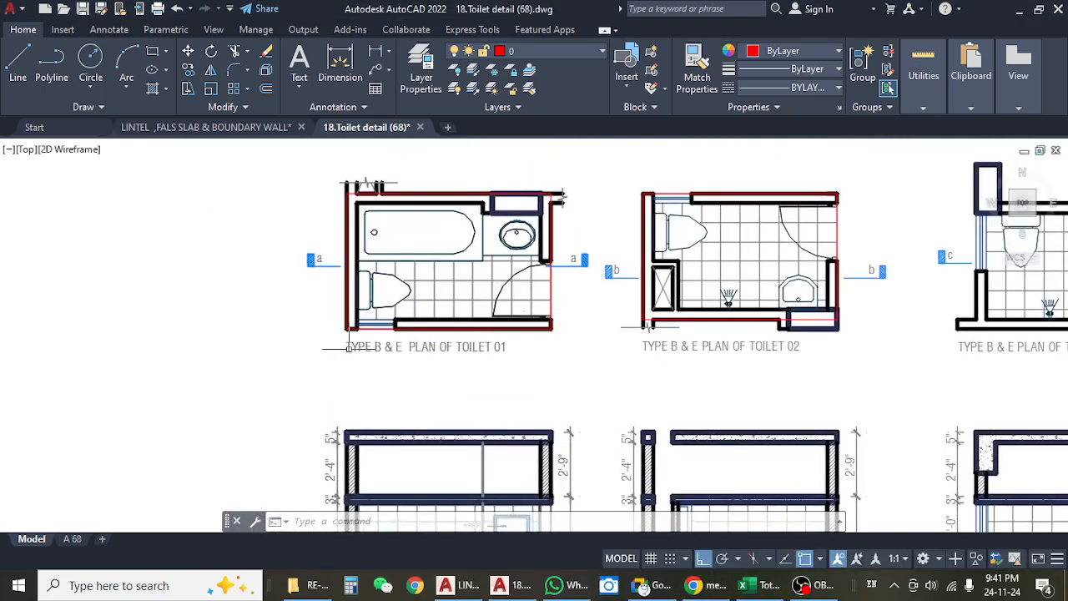
left_click_drag(493, 366, 411, 359)
left_click(308, 342)
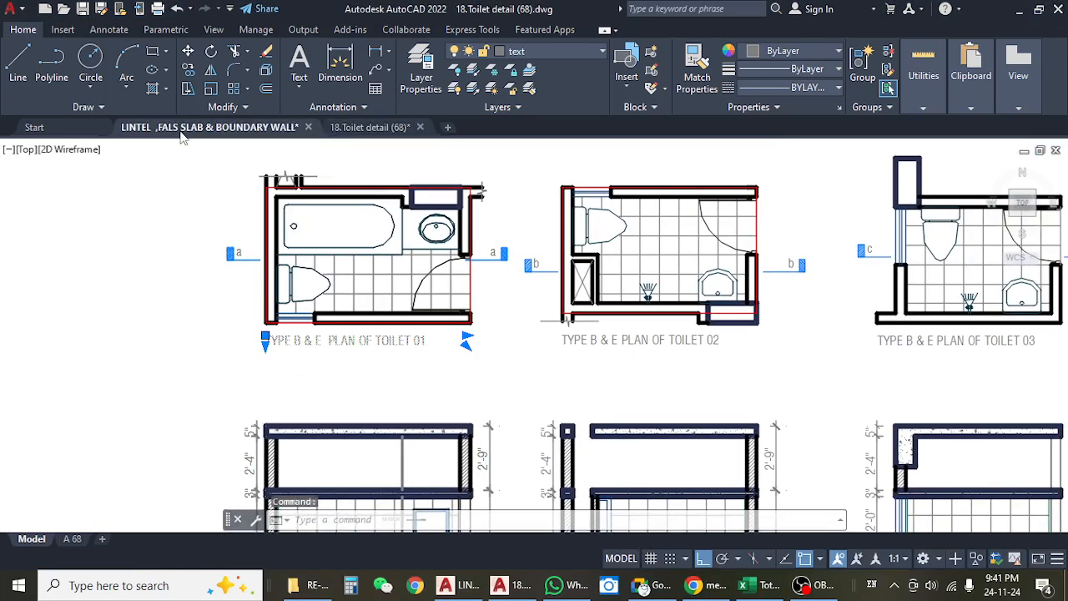
left_click(209, 127)
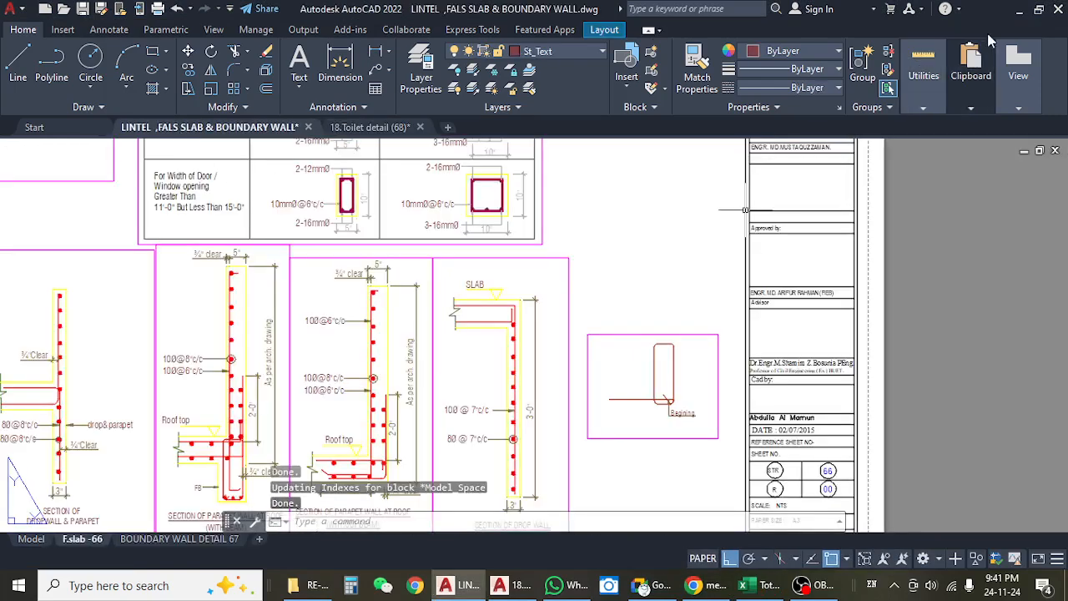
Switch to File Explorer and preview the door, window, kitchen, roof, stair, pavement and reception detail drawings in the RE-00 folder.
left_click(1020, 11)
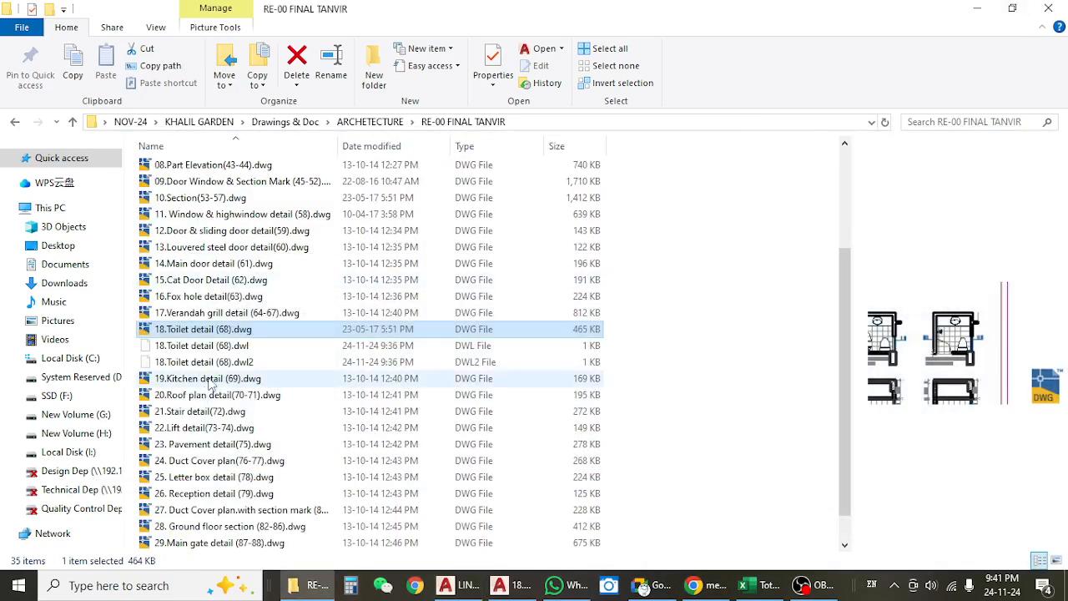
scroll(210, 379, "down", 1)
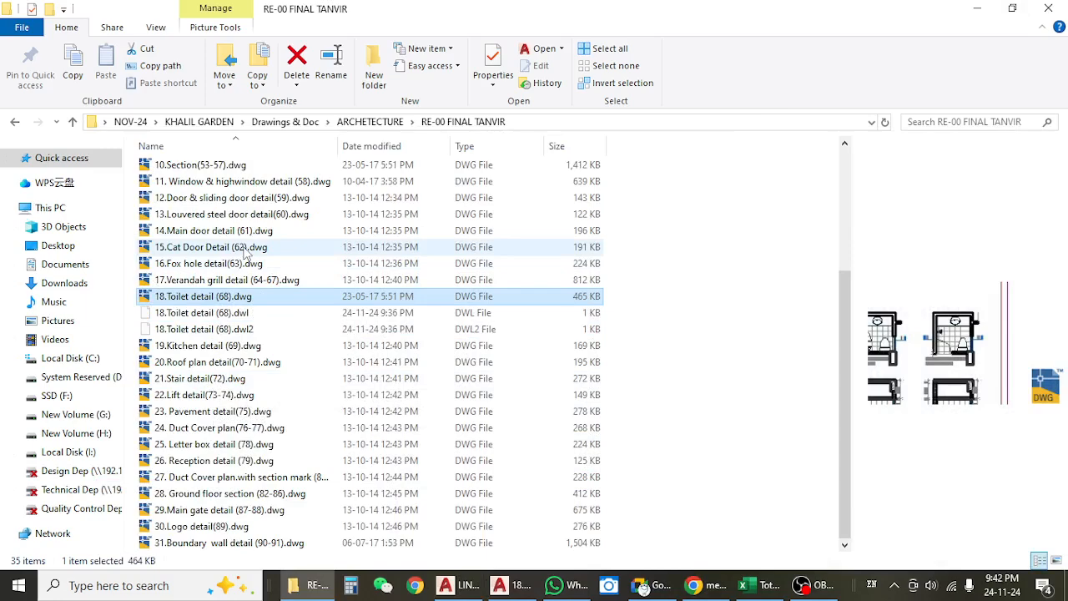
left_click(219, 232)
left_click(224, 198)
left_click(225, 183)
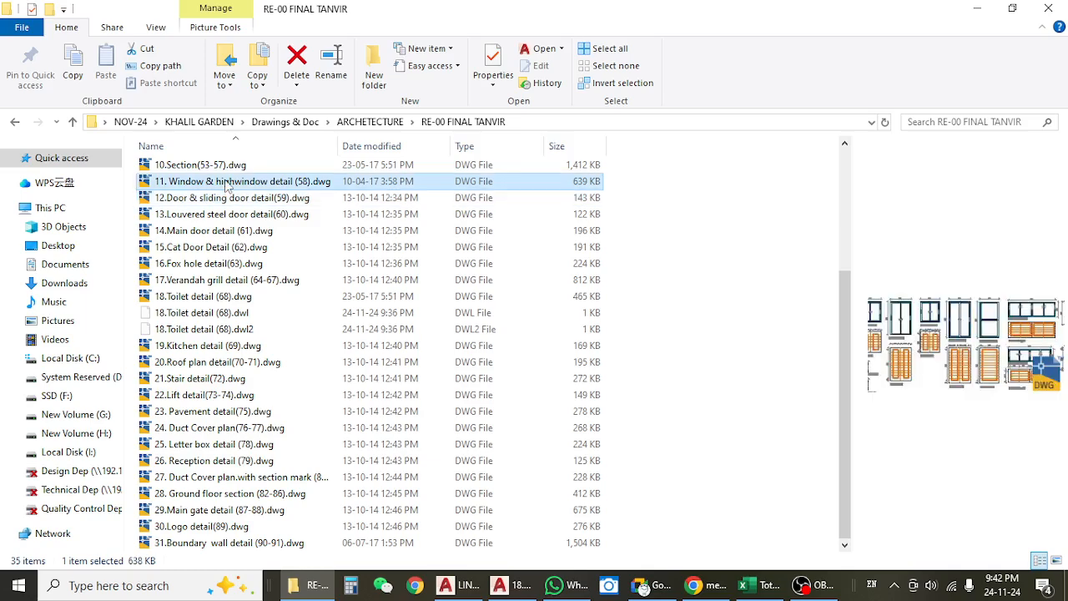
left_click(214, 345)
left_click(215, 365)
left_click(199, 380)
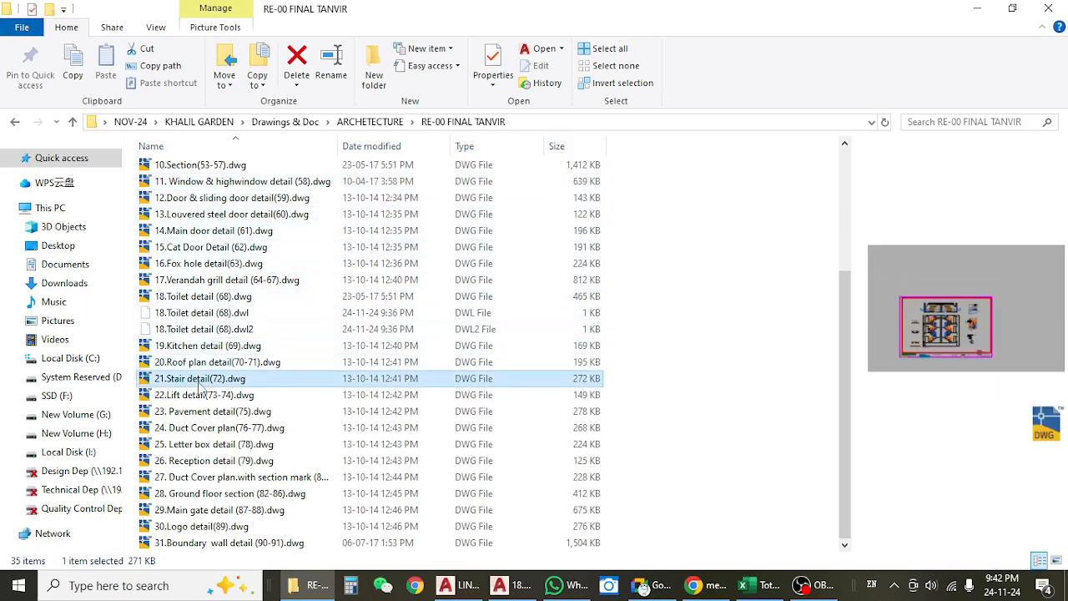
left_click(194, 412)
left_click(186, 461)
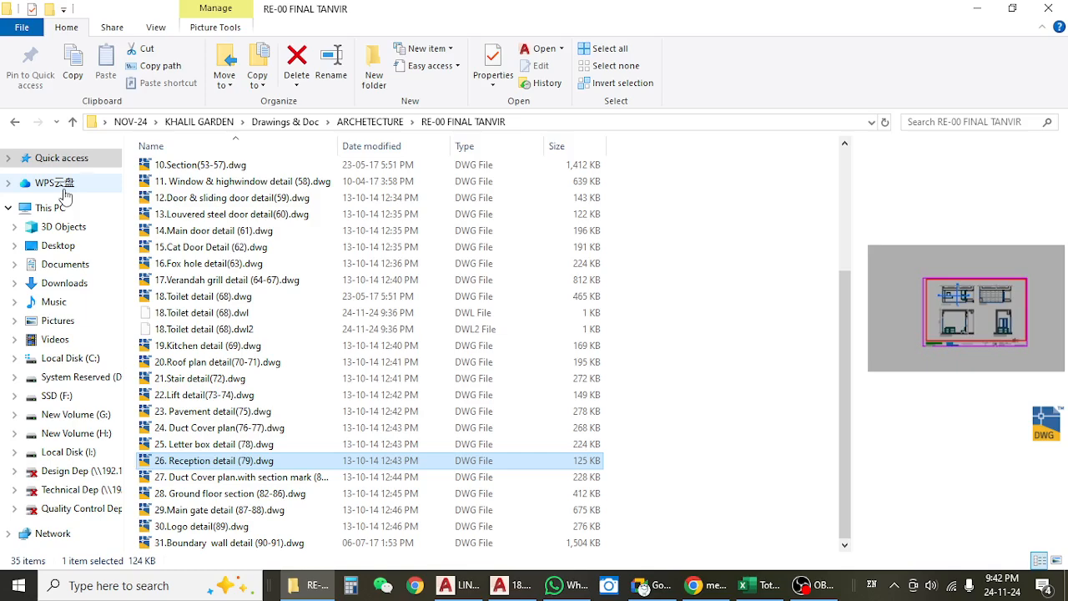
Check the RE-01 and RE-02 Plan & Section folders for the floor plan drawings and preview the RE-02 working drawing.
left_click(15, 122)
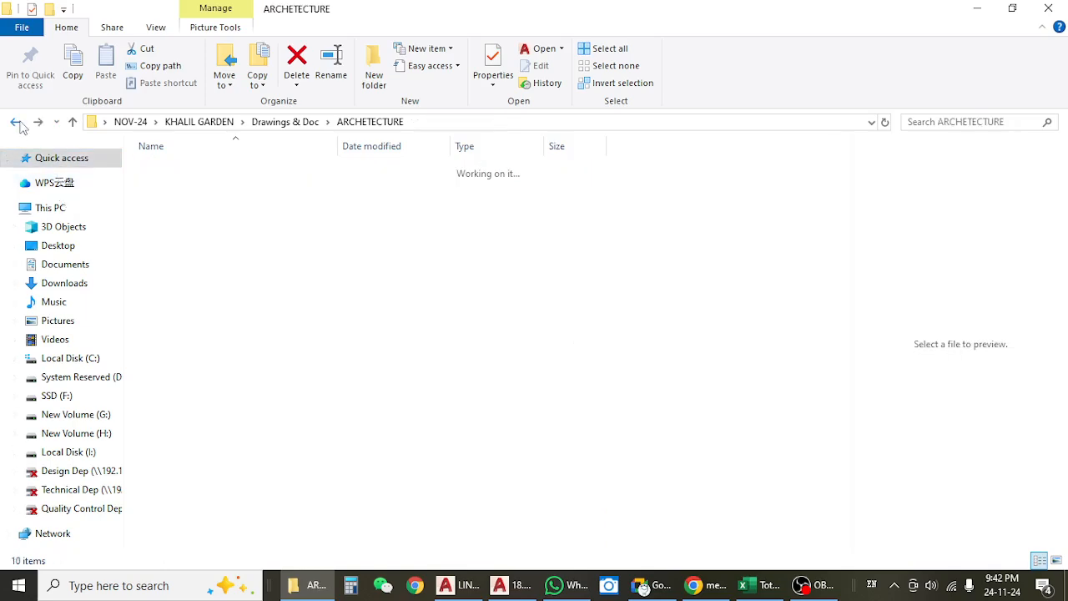
left_click(193, 187)
double_click(194, 187)
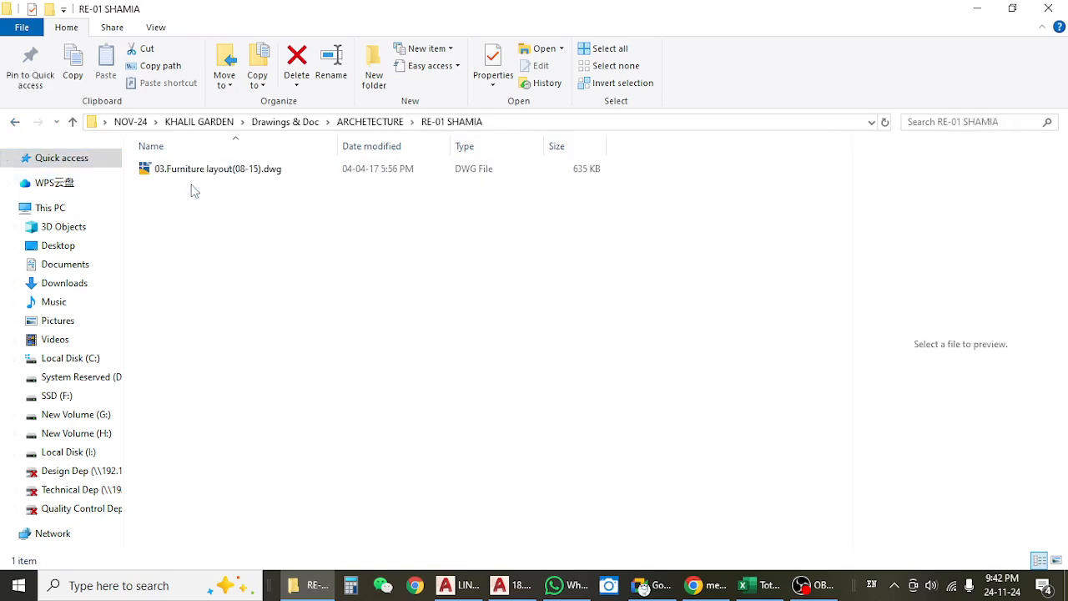
left_click(15, 122)
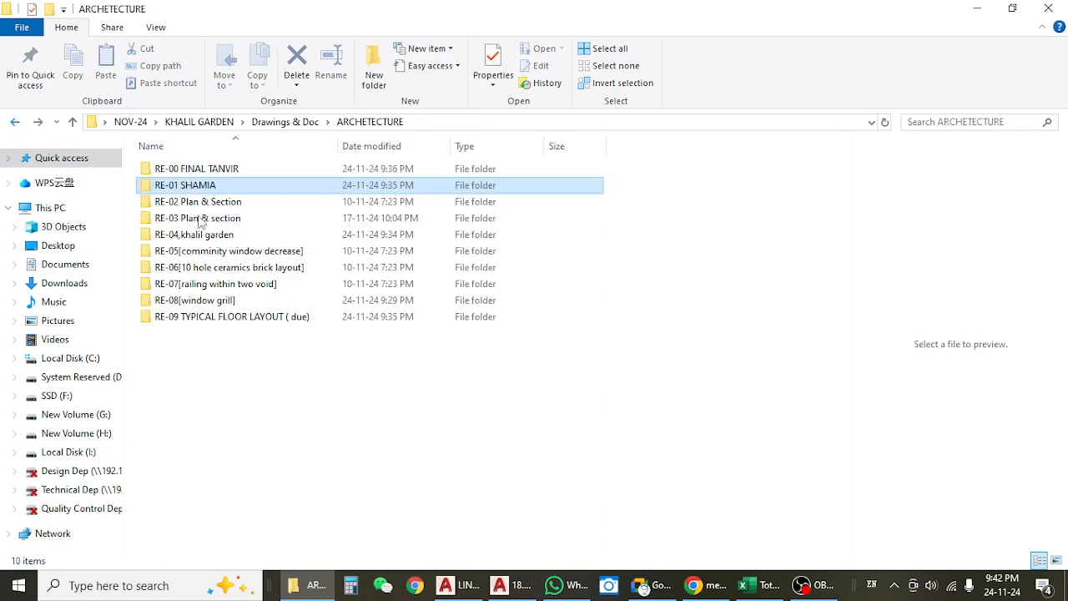
left_click(203, 207)
double_click(203, 209)
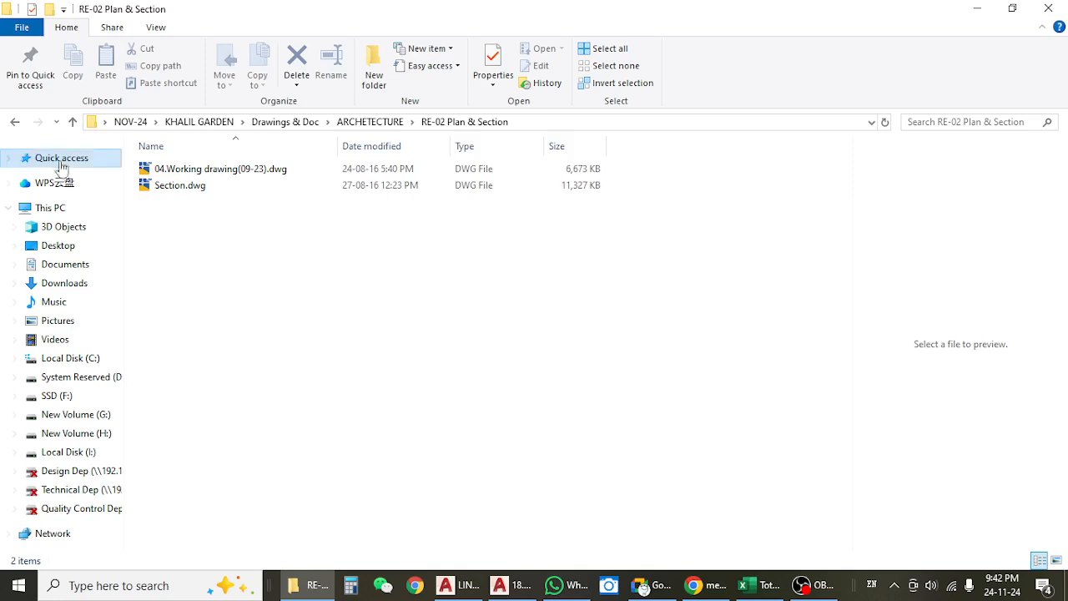
left_click(159, 169)
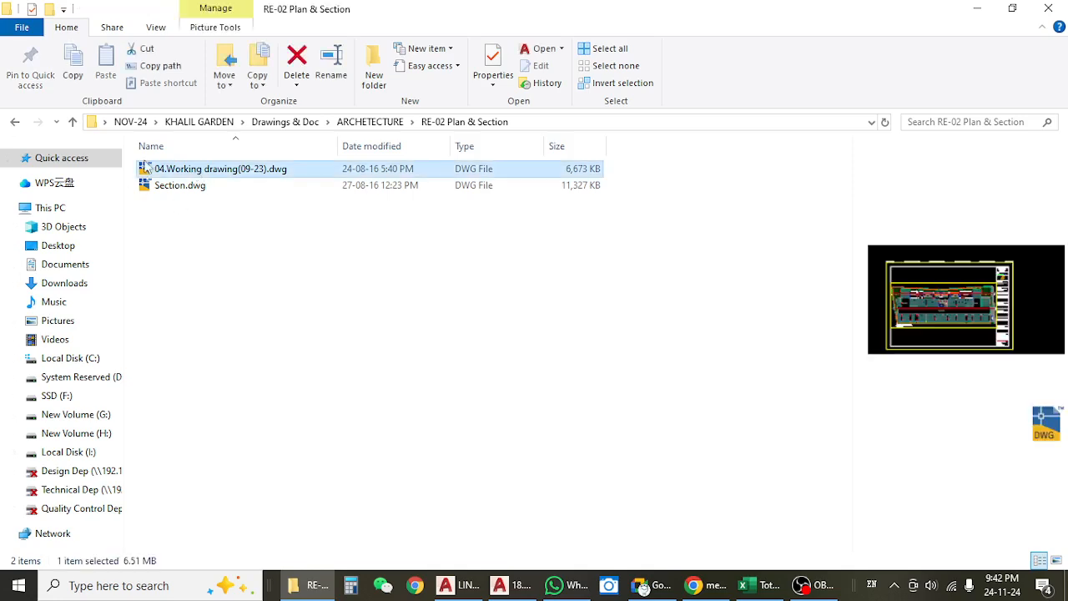
Open 04.Working drawing(09-23).dwg from the RE-03 Plan & section folder in AutoCAD and display its model space.
left_click(15, 122)
left_click(231, 220)
double_click(232, 224)
left_click(225, 174)
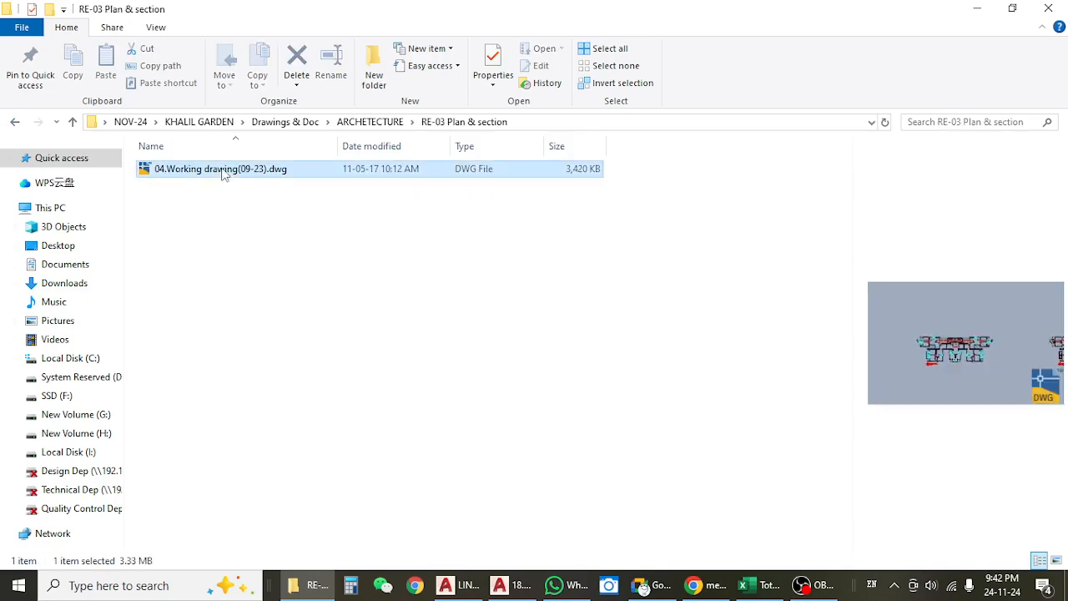
double_click(224, 171)
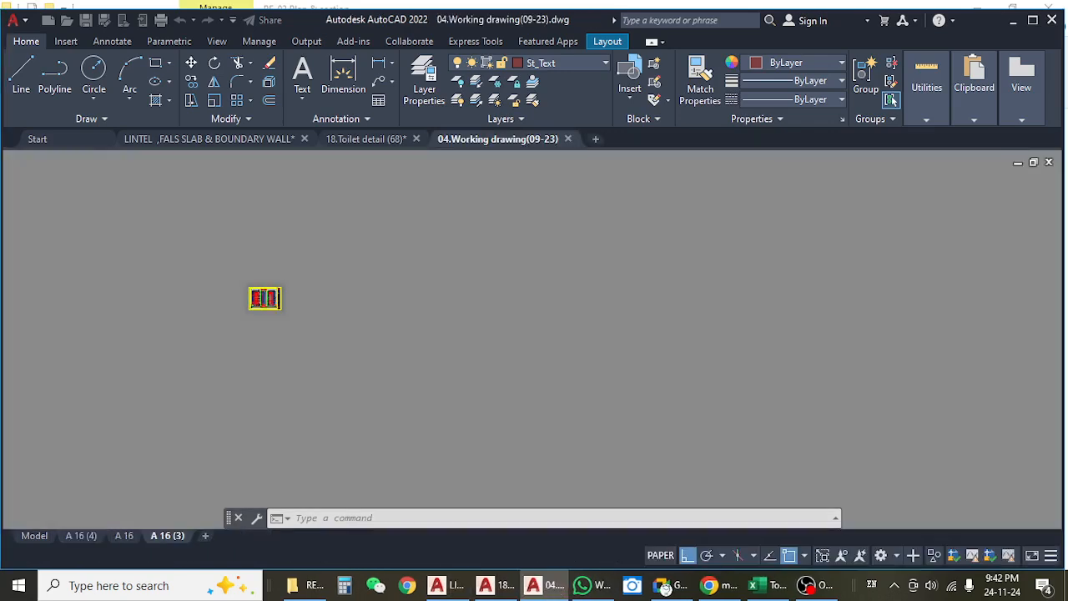
left_click(50, 535)
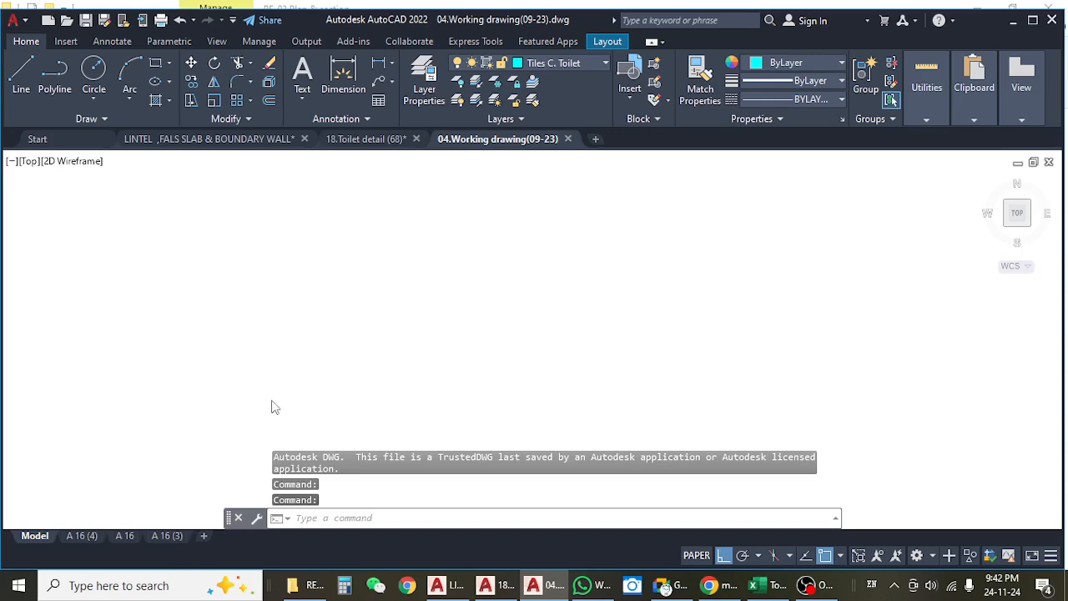
Examine the row of floor plans in the working drawing, including the toilets on the 2nd and 3rd floor plans.
scroll(217, 401, "up", 6)
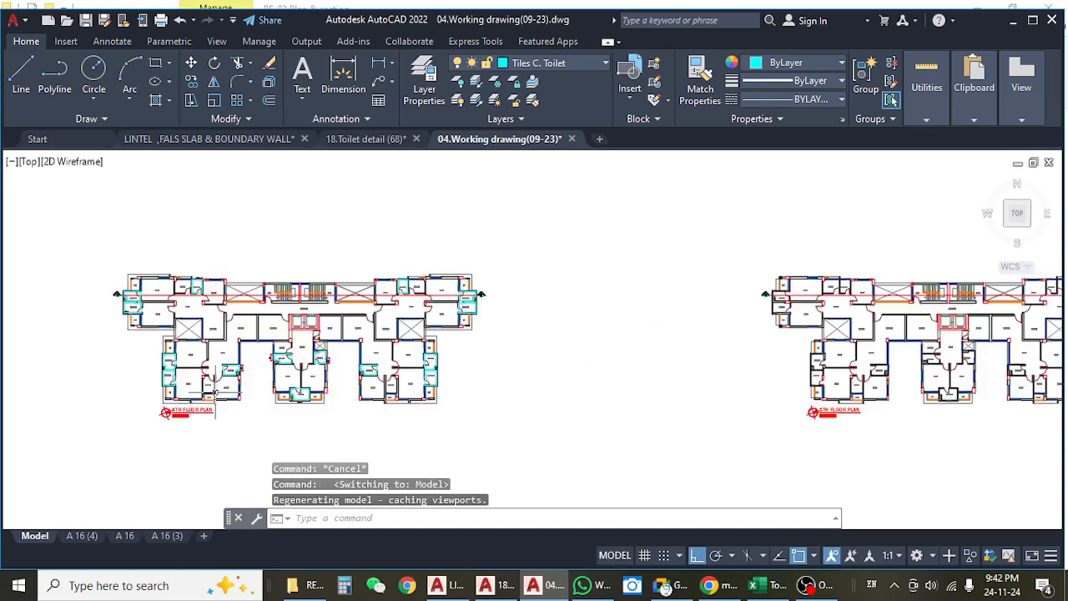
scroll(435, 350, "down", 10)
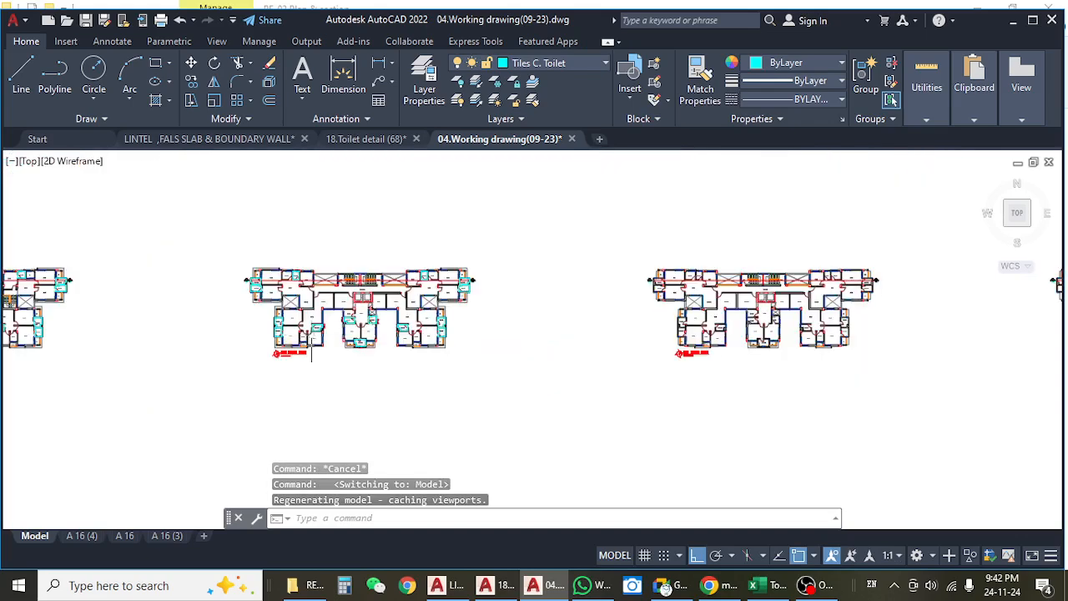
scroll(389, 334, "up", 7)
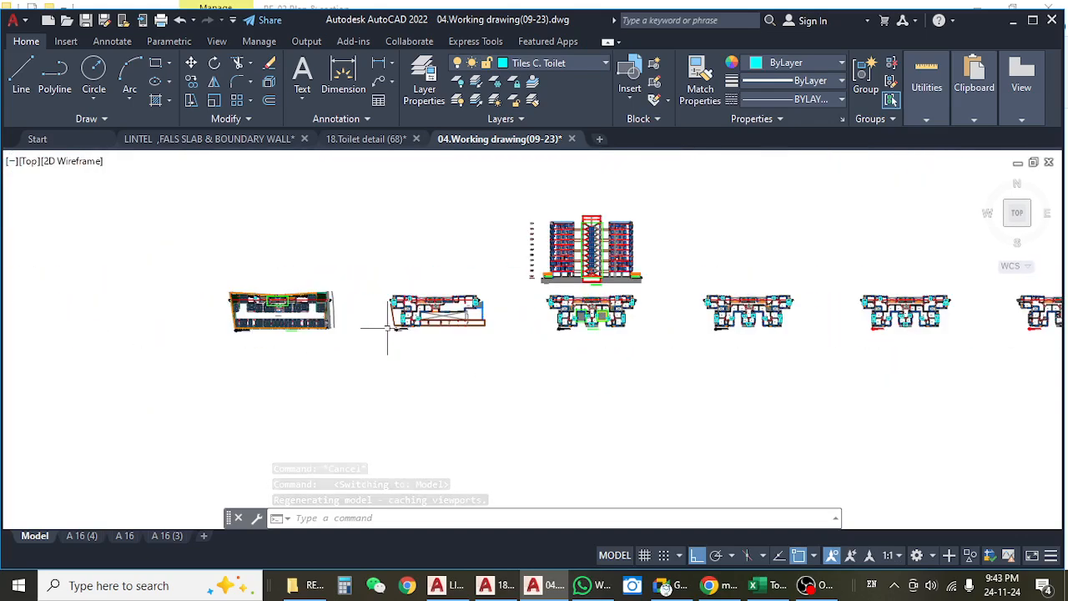
left_click_drag(679, 365, 417, 365)
scroll(351, 351, "up", 6)
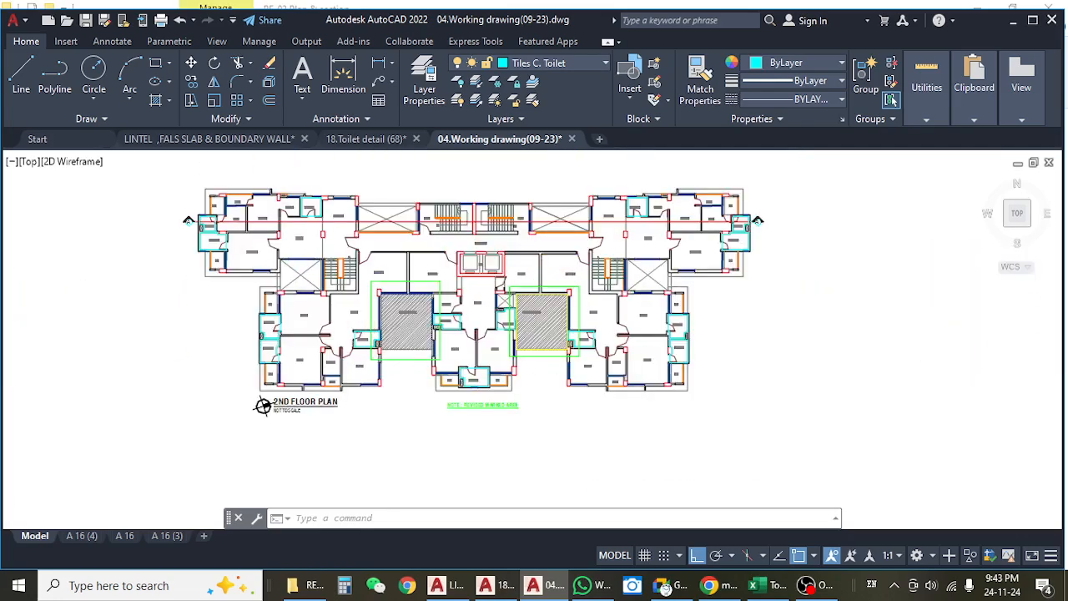
scroll(350, 349, "down", 5)
left_click_drag(772, 376, 414, 362)
left_click_drag(712, 362, 269, 350)
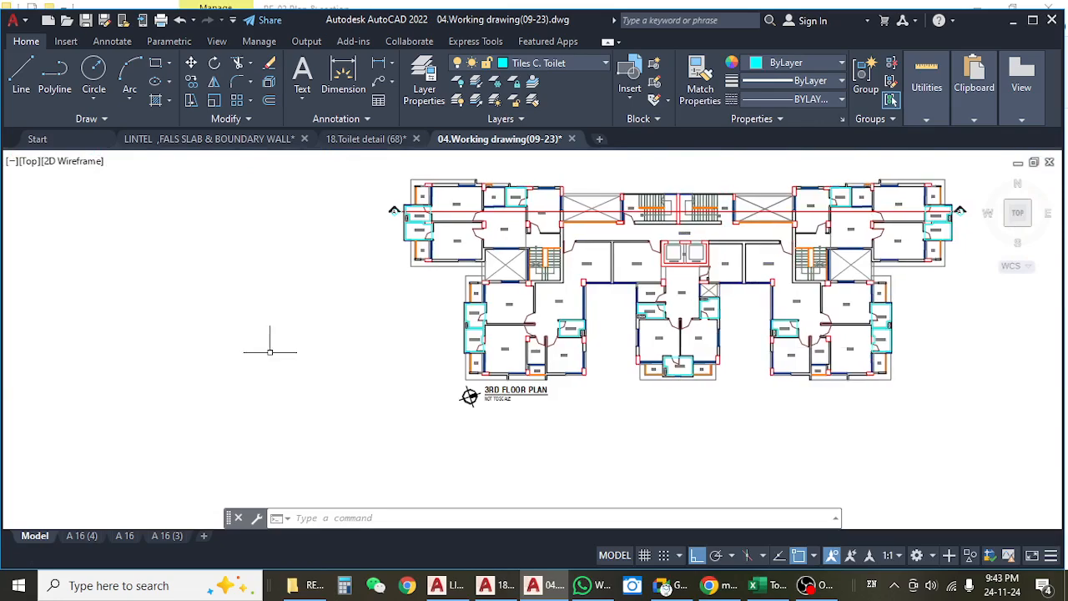
left_click_drag(534, 355, 355, 355)
left_click(1033, 21)
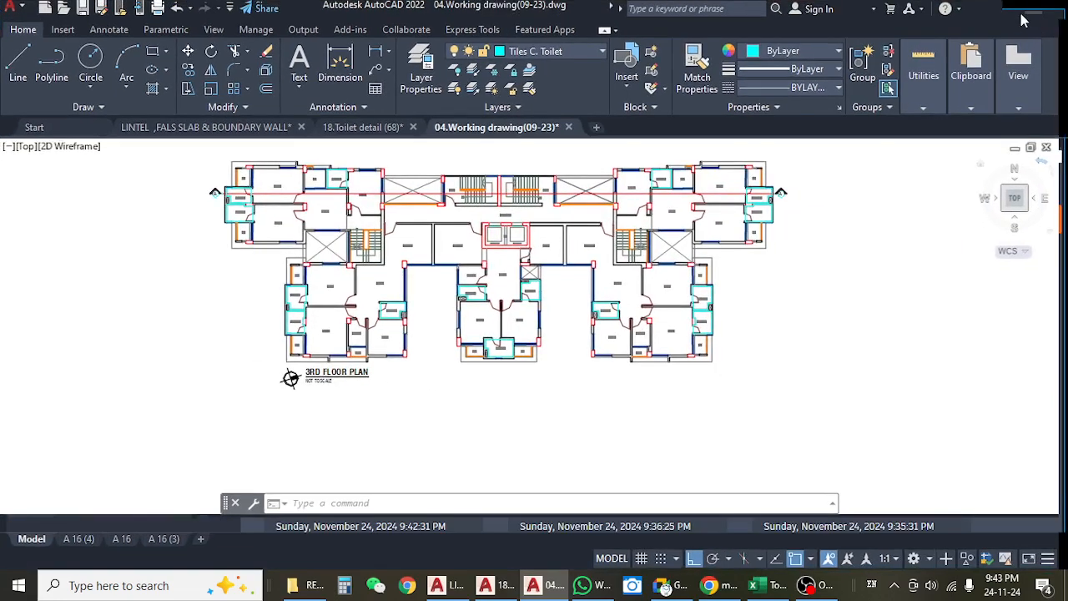
Go back to the architecture folders and open 04.TOILET DUCT.dwg from the RE-04 folder in AutoCAD.
left_click(1016, 12)
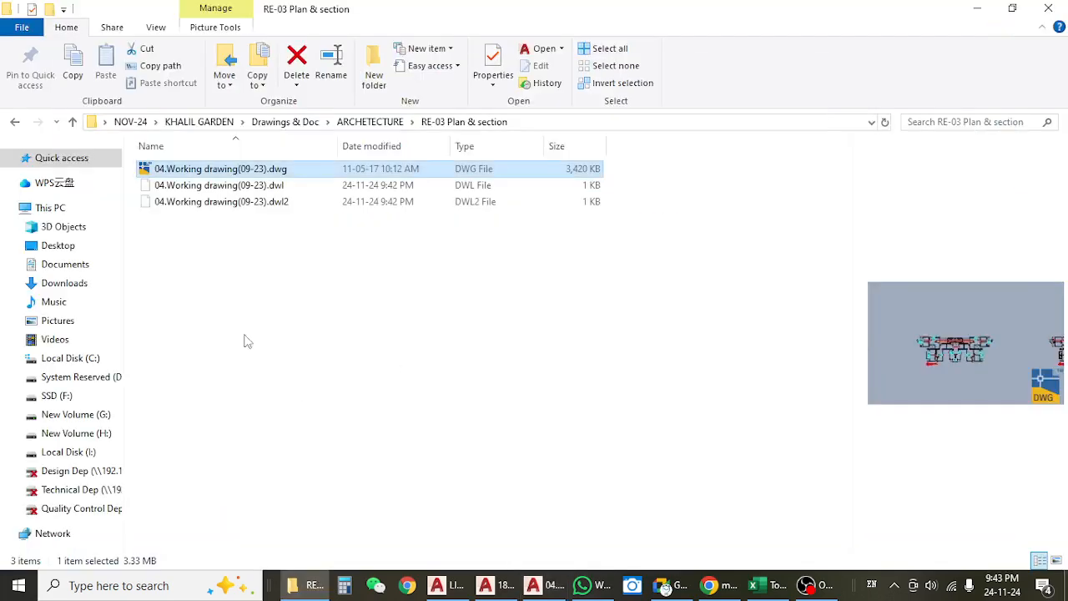
left_click(14, 122)
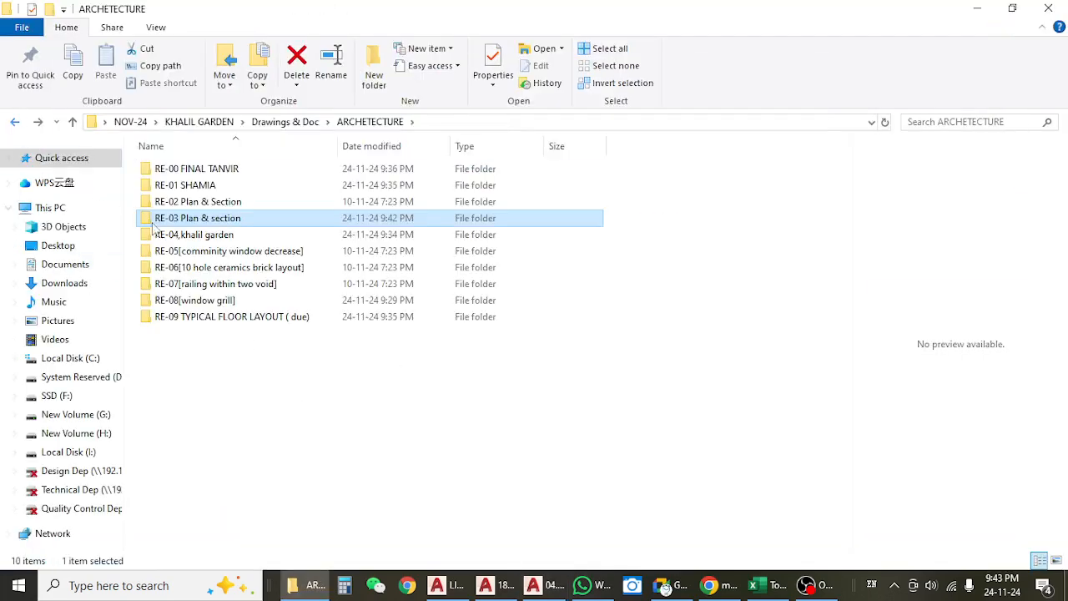
left_click(226, 236)
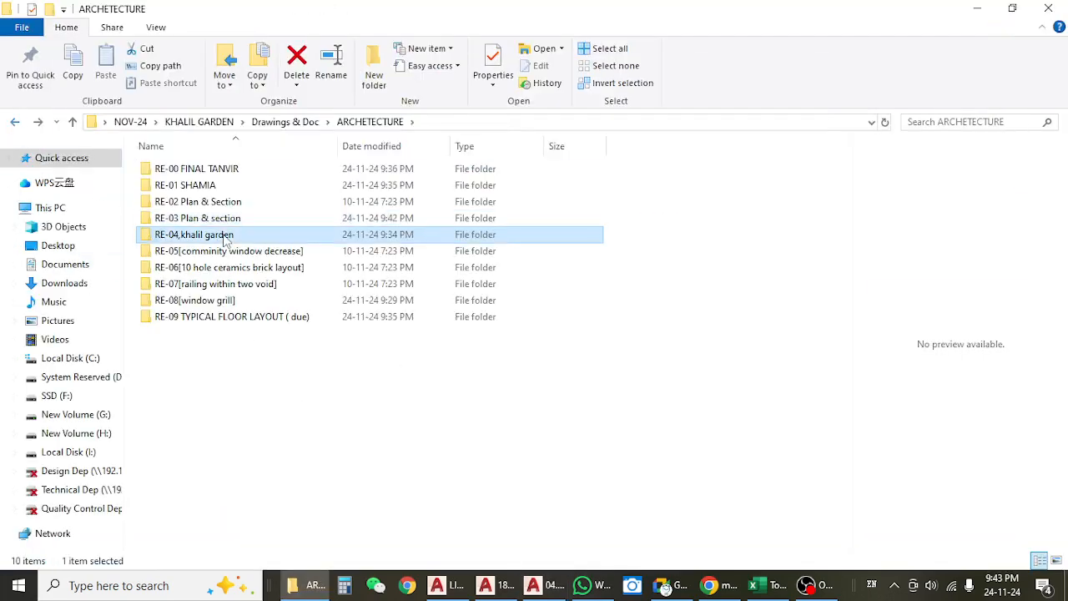
double_click(226, 237)
left_click(192, 169)
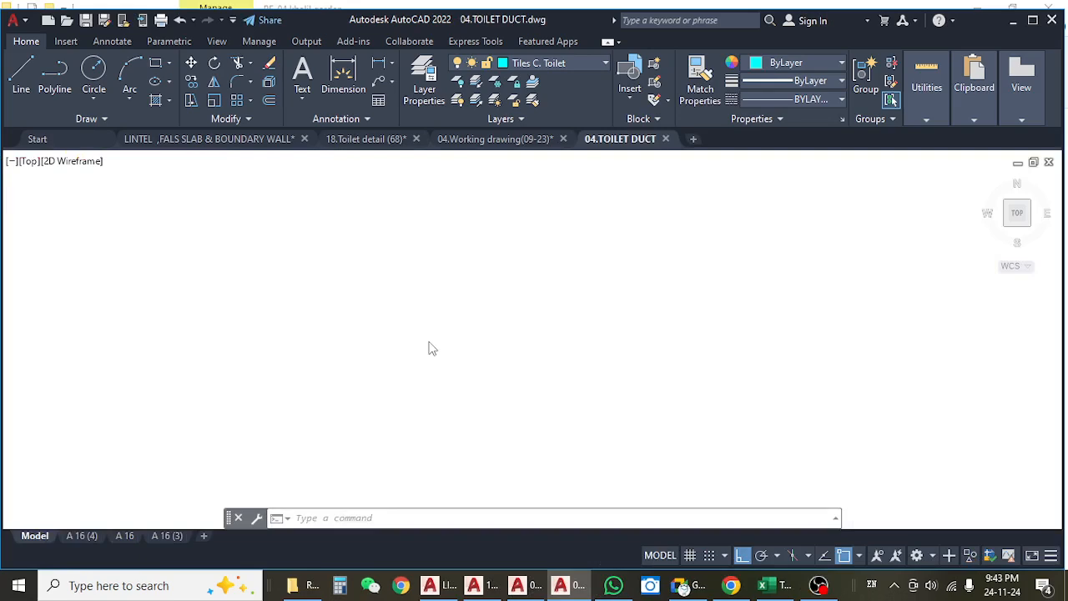
Examine the 4th floor plan in the toilet duct drawing and read the dimensions around Toilet 03 beside the dining room.
scroll(429, 341, "down", 5)
left_click_drag(319, 253, 325, 334)
scroll(351, 285, "up", 10)
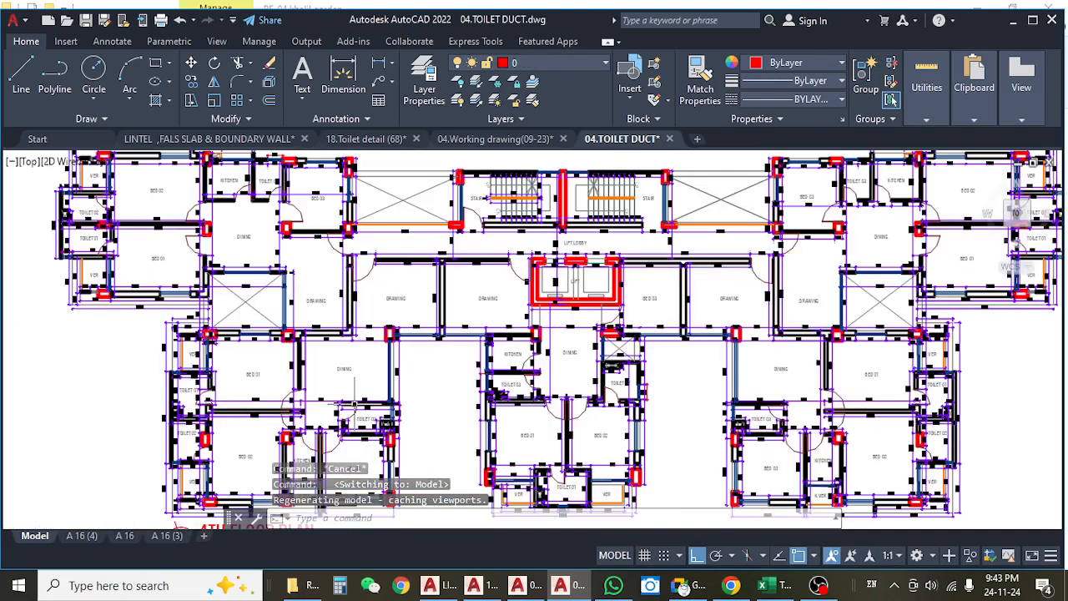
scroll(432, 255, "up", 3)
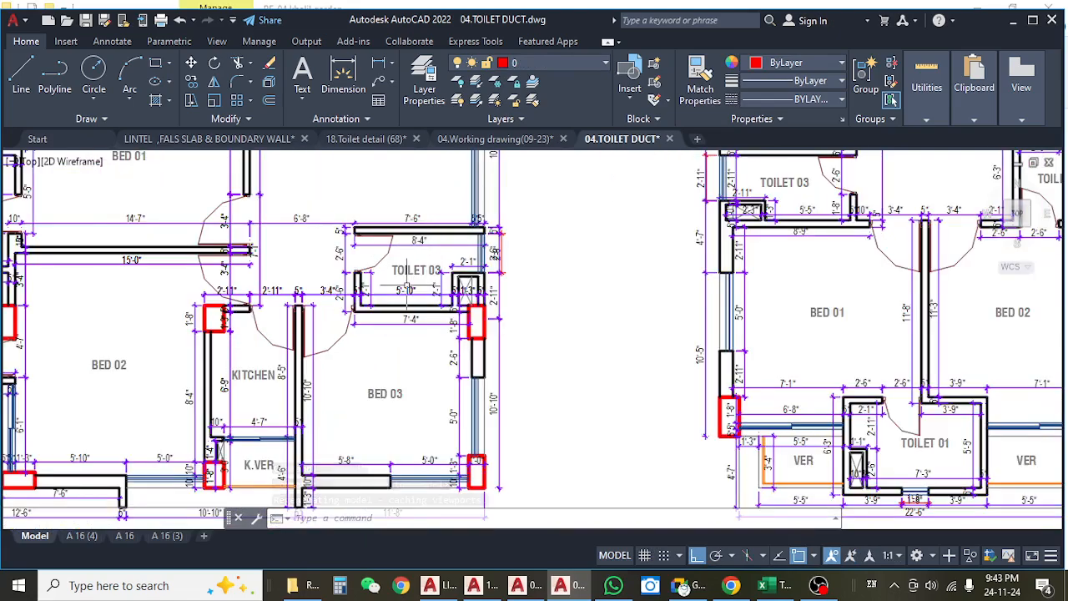
scroll(401, 320, "down", 6)
scroll(454, 341, "up", 3)
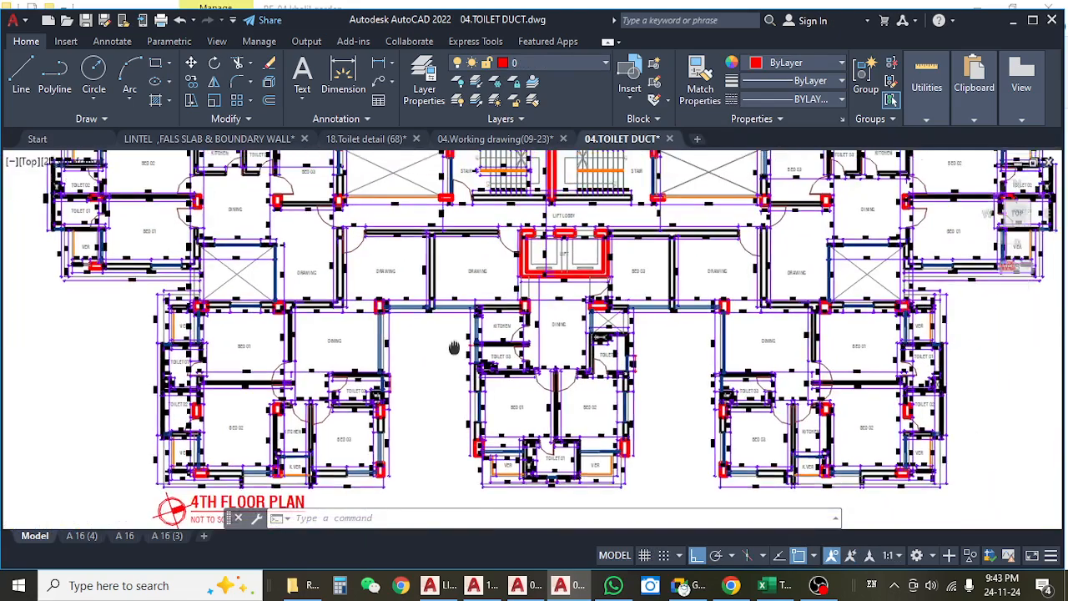
scroll(344, 426, "up", 6)
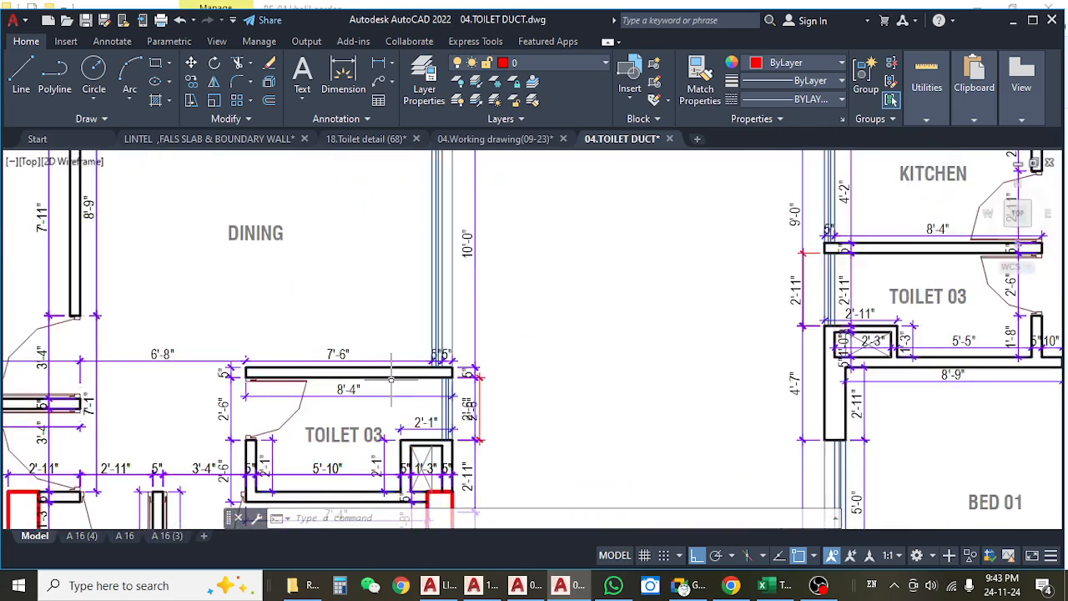
Read the dimensions of Toilet 03 above Bed 03 on the 4th floor plan, including its overall width and the wall thicknesses.
scroll(409, 389, "down", 2)
scroll(405, 384, "down", 4)
scroll(406, 384, "up", 5)
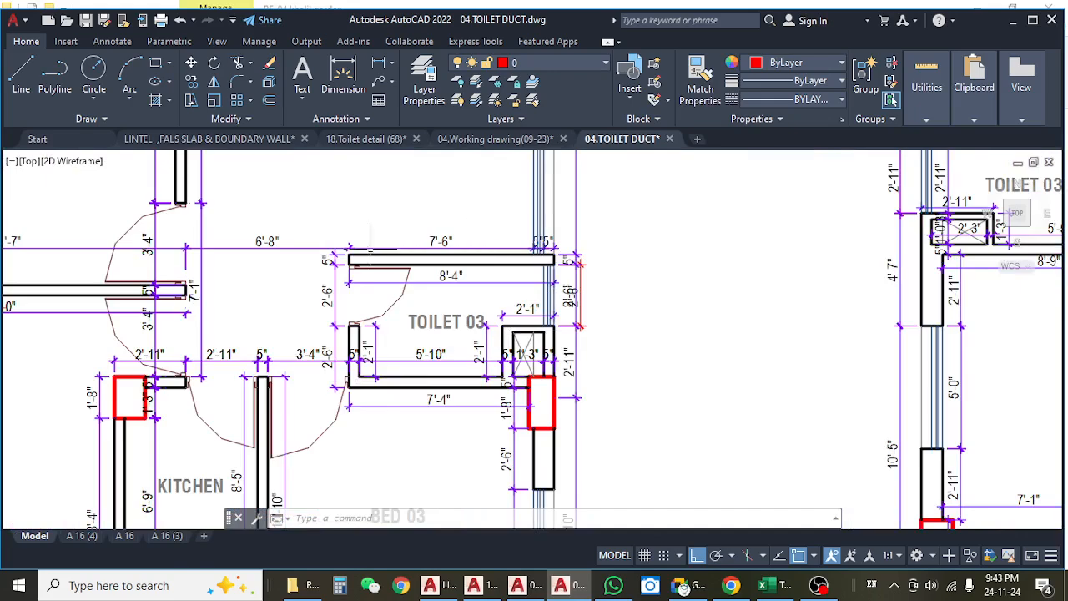
left_click_drag(469, 399, 438, 382)
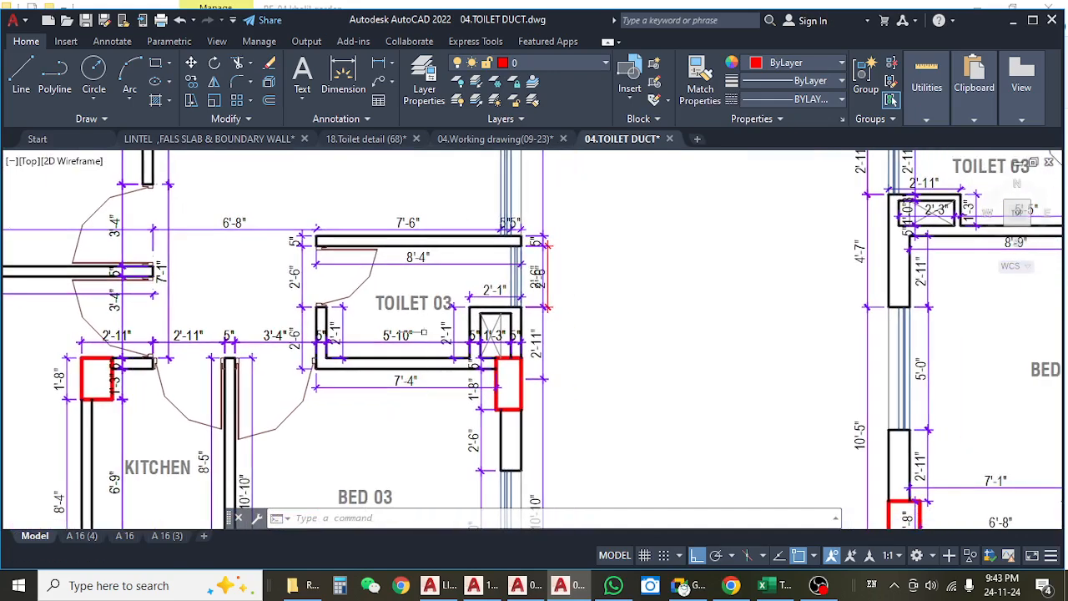
scroll(358, 318, "up", 2)
mouse_move(365, 306)
left_mouse_down()
mouse_move(344, 302)
mouse_move(340, 341)
left_mouse_up()
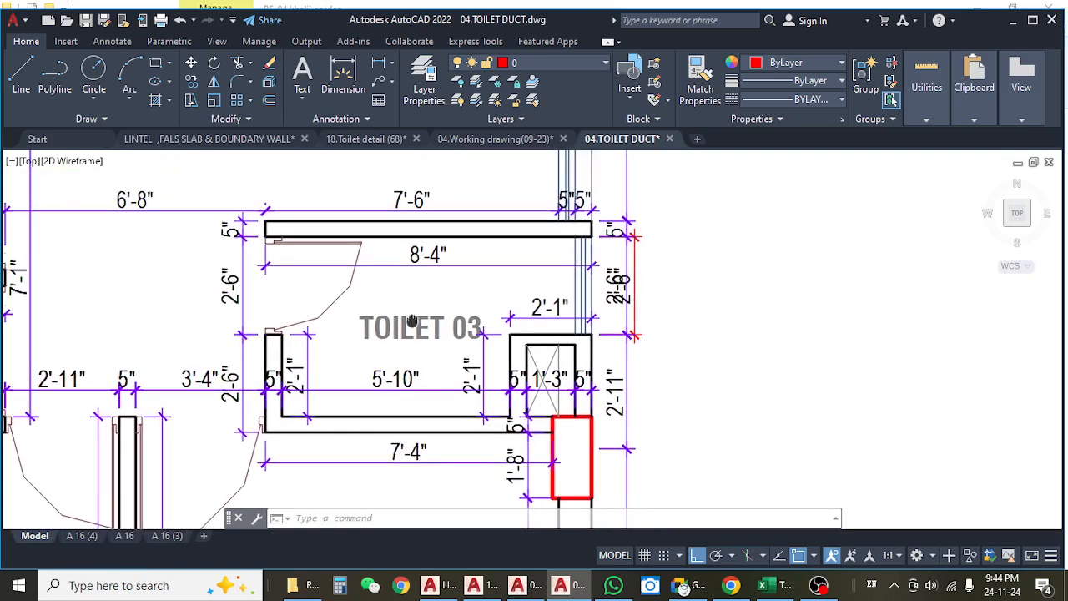
left_click(302, 262)
left_click(288, 293)
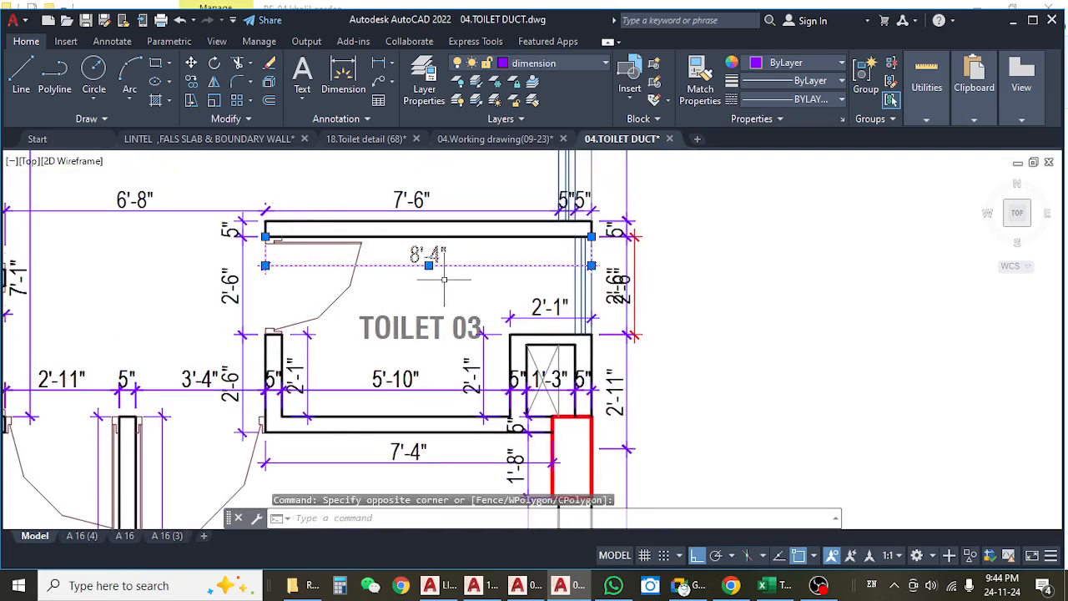
key("Escape")
left_click_drag(302, 280, 392, 242)
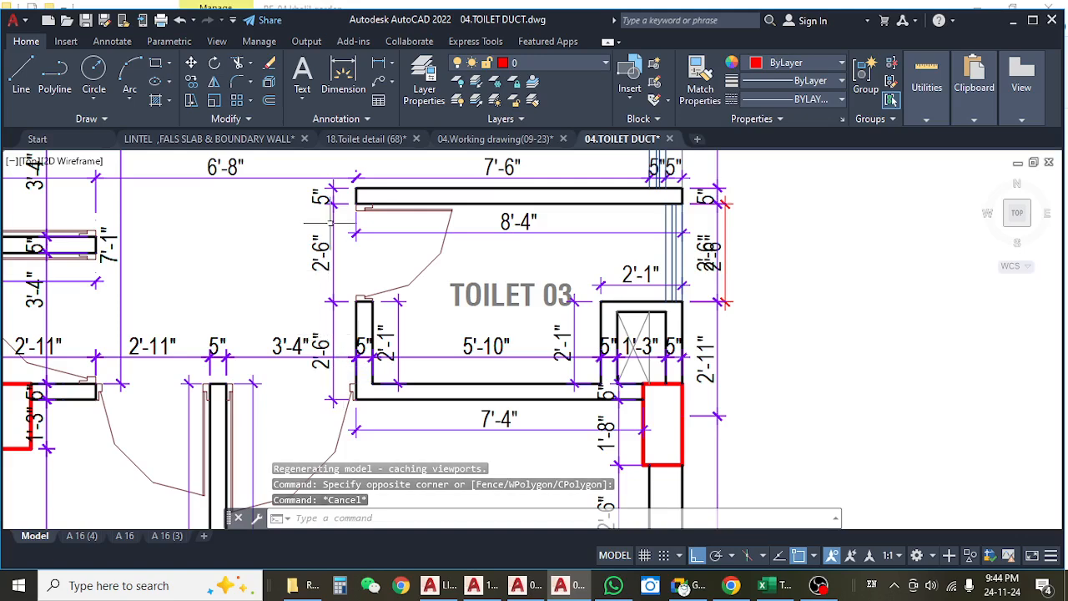
mouse_move(314, 260)
left_mouse_down()
mouse_move(349, 252)
mouse_move(359, 231)
left_mouse_up()
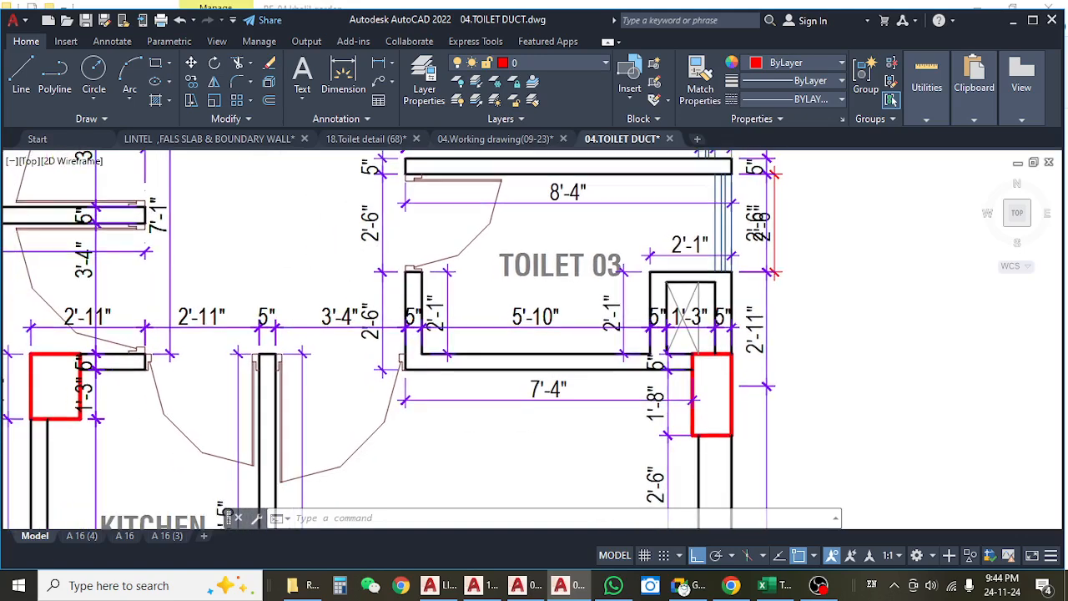
left_click_drag(373, 169, 366, 224)
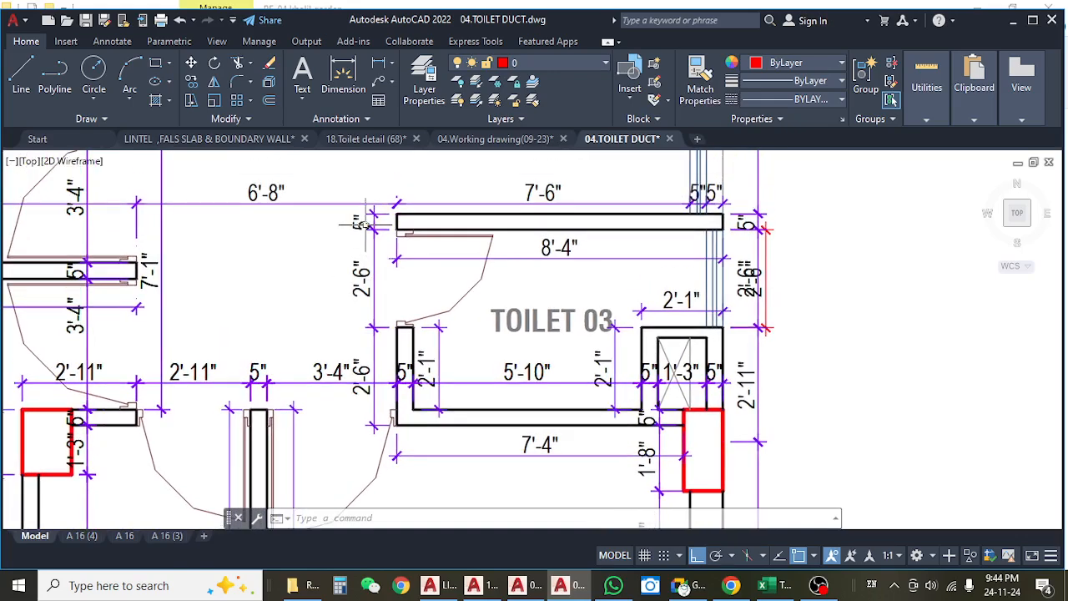
mouse_move(361, 290)
left_mouse_down()
mouse_move(365, 264)
mouse_move(410, 265)
left_mouse_up()
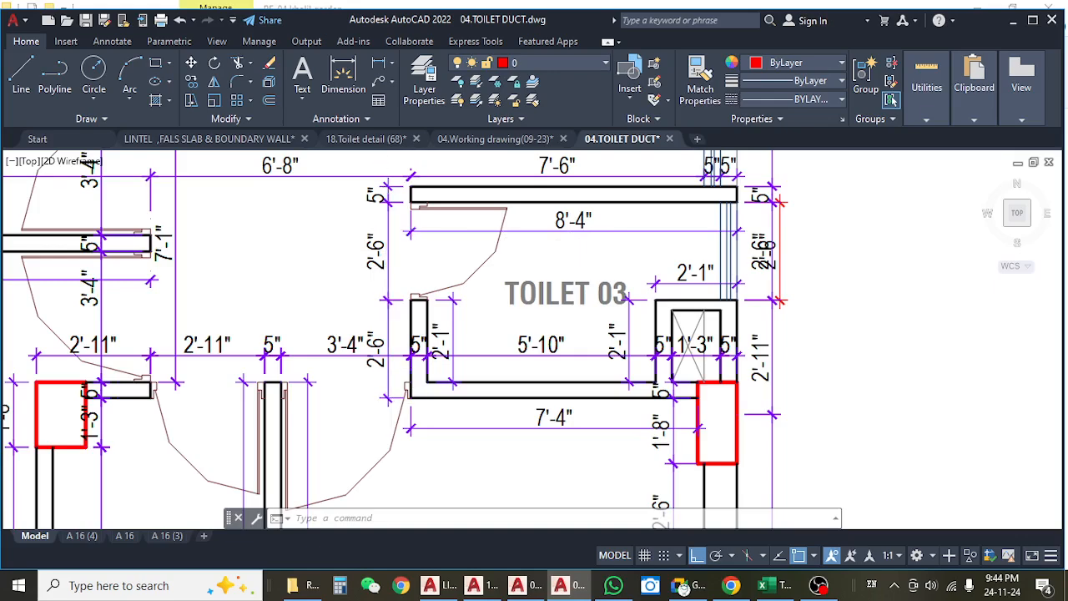
left_click_drag(533, 334, 484, 334)
Locate the Toilet 03 between the kitchen and Bed 03 in the upper-left unit of the 4th floor plan.
scroll(484, 328, "down", 6)
scroll(603, 320, "down", 2)
left_click_drag(406, 282, 393, 415)
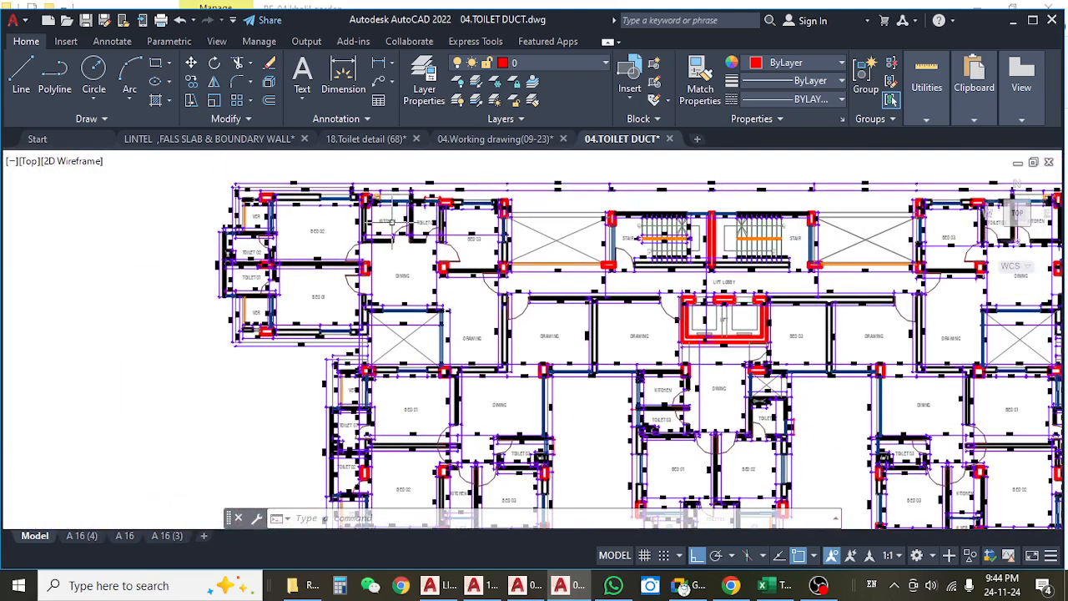
scroll(393, 218, "up", 4)
left_click_drag(471, 267, 502, 305)
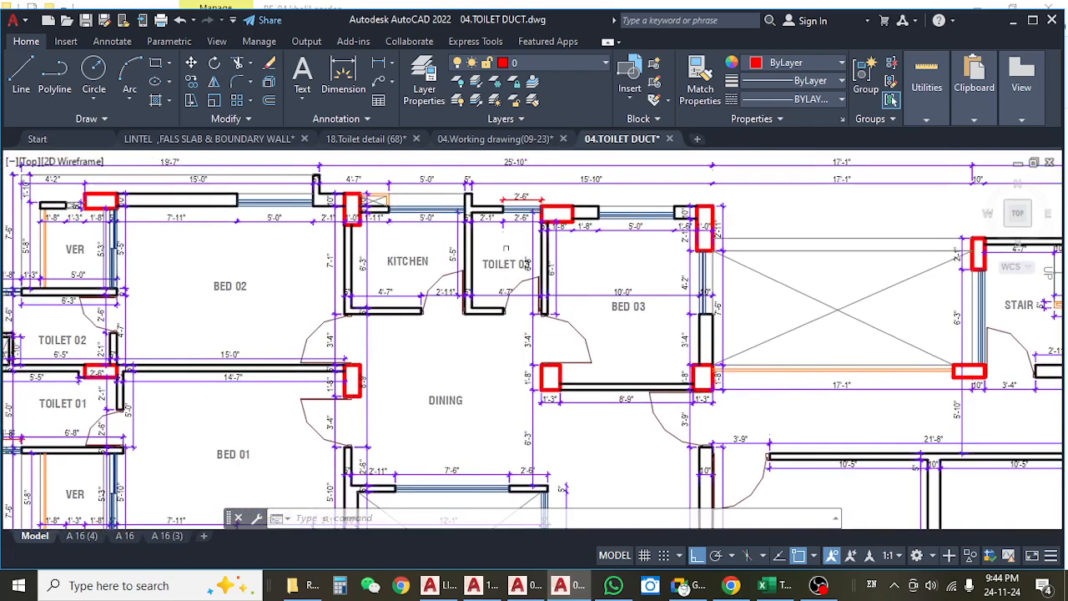
scroll(506, 245, "up", 6)
scroll(510, 243, "down", 4)
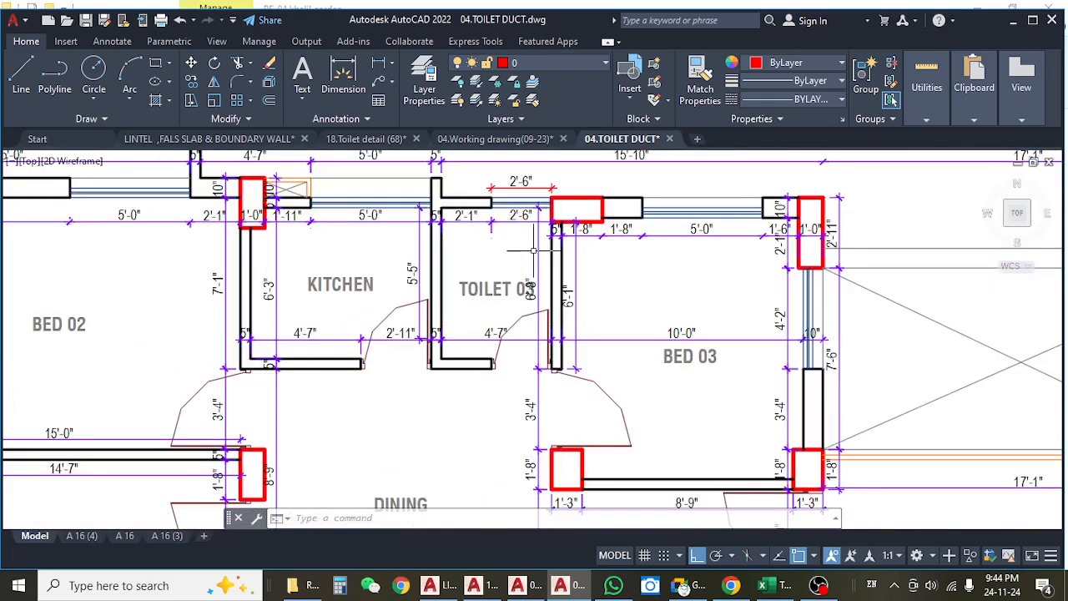
left_click(541, 250)
key("Escape")
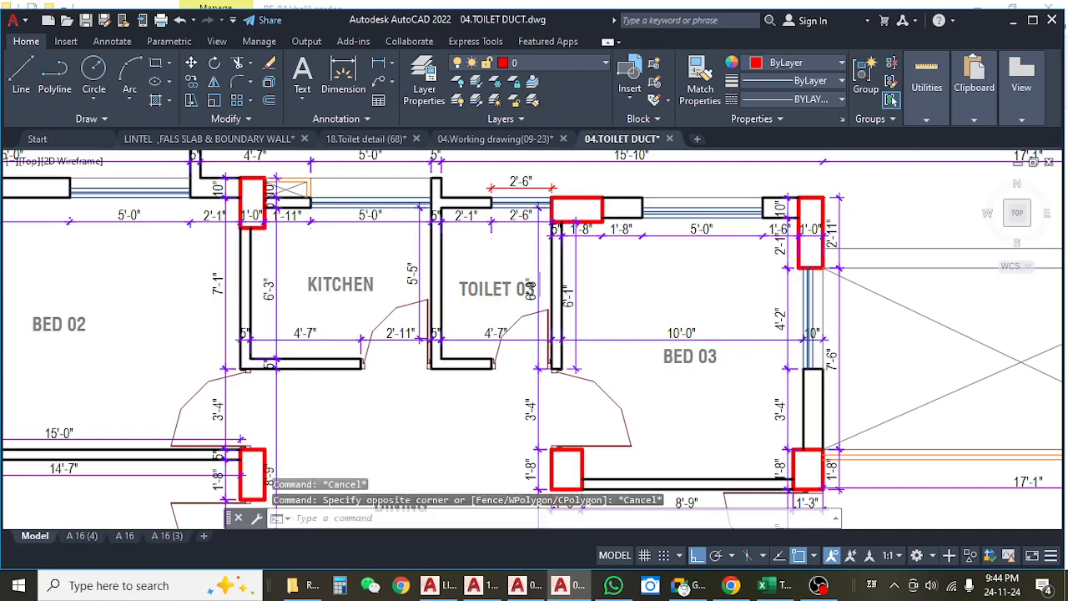
Check the inside width and length dimensions of the Toilet 03 beside the kitchen.
scroll(532, 301, "up", 4)
scroll(534, 317, "down", 4)
scroll(520, 339, "up", 6)
left_click(516, 341)
scroll(513, 355, "down", 2)
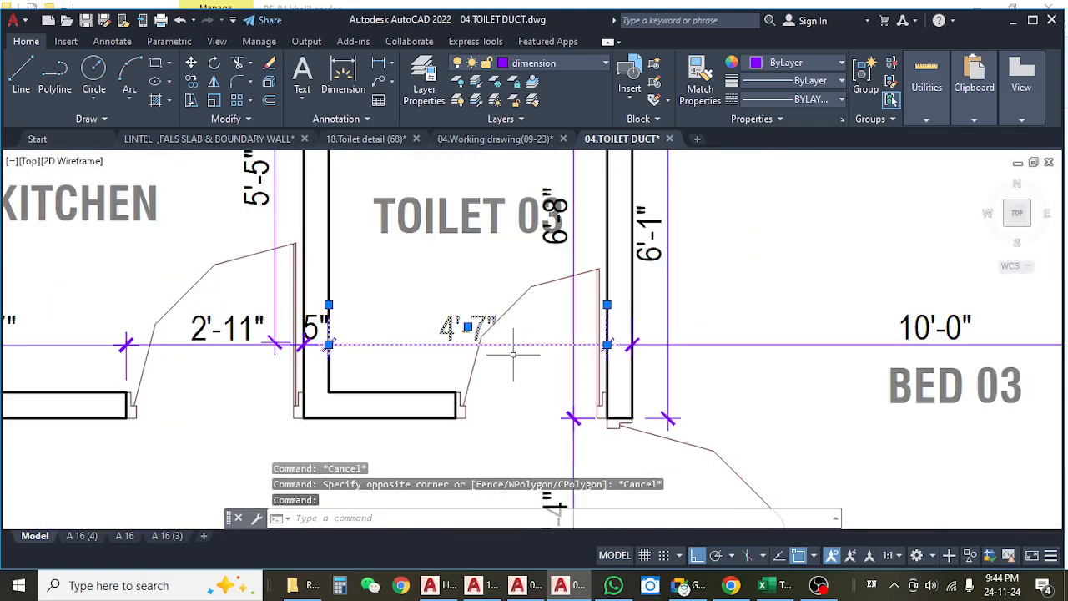
left_click_drag(517, 372, 502, 471)
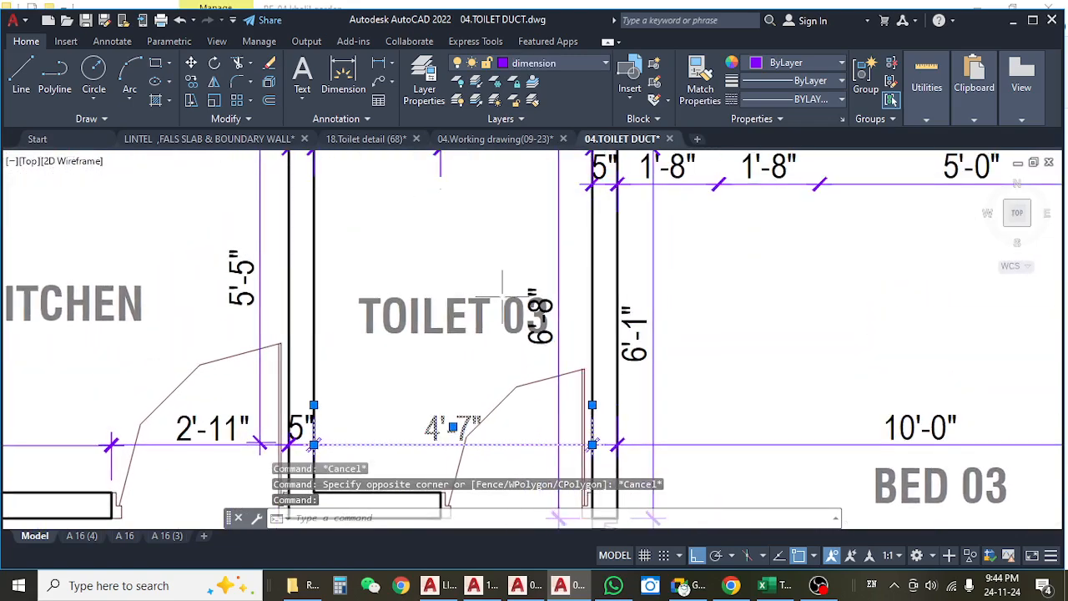
left_click_drag(502, 298, 504, 482)
key("Escape")
left_click(550, 370)
left_click(541, 355)
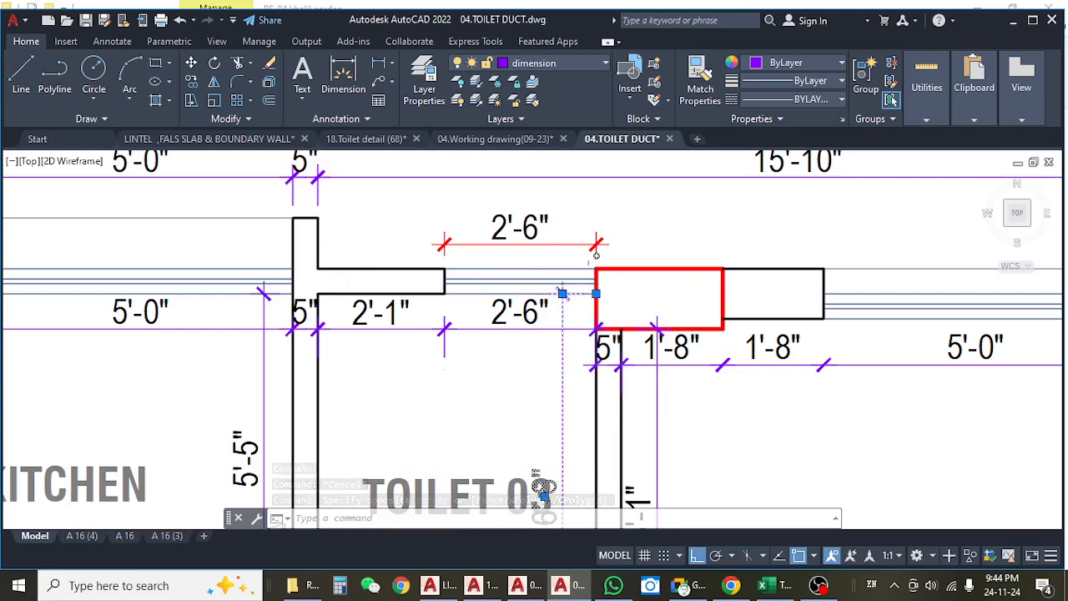
Switch to the 18.Toilet detail (68) drawing and examine the false slab thickness in the Type B & E Toilet 01 section aa.
left_click(359, 139)
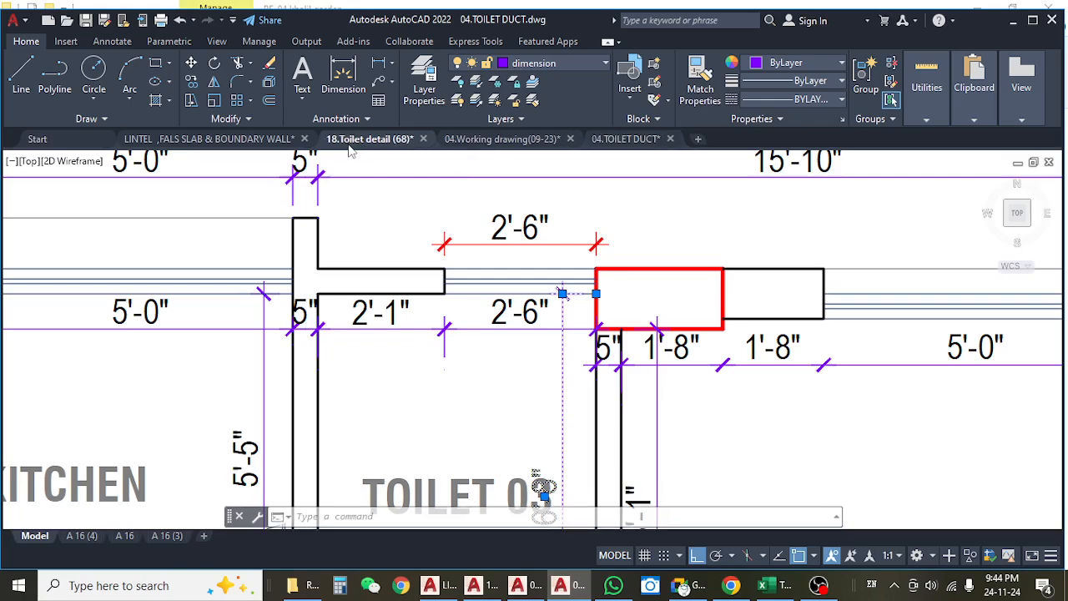
left_click_drag(406, 374, 421, 176)
left_click_drag(446, 347, 459, 278)
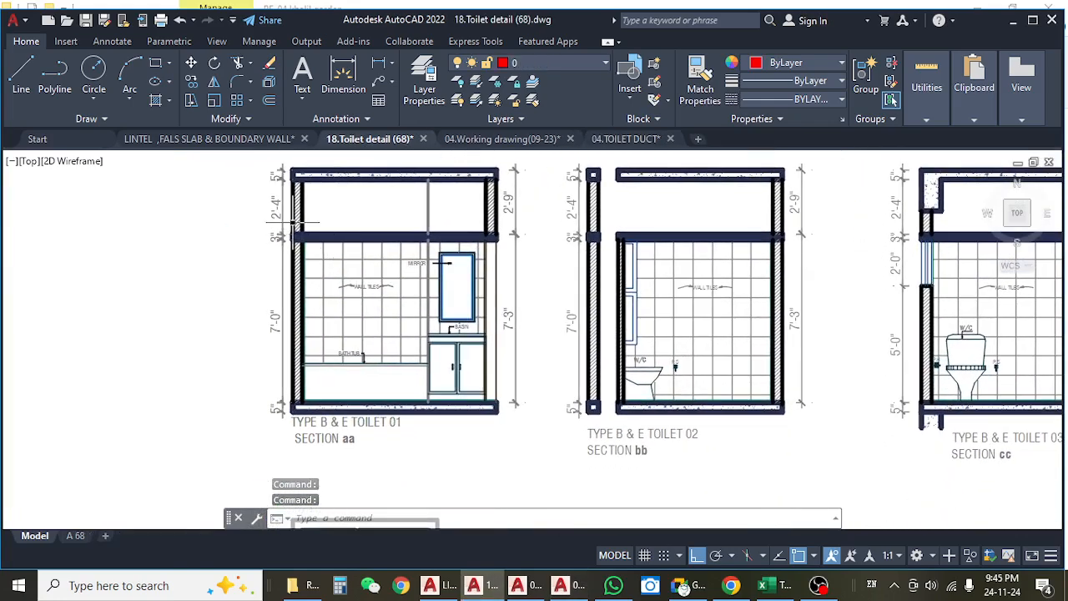
scroll(284, 250, "up", 6)
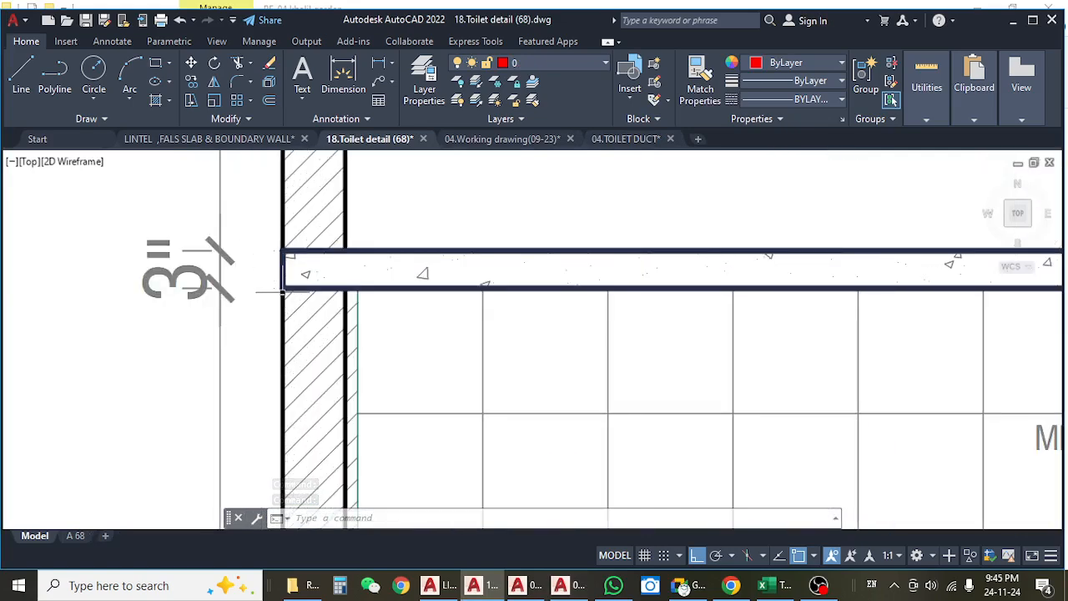
scroll(284, 267, "down", 3)
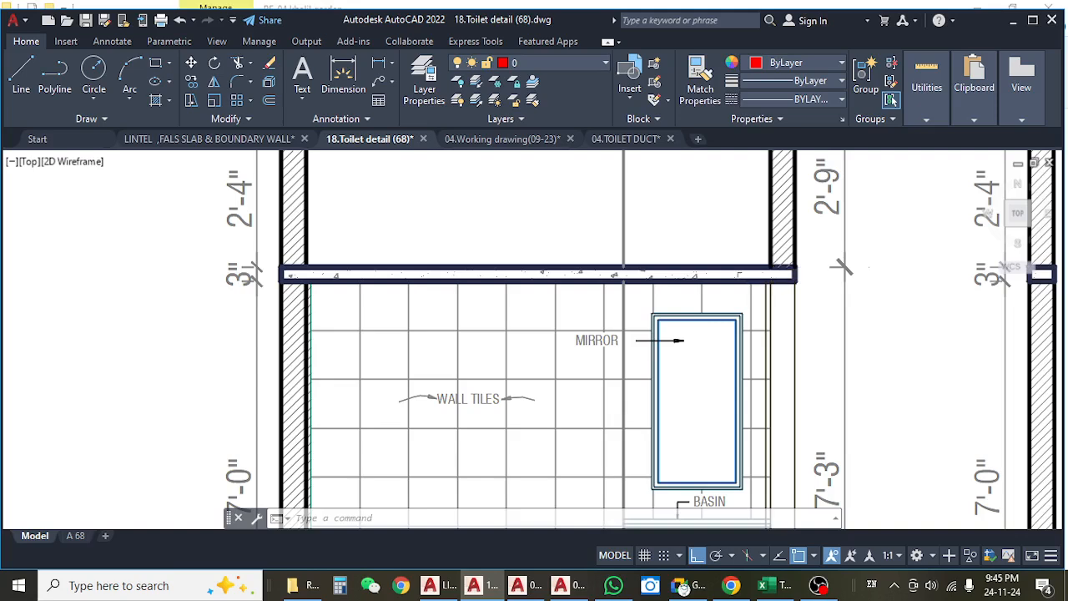
Return to the 04.TOILET DUCT drawing and recheck the width, length and wall dimensions of Toilet 03 between the kitchen and Bed 03.
left_click(495, 138)
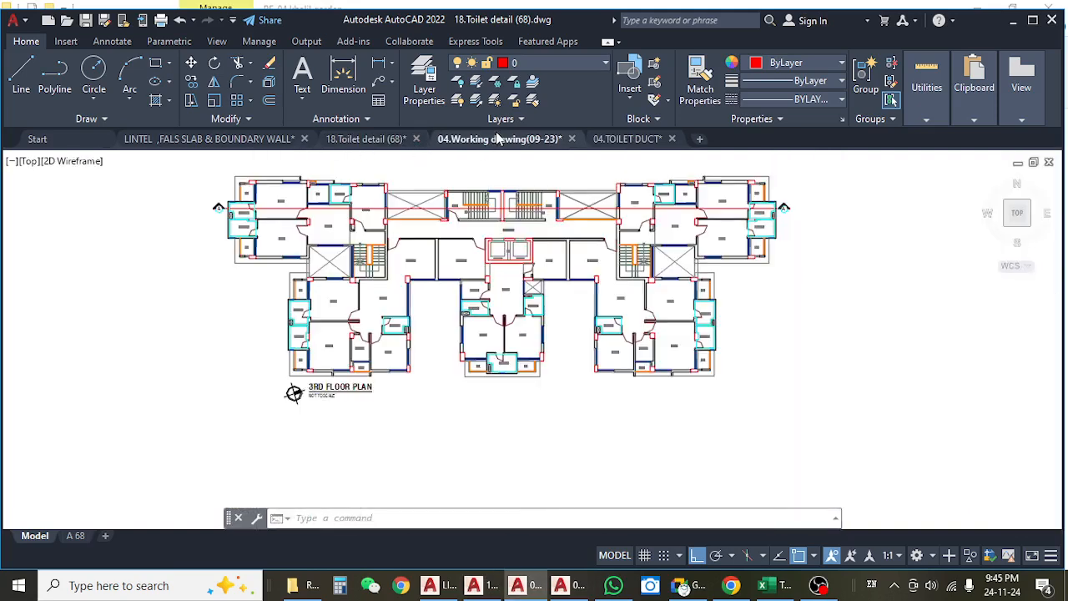
left_click(624, 139)
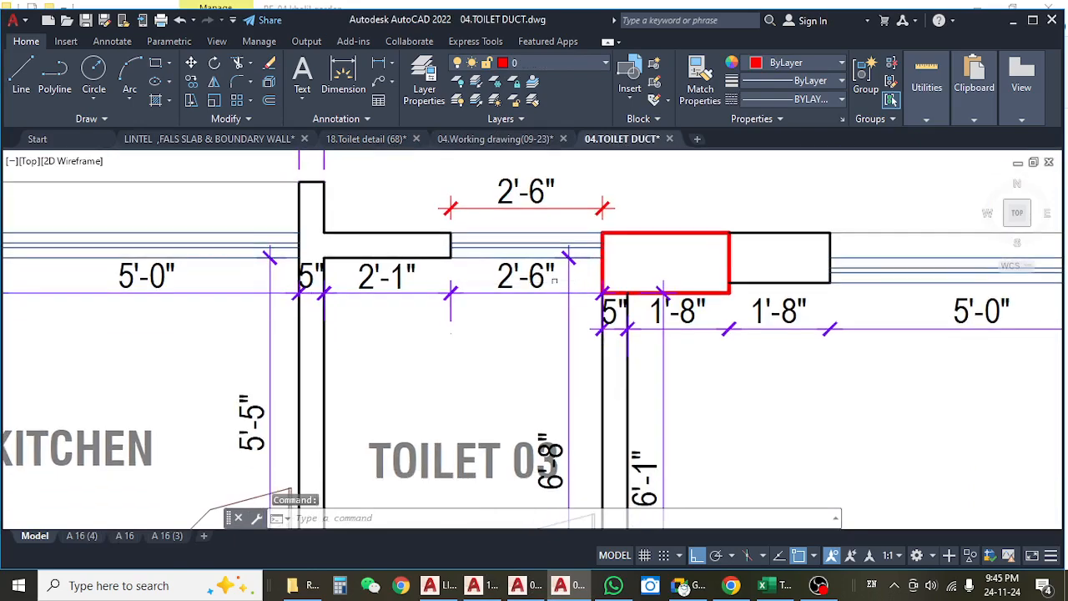
scroll(554, 282, "down", 4)
scroll(565, 310, "up", 4)
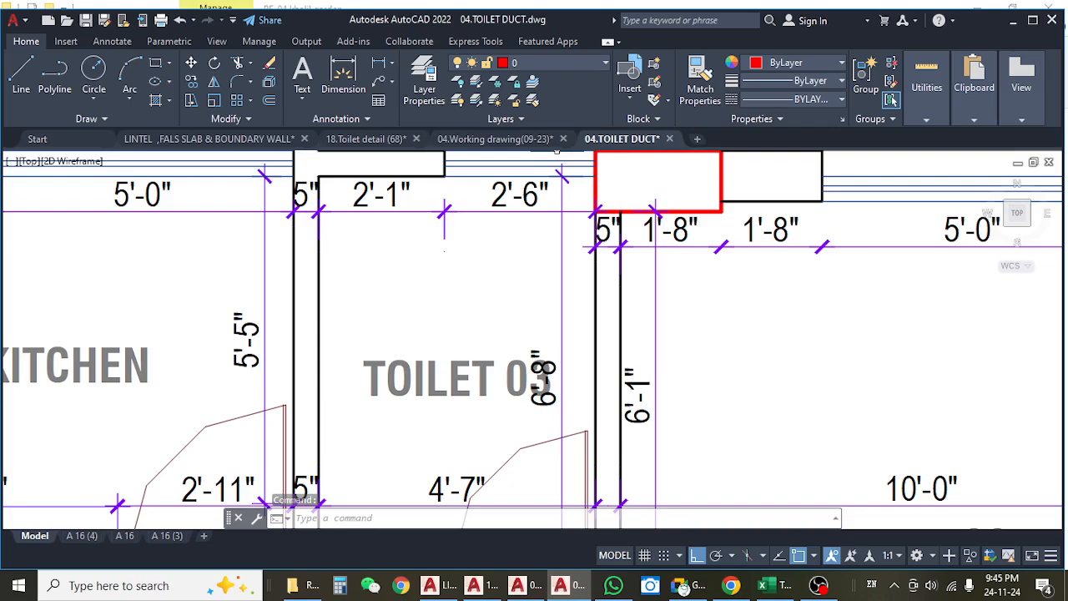
left_click_drag(546, 185, 553, 241)
scroll(563, 202, "down", 5)
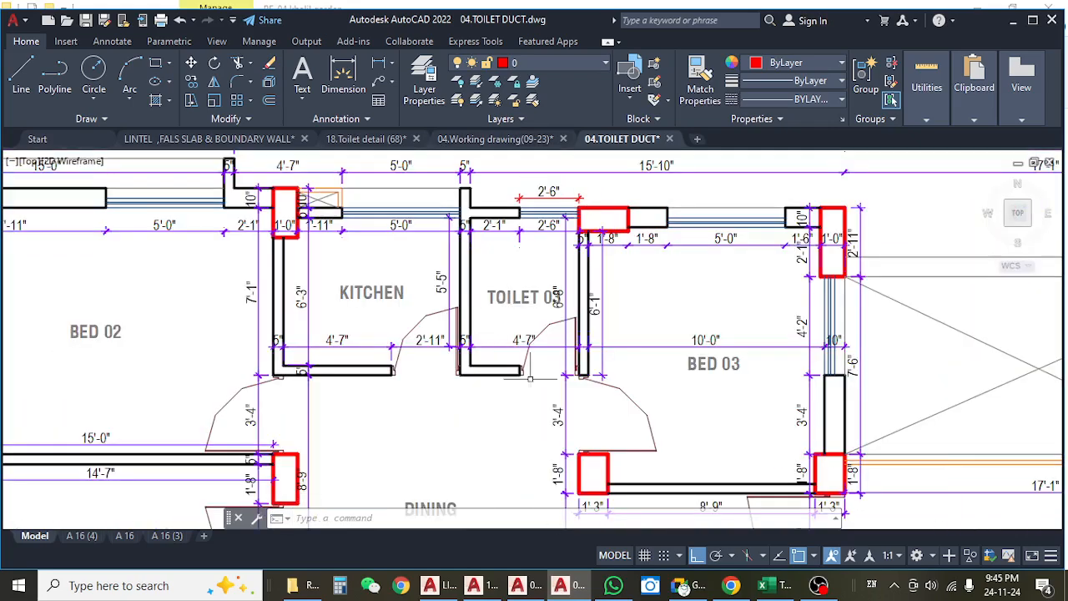
left_click_drag(554, 334, 540, 292)
left_click_drag(644, 284, 601, 323)
scroll(427, 236, "up", 2)
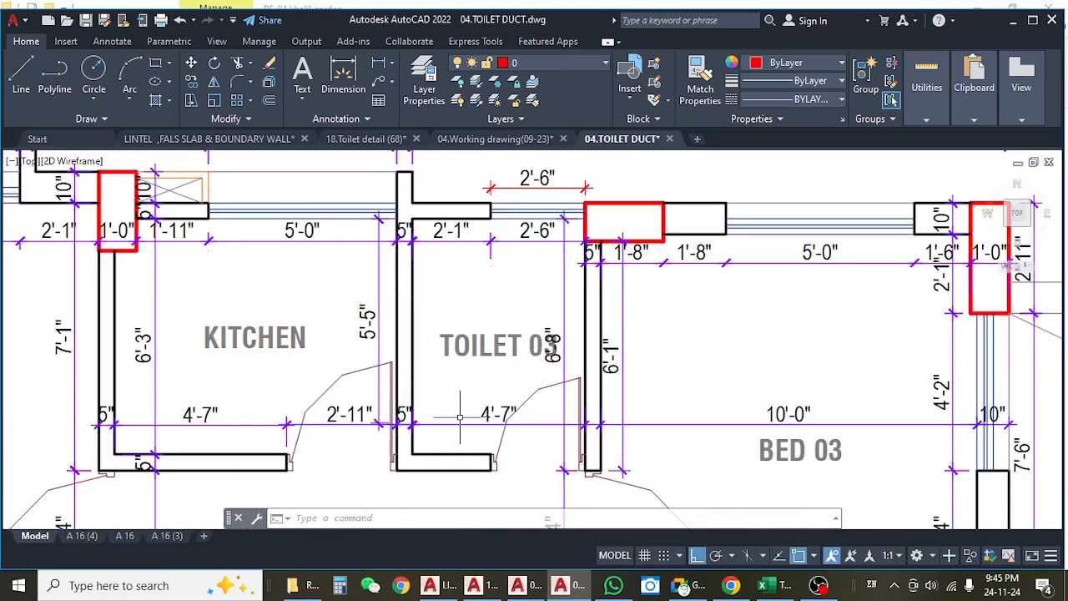
left_click_drag(460, 419, 440, 332)
left_click(454, 338)
left_click(453, 323)
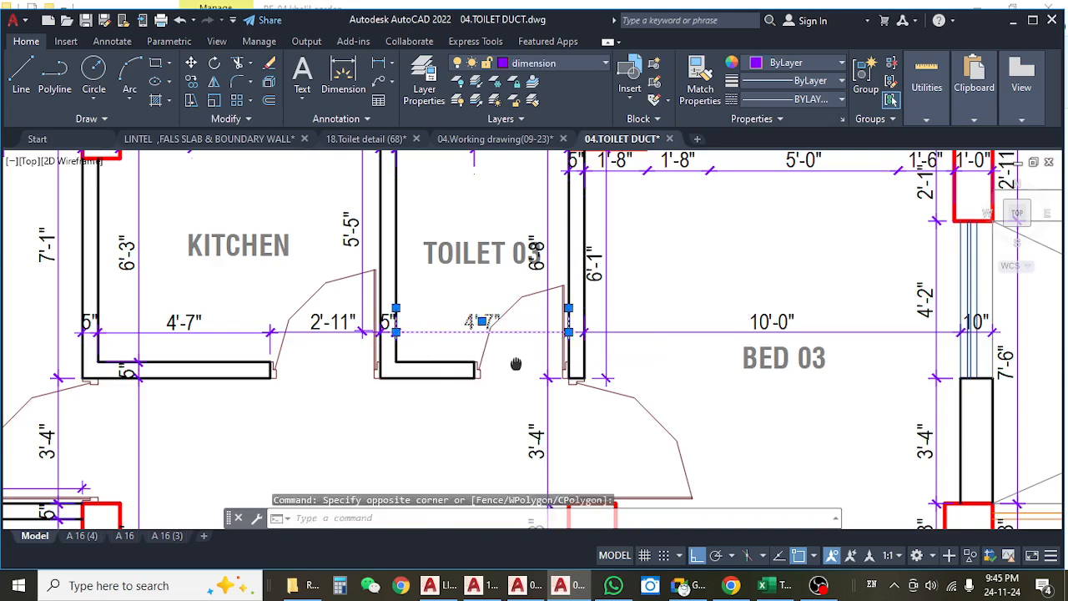
left_click_drag(515, 381, 517, 358)
key("Escape")
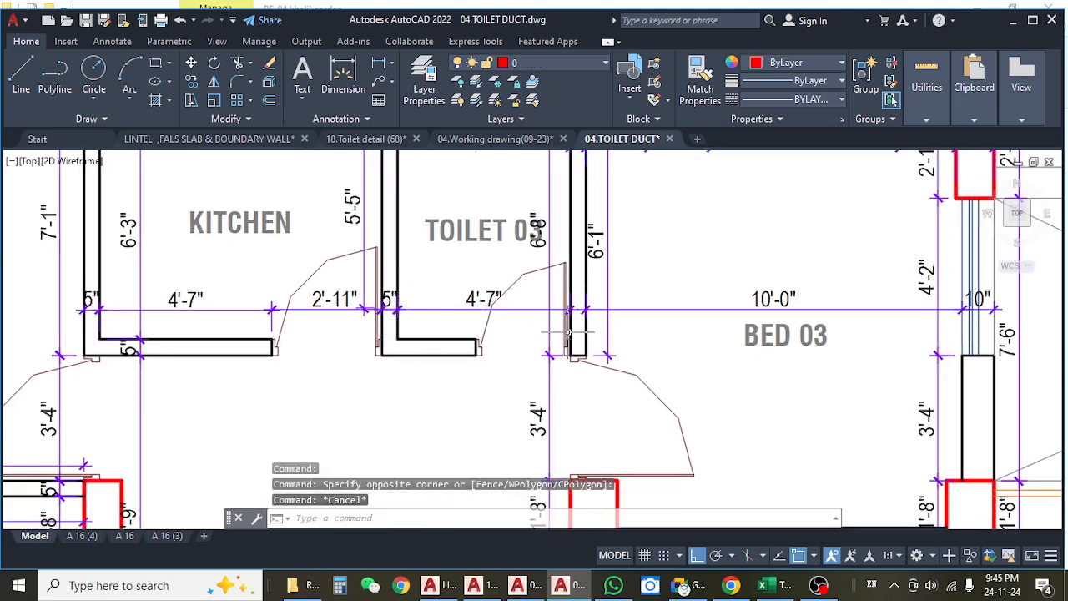
left_click_drag(529, 336, 536, 335)
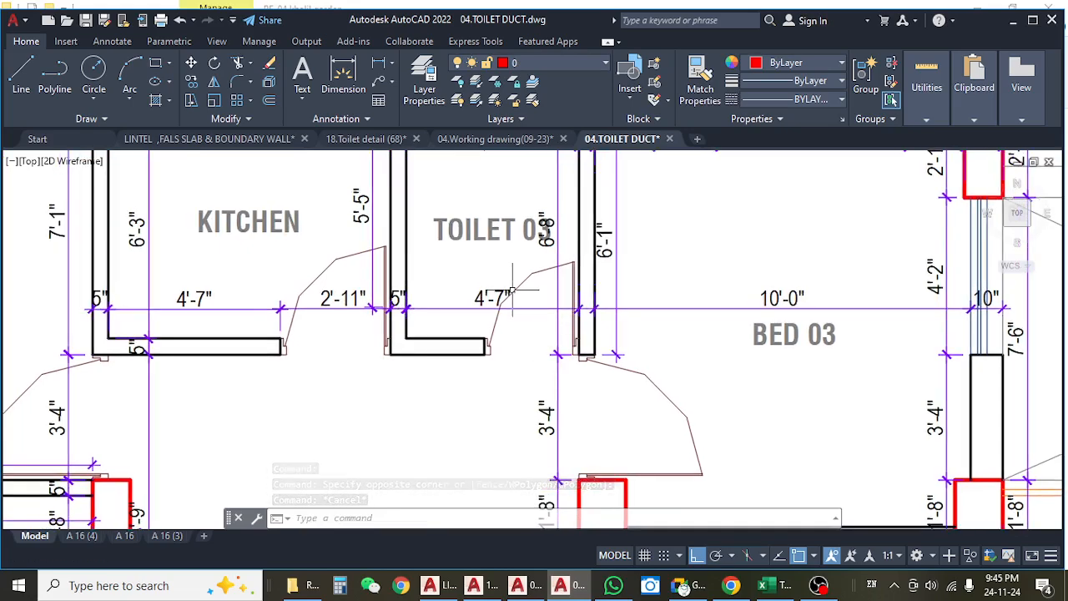
Review the toilets across the units of the whole 4th floor plan.
scroll(496, 312, "down", 4)
scroll(423, 317, "up", 1)
scroll(487, 317, "down", 2)
left_click_drag(494, 354, 486, 275)
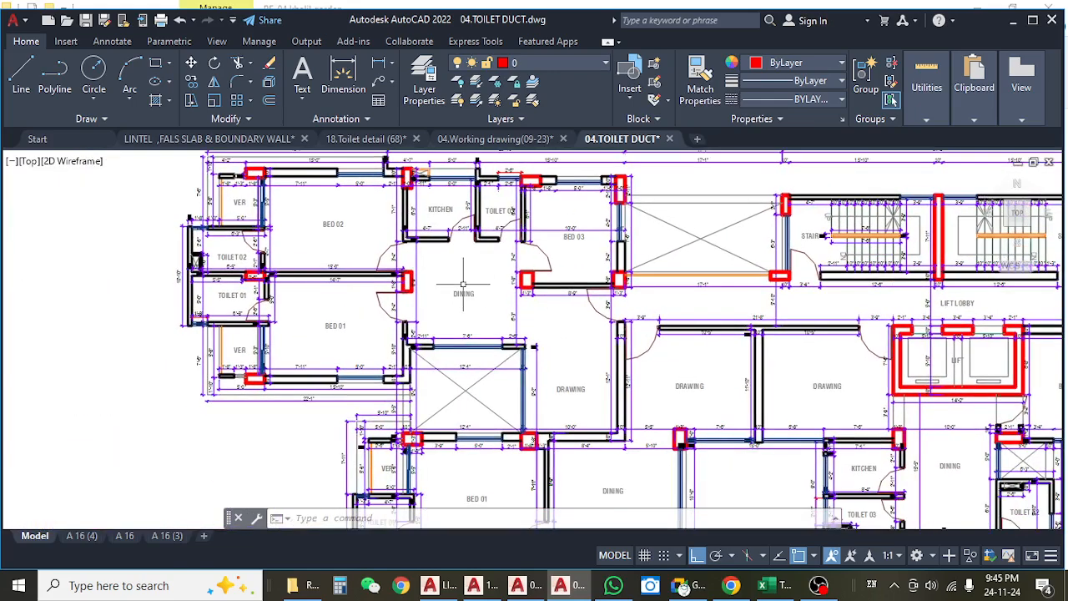
scroll(463, 284, "down", 3)
scroll(585, 327, "up", 1)
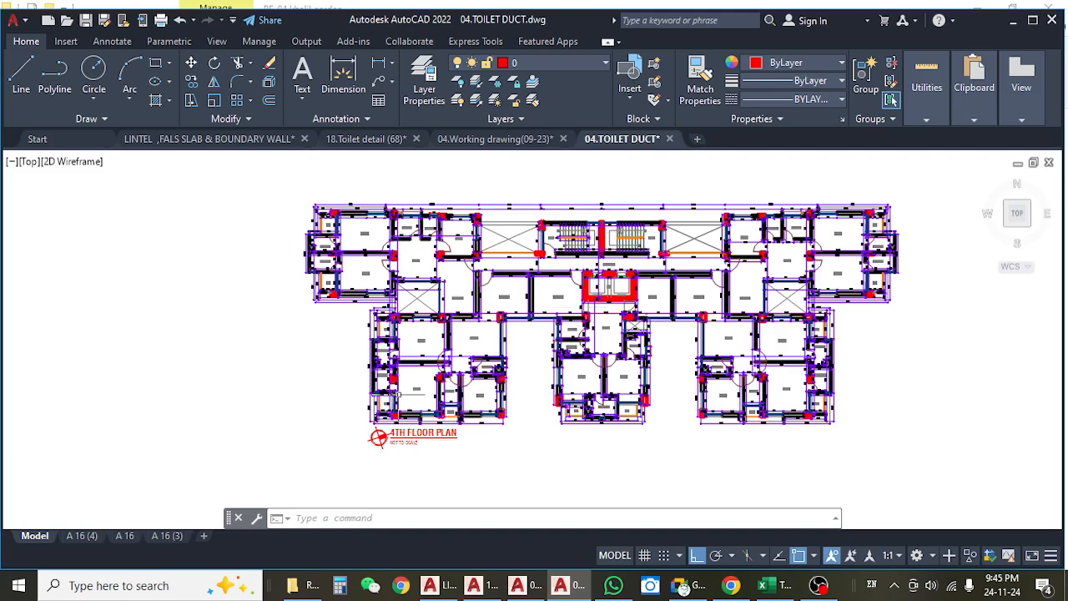
Switch to the Khalil Garden estimate in Excel and undo the Toilet 1 row added under the 1st floor false slab on the Mason sheet.
left_click(762, 585)
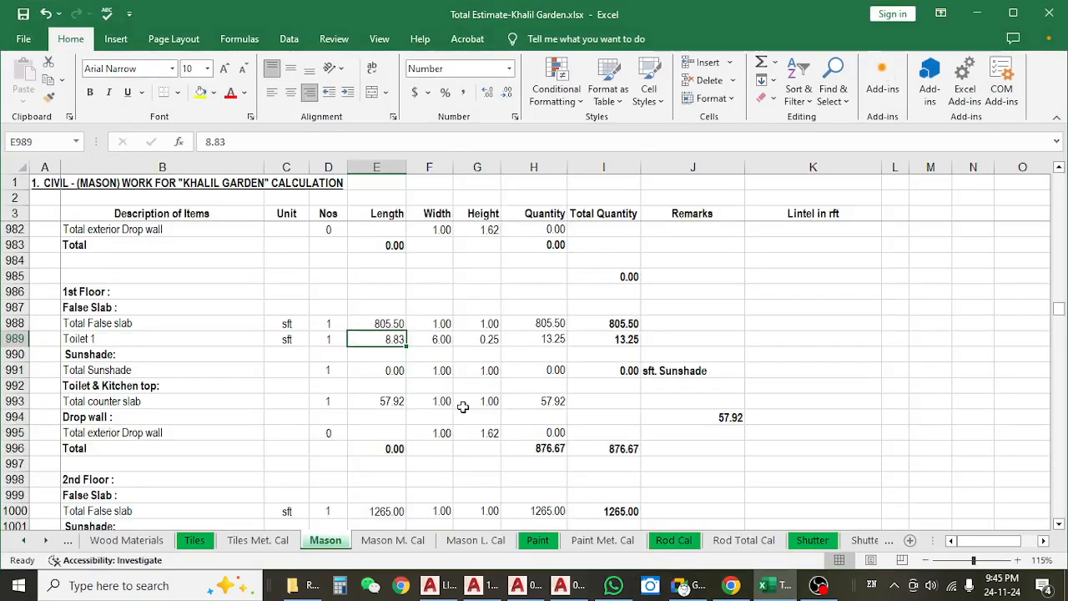
left_click(140, 328)
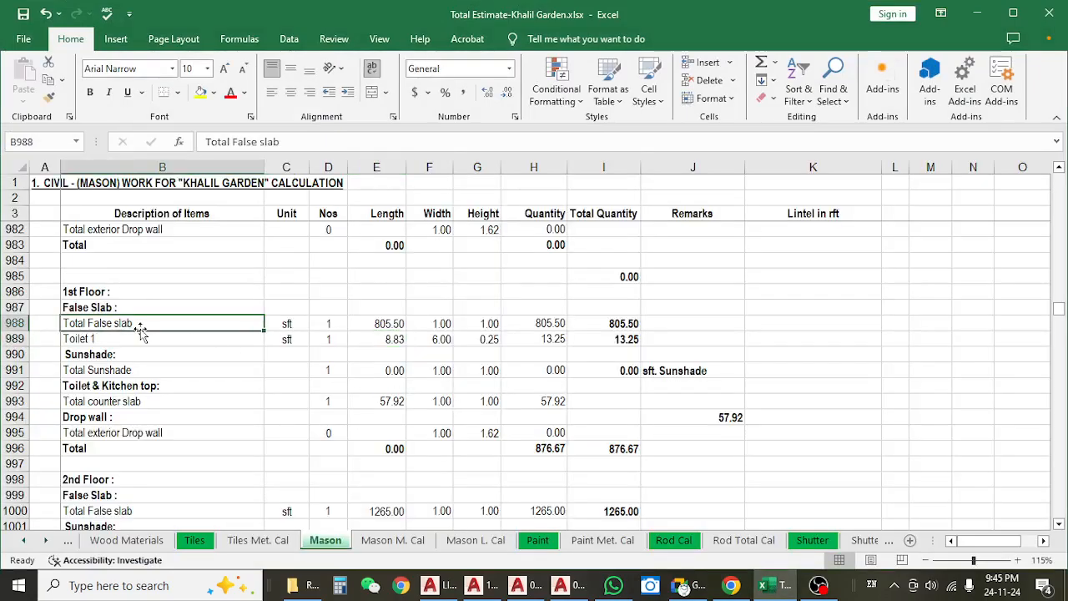
left_click(333, 335)
left_click(370, 325)
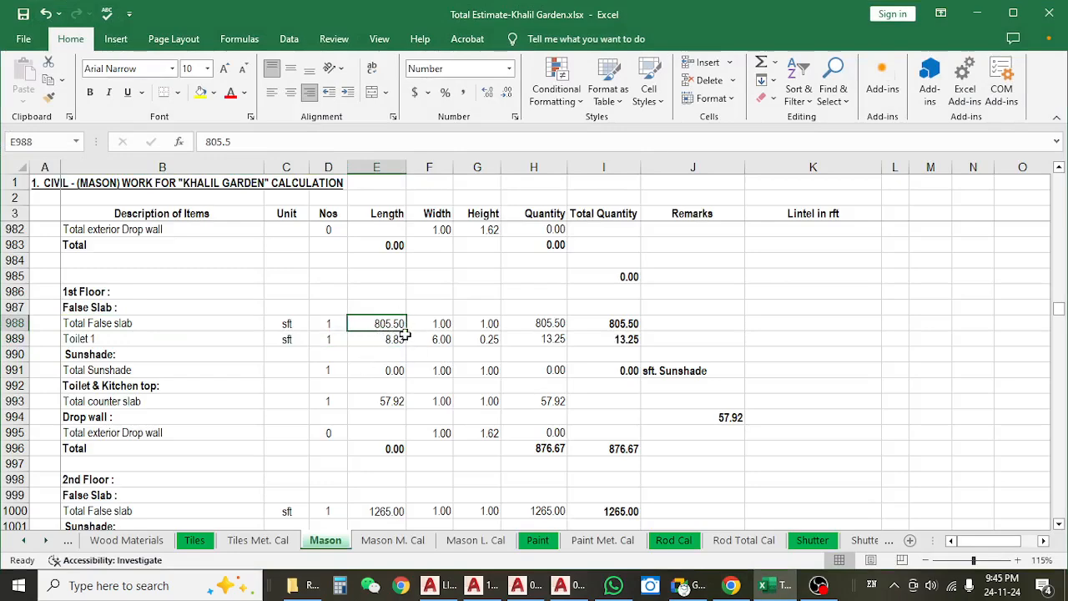
key("ctrl+z")
key("ctrl+z")
key("ctrl+z")
key("ctrl+z")
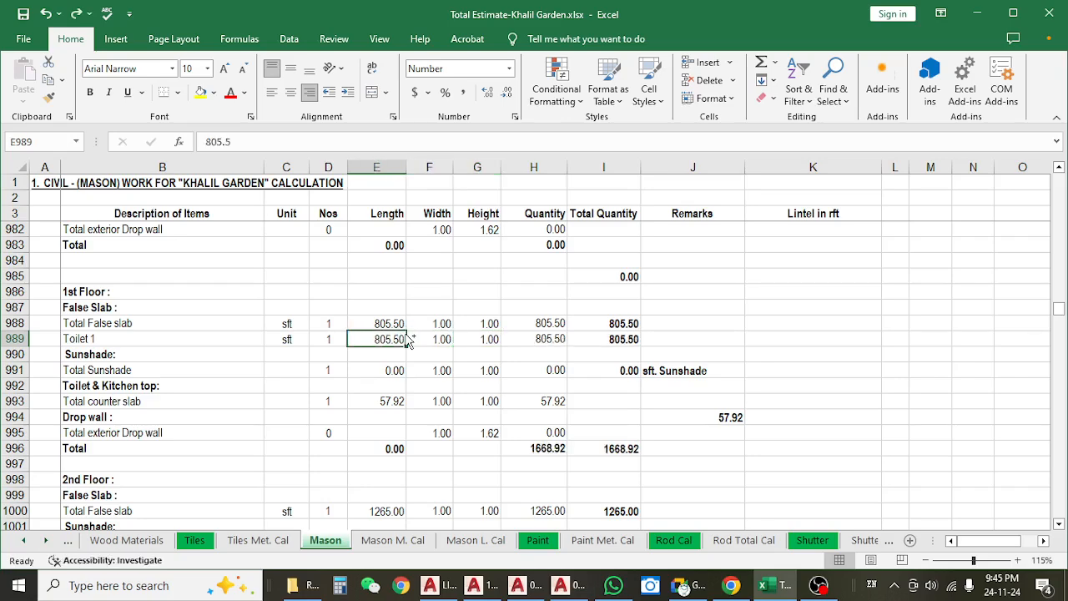
key("ctrl+z")
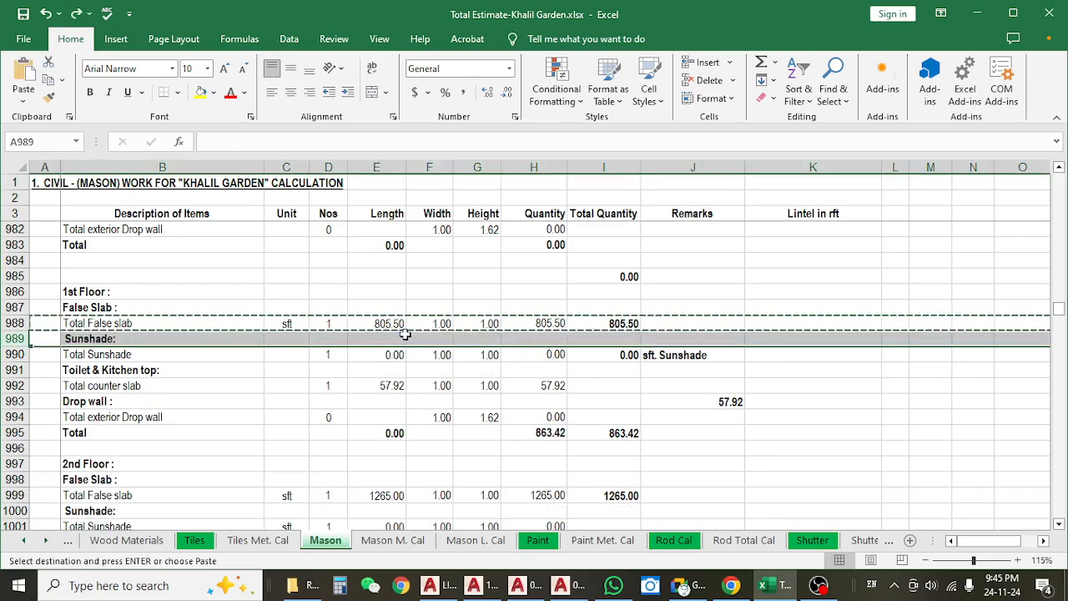
left_click(428, 354)
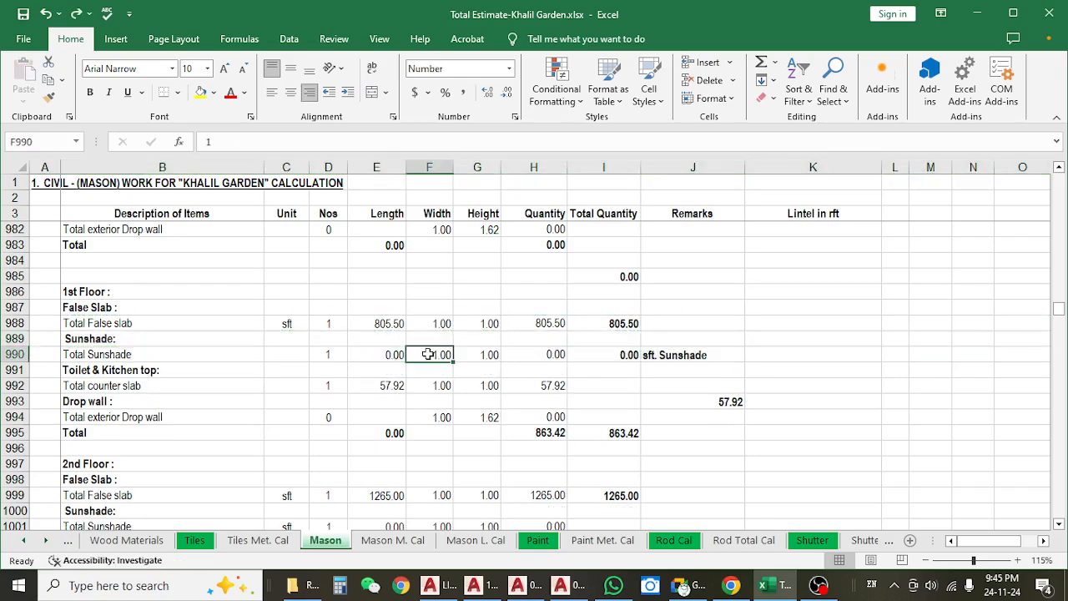
Examine the 1st floor Total Sunshade row on the Mason sheet, including its length, width and quantity formula.
left_click(133, 354)
left_click(404, 357)
left_click(420, 357)
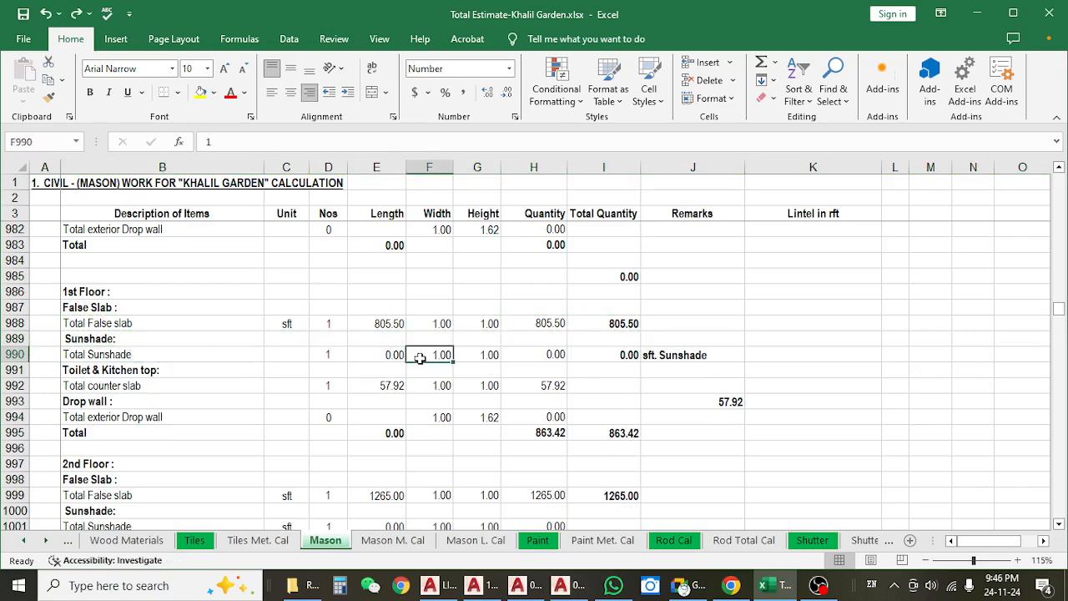
left_click(187, 360)
left_click(399, 354)
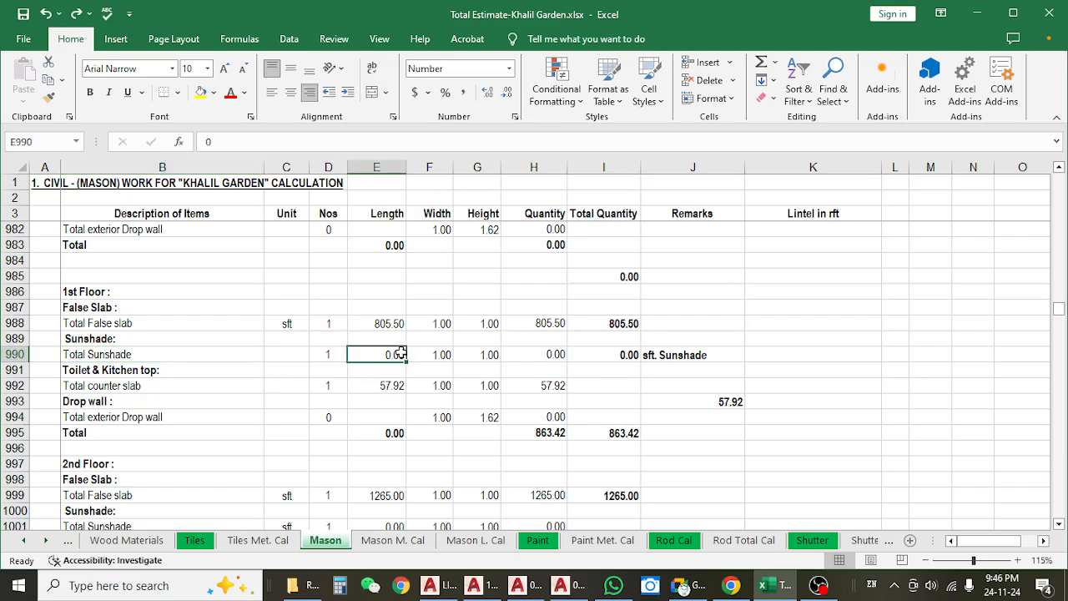
left_click(527, 356)
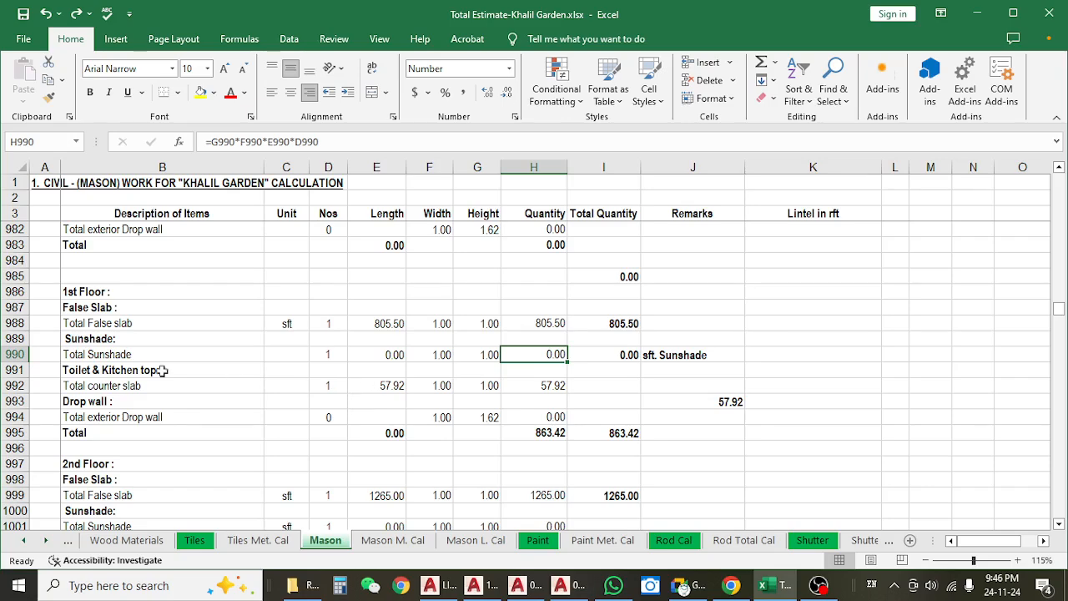
Check the length entered for the Total counter slab under the 1st floor Toilet & Kitchen top heading.
left_click(188, 374)
left_click(14, 370)
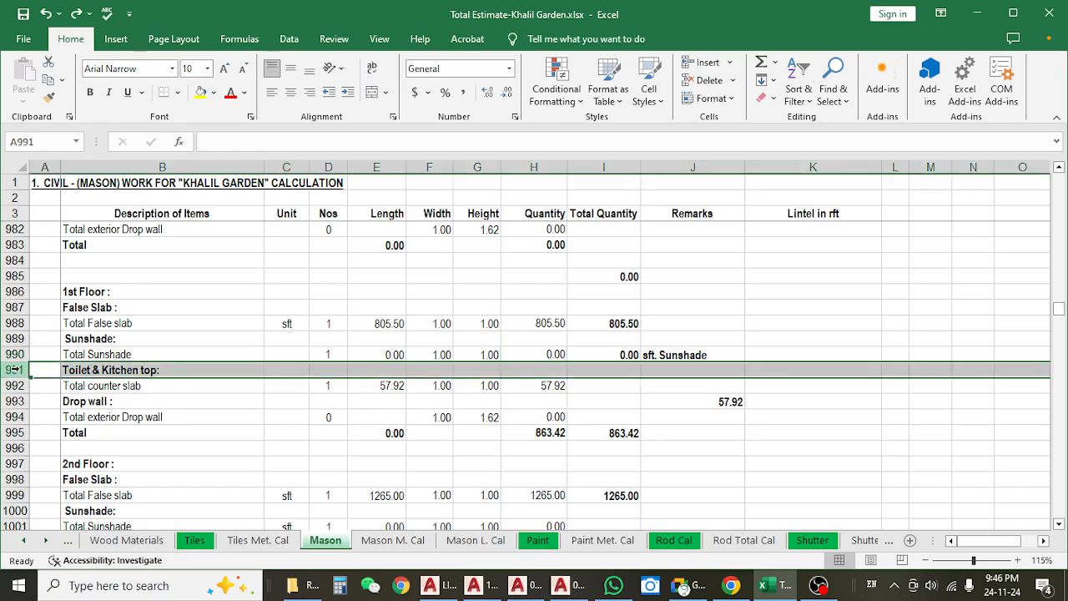
left_click(377, 390)
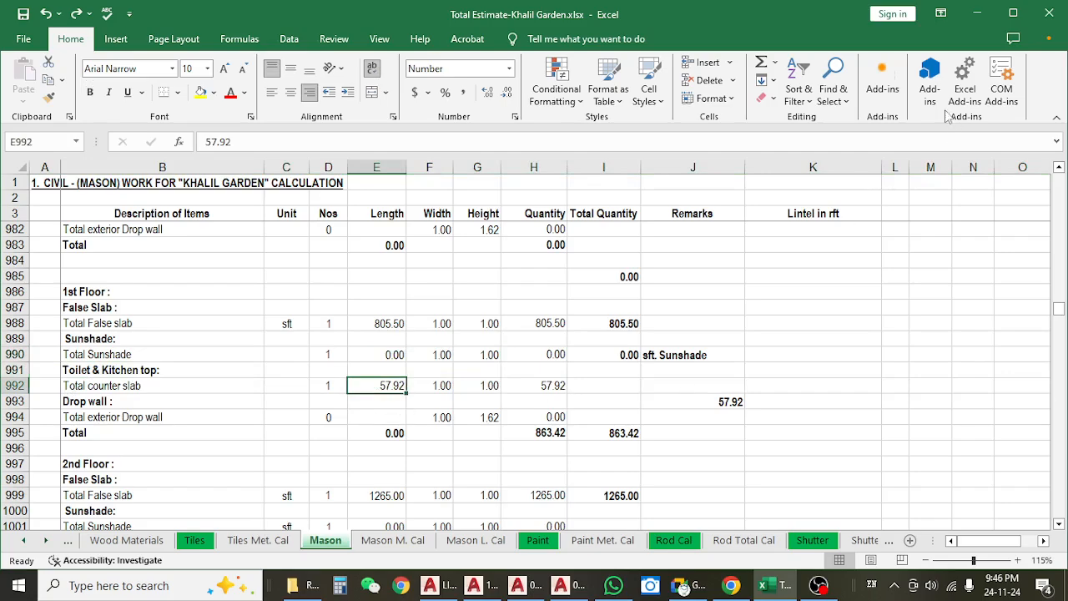
Switch to AutoCAD and view the kitchens and toilets in the 04.TOILET DUCT and 04.Working drawing(09-23) floor plans.
key("alt+Tab")
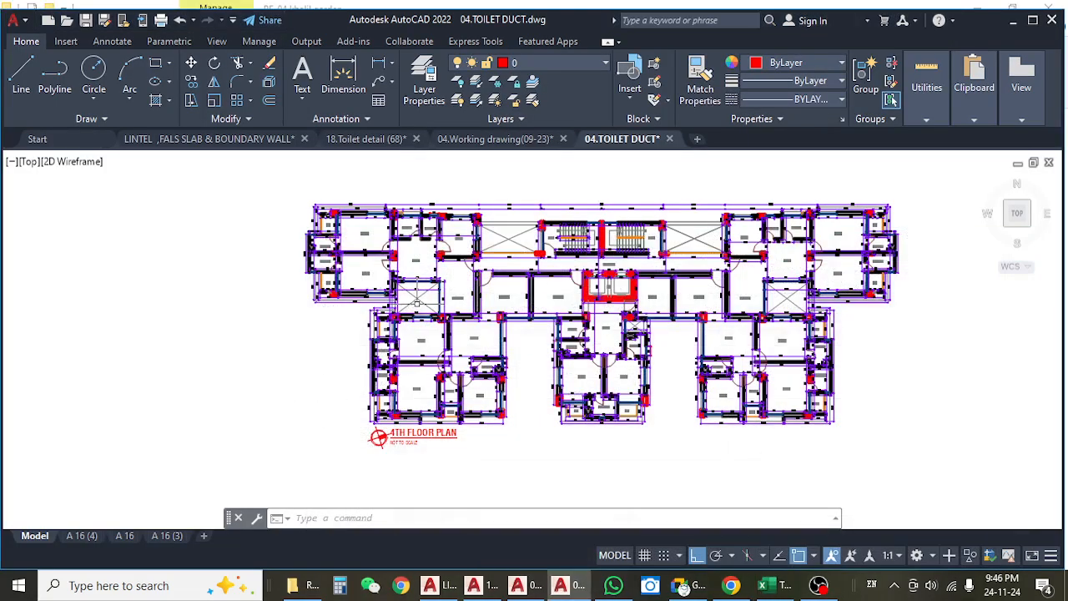
scroll(431, 221, "up", 4)
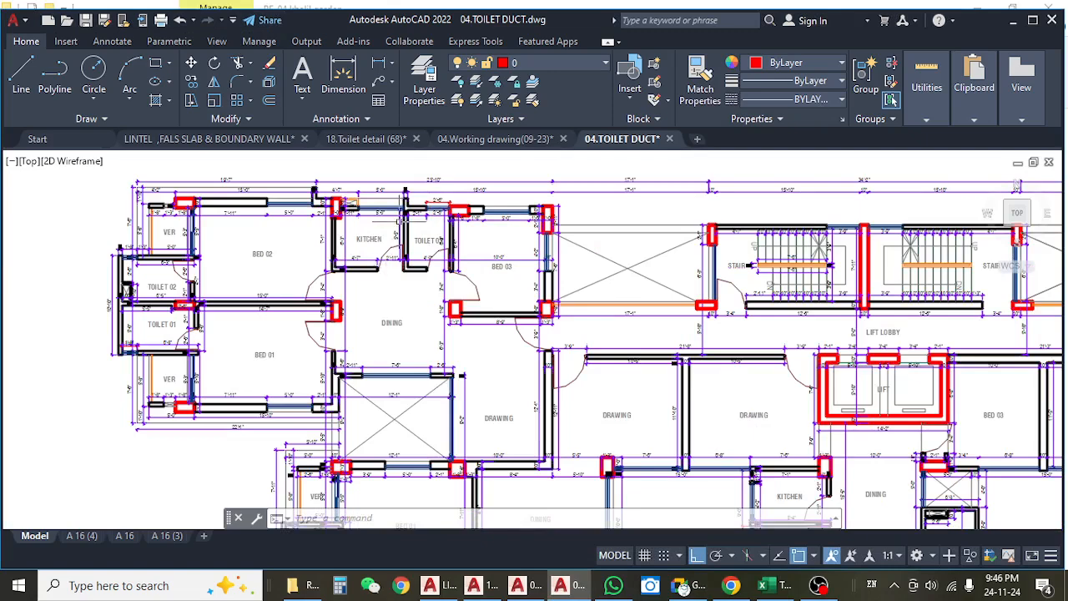
left_click(493, 140)
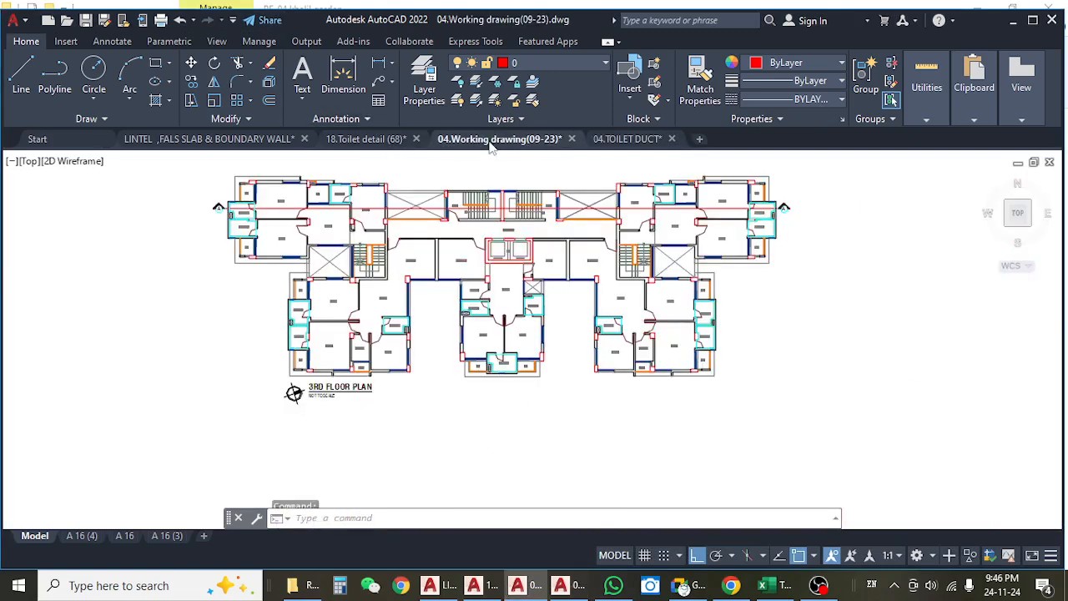
scroll(347, 219, "up", 5)
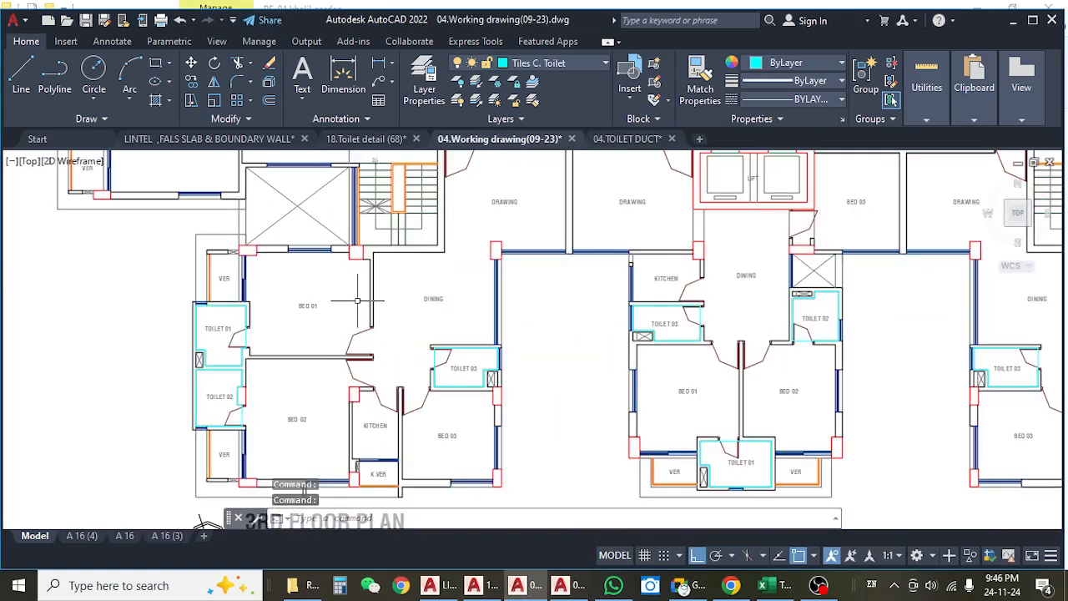
Switch to File Explorer and look through the revision folders in the ARCHETECTURE folder.
left_click(1033, 20)
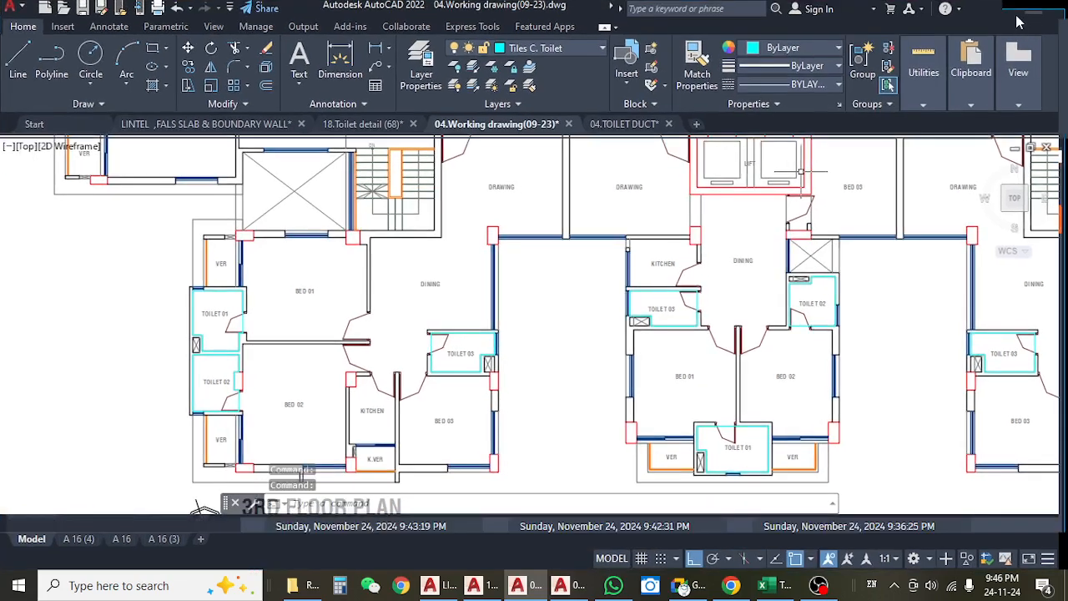
left_click(1022, 17)
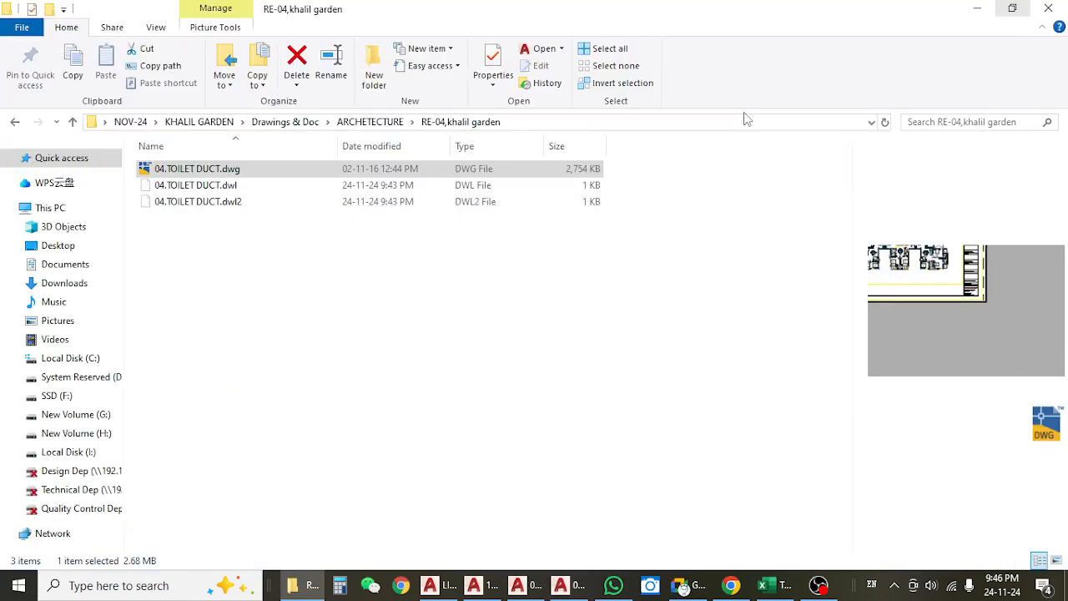
left_click(17, 124)
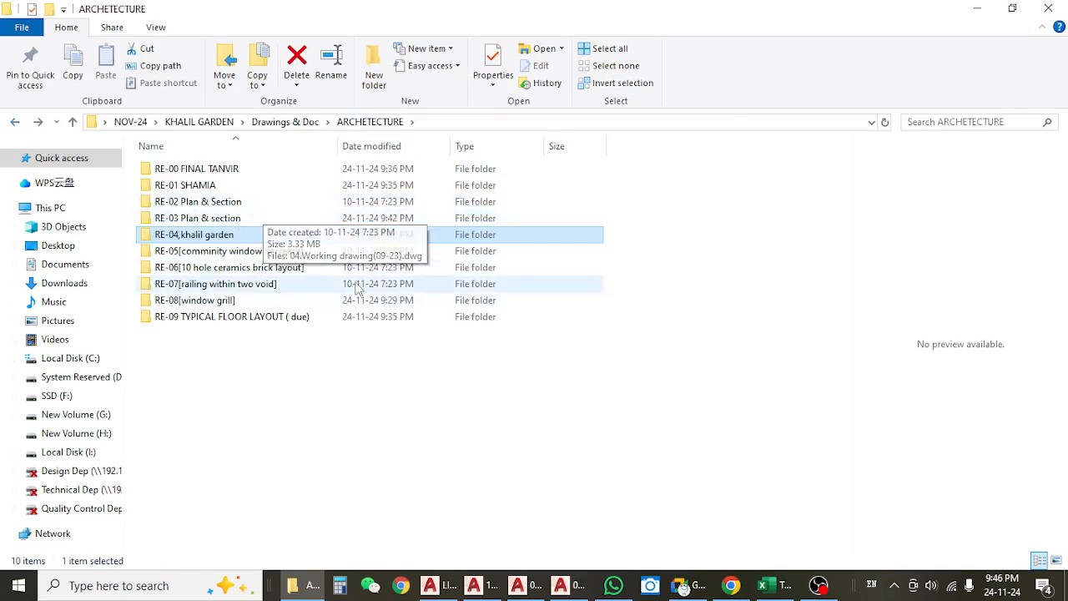
left_click(780, 590)
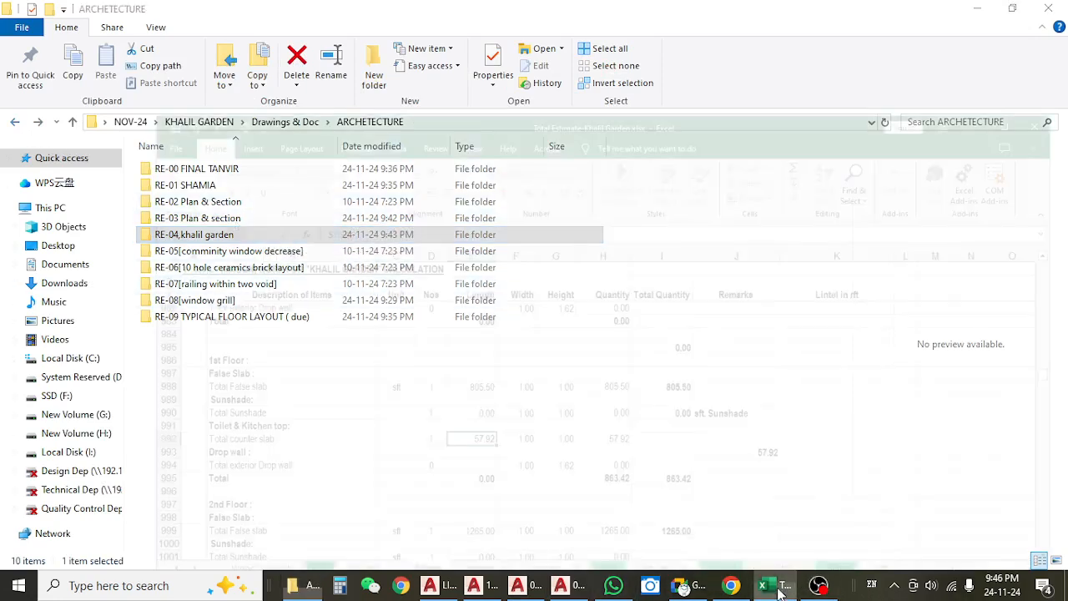
left_click(778, 591)
Switch to the 18.Toilet detail (68) drawing and examine the basin counter in the Type B & E Toilet 01 section aa.
left_click(483, 588)
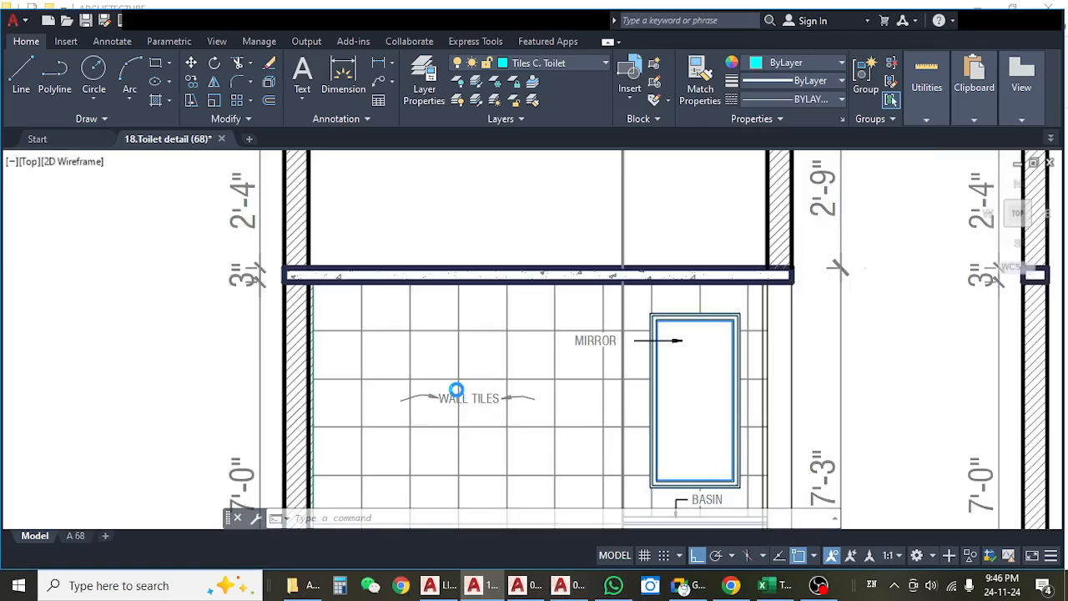
scroll(446, 357, "down", 5)
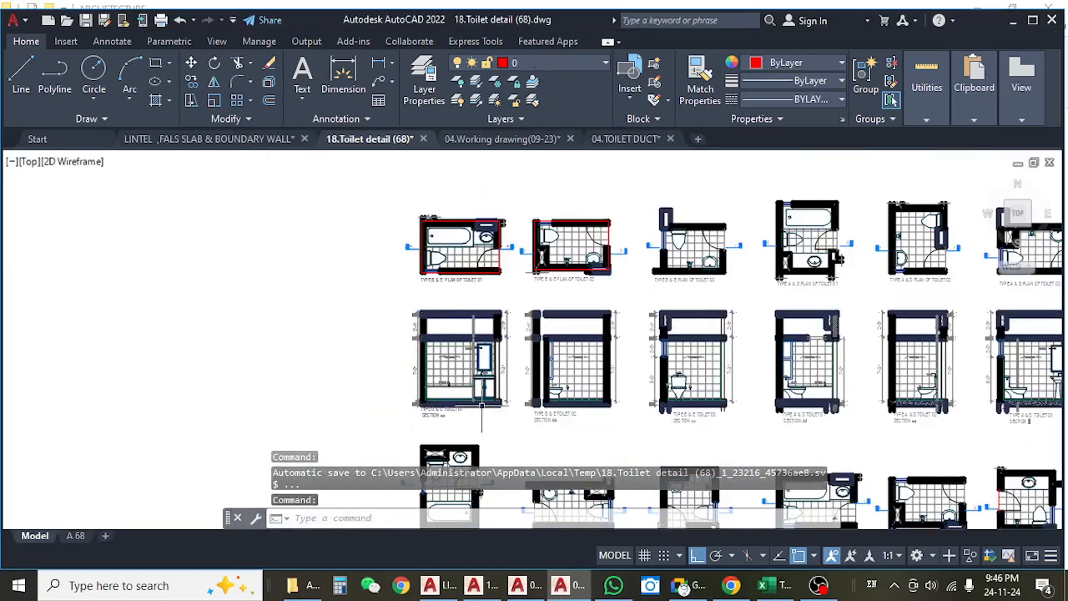
scroll(504, 265, "up", 5)
scroll(504, 265, "up", 5)
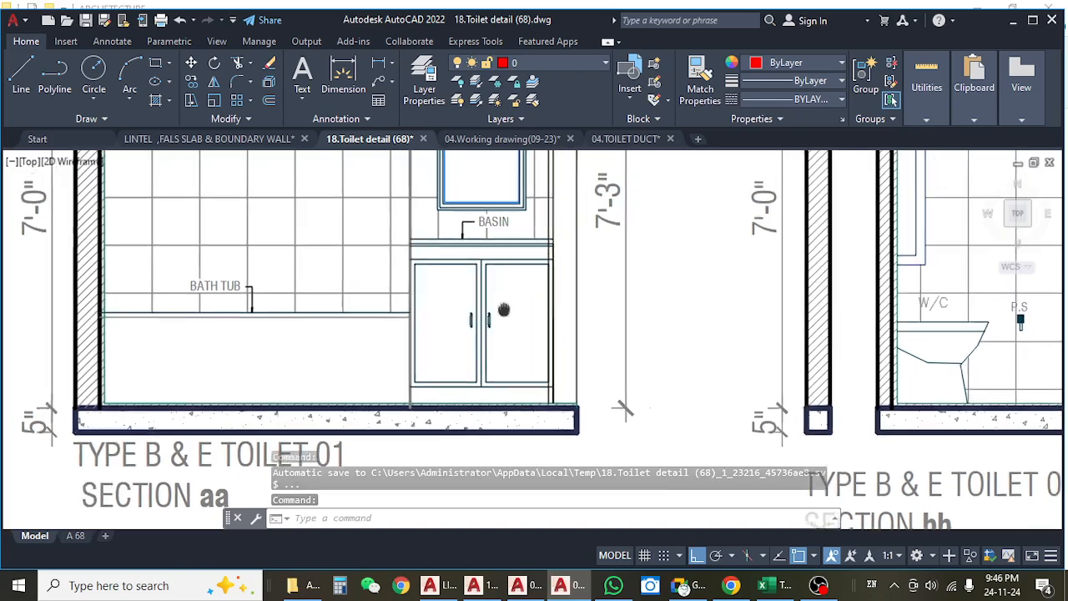
left_click_drag(319, 241, 464, 353)
scroll(477, 282, "down", 5)
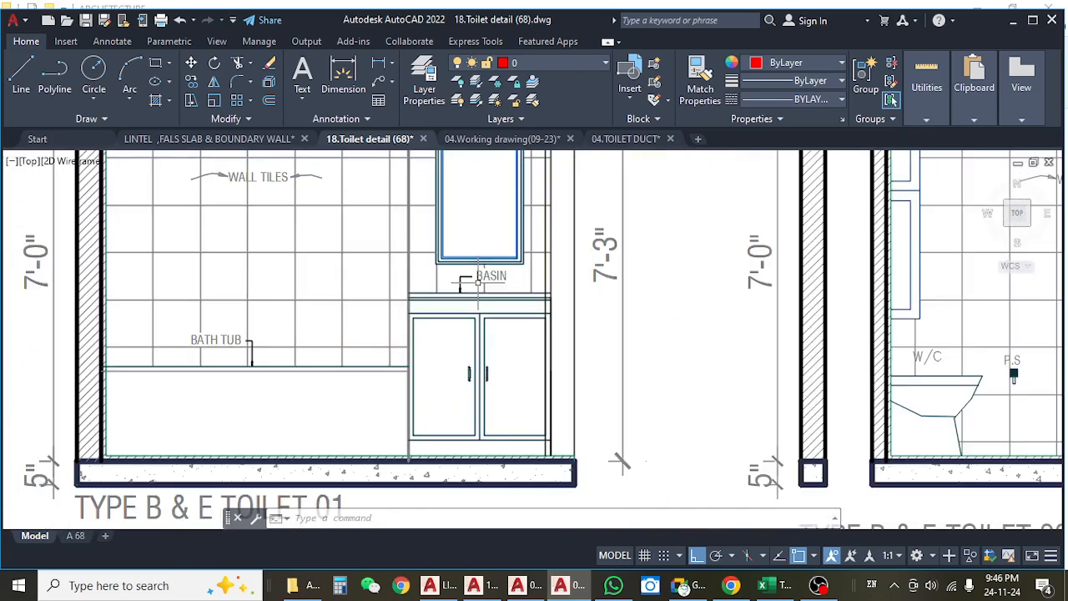
Check sections bb and cc of Type B & E Toilets 02 and 03 and section dd of Type A & D Toilet 01 for basin counters.
left_click_drag(737, 350, 439, 331)
scroll(458, 337, "down", 5)
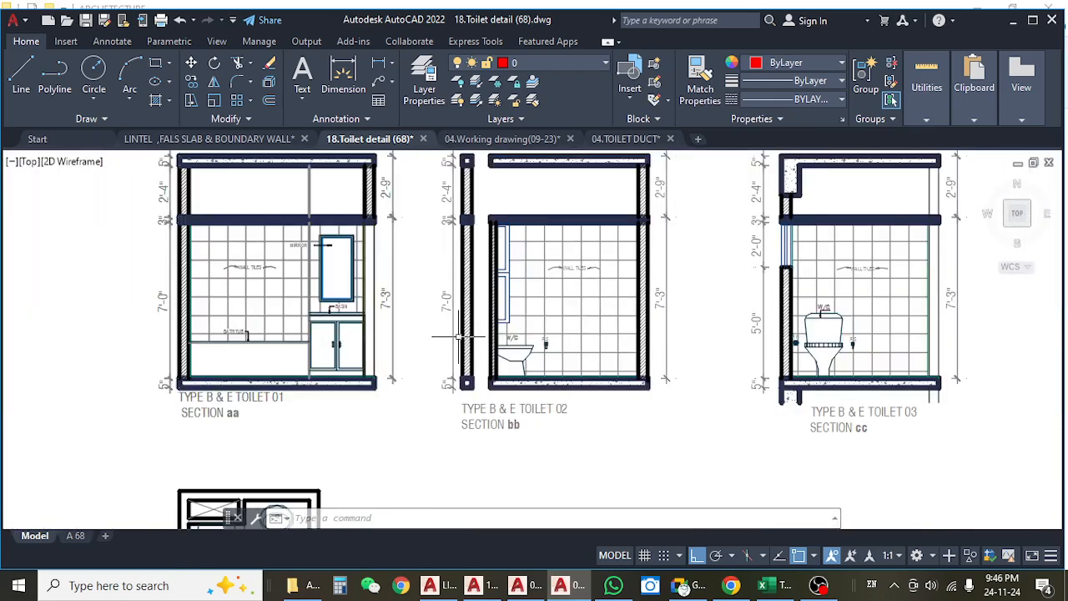
left_click_drag(645, 309, 468, 354)
left_click_drag(702, 379, 545, 380)
left_click_drag(809, 382, 697, 372)
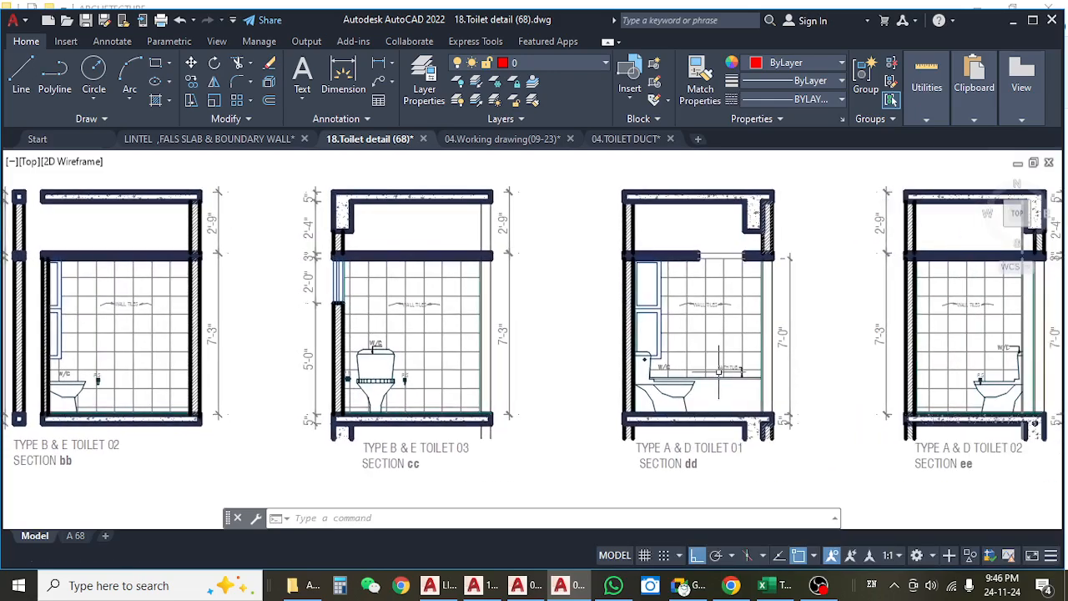
scroll(720, 371, "up", 5)
scroll(720, 371, "down", 8)
scroll(595, 304, "up", 2)
scroll(595, 304, "up", 3)
left_click_drag(676, 333, 662, 256)
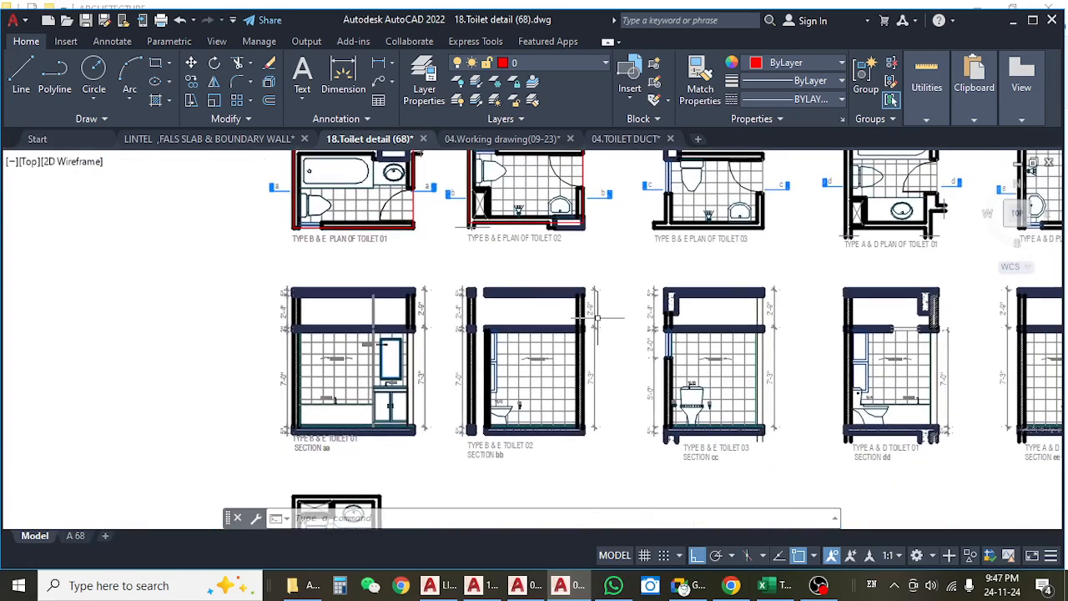
Examine the basin counter slab in the Type C Toilet 01 section gg.
scroll(573, 399, "down", 5)
left_click_drag(573, 399, 582, 257)
scroll(531, 387, "up", 8)
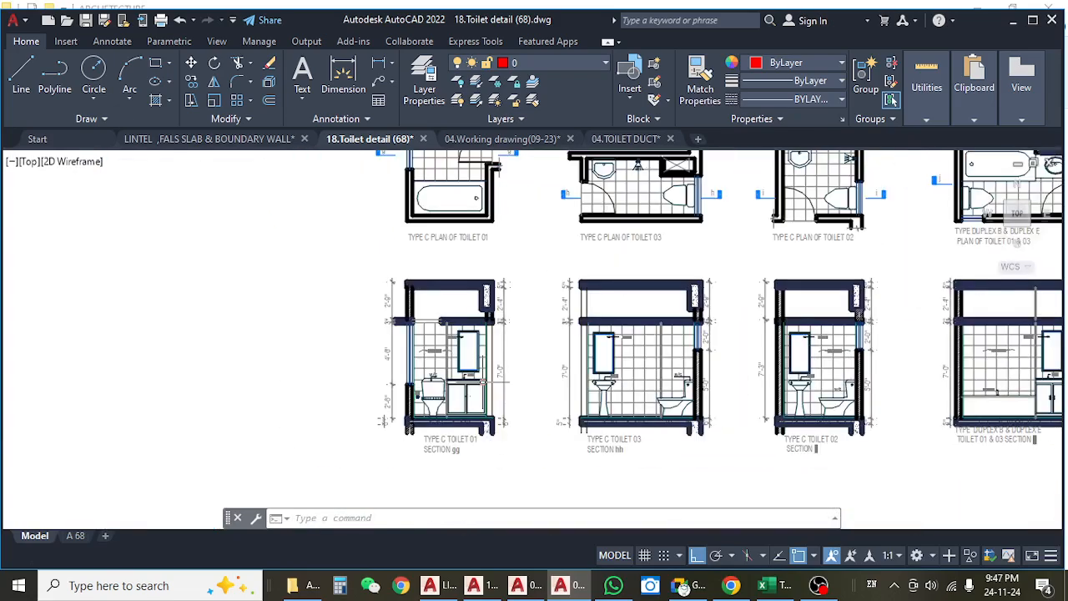
left_click_drag(402, 394, 501, 393)
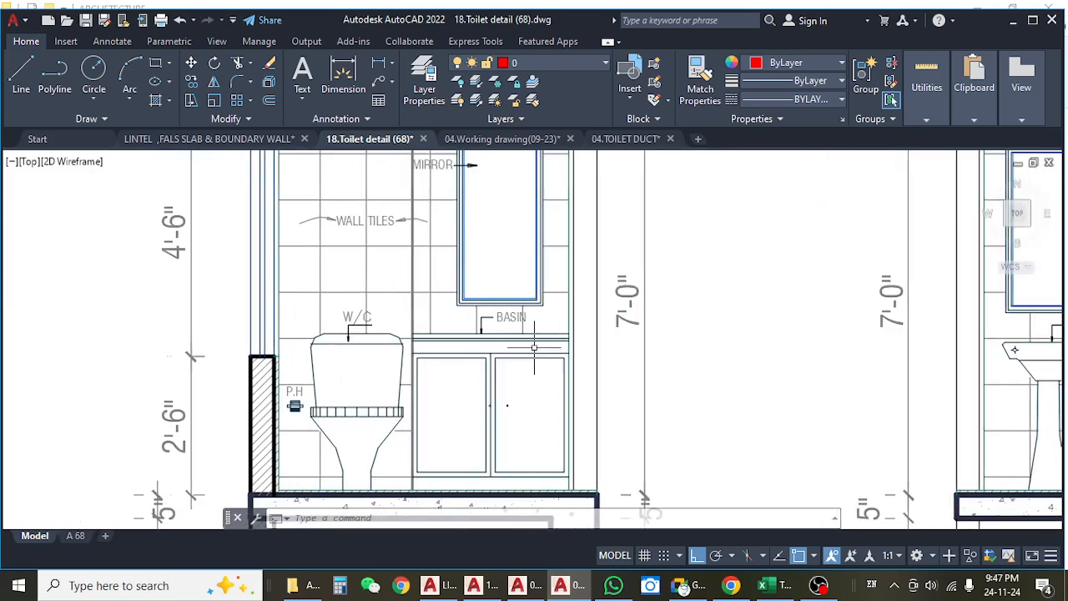
scroll(535, 348, "up", 4)
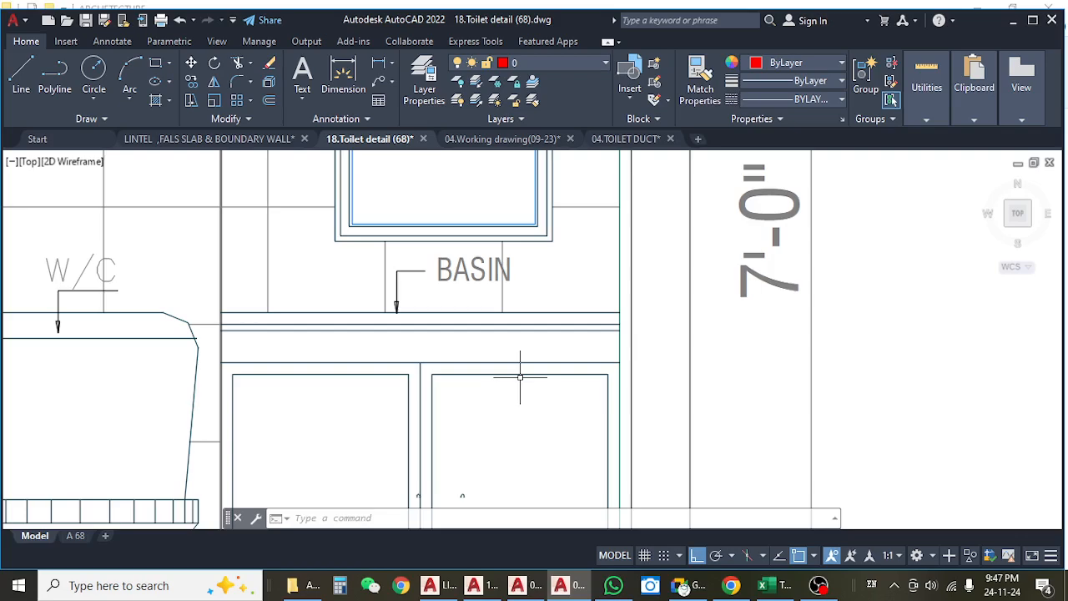
Review the basin counters in the Type Duplex B & Duplex E toilet sections.
scroll(520, 378, "down", 10)
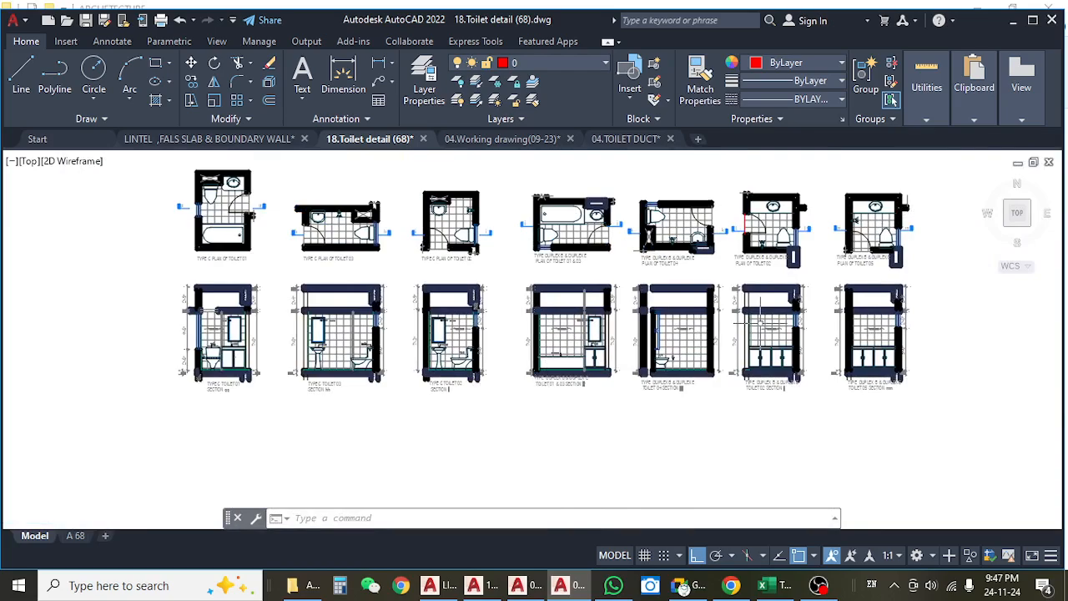
scroll(786, 374, "up", 8)
scroll(770, 377, "down", 8)
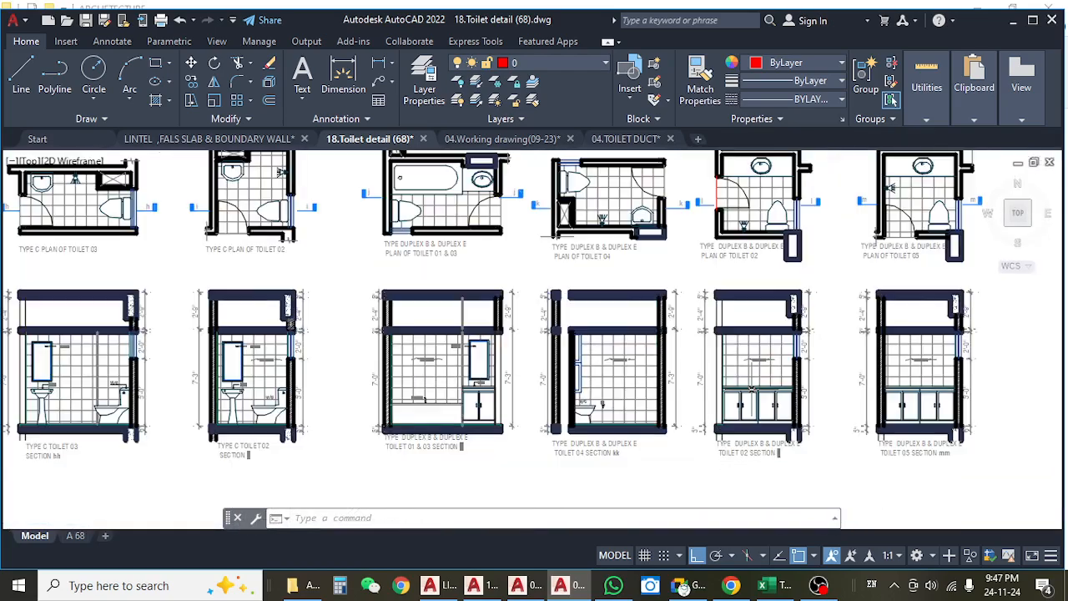
left_click_drag(479, 333, 561, 455)
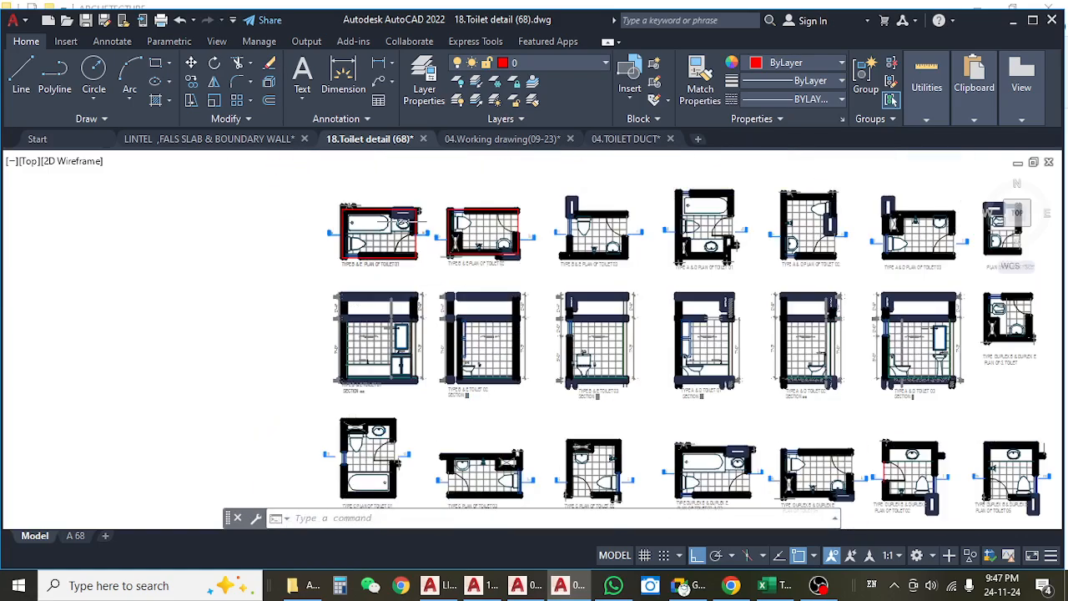
Examine the basin counter area in the Type A & D plan of Toilet 01.
scroll(396, 230, "up", 5)
left_click_drag(486, 277, 416, 332)
left_click_drag(623, 366, 361, 332)
left_click_drag(622, 327, 519, 325)
mouse_move(663, 328)
left_mouse_down()
mouse_move(625, 190)
mouse_move(574, 280)
left_mouse_up()
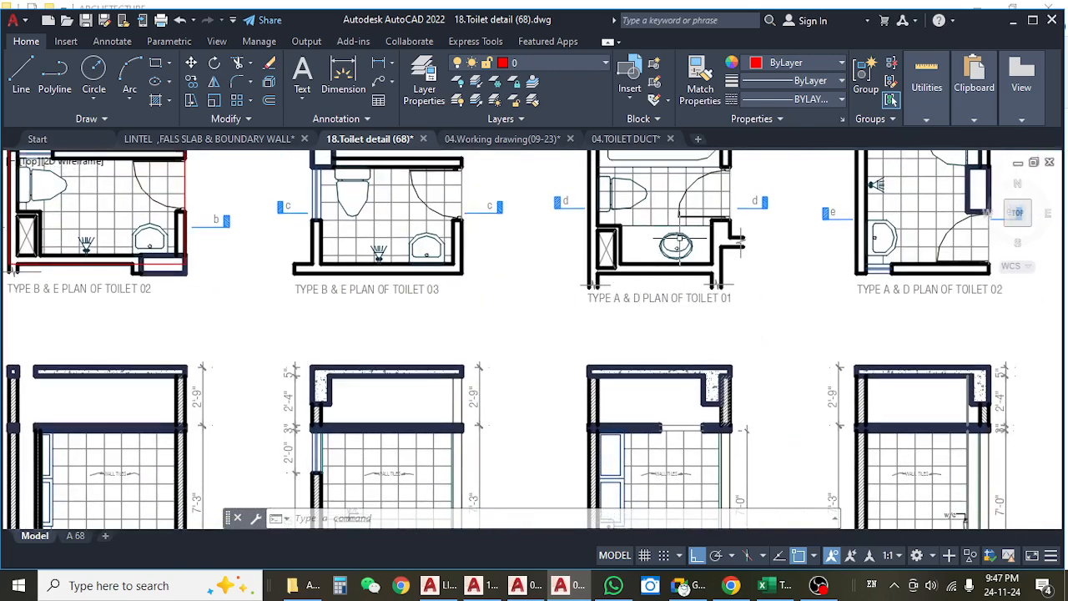
scroll(678, 242, "up", 6)
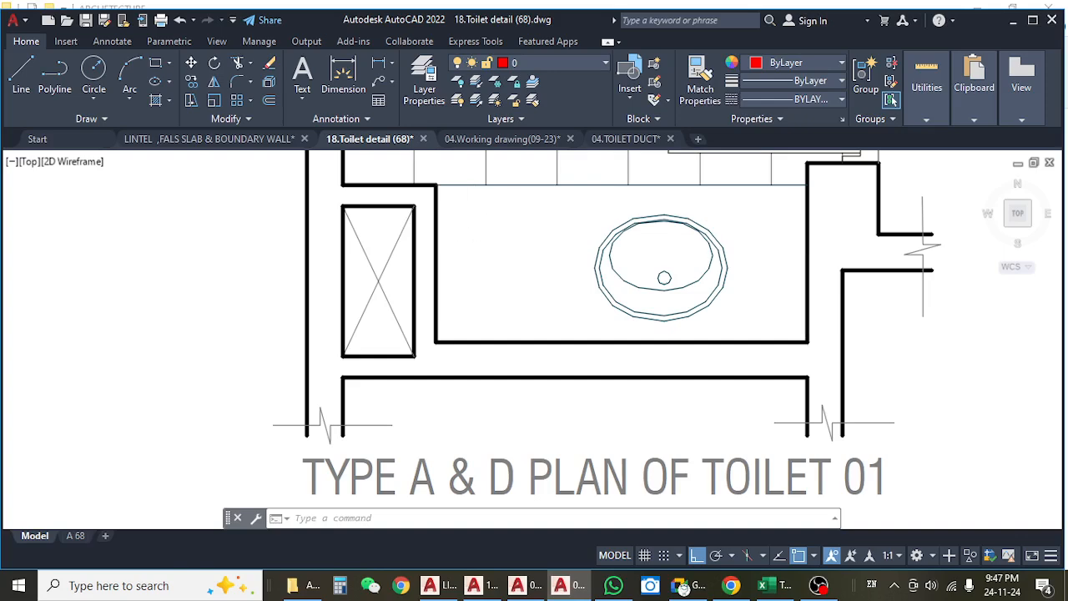
scroll(584, 275, "down", 5)
Compare the basin in the Type B & E plan of Toilet 03 with the counter basin in Type A & D Toilet 01.
mouse_move(339, 301)
left_mouse_down()
mouse_move(406, 303)
mouse_move(571, 267)
left_mouse_up()
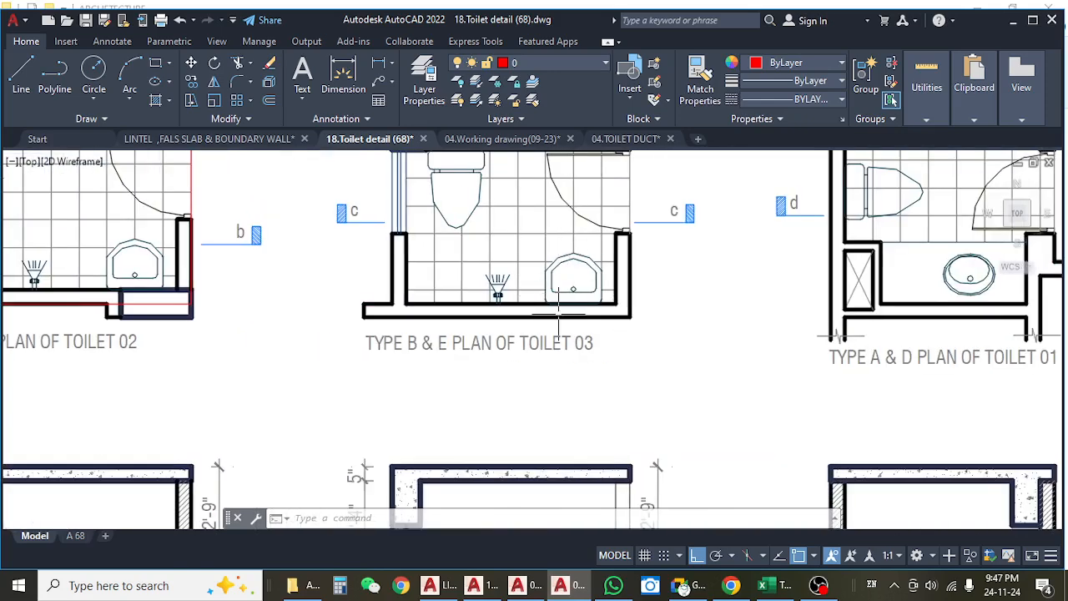
left_click_drag(597, 332, 550, 323)
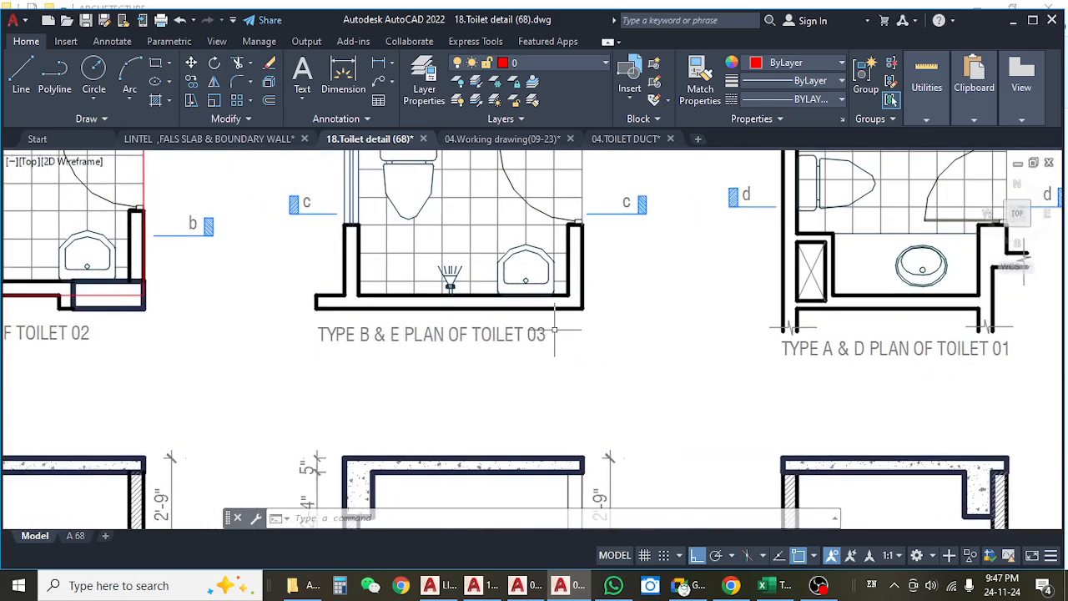
mouse_move(717, 329)
left_mouse_down()
mouse_move(486, 329)
mouse_move(304, 348)
left_mouse_up()
scroll(494, 257, "up", 2)
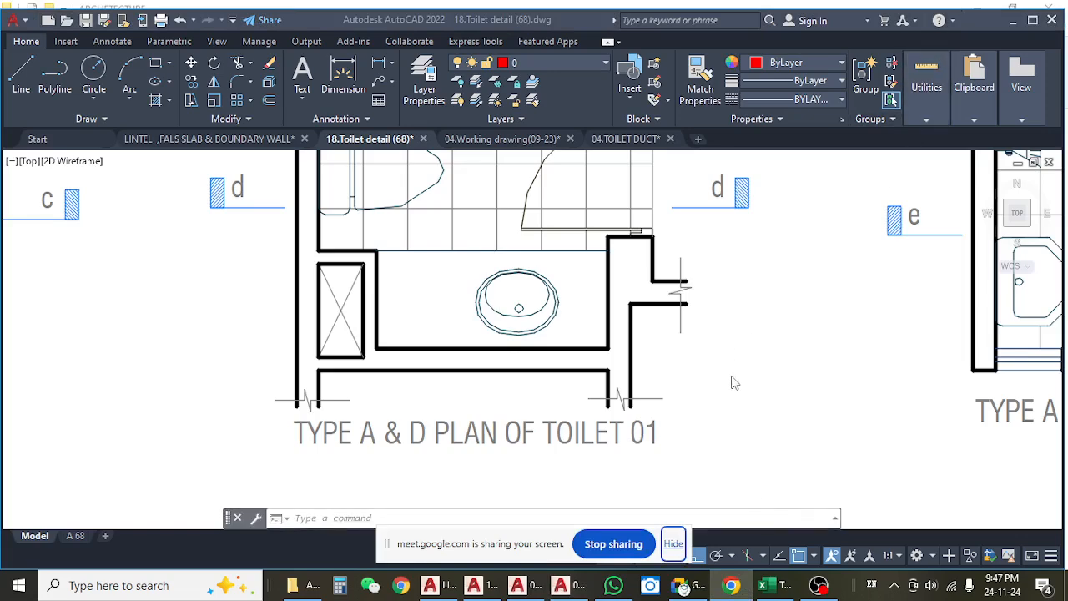
Open Google Chrome from the desktop's desk folder with the BUCG-ABC profile.
left_click(1010, 22)
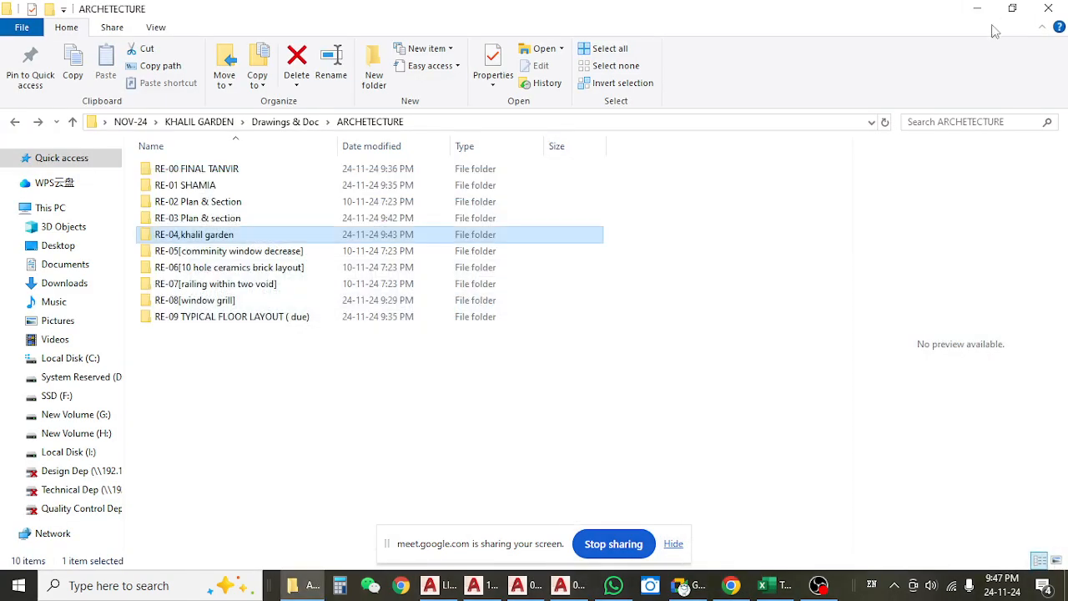
left_click(977, 8)
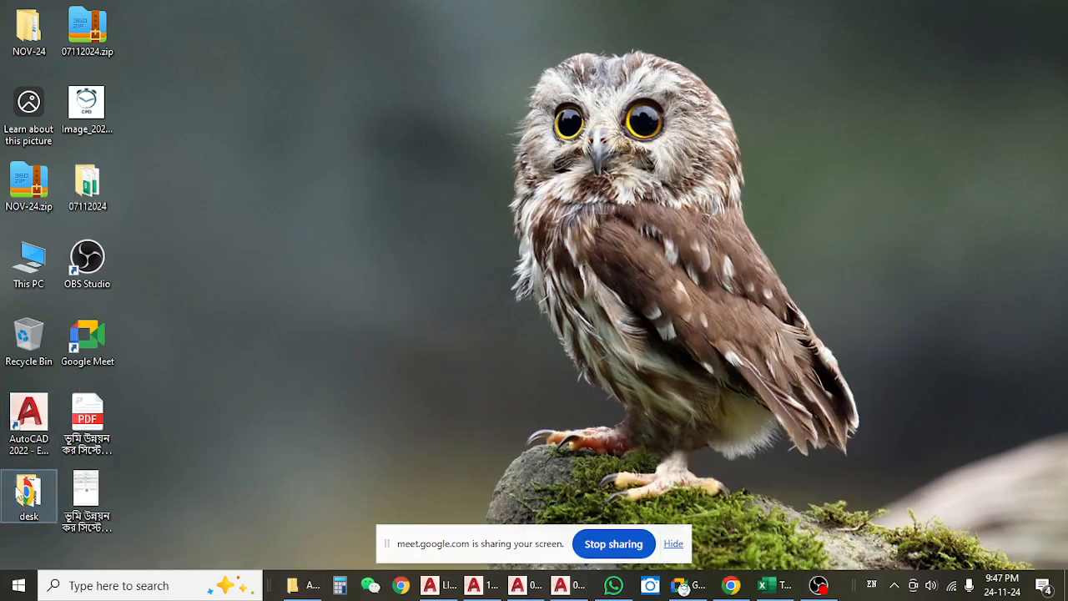
double_click(25, 492)
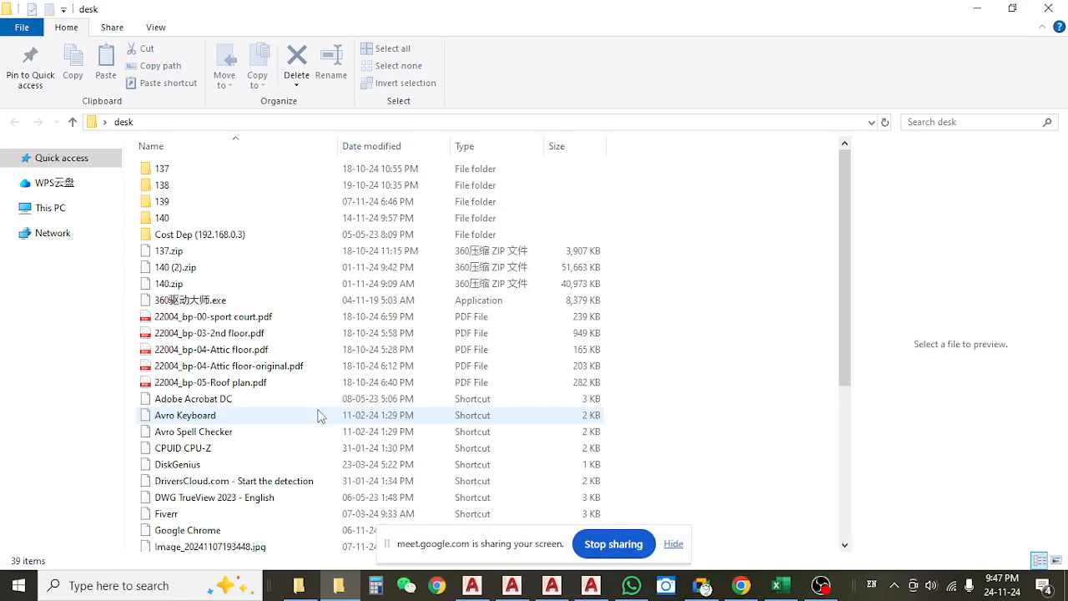
scroll(320, 416, "down", 5)
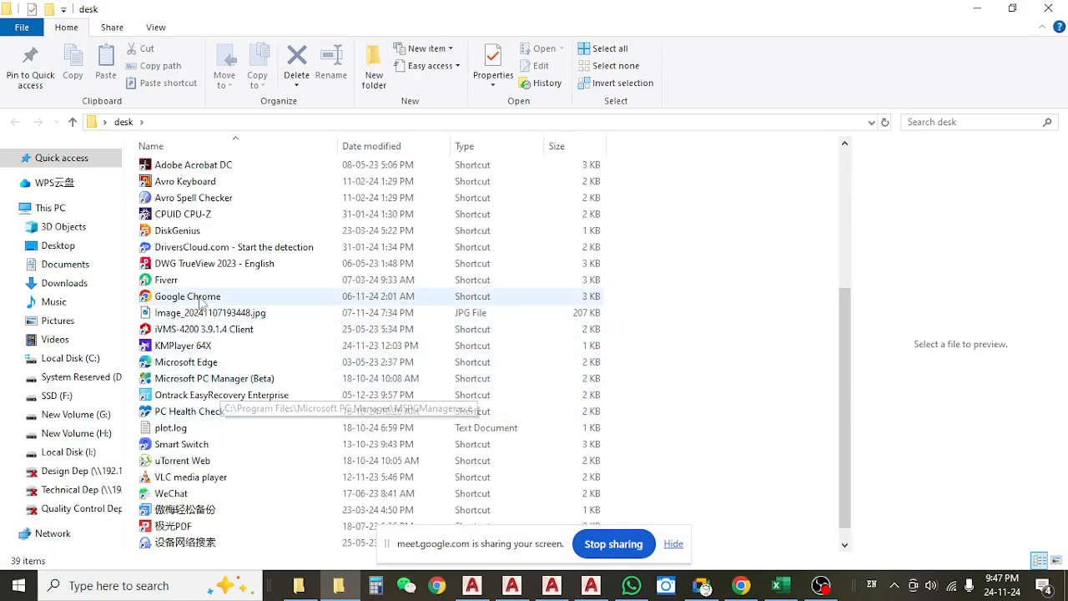
left_click(201, 302)
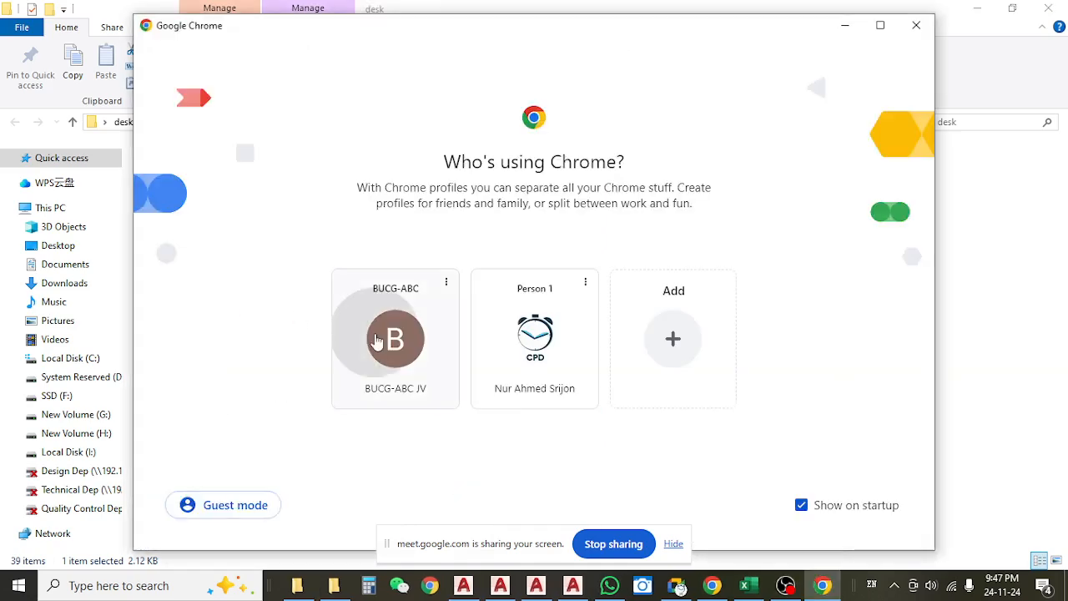
left_click(396, 339)
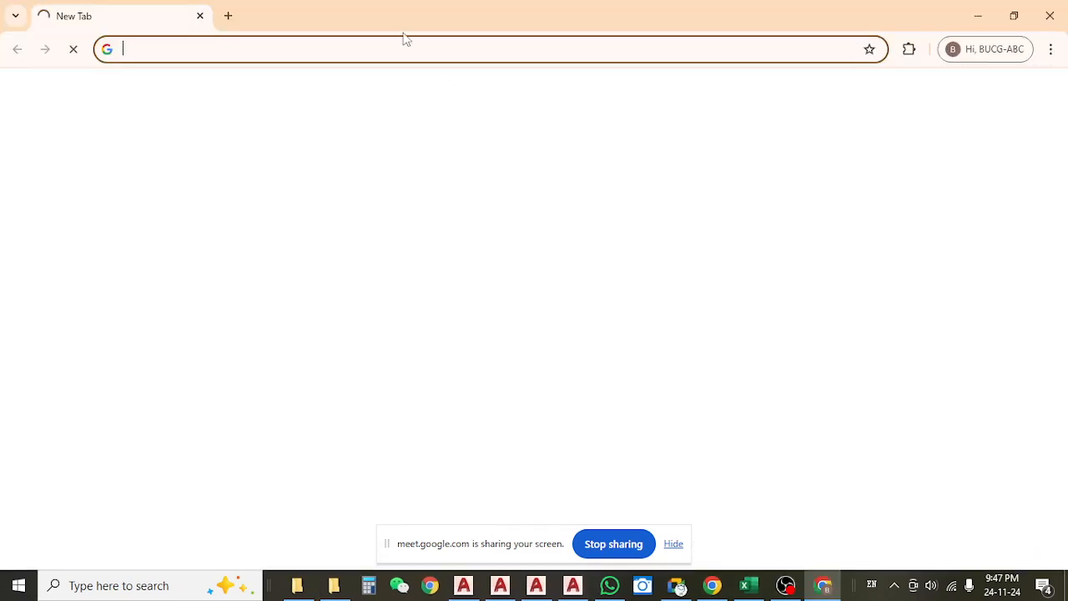
Search Google for "counter basin".
left_click(403, 46)
type("co")
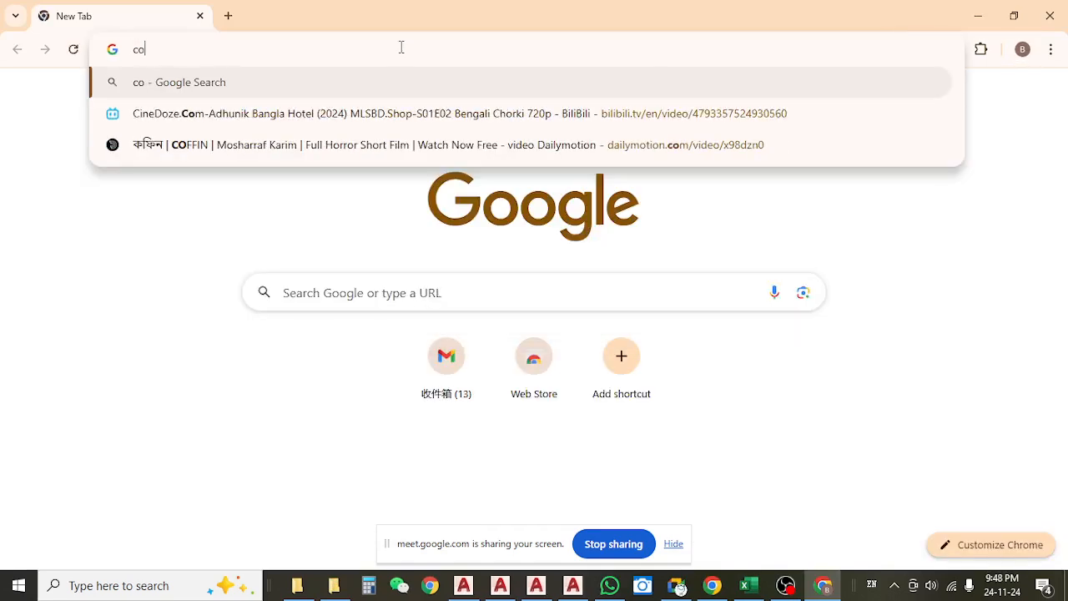
type("unter b")
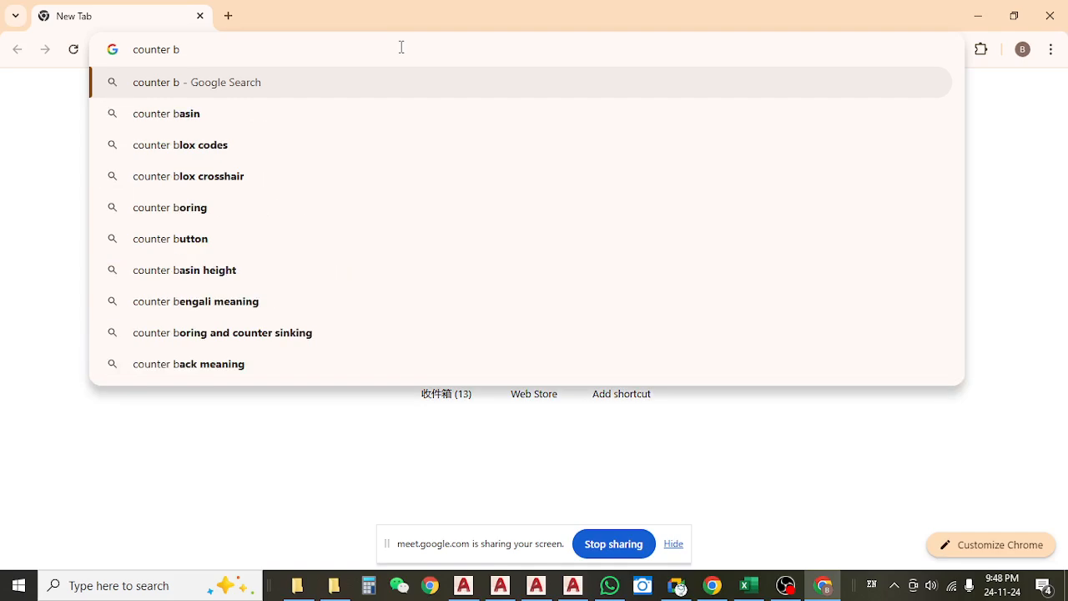
left_click(309, 122)
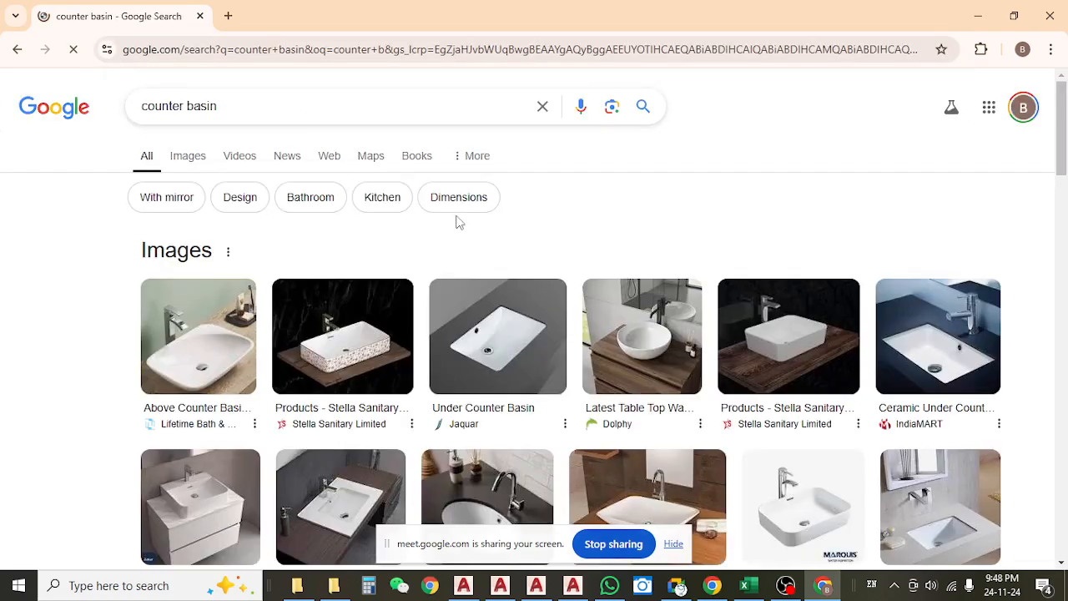
Browse the counter basin images, declining the precise location request and previewing the Ceramic Under Counter Basin.
scroll(459, 221, "down", 1)
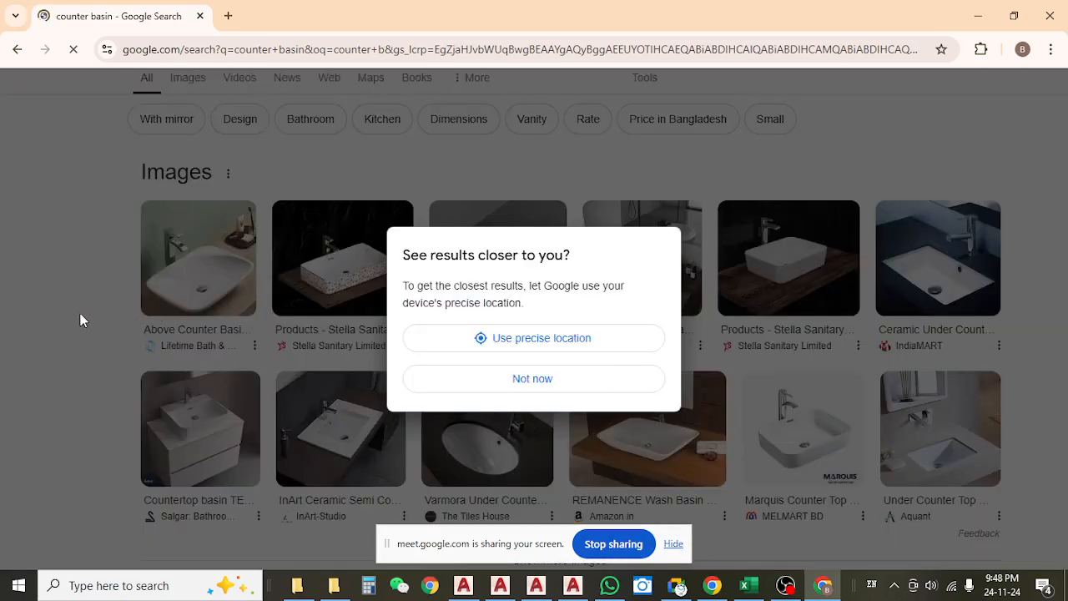
left_click(542, 381)
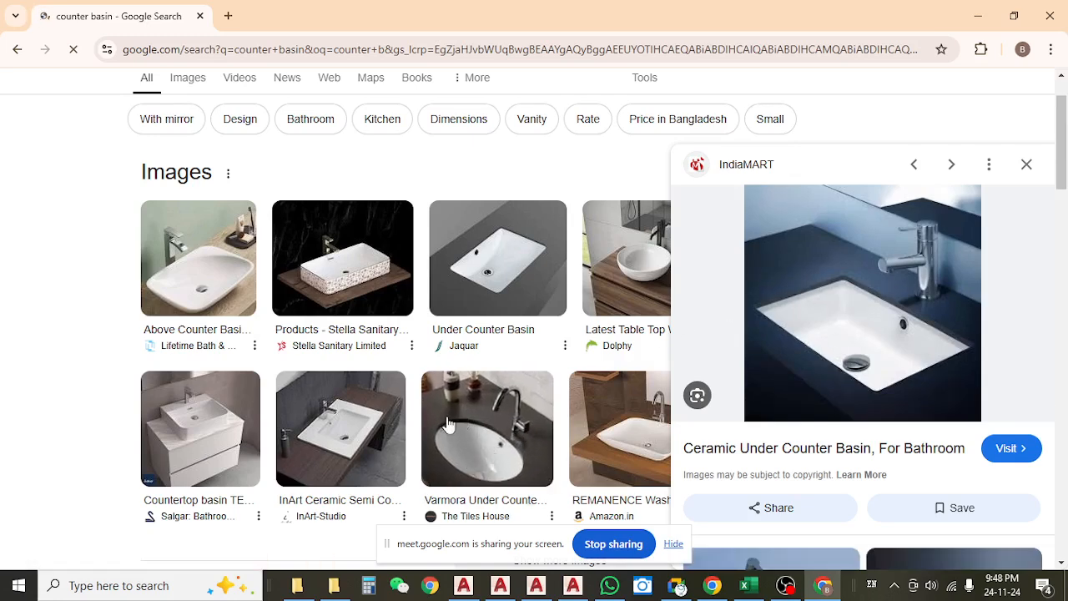
left_click(1026, 166)
scroll(325, 129, "up", 1)
Search Google for "pedestal basin" and examine the pedestal basin images.
left_click(301, 102)
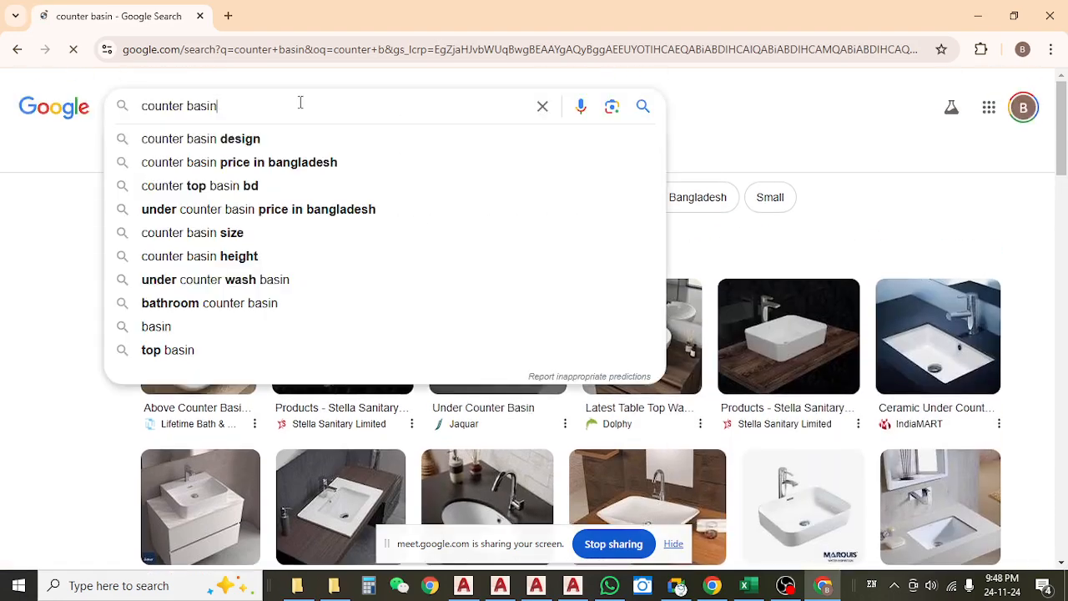
key("BackSpace")
key("BackSpace")
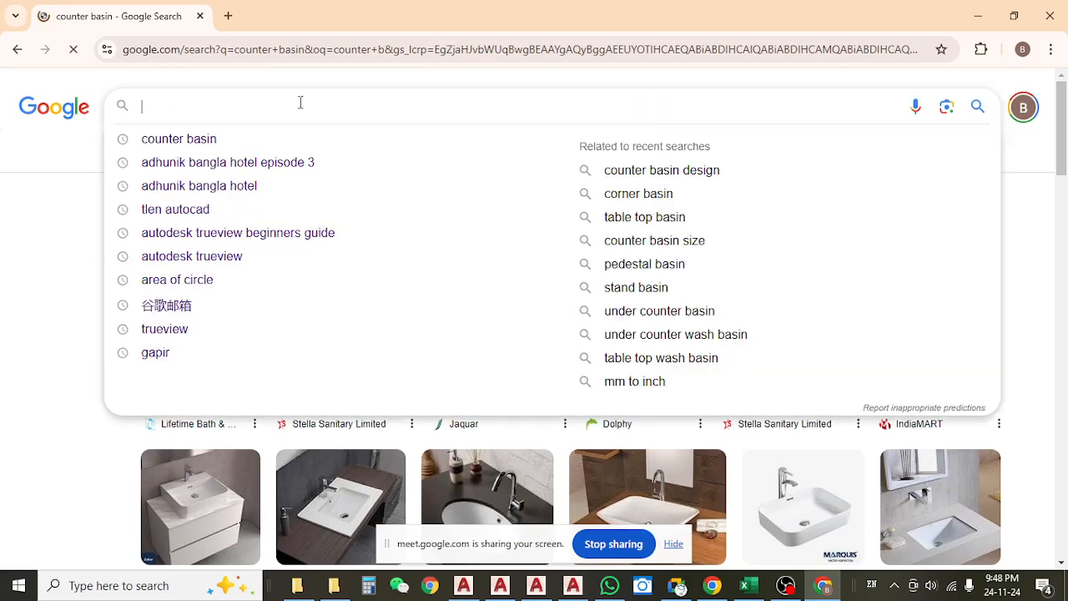
type("peda")
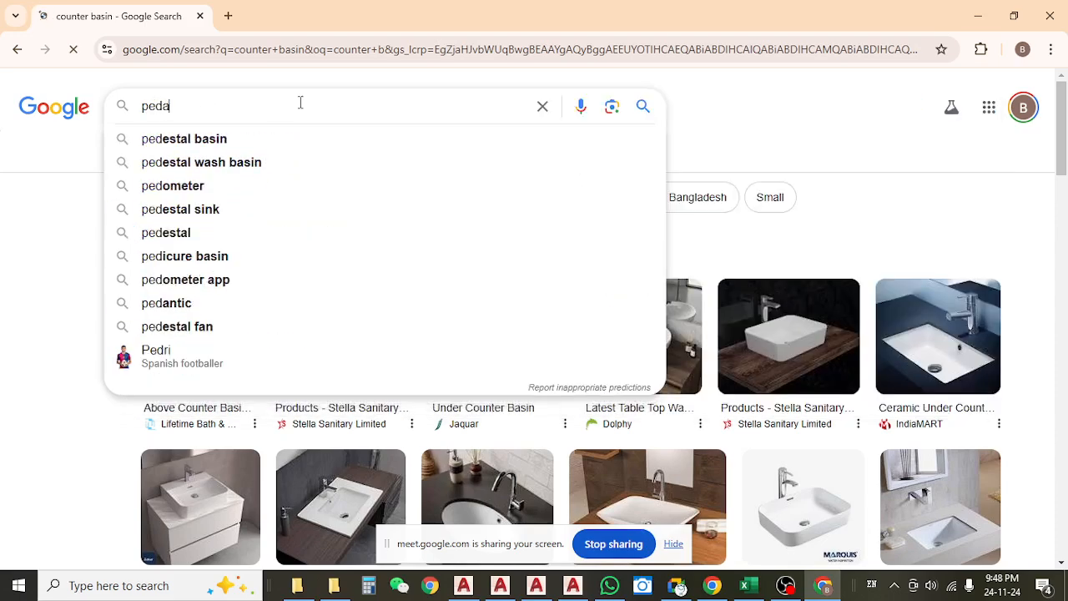
type("stan")
key("BackSpace")
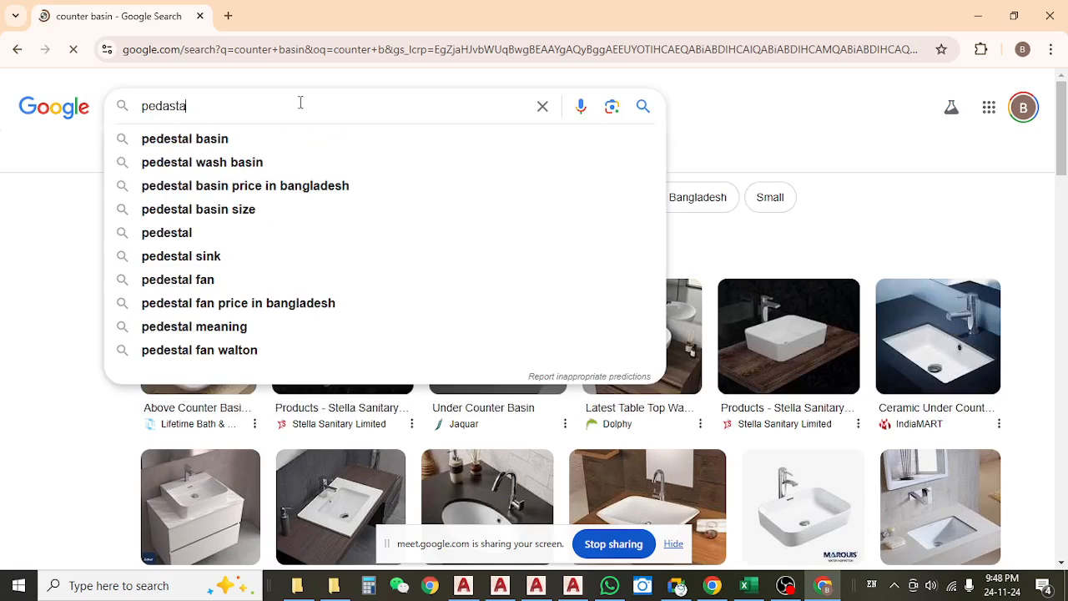
left_click(302, 144)
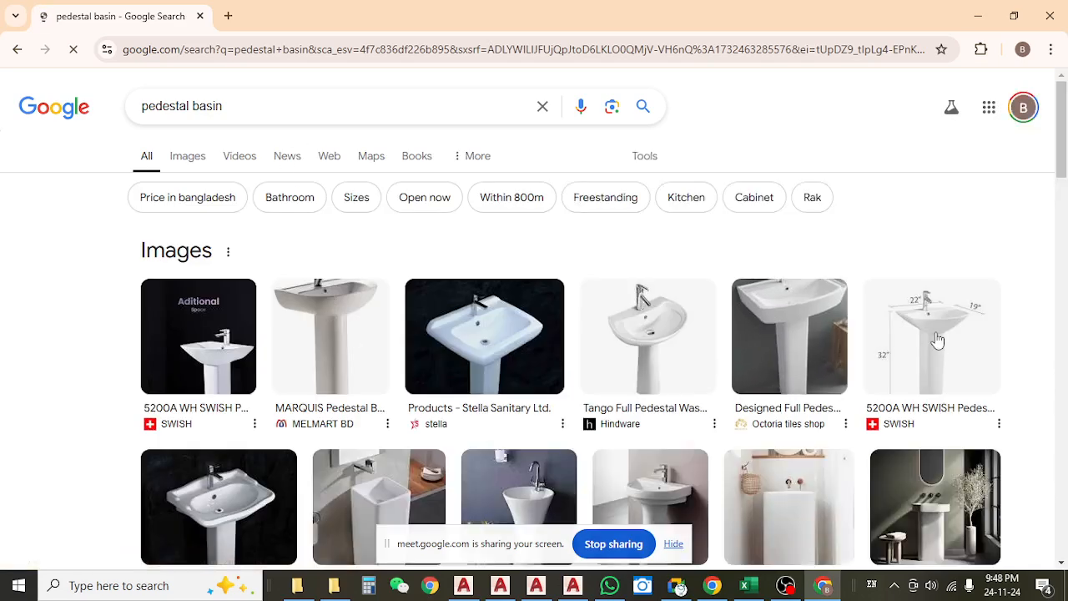
scroll(373, 357, "down", 3)
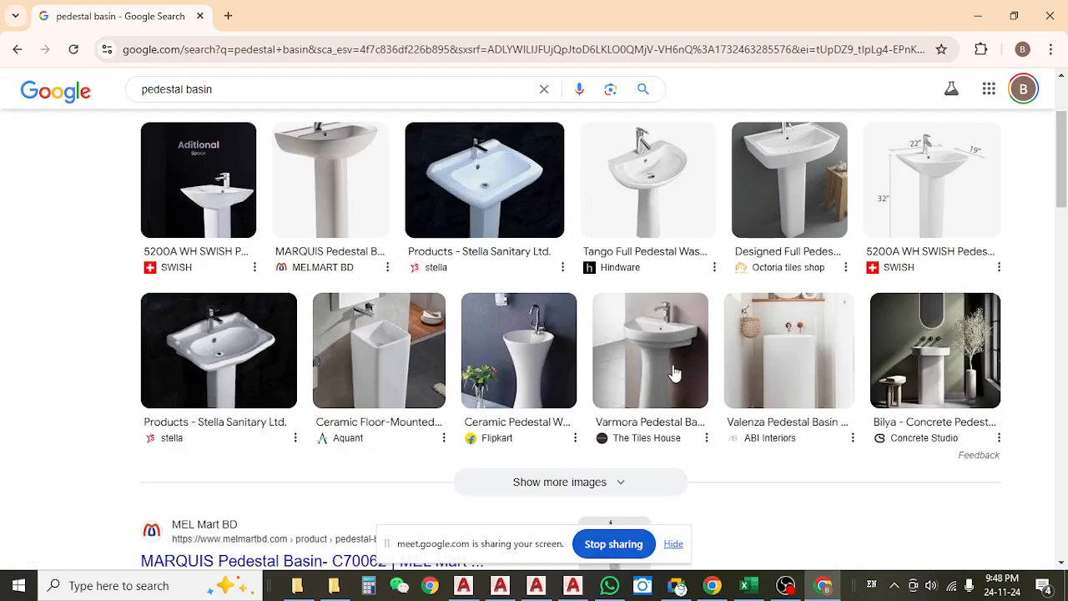
left_click(978, 16)
left_click(673, 544)
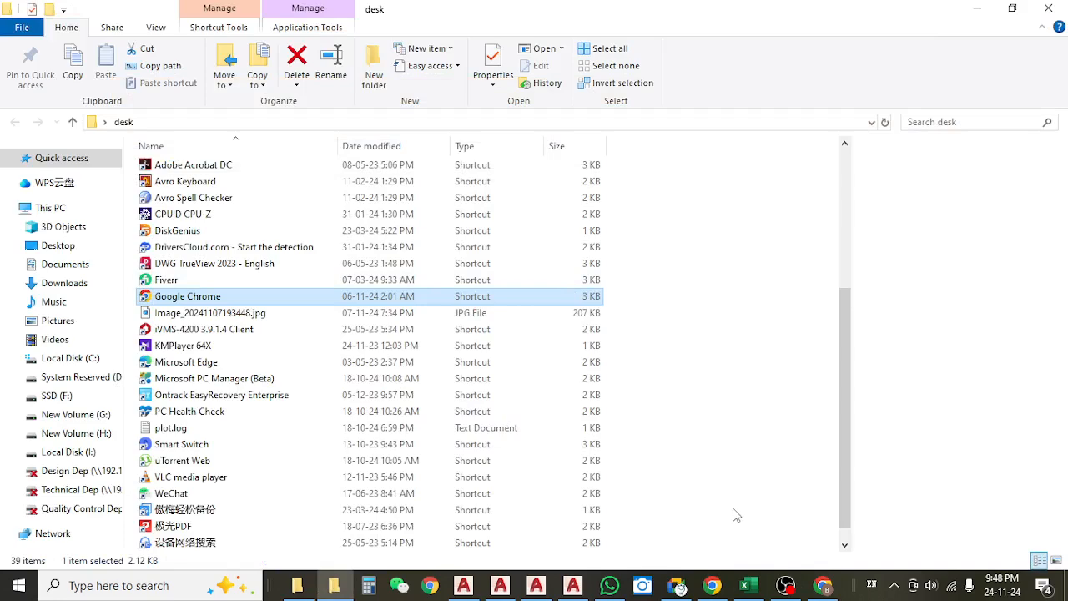
left_click(562, 594)
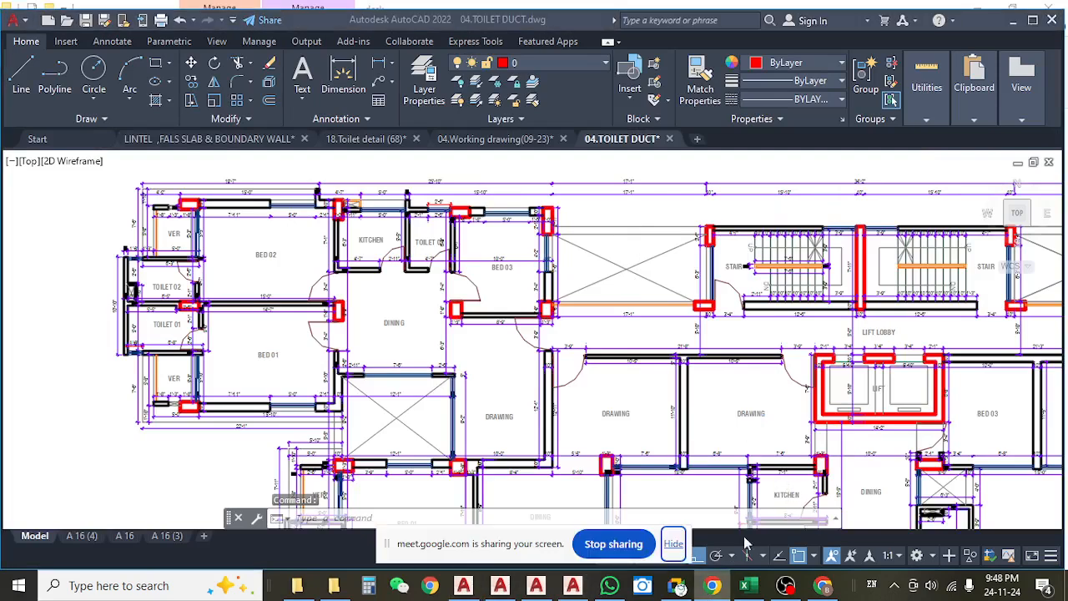
left_click(1026, 21)
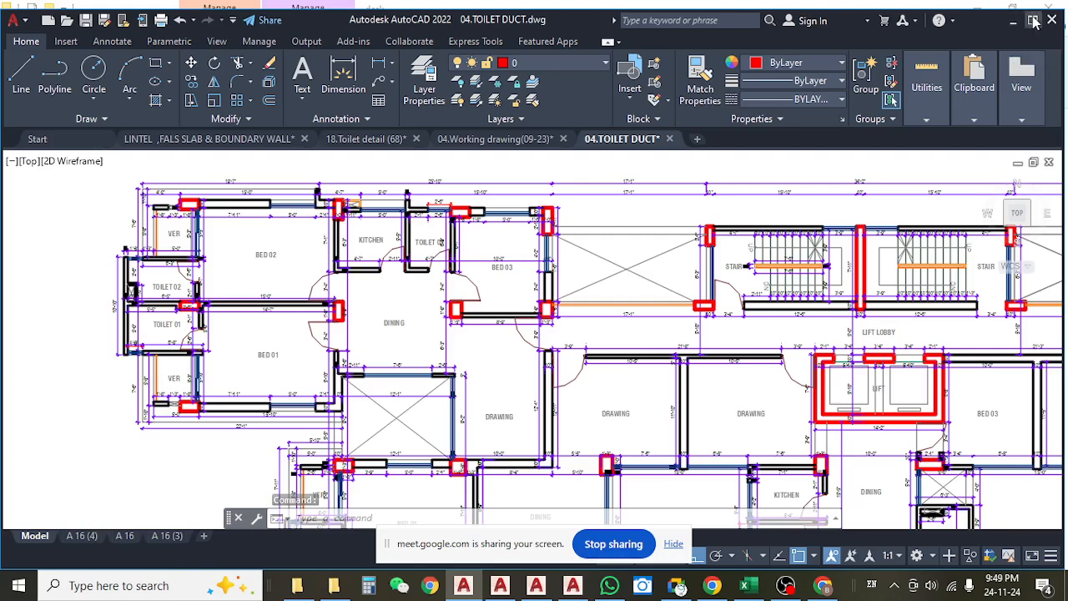
left_click(1033, 20)
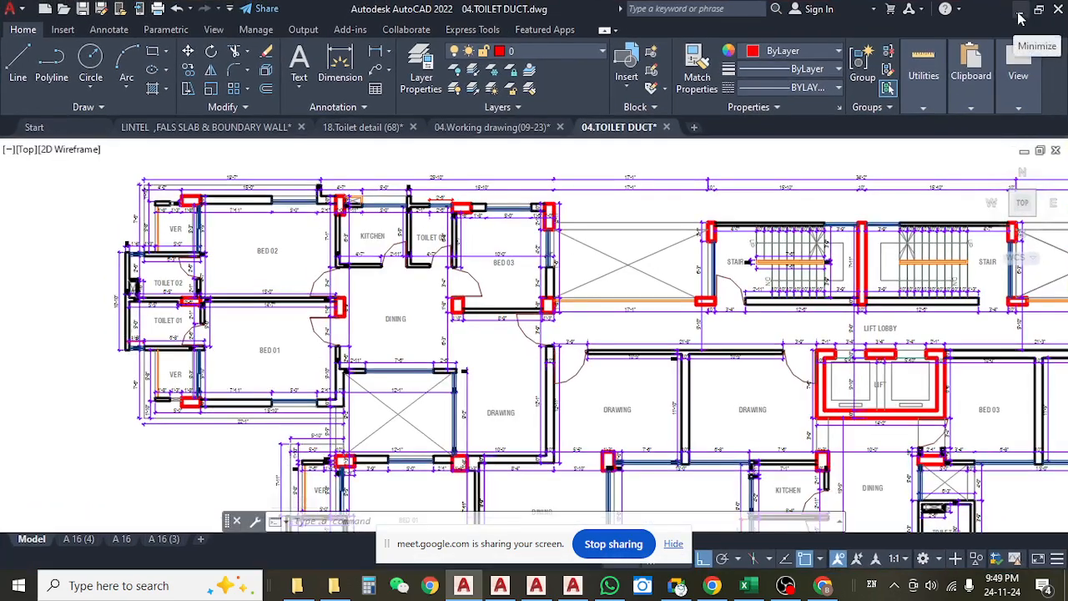
left_click(1021, 14)
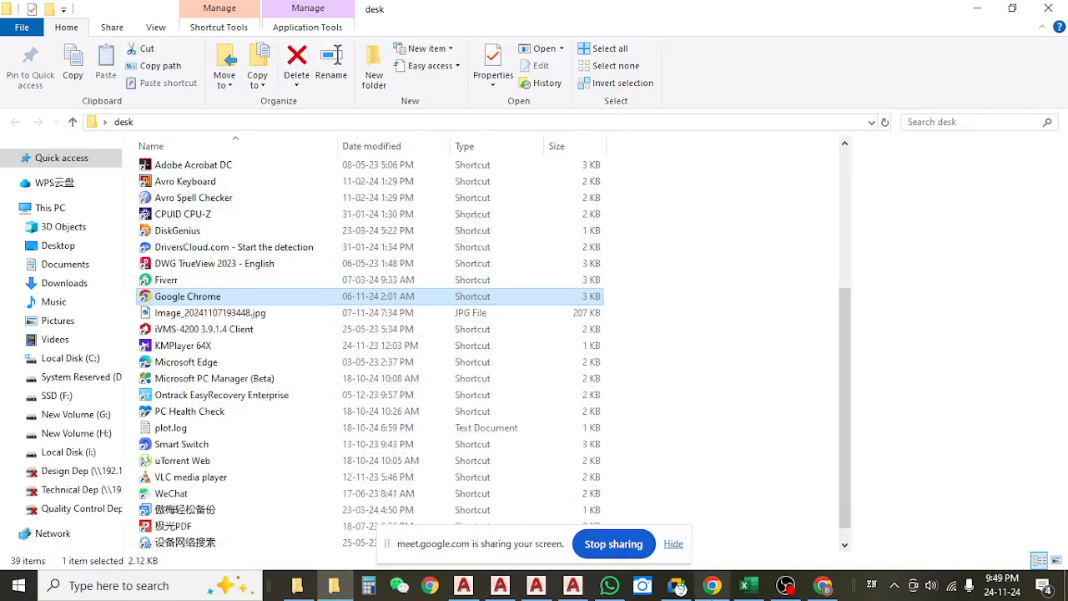
left_click(715, 583)
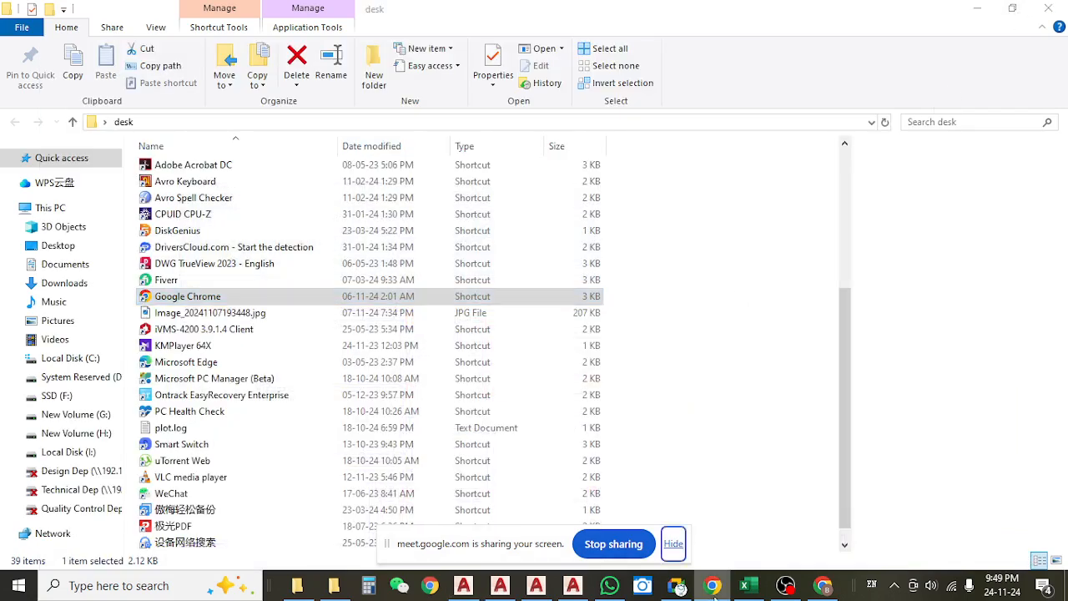
left_click(673, 545)
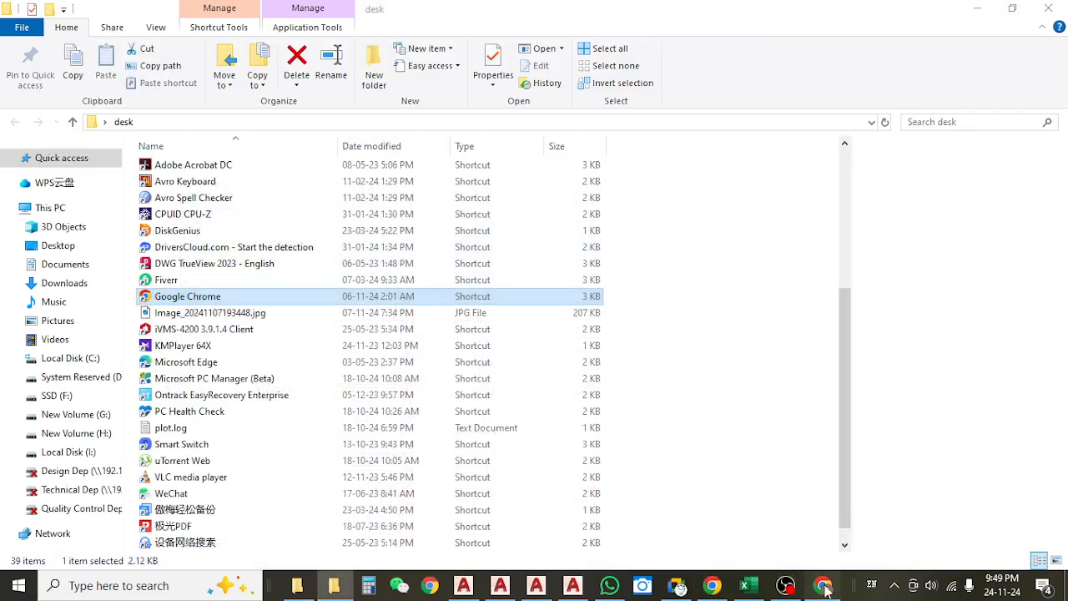
Return to the Google results in Chrome and search for "kitchen counter".
left_click(823, 585)
scroll(362, 234, "up", 3)
left_click(293, 116)
key("ctrl+a")
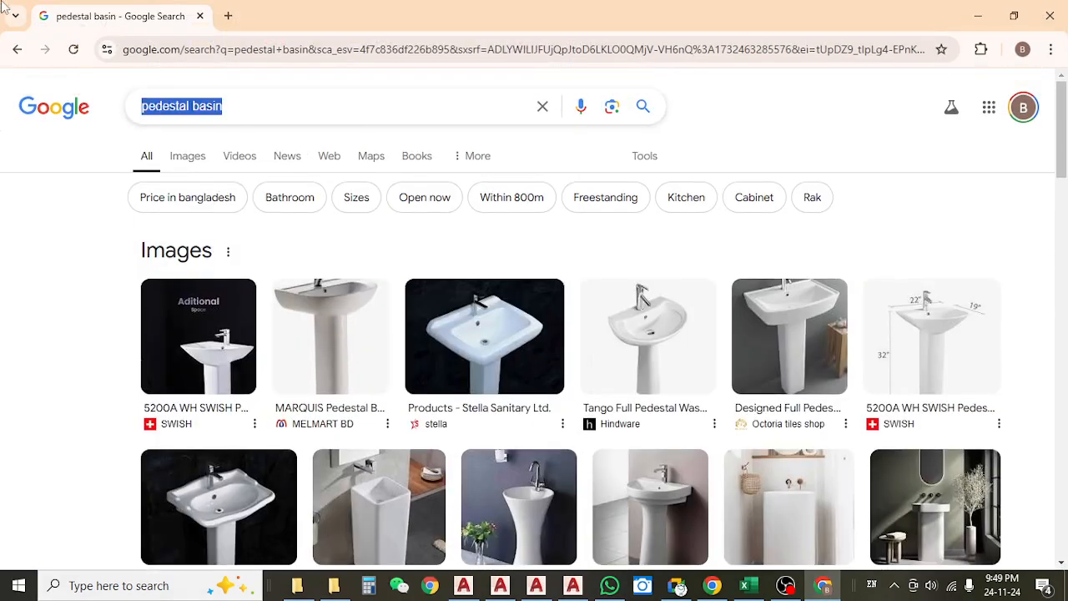
type("kitec")
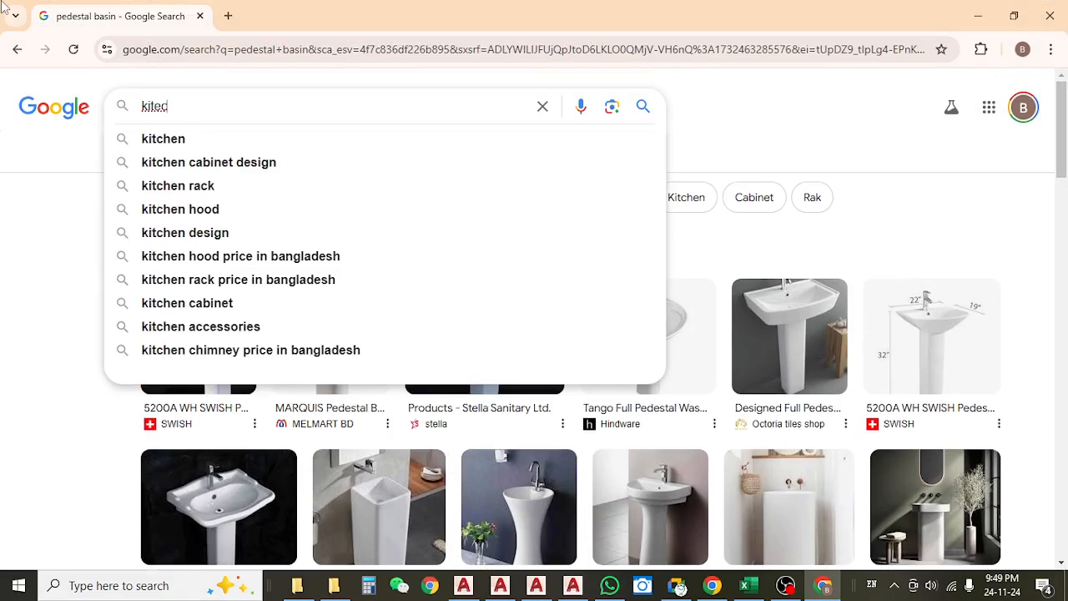
left_click(200, 142)
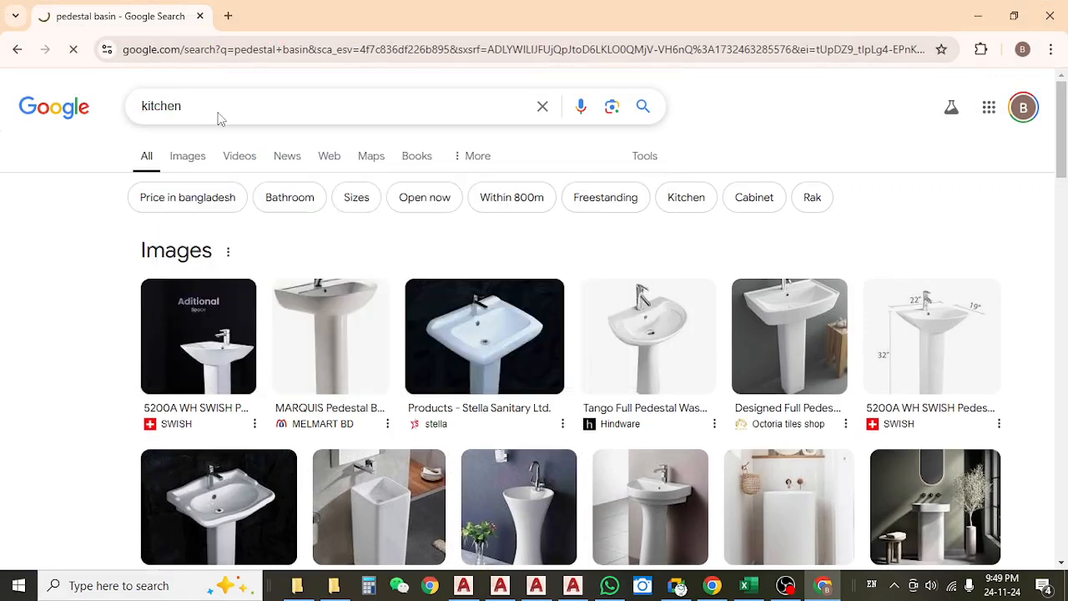
left_click(219, 111)
type("count")
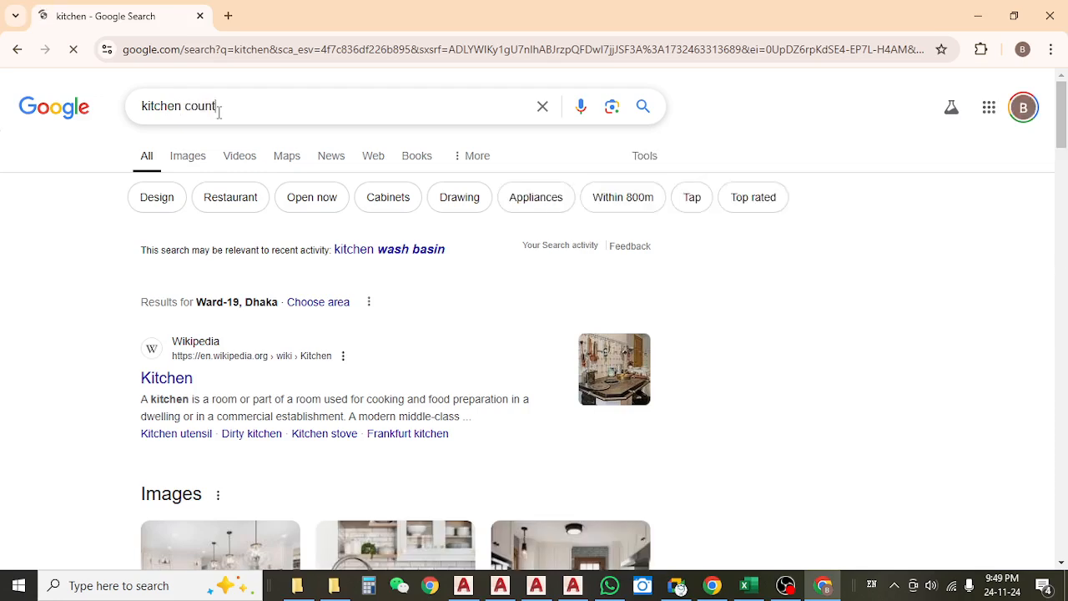
key("Return")
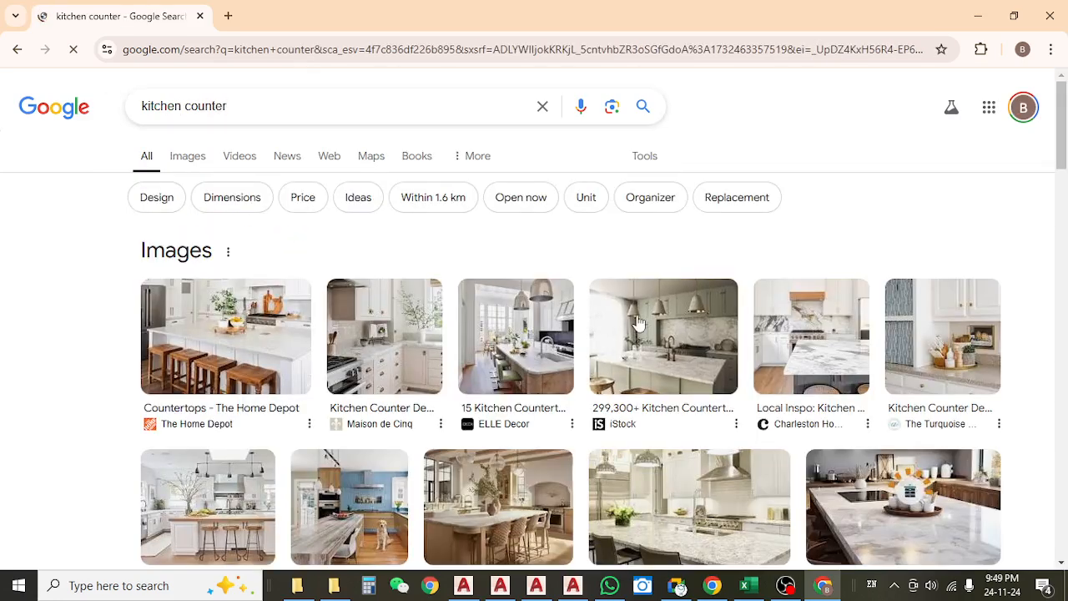
Browse the kitchen counter pictures, previewing The Turquoise Home's counter and showing image results only.
scroll(637, 321, "down", 3)
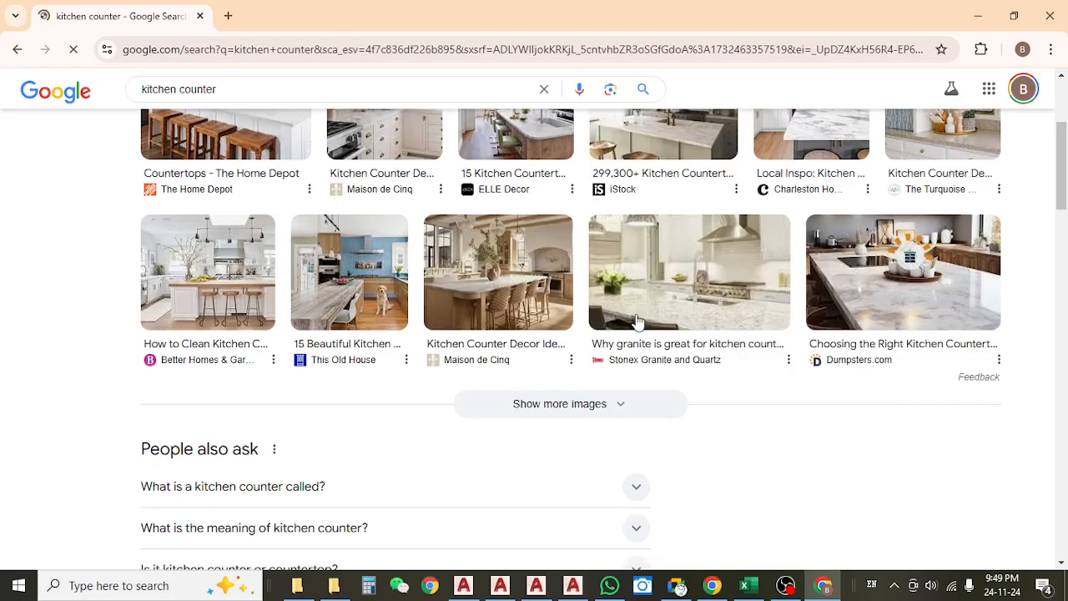
scroll(676, 319, "up", 1)
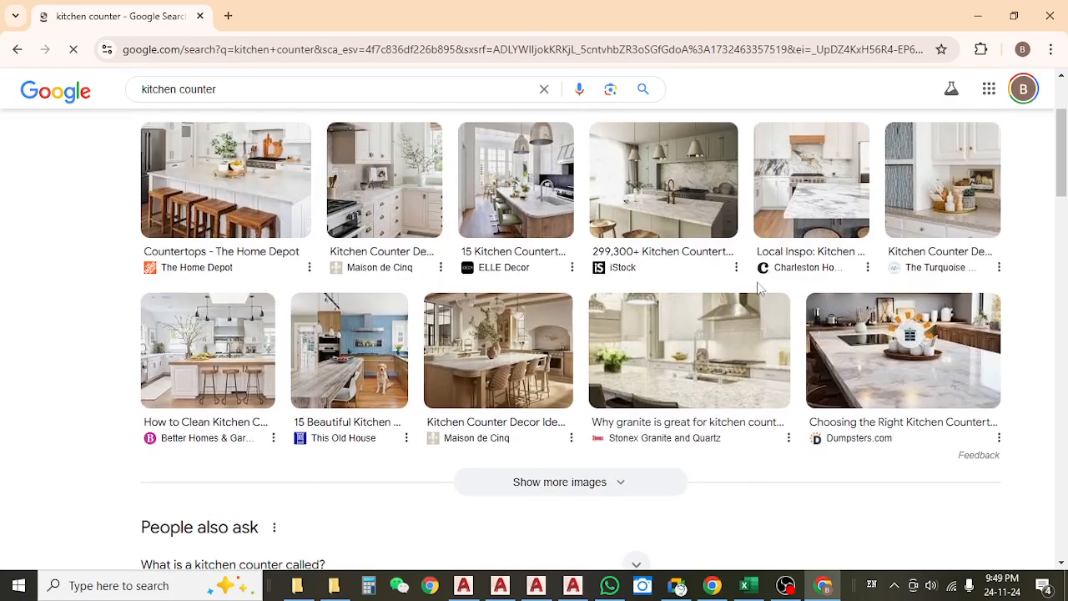
left_click(931, 216)
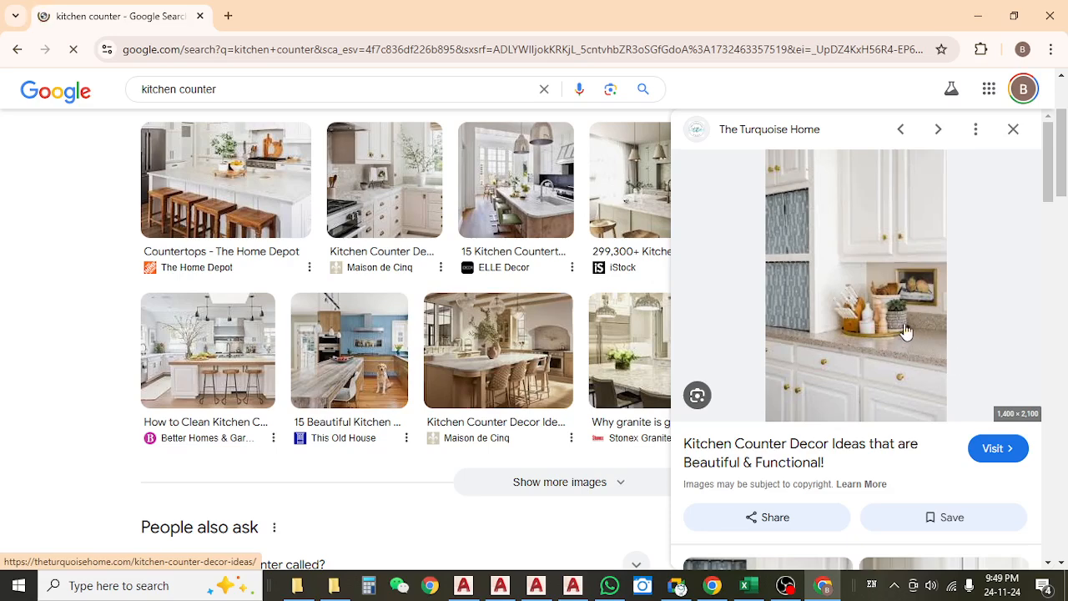
left_click(1014, 130)
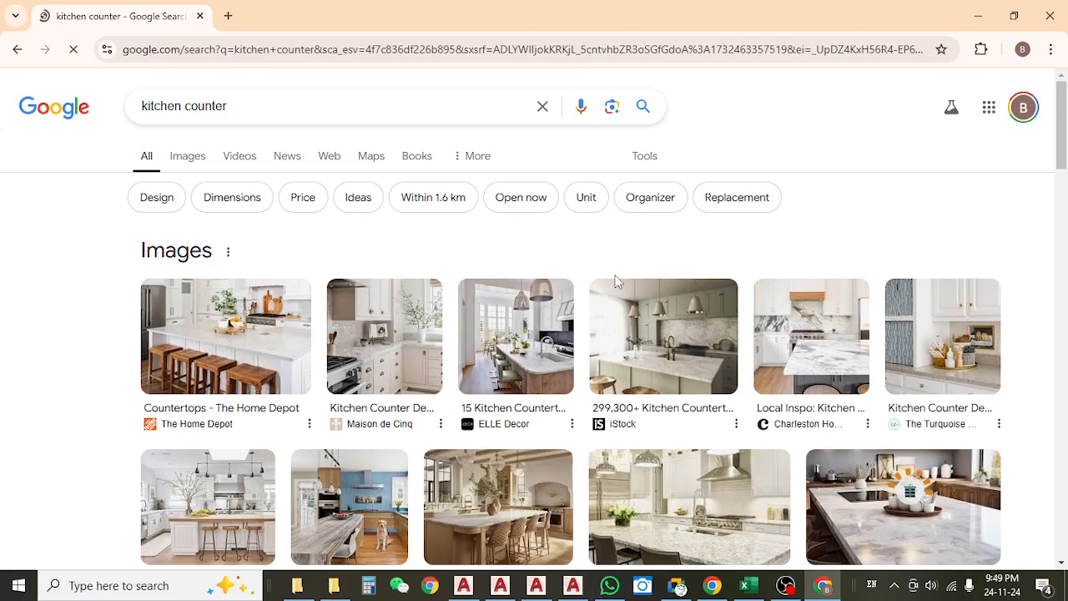
left_click(173, 157)
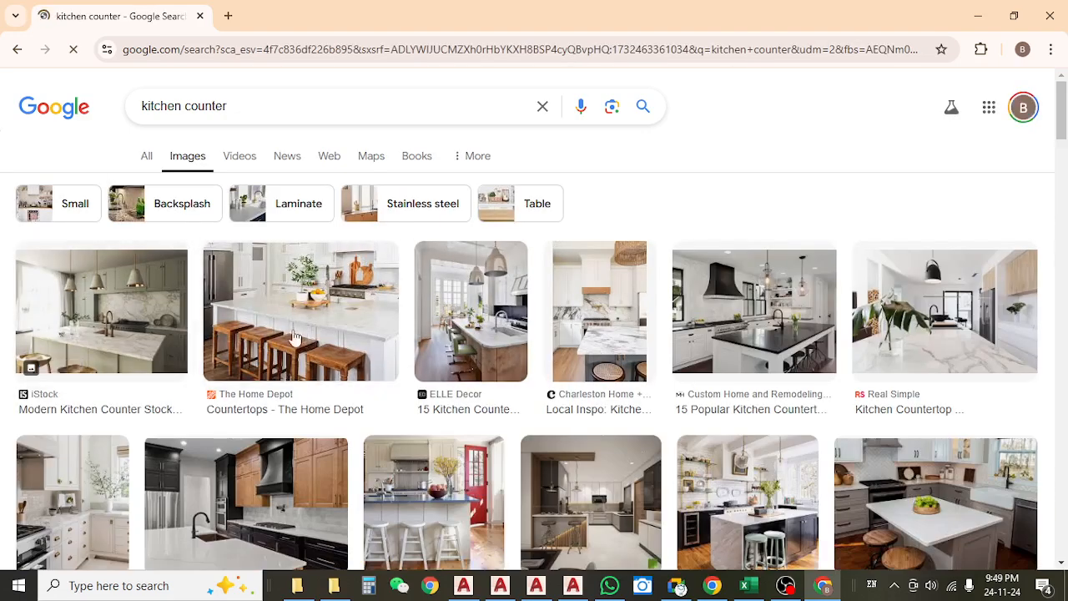
scroll(353, 322, "down", 2)
Switch from Chrome to the 04.TOILET DUCT.dwg drawing in AutoCAD to examine the bedroom and toilet plan.
left_click(983, 16)
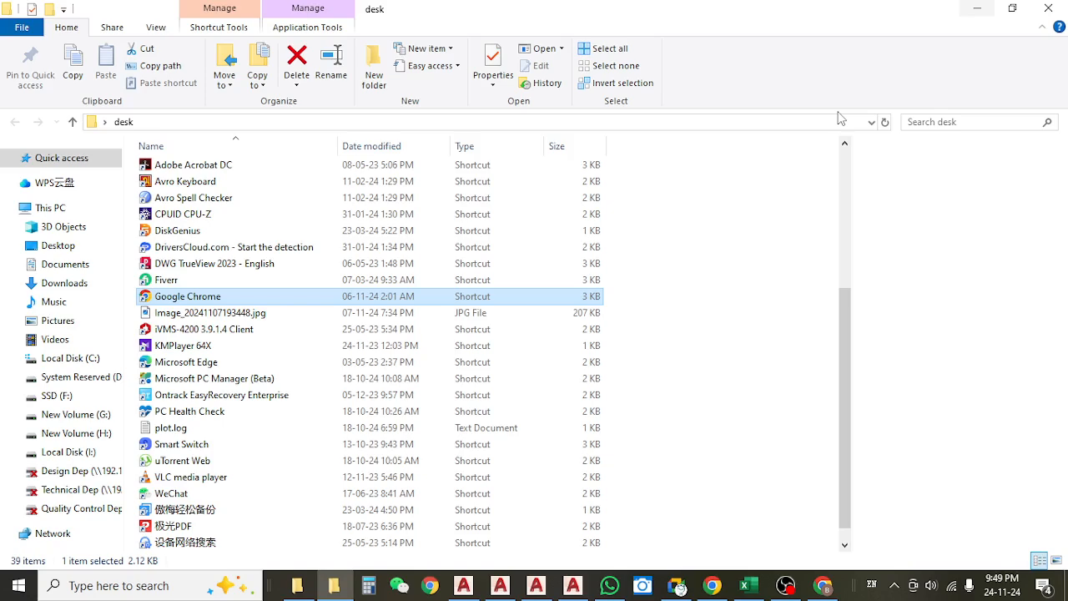
left_click(708, 586)
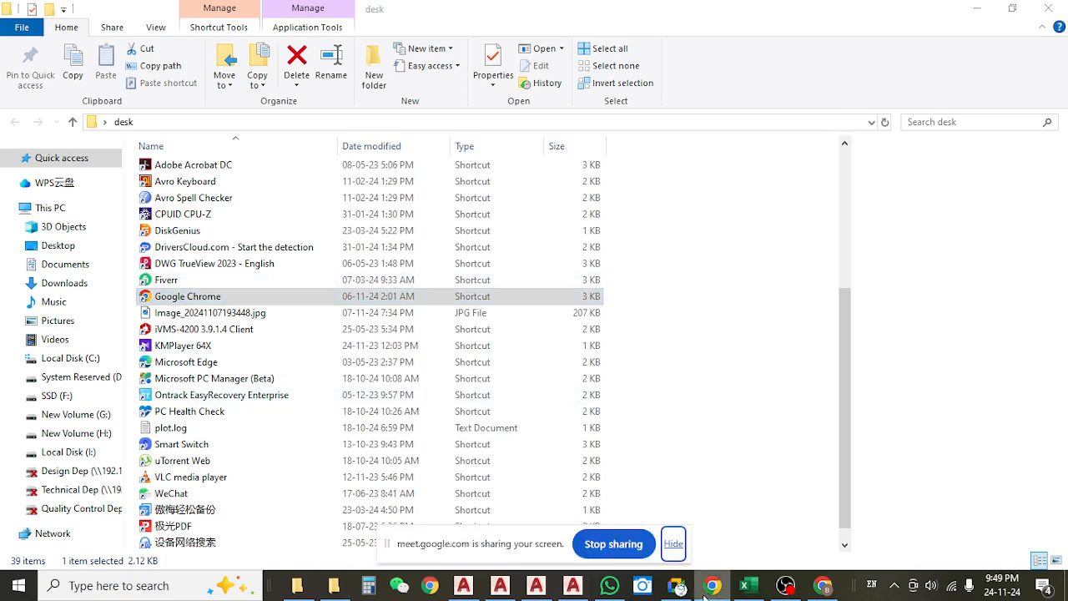
left_click(574, 587)
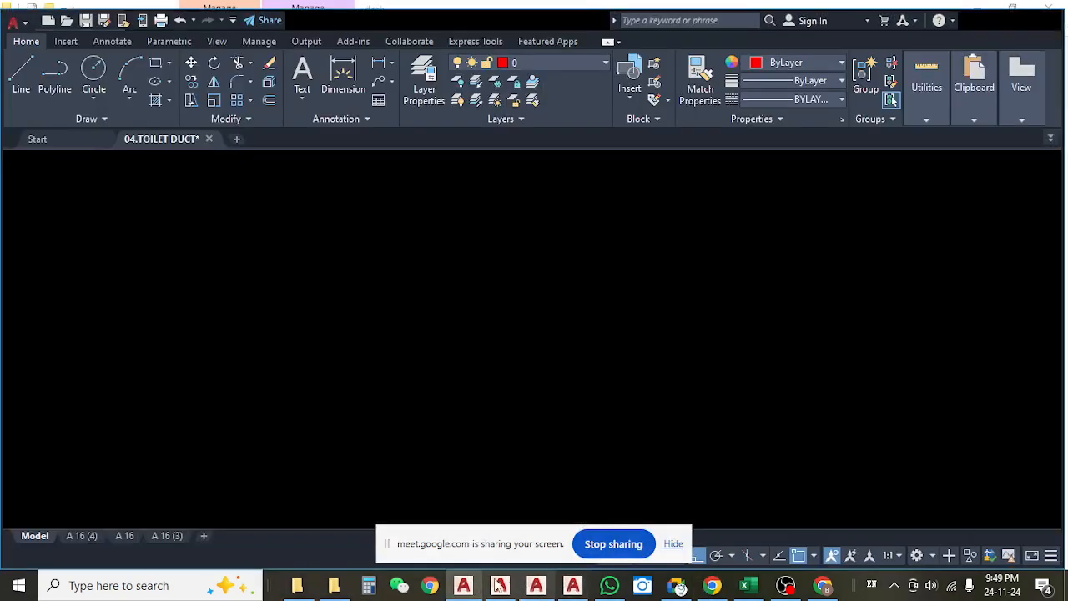
scroll(290, 350, "up", 4)
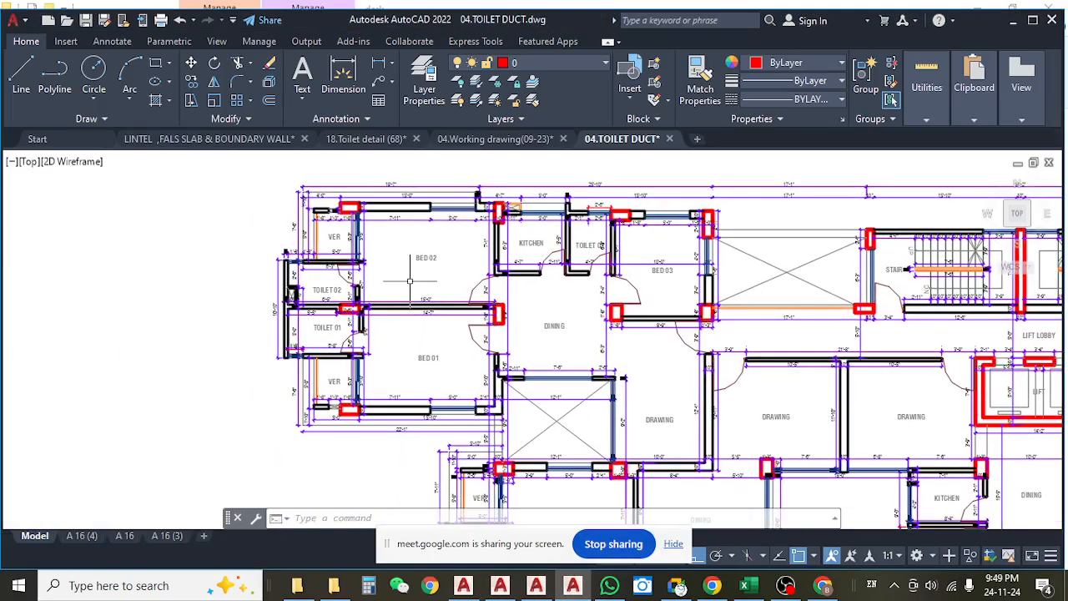
Open the RE-01 folder in Khalil Garden's ARCHETECTURE drawings folder and choose its first item.
left_click(298, 588)
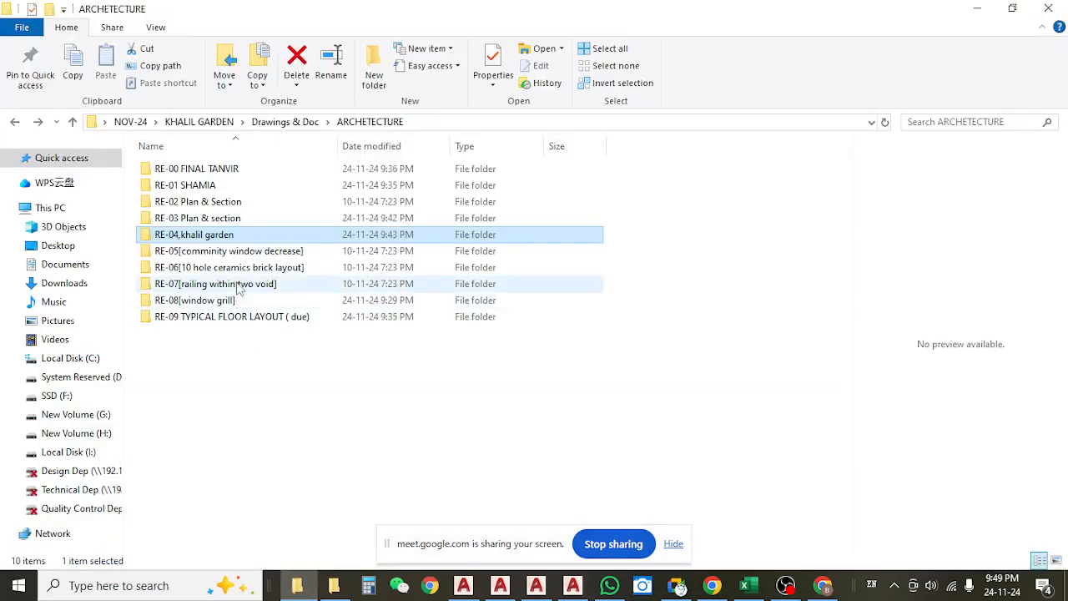
left_click(209, 188)
double_click(209, 189)
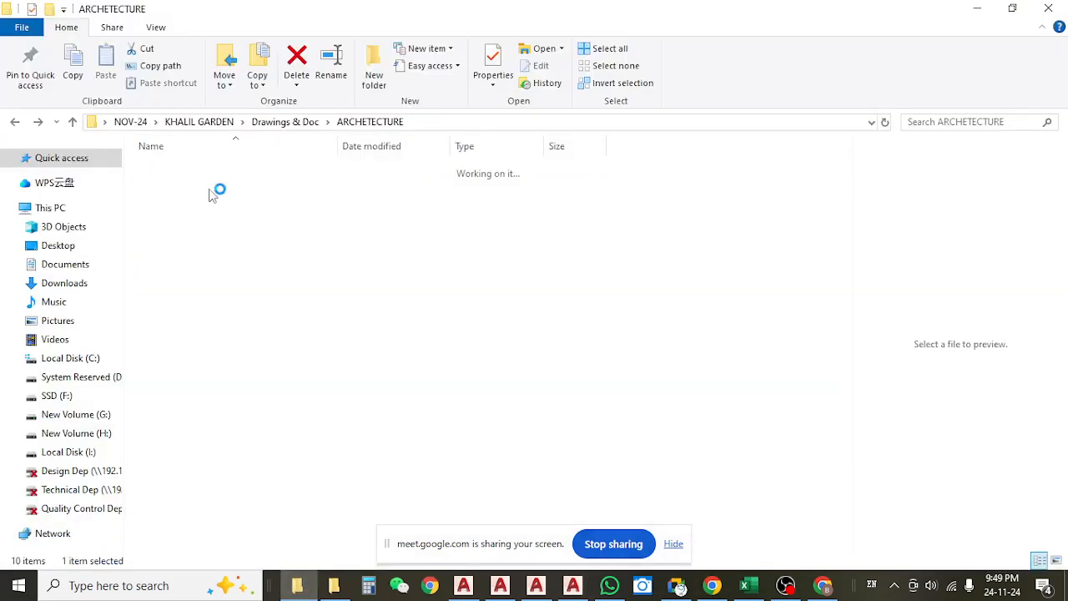
left_click(201, 167)
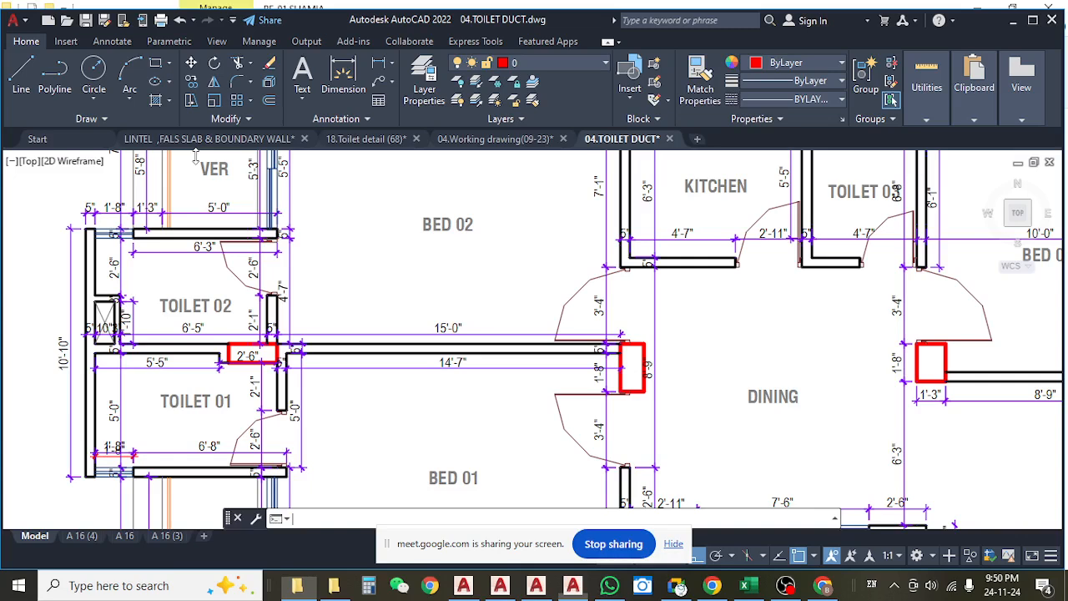
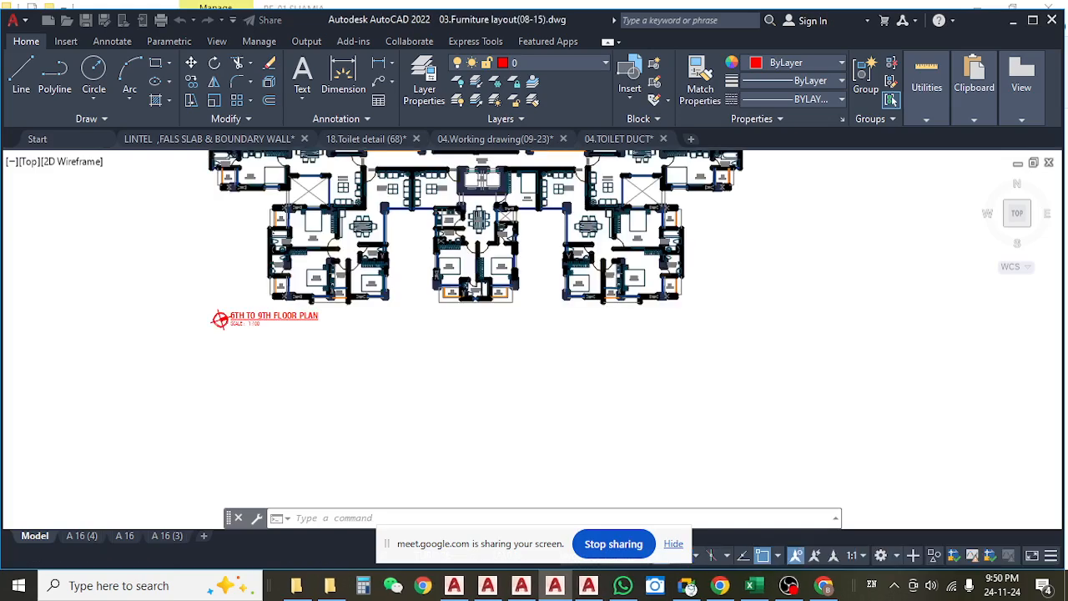
Hide the screen-sharing notice and examine the kitchen counter beside K.VER on the 6th to 9th floor plan.
left_click(674, 544)
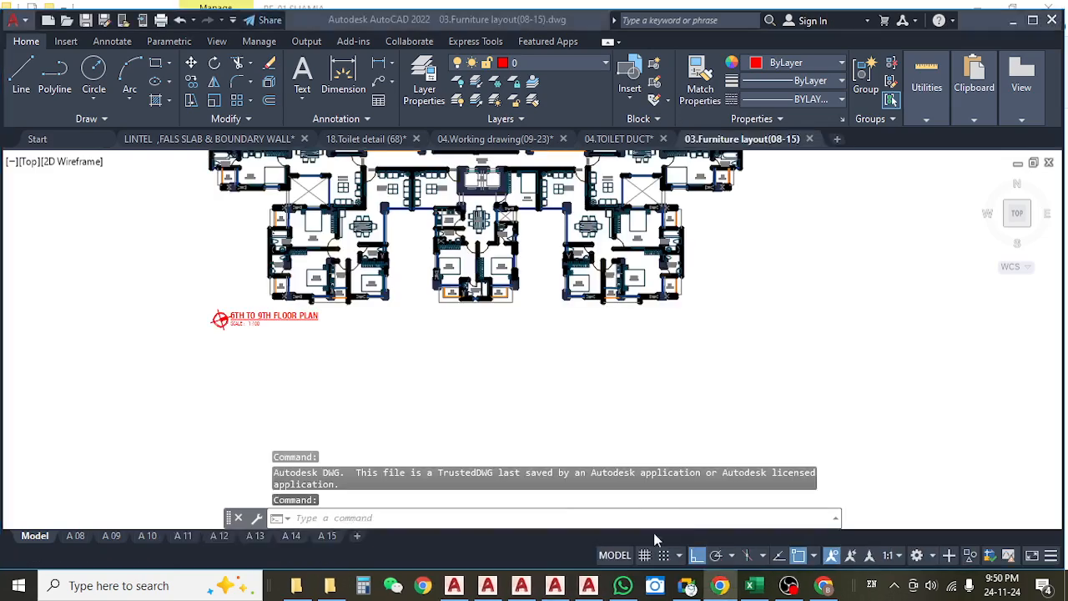
scroll(312, 294, "up", 7)
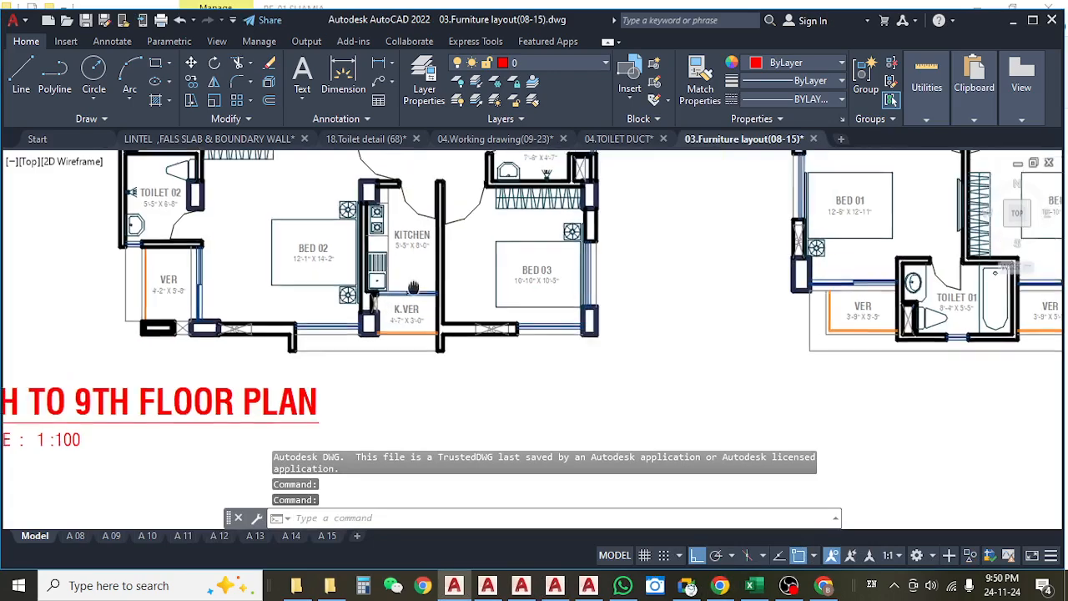
scroll(413, 273, "up", 6)
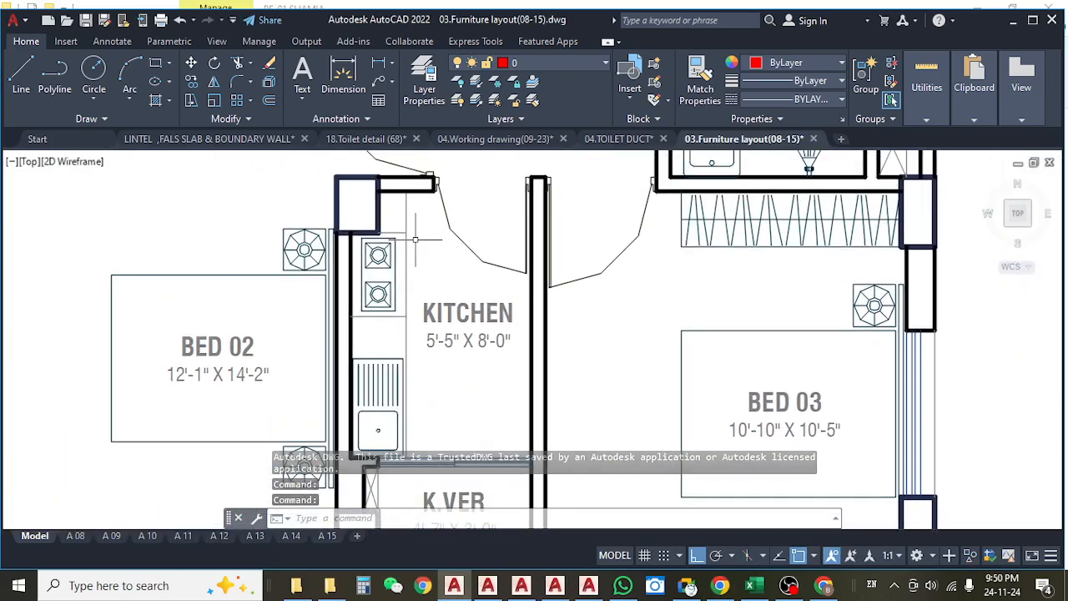
left_click_drag(415, 473, 416, 406)
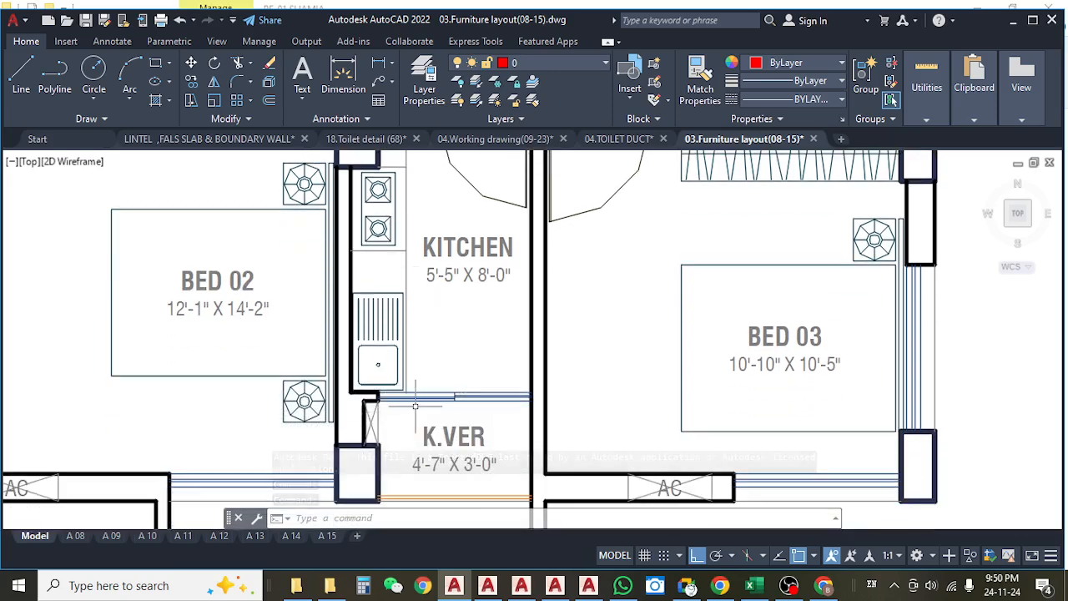
left_click_drag(403, 230, 413, 267)
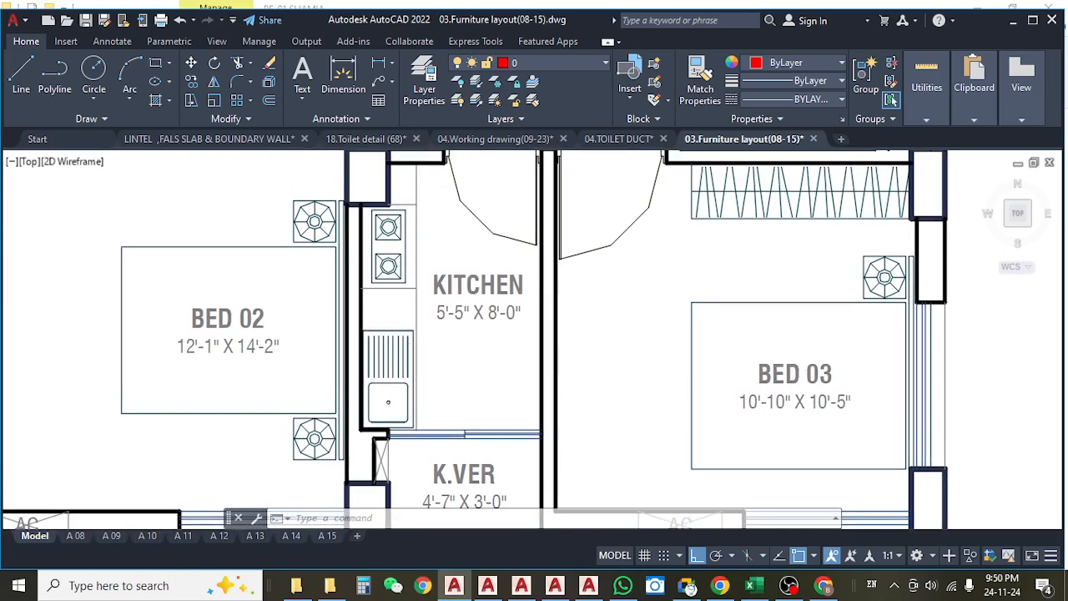
Locate the Type B unit's kitchen beside Toilet 03 and examine its counter along the stove and sink.
scroll(422, 205, "down", 3)
left_click_drag(478, 237, 389, 376)
left_click_drag(546, 351, 566, 463)
scroll(456, 362, "down", 2)
left_click_drag(392, 292, 466, 447)
left_click_drag(433, 320, 457, 444)
left_click_drag(333, 205, 370, 283)
scroll(371, 283, "up", 2)
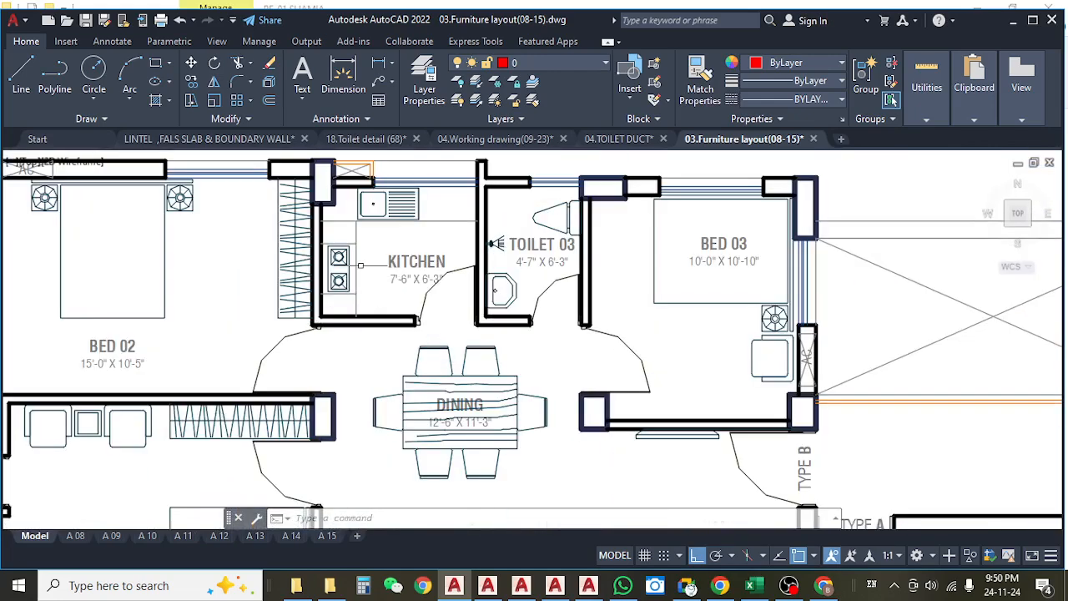
left_click_drag(453, 271, 391, 275)
scroll(508, 233, "down", 2)
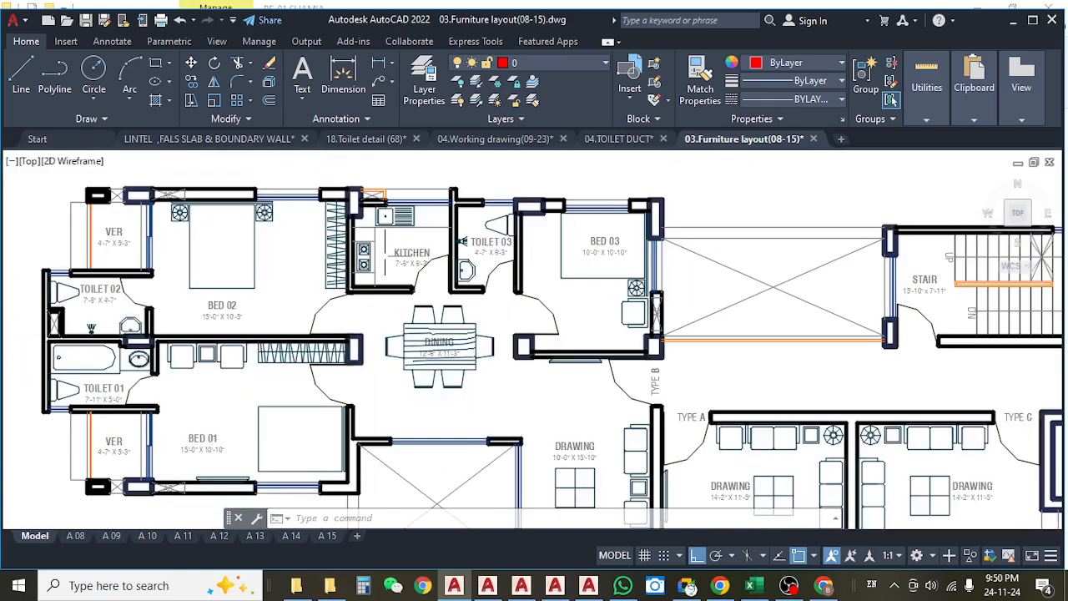
Examine the counter basin beside the bathtub in the Type B unit's Toilet 01.
left_click_drag(210, 299, 262, 232)
left_click_drag(197, 326, 296, 299)
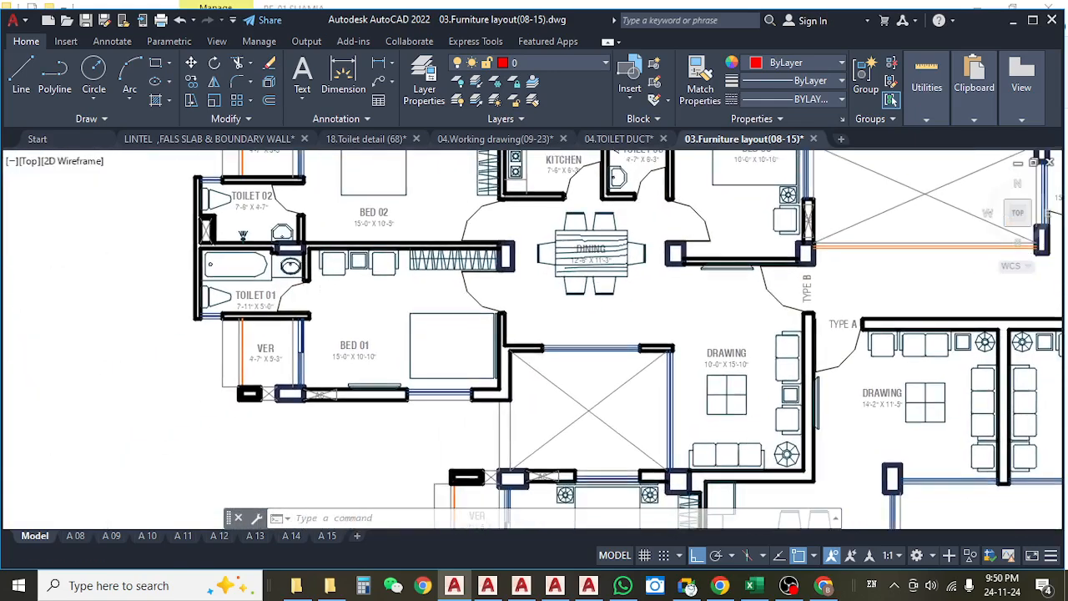
scroll(276, 276, "up", 4)
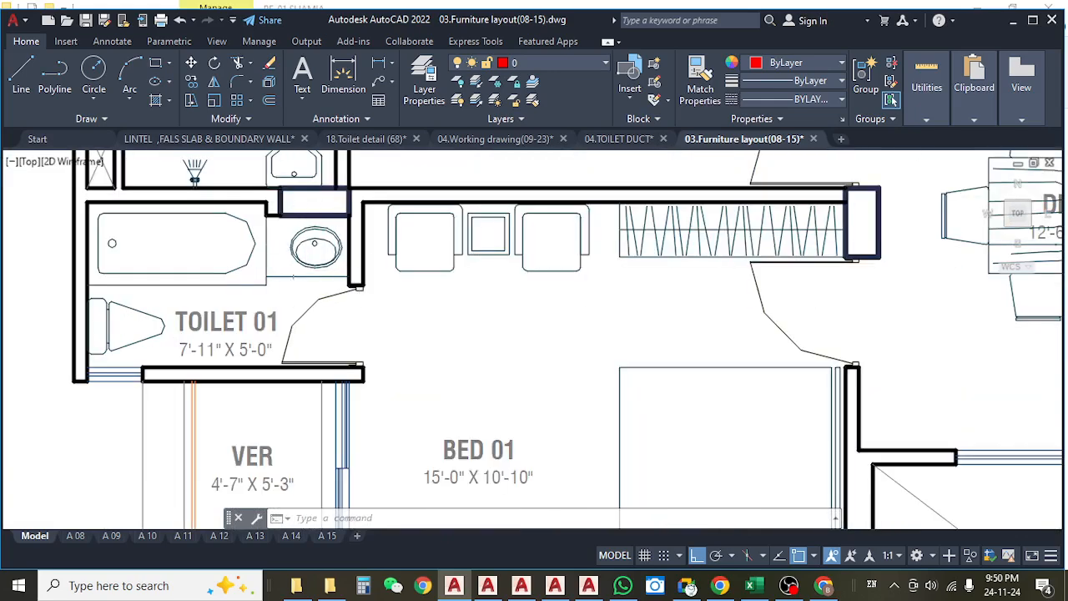
scroll(350, 237, "down", 4)
left_click_drag(438, 323, 350, 346)
scroll(210, 296, "up", 6)
scroll(384, 294, "down", 5)
Survey the 6th to 9th floor plan's apartment types and compare their toilet basins and kitchens.
mouse_move(500, 305)
left_mouse_down()
mouse_move(310, 284)
mouse_move(309, 230)
left_mouse_up()
scroll(317, 281, "down", 3)
scroll(317, 281, "down", 5)
scroll(505, 221, "up", 5)
left_click_drag(505, 221, 509, 315)
scroll(478, 351, "up", 1)
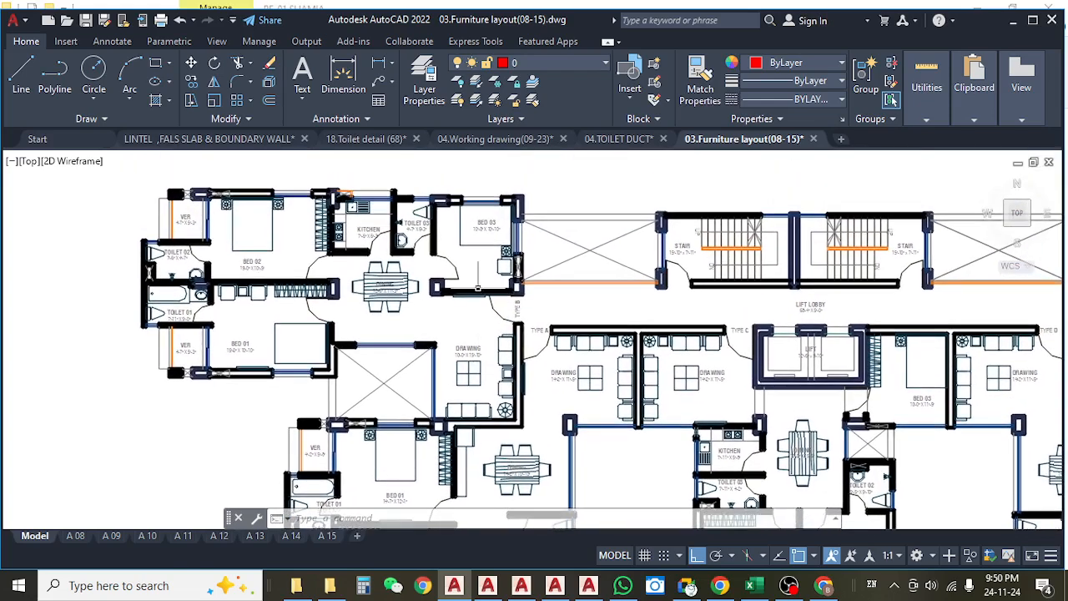
scroll(472, 266, "up", 2)
left_click_drag(470, 377, 483, 361)
scroll(483, 358, "down", 2)
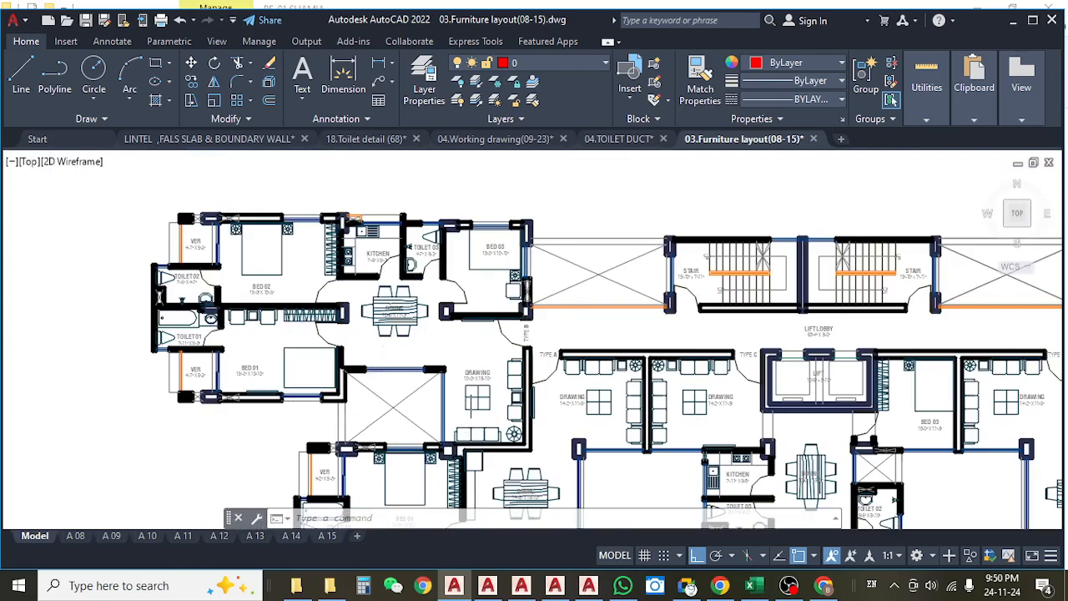
scroll(205, 309, "up", 2)
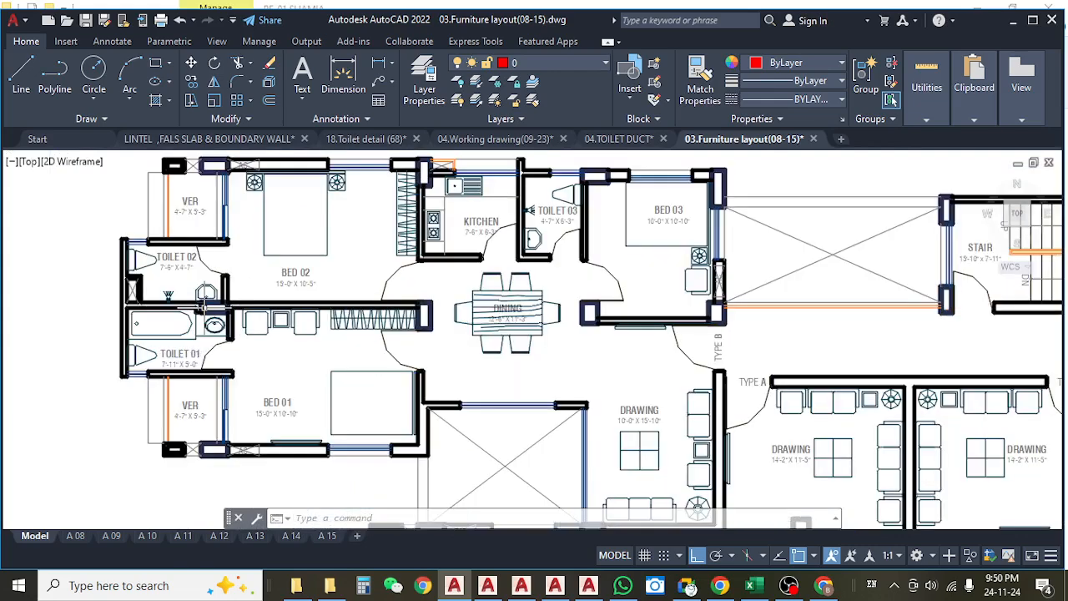
left_click_drag(182, 332, 278, 339)
left_click_drag(458, 387, 74, 312)
left_click_drag(464, 322, 508, 215)
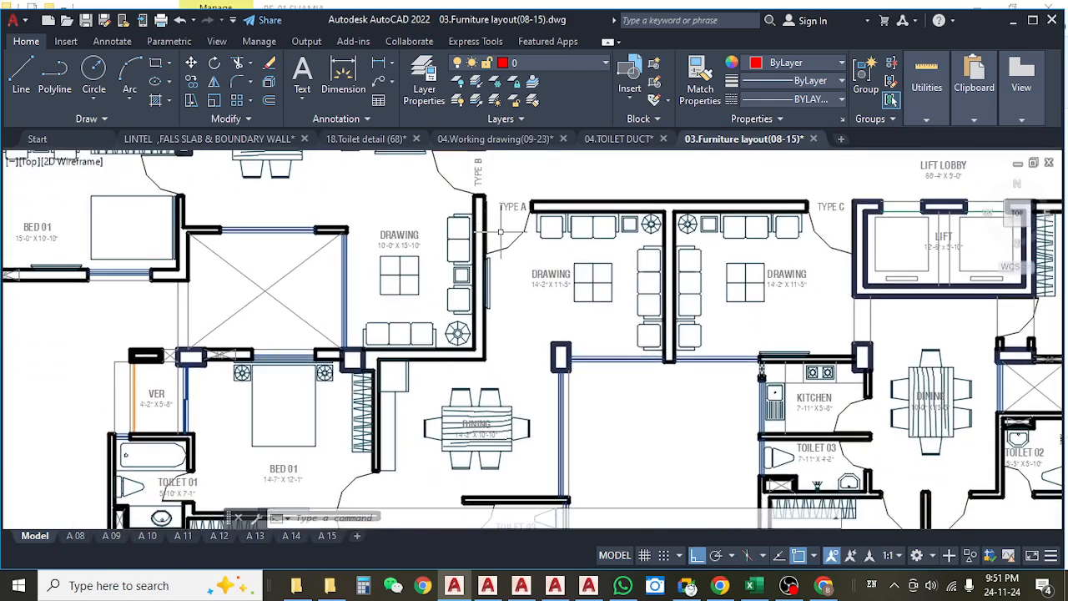
scroll(503, 236, "down", 2)
left_click_drag(511, 320, 511, 256)
left_click_drag(483, 299, 491, 294)
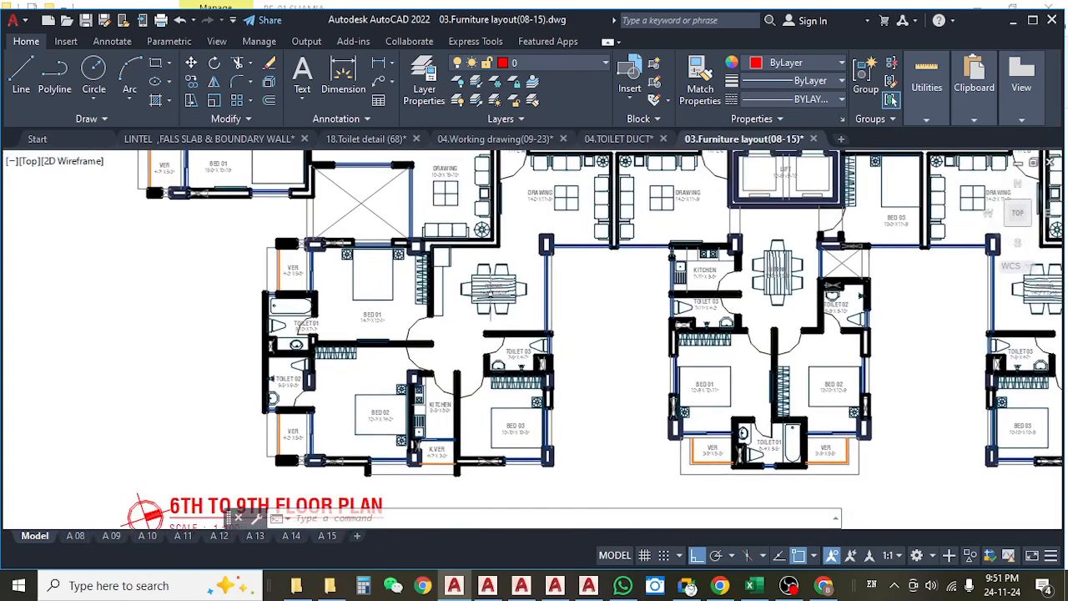
Measure the depth and length of the basin counter in the Type A unit's Toilet 01 with linear dimensions.
scroll(309, 322, "up", 4)
left_click_drag(290, 383, 303, 314)
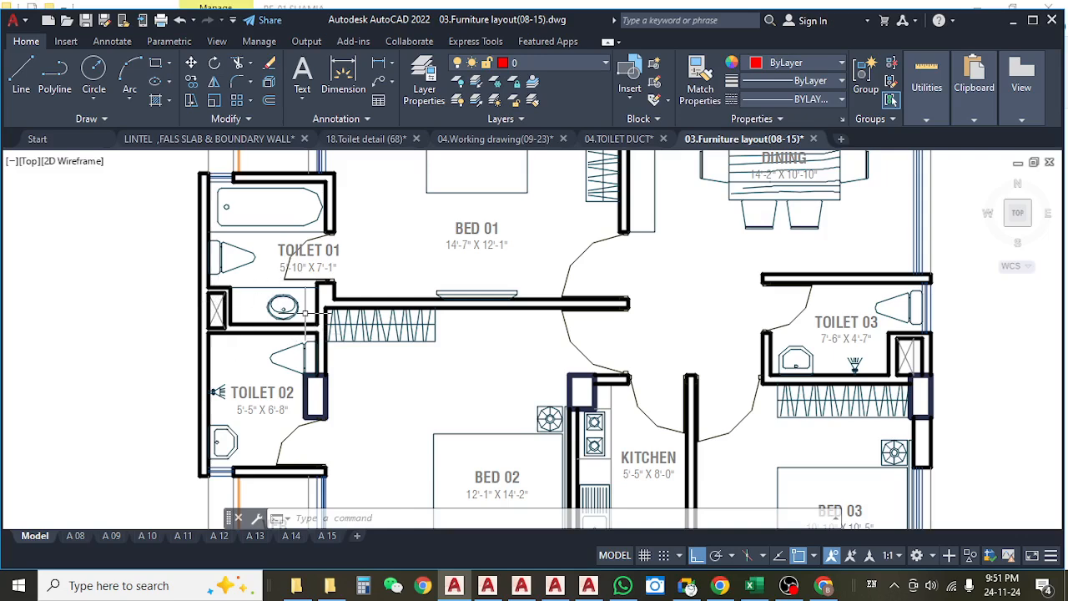
left_click(343, 79)
scroll(261, 315, "up", 2)
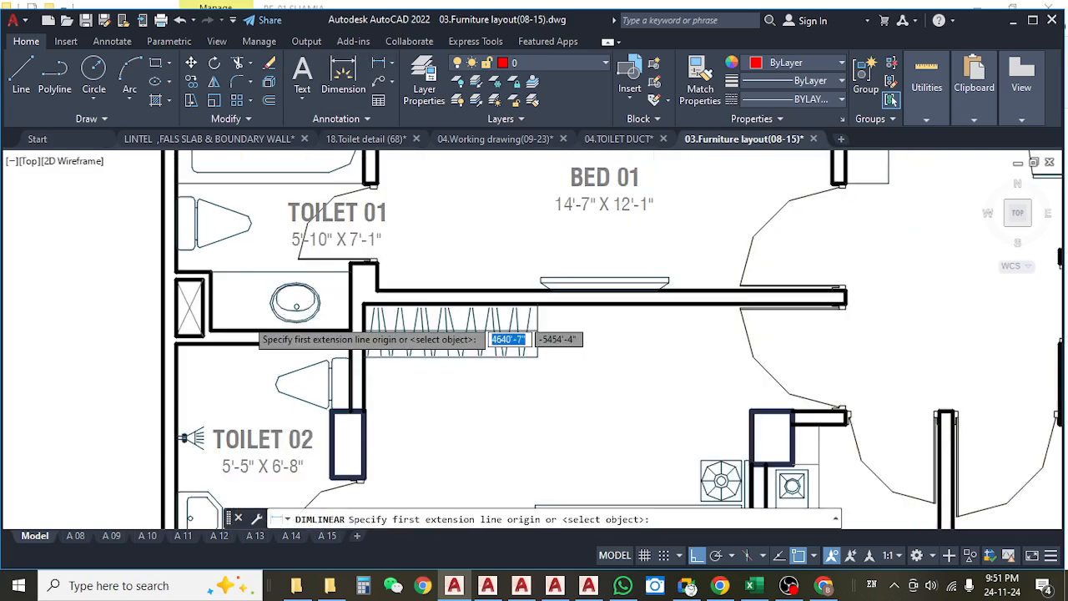
scroll(259, 317, "up", 2)
left_click(222, 326)
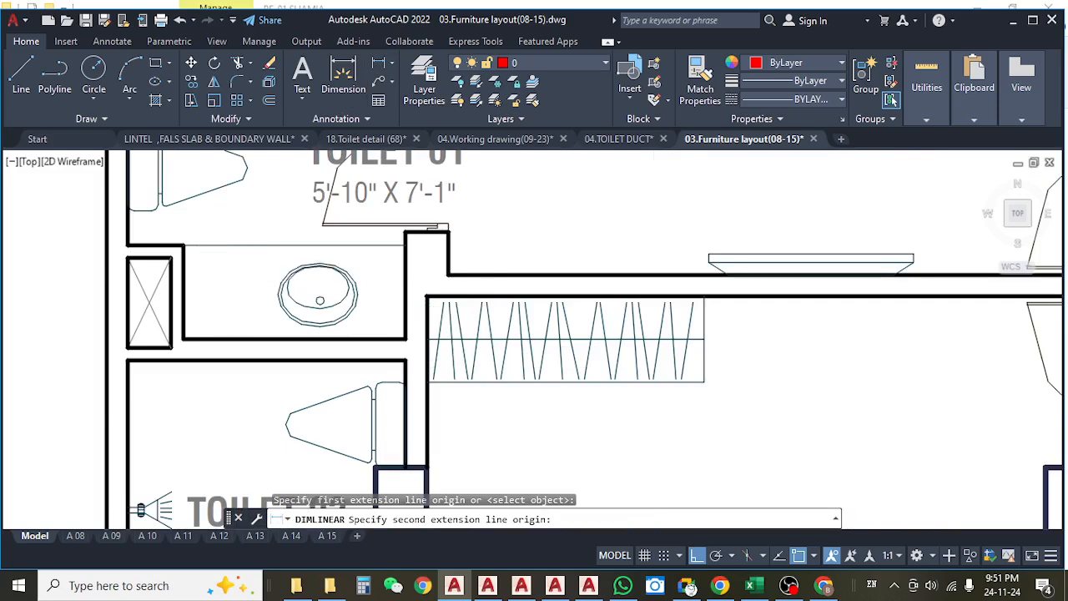
left_click(227, 245)
key("Escape")
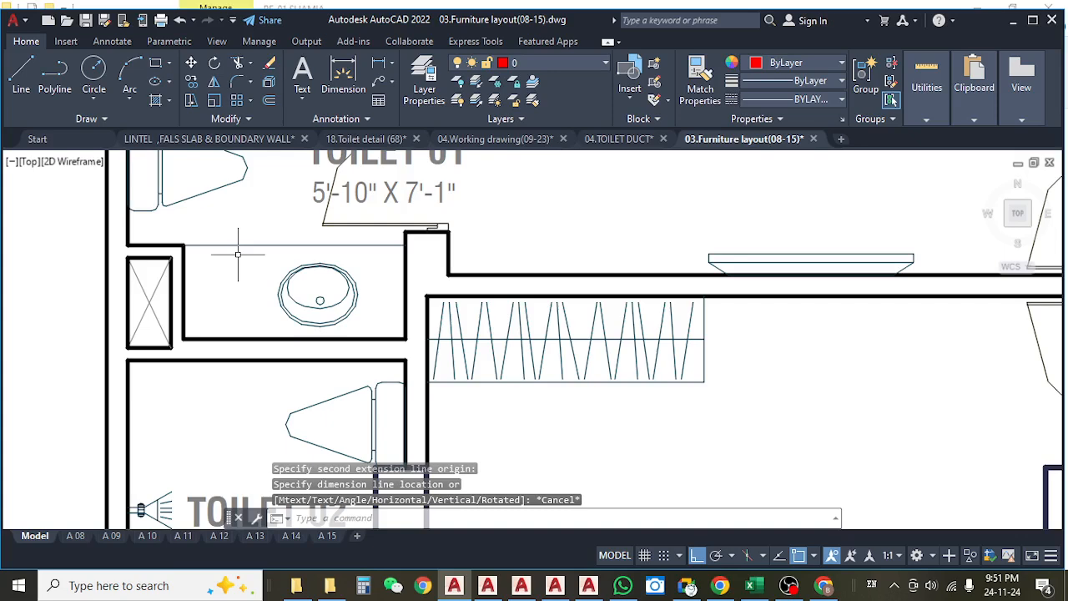
key("Return")
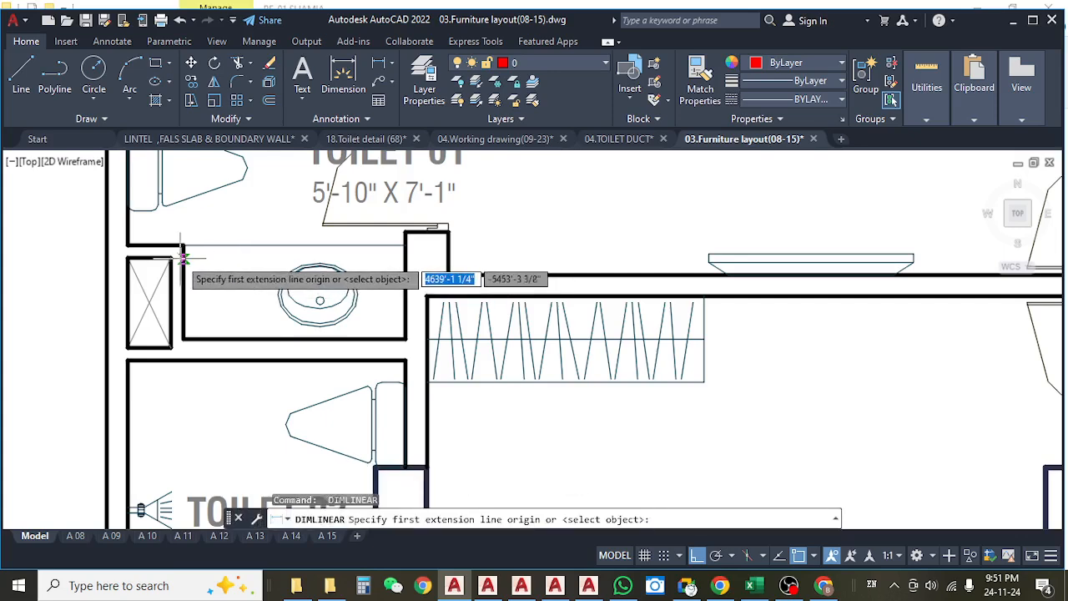
left_click(183, 259)
left_click(404, 258)
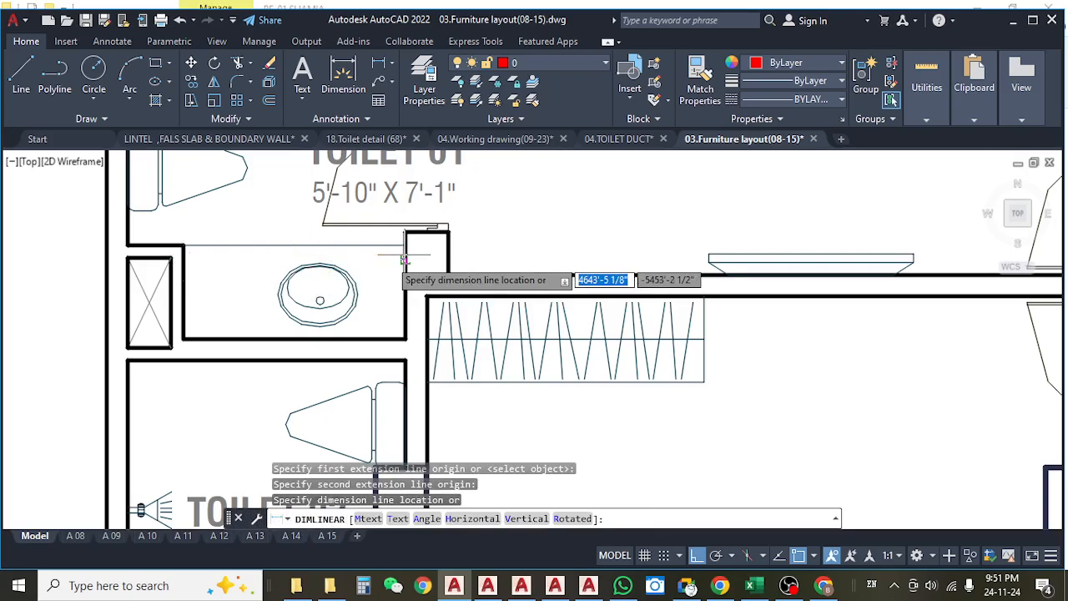
key("Escape")
Return to the Type B unit's Toilet 01 and measure its basin counter's depth with a linear dimension.
scroll(404, 258, "down", 8)
left_click_drag(435, 242, 393, 463)
left_click_drag(404, 279, 420, 361)
scroll(426, 239, "up", 4)
left_click_drag(330, 313, 457, 274)
scroll(457, 282, "down", 6)
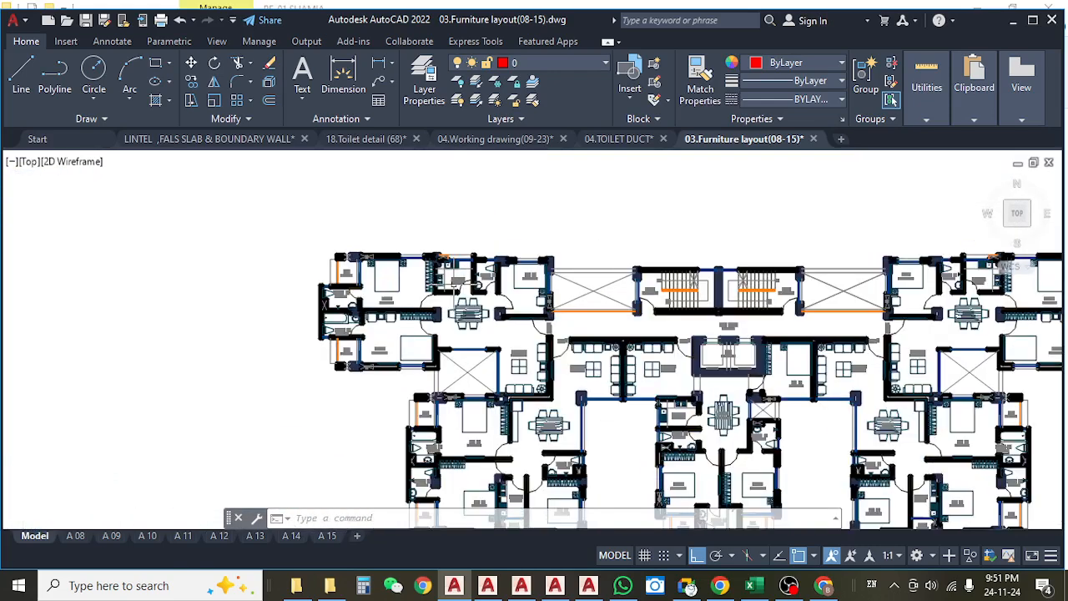
scroll(456, 286, "up", 5)
left_click_drag(353, 380, 452, 302)
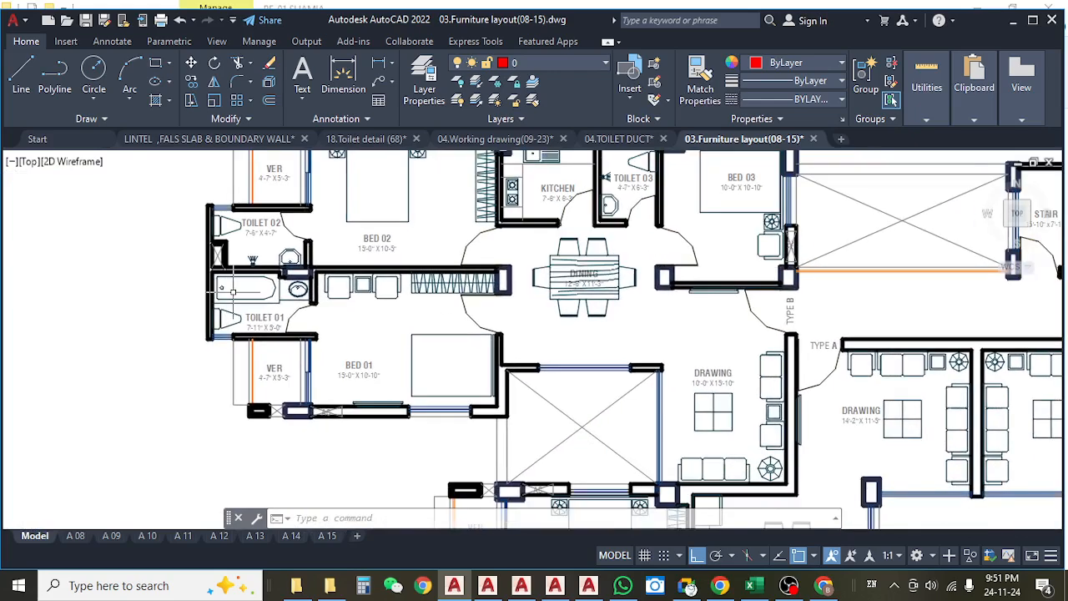
scroll(250, 290, "up", 5)
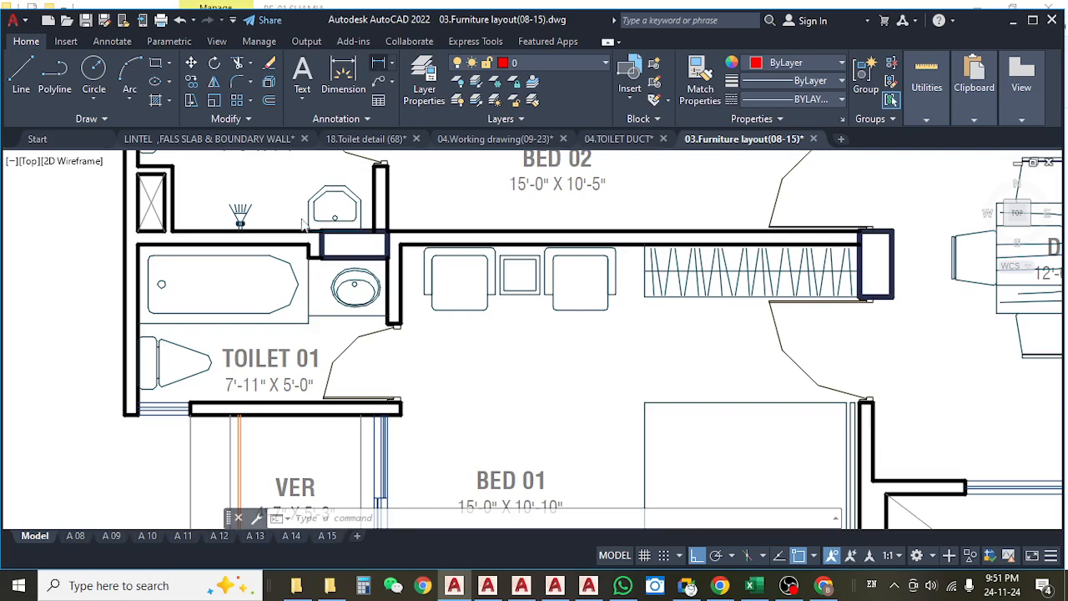
left_click(379, 63)
left_click(321, 257)
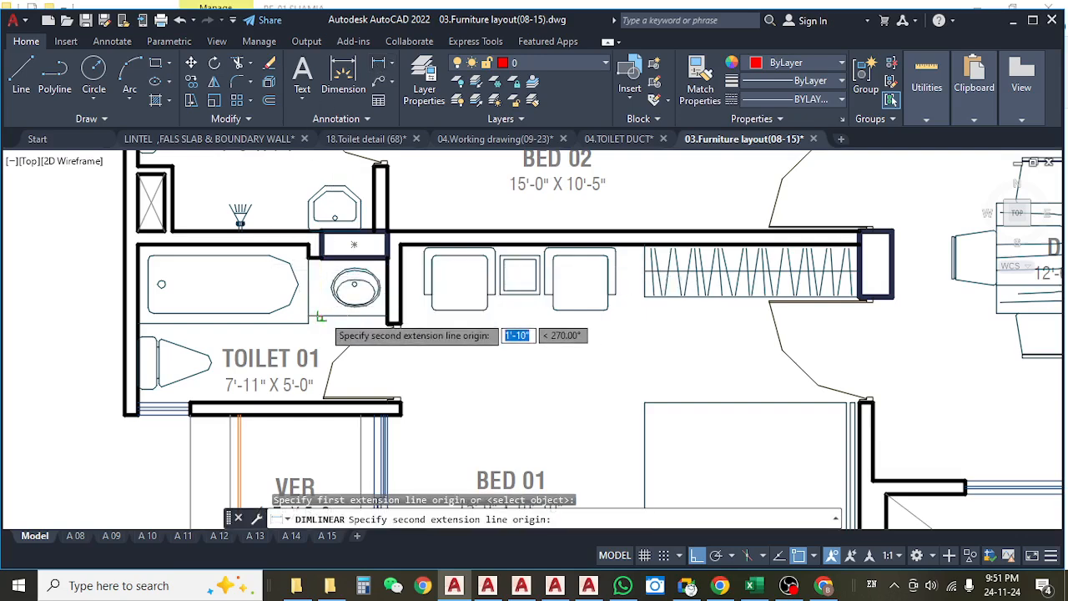
left_click(327, 304)
scroll(337, 311, "up", 4)
key("Escape")
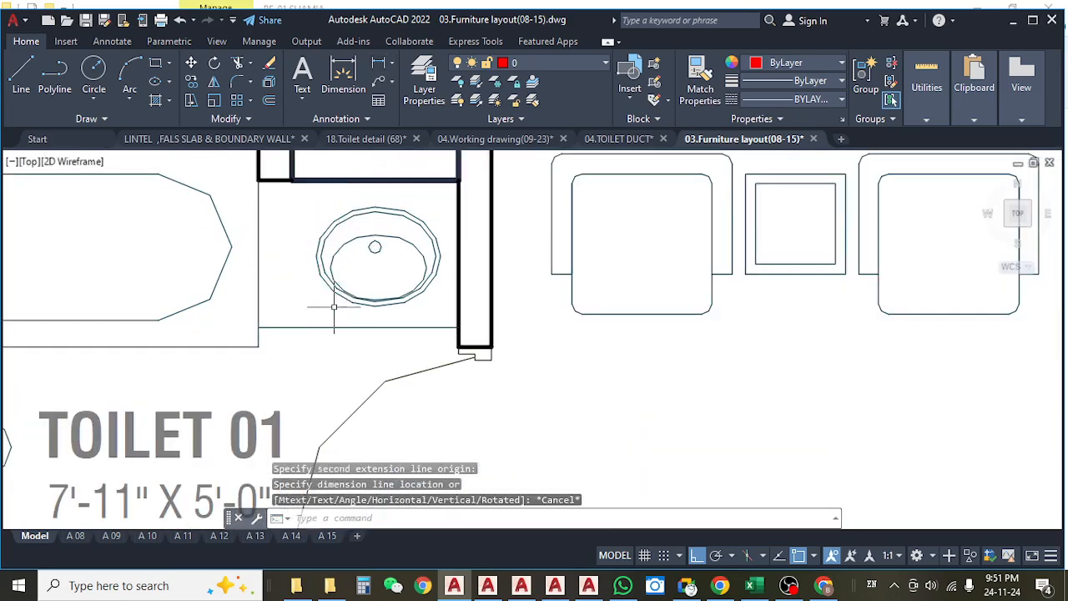
Measure the length of the Type B Toilet 01 basin counter between the bathtub edge and the wall.
key("space")
left_click(258, 241)
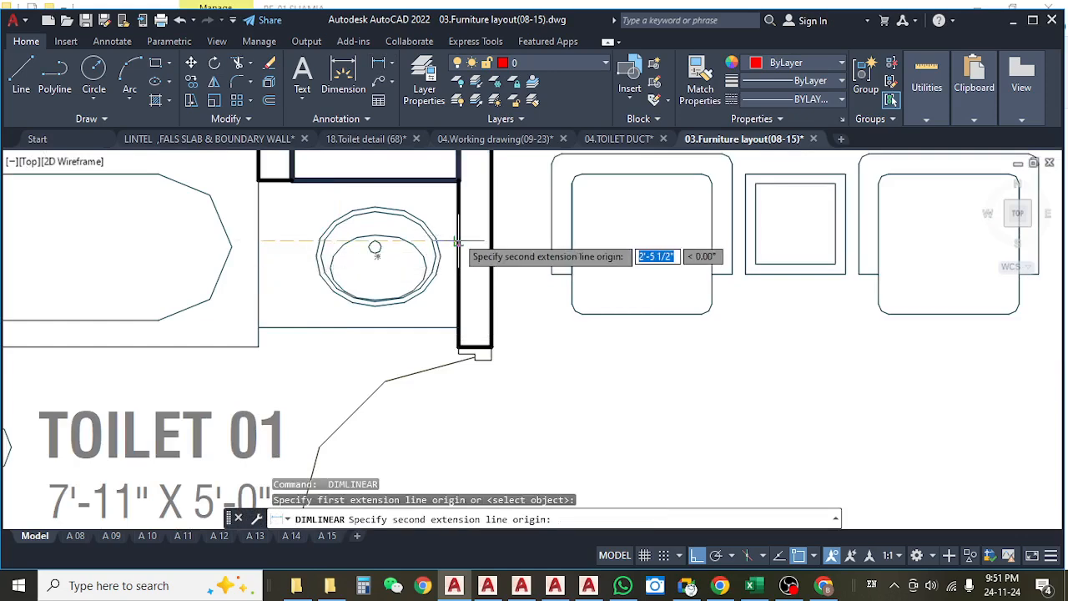
left_click(457, 249)
scroll(553, 335, "down", 7)
key("Escape")
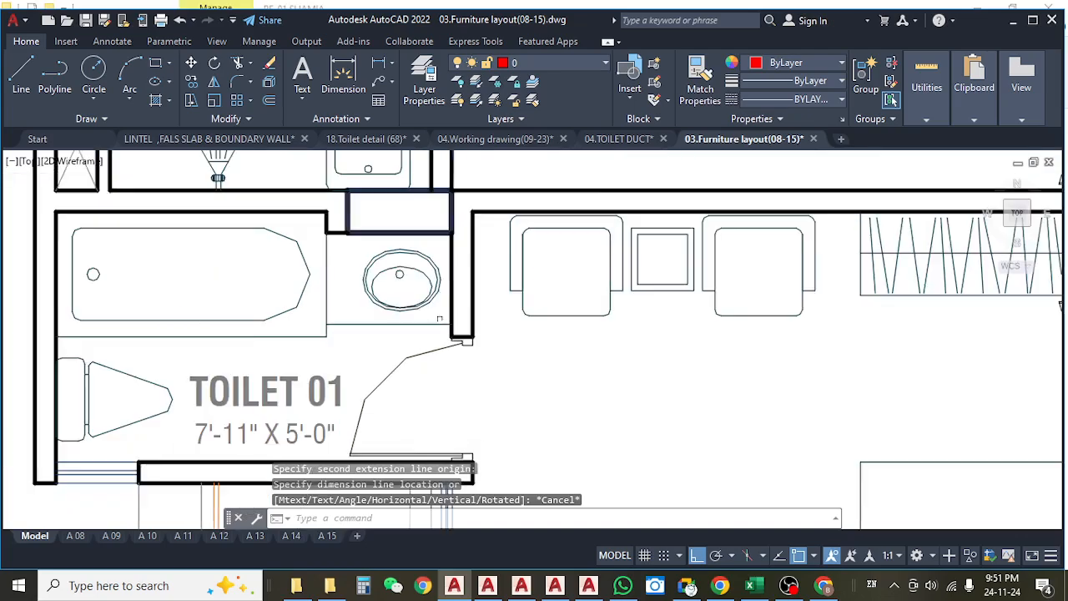
Locate the mirrored Toilet 01 at the opposite end of the floor plan and measure its basin counter's depth.
scroll(869, 322, "down", 2)
left_click_drag(870, 322, 261, 308)
left_click_drag(757, 382, 433, 362)
left_click_drag(576, 357, 454, 346)
scroll(716, 240, "up", 6)
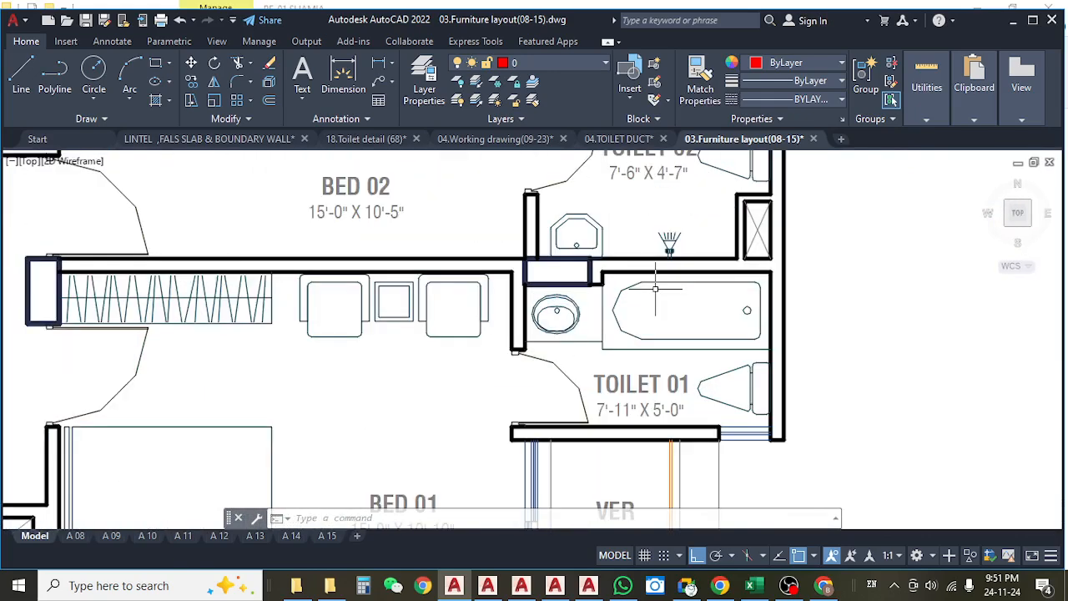
scroll(640, 266, "up", 4)
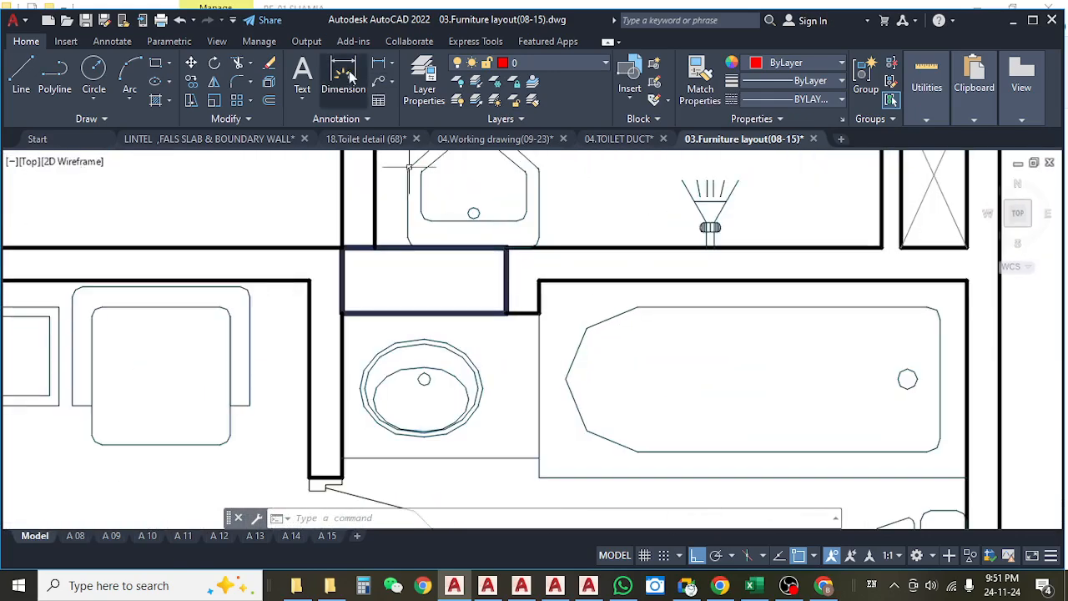
type("dli")
key("space")
left_click(478, 313)
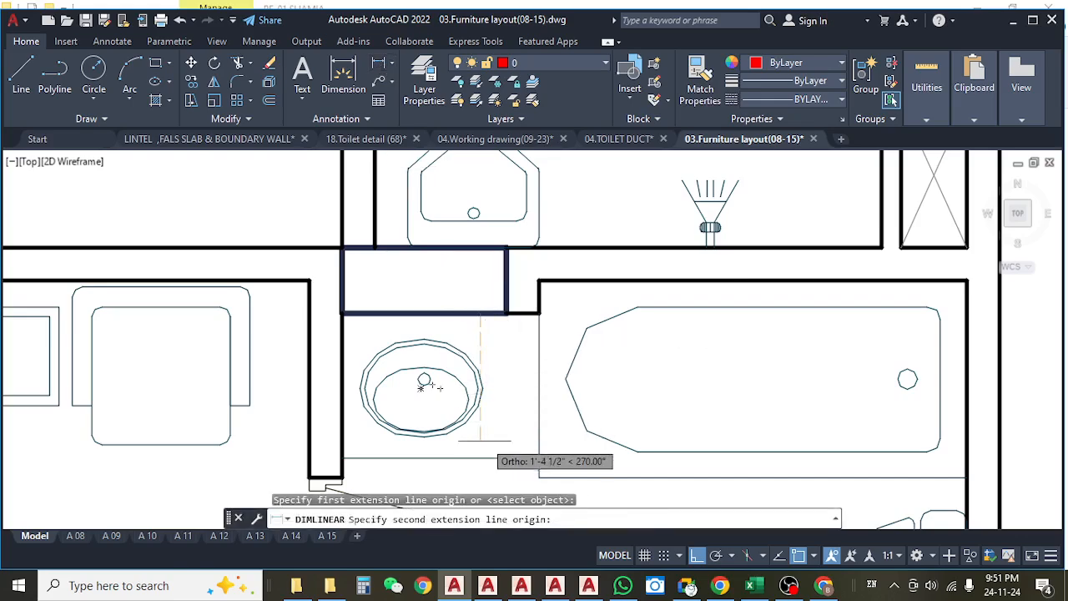
left_click(483, 457)
key("Escape")
Measure the length of the mirrored Toilet 01 basin counter between the wall and the bathtub edge.
scroll(352, 376, "down", 6)
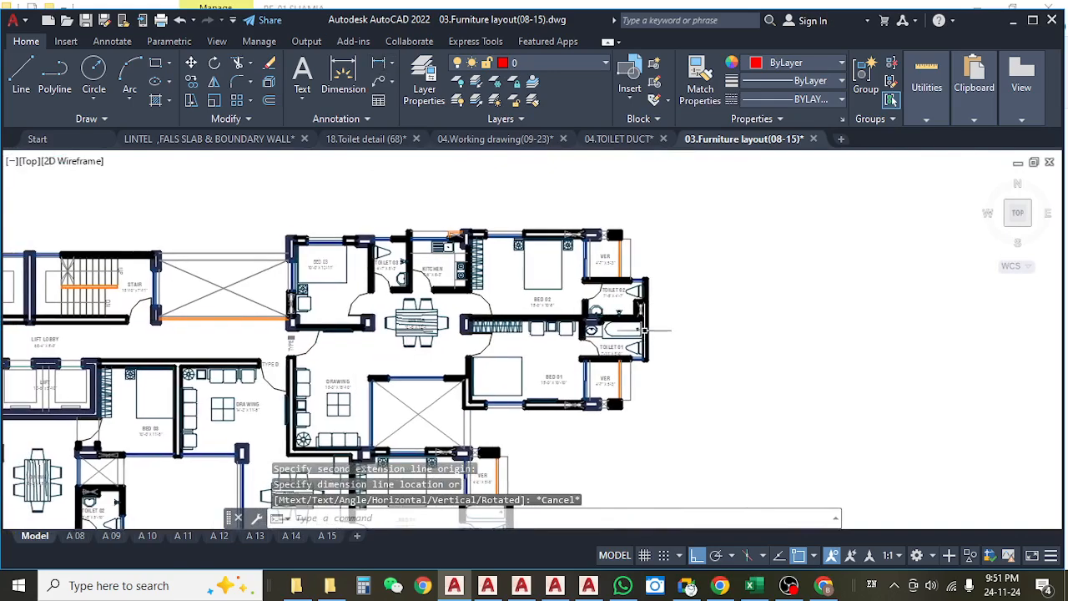
scroll(513, 343, "up", 8)
key("space")
left_click(549, 338)
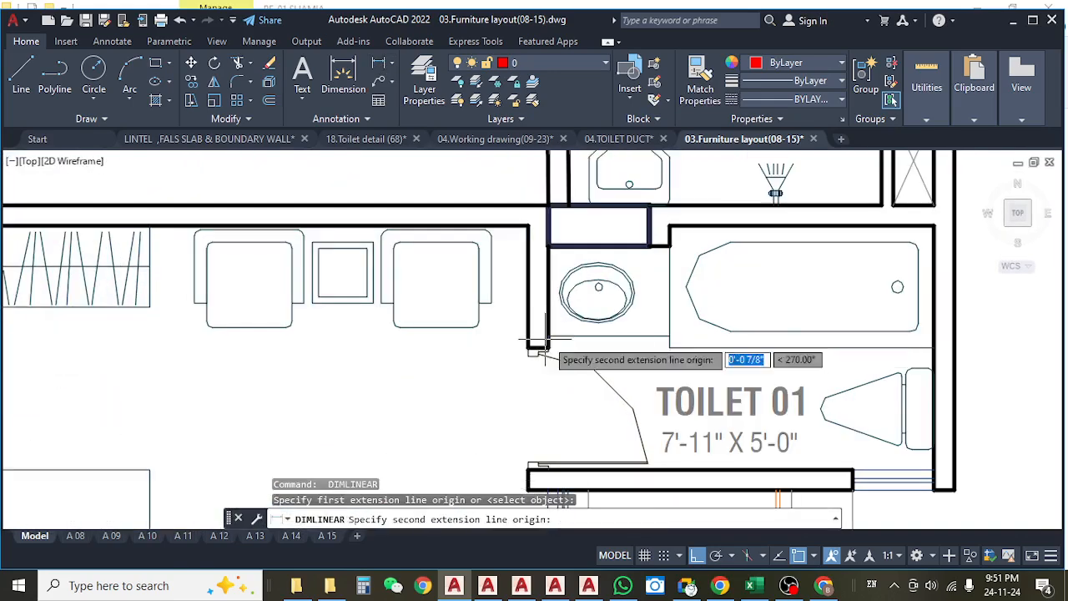
left_click(668, 337)
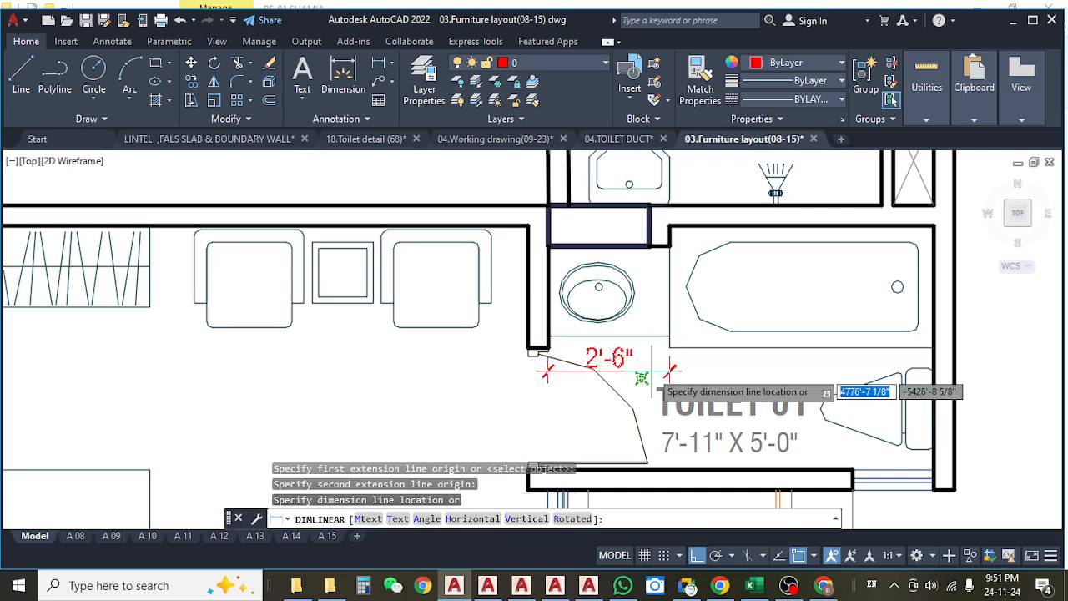
key("Escape")
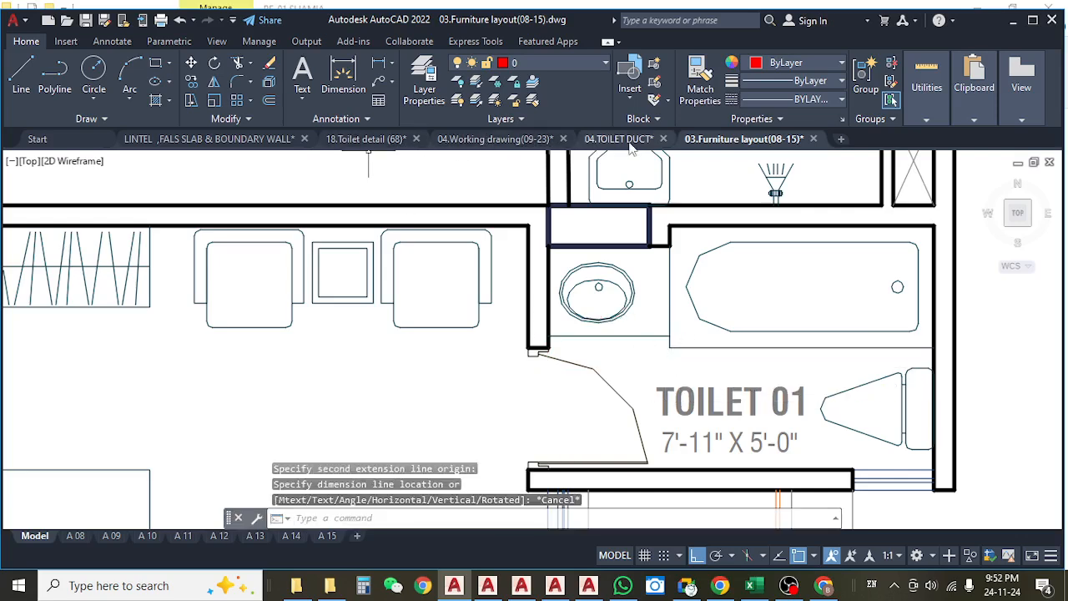
Switch to the 18.Toilet detail (68) drawing to view the Type A & D plan of Toilet 01.
left_click(381, 140)
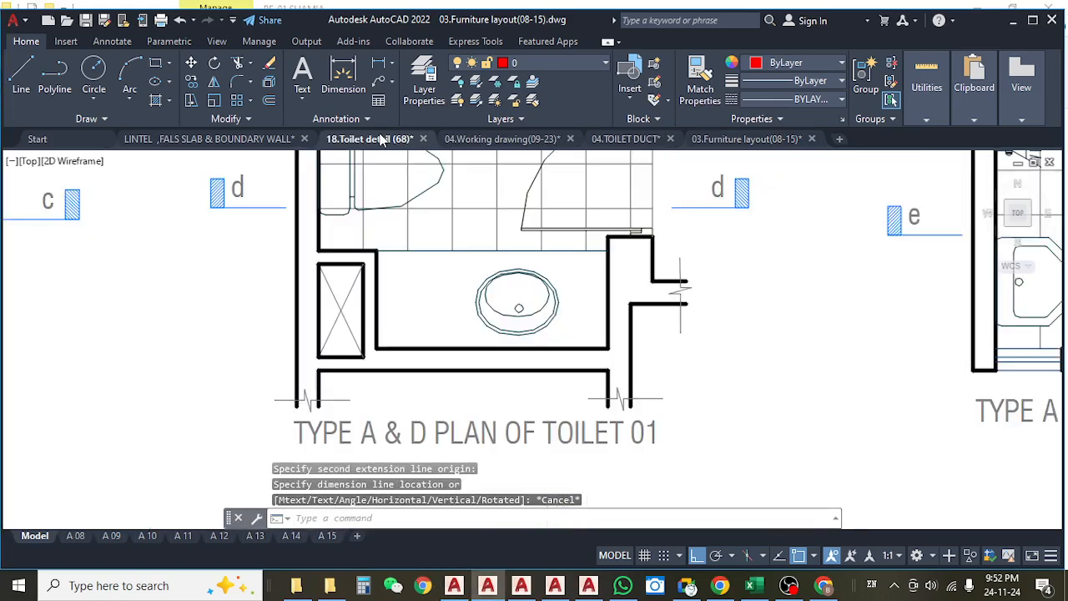
Switch to the 04.TOILET DUCT drawing and look over its dimensioned plan from Toilets 01 and 02 across to the lift lobby.
scroll(430, 290, "down", 6)
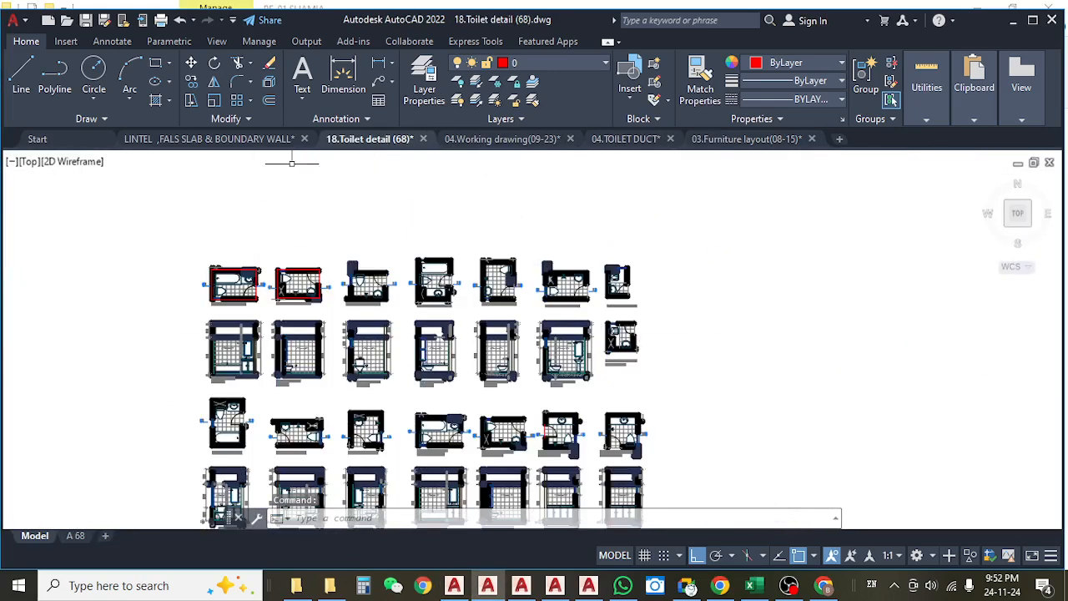
left_click(617, 141)
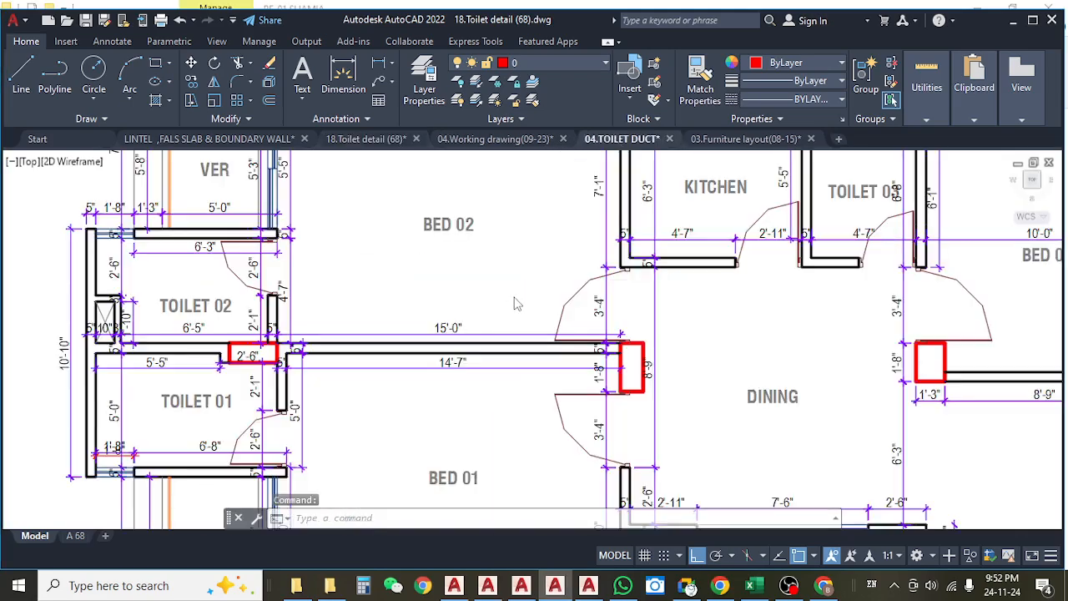
scroll(500, 299, "down", 4)
scroll(494, 299, "up", 5)
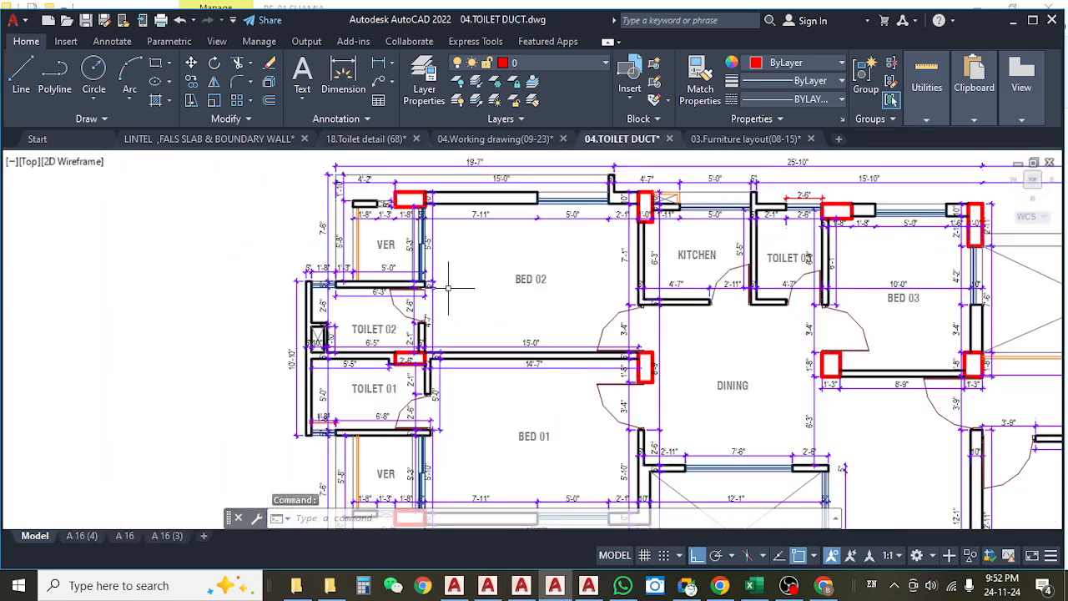
scroll(460, 298, "up", 2)
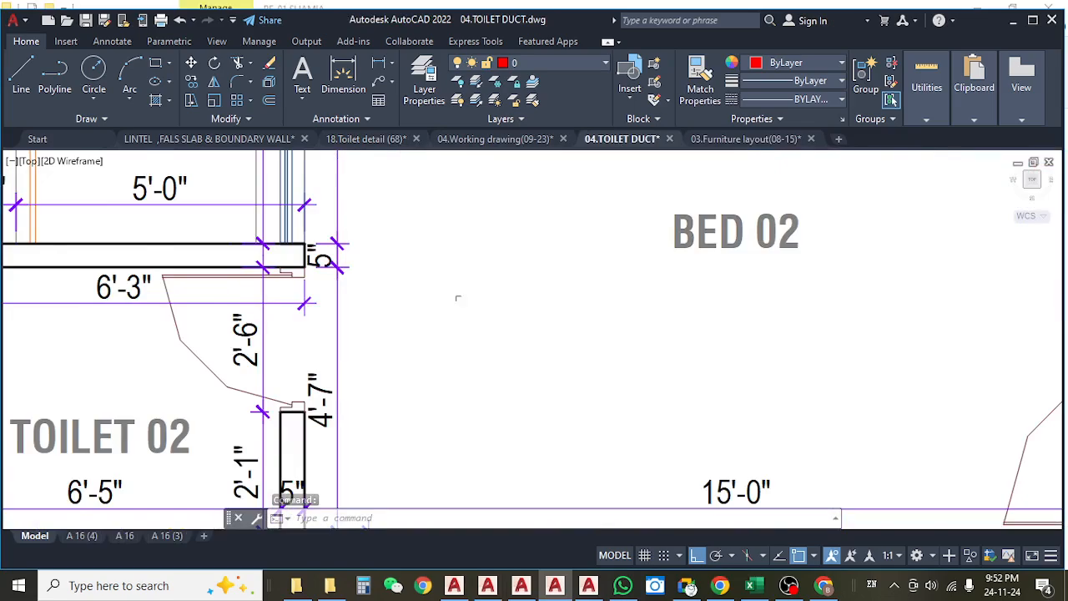
scroll(458, 298, "down", 6)
key("Escape")
left_click_drag(598, 326, 267, 311)
left_click_drag(789, 327, 501, 301)
scroll(505, 296, "down", 3)
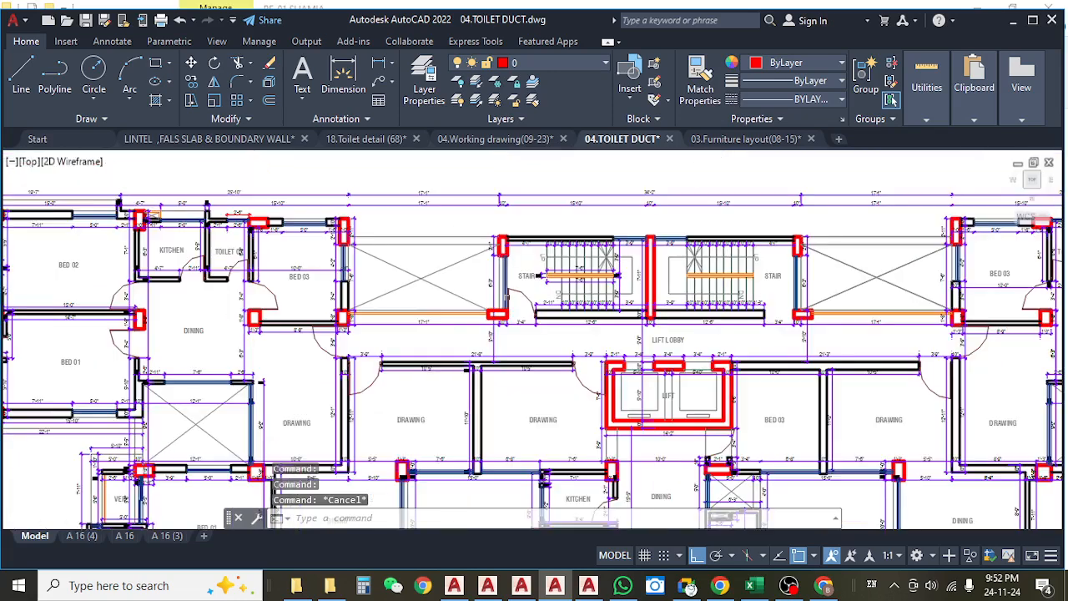
Return to Toilet 01 in the 03.Furniture layout(08-15) drawing and regenerate the model.
left_click(743, 138)
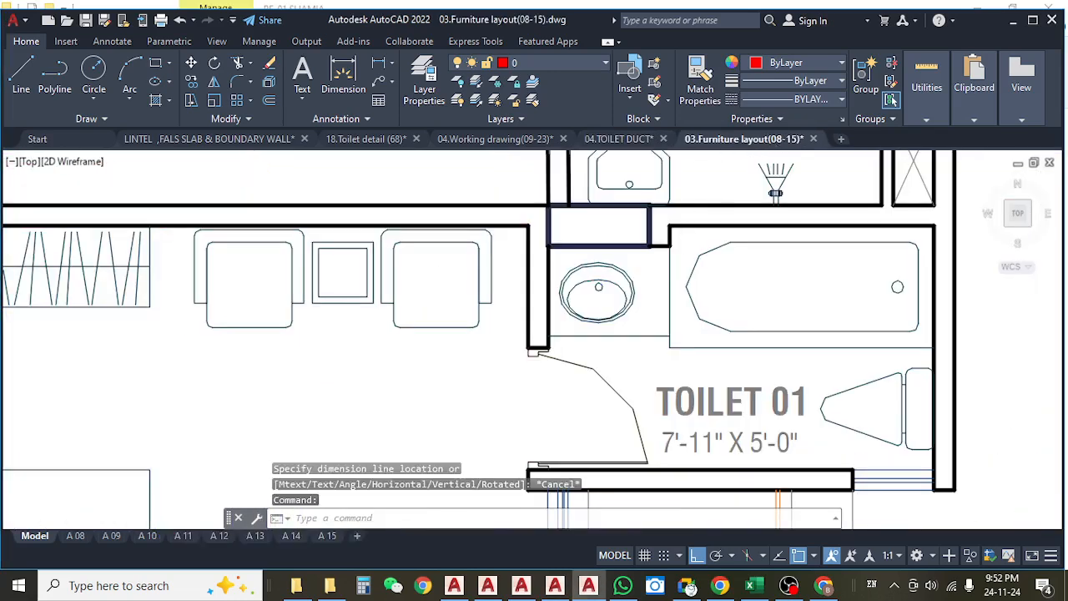
left_click_drag(734, 325, 603, 306)
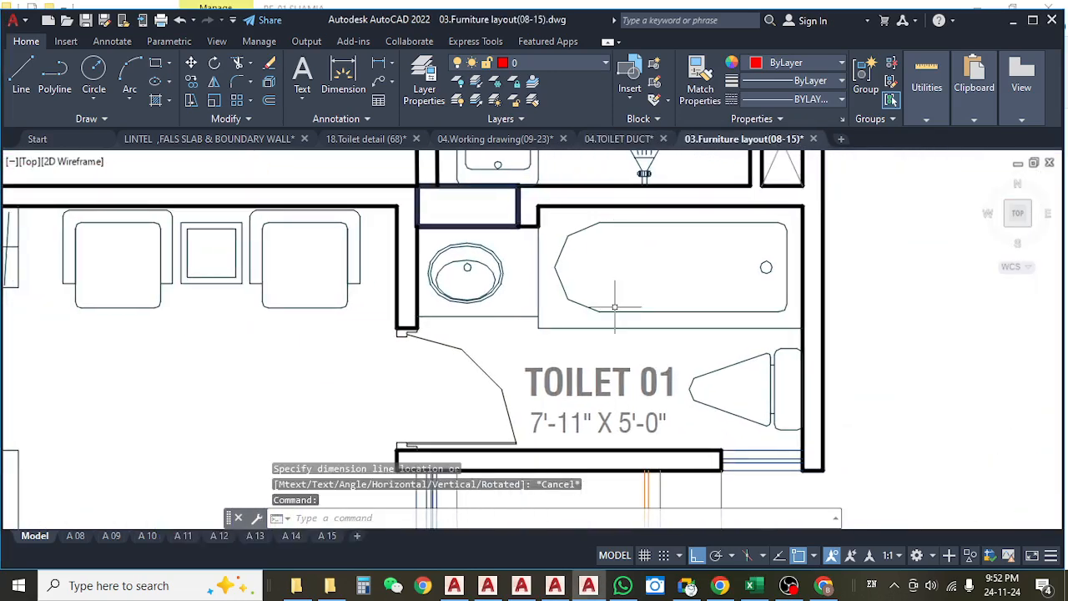
type("re")
key("Return")
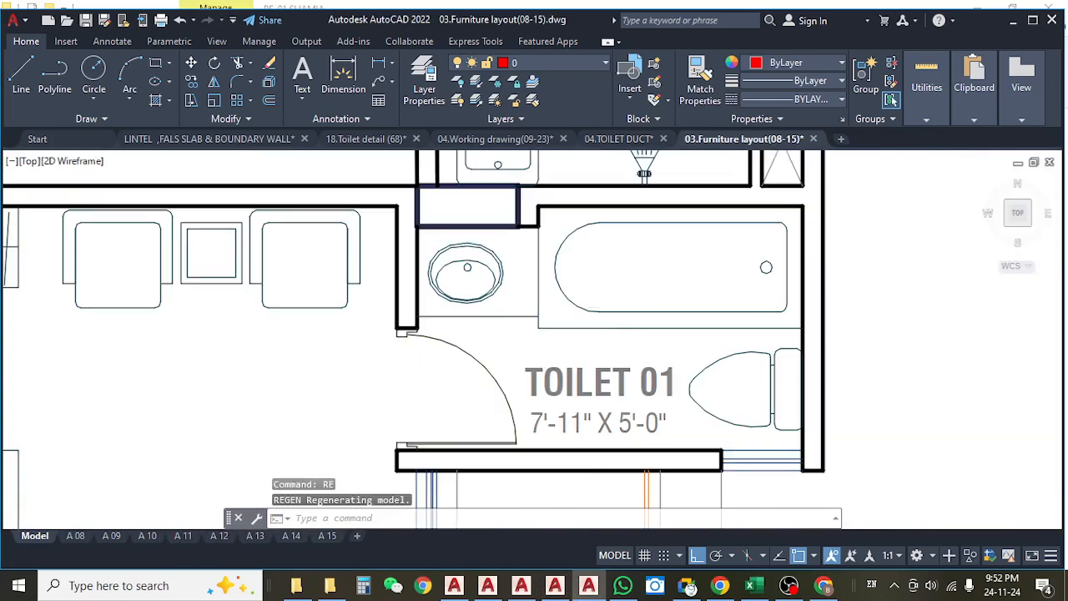
Locate the mirrored Toilet 01 at the opposite end of the furniture layout and measure the bathtub's length from the outer wall to the basin counter.
scroll(614, 307, "down", 10)
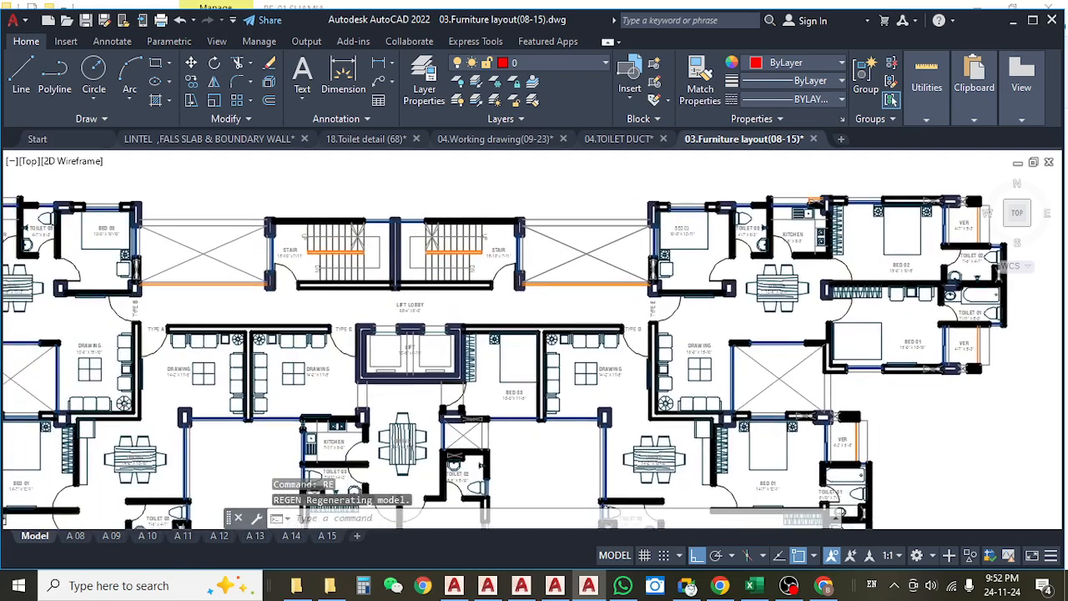
scroll(229, 370, "up", 10)
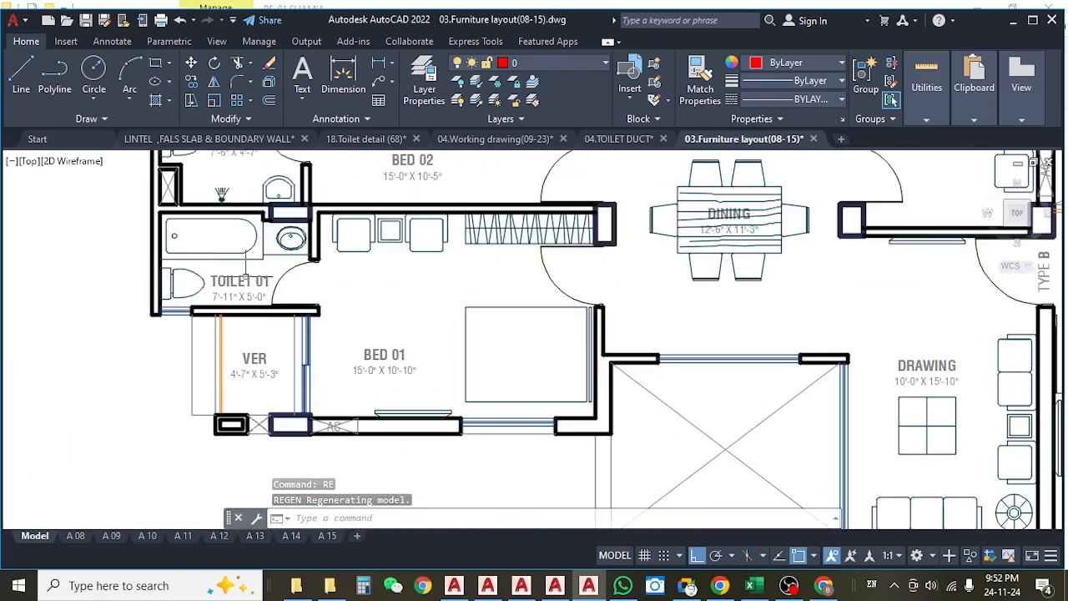
left_click_drag(243, 270, 361, 324)
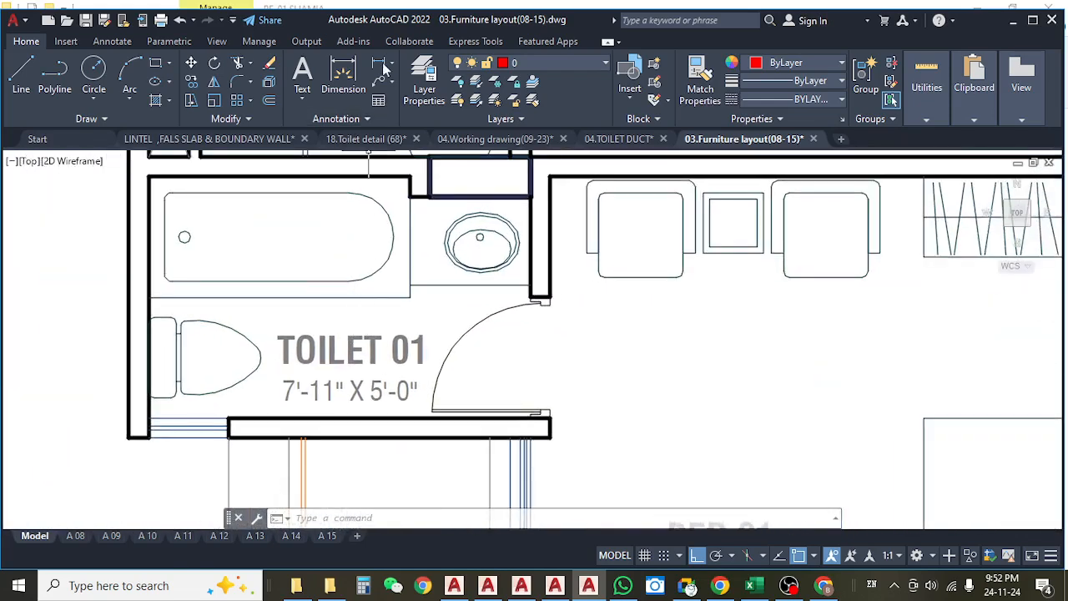
left_click(379, 64)
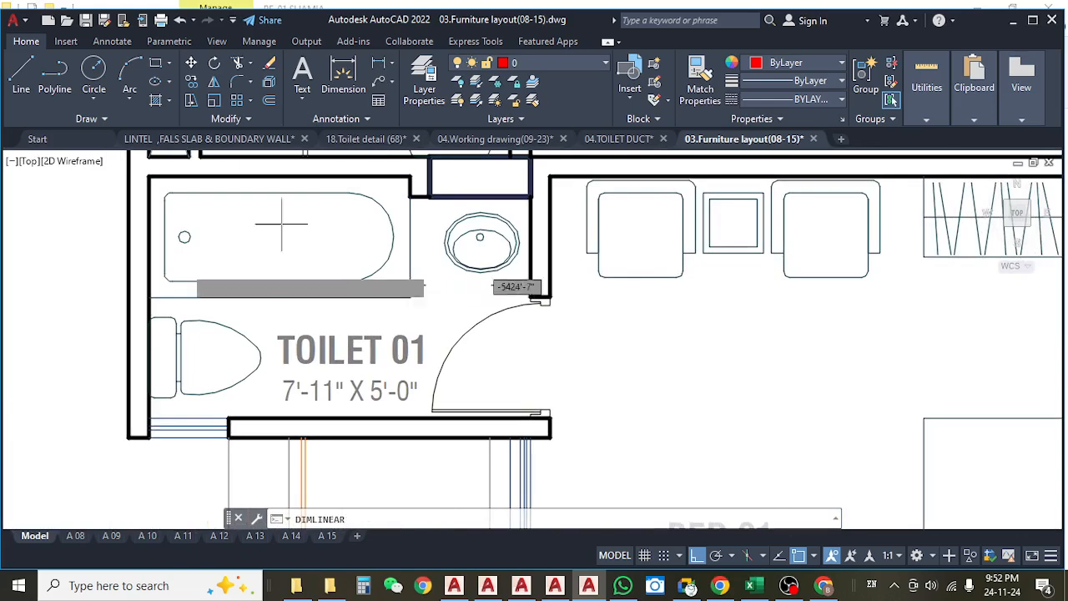
left_click(150, 286)
left_click(410, 297)
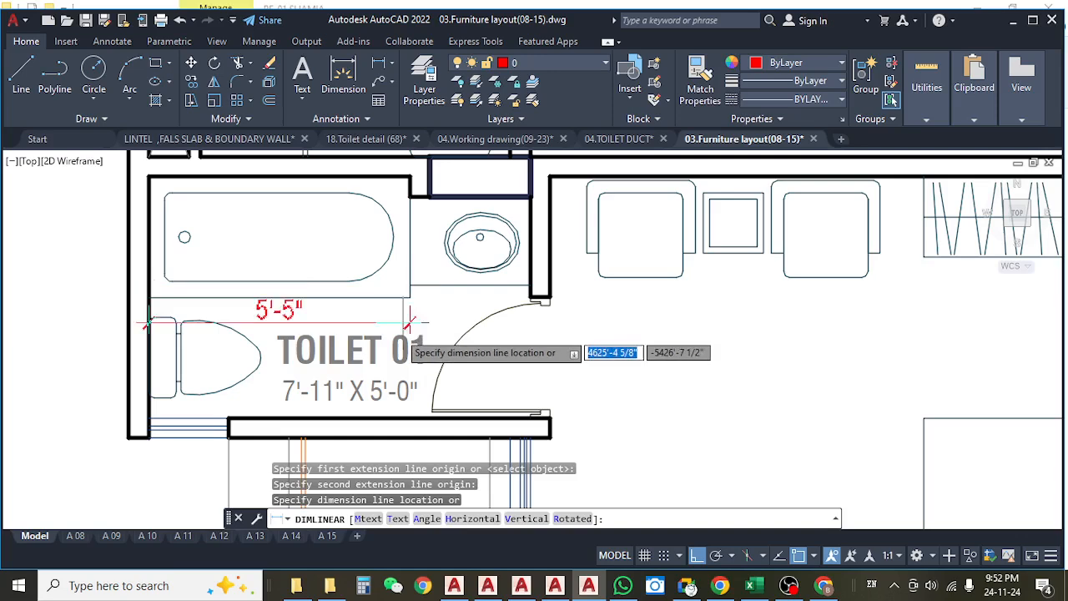
key("Escape")
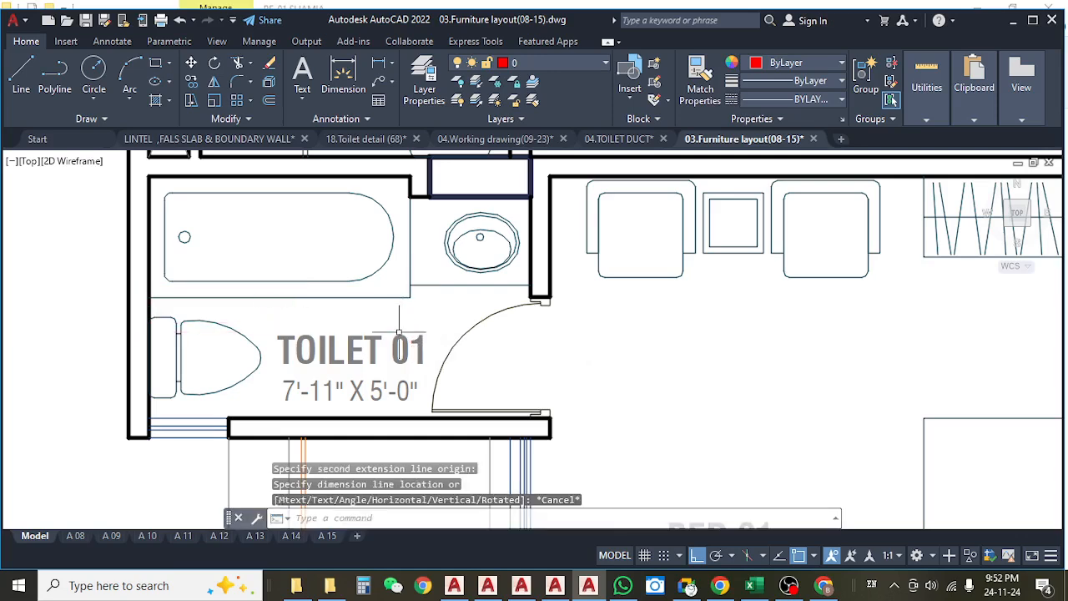
key("Escape")
key("Escape")
left_click(121, 317)
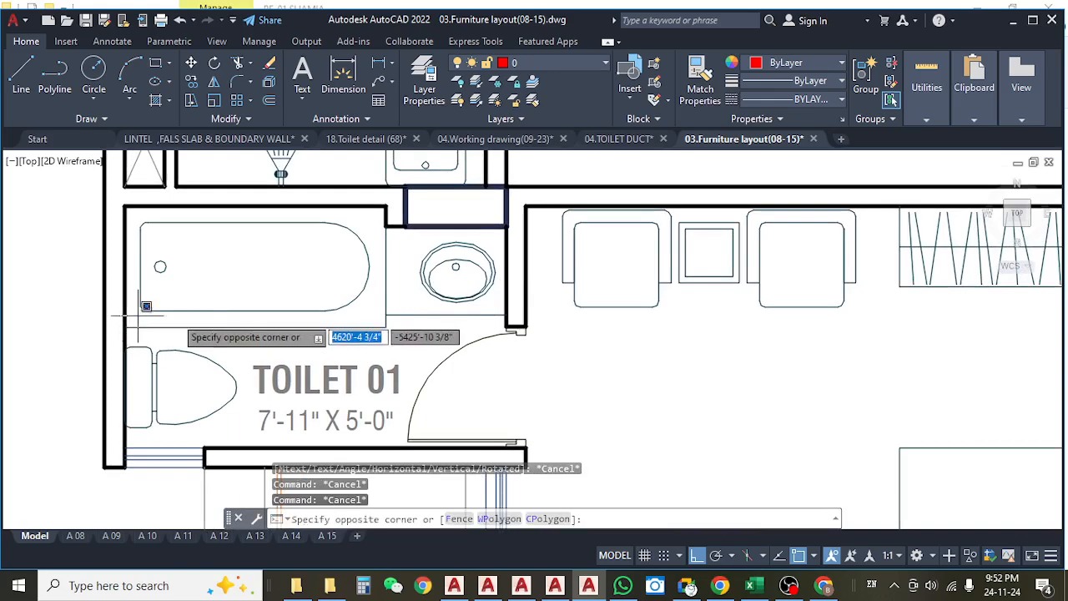
key("Escape")
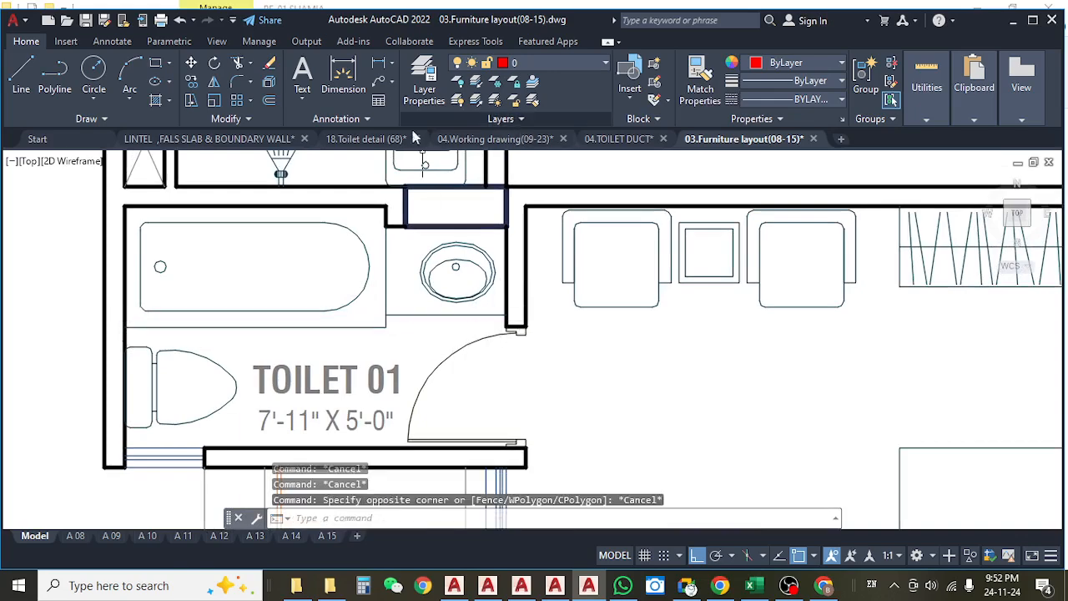
Find Toilet 01 in the 04.TOILET DUCT drawing and check the extent of the dimension at the red column beside the door wall.
left_click(624, 138)
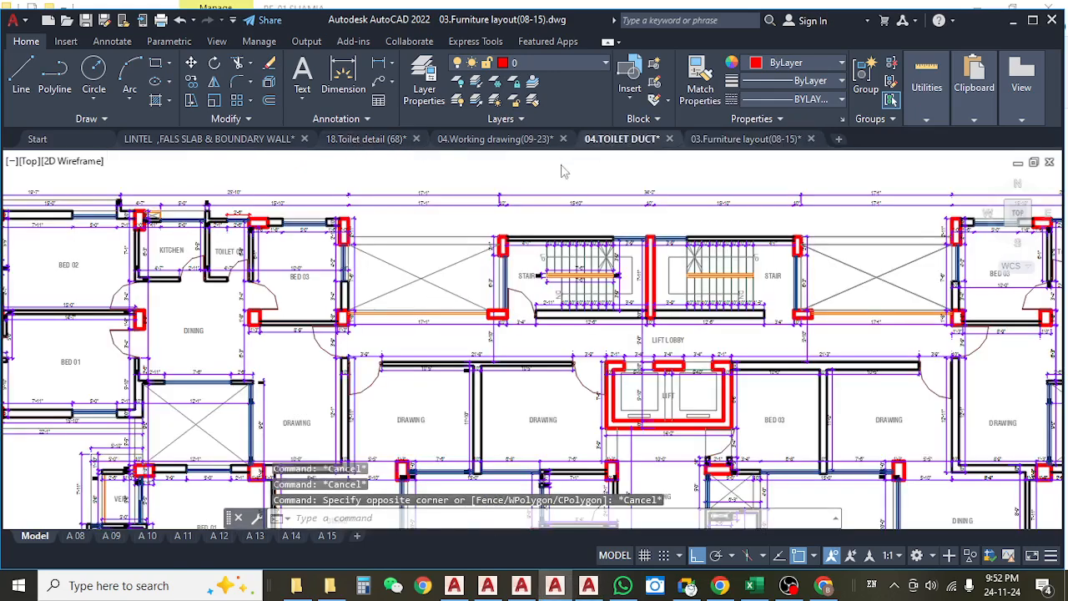
scroll(587, 298, "up", 3)
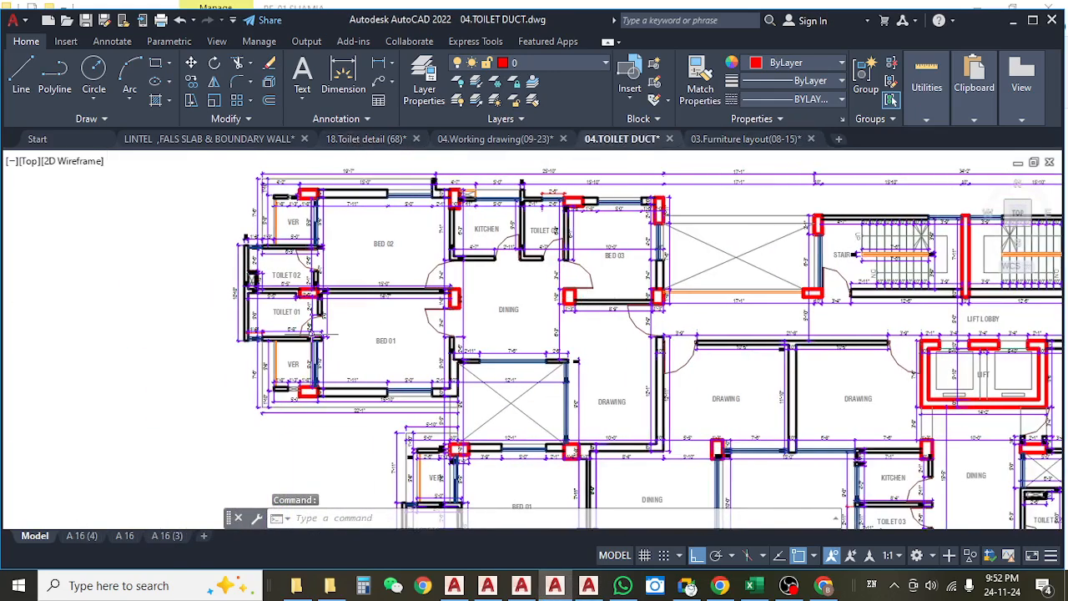
scroll(302, 334, "up", 6)
left_click_drag(375, 342, 387, 345)
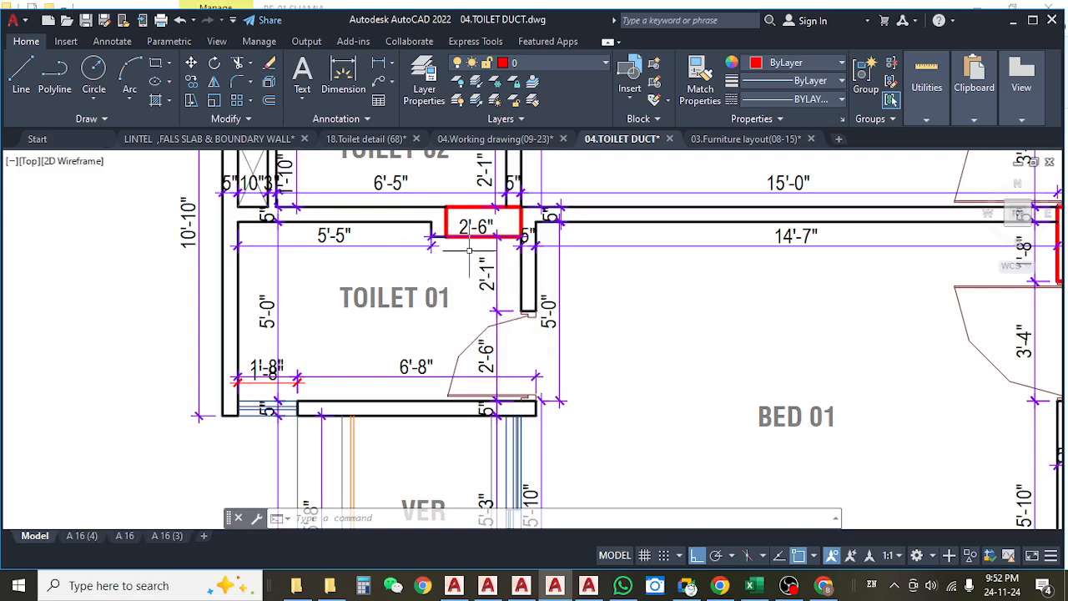
scroll(469, 248, "up", 2)
left_click(451, 219)
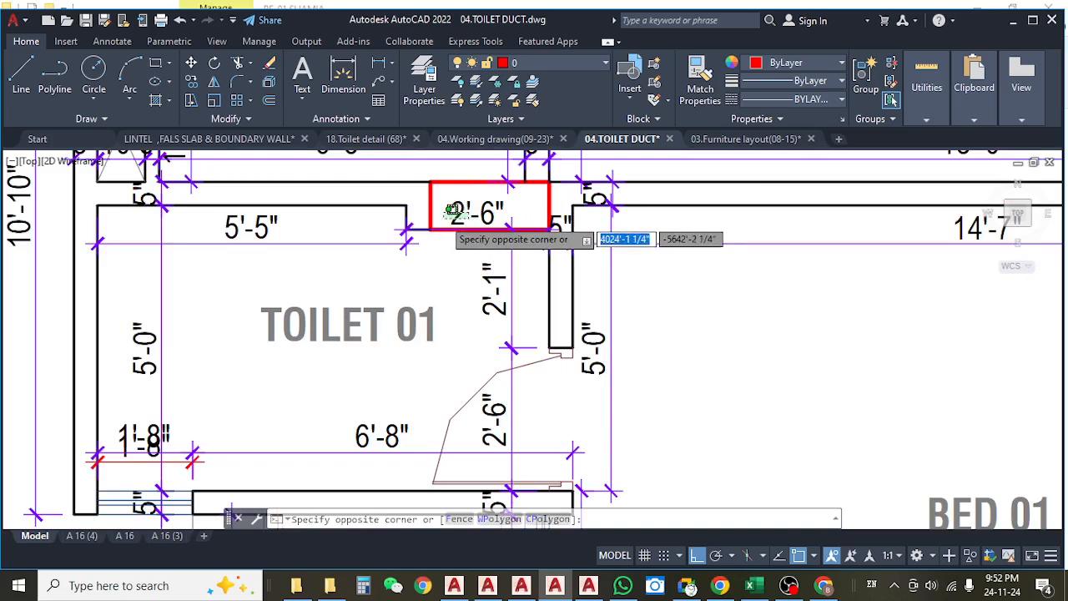
left_click(439, 243)
scroll(463, 242, "up", 2)
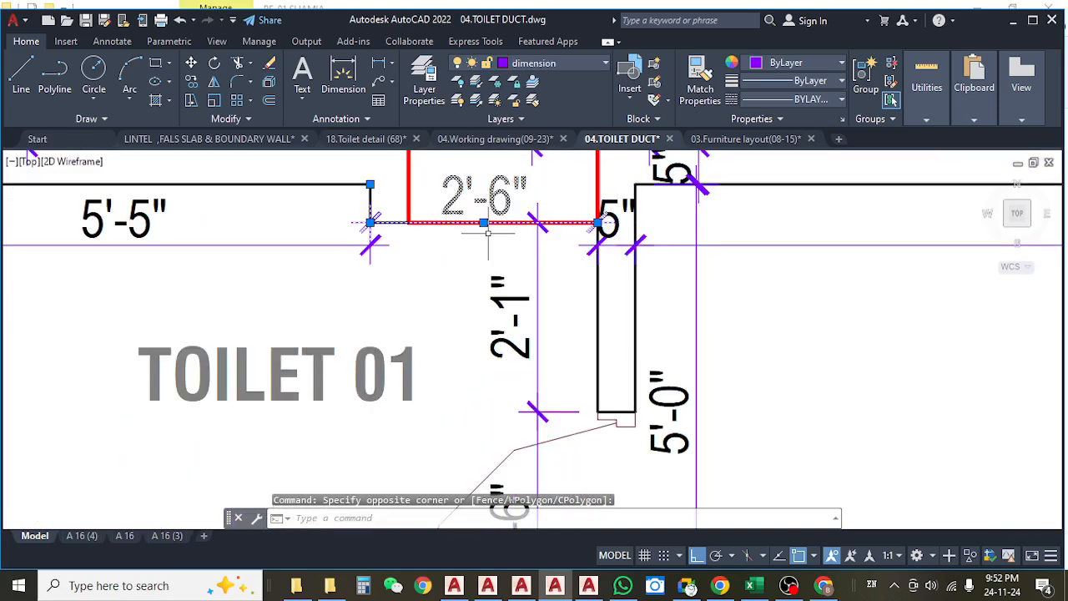
key("Escape")
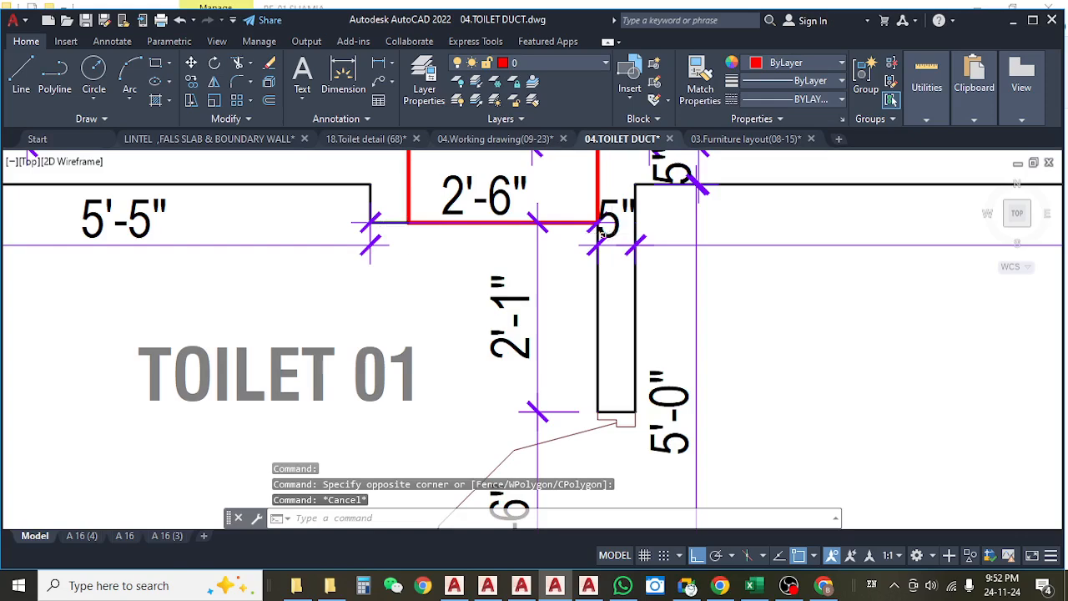
Compare Toilet 01's wall dimensions in the 04.TOILET DUCT drawing with its bathtub and basin counter in the furniture layout.
scroll(542, 263, "down", 5)
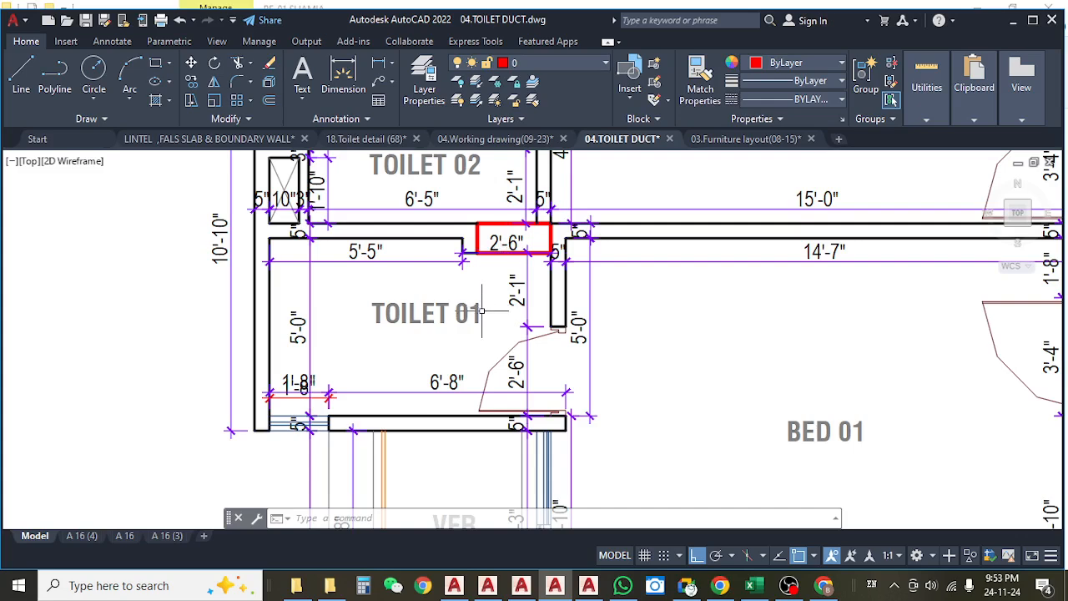
scroll(482, 310, "down", 2)
scroll(501, 270, "up", 2)
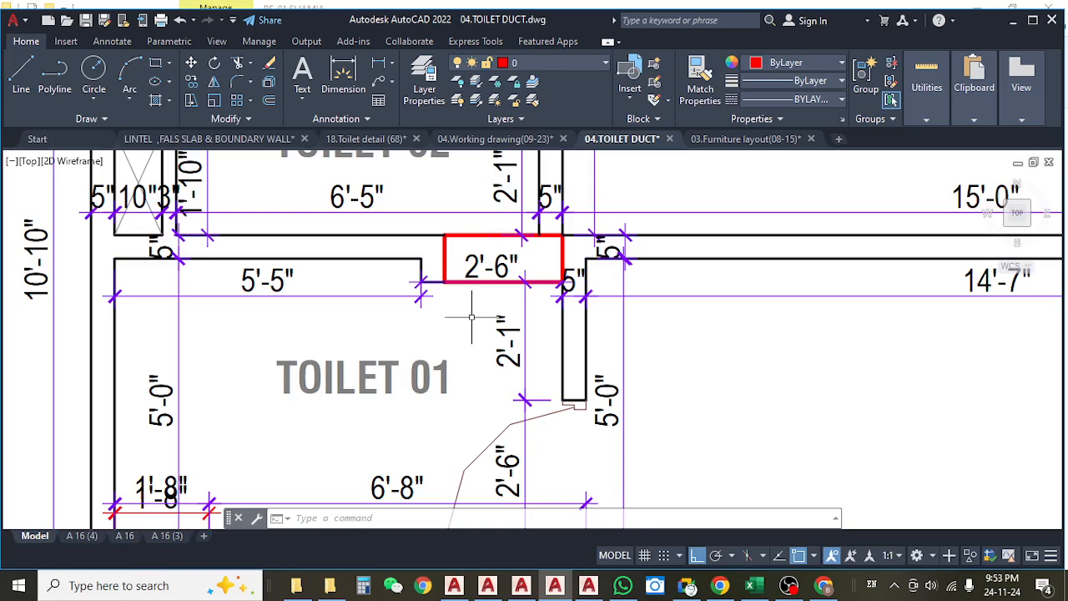
scroll(455, 313, "down", 4)
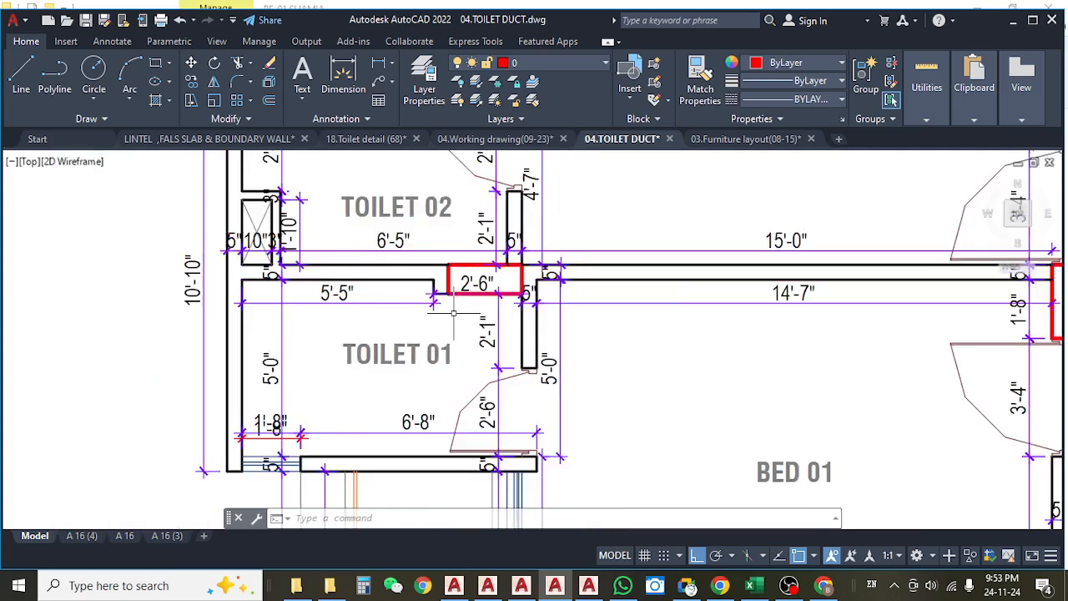
left_click_drag(457, 338, 344, 325)
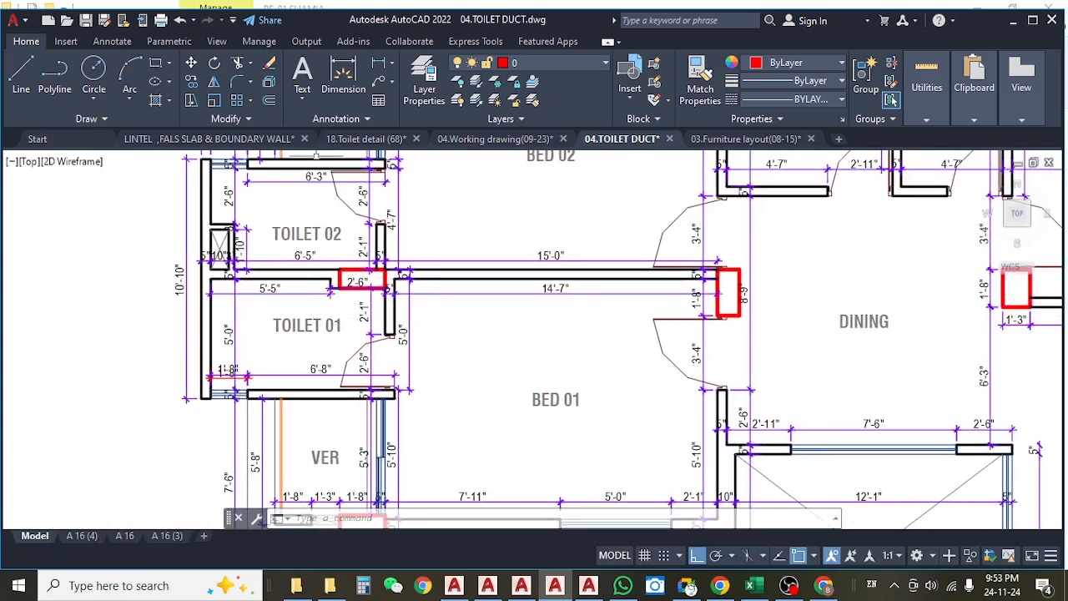
left_click(706, 141)
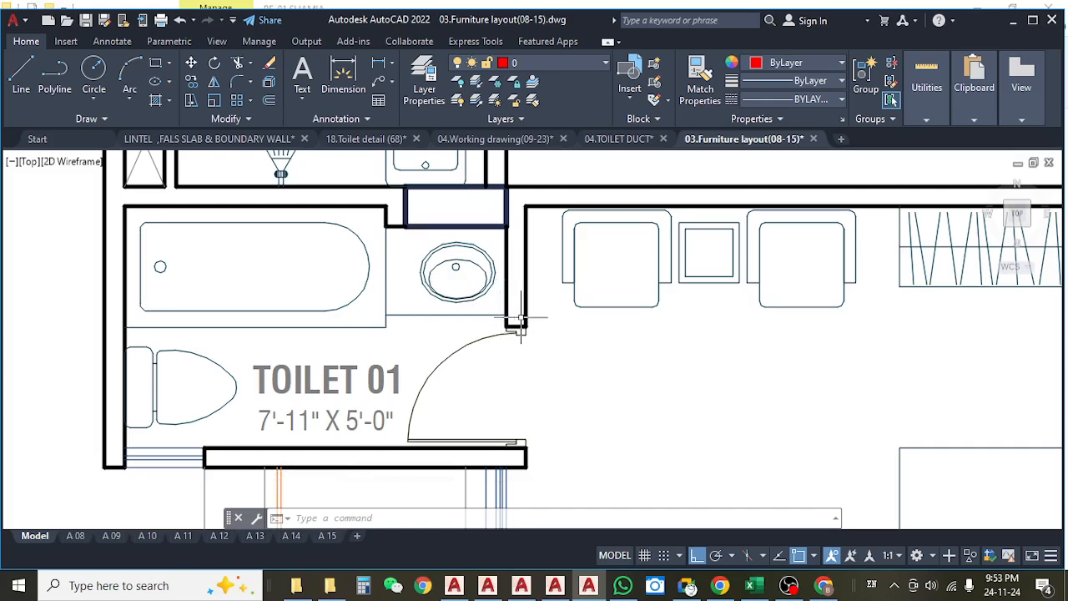
left_click(614, 146)
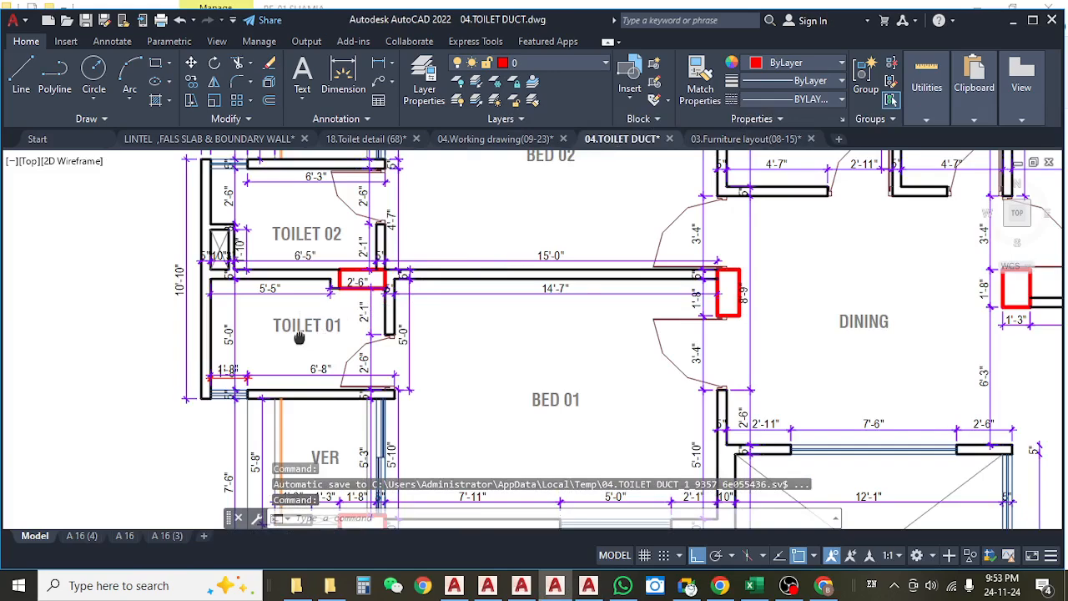
left_click_drag(299, 336, 347, 325)
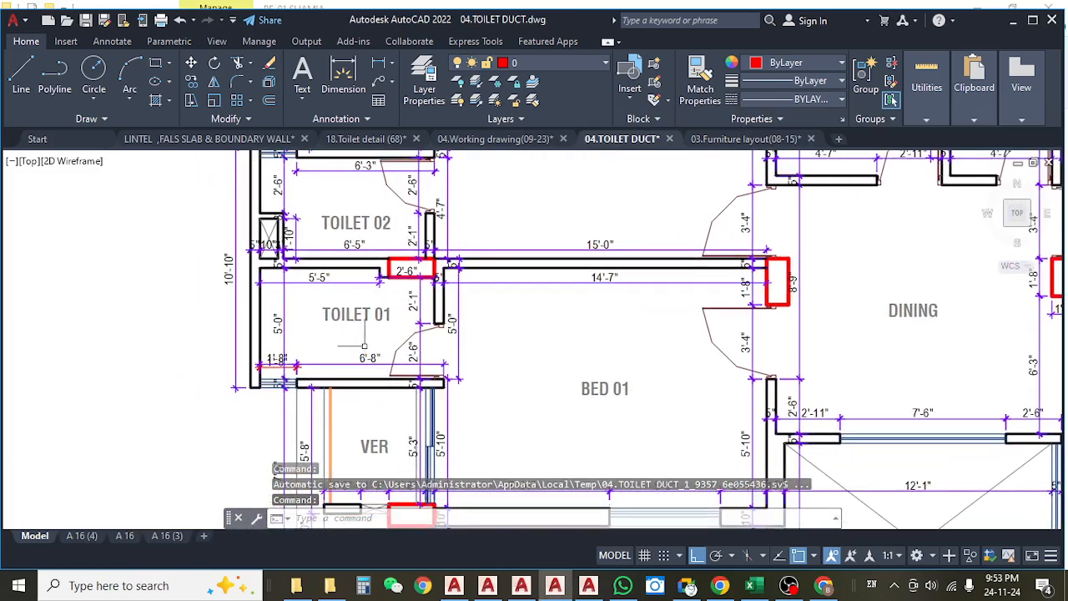
left_click(735, 141)
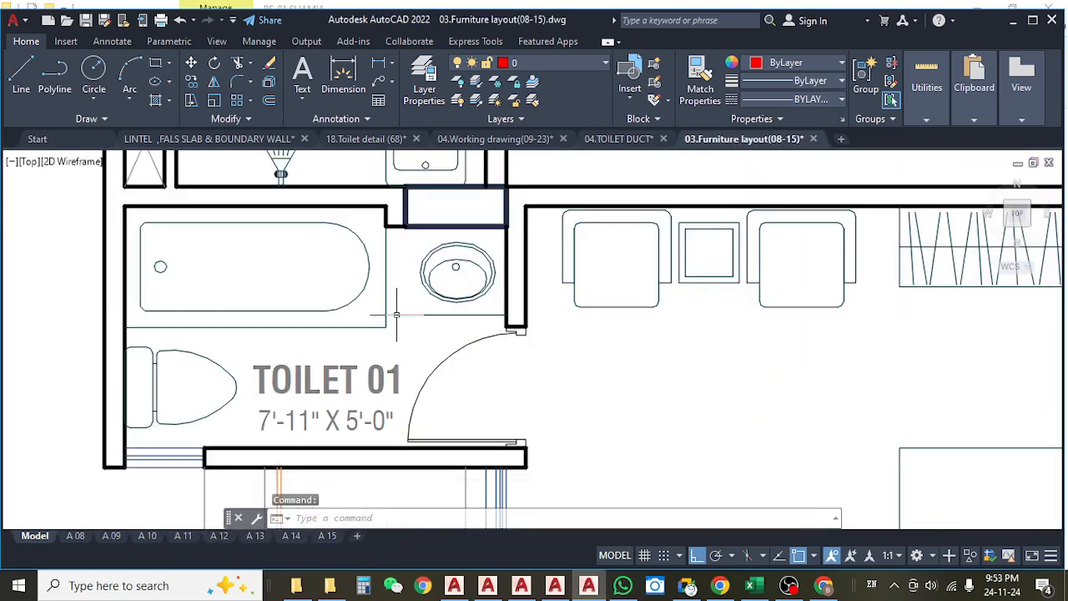
scroll(396, 312, "down", 2)
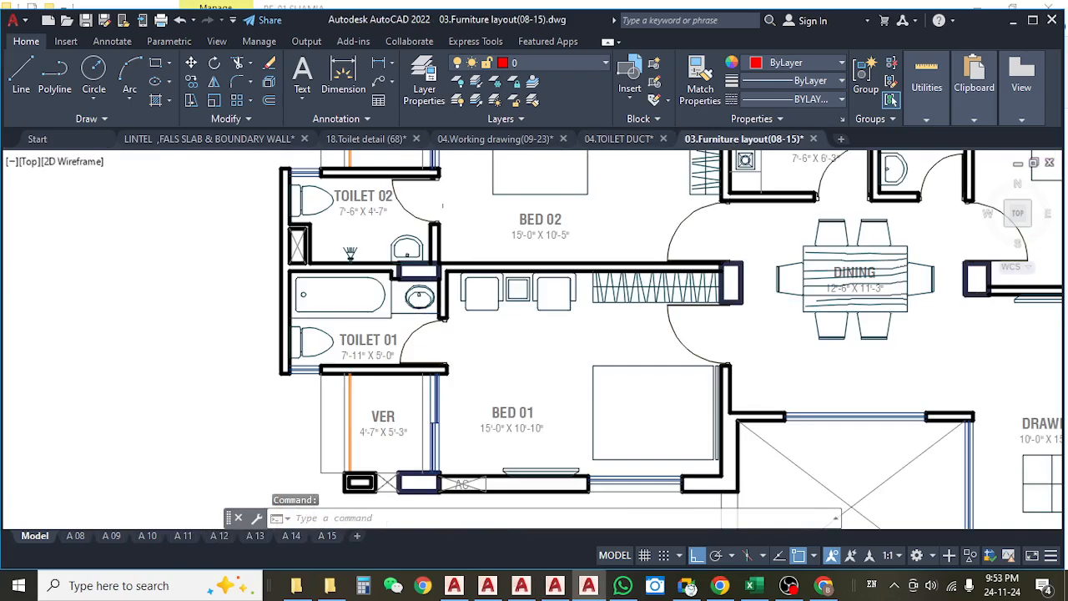
In the 04.TOILET DUCT drawing, select the dimension of Toilet 01's wall running up to the column offset to check its extent.
left_click(620, 140)
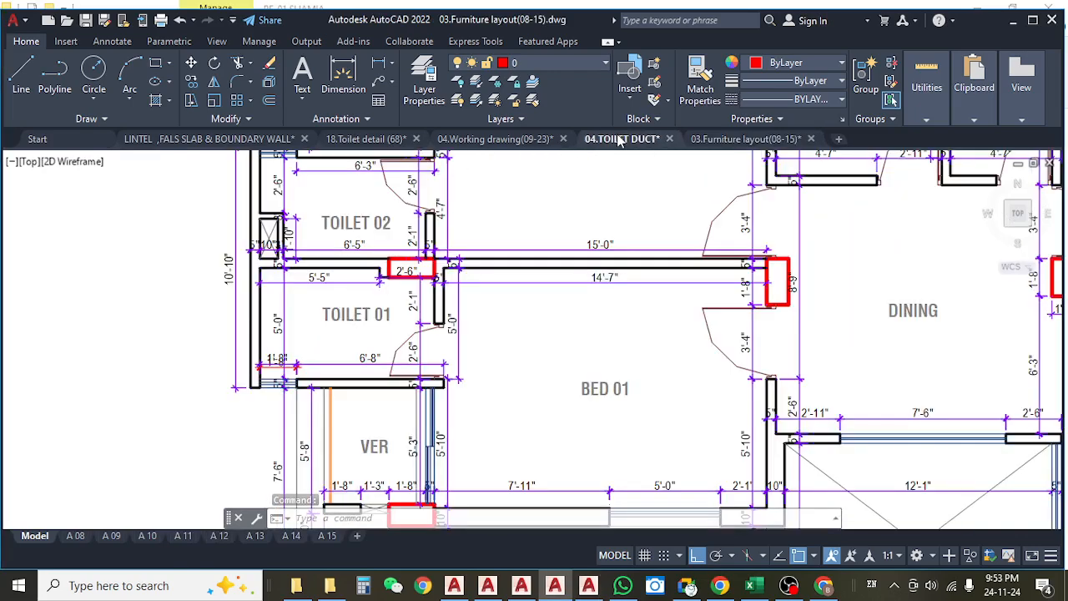
scroll(332, 276, "up", 4)
left_click_drag(333, 276, 409, 312)
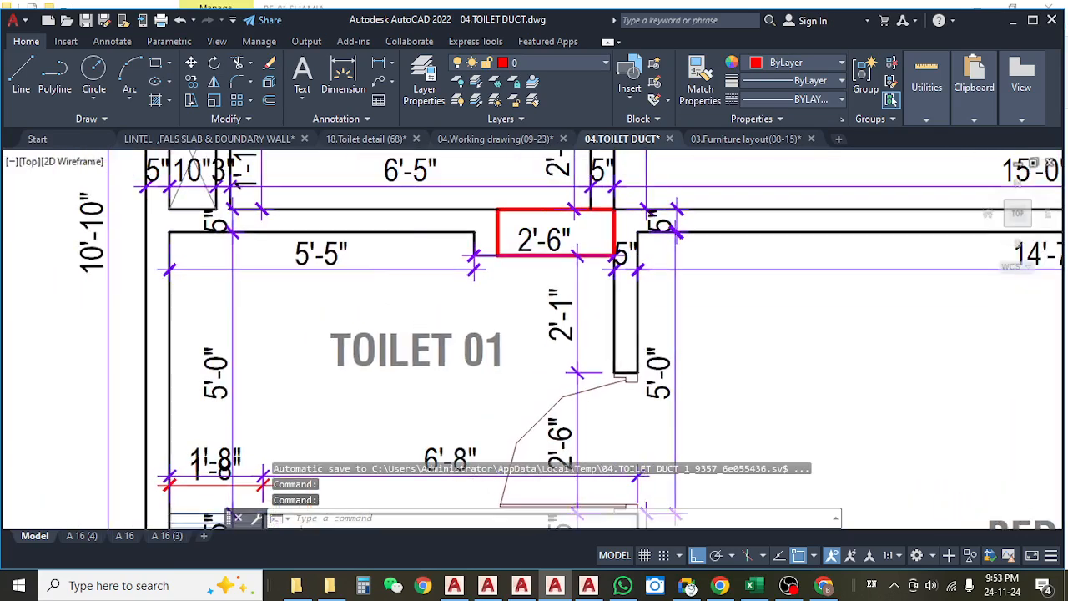
left_click(386, 272)
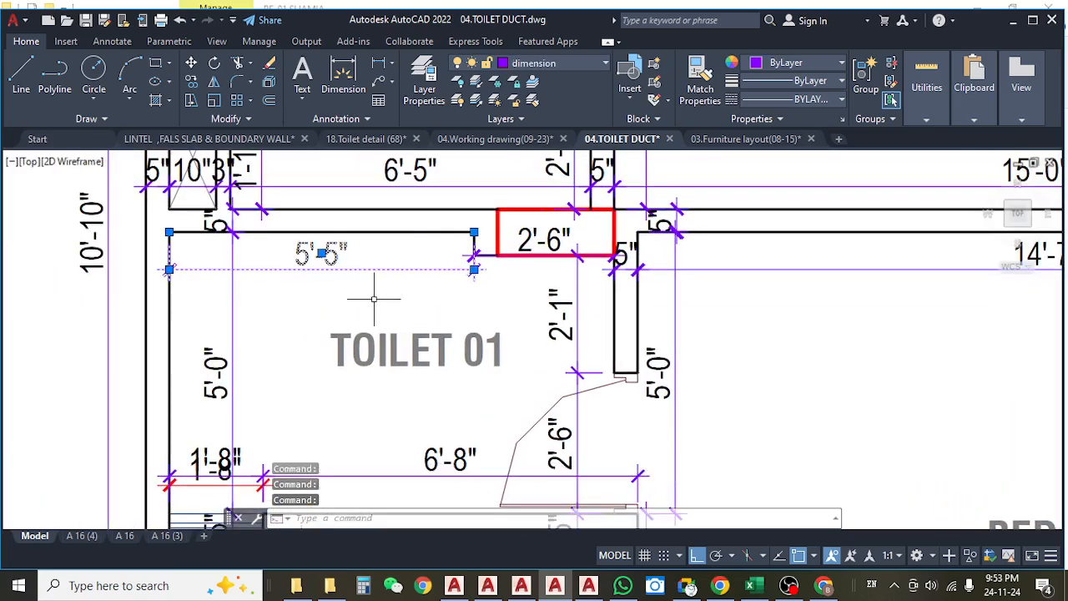
left_click_drag(483, 301, 407, 302)
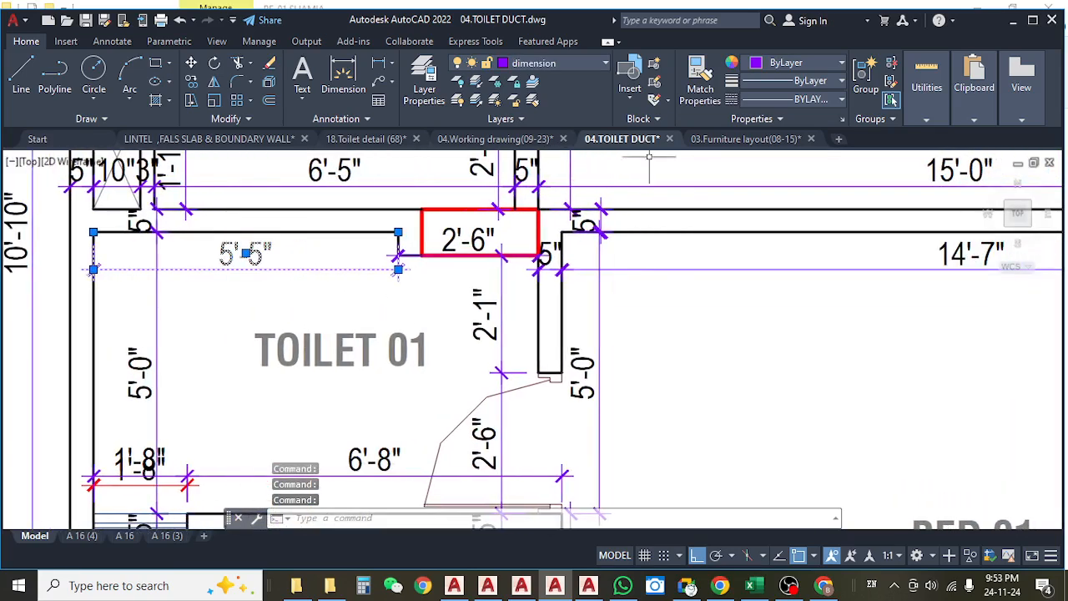
In the 03.Furniture layout drawing, add a linear dimension along Toilet 01's bathtub edge from the outer wall to the basin counter.
left_click(722, 142)
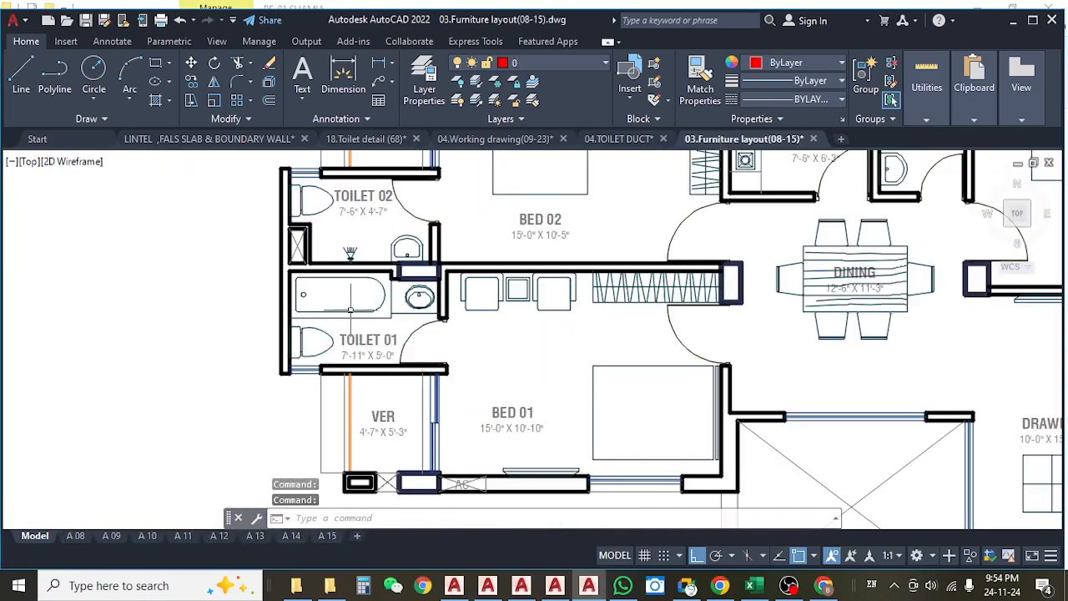
scroll(361, 346, "up", 3)
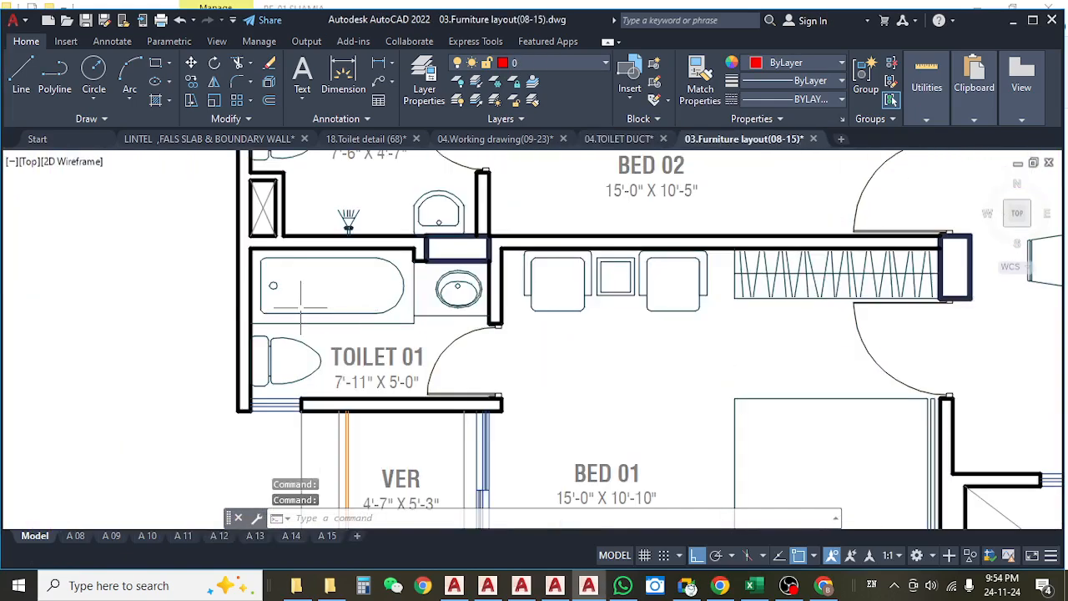
left_click(380, 63)
left_click(254, 321)
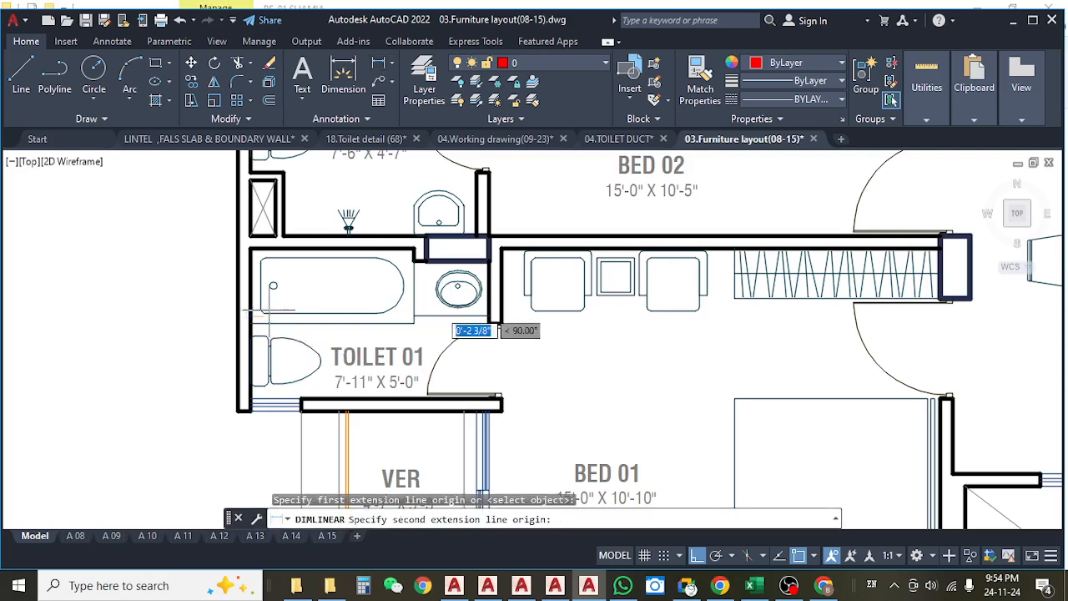
left_click(414, 322)
scroll(414, 351, "up", 2)
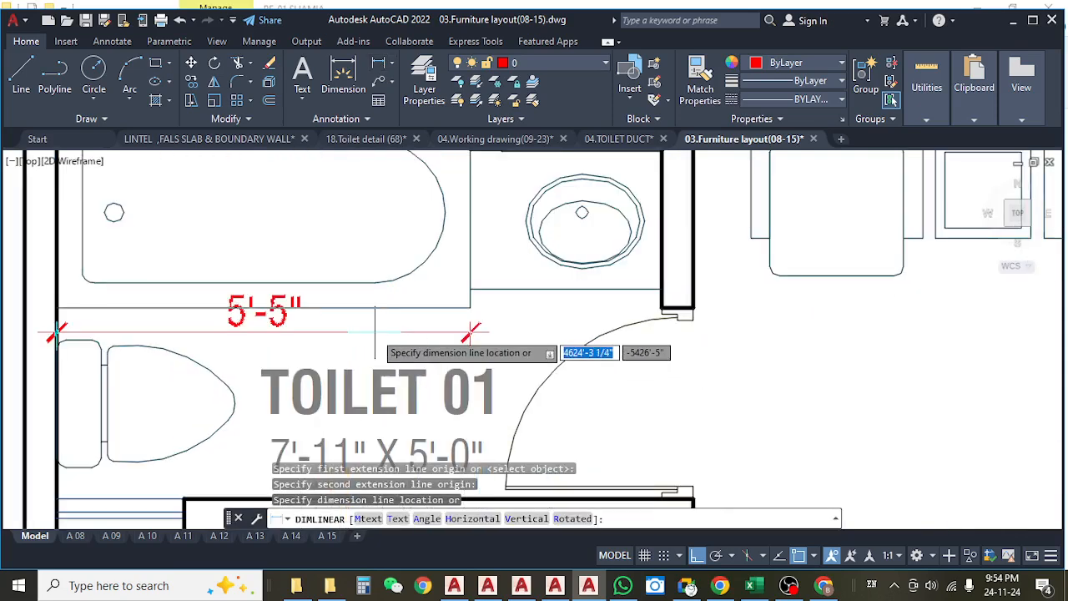
left_click(423, 350)
left_click_drag(423, 337, 311, 358)
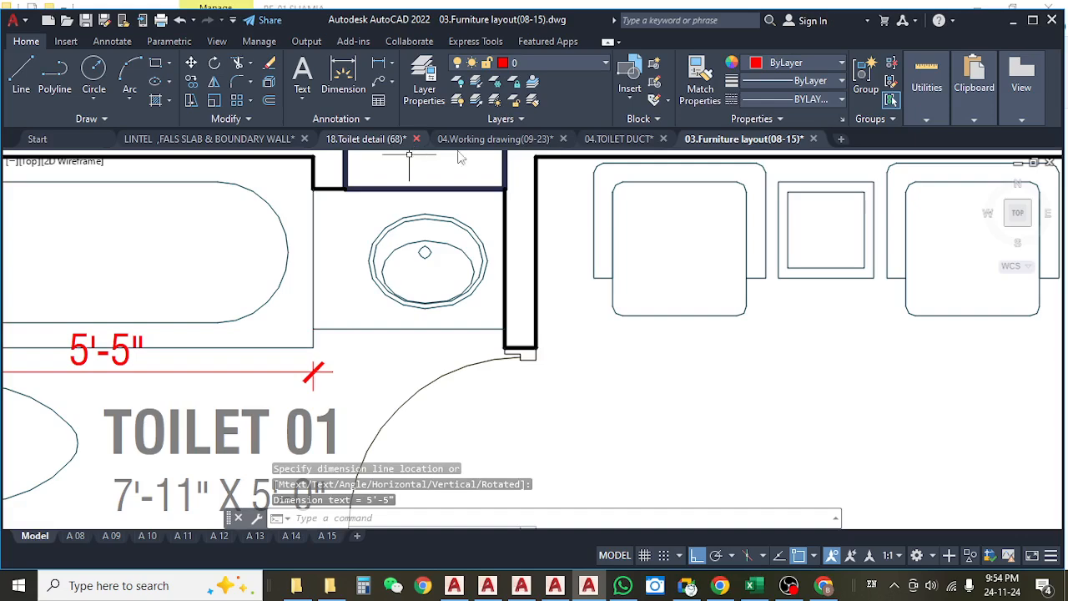
In the 04.TOILET DUCT drawing, select the 2'-6" dimension at Toilet 01's red column to check its extent against the surrounding wall dimensions.
left_click(628, 140)
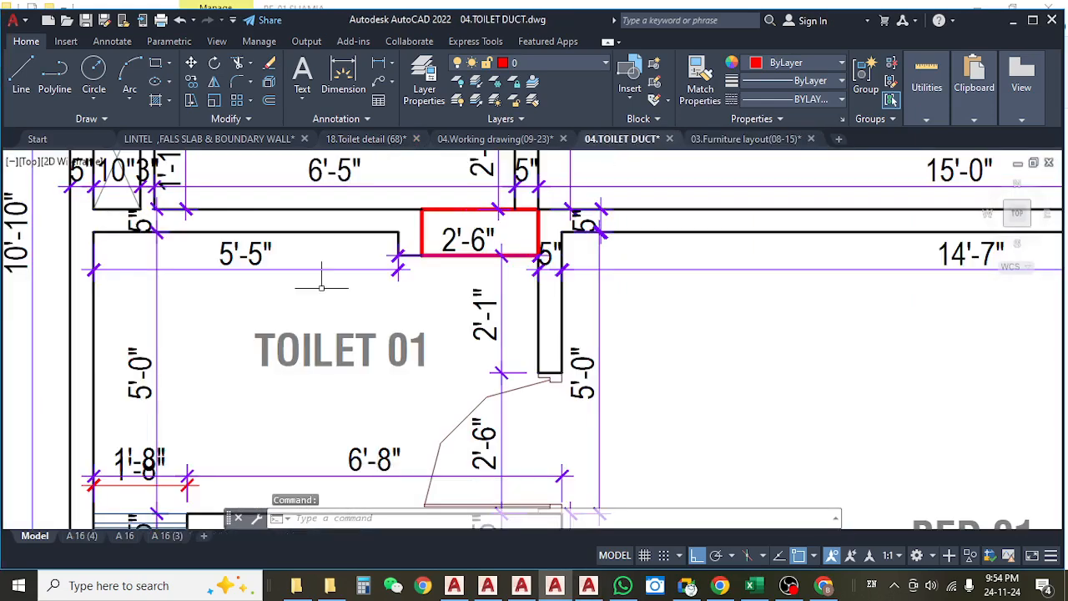
left_click(468, 238)
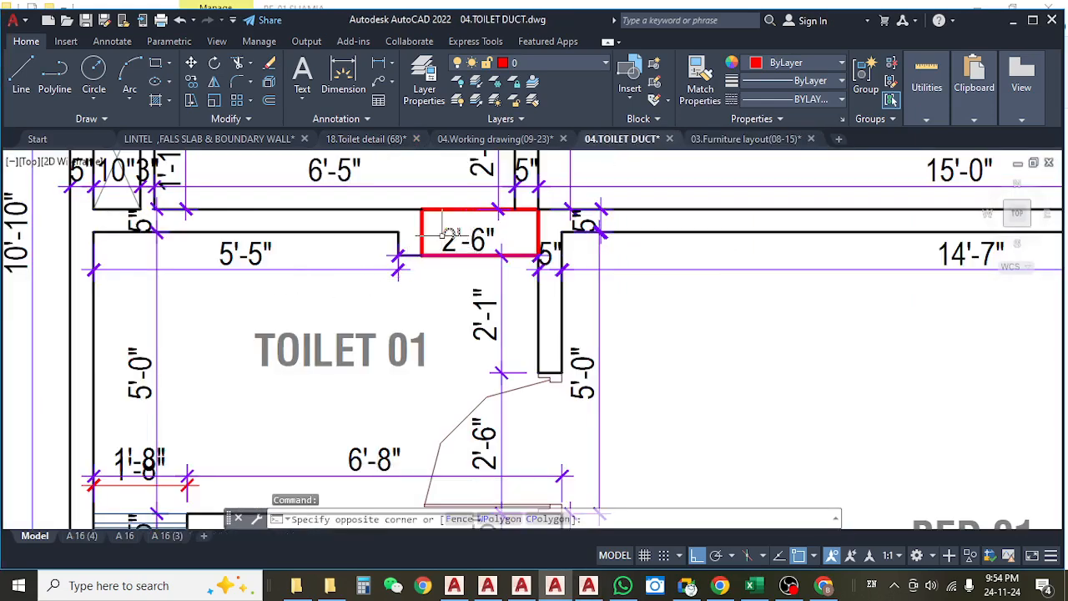
left_click(446, 236)
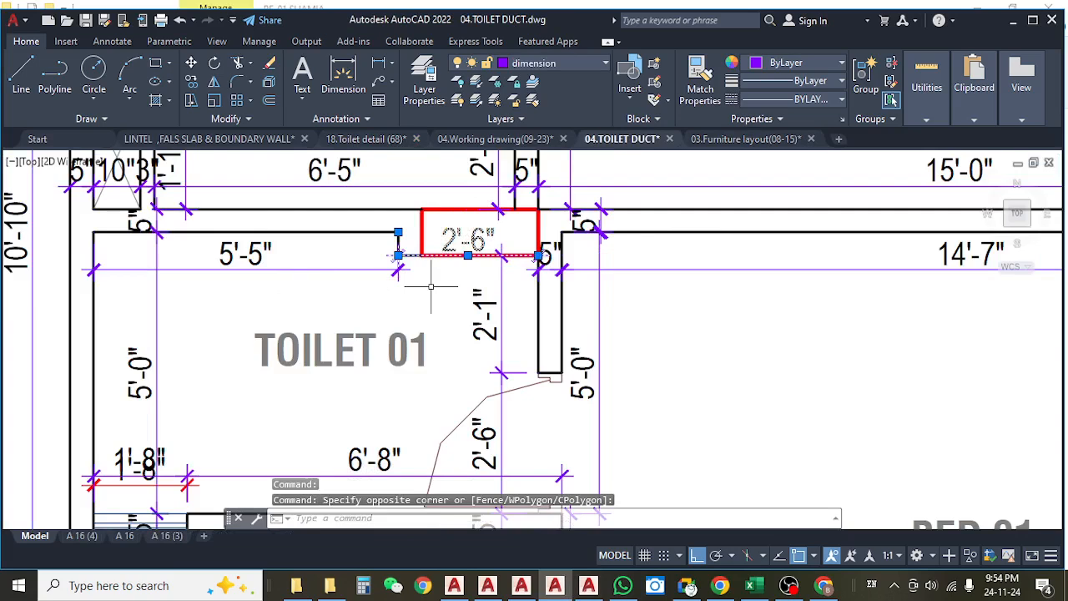
scroll(467, 284, "up", 1)
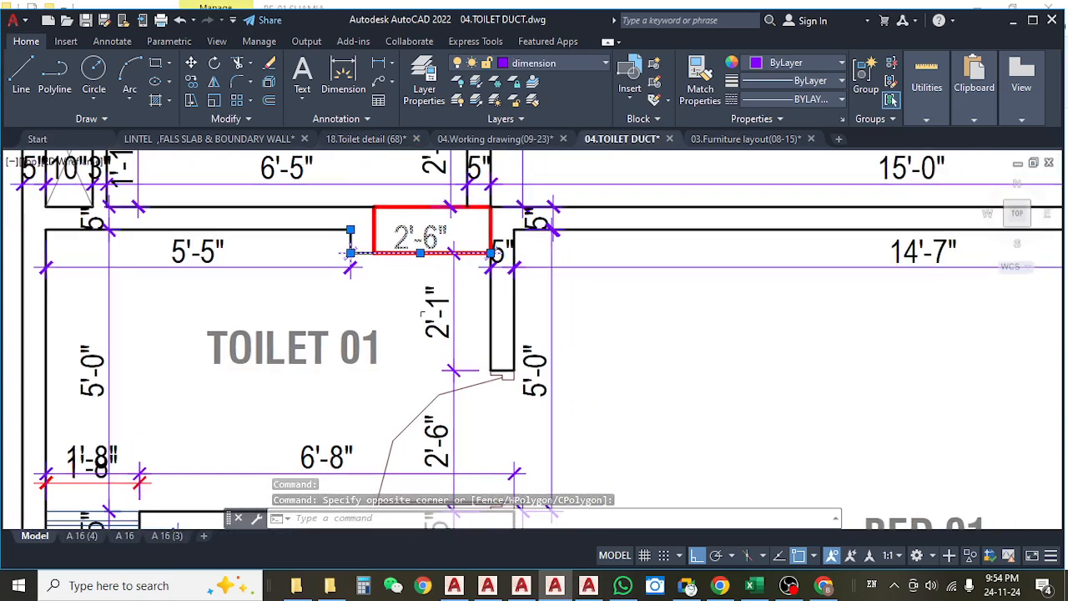
scroll(505, 269, "up", 3)
left_click_drag(435, 247, 495, 264)
scroll(496, 263, "down", 1)
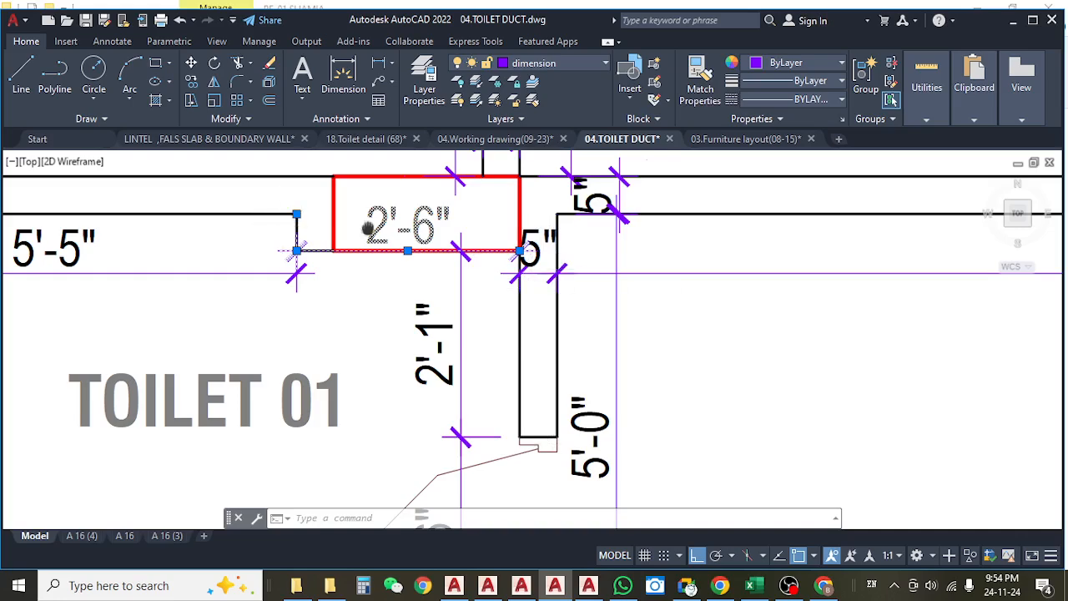
left_click_drag(326, 245, 378, 249)
left_click_drag(515, 295, 536, 299)
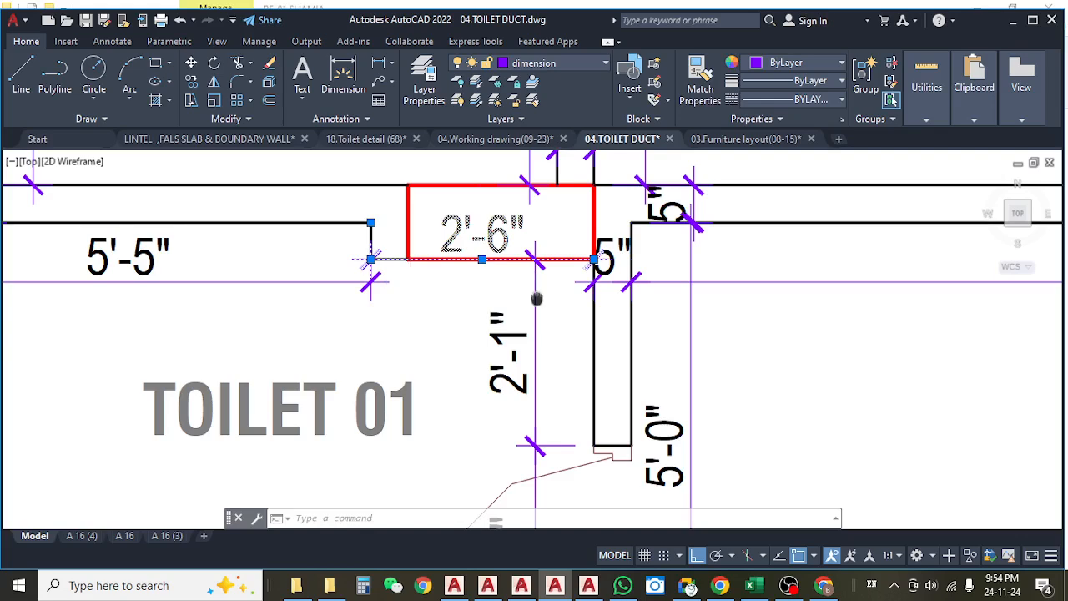
key("Escape")
key("Escape")
scroll(508, 303, "down", 6)
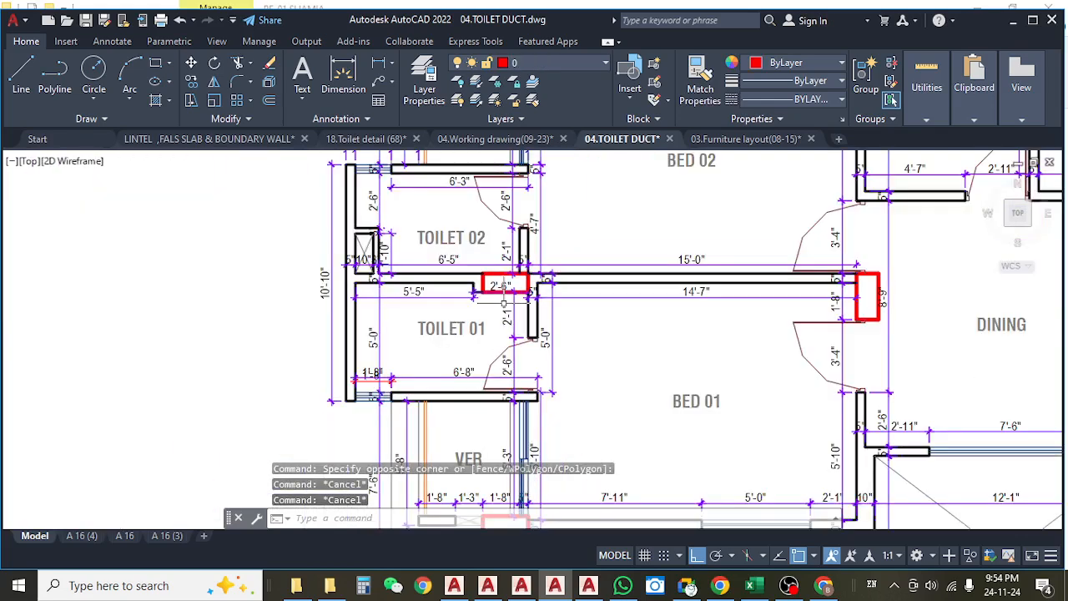
scroll(502, 319, "up", 2)
scroll(514, 310, "up", 2)
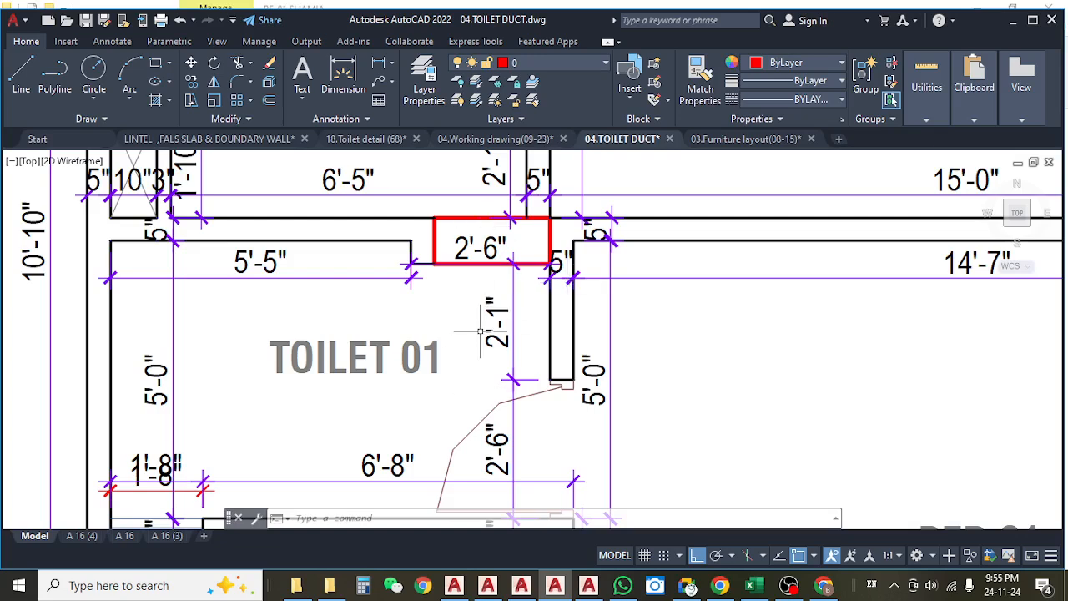
scroll(506, 318, "down", 4)
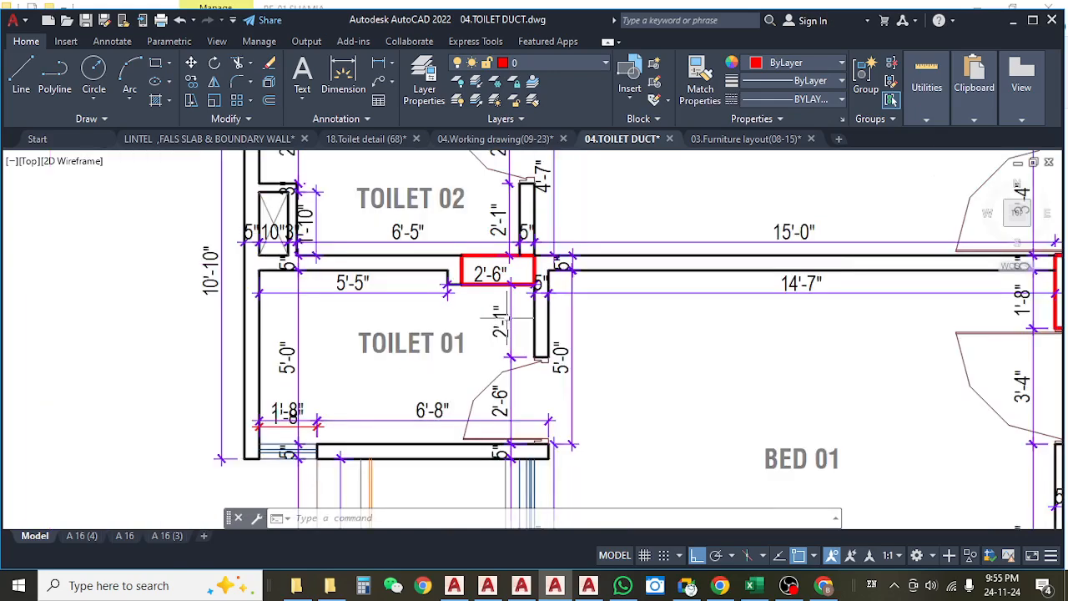
Switch to the Khalil Garden estimate in Excel and review the 1st Floor false slab and counter slab rows on the Mason sheet.
left_click(753, 587)
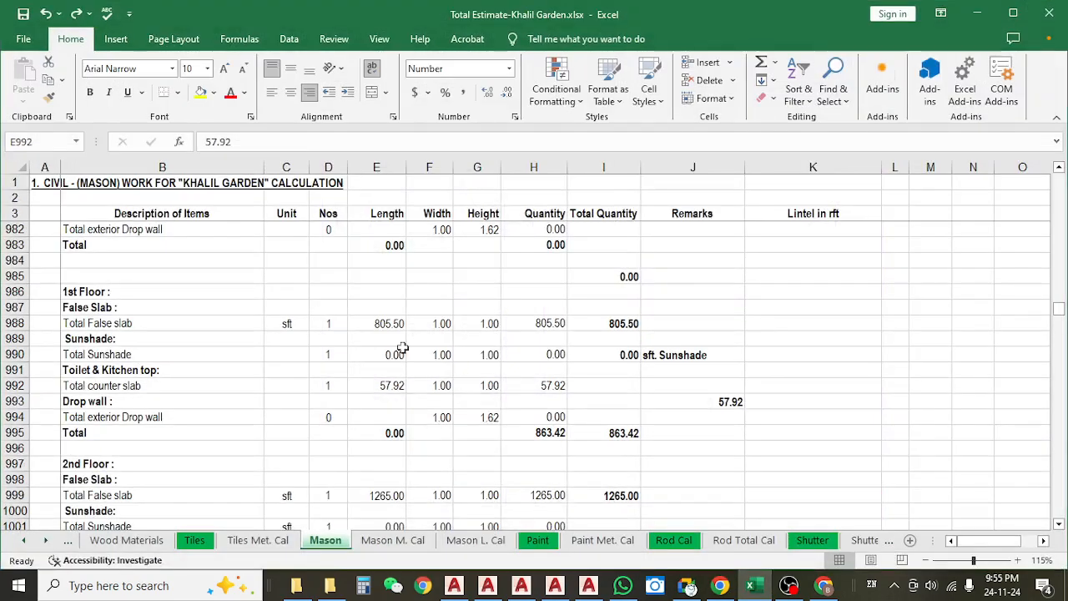
left_click(381, 342)
left_click(177, 323)
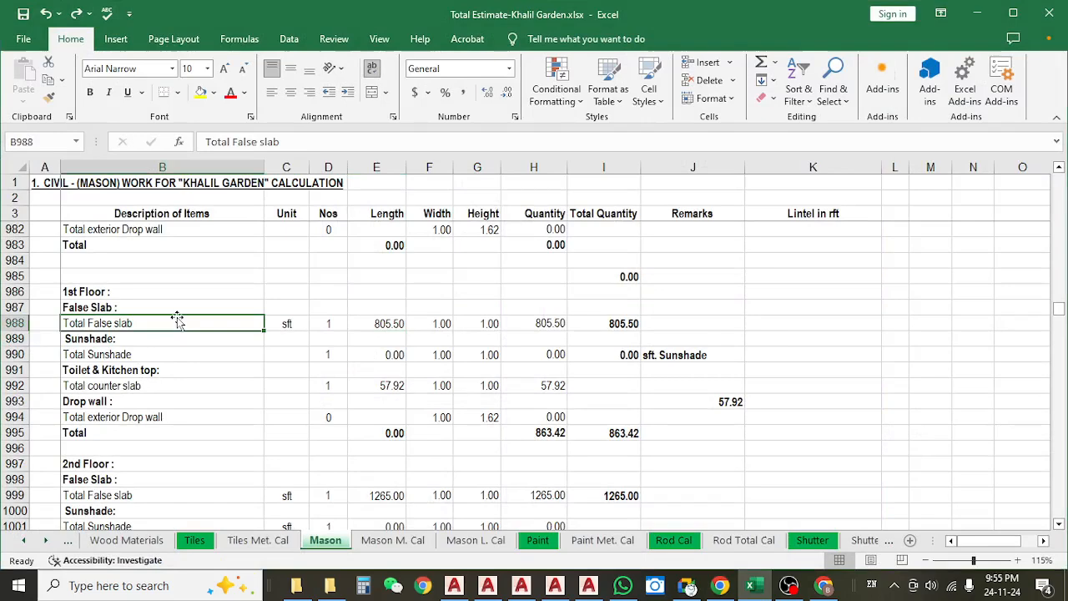
scroll(195, 370, "down", 1)
left_click(95, 339)
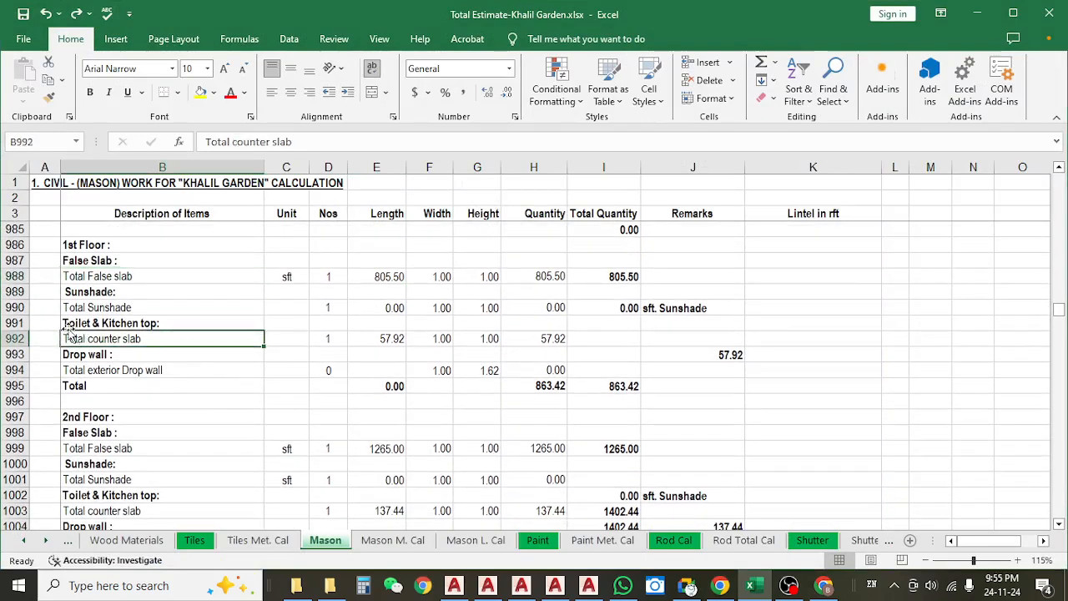
left_click(382, 341)
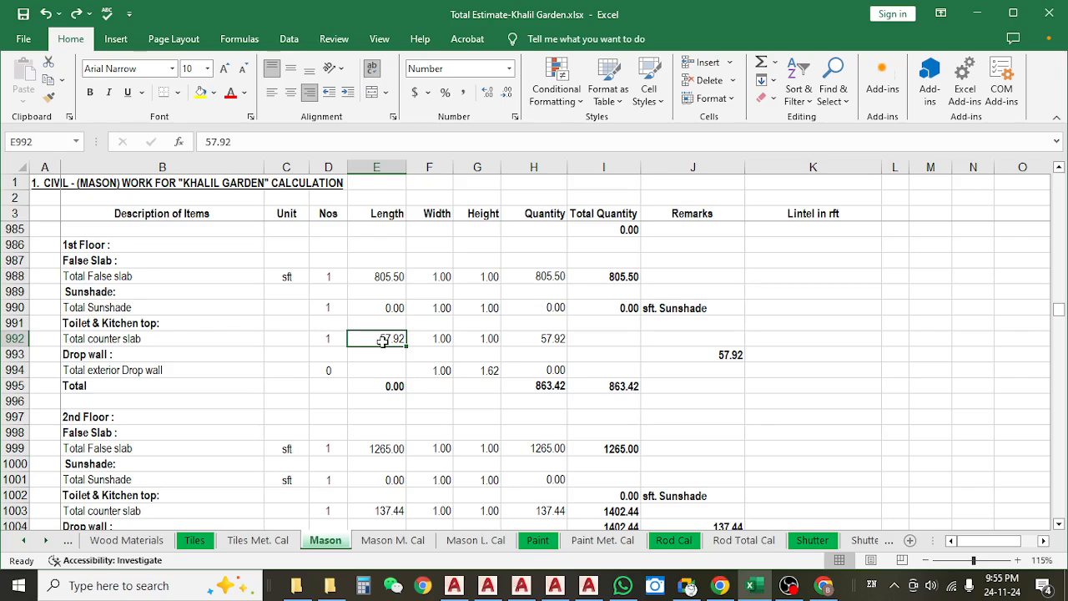
Insert a copy of the 1st Floor Total counter slab row 992 directly beneath it, above the Drop wall heading.
left_click(15, 339)
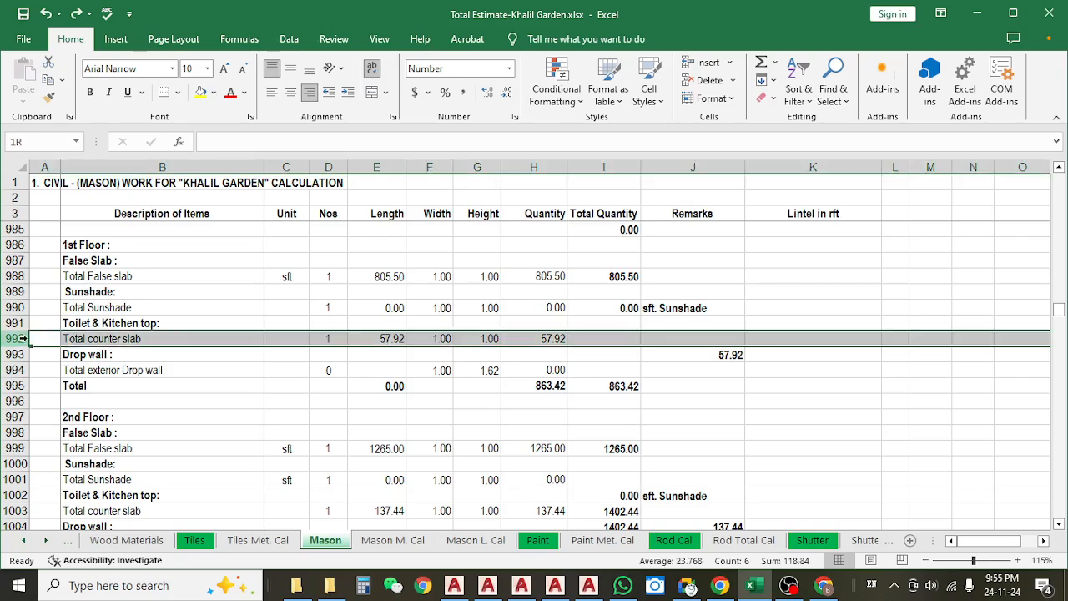
key("ctrl+c")
left_click(14, 354)
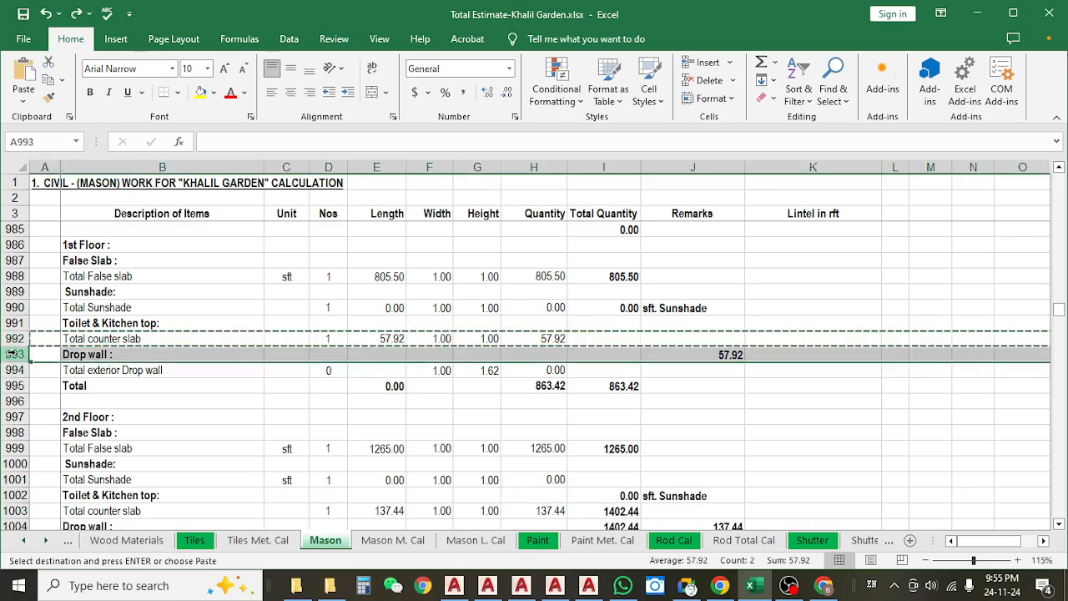
key("ctrl+shift+plus")
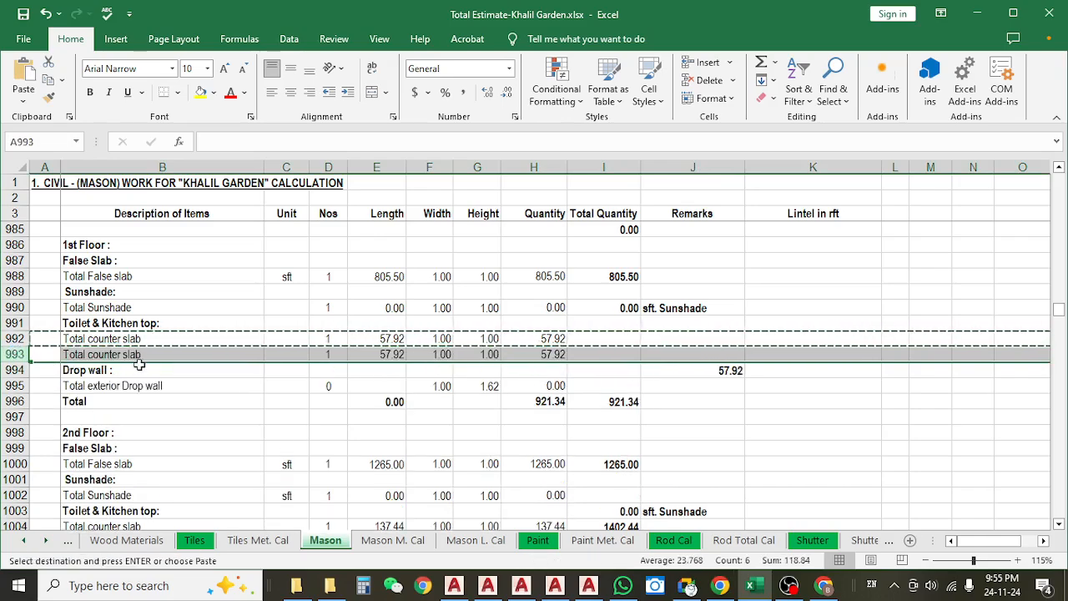
Change the description of the copied row 993 to "Toilet 1".
double_click(77, 354)
triple_click(76, 354)
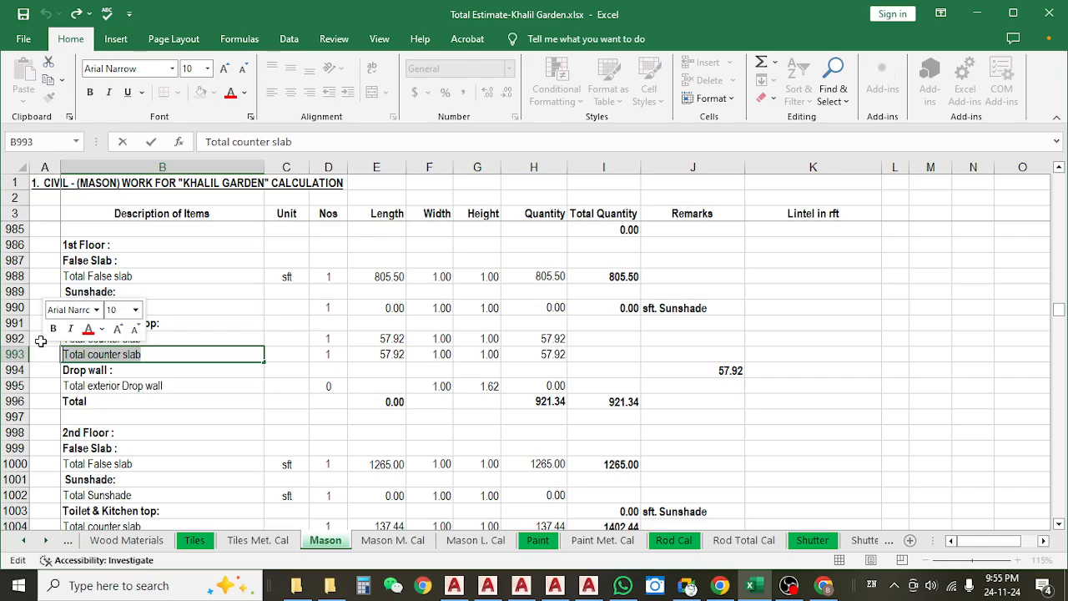
type("To")
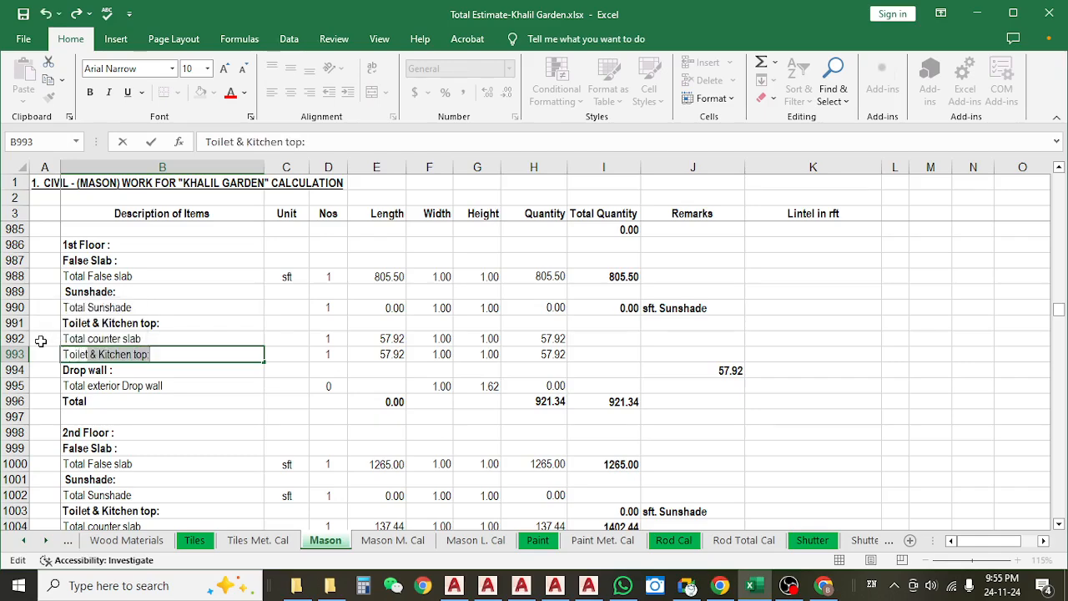
type("1")
key("Return")
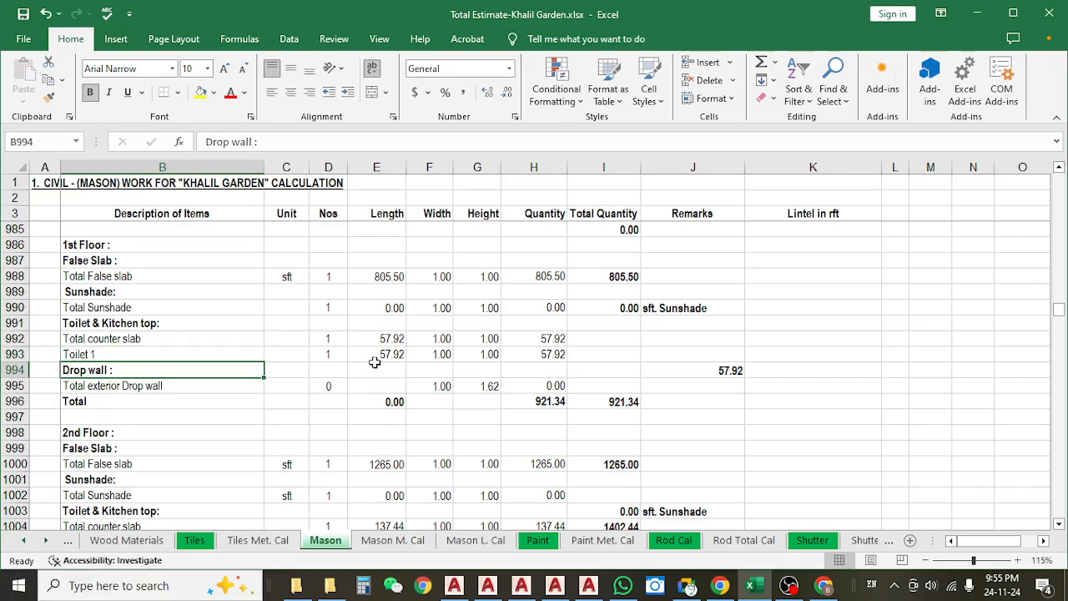
Set the Toilet 1 row's length to 2.92 and its width to 1.83.
left_click(375, 355)
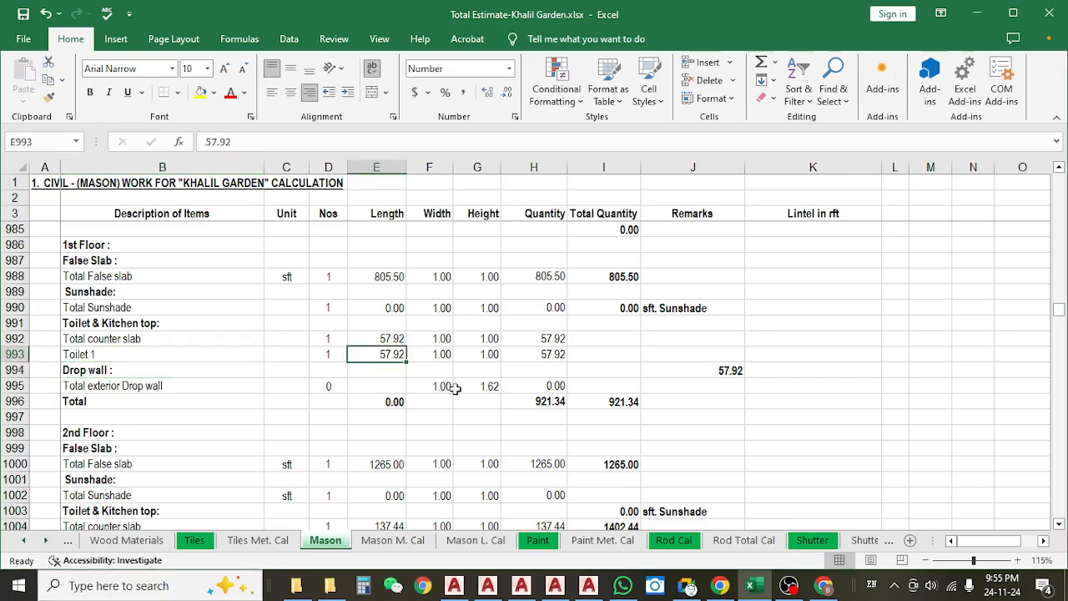
type("2")
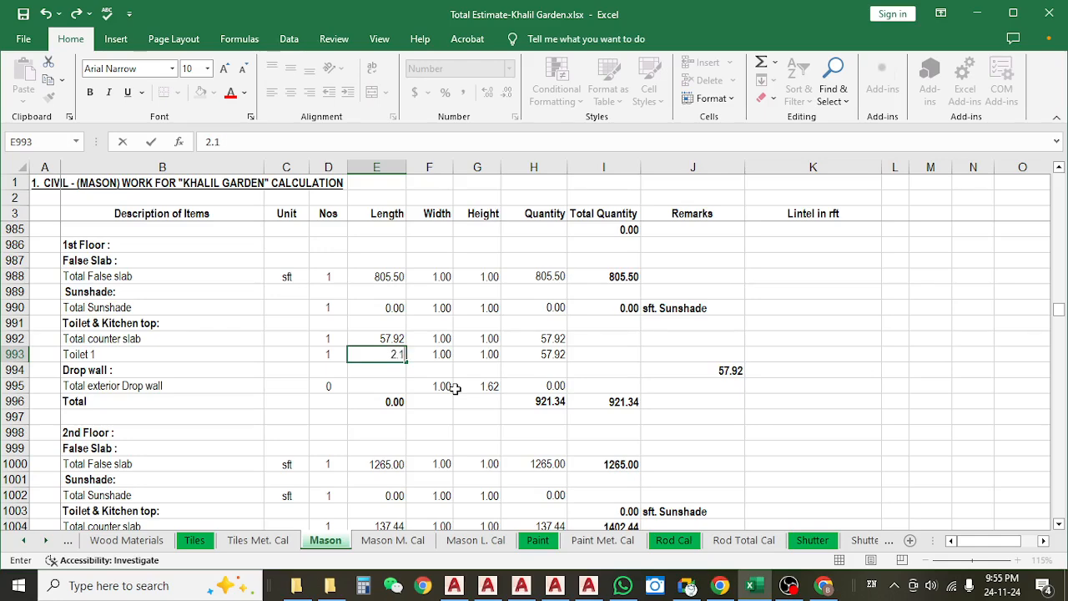
type(".92")
key("Return")
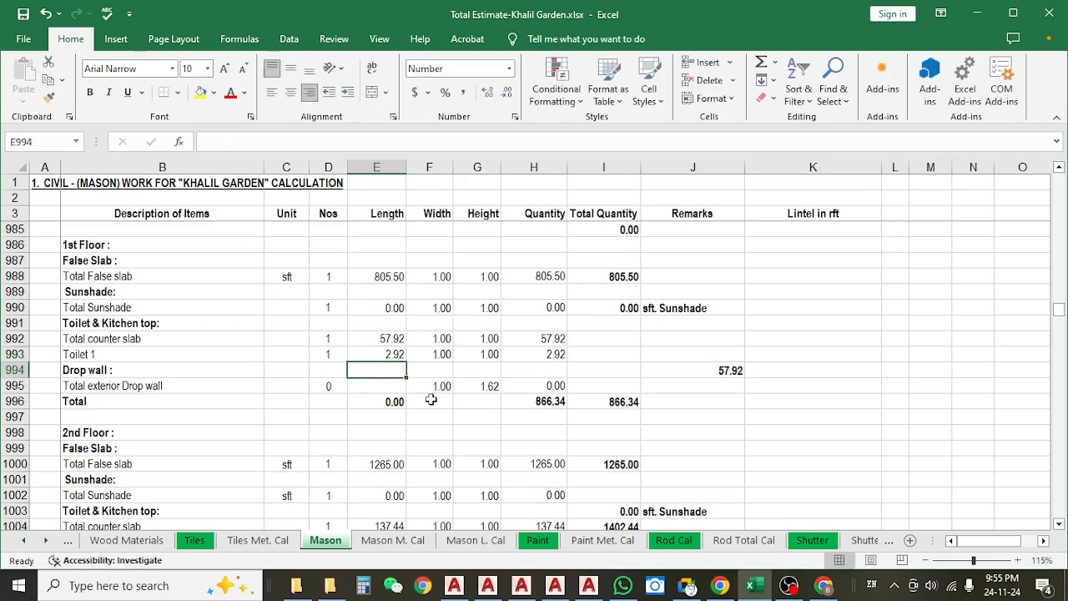
left_click(444, 353)
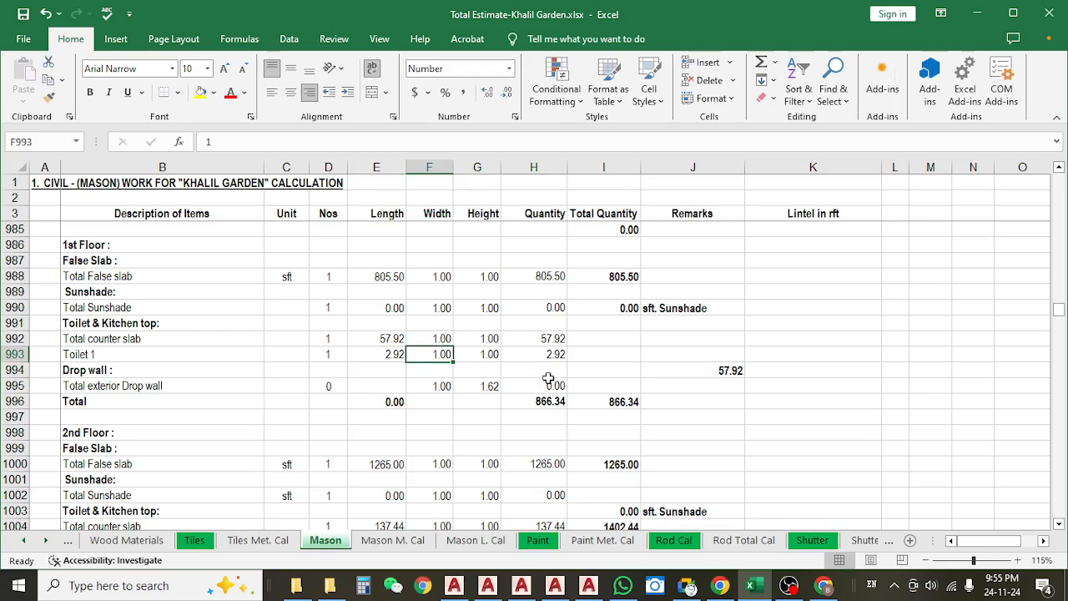
type("1.83")
key("Return")
left_click(491, 355)
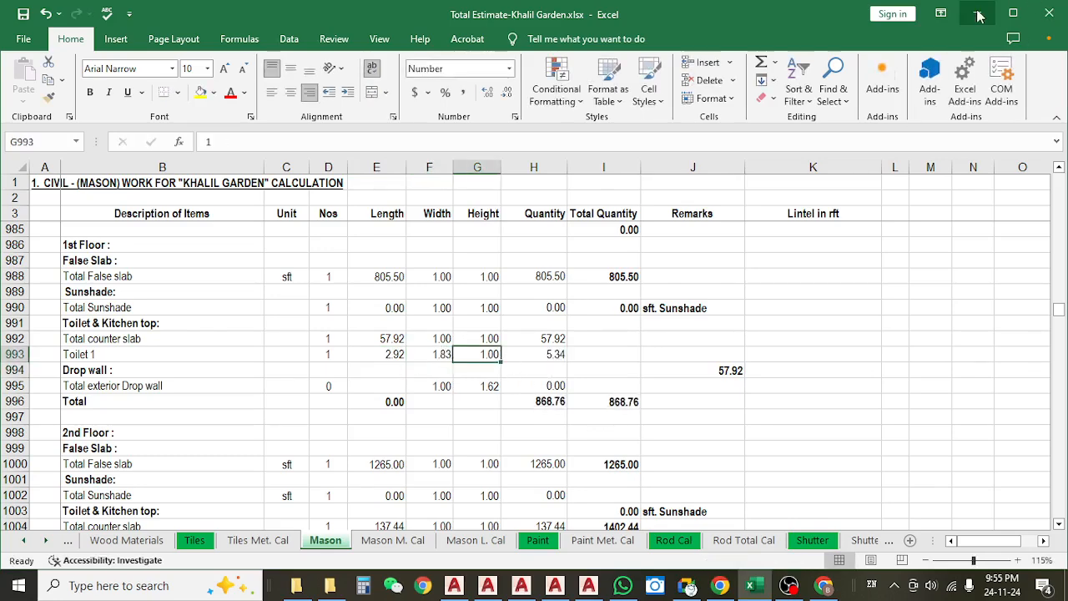
Switch to AutoCAD and examine the parapet wall and drop wall section details on the F.slab -66 layout of the LINTEL, FALS SLAB & BOUNDARY WALL drawing.
key("alt+Tab")
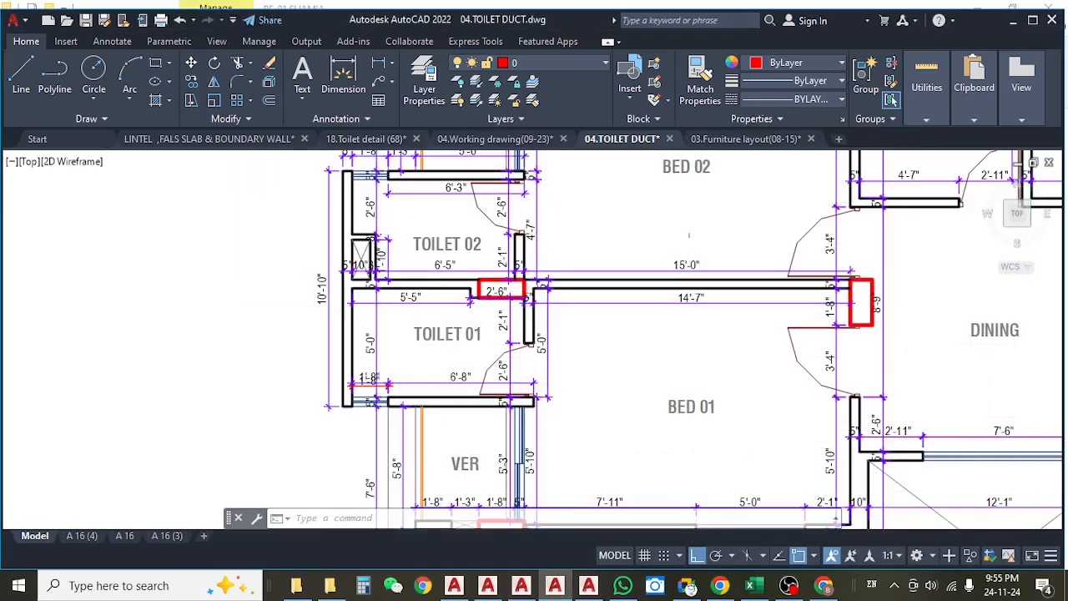
left_click(227, 139)
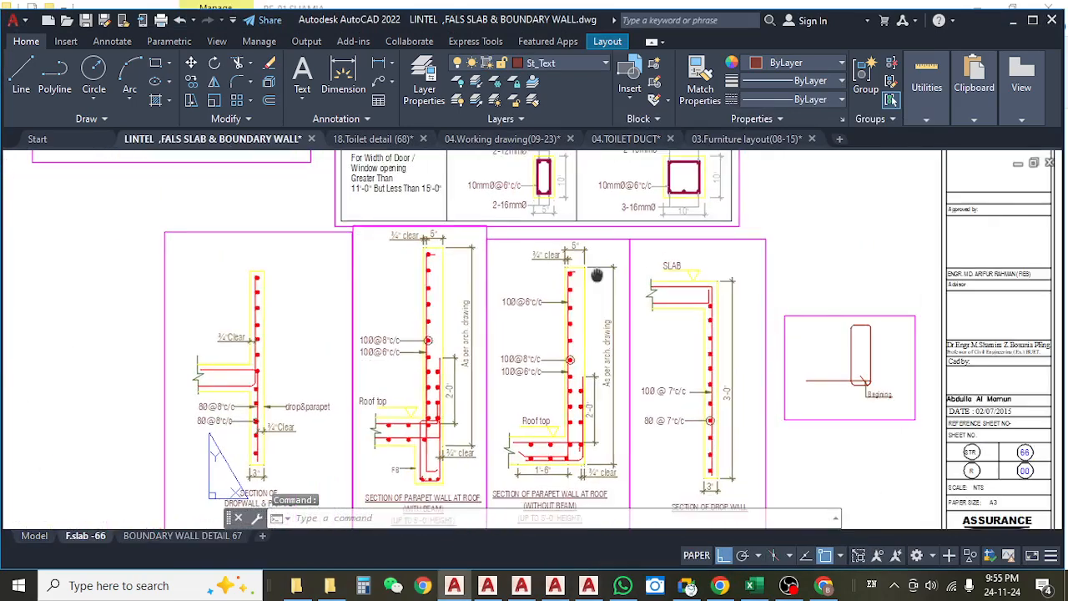
scroll(457, 417, "up", 6)
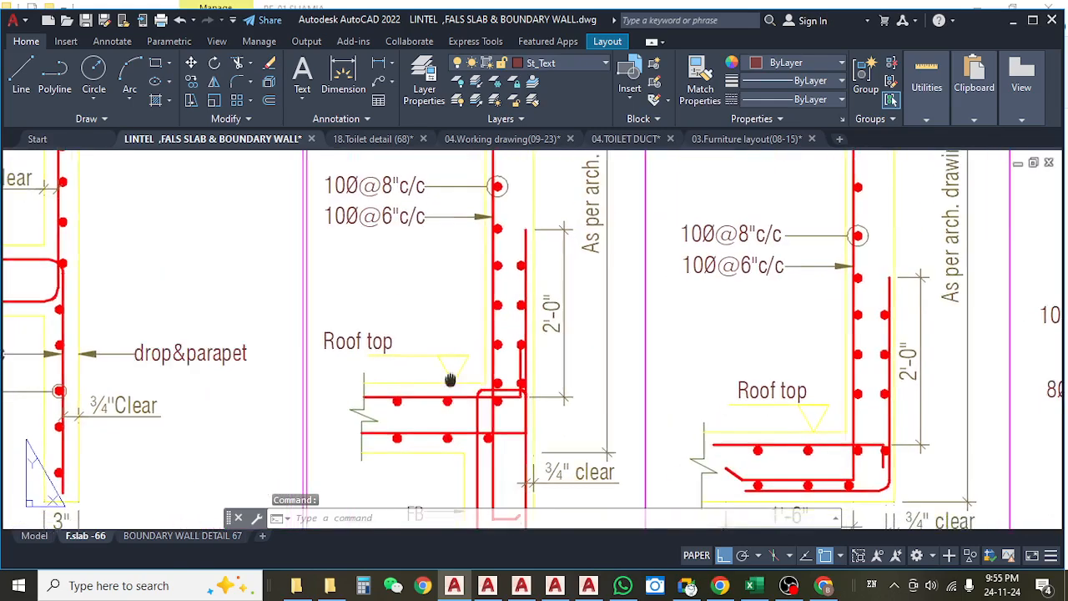
scroll(465, 347, "down", 4)
scroll(694, 341, "down", 3)
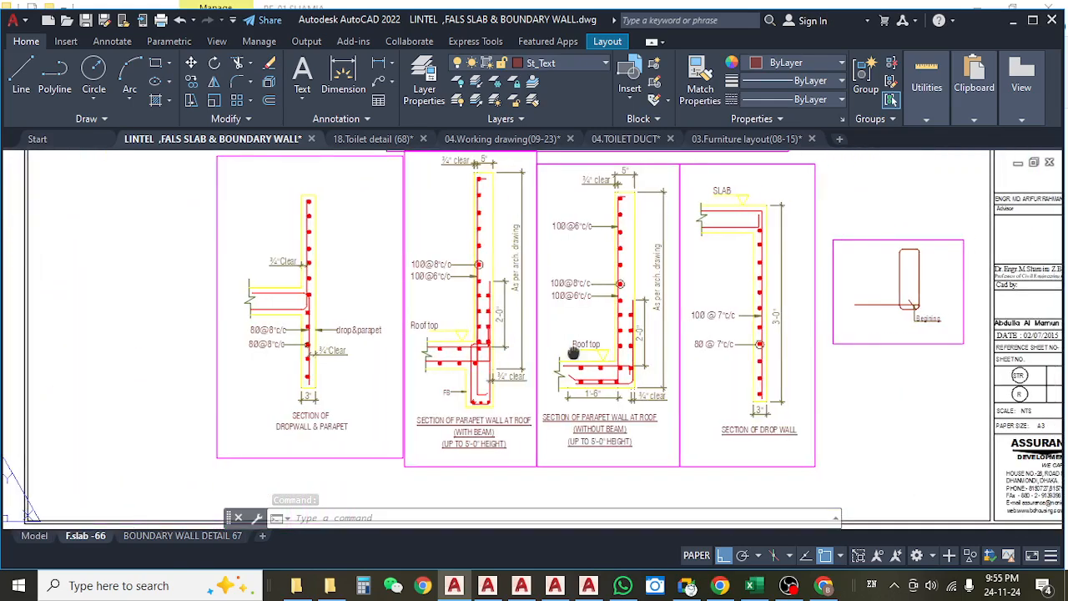
scroll(685, 327, "up", 5)
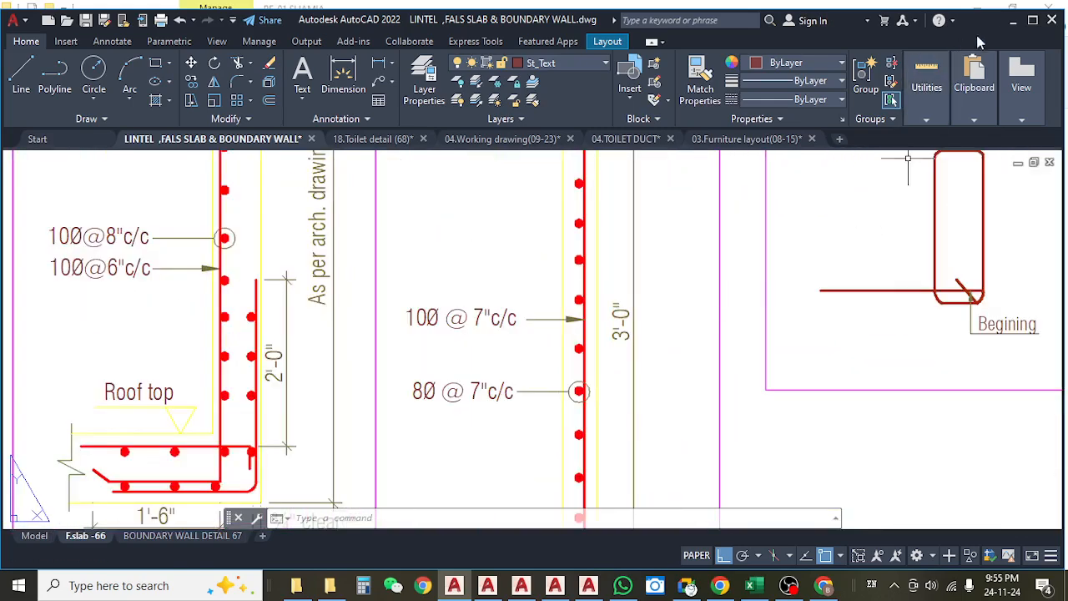
left_click(1033, 20)
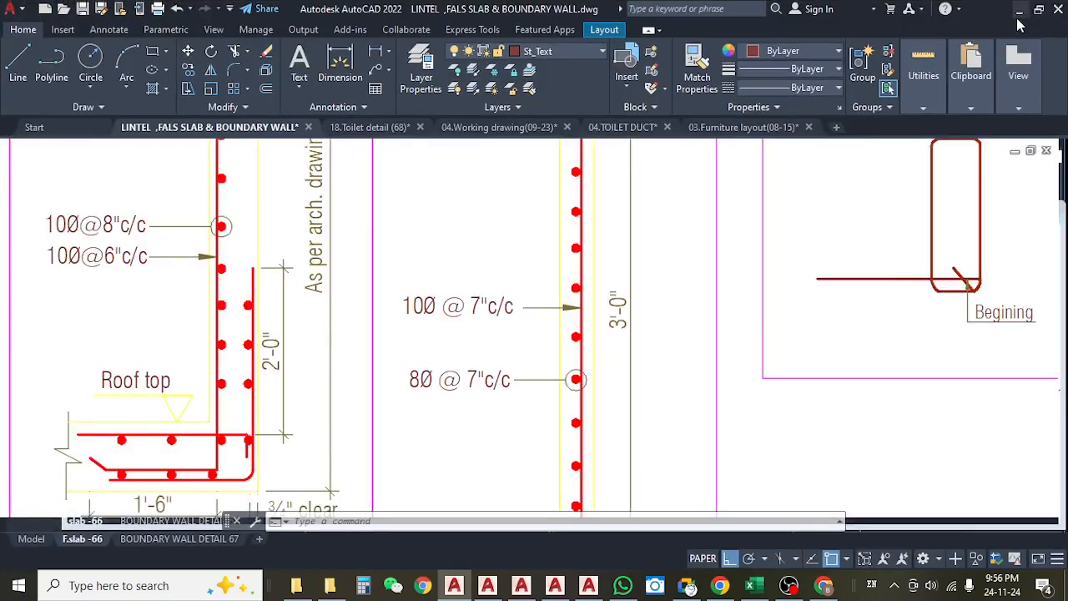
Switch back to the Total Estimate-Khalil Garden workbook and set the Toilet 1 row's height to 0.25.
left_click(1018, 20)
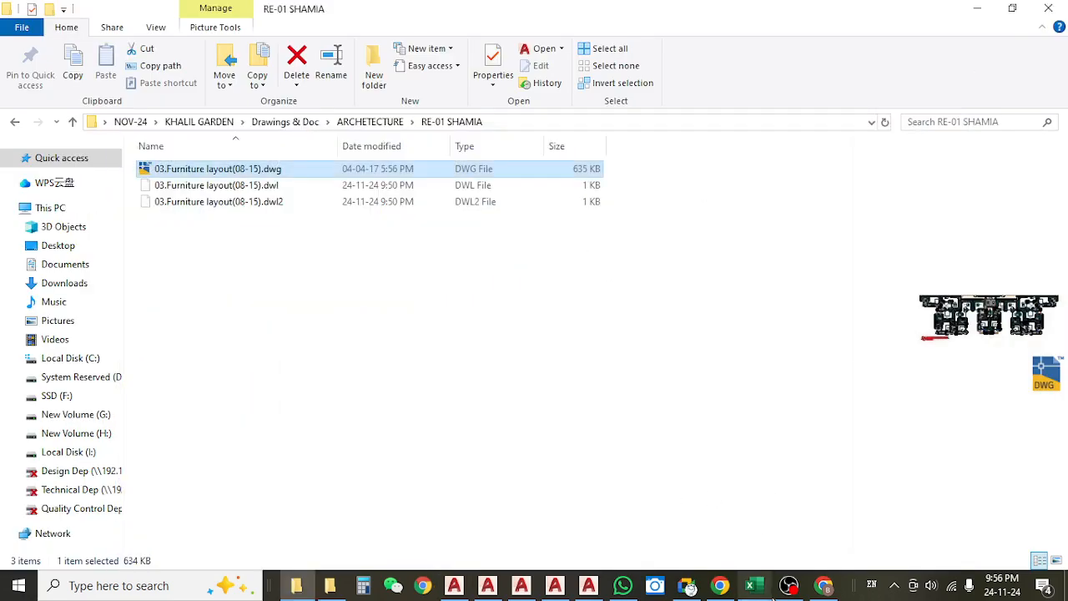
left_click(751, 585)
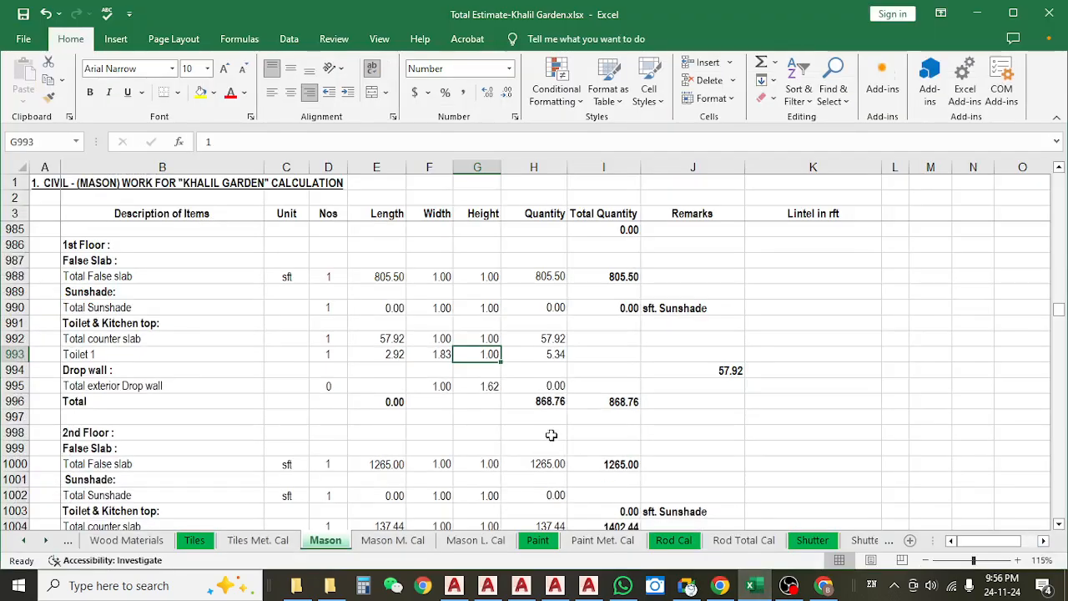
type(".2")
key("Return")
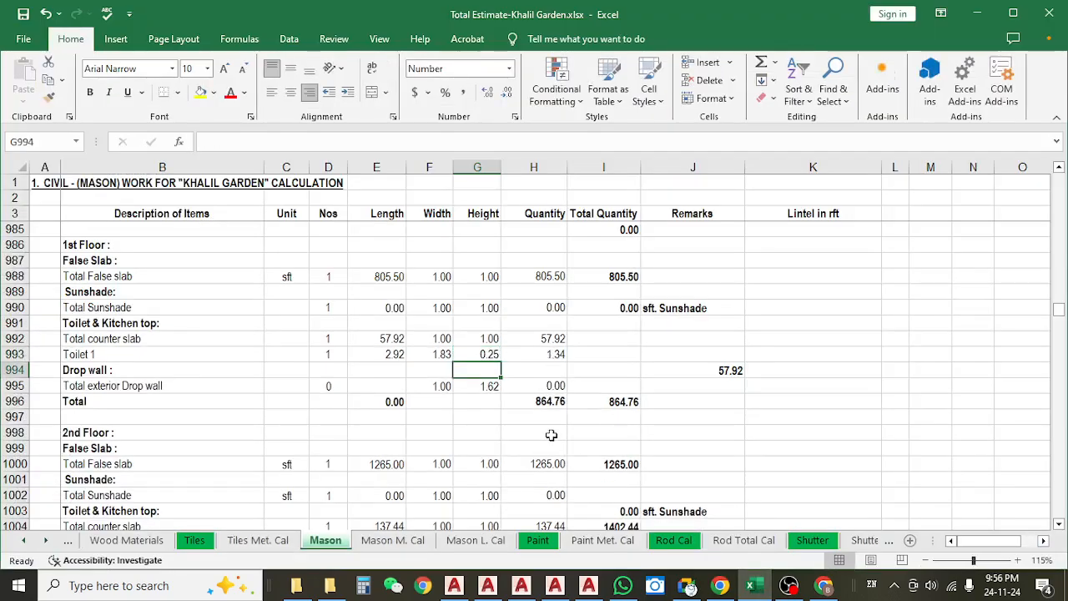
left_click(14, 354)
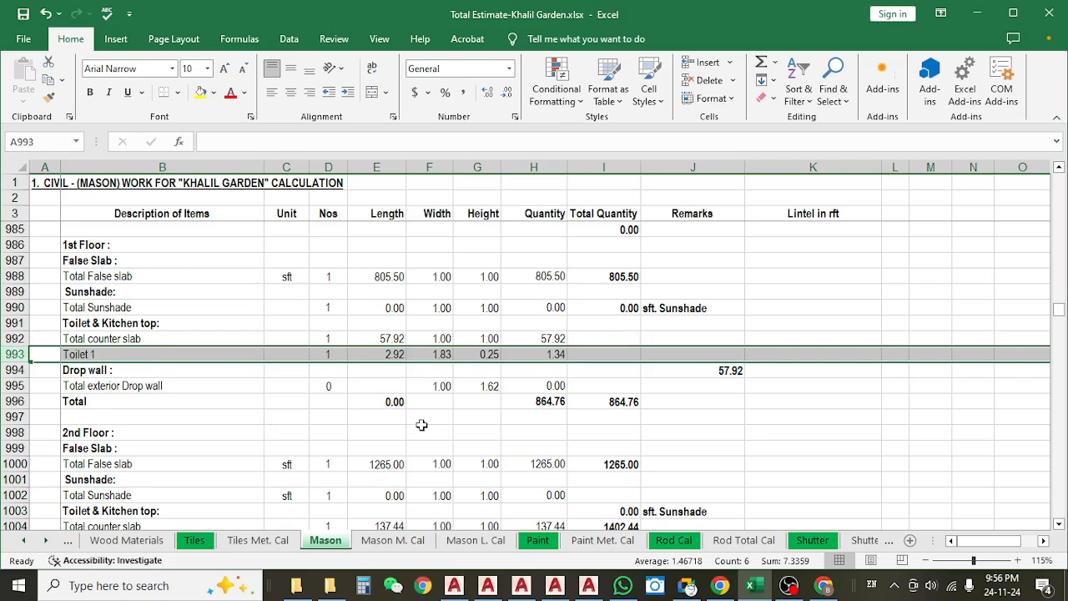
Switch to AutoCAD and examine the toilets and kitchens of the 4th floor plan in the 04.TOILET DUCT drawing.
left_click(593, 585)
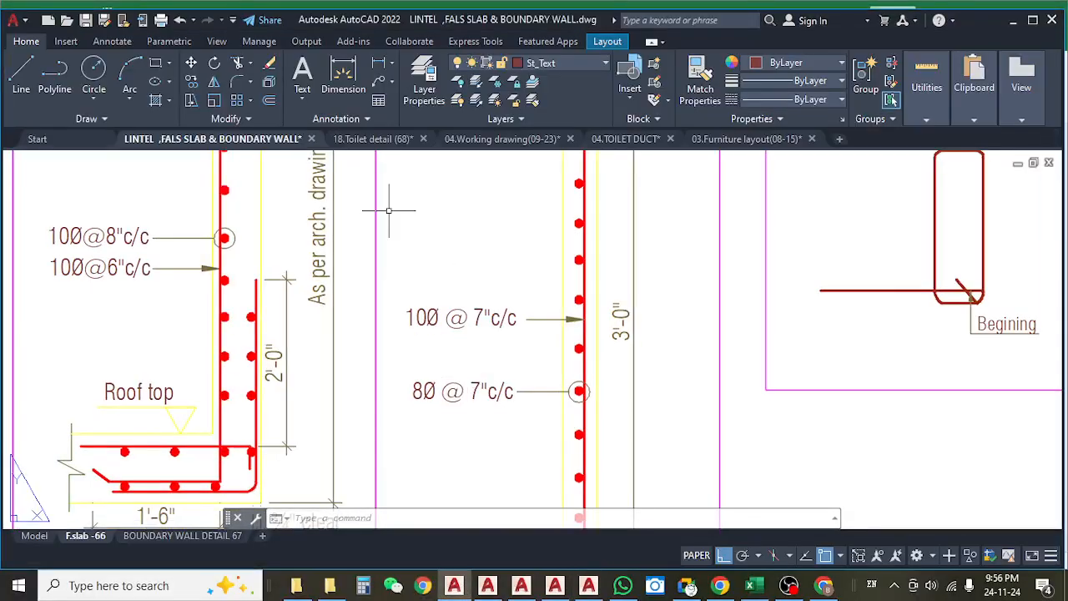
left_click(626, 138)
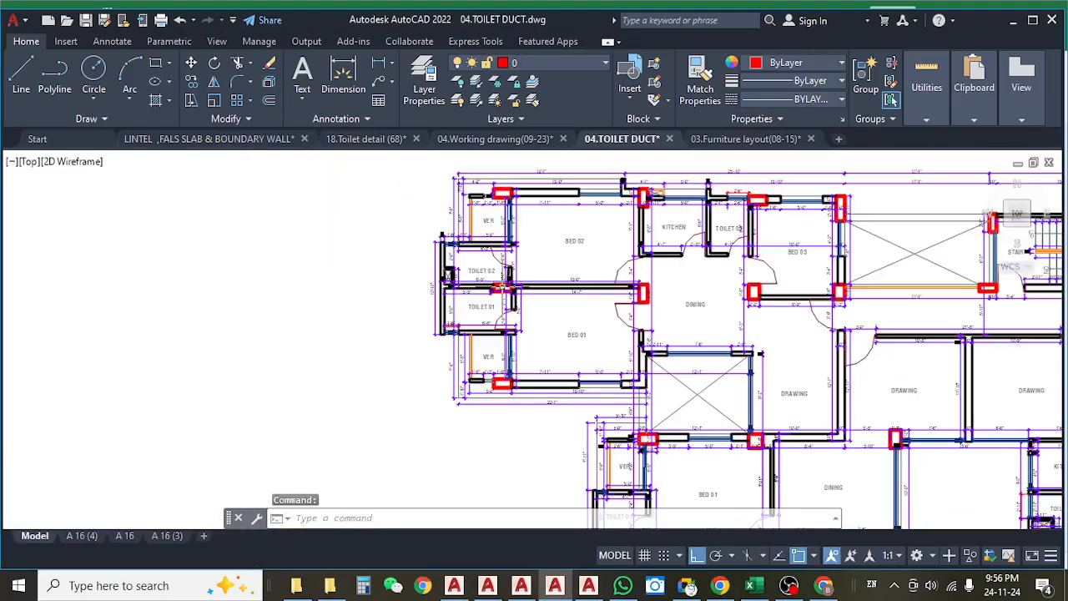
left_click_drag(575, 320, 433, 268)
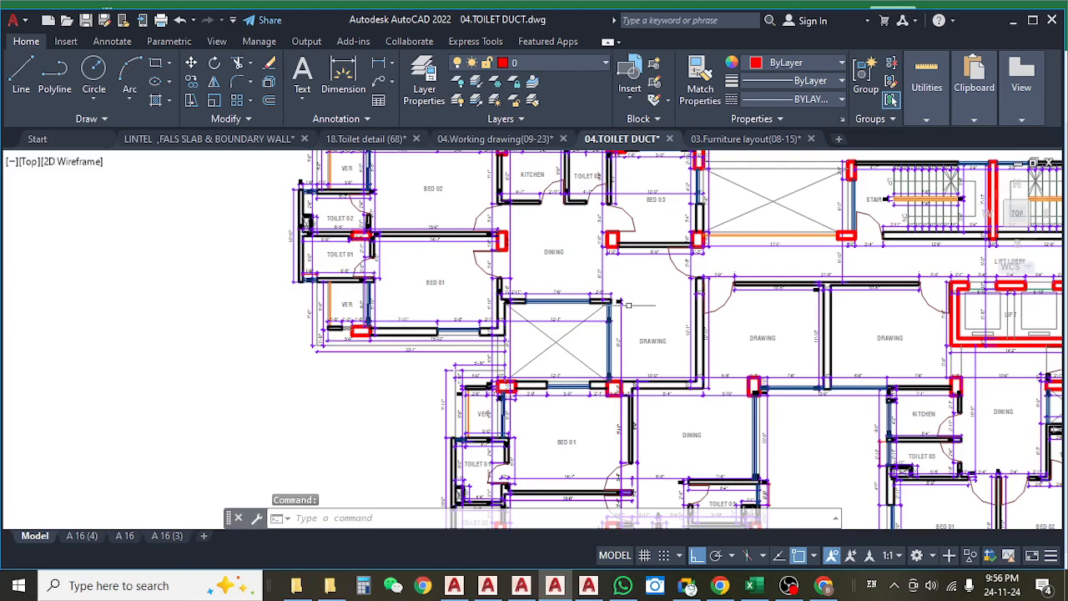
left_click_drag(630, 410, 541, 212)
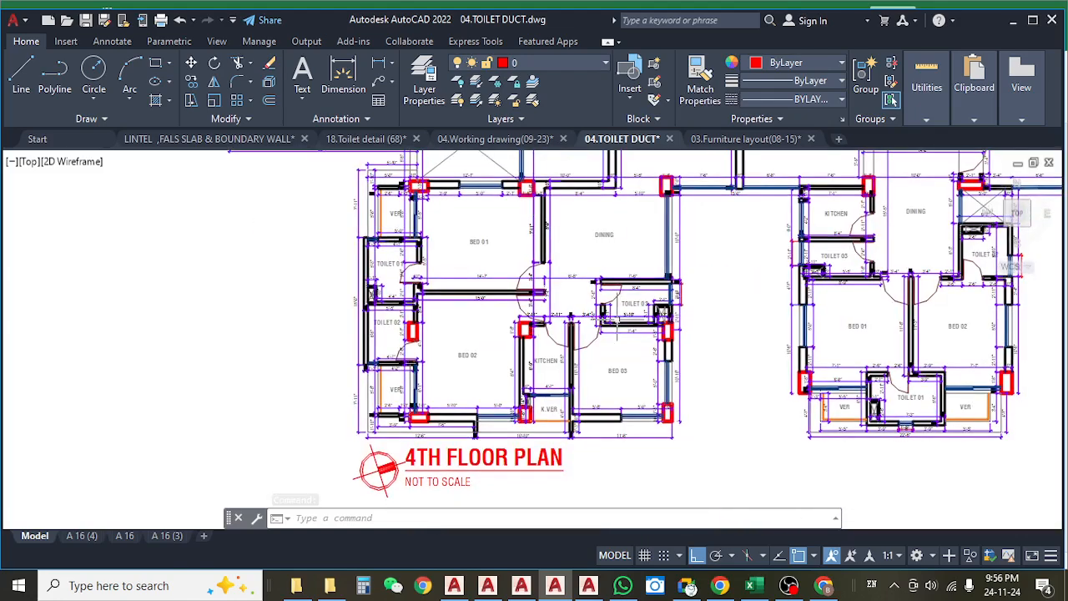
scroll(506, 239, "up", 2)
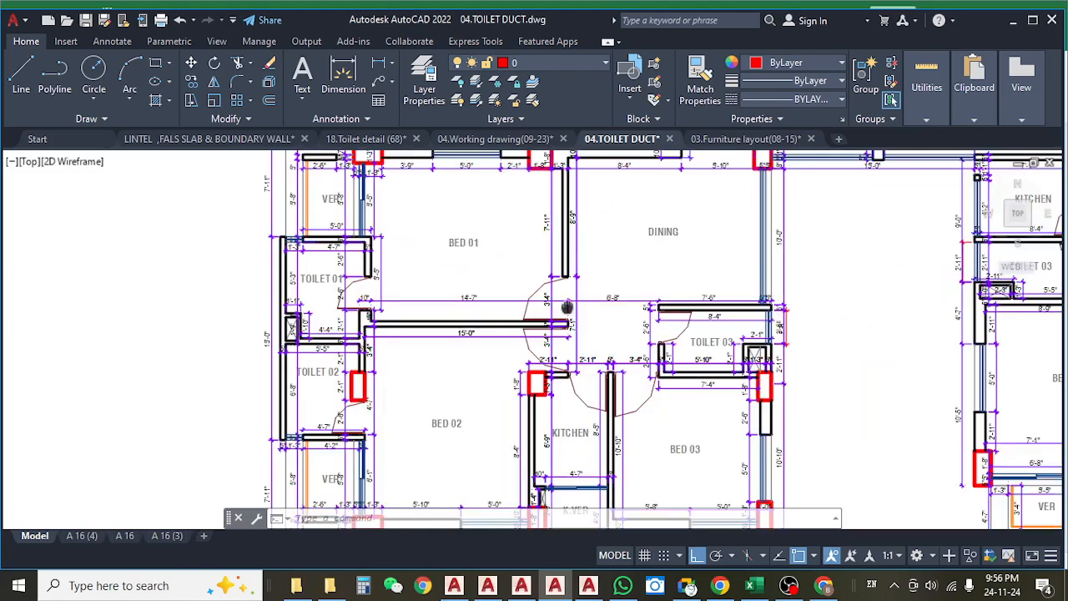
left_click_drag(568, 308, 582, 293)
scroll(331, 267, "up", 4)
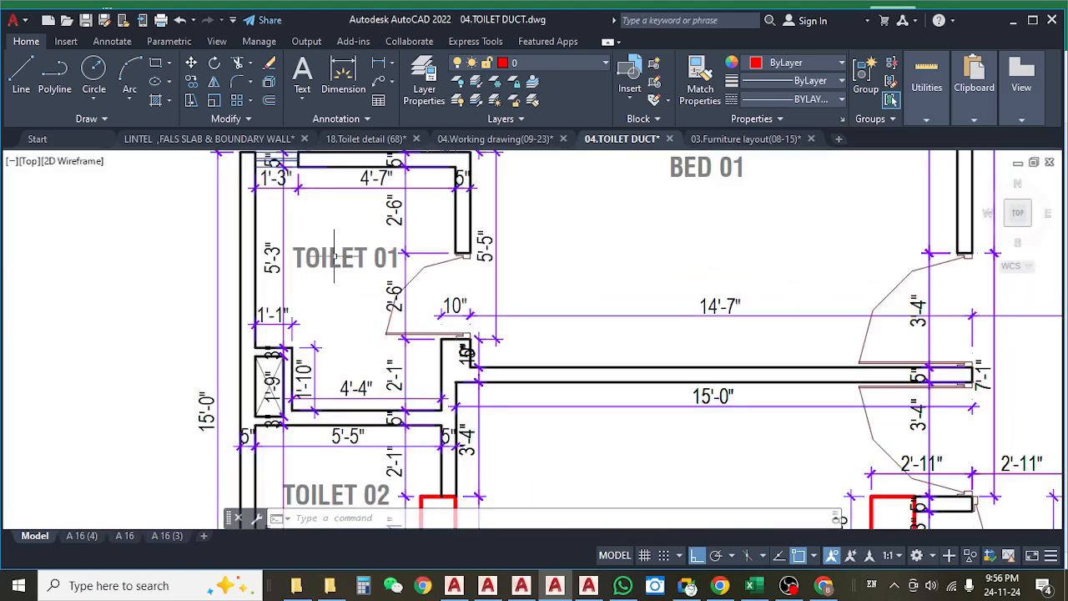
scroll(357, 319, "down", 8)
left_click_drag(670, 308, 547, 436)
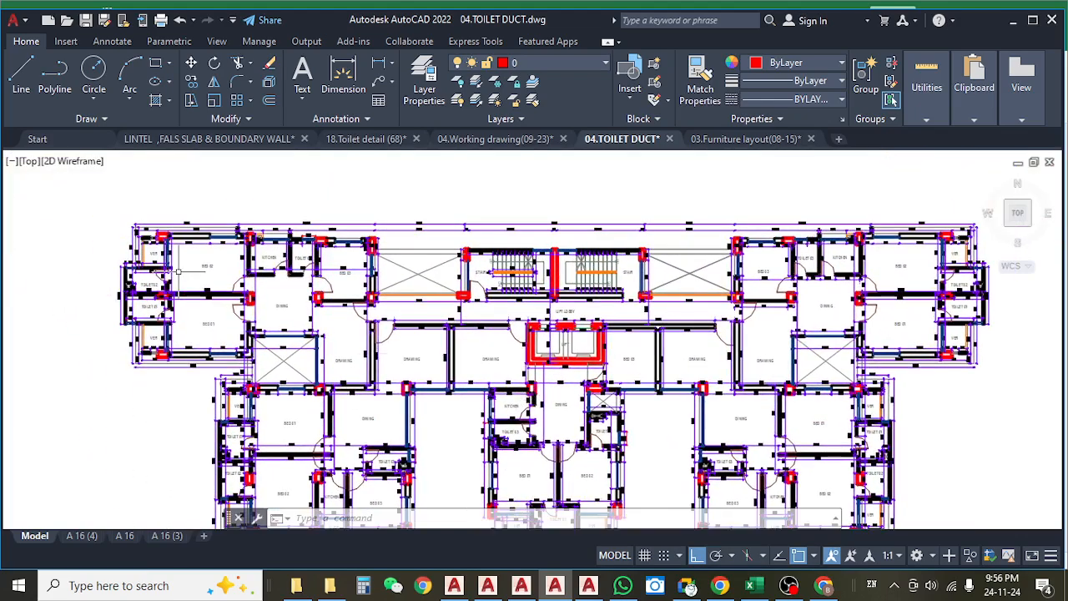
left_click_drag(635, 318, 428, 312)
scroll(655, 274, "up", 4)
scroll(695, 267, "down", 6)
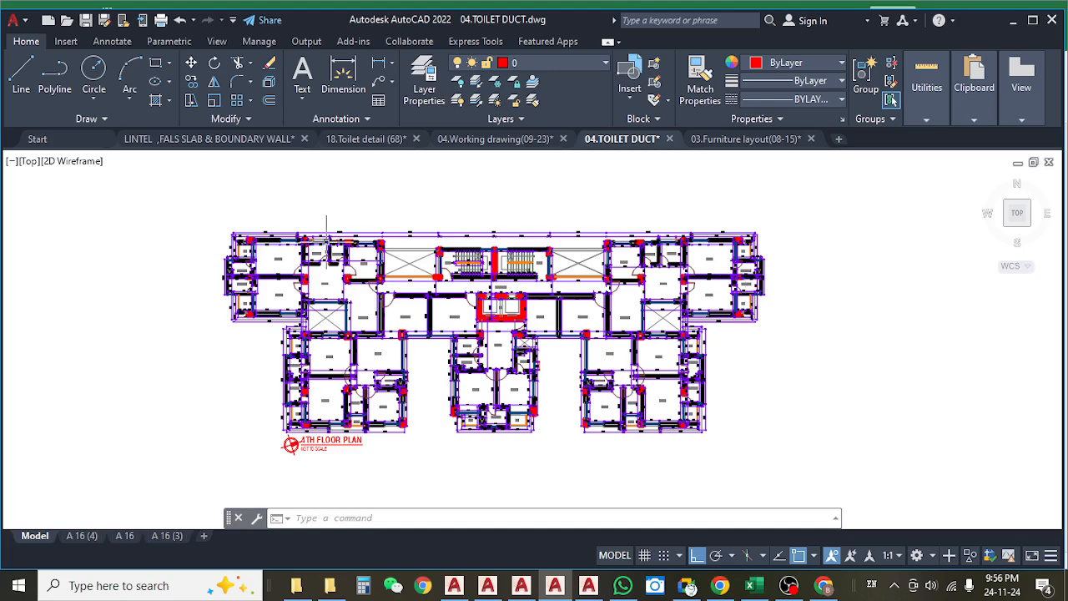
scroll(772, 284, "up", 4)
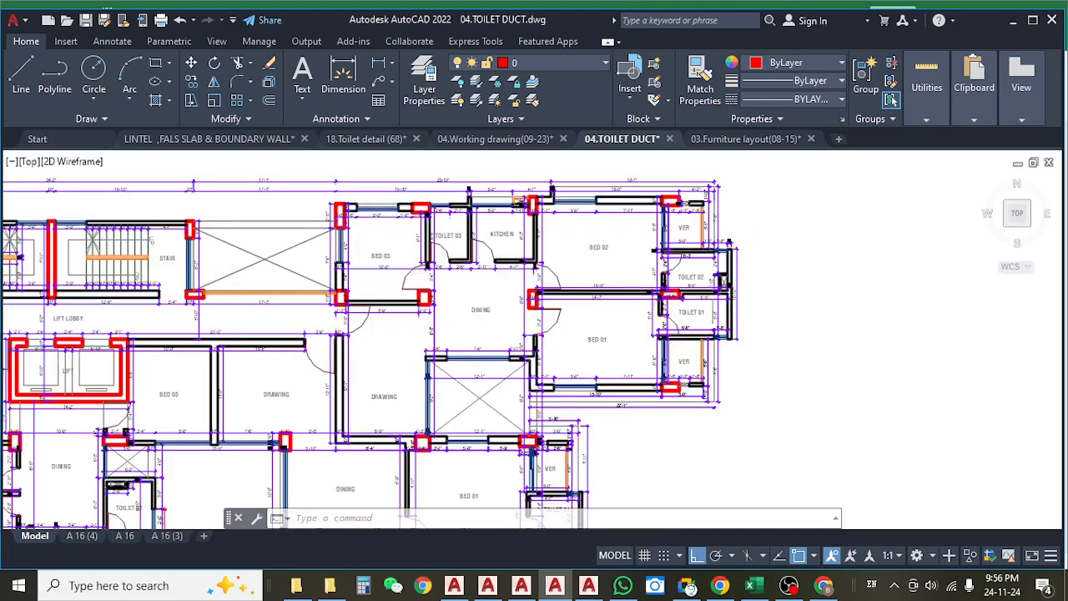
scroll(709, 265, "up", 4)
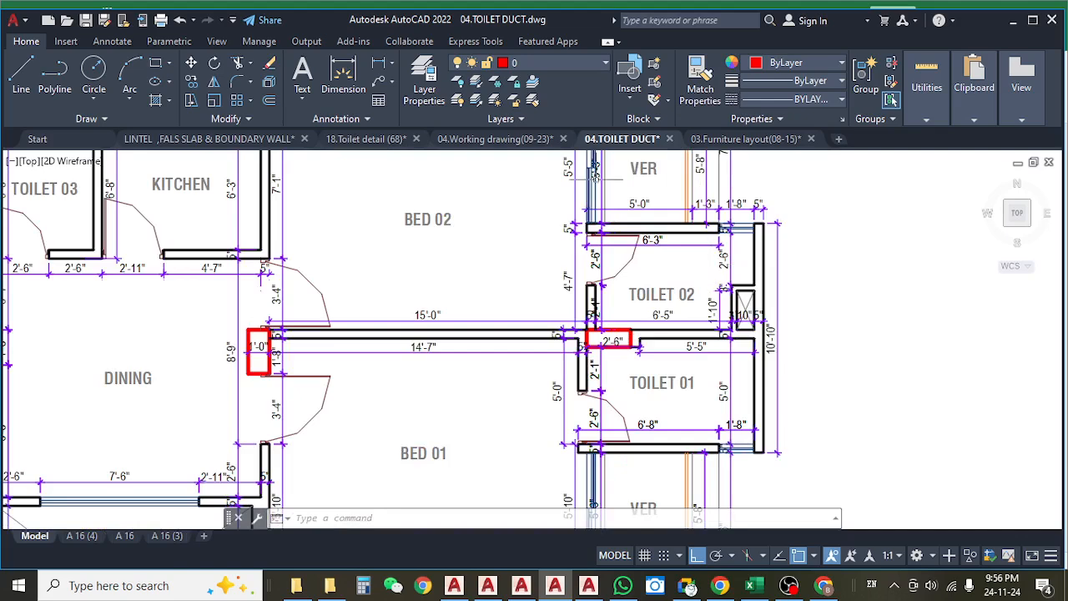
Examine the toilet, bedroom and kitchen layouts of the Type B and Type E flats in the 03.Furniture layout(08-15) drawing.
left_click(745, 139)
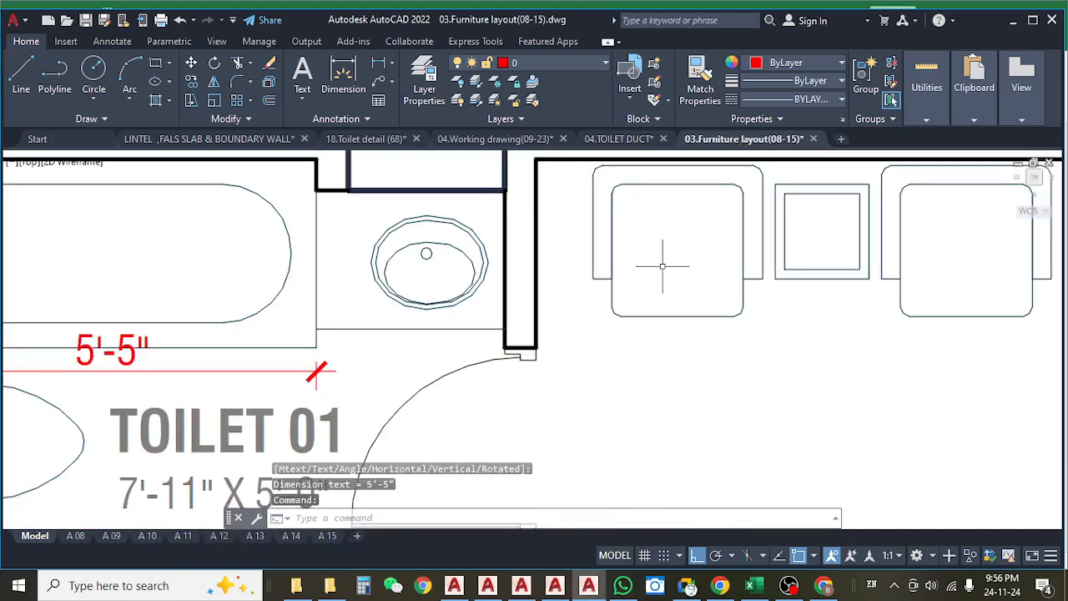
scroll(662, 266, "down", 6)
left_click_drag(760, 325, 476, 343)
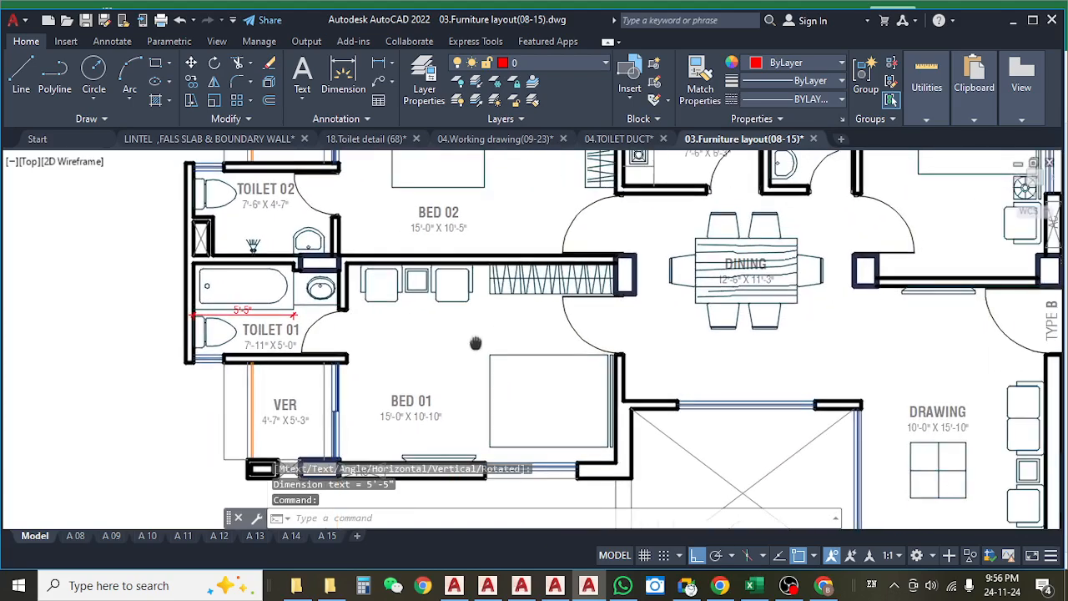
scroll(475, 343, "down", 2)
left_click_drag(369, 304, 342, 323)
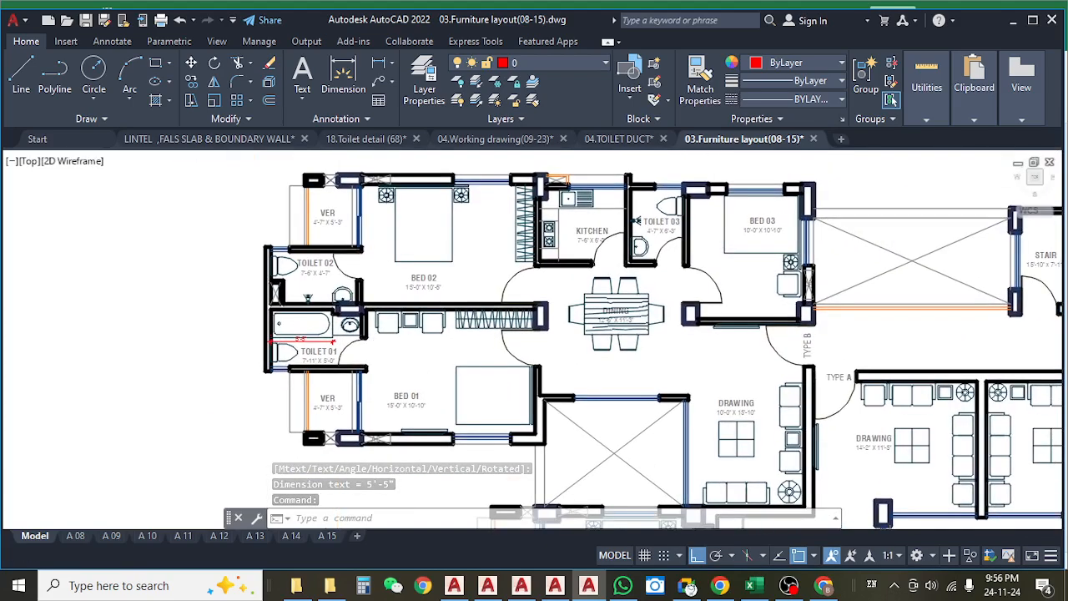
scroll(484, 341, "down", 2)
left_click_drag(491, 344, 0, 340)
scroll(943, 302, "up", 4)
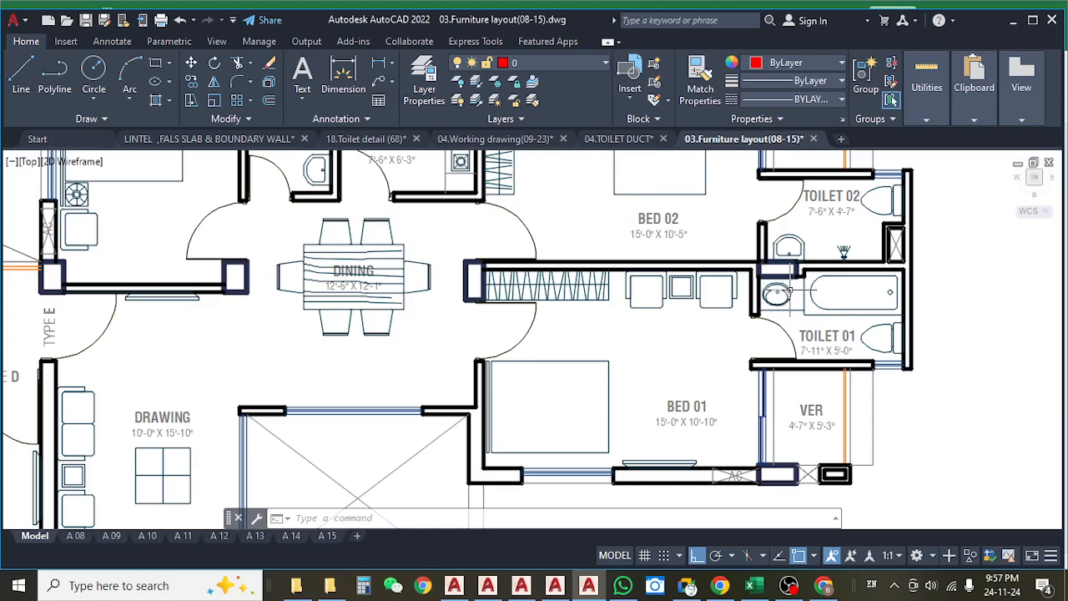
scroll(791, 325, "down", 5)
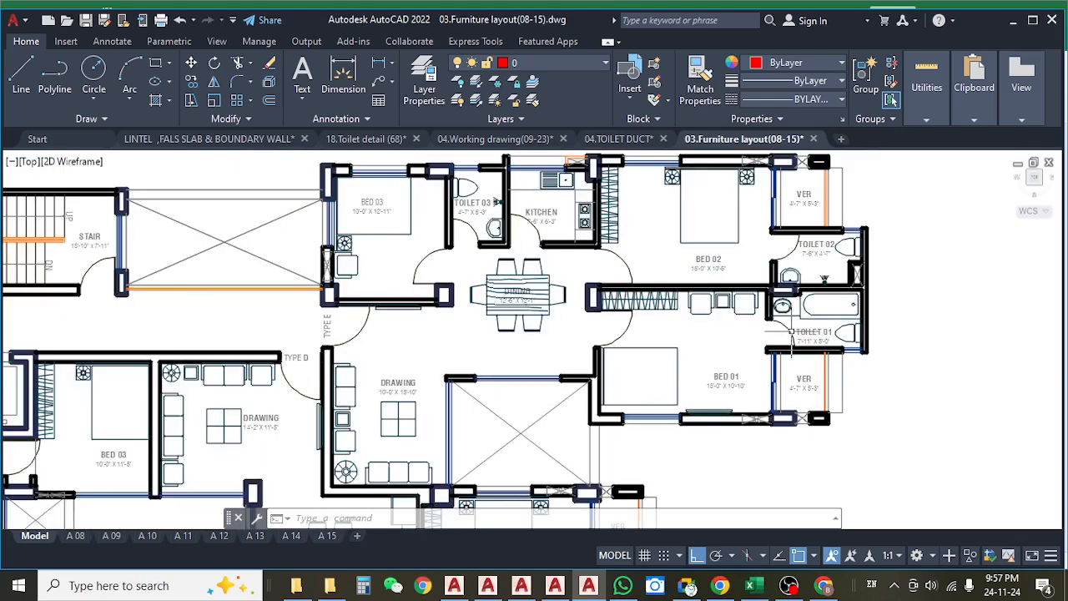
scroll(797, 328, "up", 5)
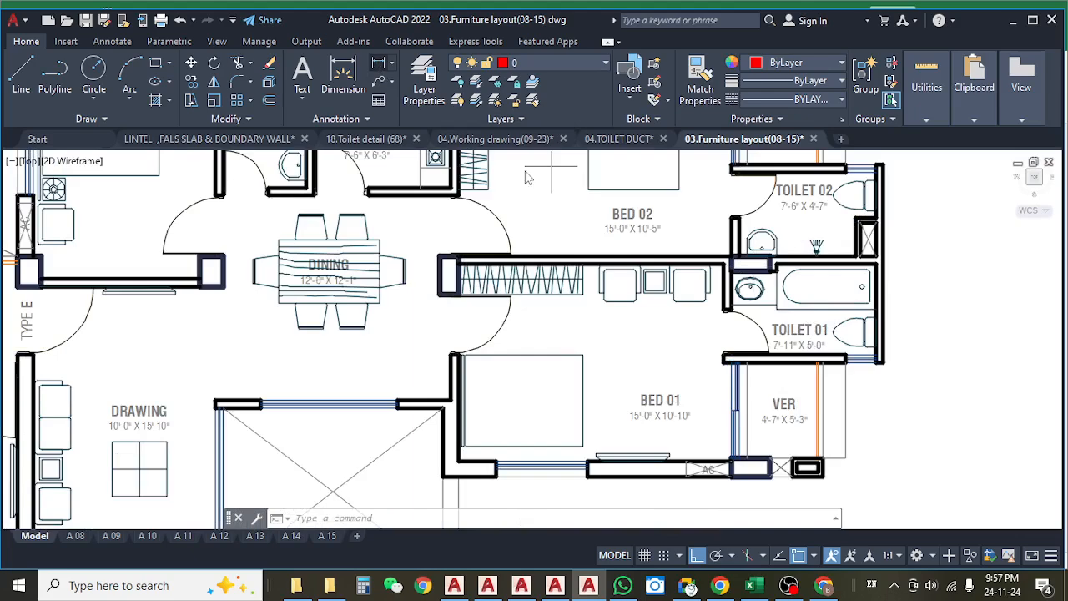
Measure the length of the Toilet 01 basin counter in the Type E flat with a linear dimension, without placing it.
left_click(379, 62)
scroll(777, 306, "up", 4)
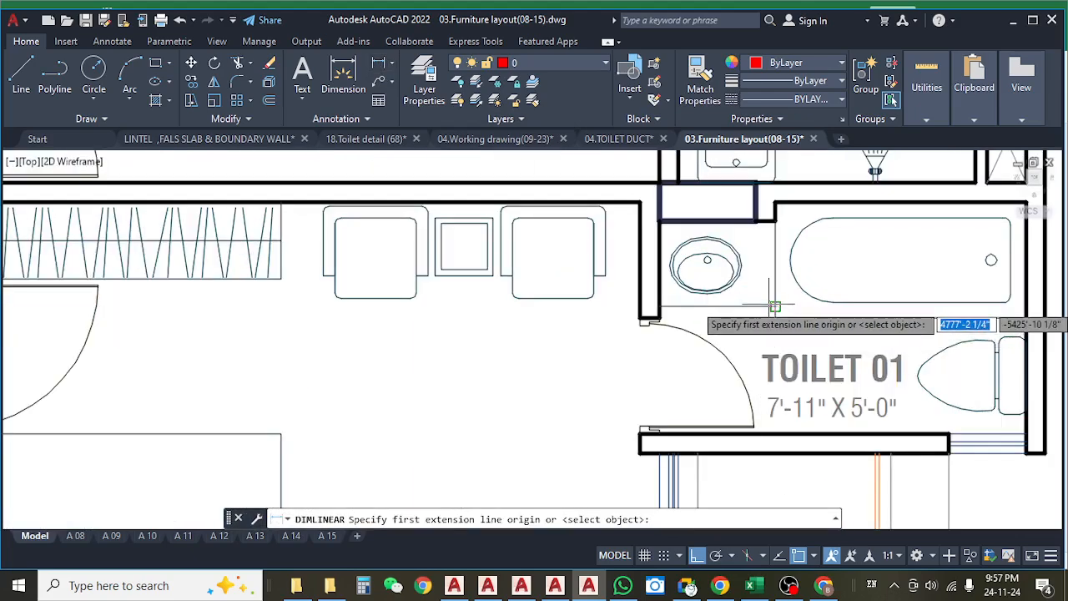
left_click(774, 306)
left_click(640, 307)
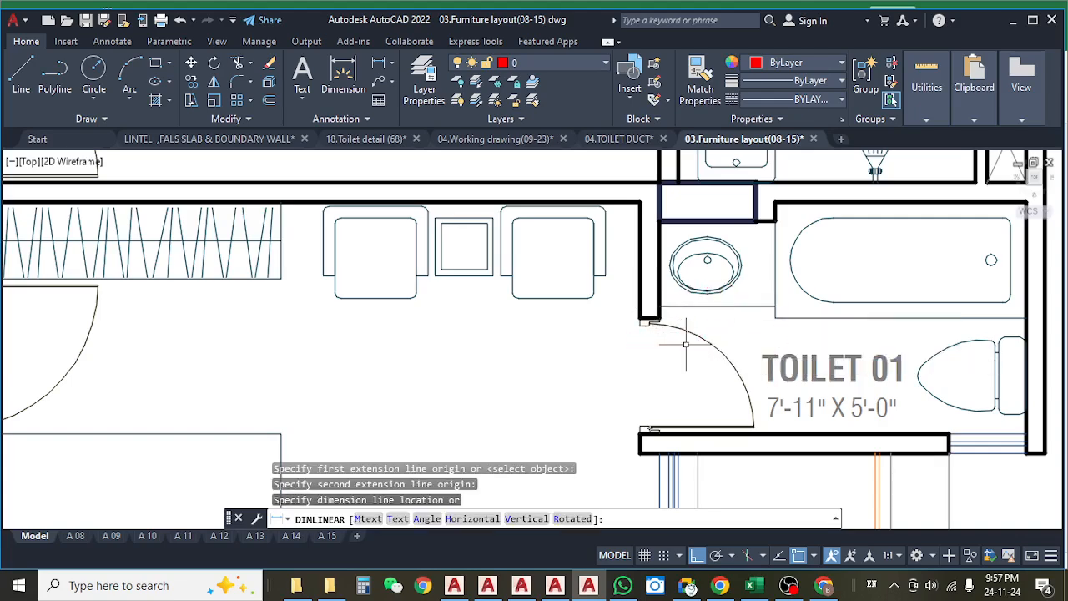
key("Escape")
Look over the whole 6th to 9th floor plan to survey the flats on both wings and in the centre.
scroll(687, 343, "down", 6)
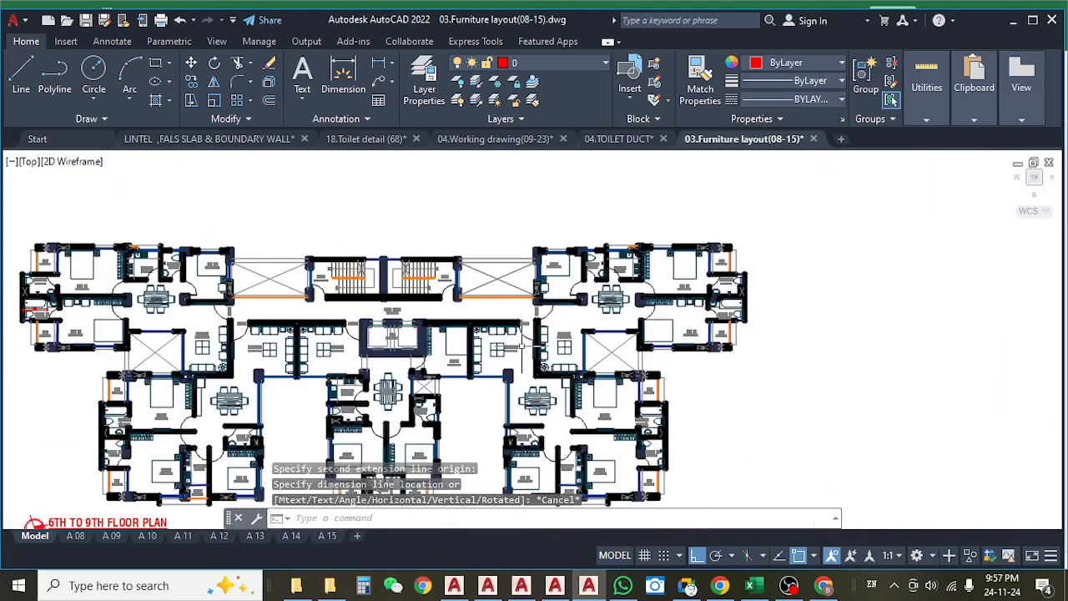
left_click_drag(521, 345, 650, 319)
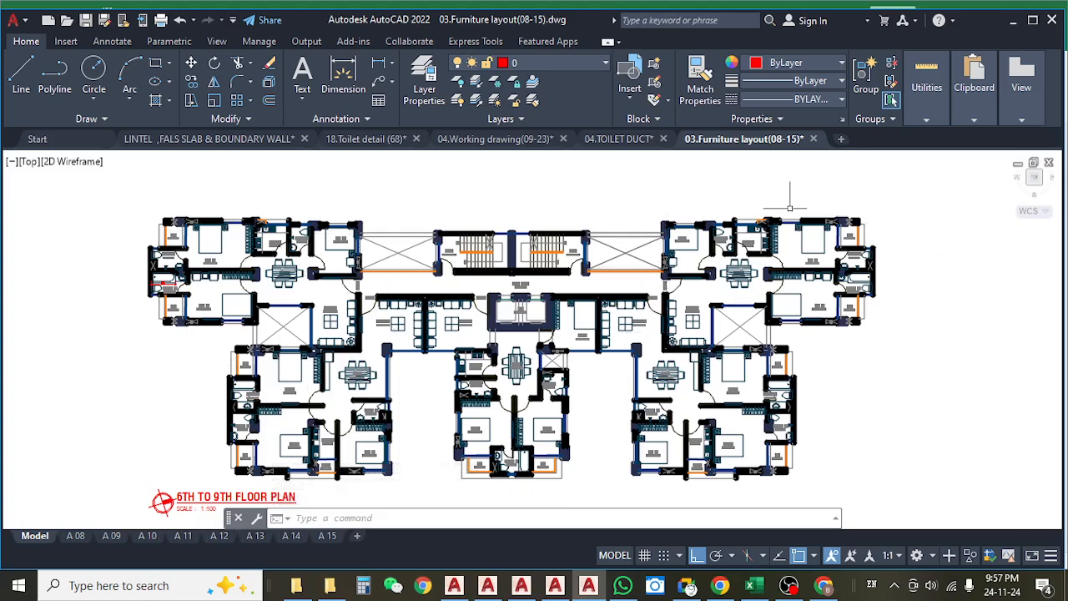
left_click_drag(442, 403, 464, 313)
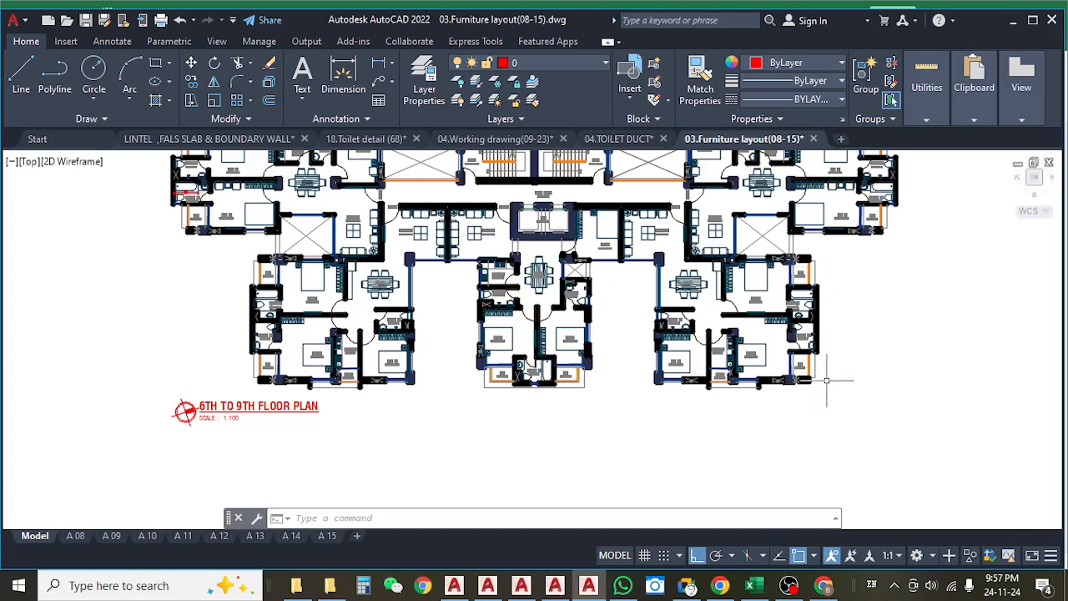
left_click_drag(827, 380, 784, 406)
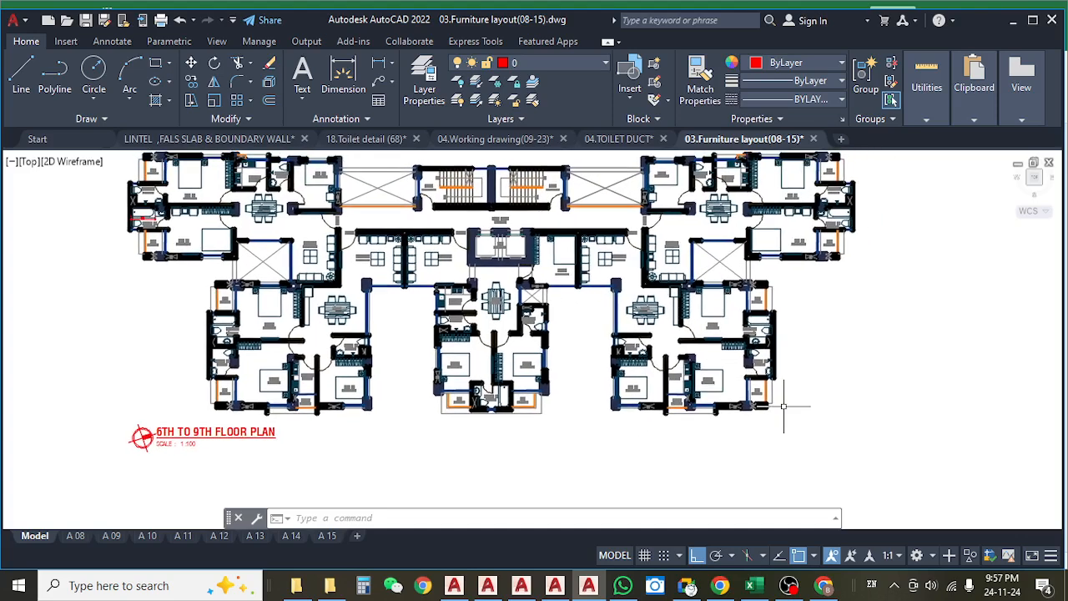
left_click_drag(778, 404, 790, 415)
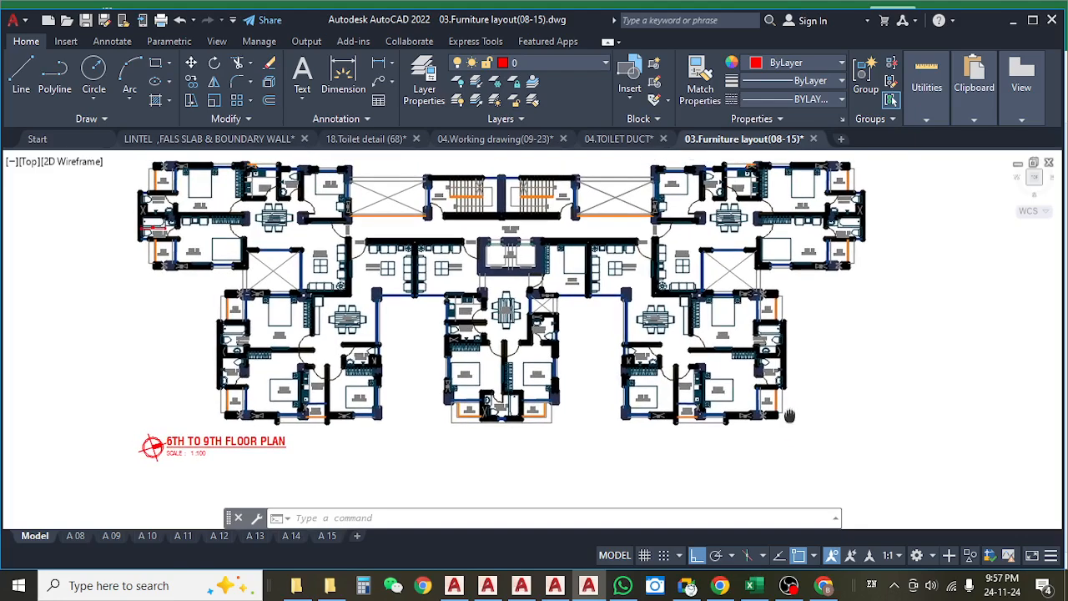
left_click_drag(800, 365, 800, 369)
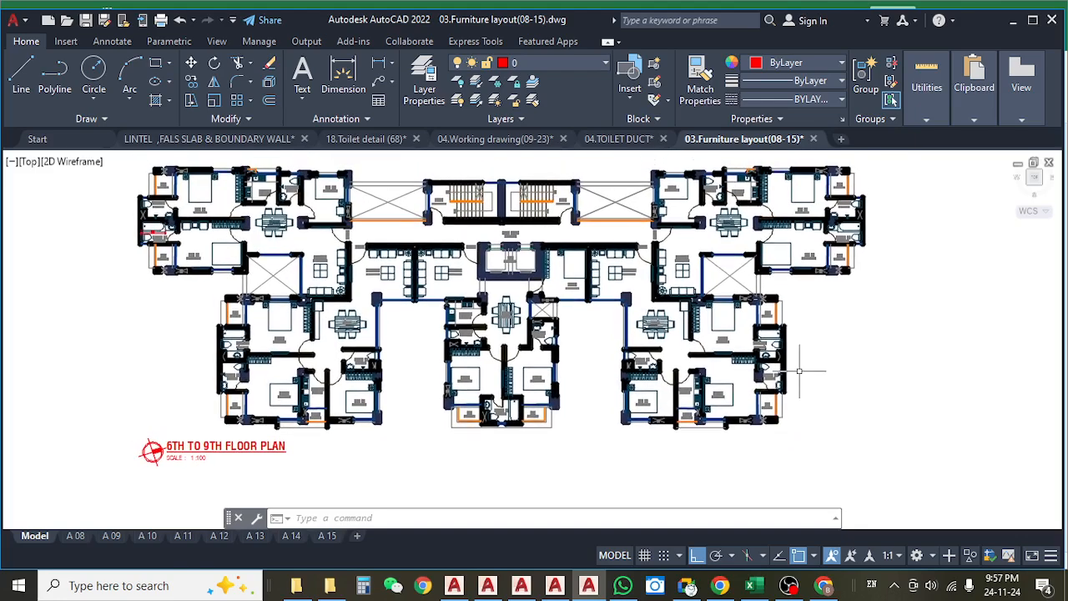
left_click_drag(244, 251, 281, 252)
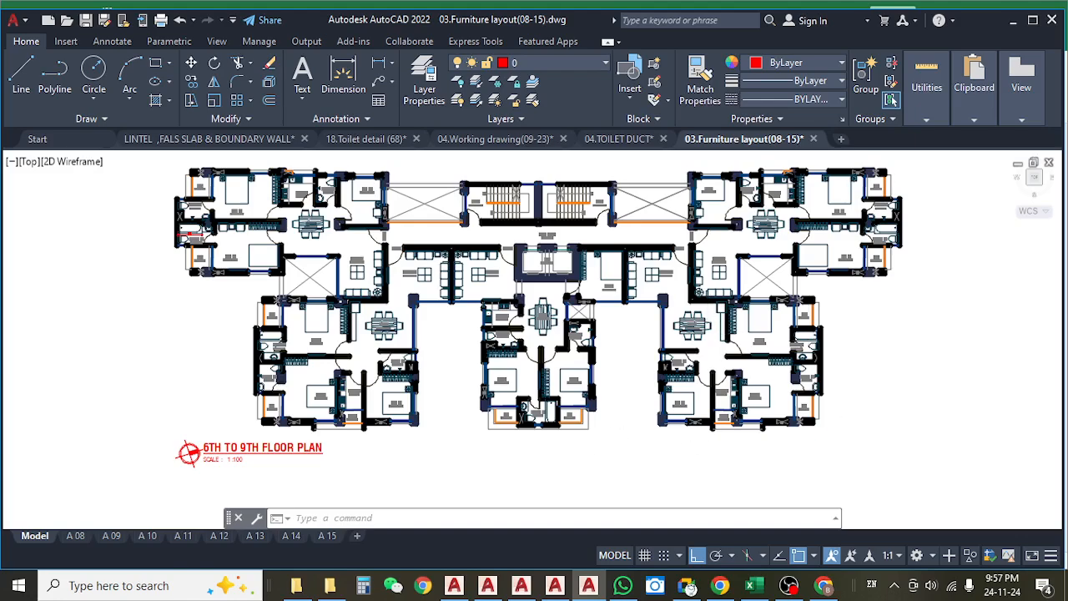
Examine the toilet and kitchen counters of the central and west-wing flats on the 6th to 9th floor plan.
scroll(522, 362, "up", 4)
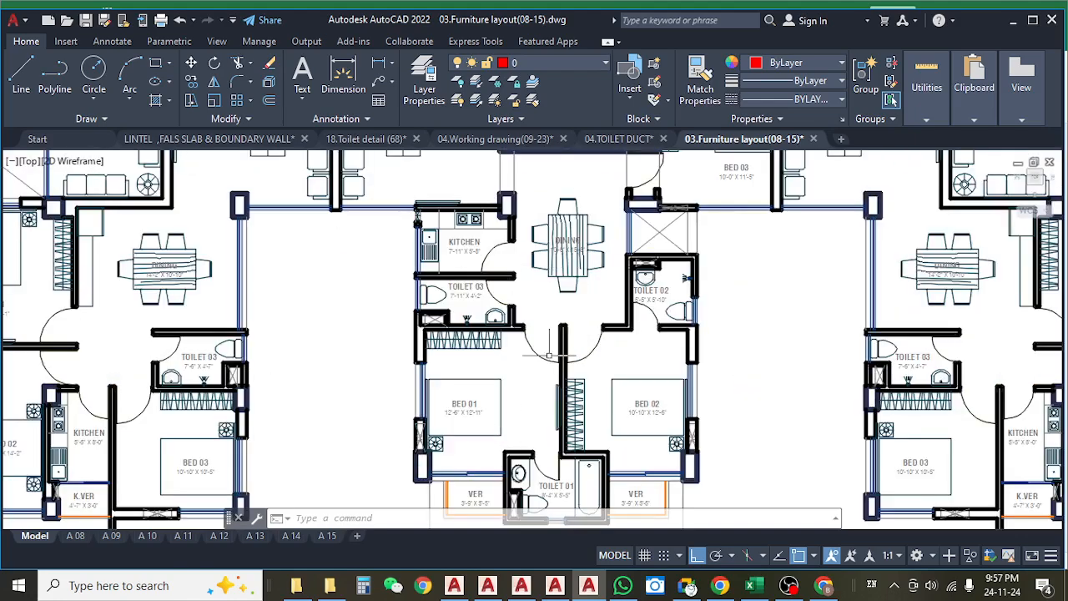
left_click_drag(526, 407, 543, 390)
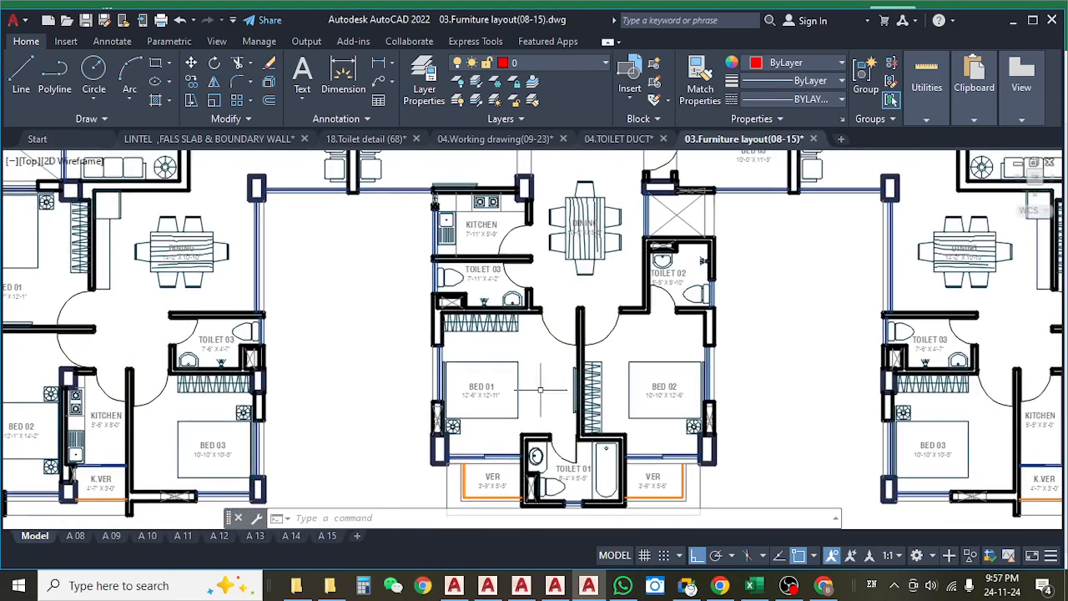
scroll(547, 351, "down", 4)
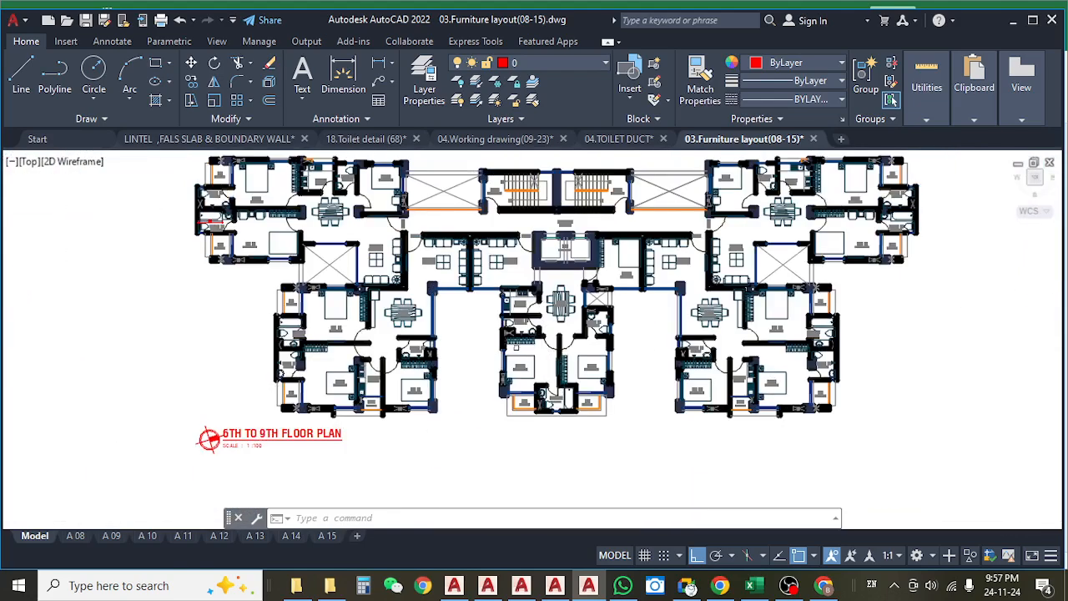
scroll(334, 337, "up", 2)
scroll(289, 339, "up", 2)
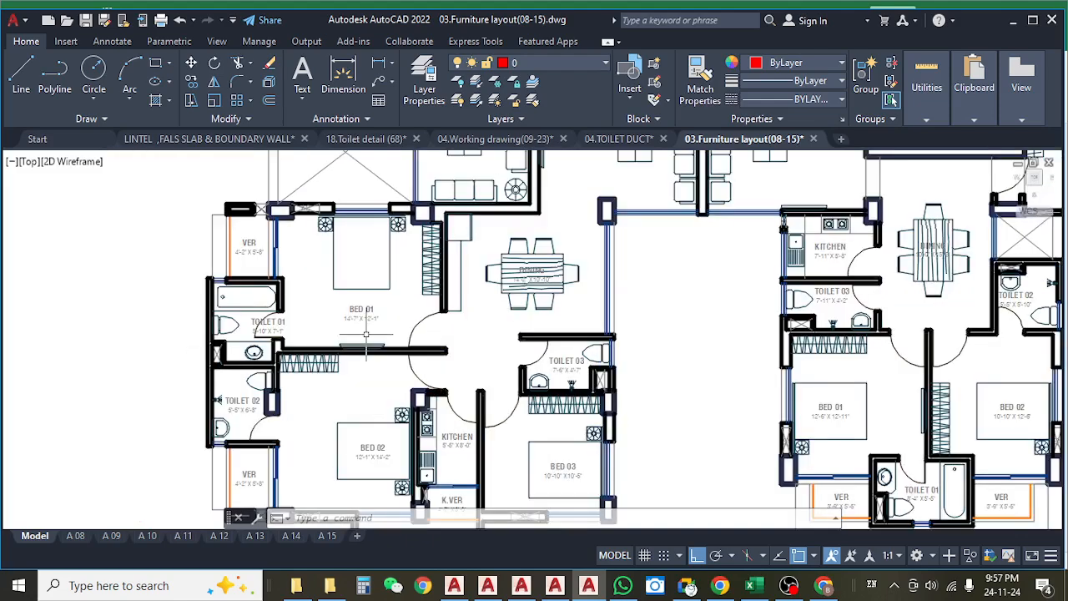
scroll(366, 334, "down", 5)
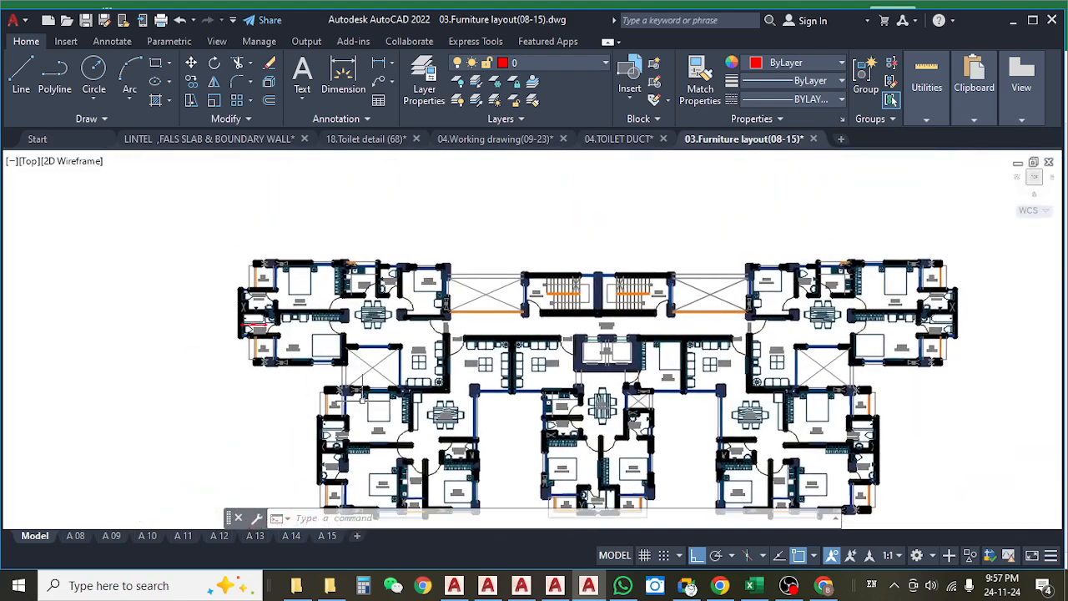
scroll(354, 263, "up", 5)
scroll(425, 331, "down", 1)
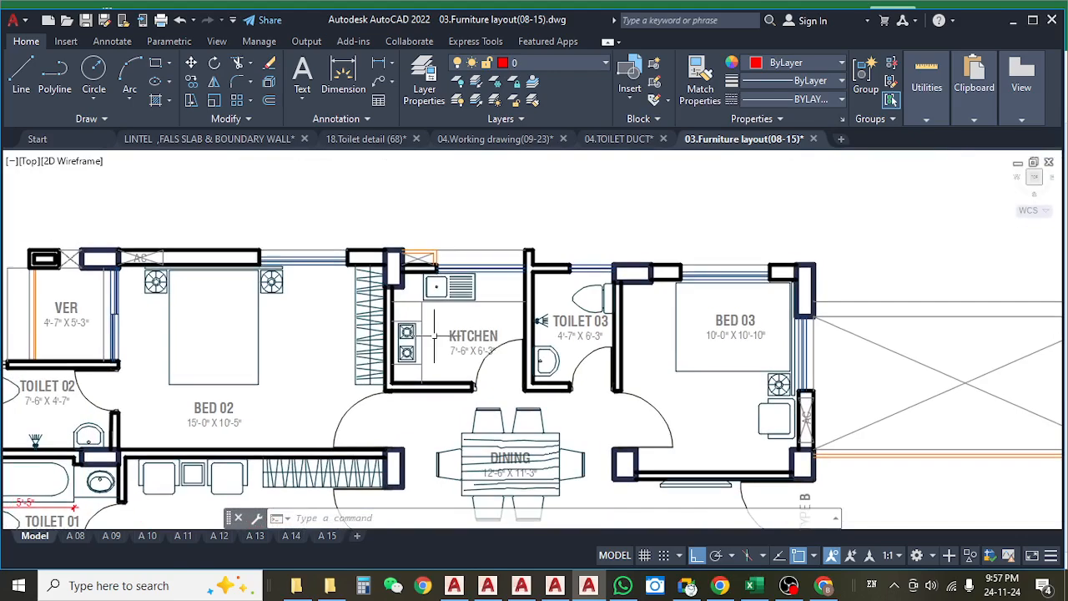
Measure the depth of the stove counter in the kitchen beside Toilet 03 of the upper-west flat with a linear dimension, without placing it.
key("Escape")
scroll(425, 331, "down", 2)
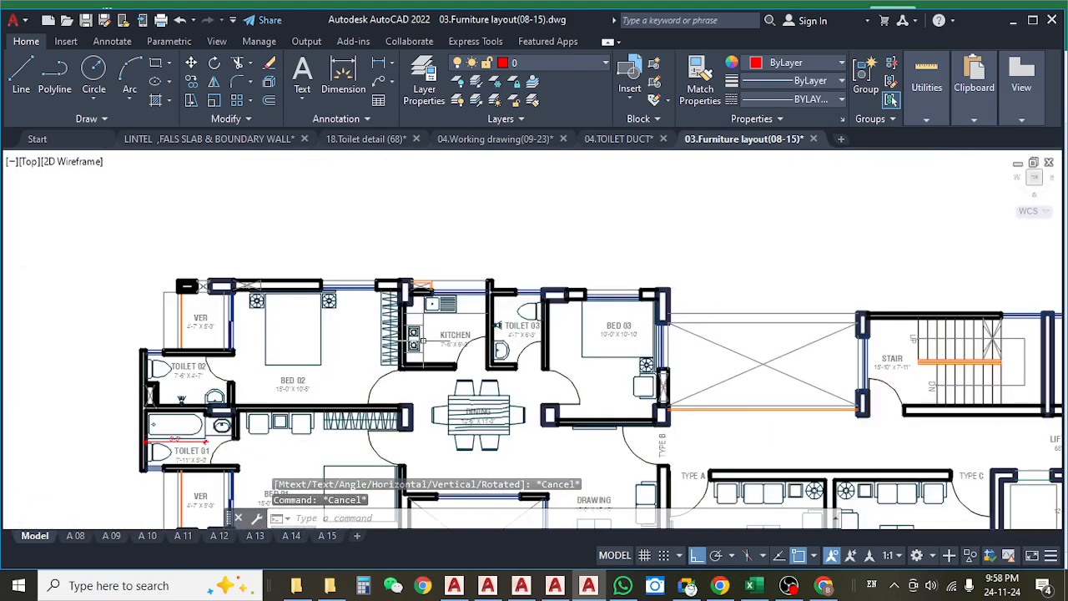
scroll(427, 346, "down", 5)
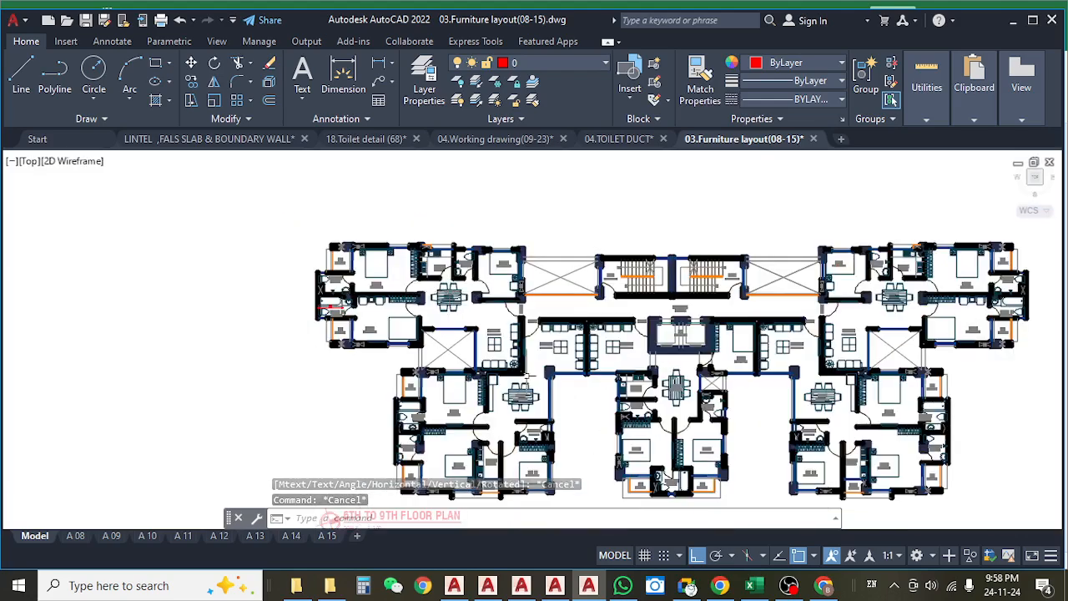
left_click_drag(549, 360, 472, 284)
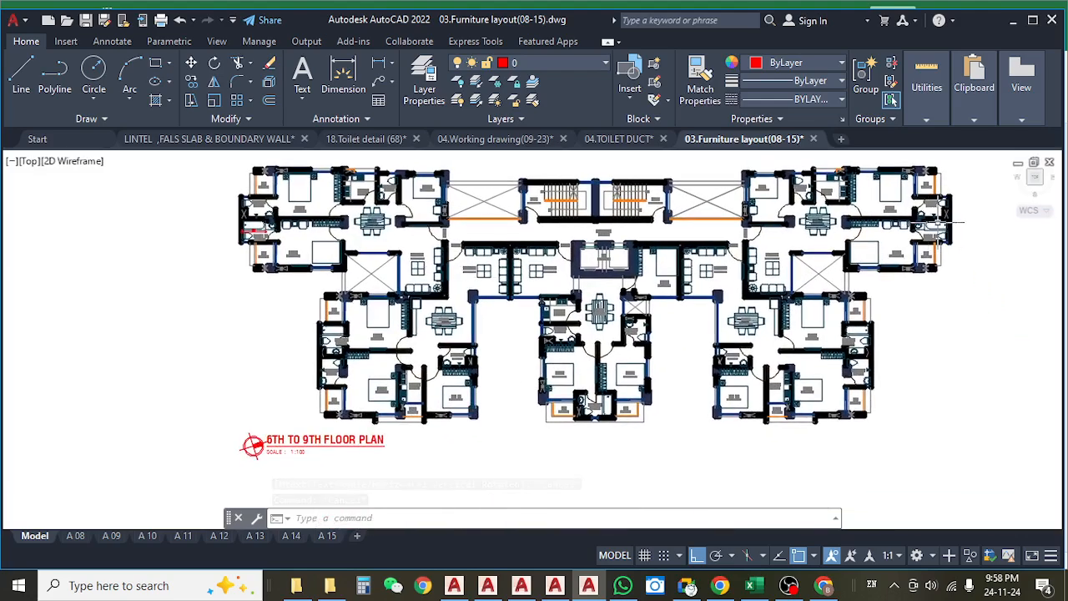
left_click_drag(697, 336, 663, 360)
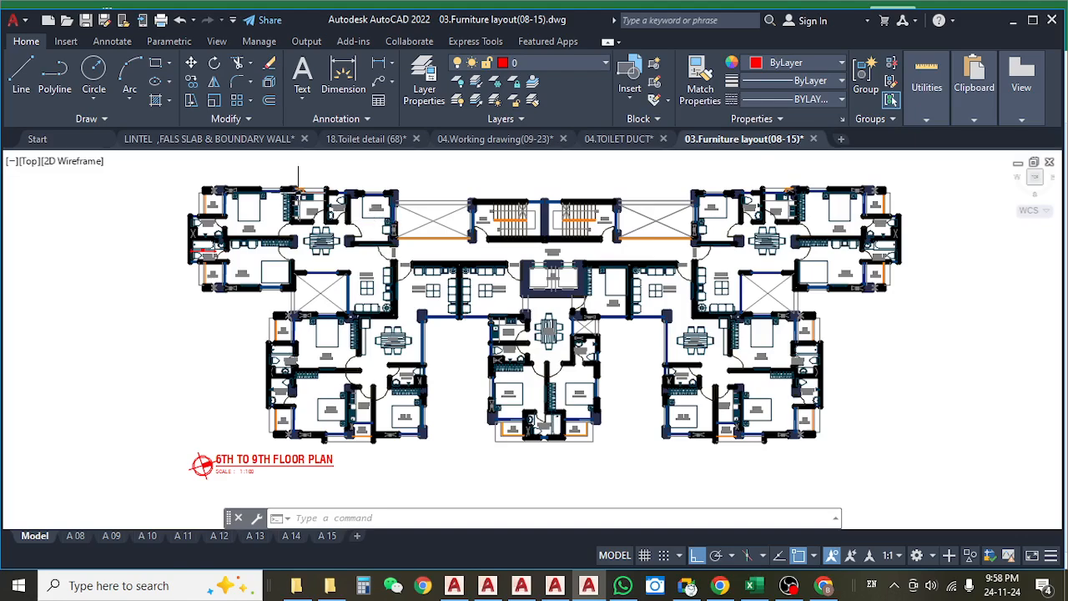
scroll(302, 200, "up", 10)
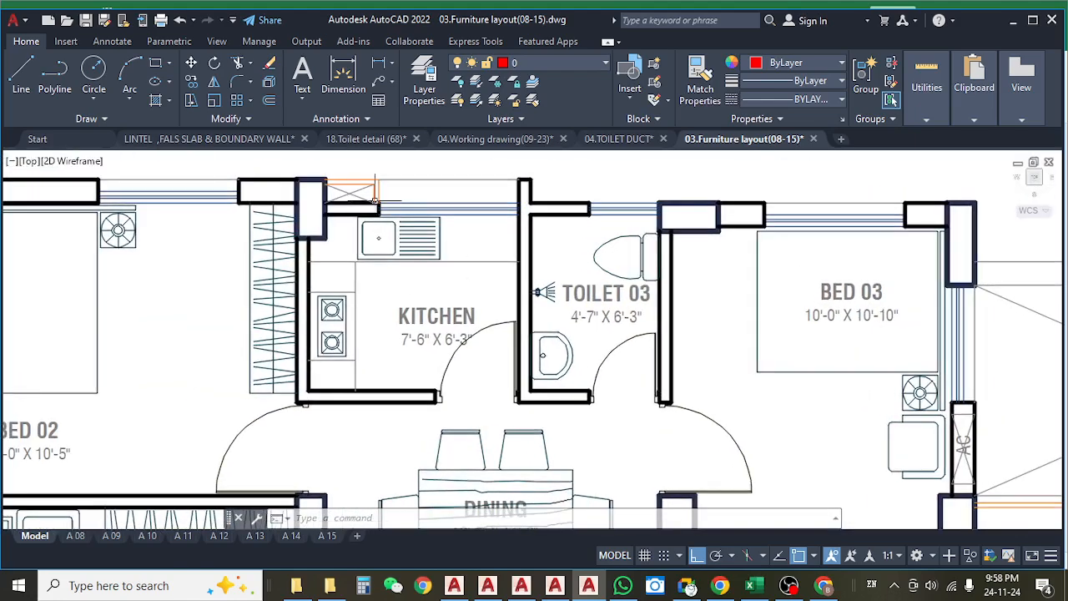
left_click_drag(373, 203, 386, 208)
left_click(378, 63)
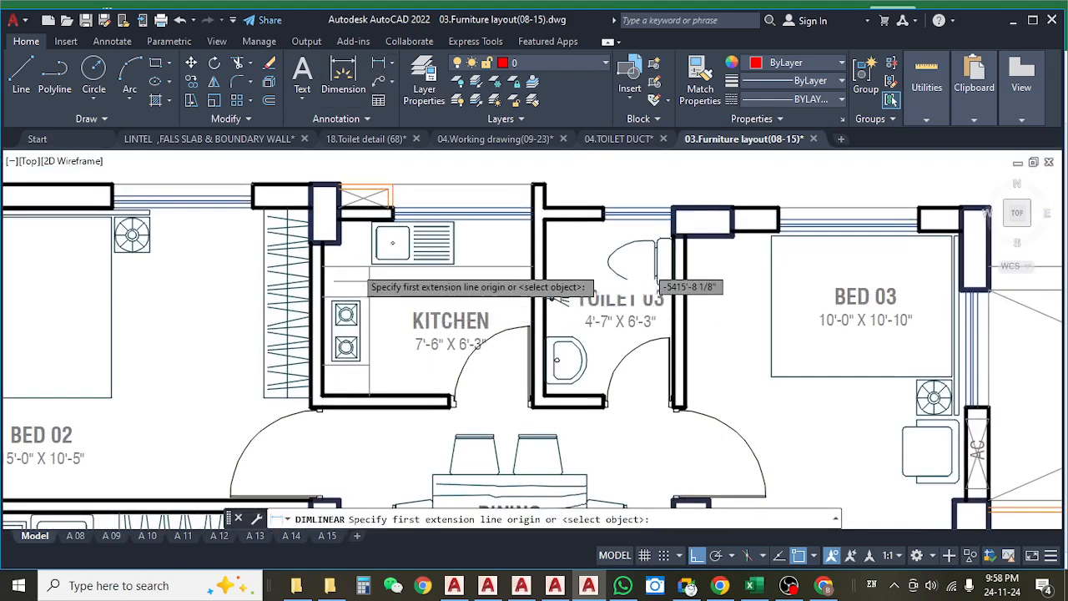
left_click(368, 278)
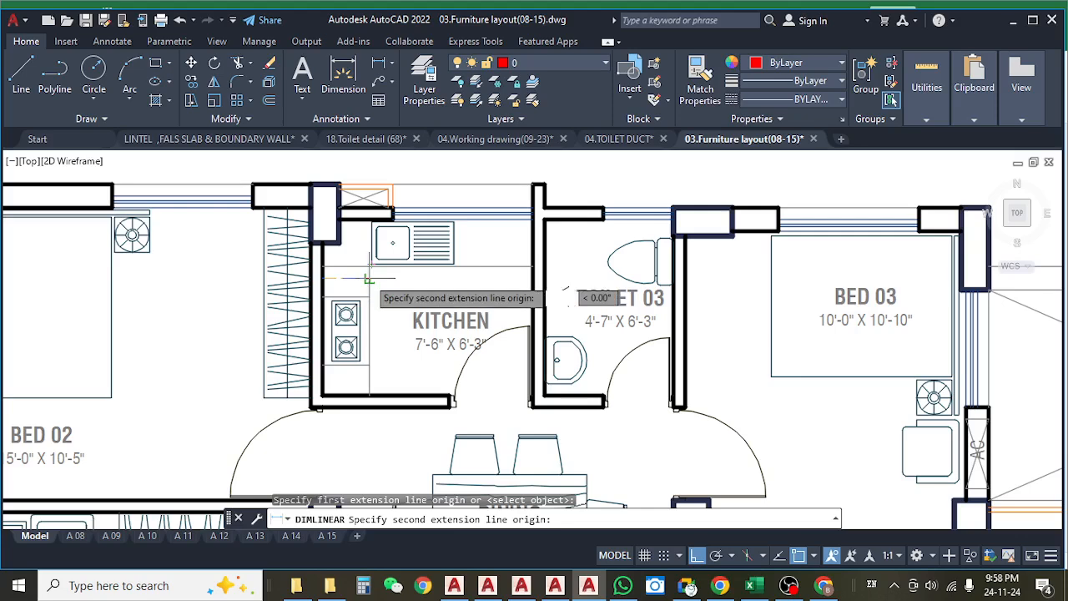
left_click(368, 280)
scroll(369, 285, "up", 4)
key("Escape")
Measure the sink counter's depth from its front edge to the window wall with a linear dimension, without placing it.
left_click_drag(468, 267, 394, 315)
key("space")
left_click(559, 292)
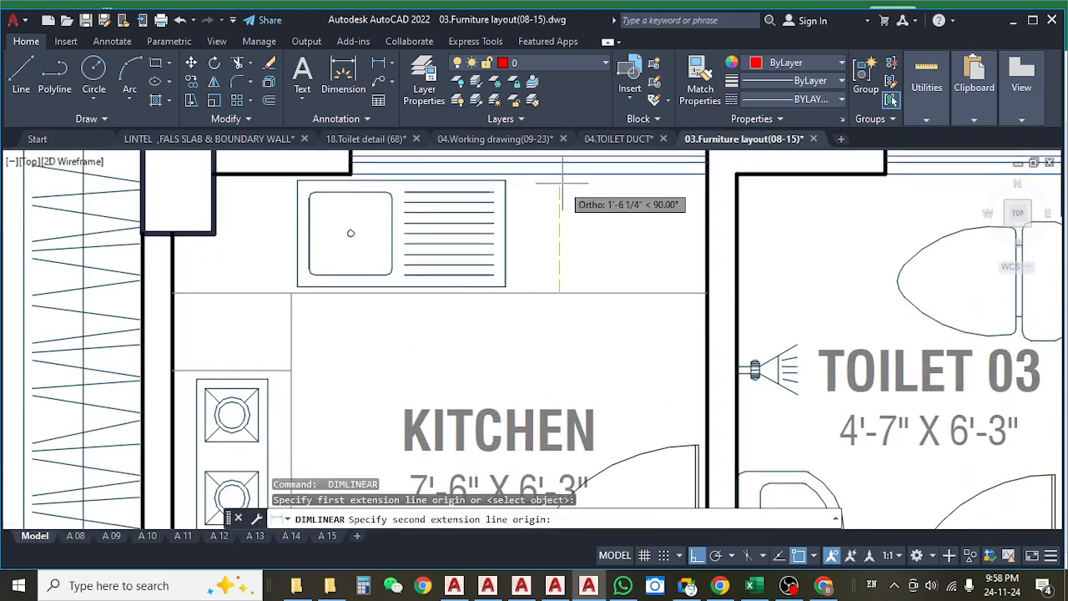
left_click(559, 173)
key("Escape")
Measure the stove counter's depth from its front edge to the far face of the side wall, without placing the dimension.
scroll(455, 265, "down", 4)
scroll(455, 265, "up", 5)
key("space")
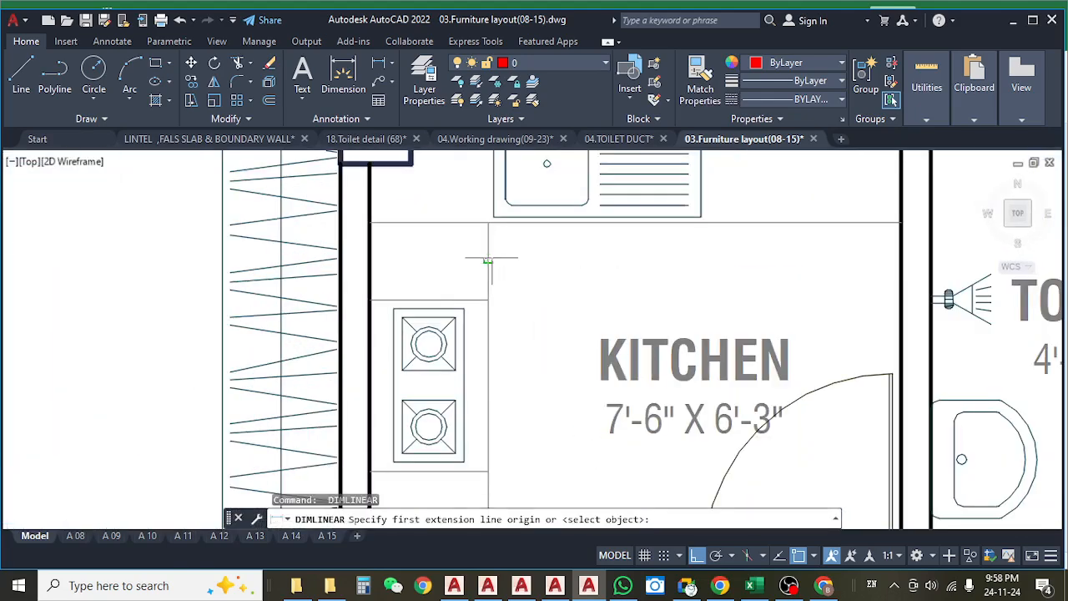
left_click(489, 257)
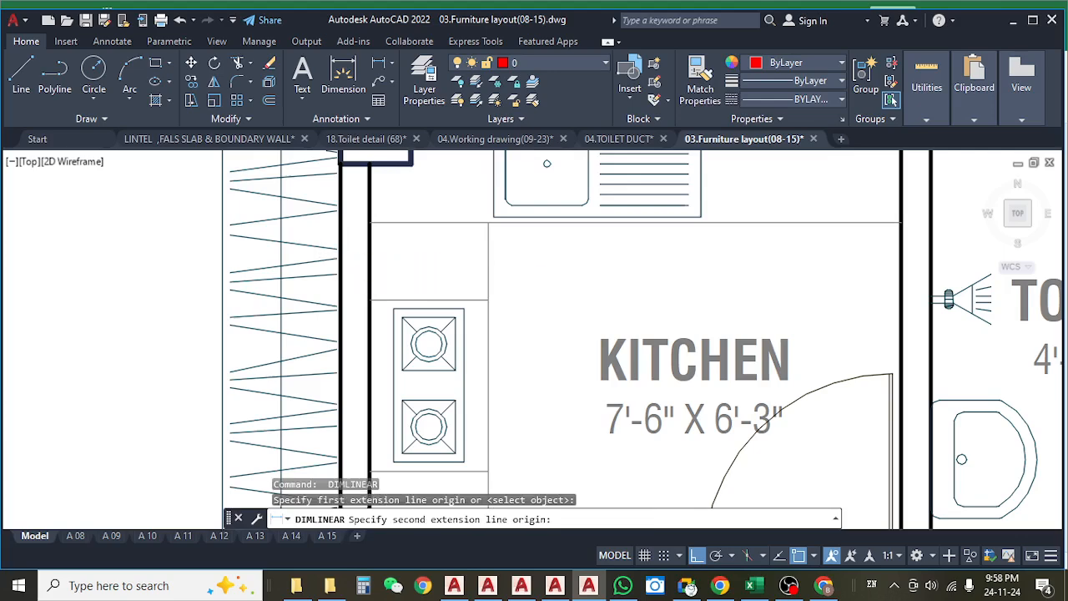
left_click(340, 258)
key("Escape")
Measure the sink counter's depth from its front edge to the outer face of the window wall, without placing the dimension.
left_click_drag(573, 236, 478, 353)
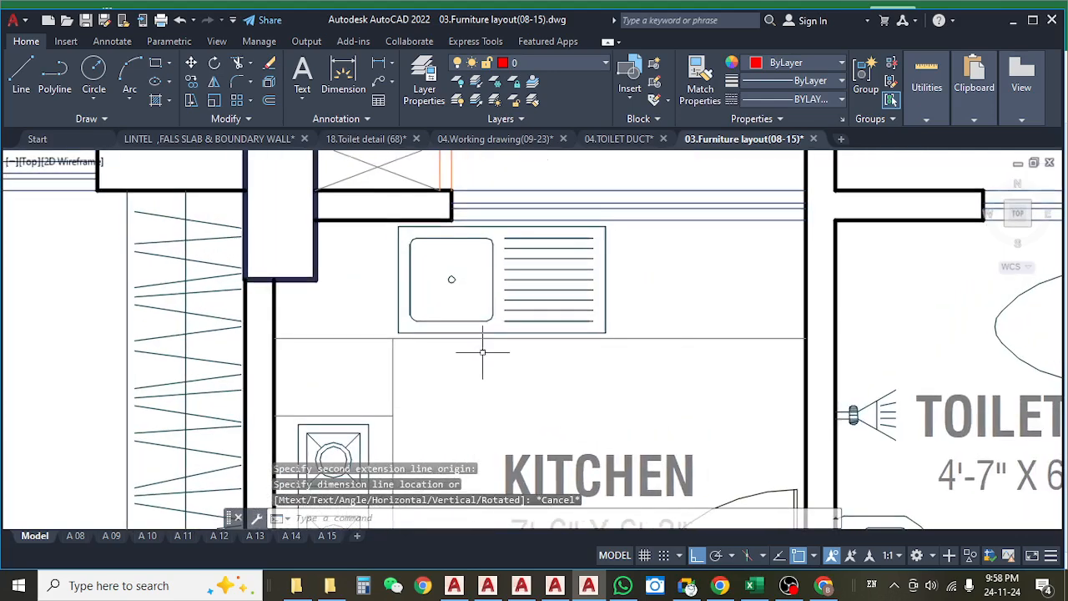
key("space")
left_click(662, 338)
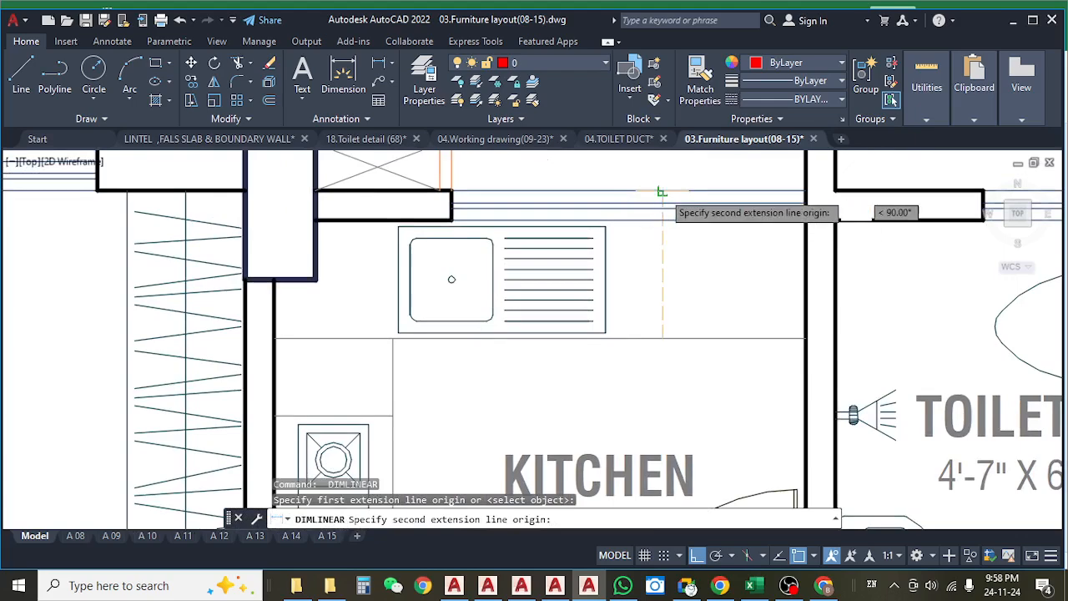
left_click(661, 191)
key("Escape")
Measure the sink counter's length across the kitchen including the side-wall thicknesses, without placing the dimension.
scroll(660, 222, "down", 3)
scroll(711, 288, "up", 1)
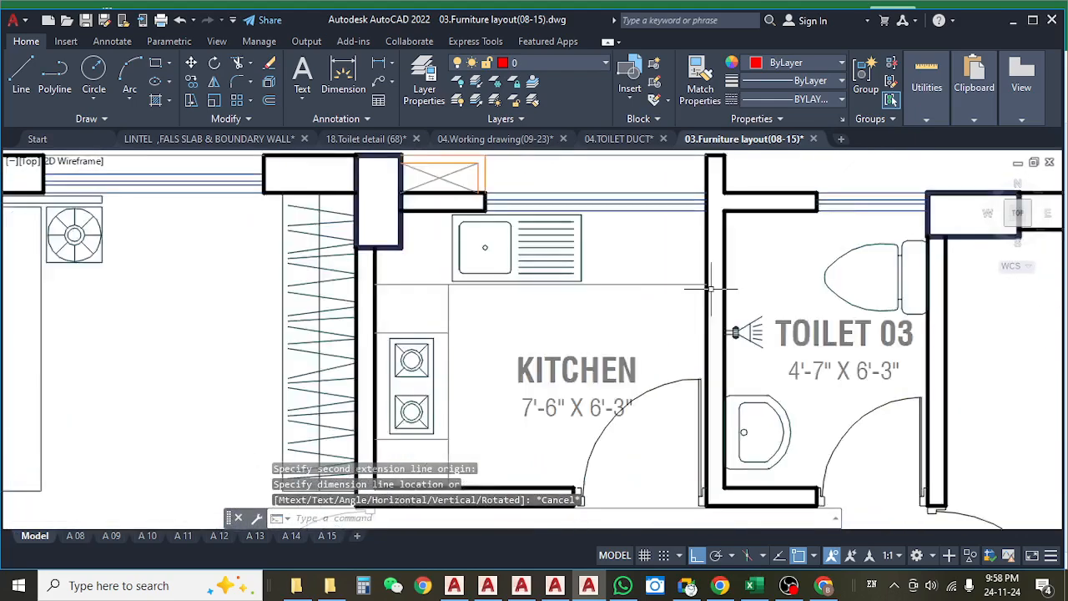
scroll(710, 288, "up", 2)
key("space")
left_click(716, 282)
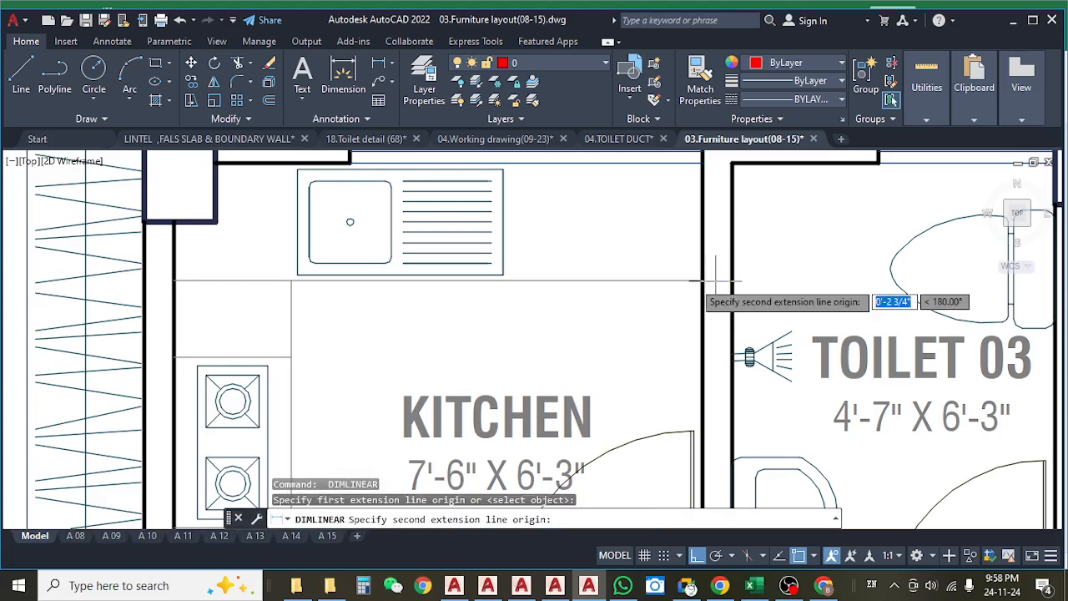
left_click(144, 282)
key("Escape")
Measure the stove counter's length from the kitchen's door-side wall to the sink counter's front edge, without placing the dimension.
left_click_drag(374, 341, 524, 222)
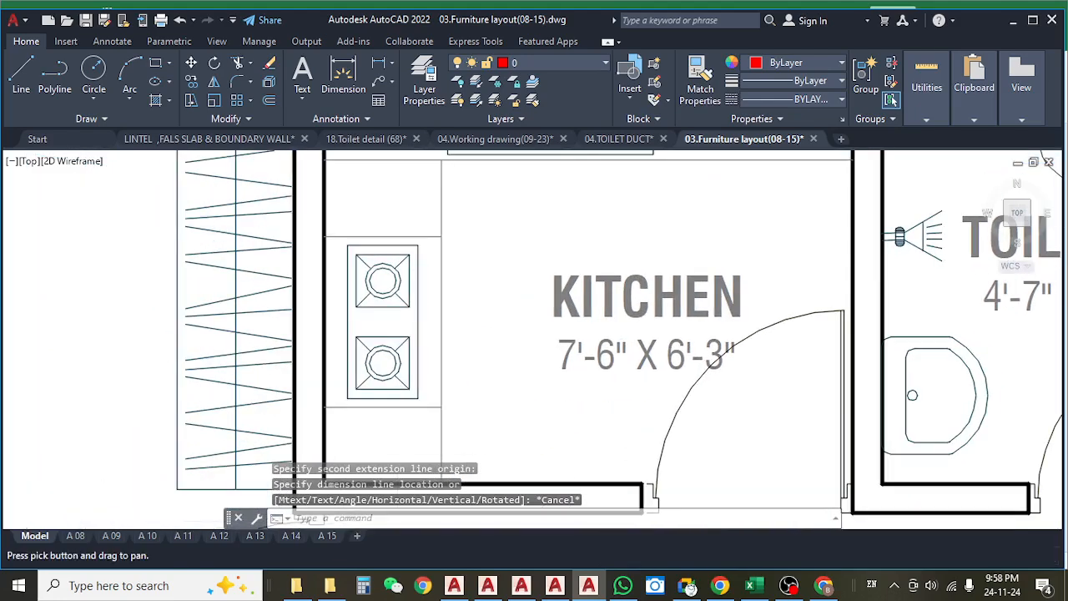
scroll(466, 234, "down", 2)
key("space")
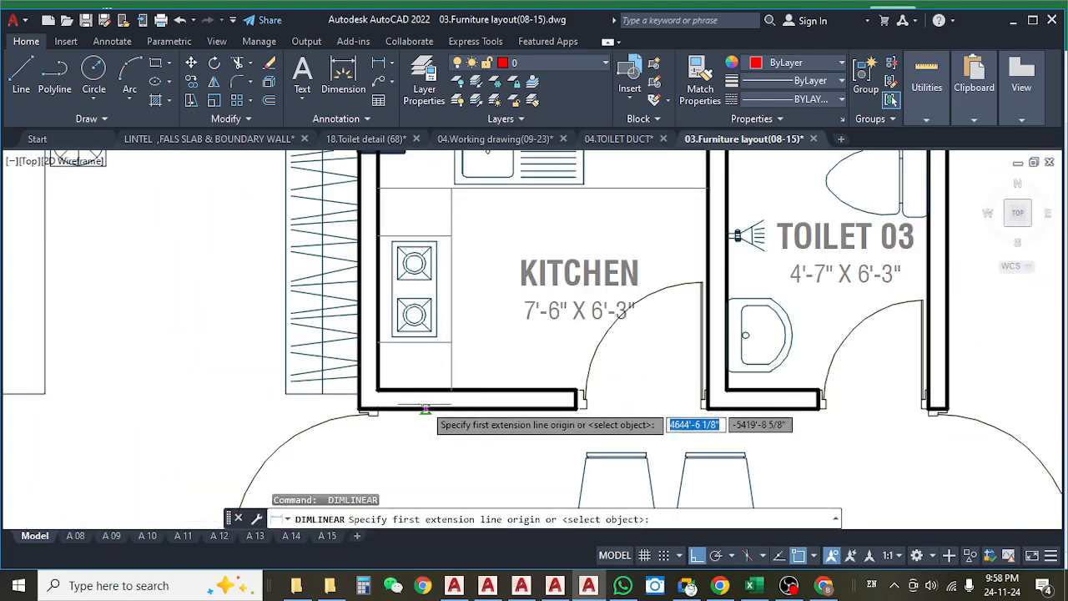
left_click(424, 389)
left_click(424, 186)
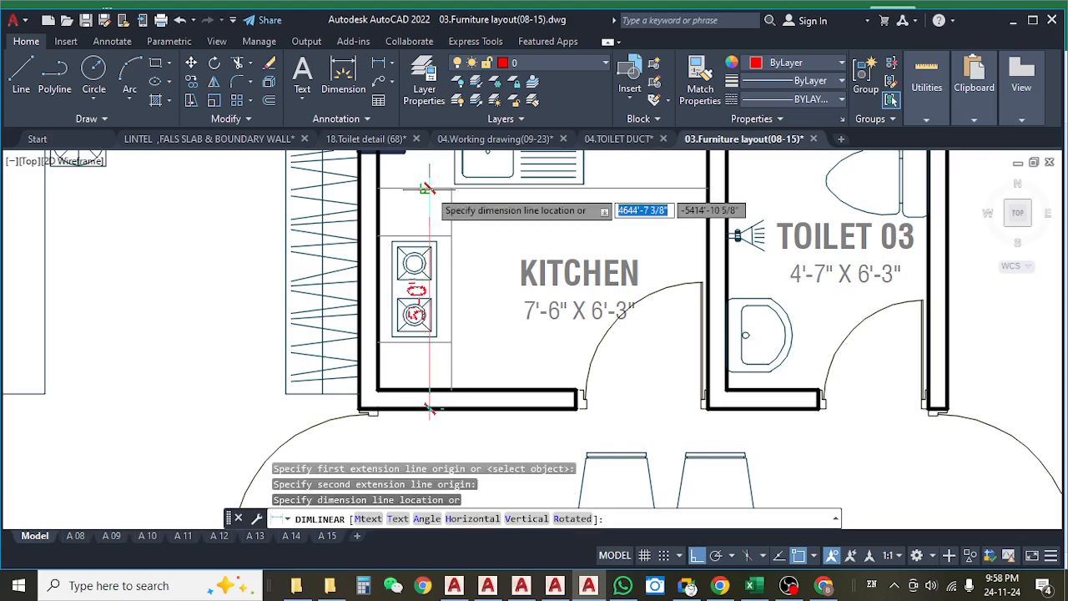
key("Escape")
Switch to the Excel estimate and insert a copy of the Toilet 1 row above the 1st floor Drop wall heading.
left_click_drag(453, 210, 449, 320)
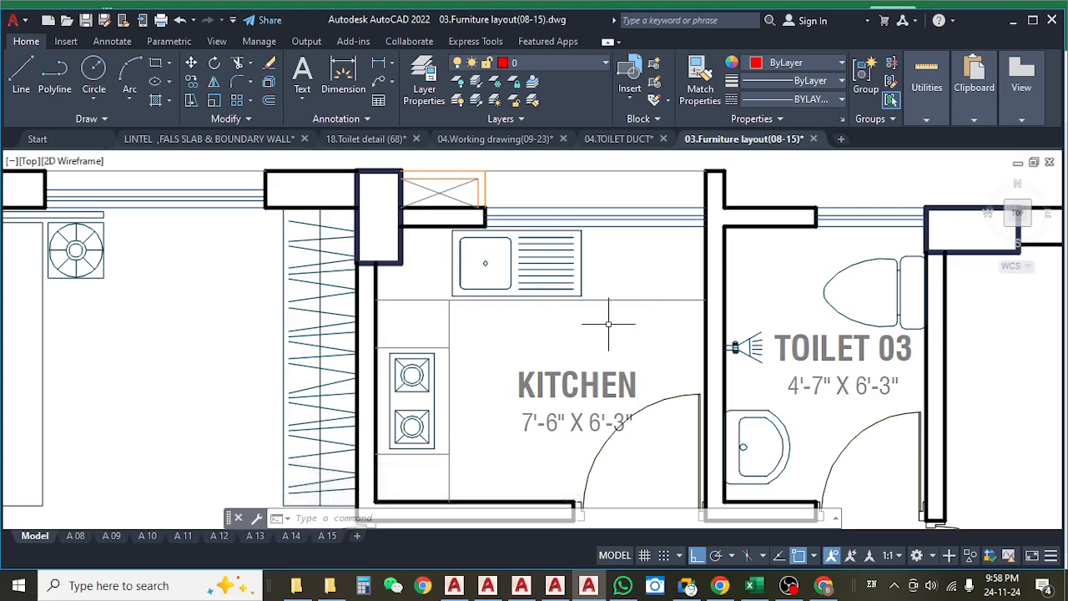
left_click_drag(549, 310, 551, 309)
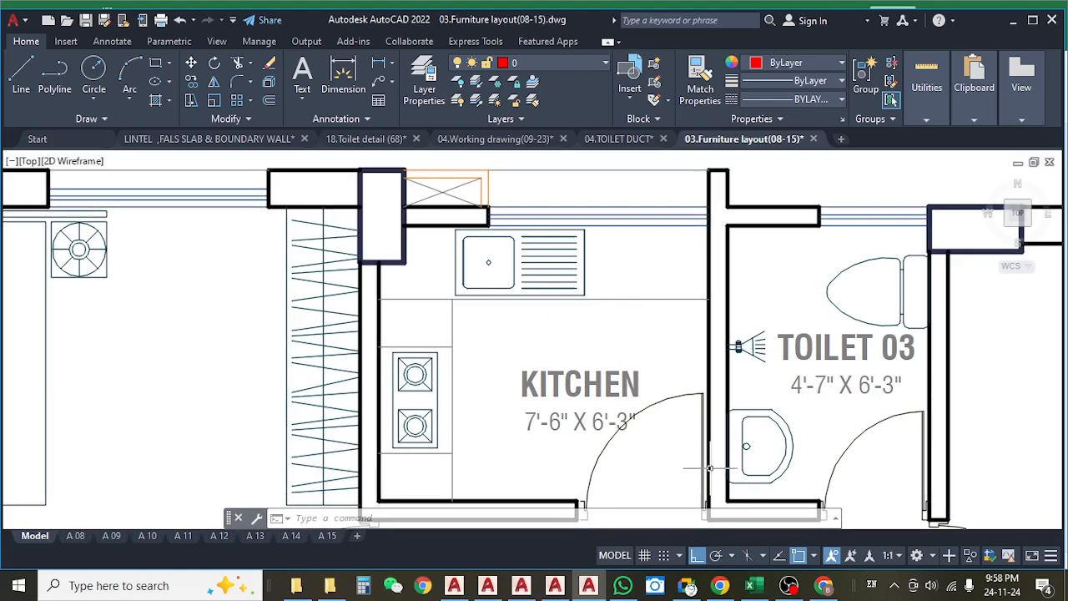
left_click(751, 585)
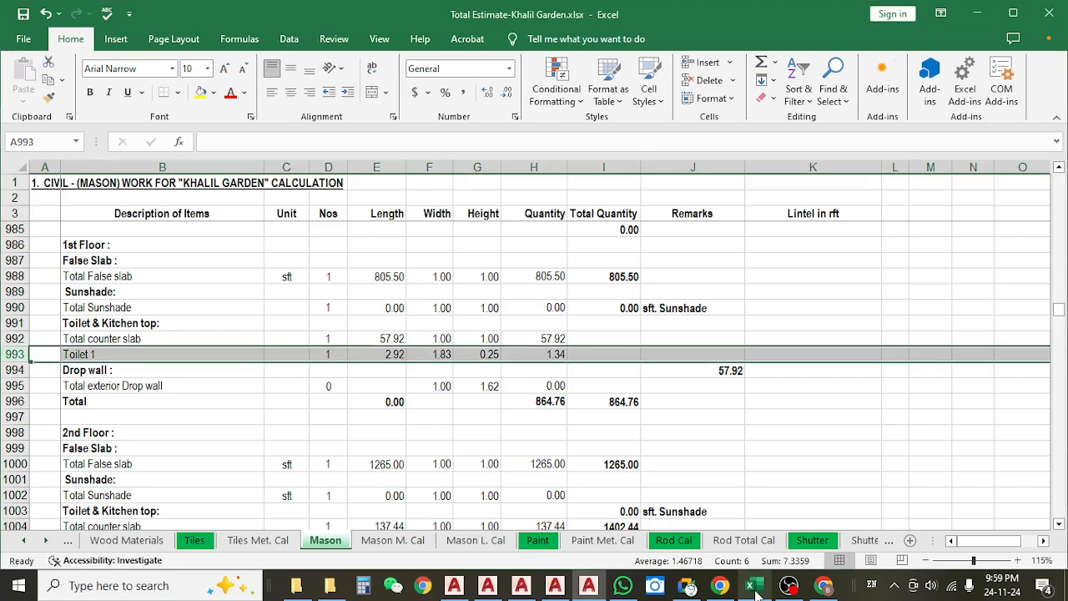
left_click(181, 395)
left_click(120, 354)
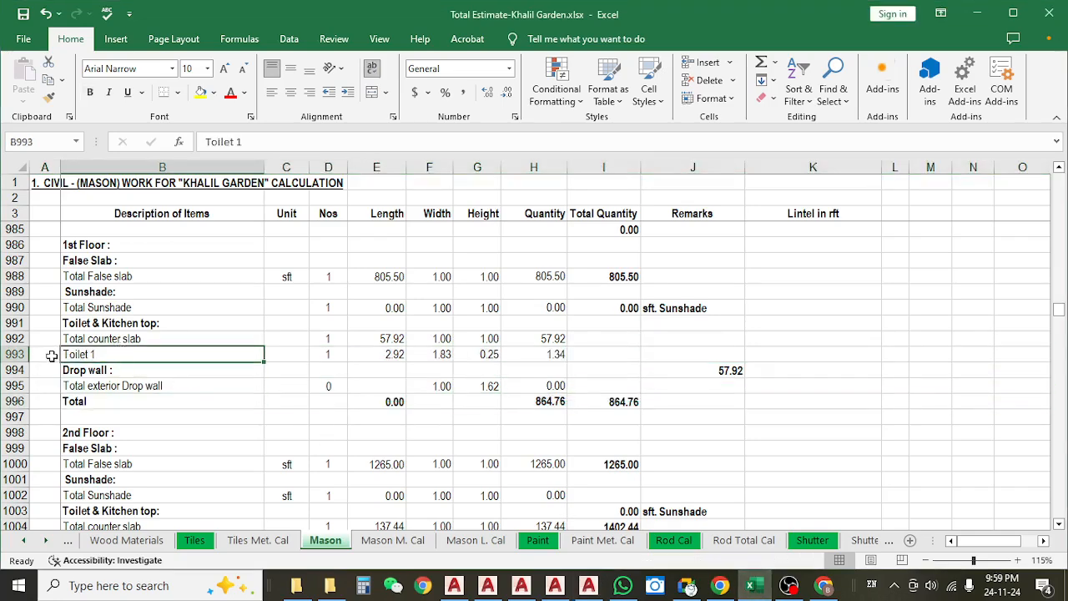
left_click(15, 354)
key("ctrl+c")
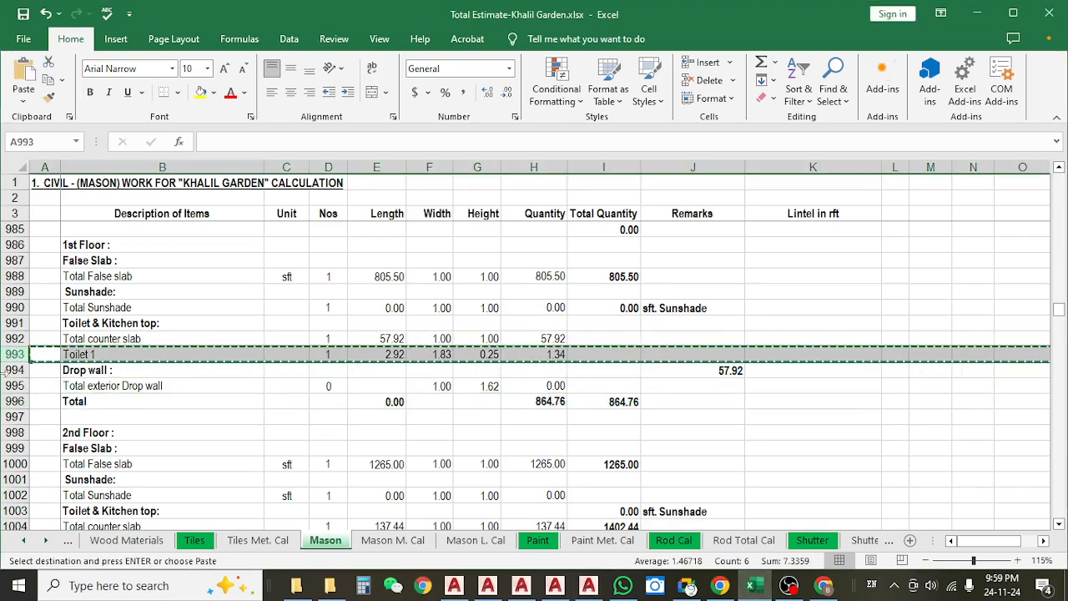
left_click(6, 370)
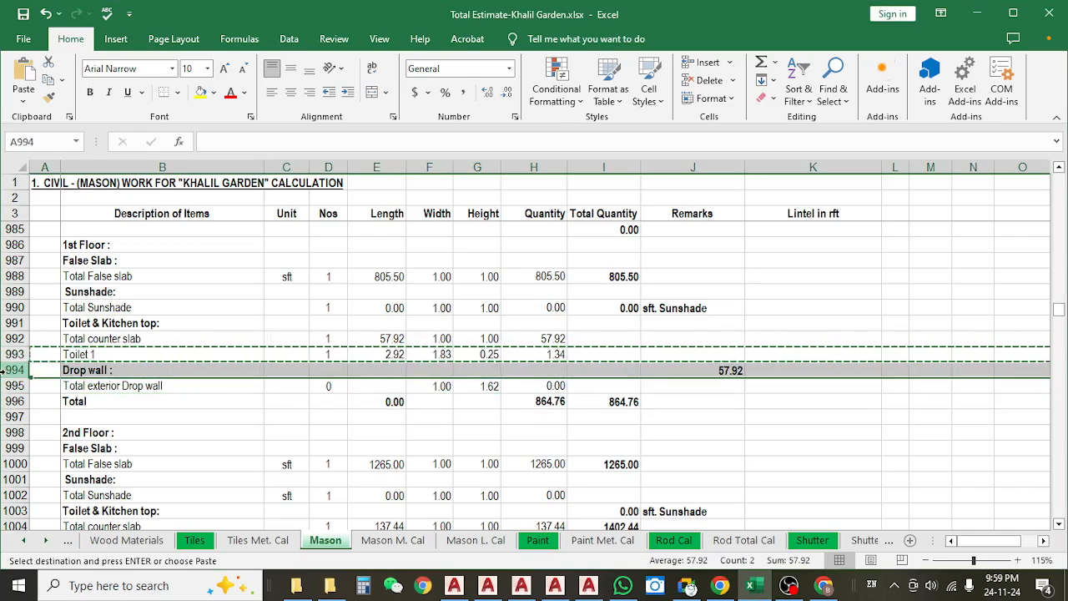
key("ctrl+shift+plus")
Rename the description of the copied row as Kitchen1.
left_click(150, 369)
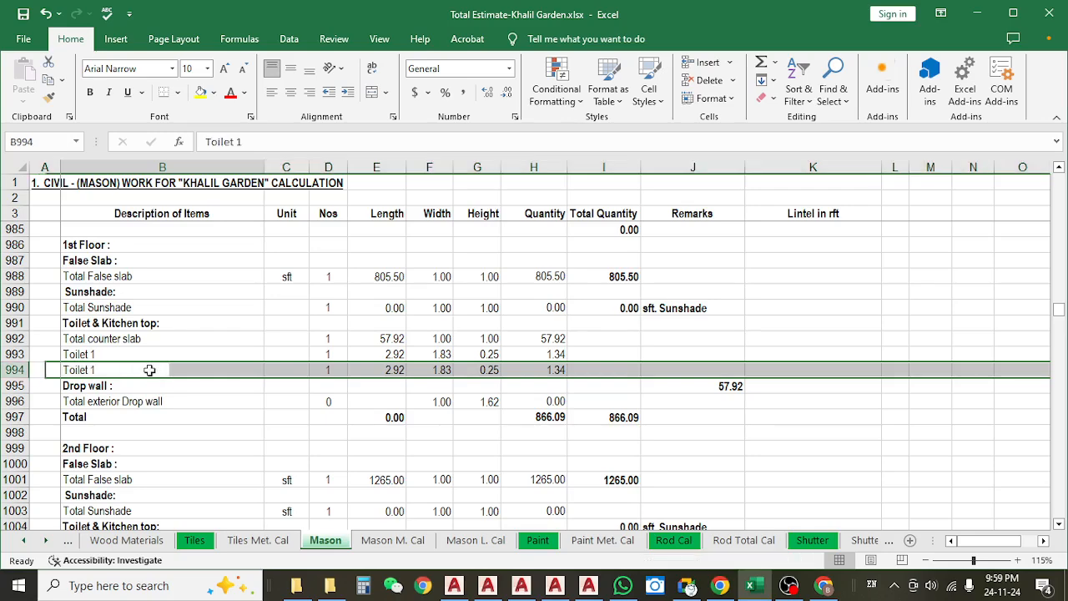
double_click(150, 370)
double_click(87, 370)
type("K")
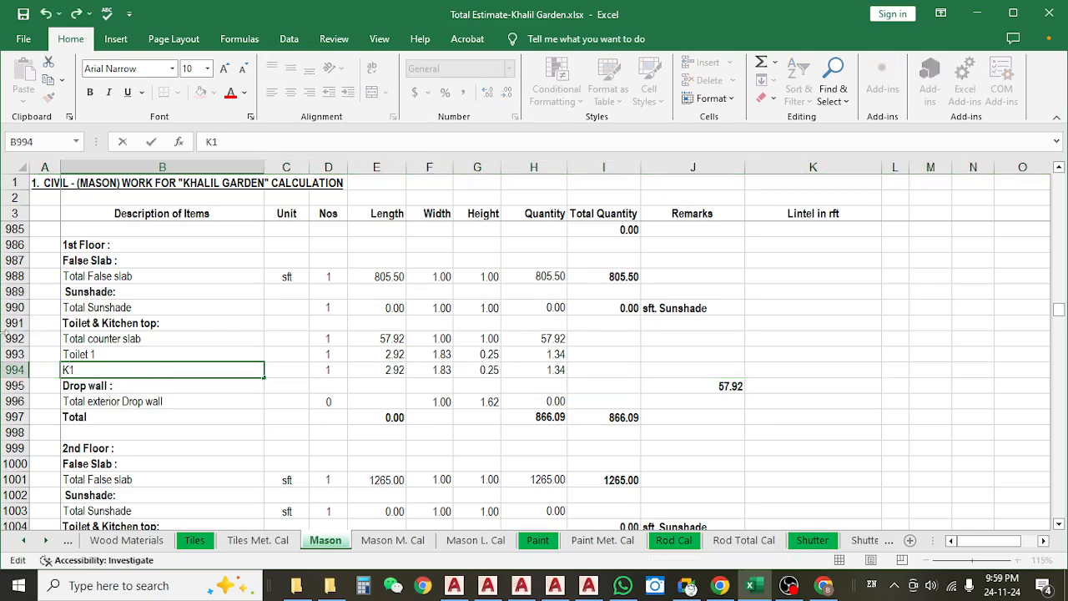
type("itch")
key("Return")
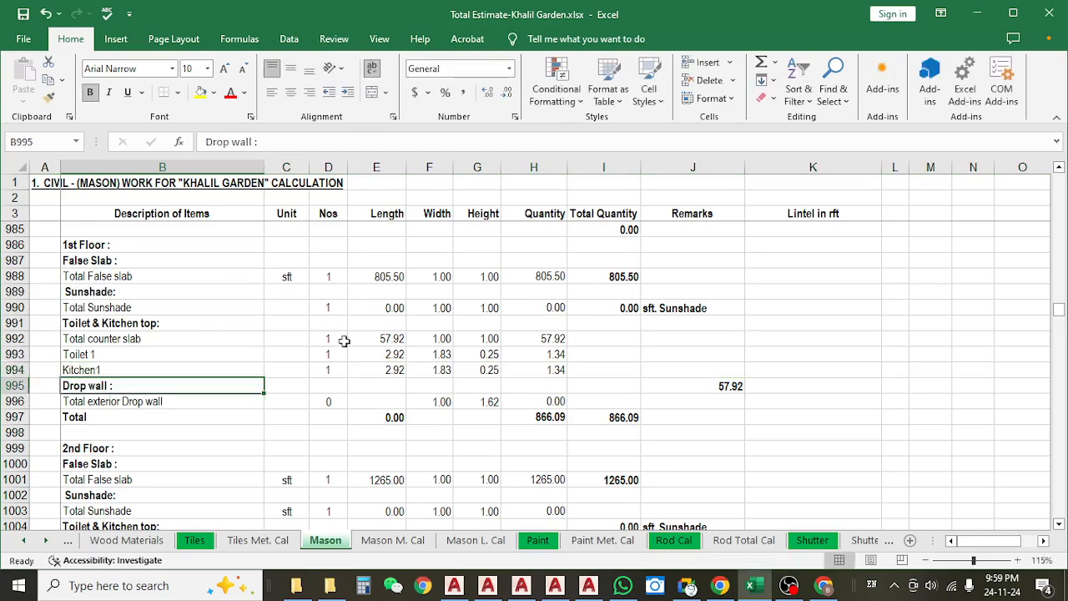
Set the Kitchen1 row's length to =8.33.
left_click(378, 370)
type("=")
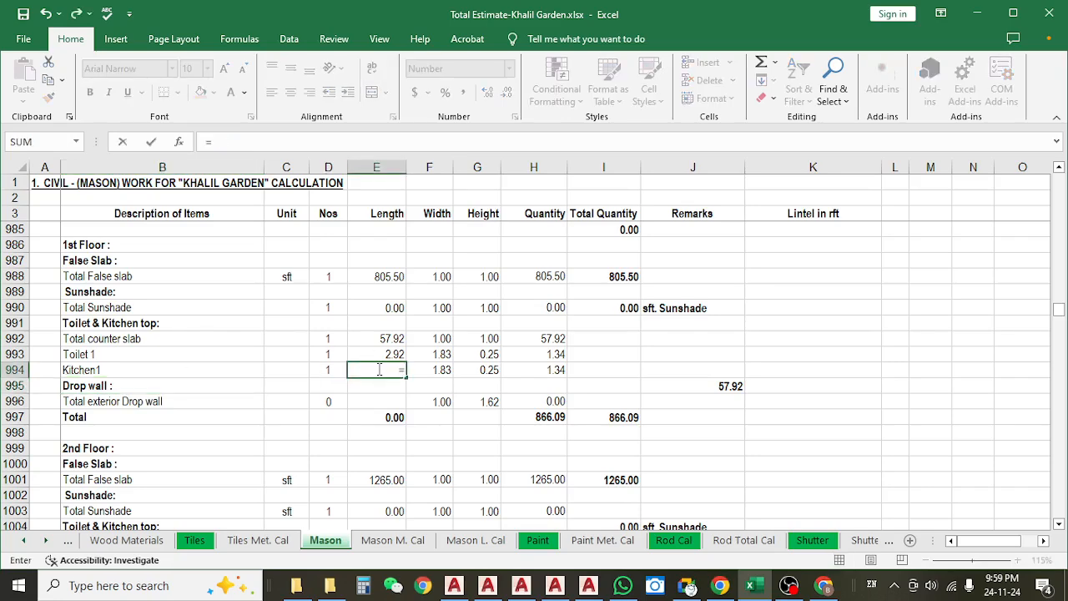
type("8.33")
left_click(438, 450)
left_click(435, 357)
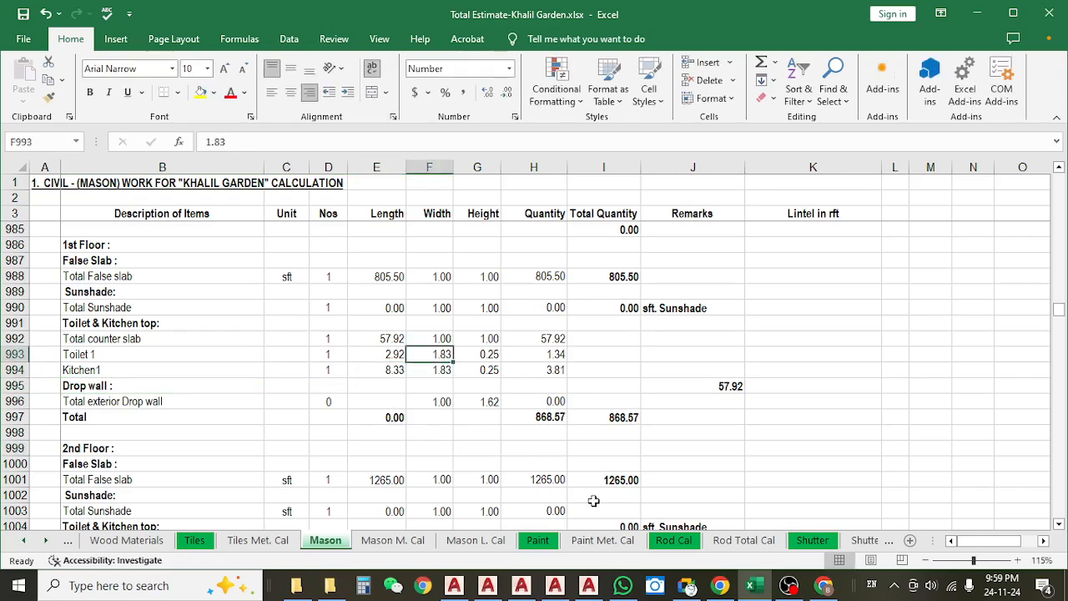
Switch back to the AutoCAD furniture layout and measure the kitchen sink counter's length including both side walls, without placing the dimension.
left_click(588, 585)
left_click_drag(482, 405, 484, 366)
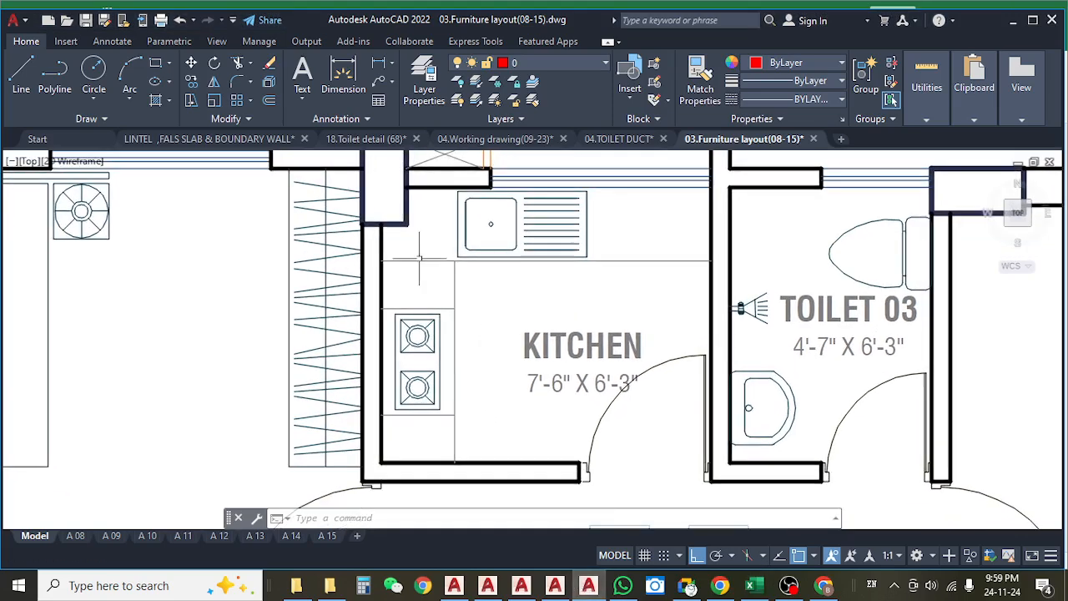
left_click(380, 63)
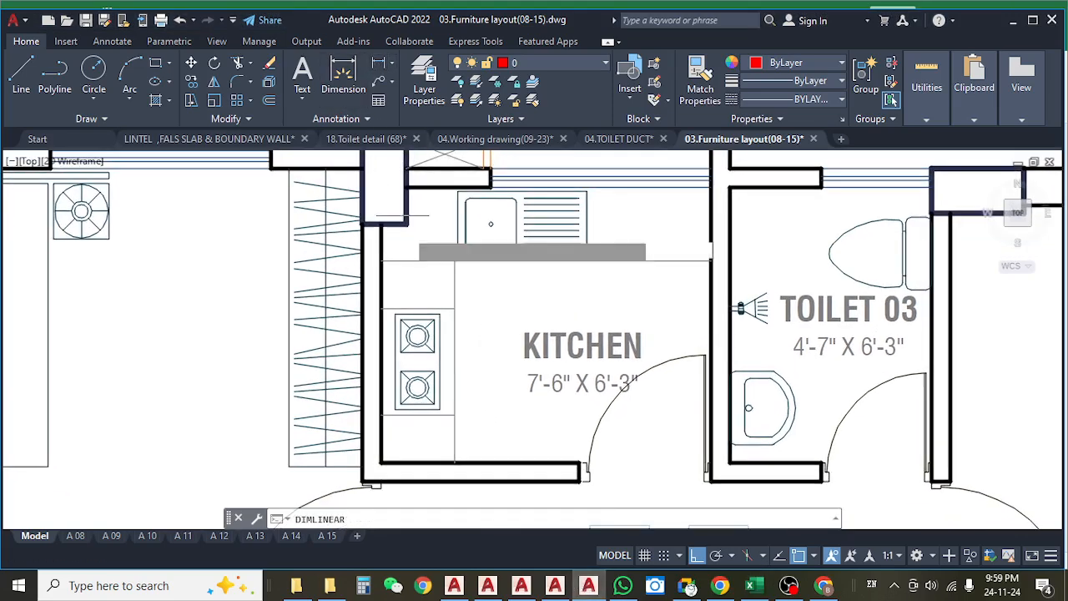
left_click(380, 250)
left_click(712, 249)
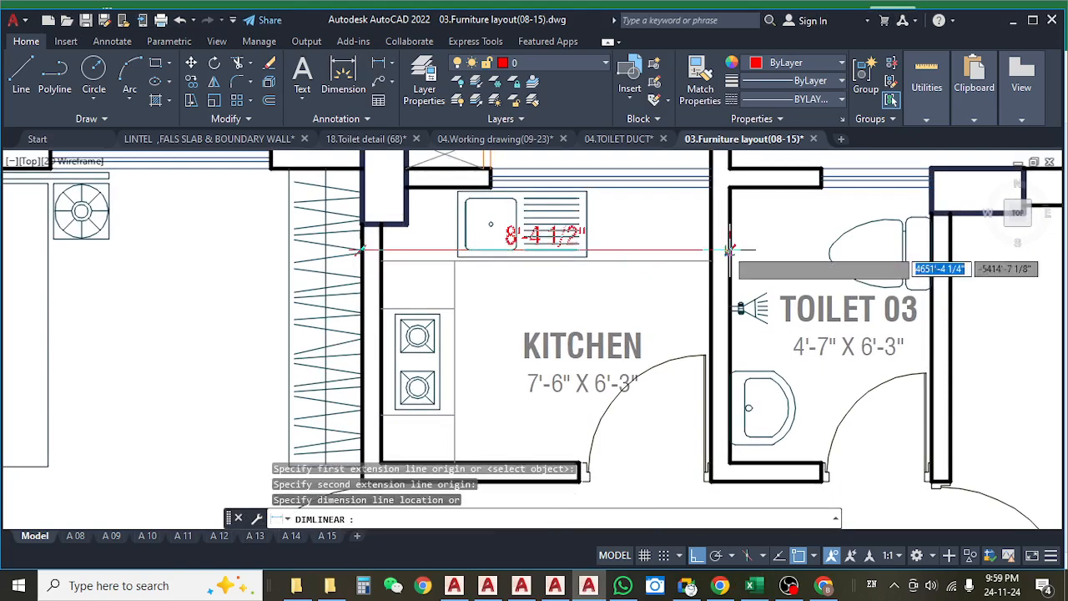
key("Escape")
Measure the stove counter's length from the outer face of the door-side wall to the sink counter, without placing the dimension.
key("space")
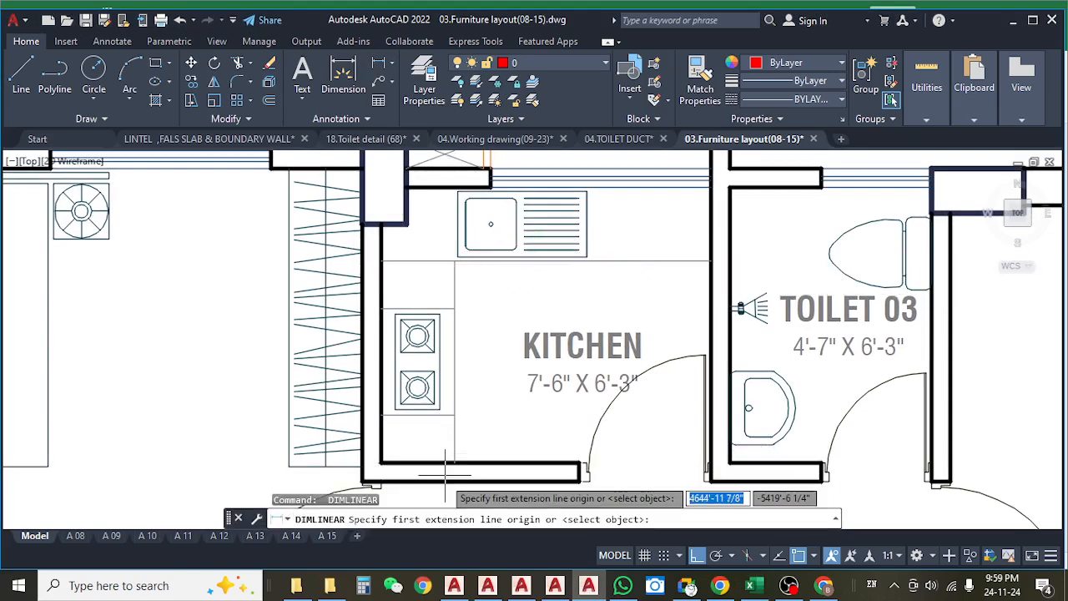
left_click(444, 480)
left_click(490, 255)
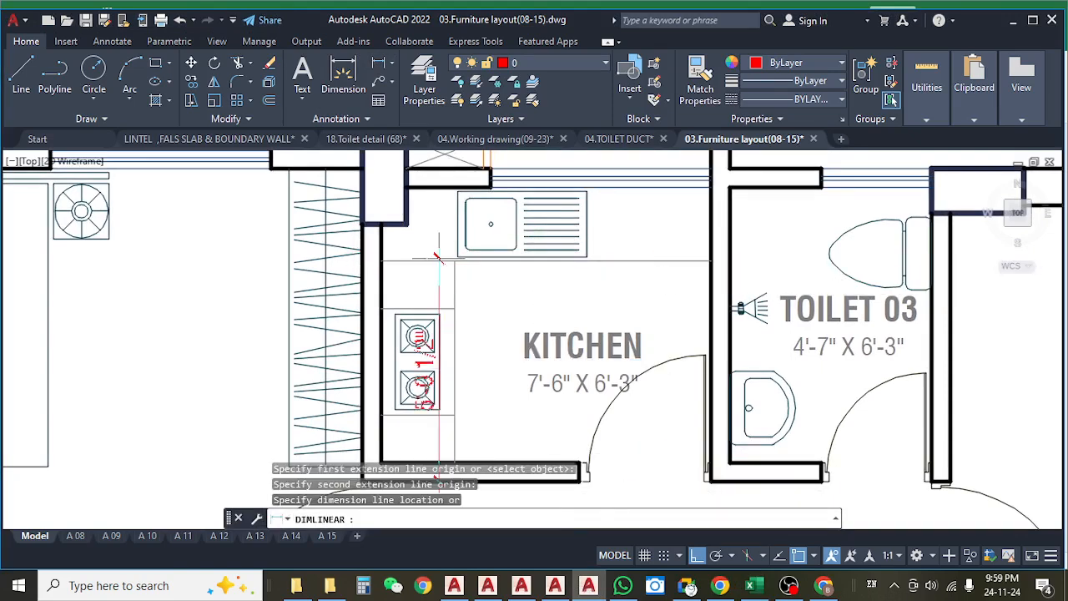
key("Escape")
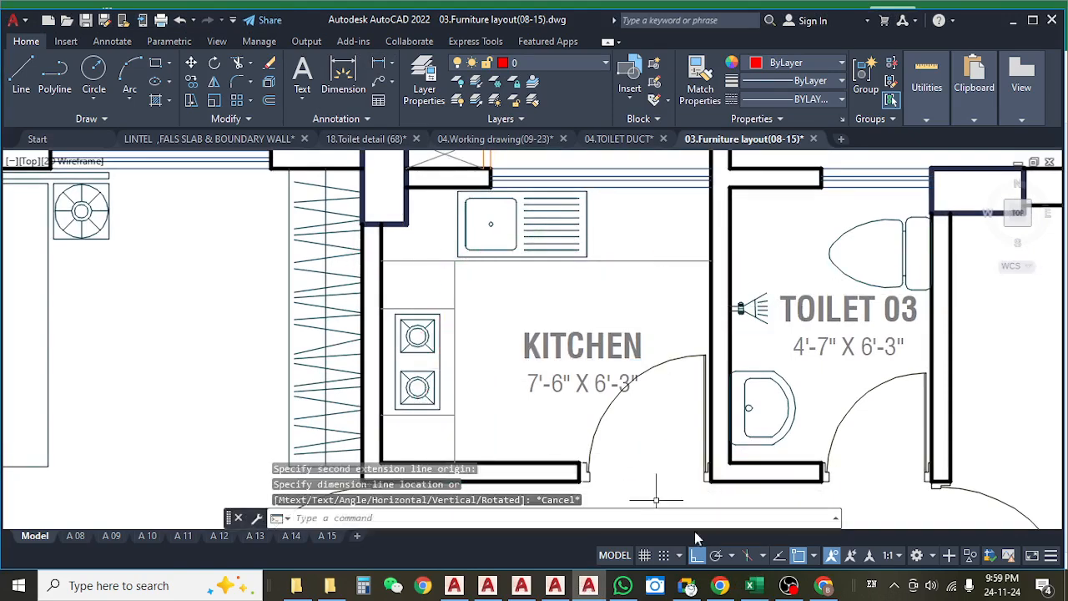
Switch to the Excel estimate and change the Kitchen1 row's length to =8.33+5.
left_click(751, 585)
left_click(392, 369)
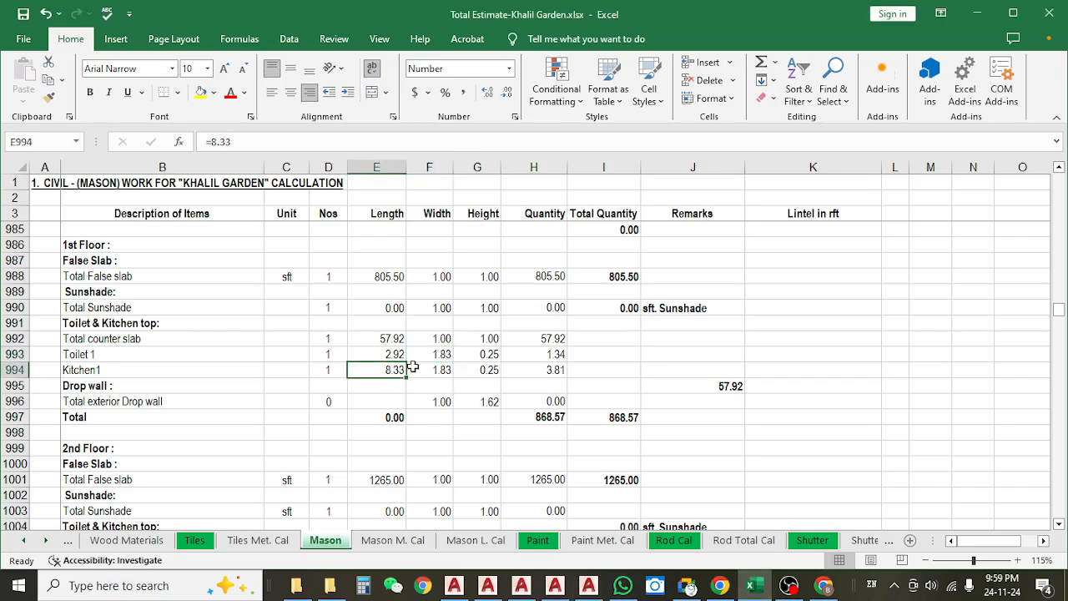
left_click(278, 150)
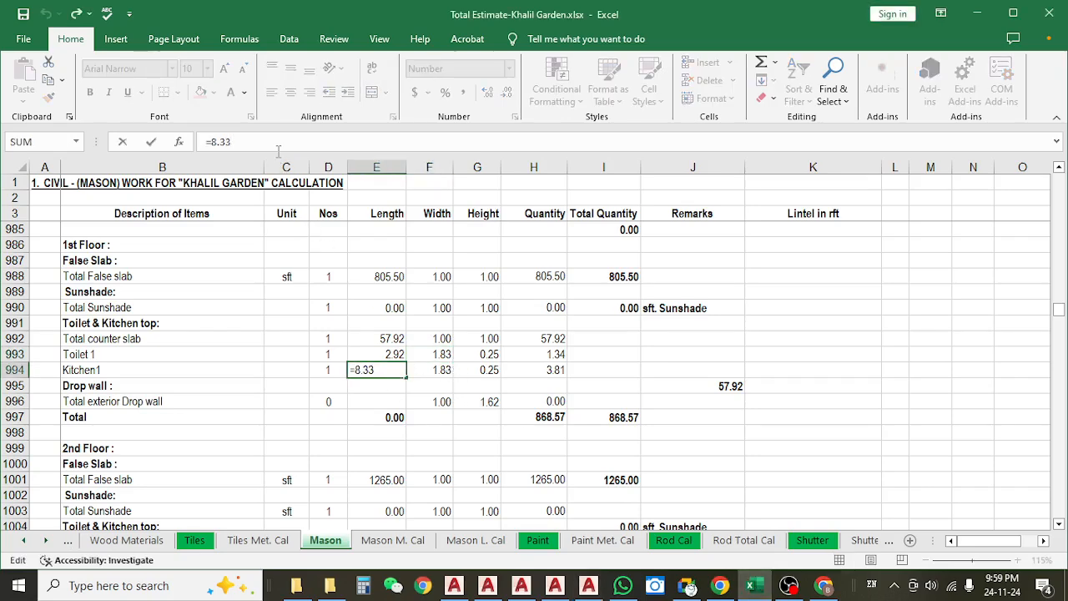
type("+5")
key("Return")
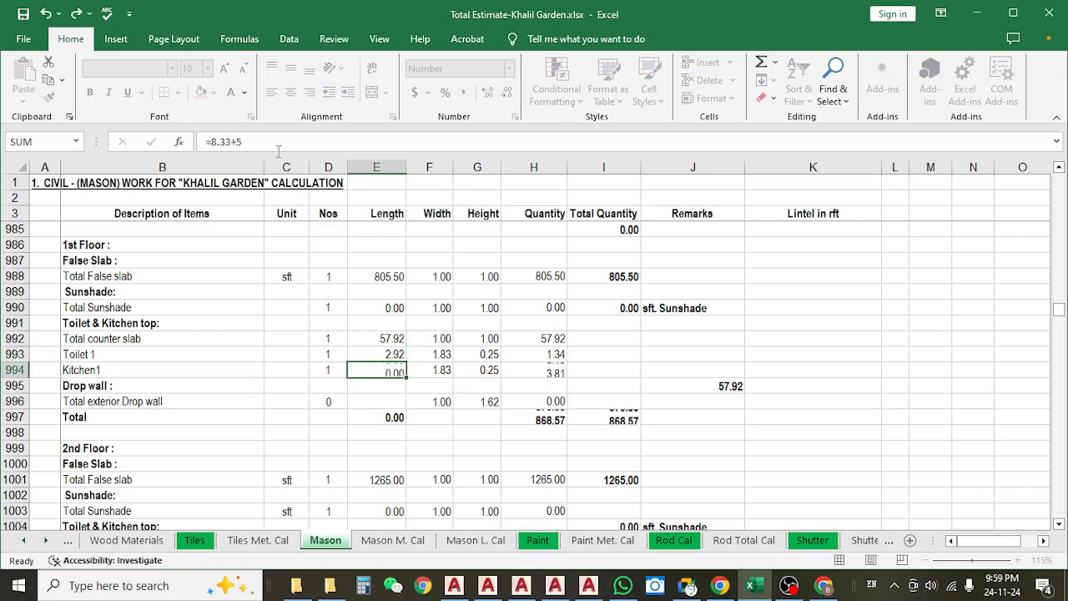
Set the Kitchen1 row's width to 2.08.
left_click(449, 370)
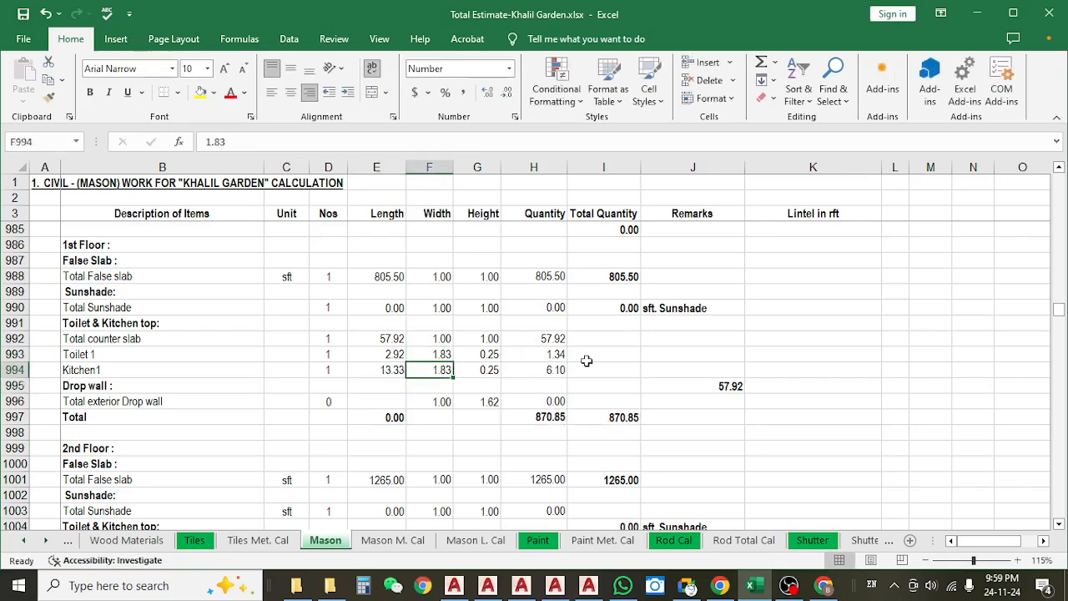
type("2")
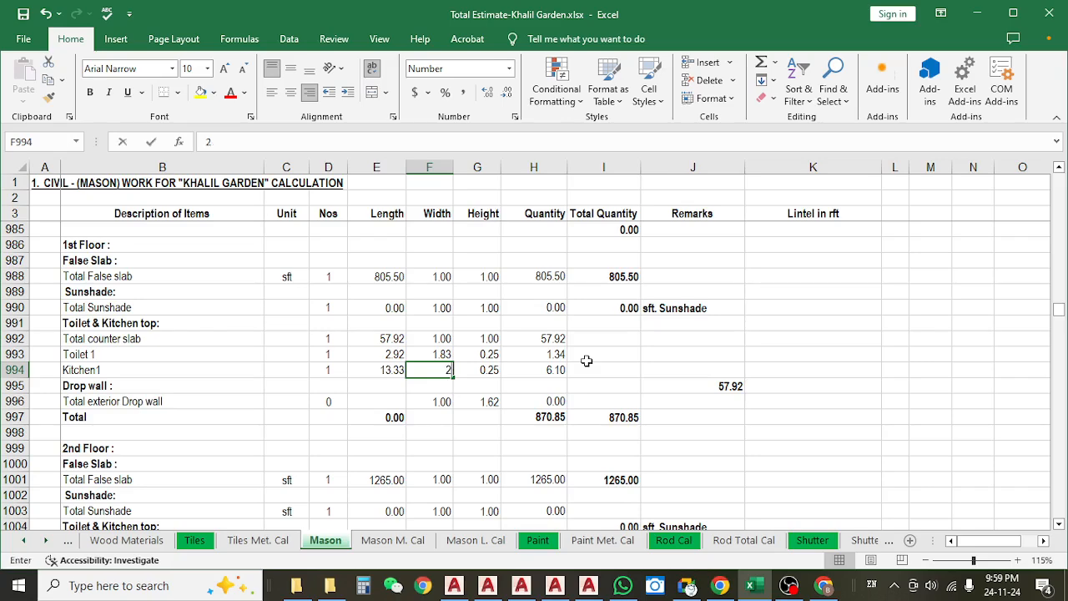
type(".08")
key("Return")
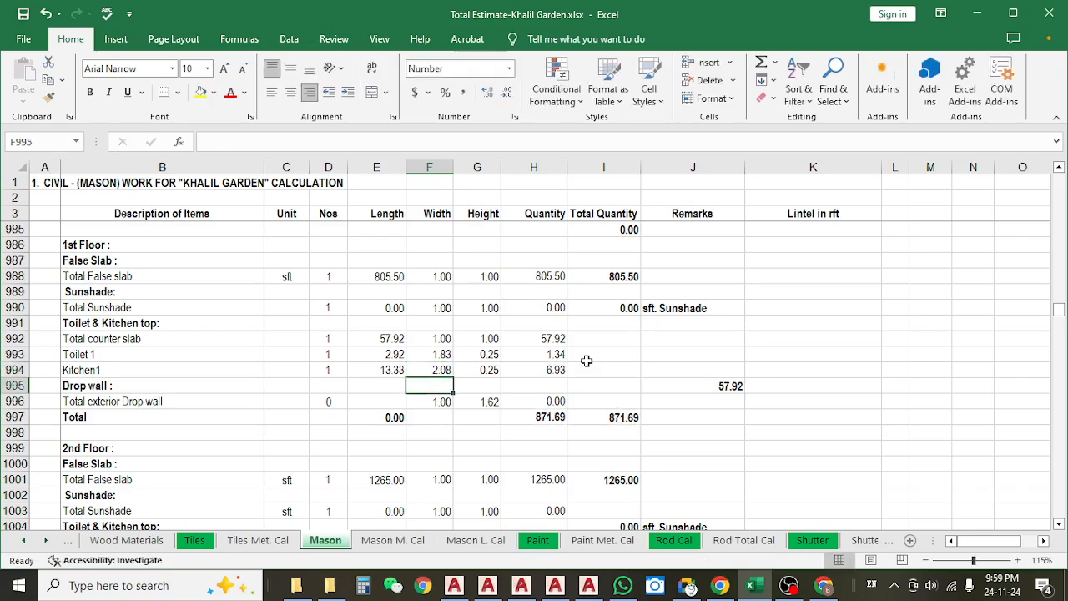
Check the Kitchen1 row's quantity formula against its length, width and height cells, leaving the formula unedited.
left_click(488, 370)
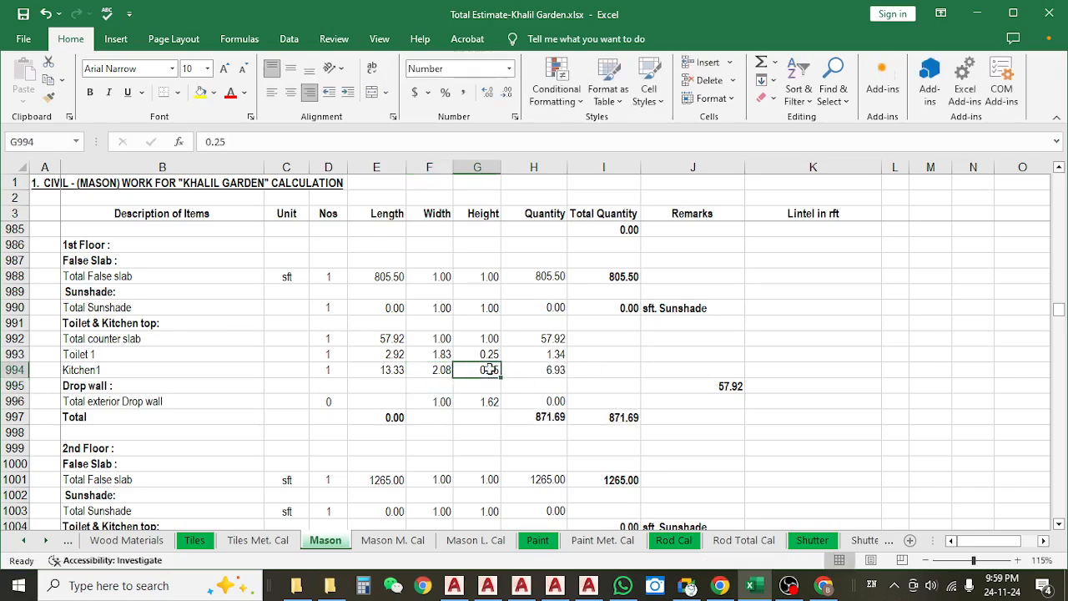
left_click(559, 377)
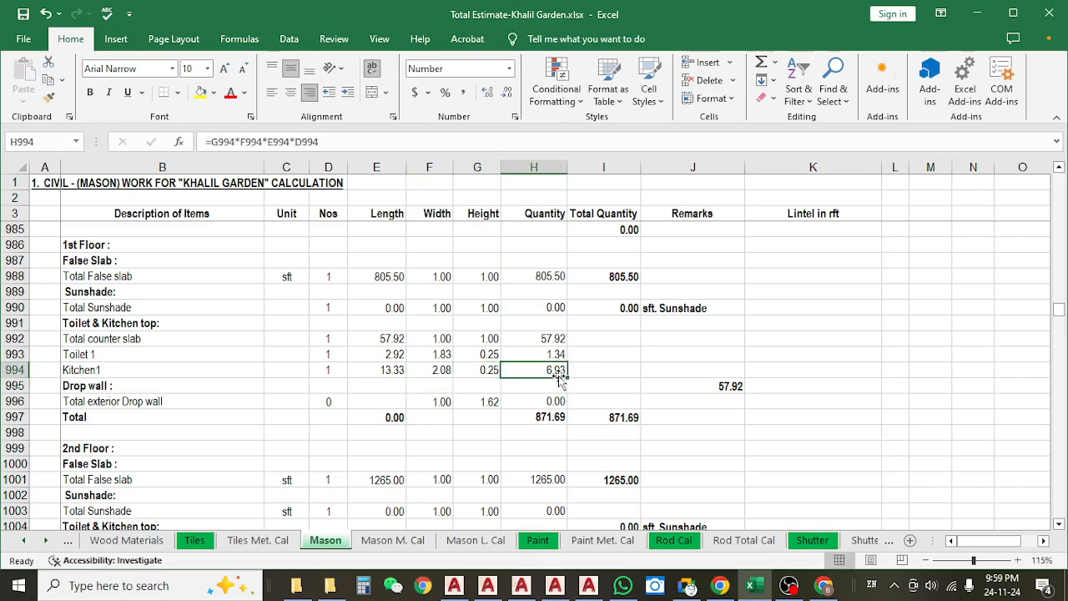
left_click(383, 368)
left_click(435, 377)
left_click(485, 378)
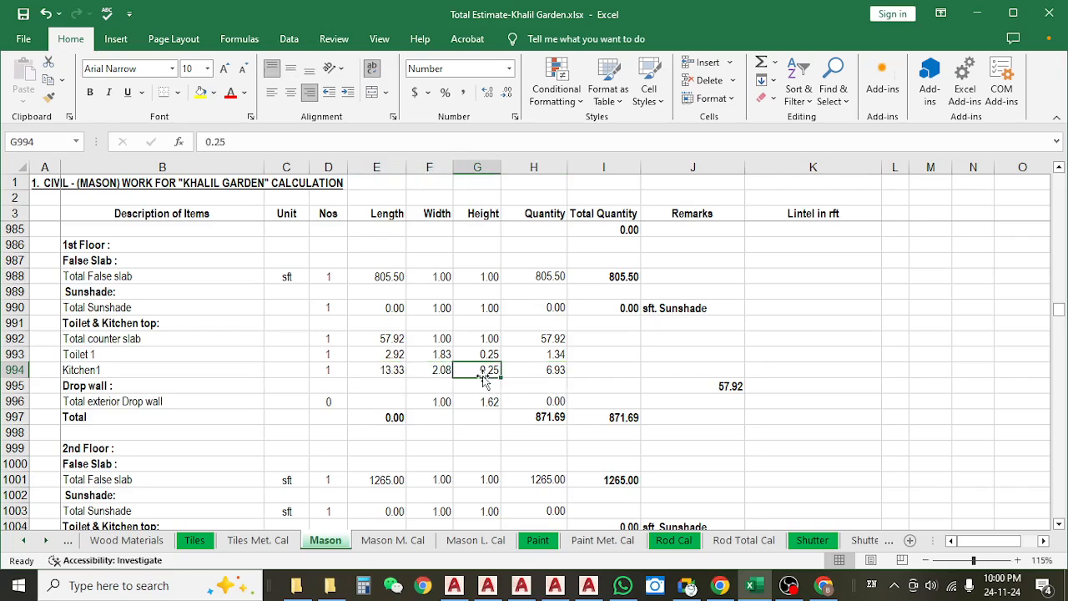
left_click(563, 373)
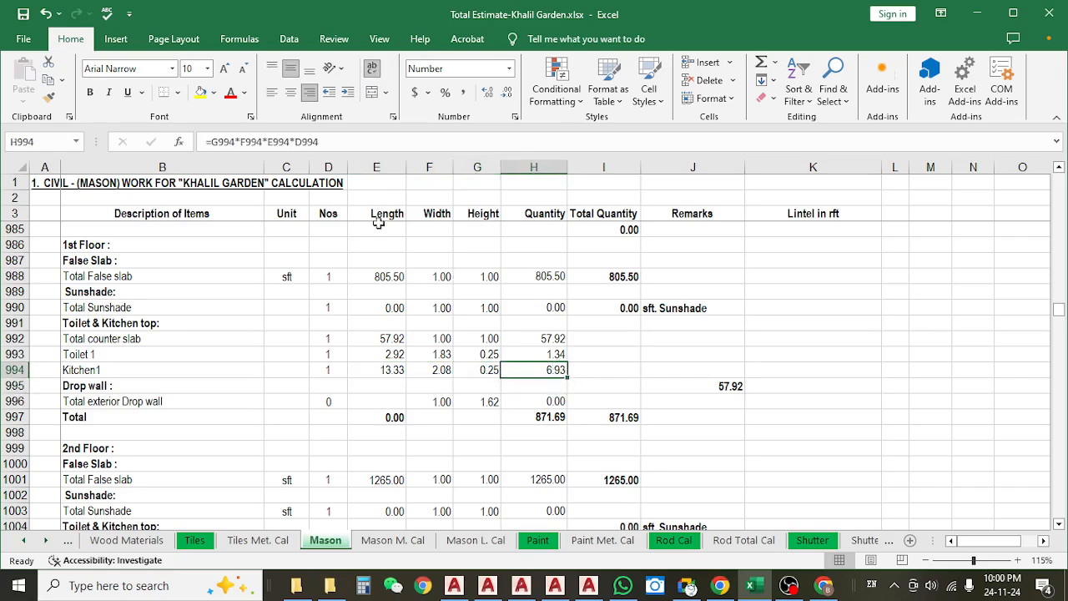
left_click(352, 143)
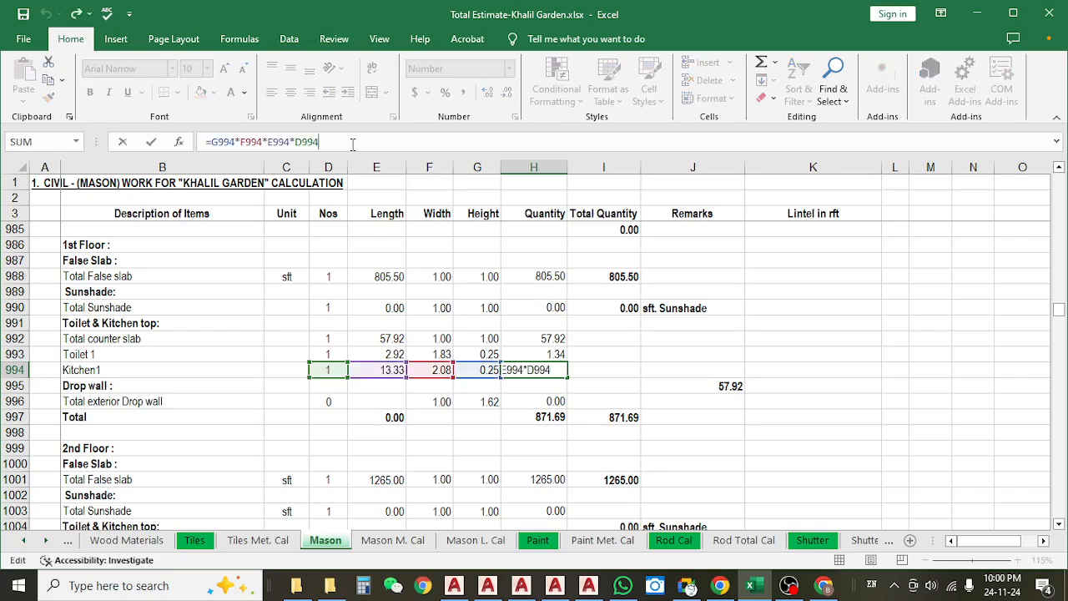
key("Escape")
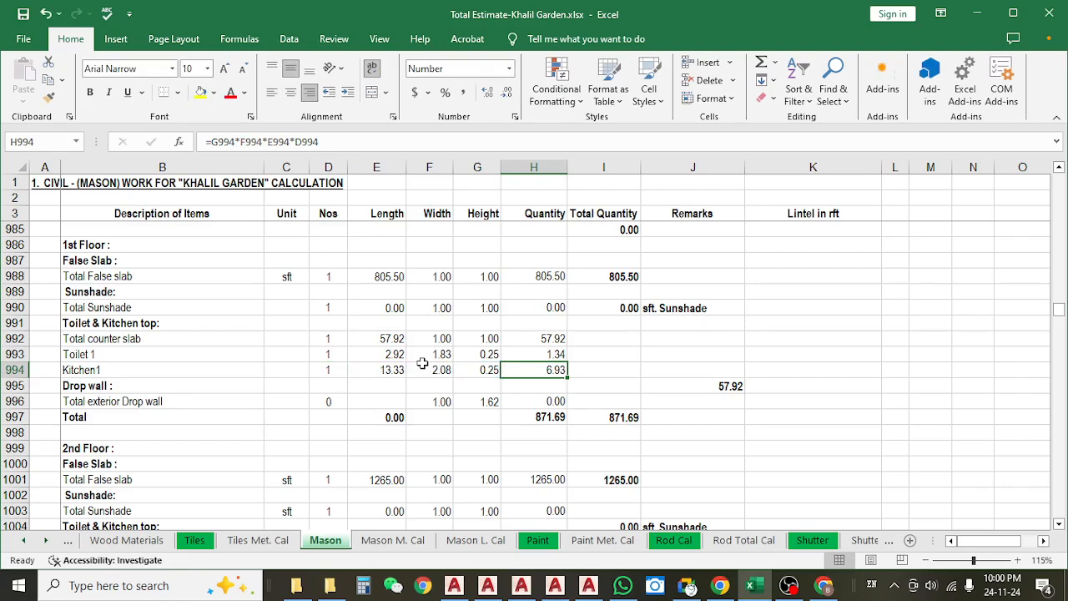
Switch to the AutoCAD furniture layout and look over the kitchens and toilets of the other flats on the floor plan.
left_click(588, 585)
scroll(459, 302, "down", 5)
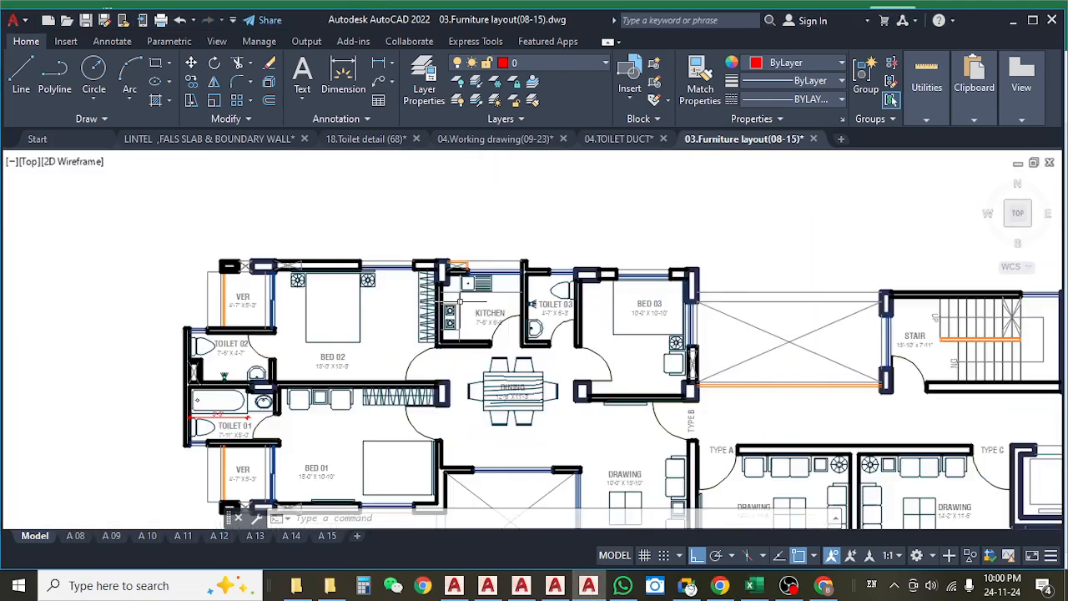
scroll(501, 292, "up", 5)
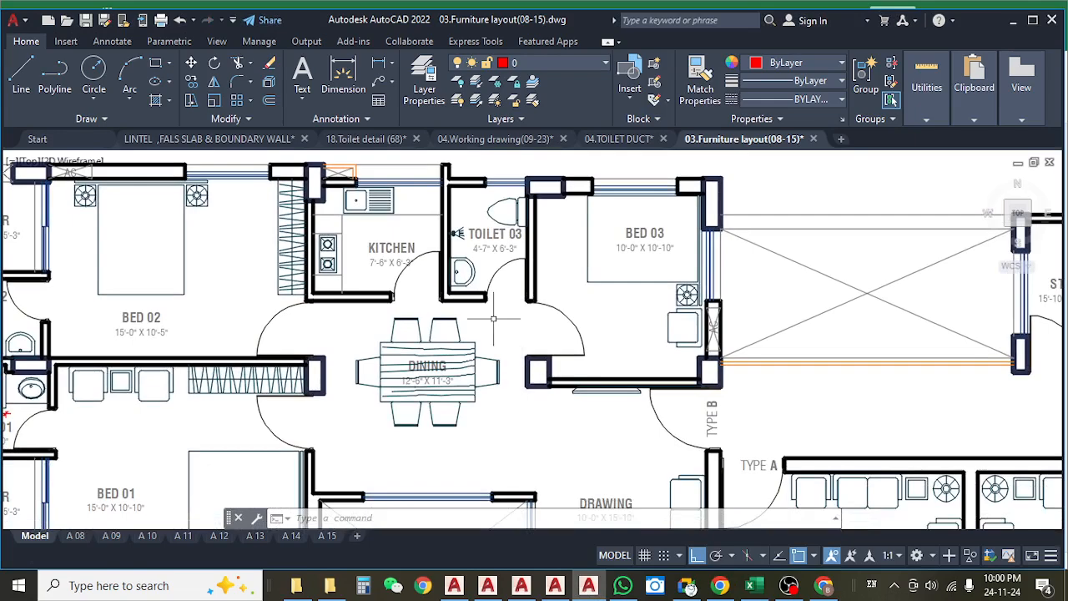
scroll(501, 334, "down", 4)
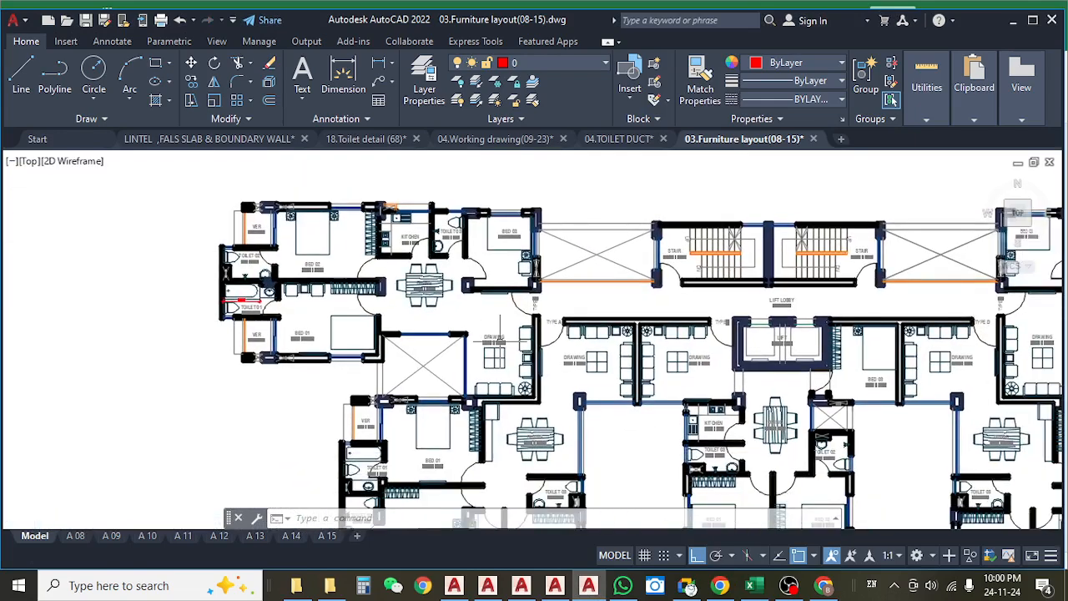
left_click_drag(505, 408, 487, 351)
left_click_drag(646, 485, 578, 425)
left_click_drag(501, 356, 560, 400)
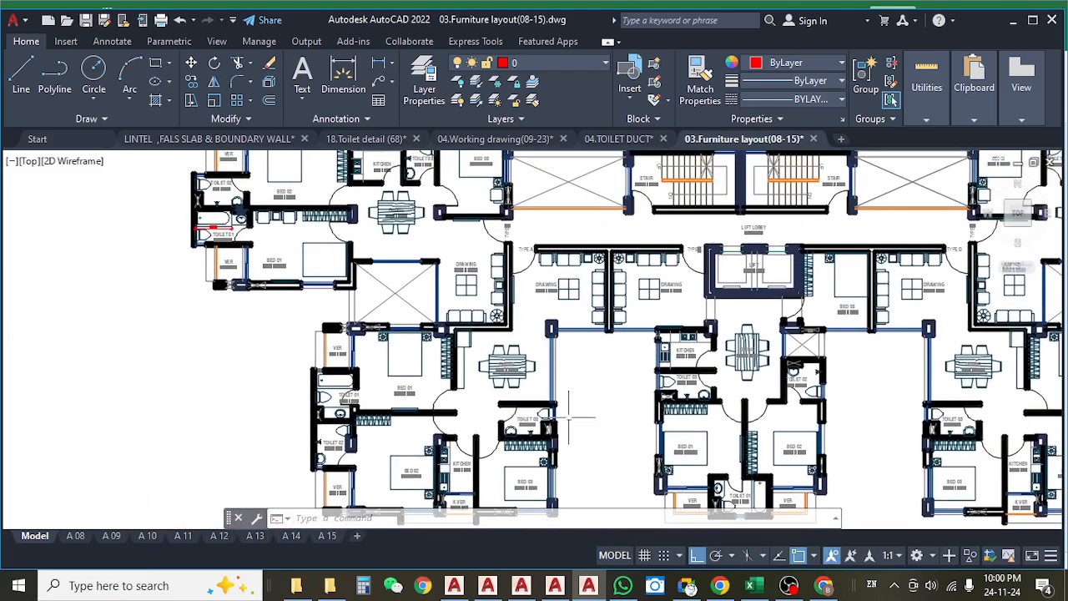
Return to the Excel estimate and examine the 1st Floor total's formula and the neighbouring floors' slab and counter entries.
left_click(591, 585)
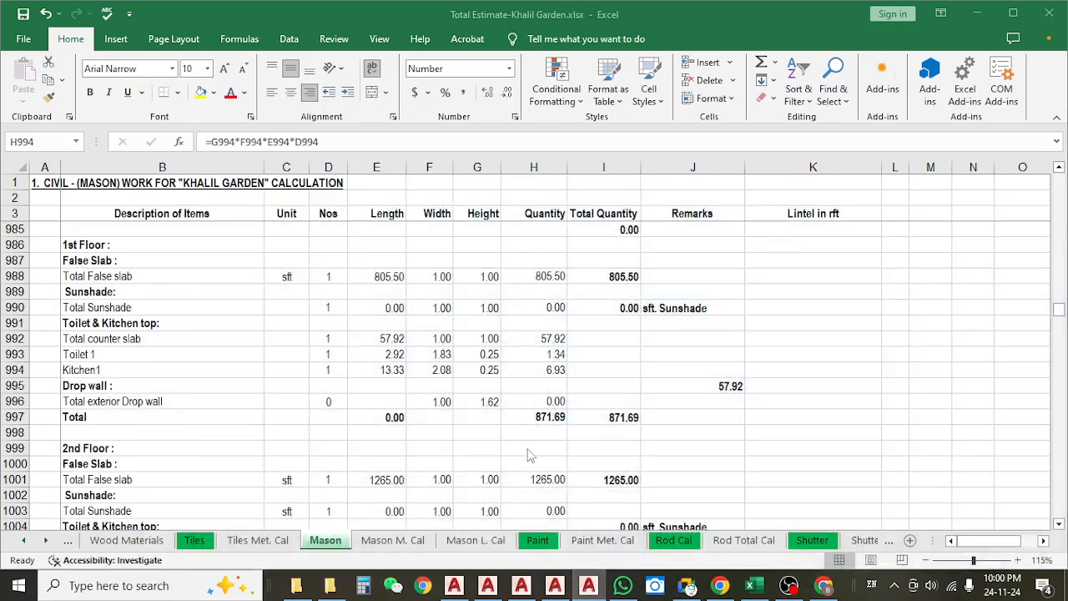
left_click(535, 407)
left_click(534, 419)
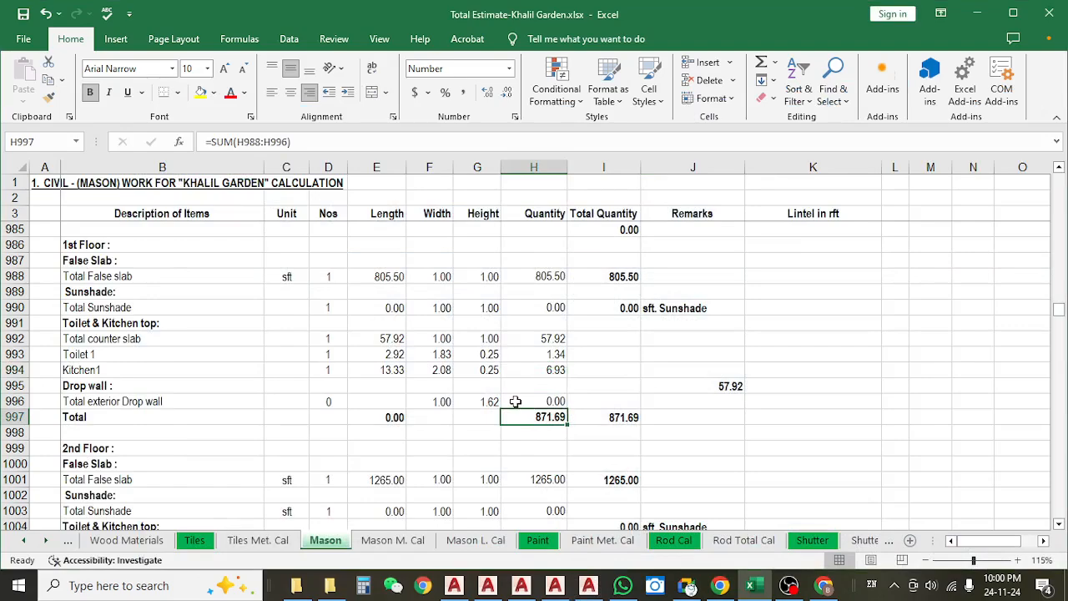
scroll(515, 401, "up", 6)
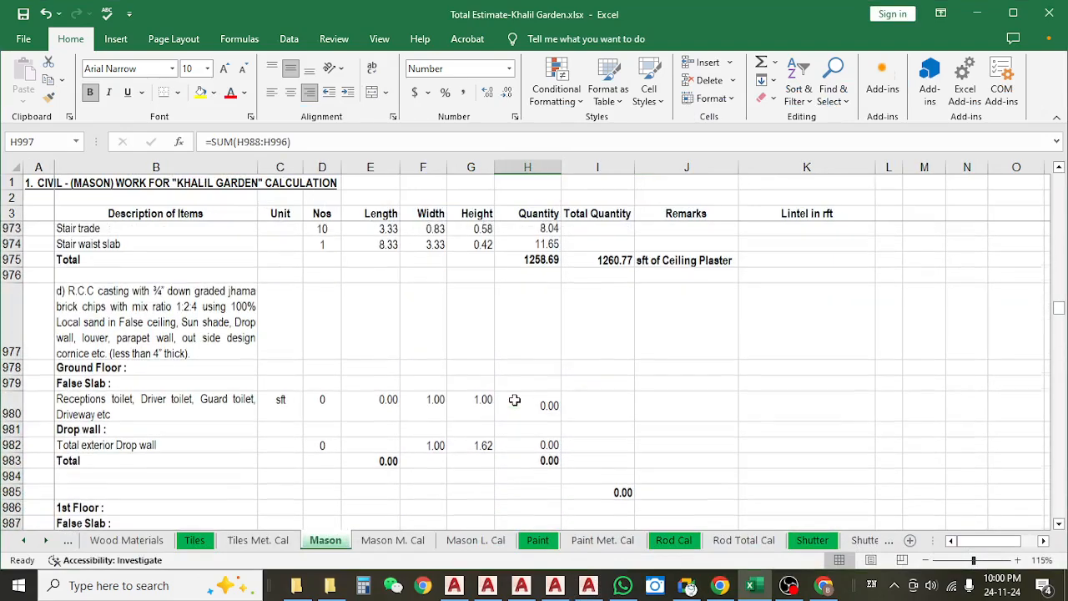
scroll(515, 403, "down", 4)
scroll(515, 403, "down", 4)
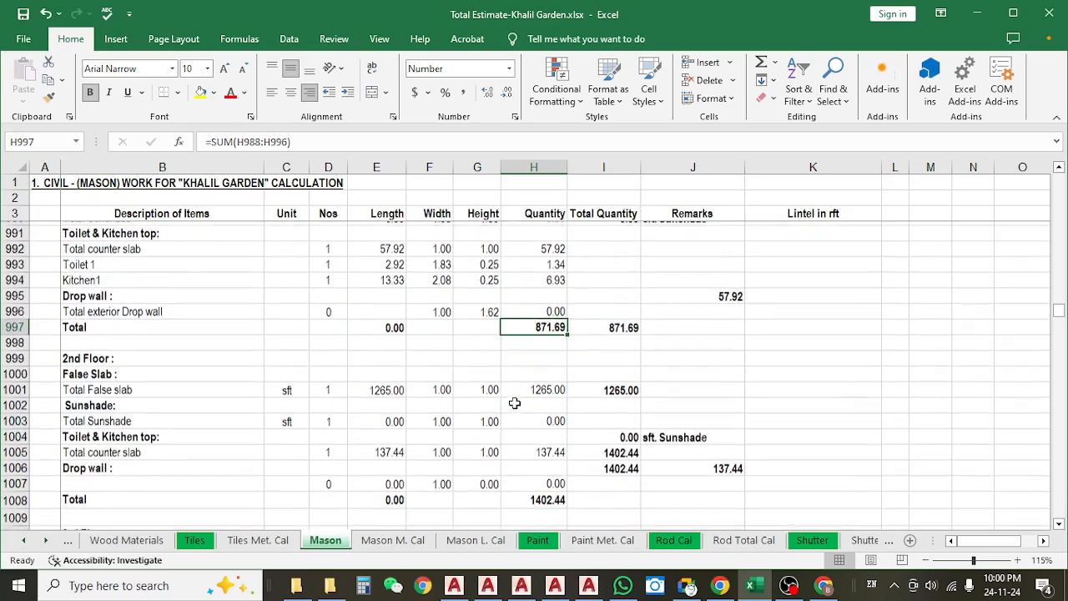
left_click(688, 586)
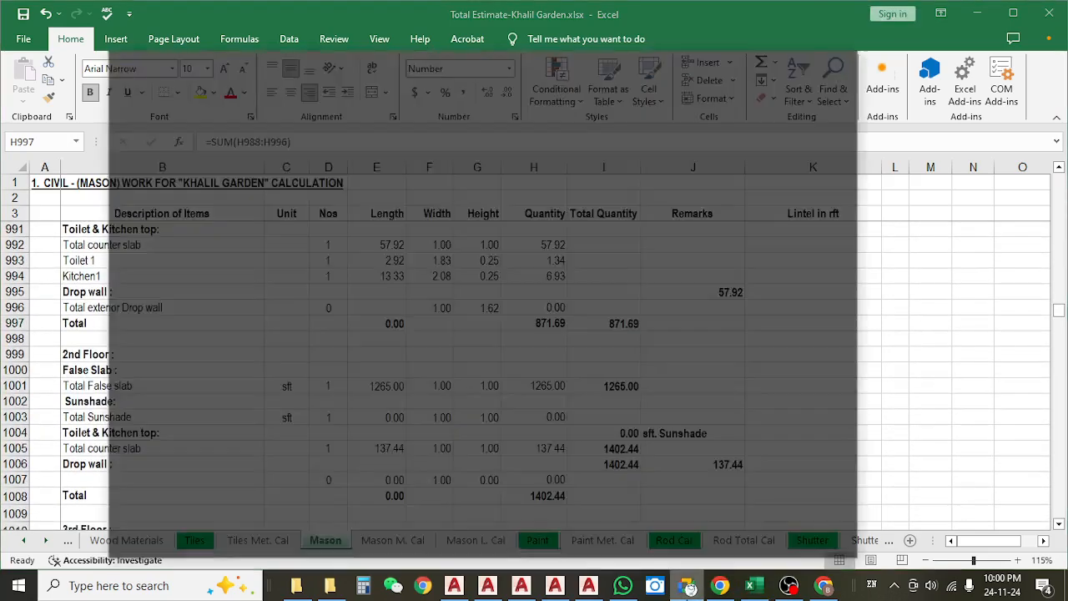